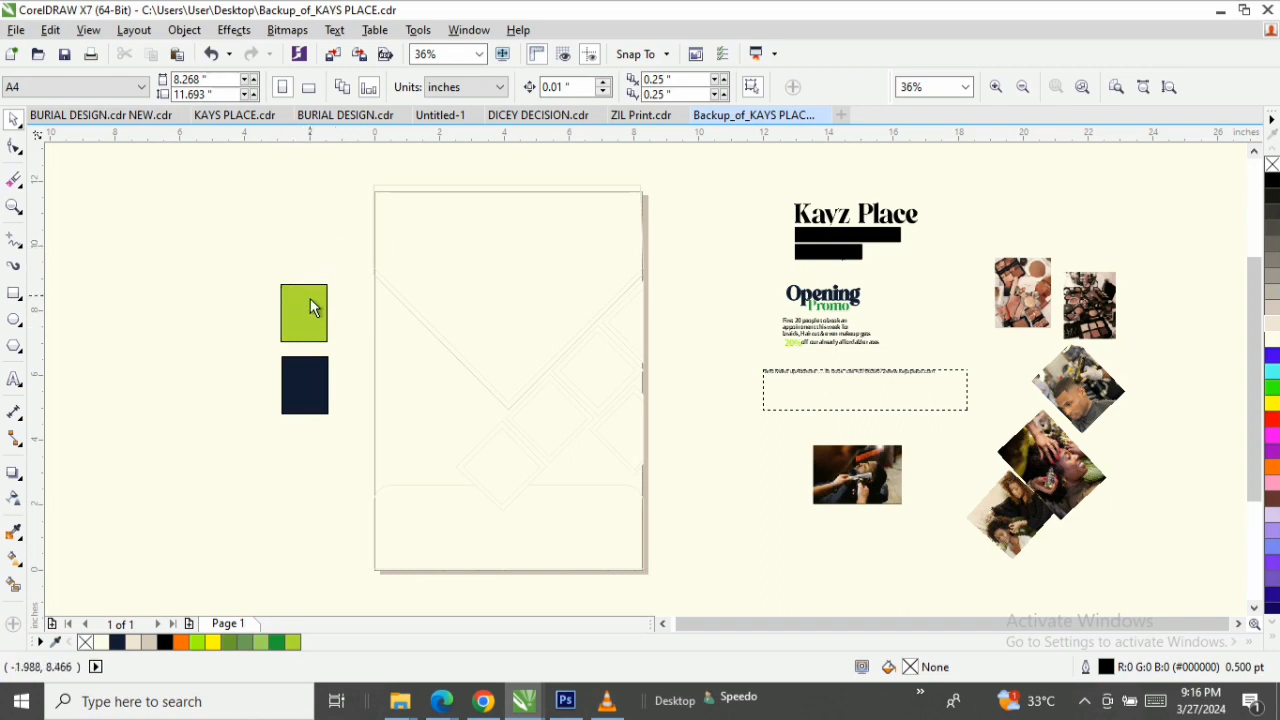
pyautogui.click(14, 206)
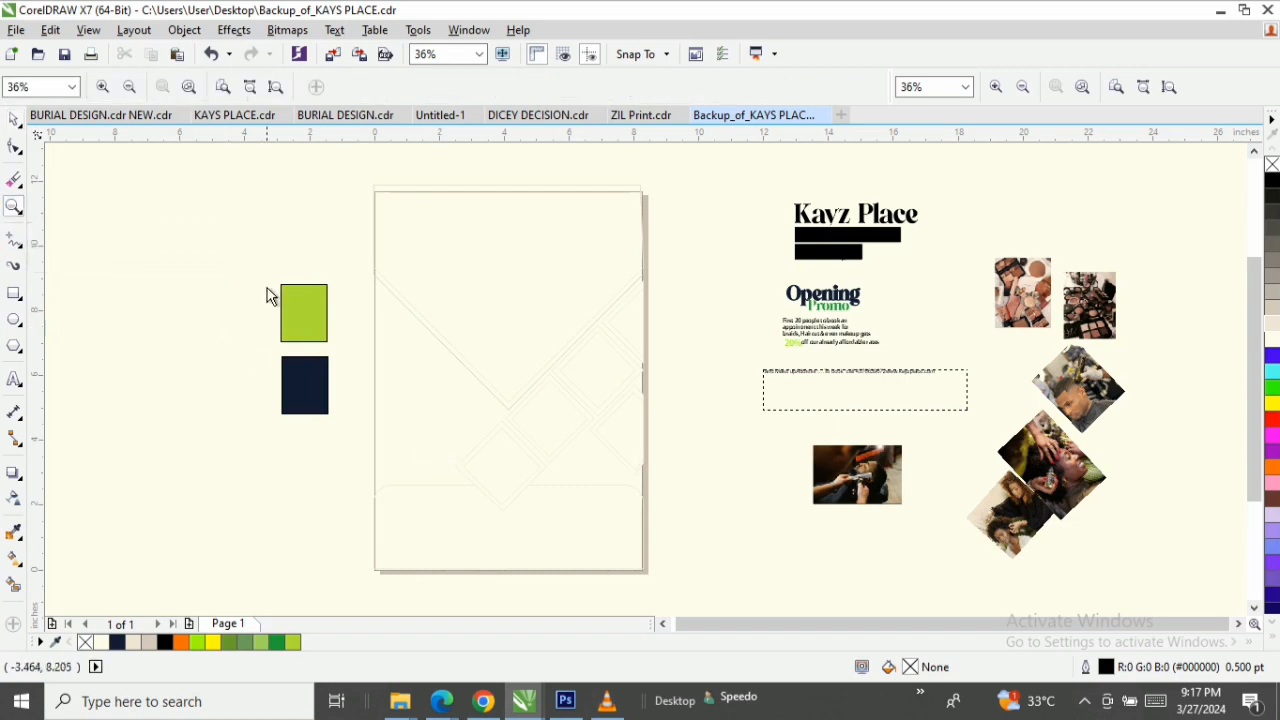
pyautogui.moveTo(268, 279); pyautogui.dragTo(359, 425)
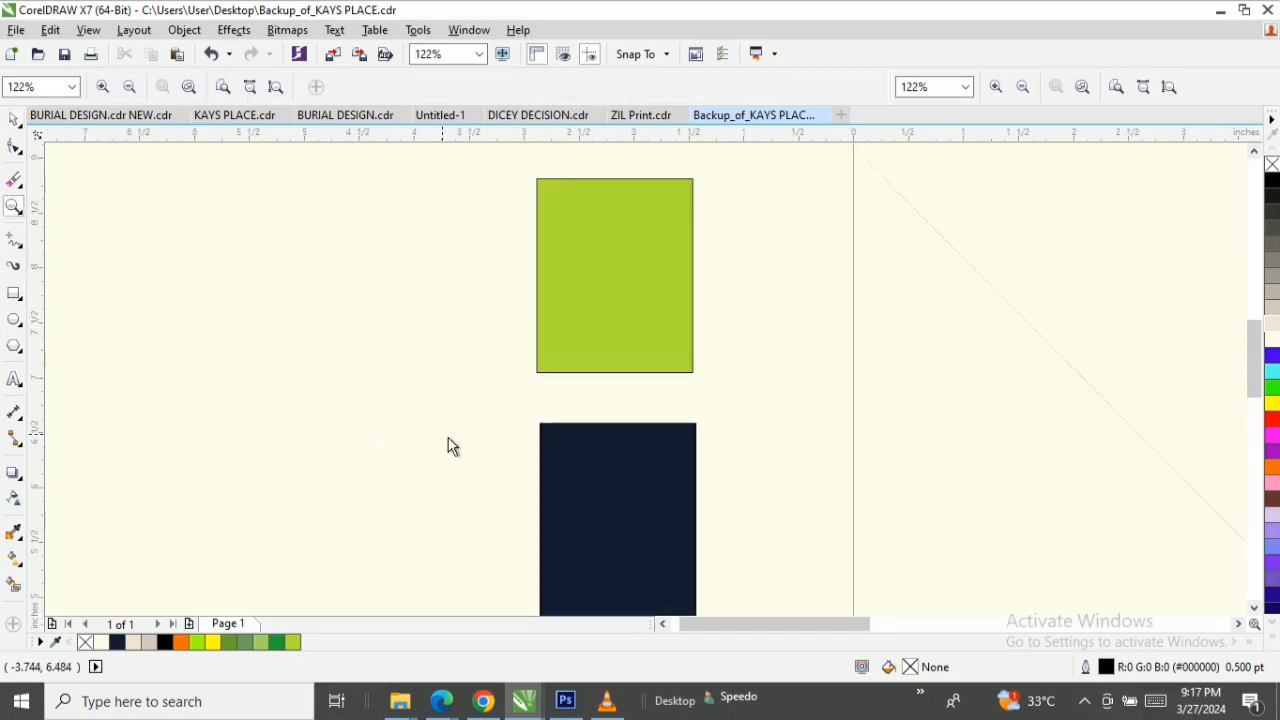
pyautogui.rightClick(640, 488)
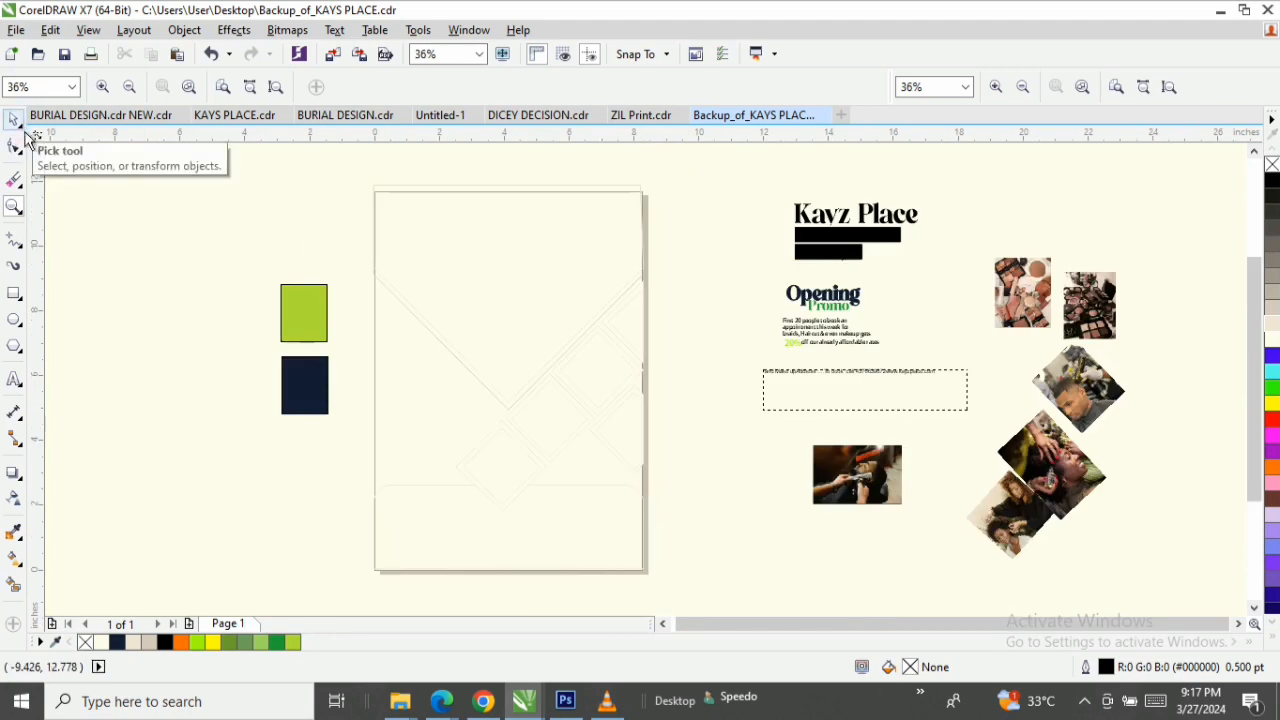
# Draw a closed five-node shape with the Bézier tool, spanning the page's upper edge and tapering to a central V about 6.5 inches down.
pyautogui.click(276, 87)
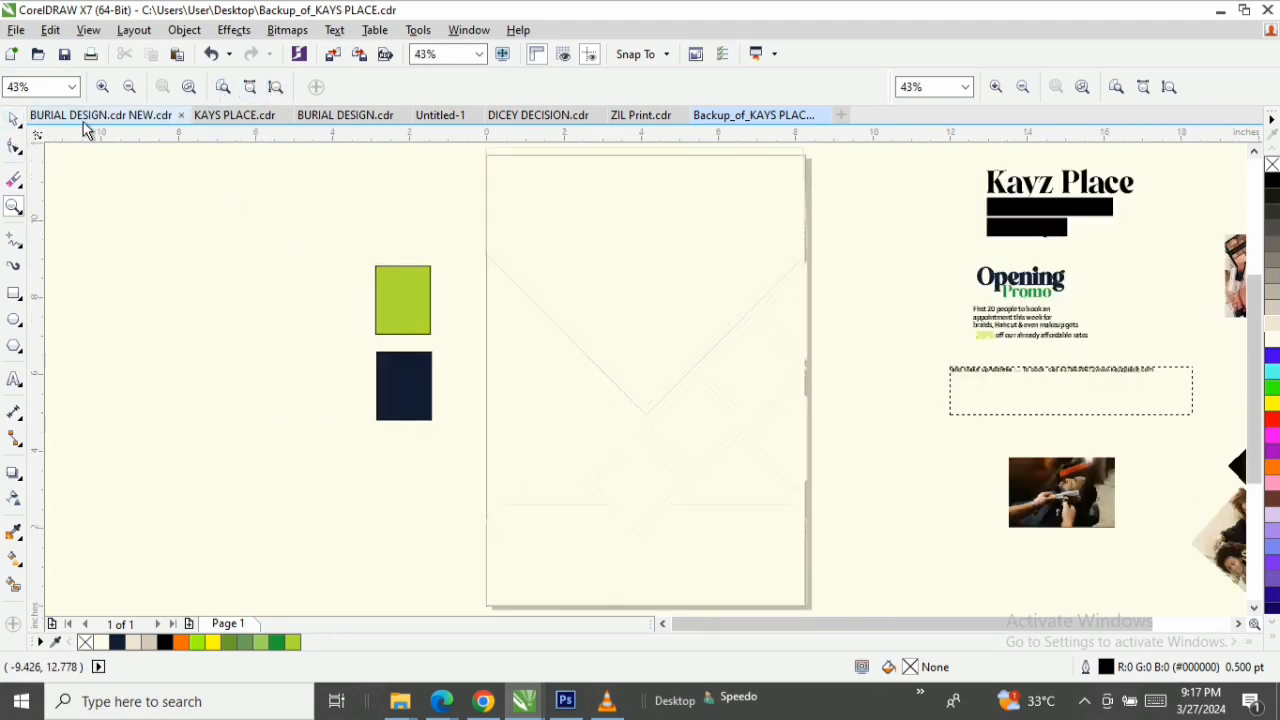
pyautogui.click(14, 119)
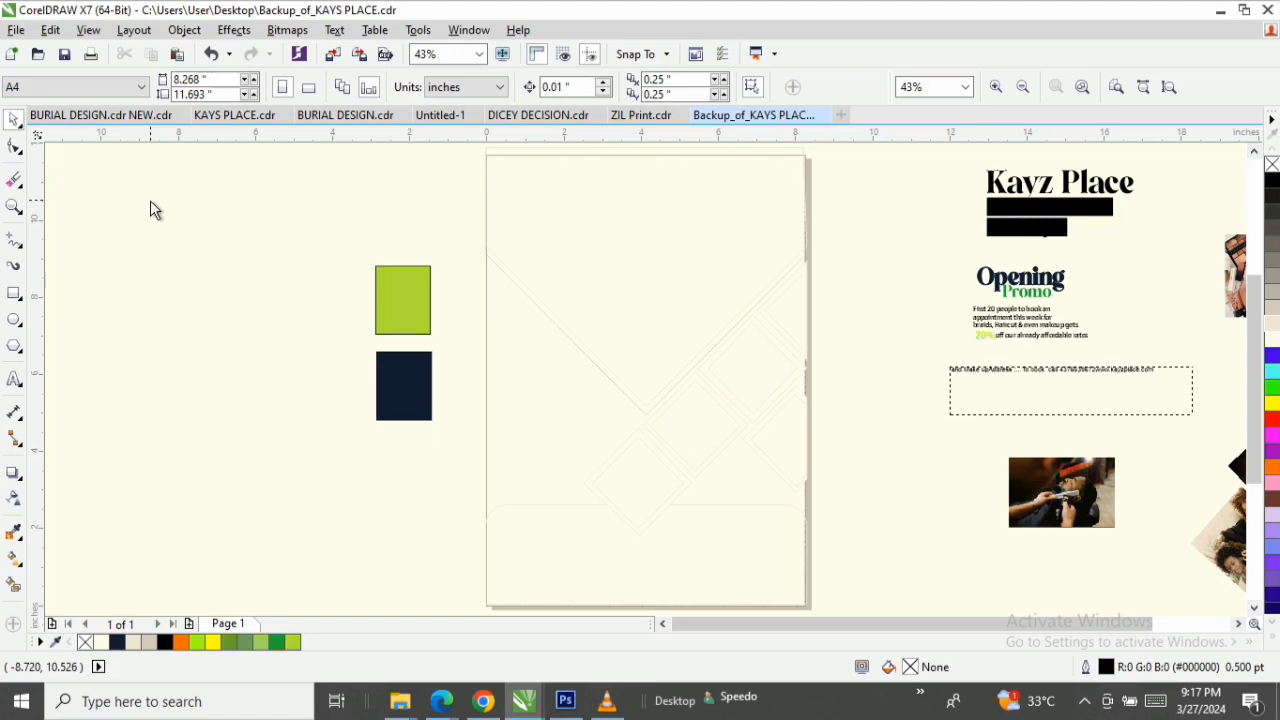
pyautogui.click(11, 248)
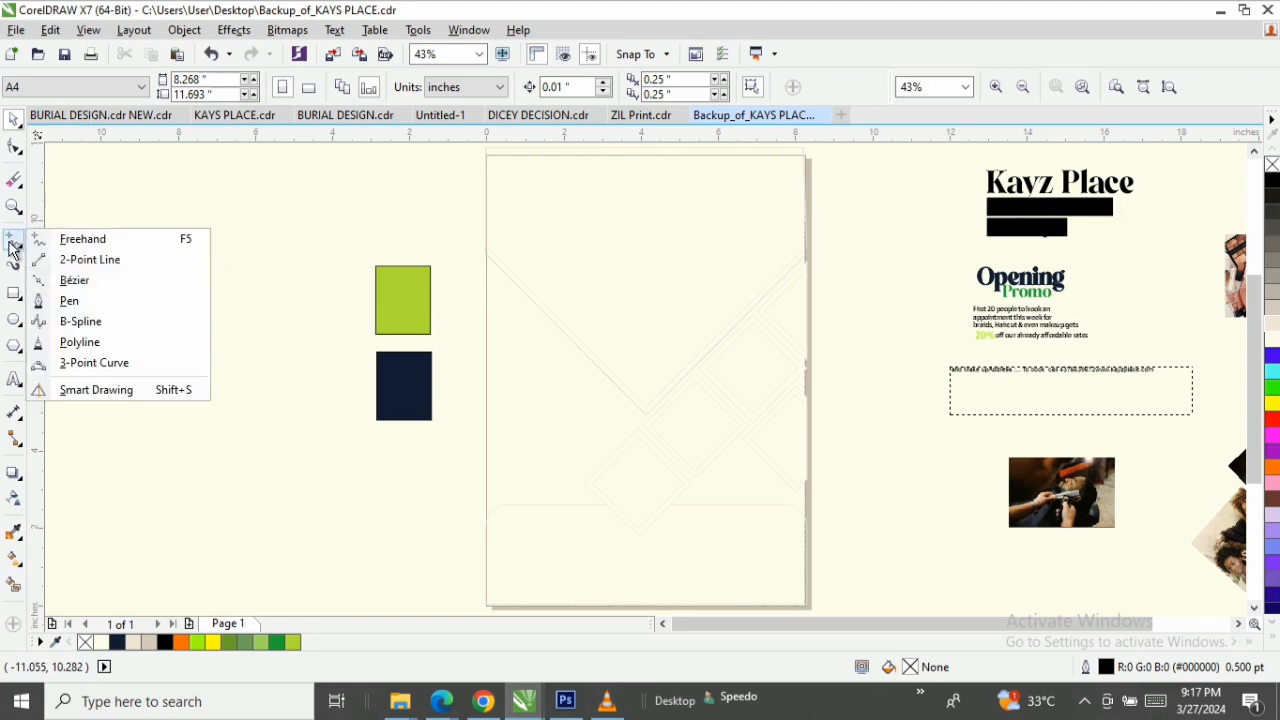
pyautogui.click(88, 284)
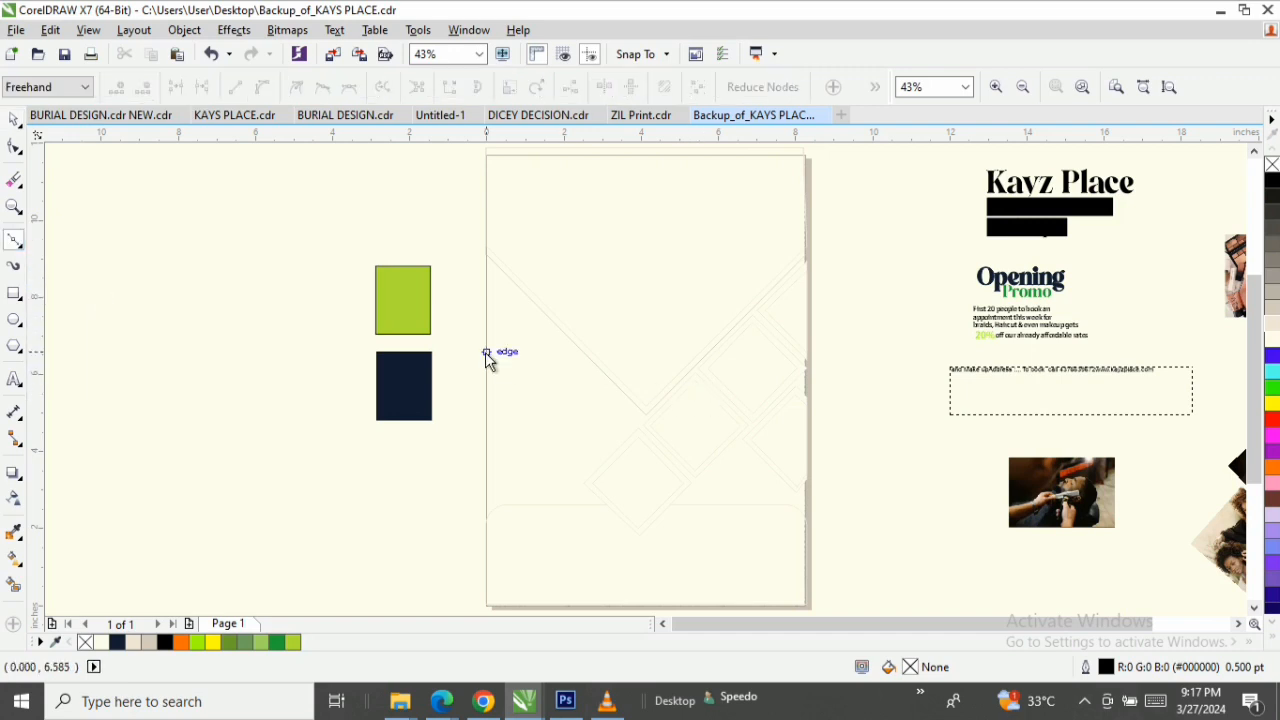
pyautogui.click(487, 158)
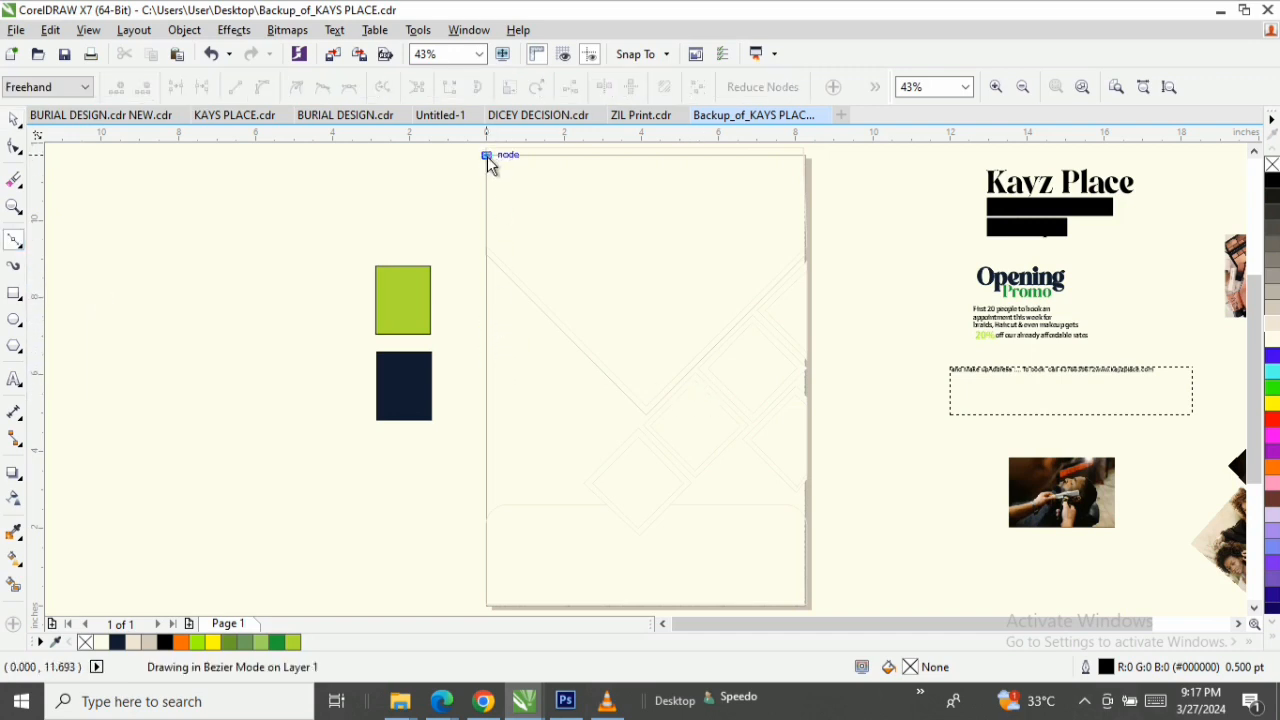
pyautogui.click(806, 157)
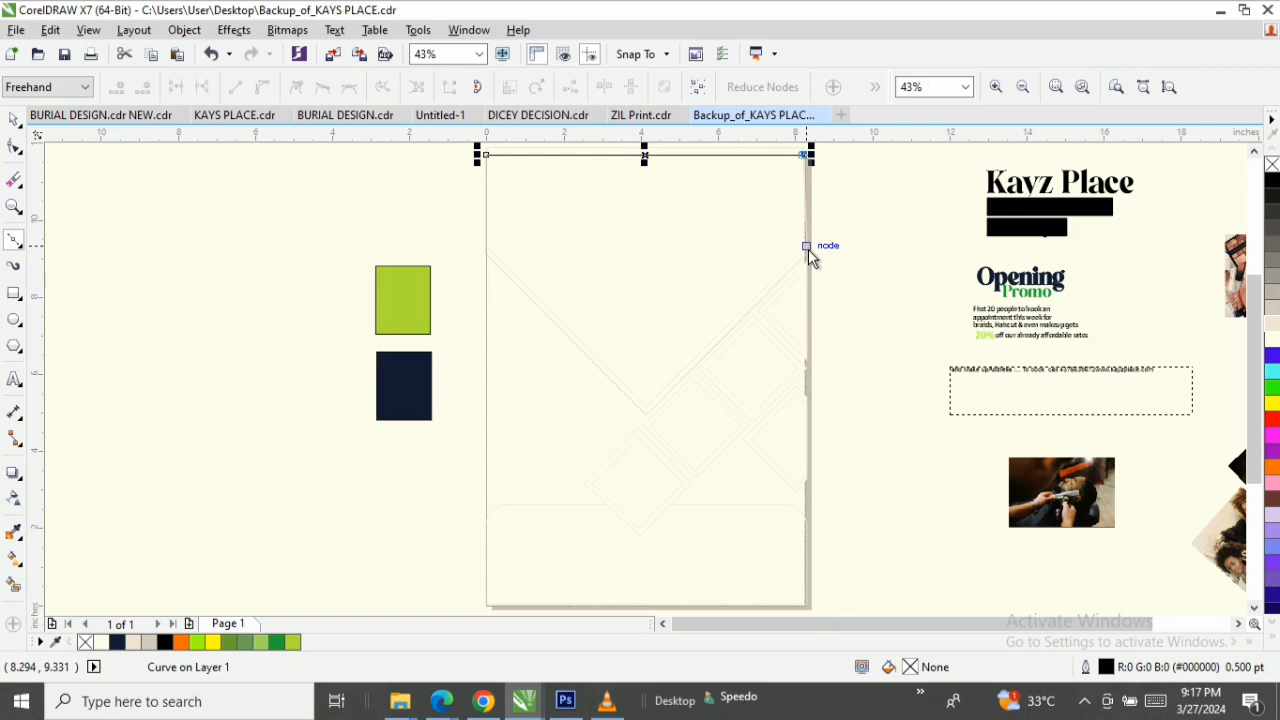
pyautogui.click(805, 247)
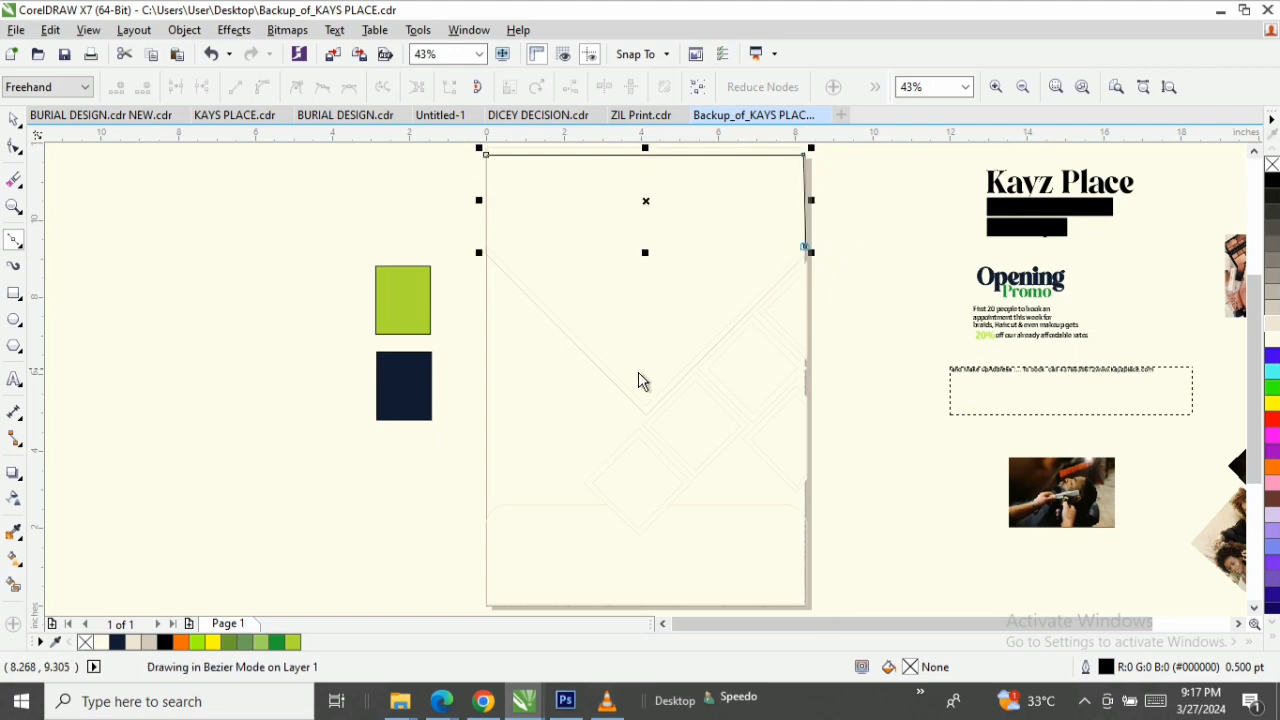
pyautogui.click(646, 408)
pyautogui.click(486, 247)
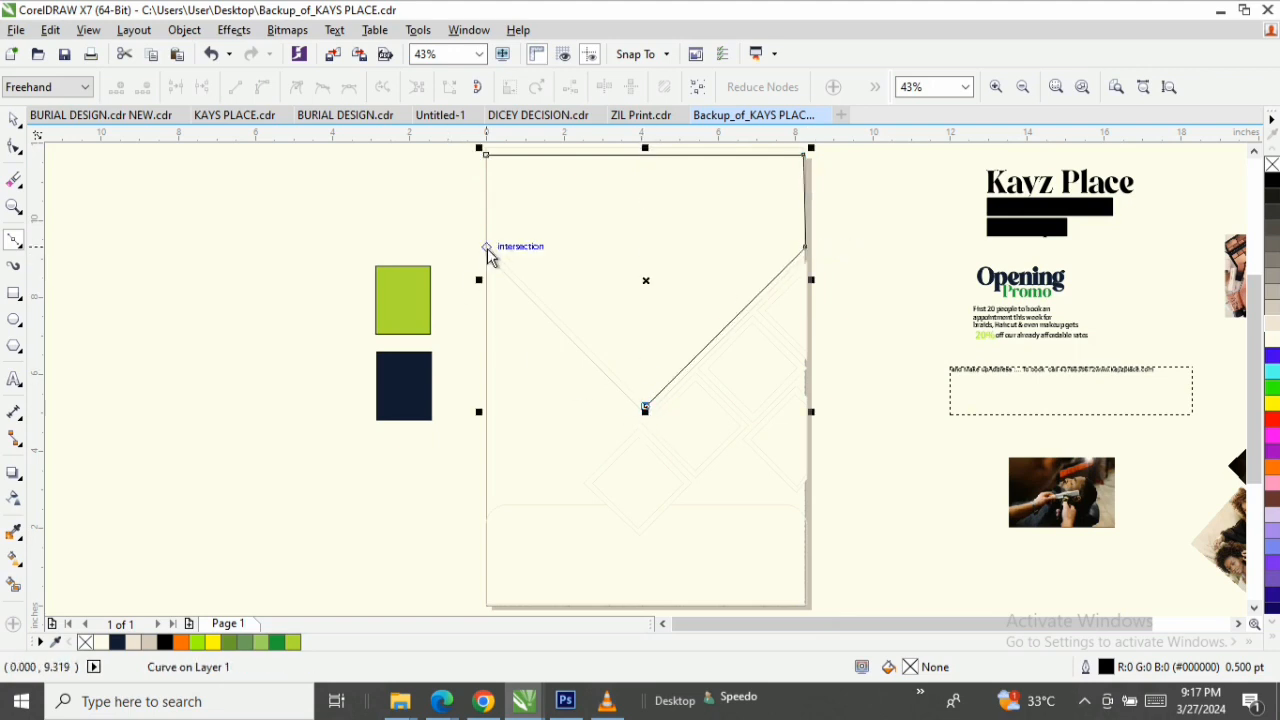
pyautogui.click(497, 158)
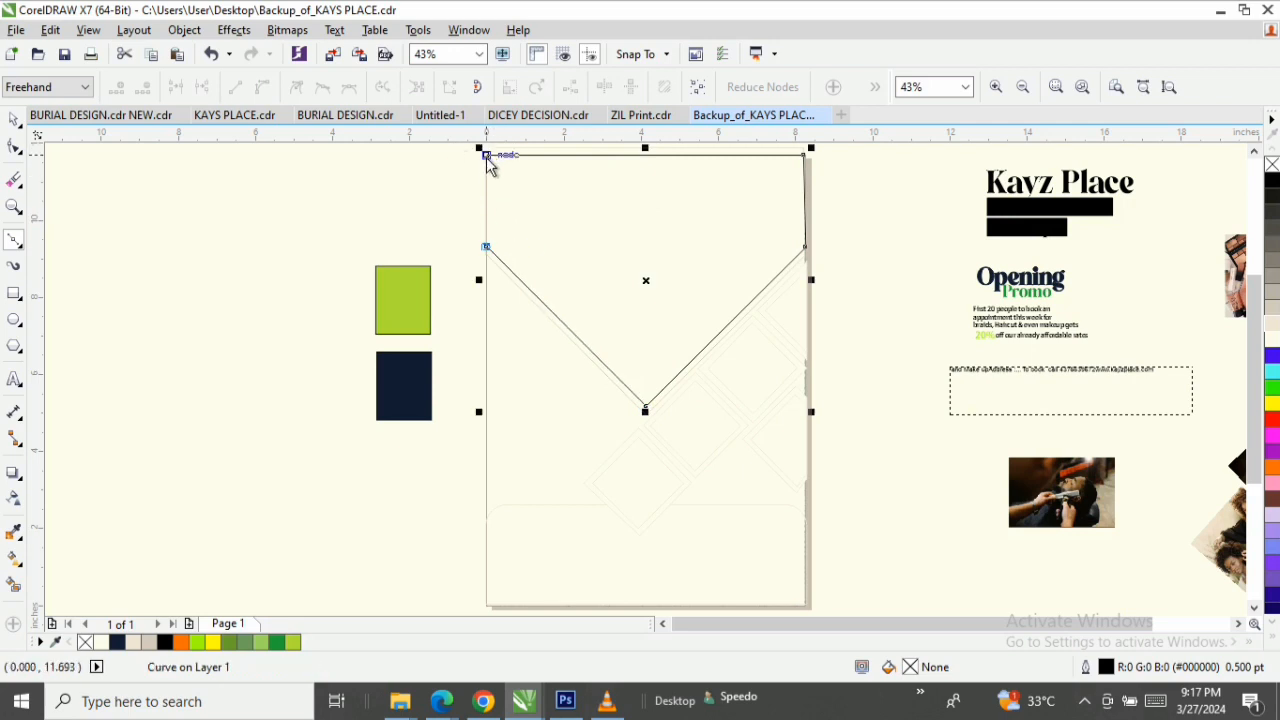
pyautogui.click(487, 157)
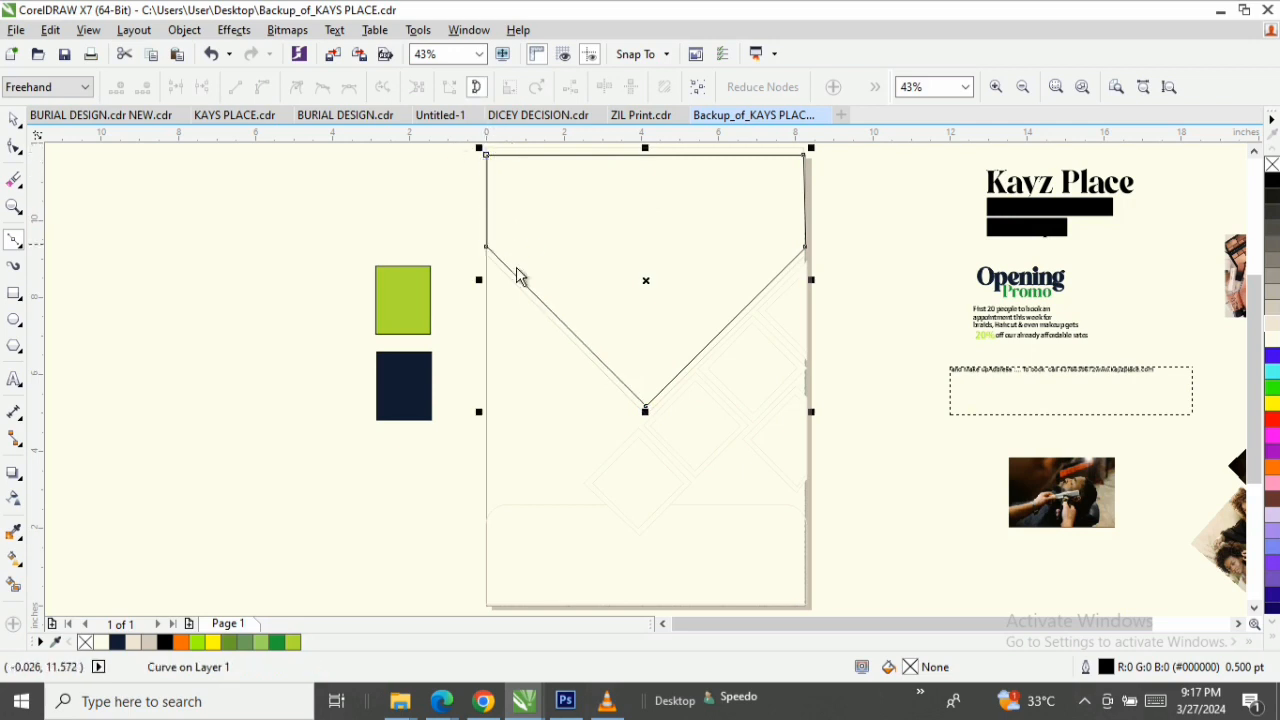
pyautogui.press('space')
pyautogui.click(324, 264)
pyautogui.press('space')
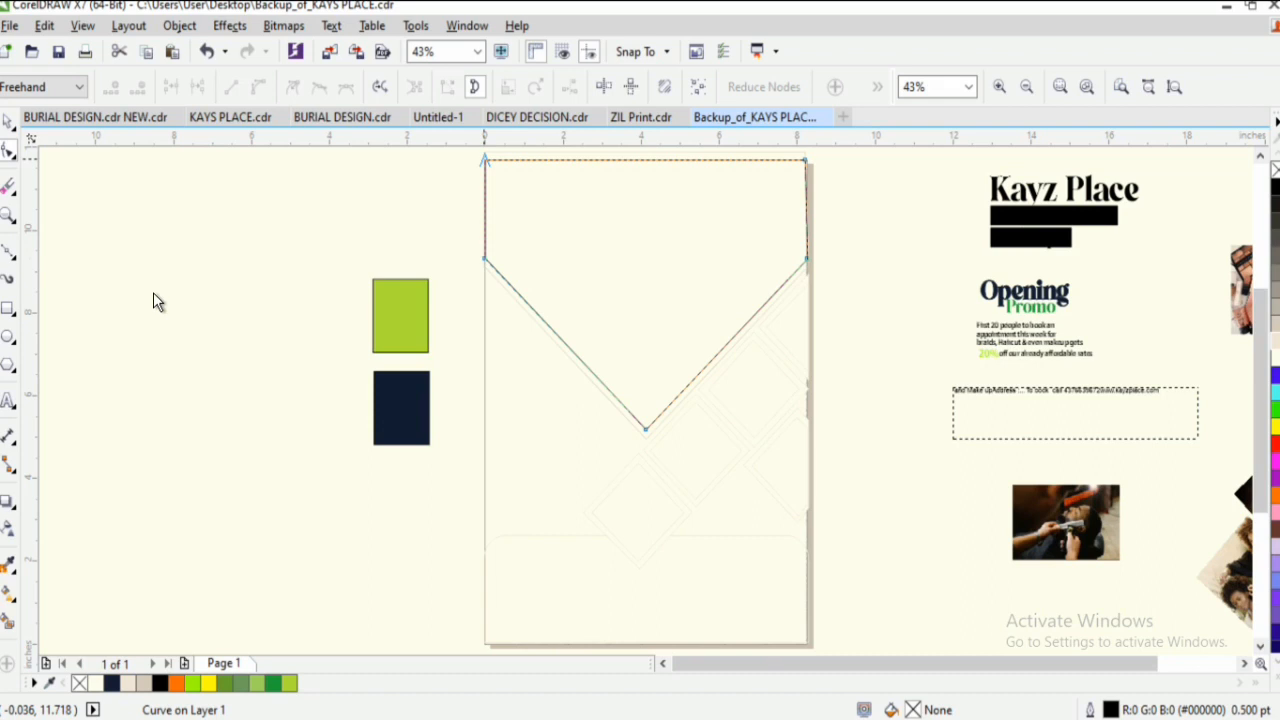
pyautogui.press('space')
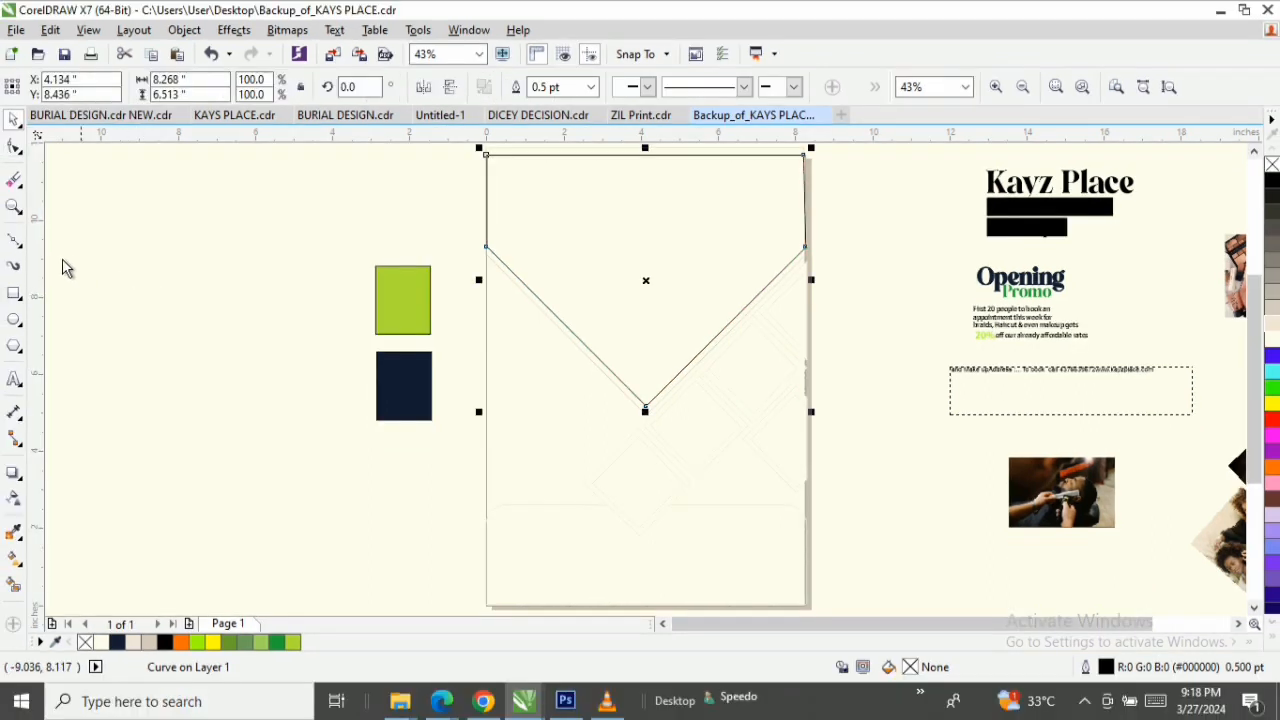
# Draw a second closed Bézier shape slightly below the first V, following the guide nodes, with its upper edge across the page at about 10.77 inches.
pyautogui.click(14, 241)
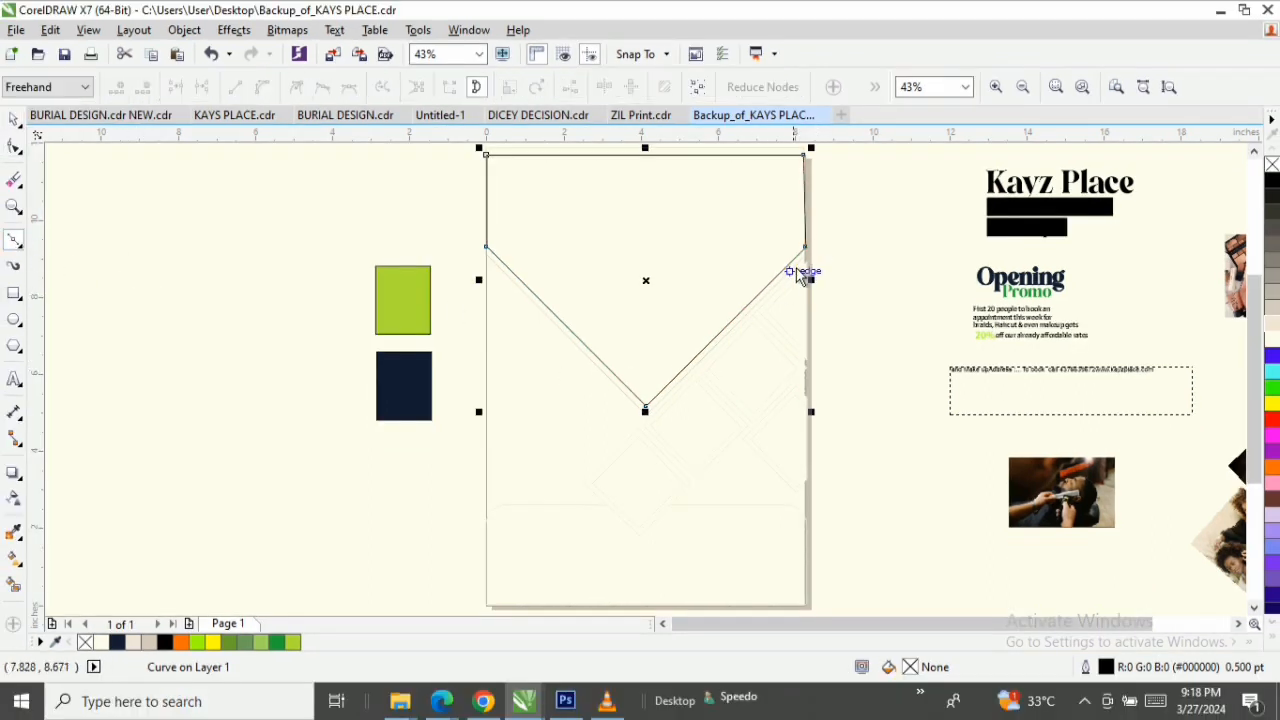
pyautogui.click(486, 252)
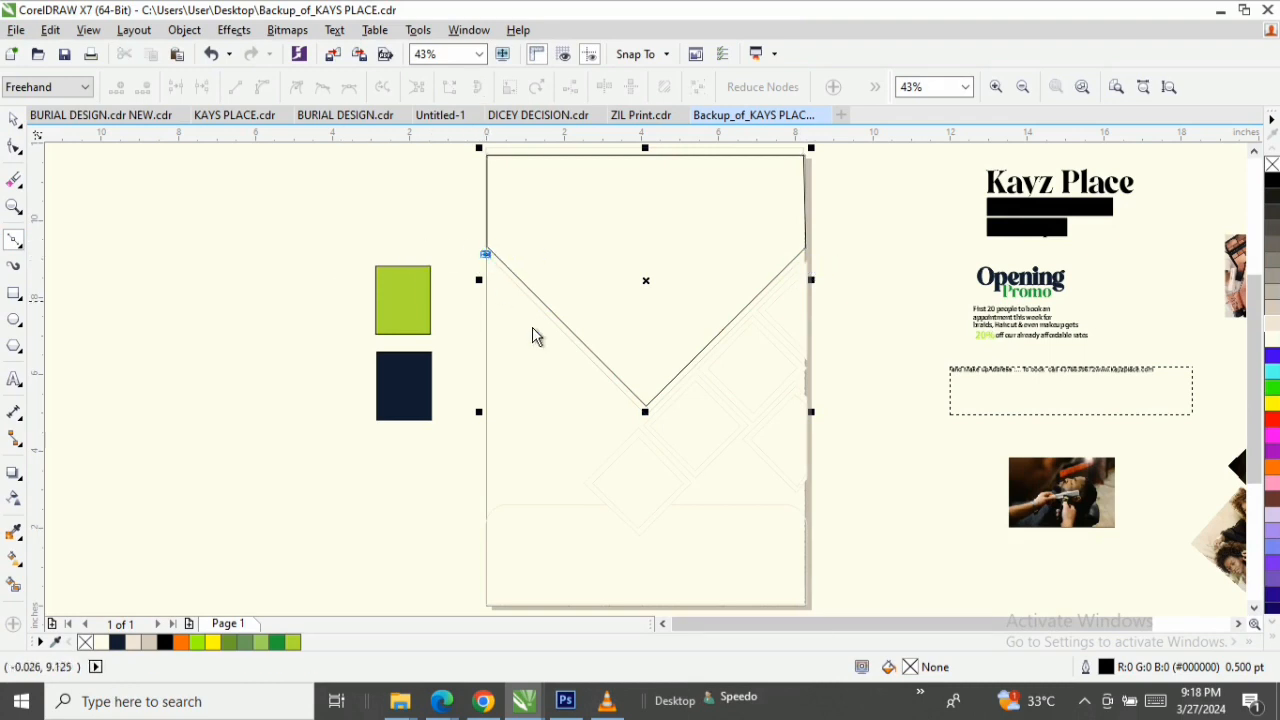
pyautogui.click(645, 414)
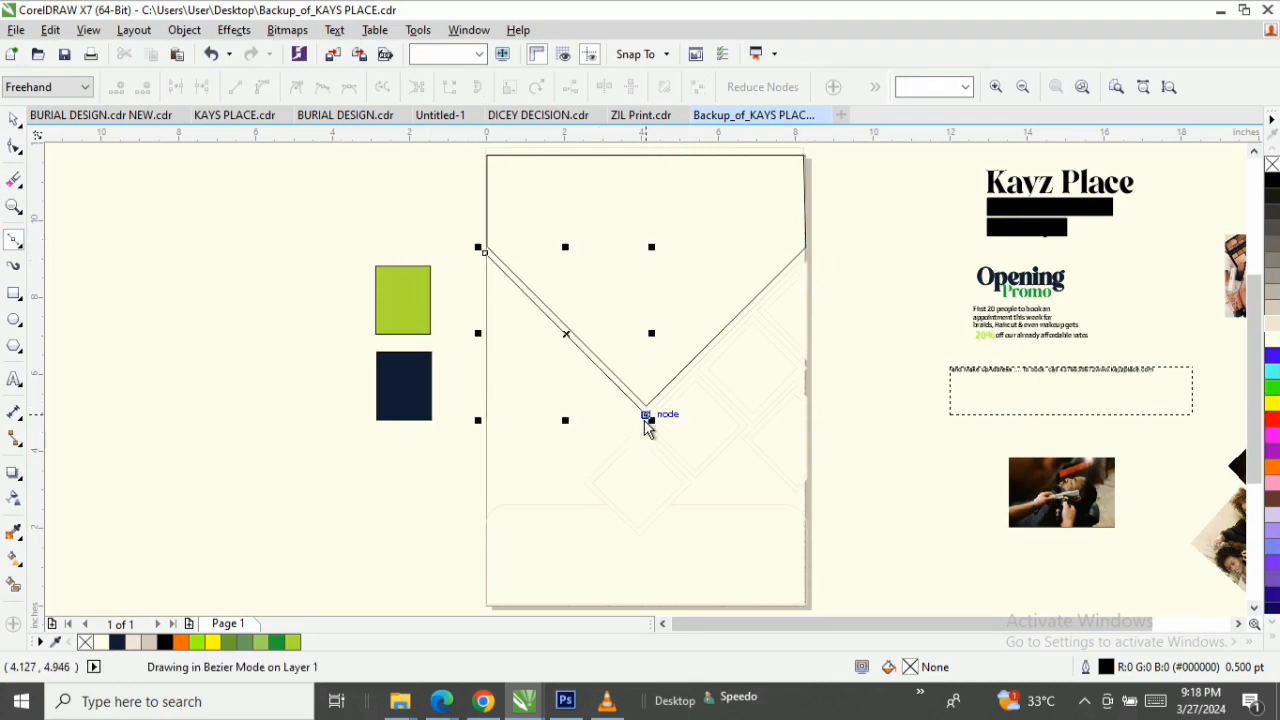
pyautogui.click(806, 254)
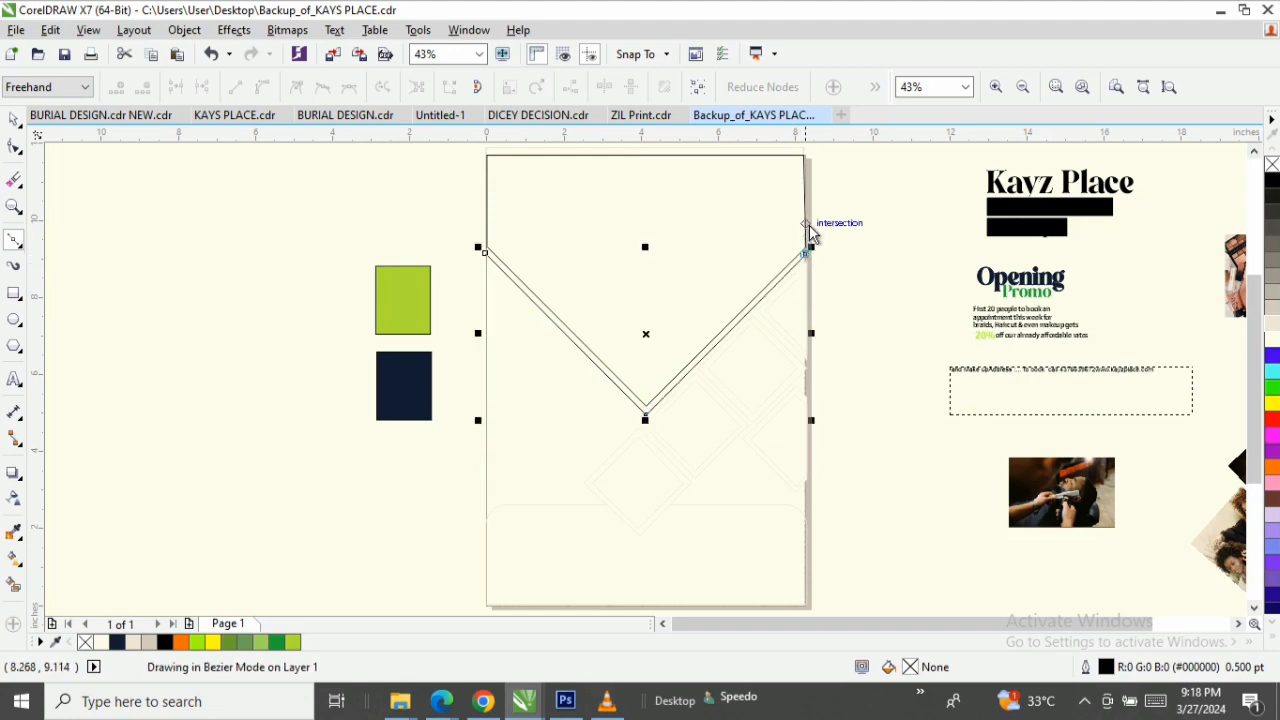
pyautogui.click(806, 192)
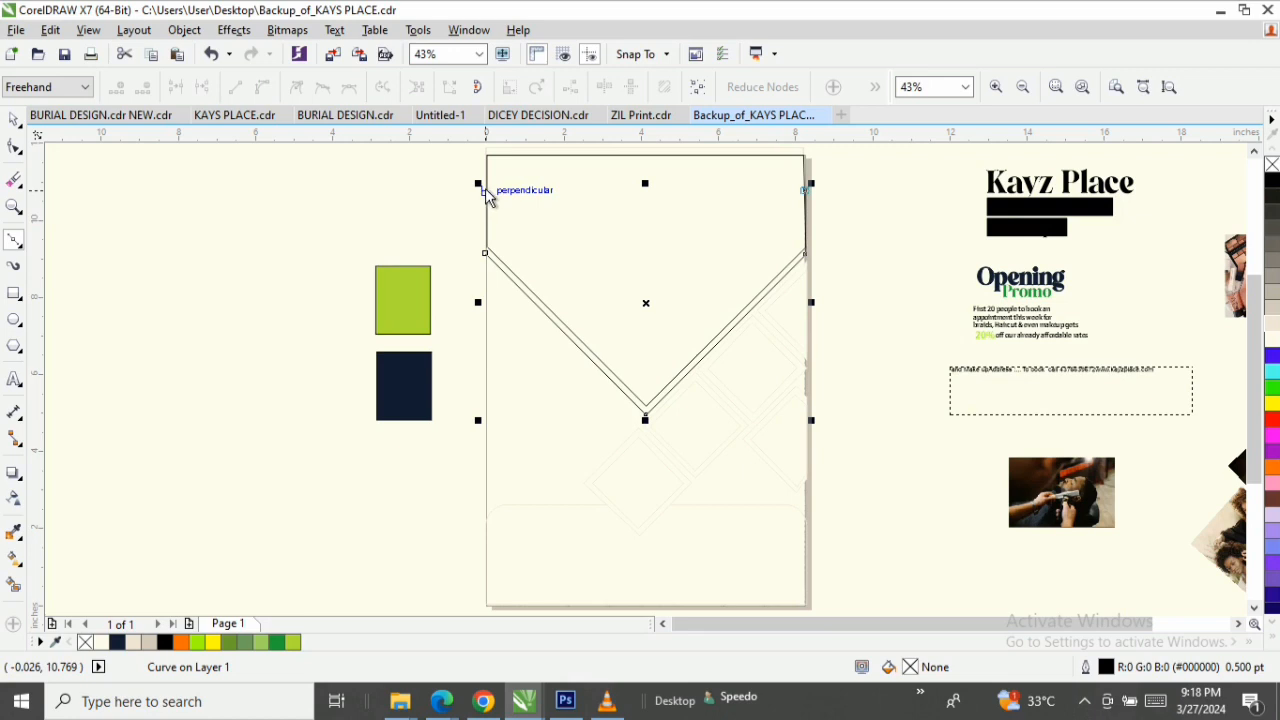
pyautogui.click(485, 191)
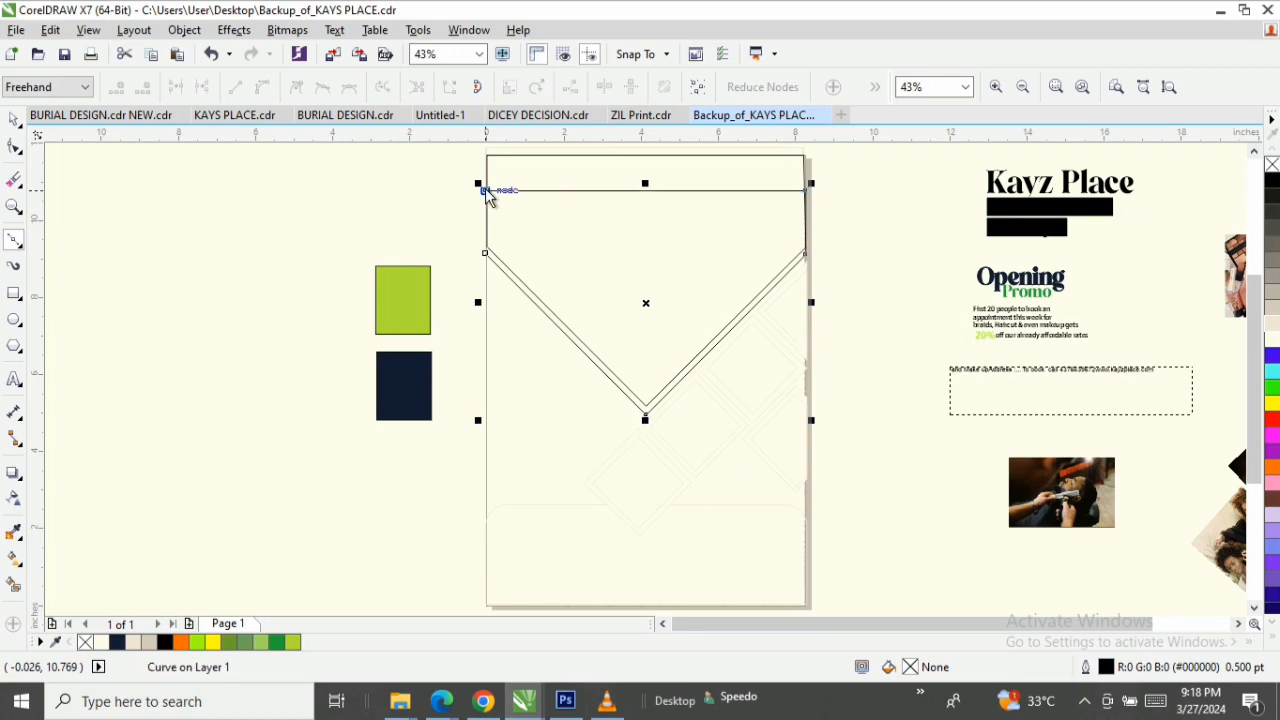
pyautogui.click(485, 254)
pyautogui.press('space')
pyautogui.click(383, 231)
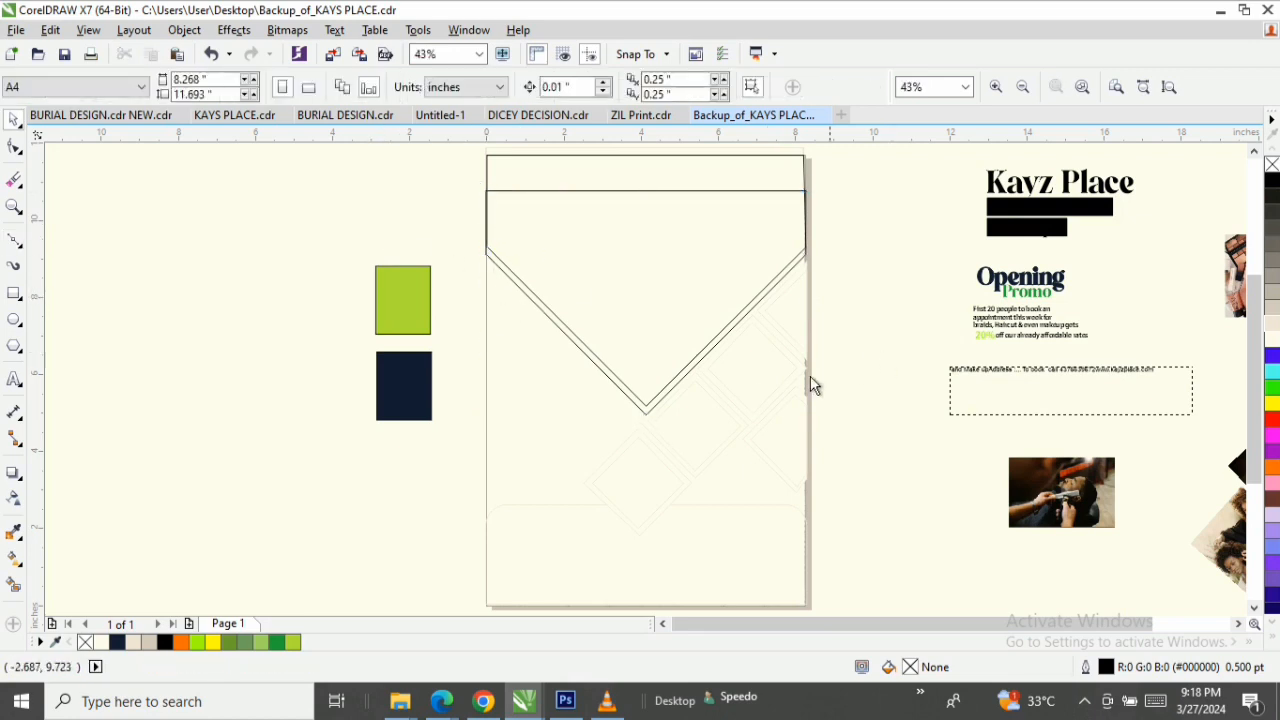
# Reshape the first V-bottomed shape so its two upper nodes sit exactly on the page's upper corners.
pyautogui.press('z')
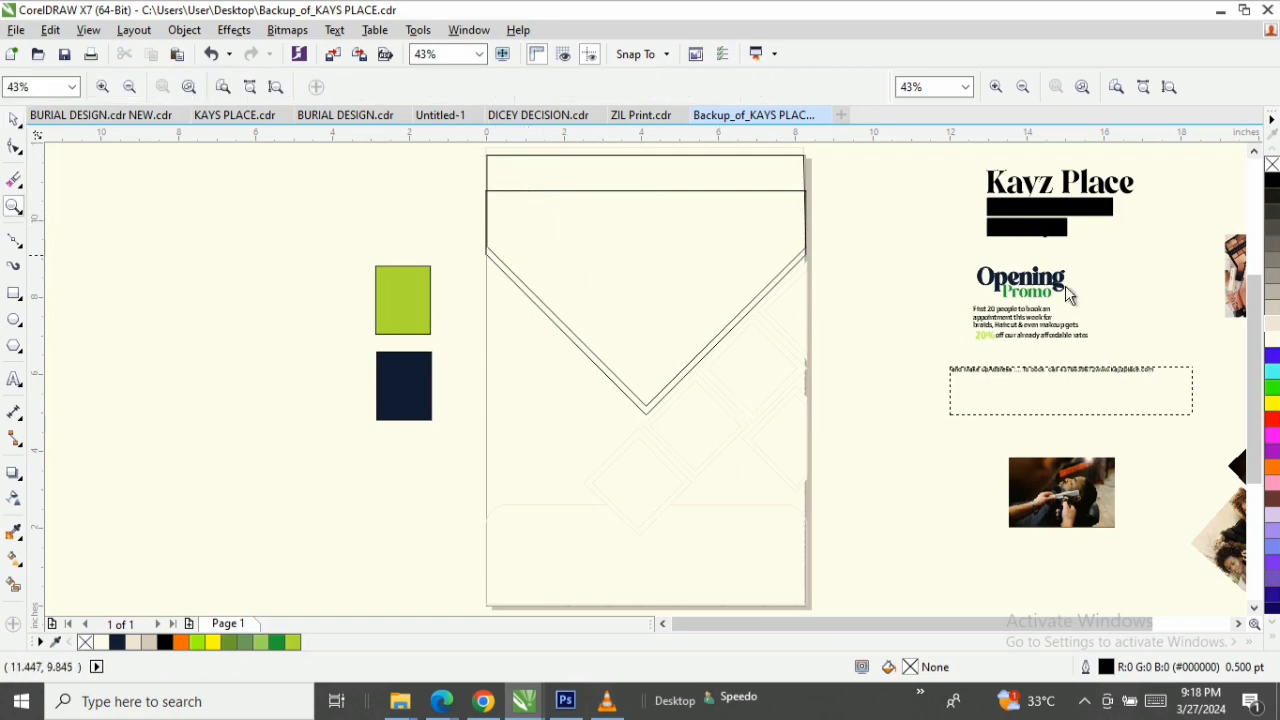
pyautogui.press('space')
pyautogui.click(683, 378)
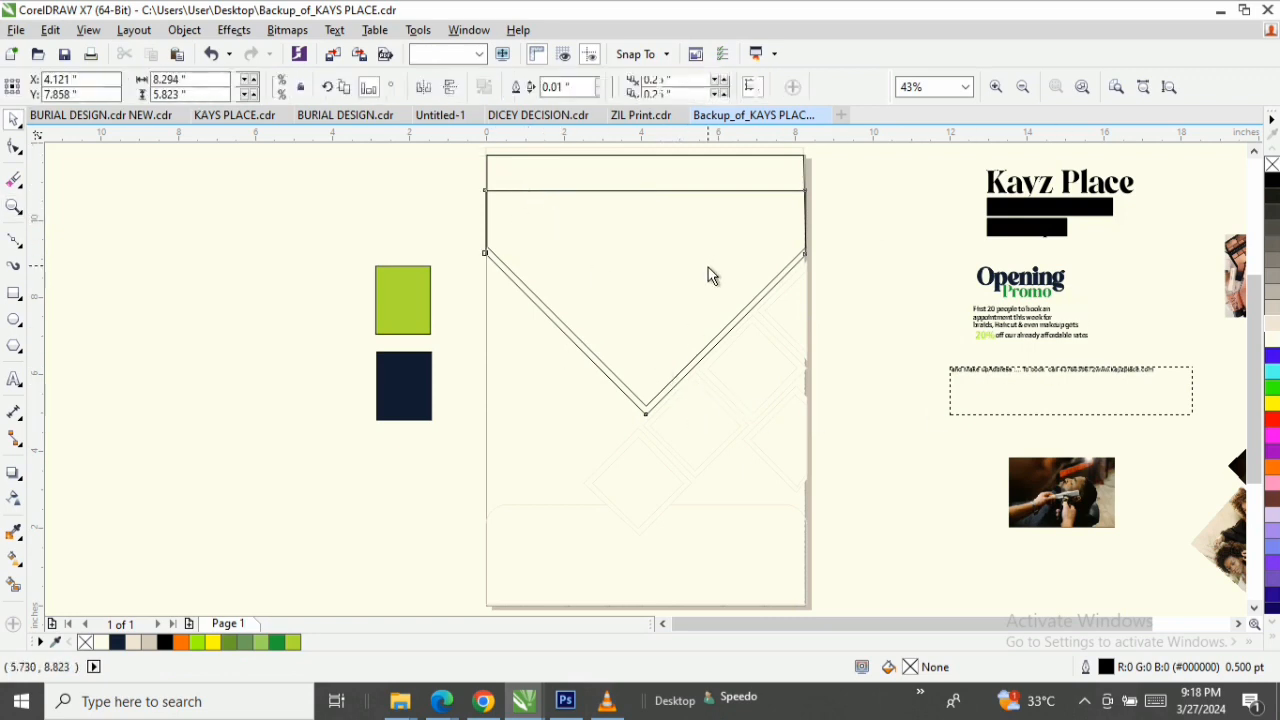
pyautogui.press('F10')
pyautogui.press('z')
pyautogui.moveTo(843, 150)
pyautogui.mouseDown()
pyautogui.moveTo(545, 235)
pyautogui.moveTo(405, 245)
pyautogui.mouseUp()
pyautogui.press('space')
pyautogui.click(1092, 308)
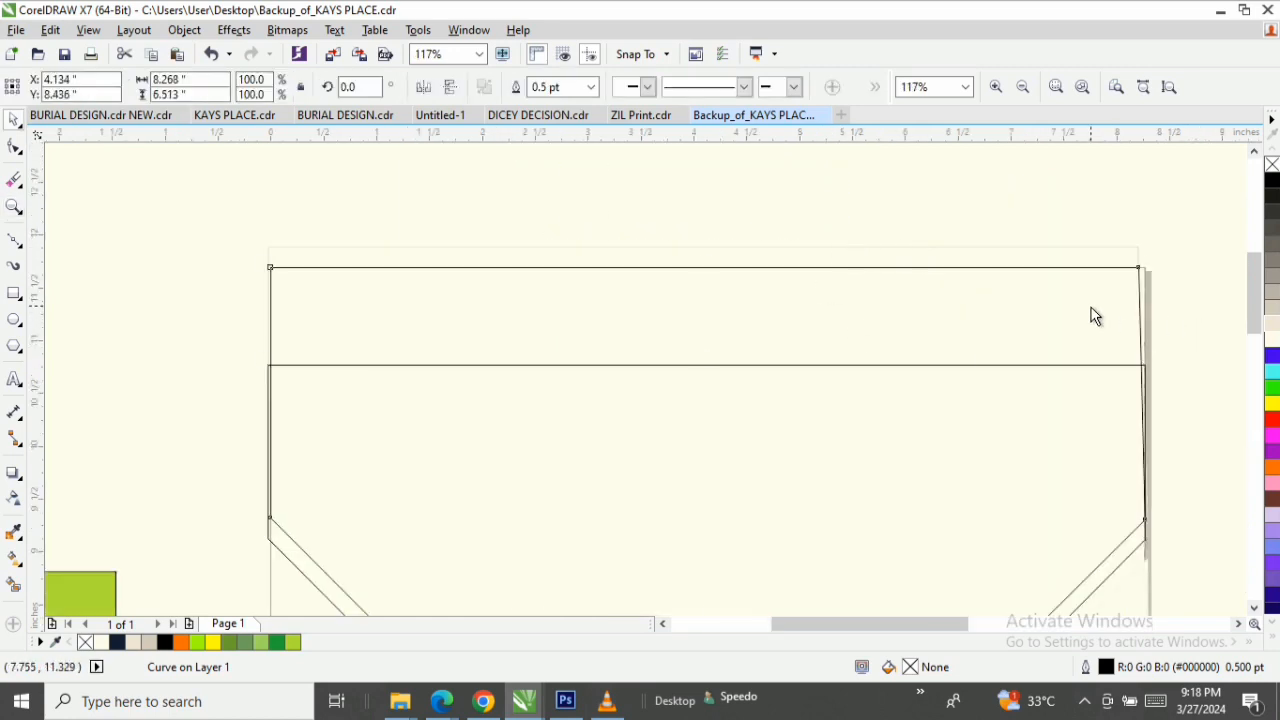
pyautogui.press('F10')
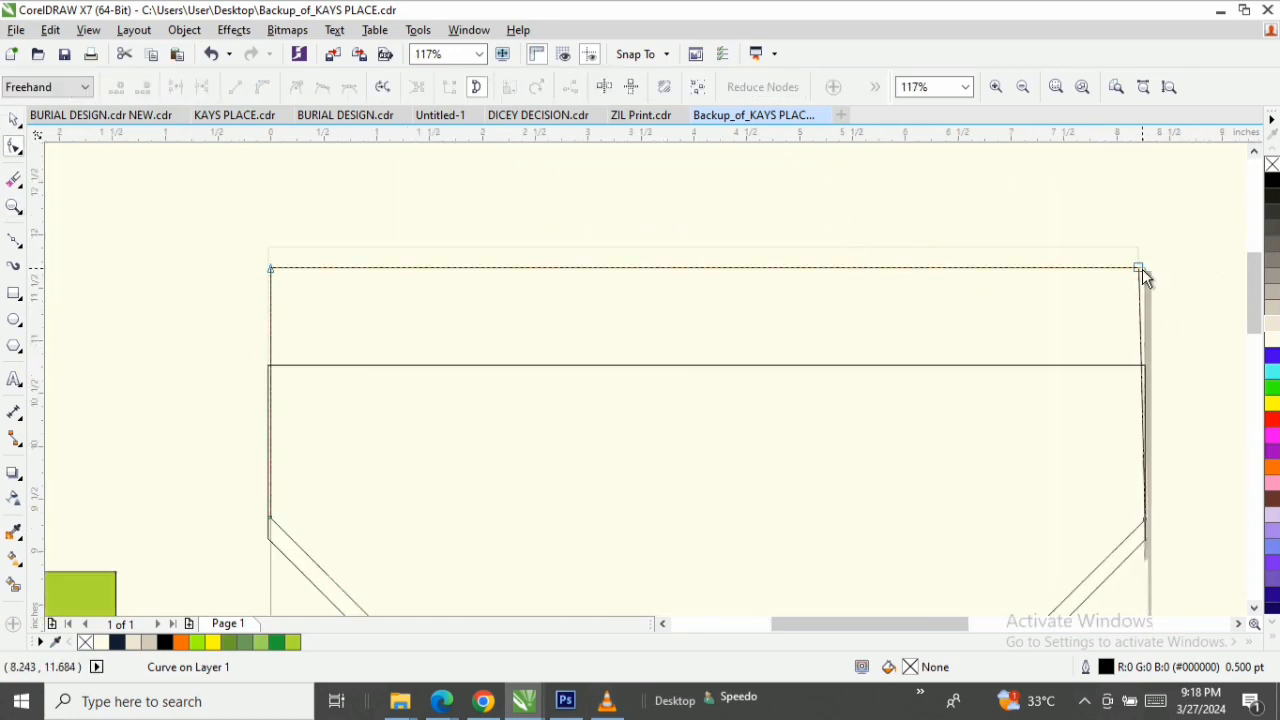
pyautogui.moveTo(1142, 269); pyautogui.dragTo(1155, 278)
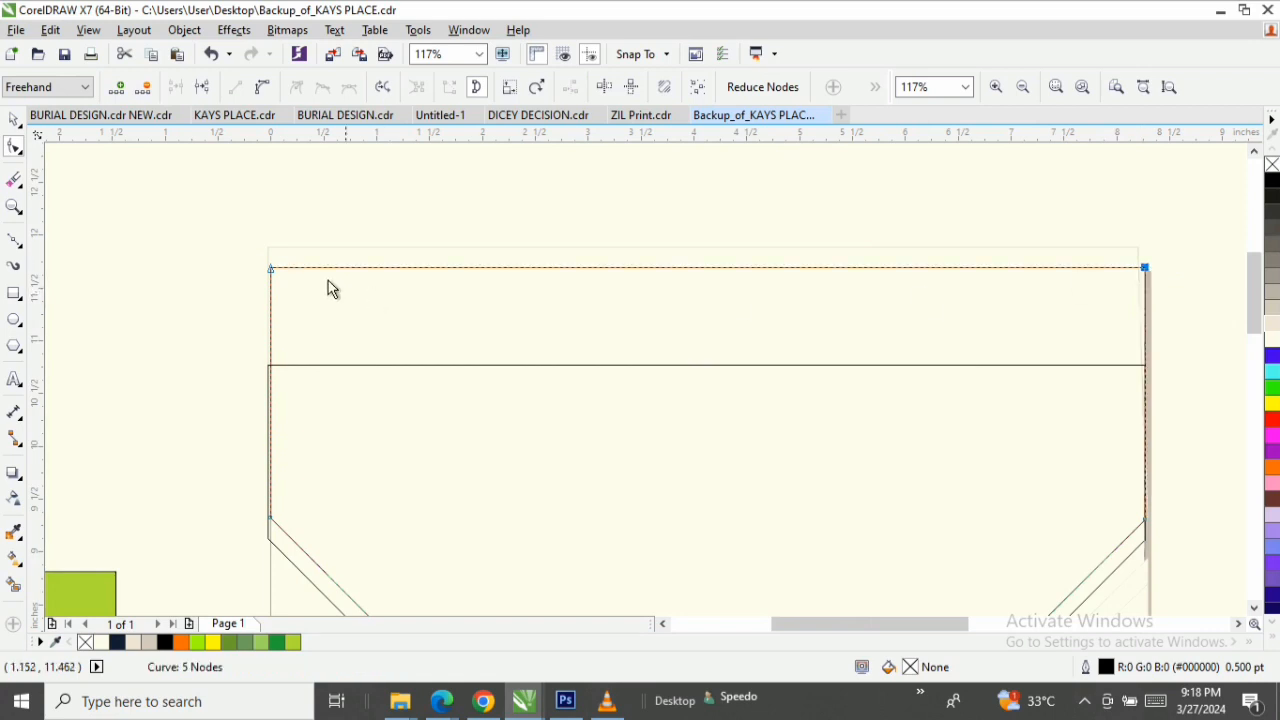
pyautogui.moveTo(271, 270); pyautogui.dragTo(267, 246)
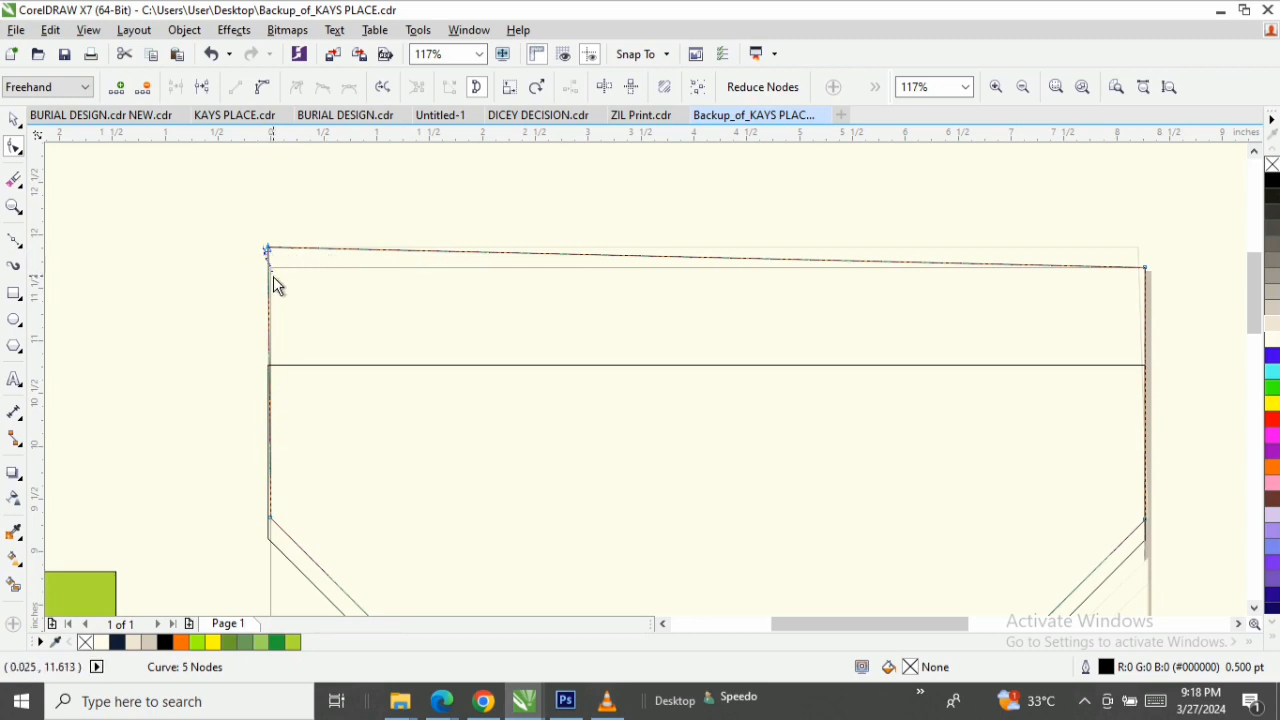
pyautogui.moveTo(268, 249); pyautogui.dragTo(270, 267)
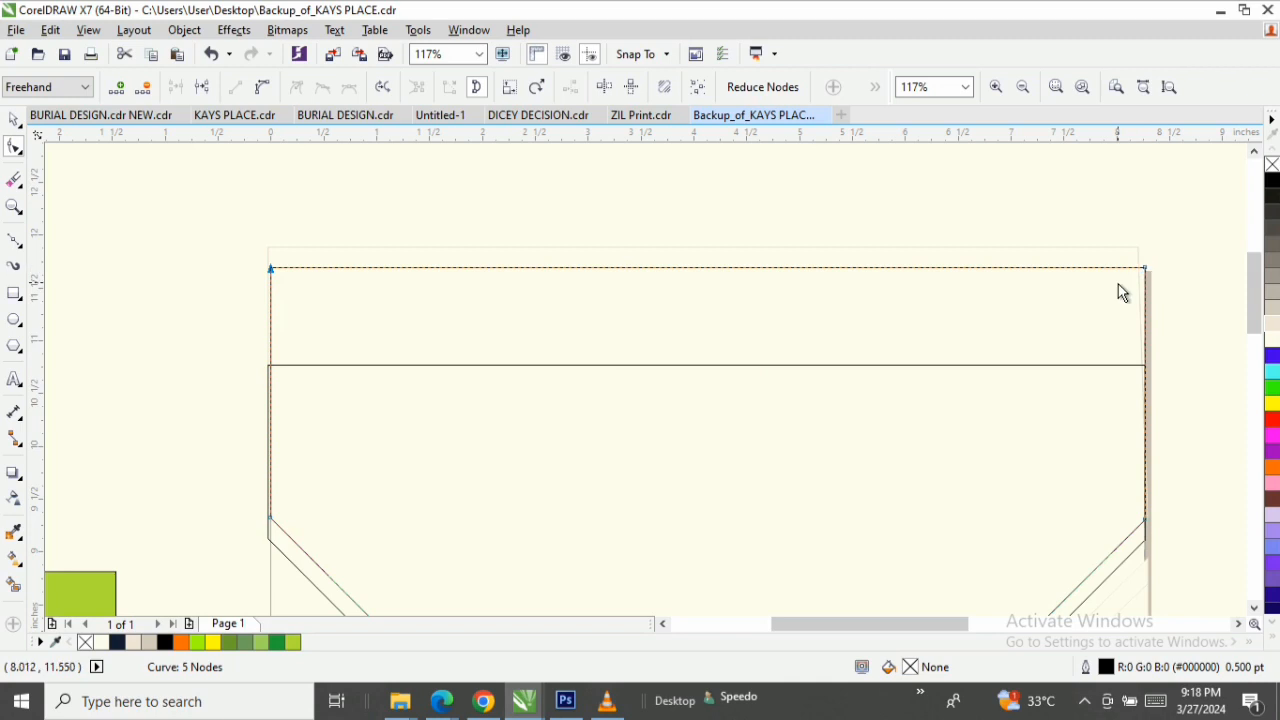
pyautogui.press('space')
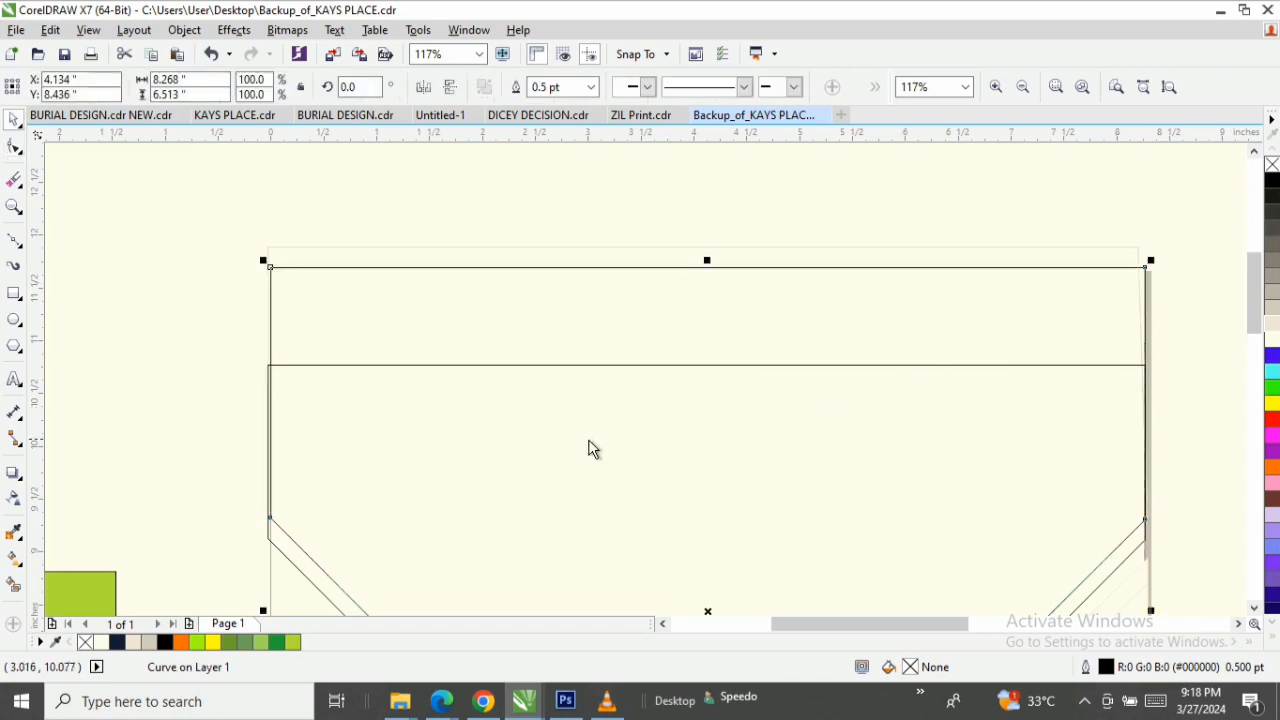
# Move the second shape's two left-side nodes onto the page's left edge.
pyautogui.moveTo(1258, 270)
pyautogui.mouseDown()
pyautogui.moveTo(1257, 382)
pyautogui.moveTo(1257, 338)
pyautogui.mouseUp()
pyautogui.press('F10')
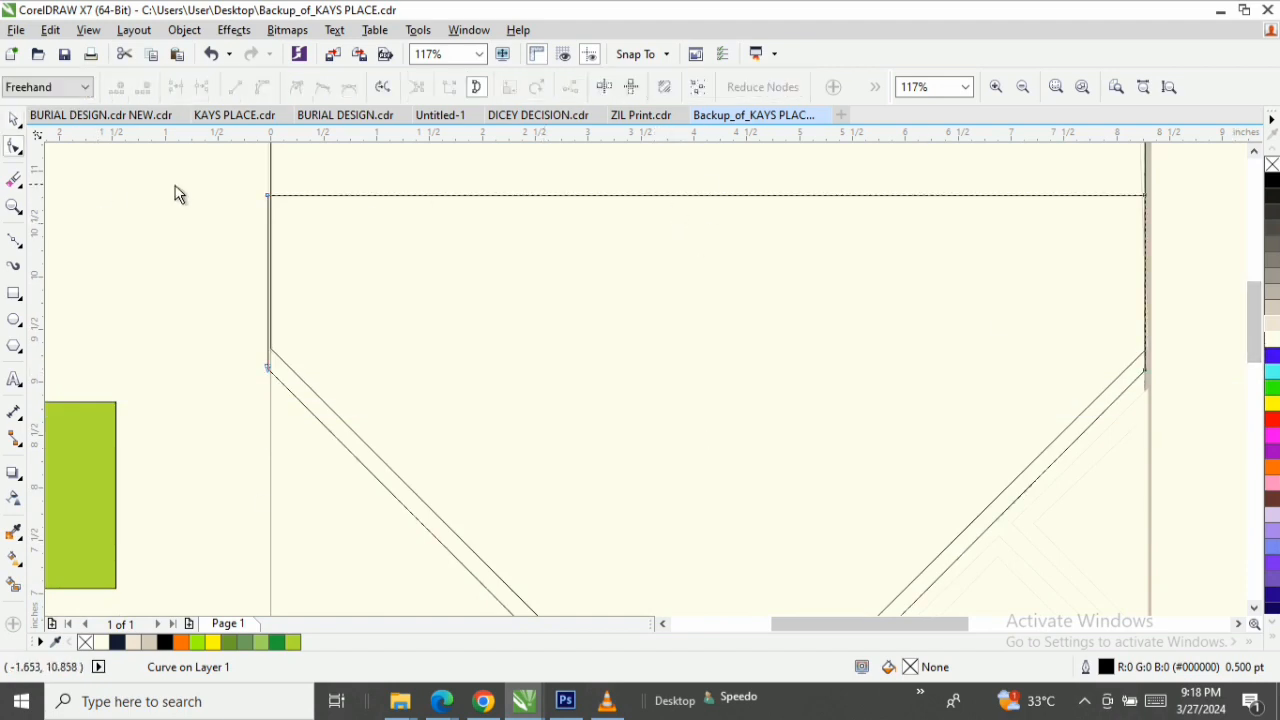
pyautogui.click(270, 231)
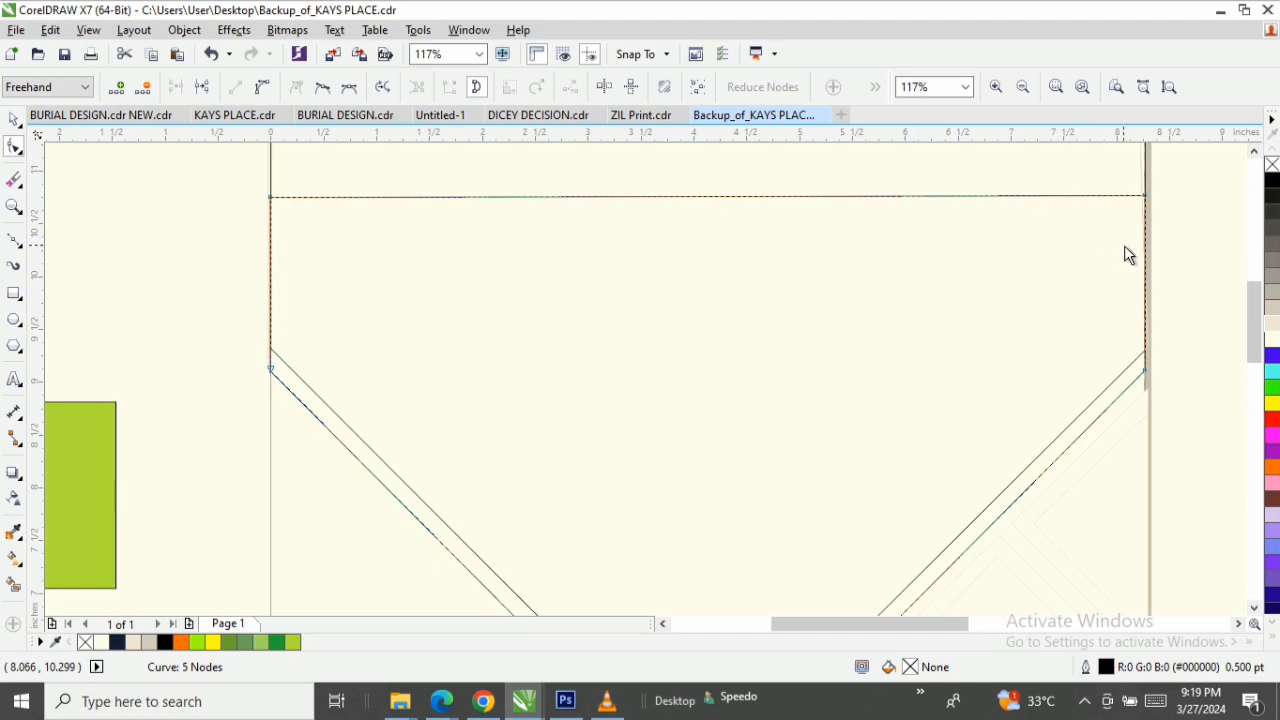
pyautogui.press('space')
# PowerClip the barber photo inside the first V-bottomed shape and open the clipped contents for editing.
pyautogui.moveTo(1258, 318)
pyautogui.mouseDown()
pyautogui.moveTo(1258, 358)
pyautogui.moveTo(1258, 282)
pyautogui.moveTo(1258, 294)
pyautogui.mouseUp()
pyautogui.click(1004, 263)
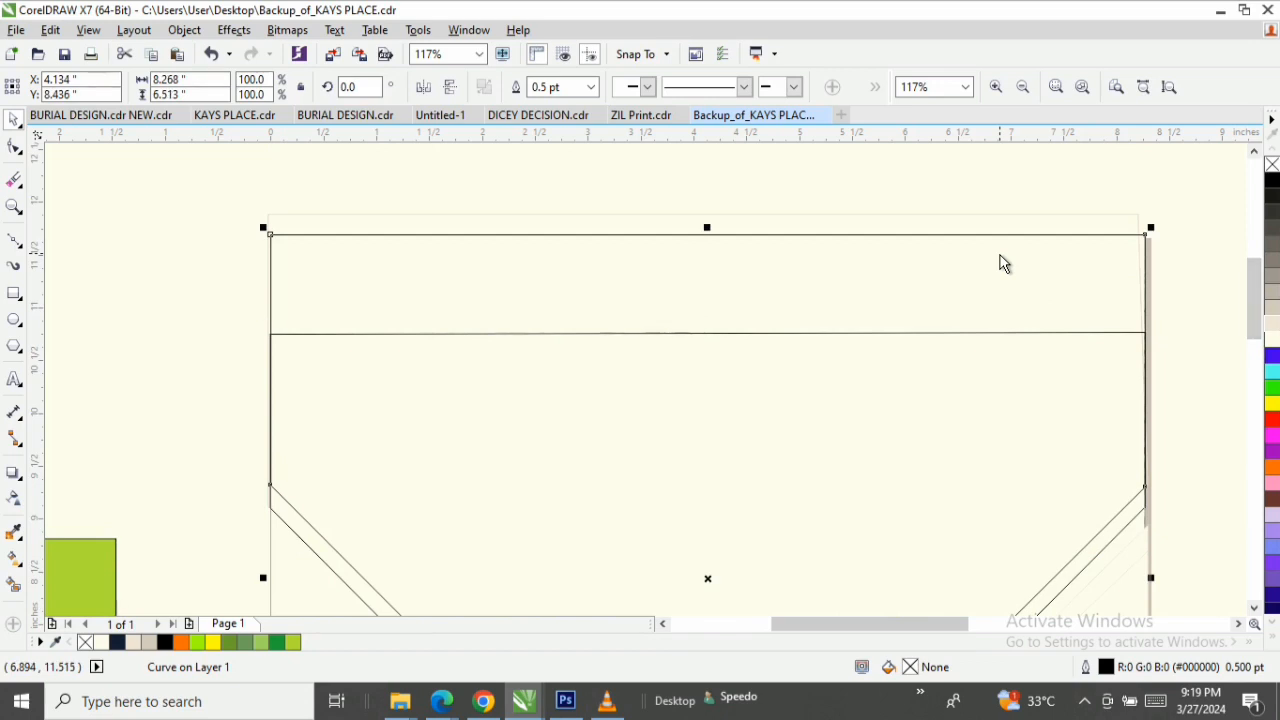
pyautogui.press('z')
pyautogui.hotkey('shift', 'F4')
pyautogui.press('space')
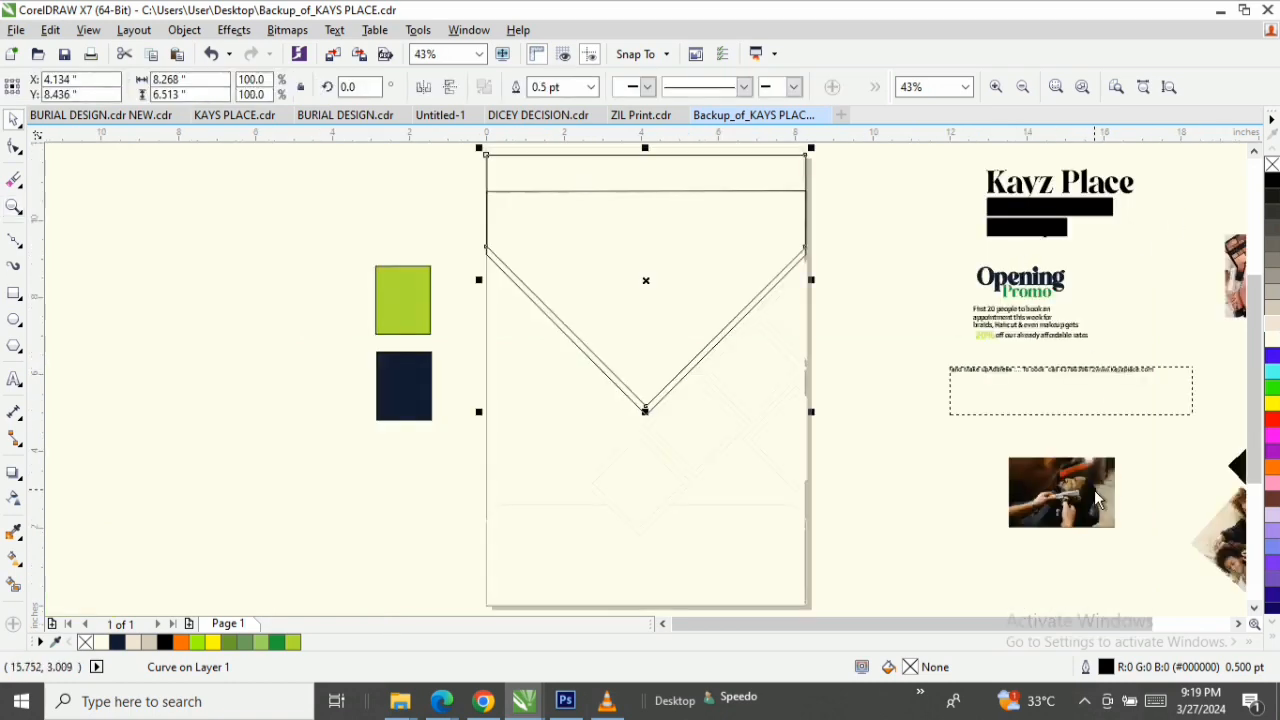
pyautogui.moveTo(1094, 490); pyautogui.dragTo(710, 180)
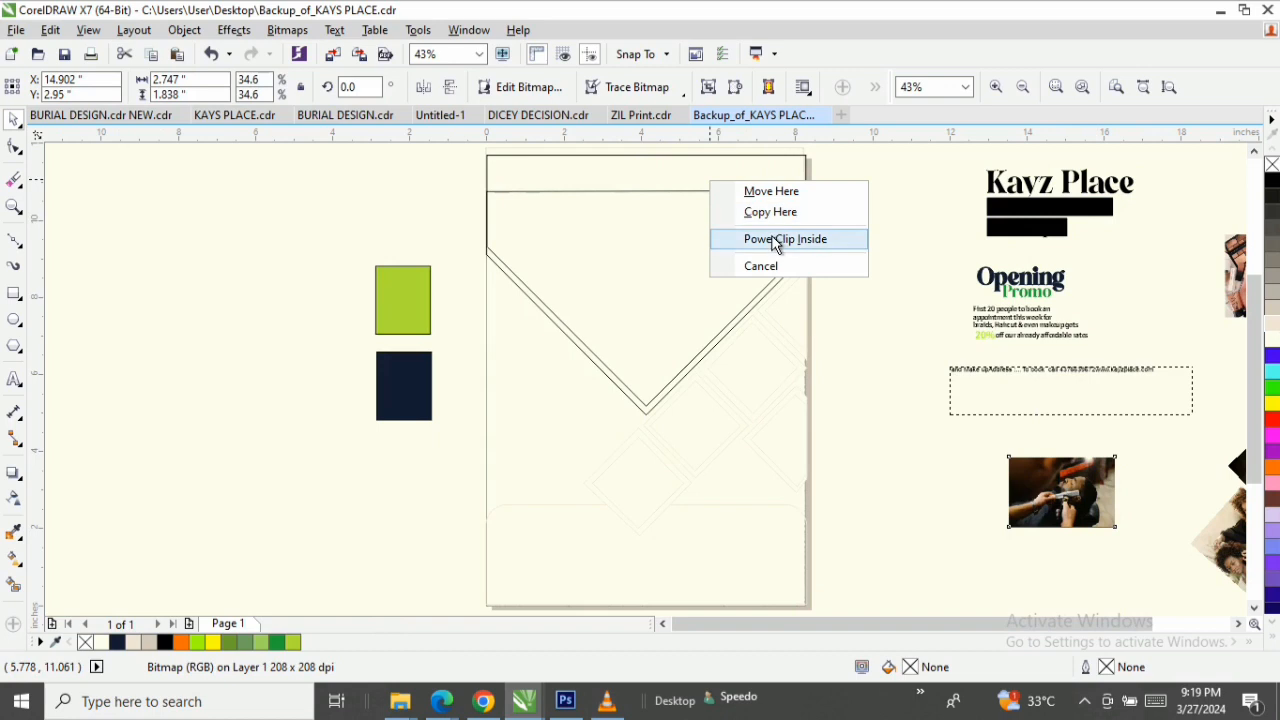
pyautogui.click(773, 239)
pyautogui.doubleClick(749, 189)
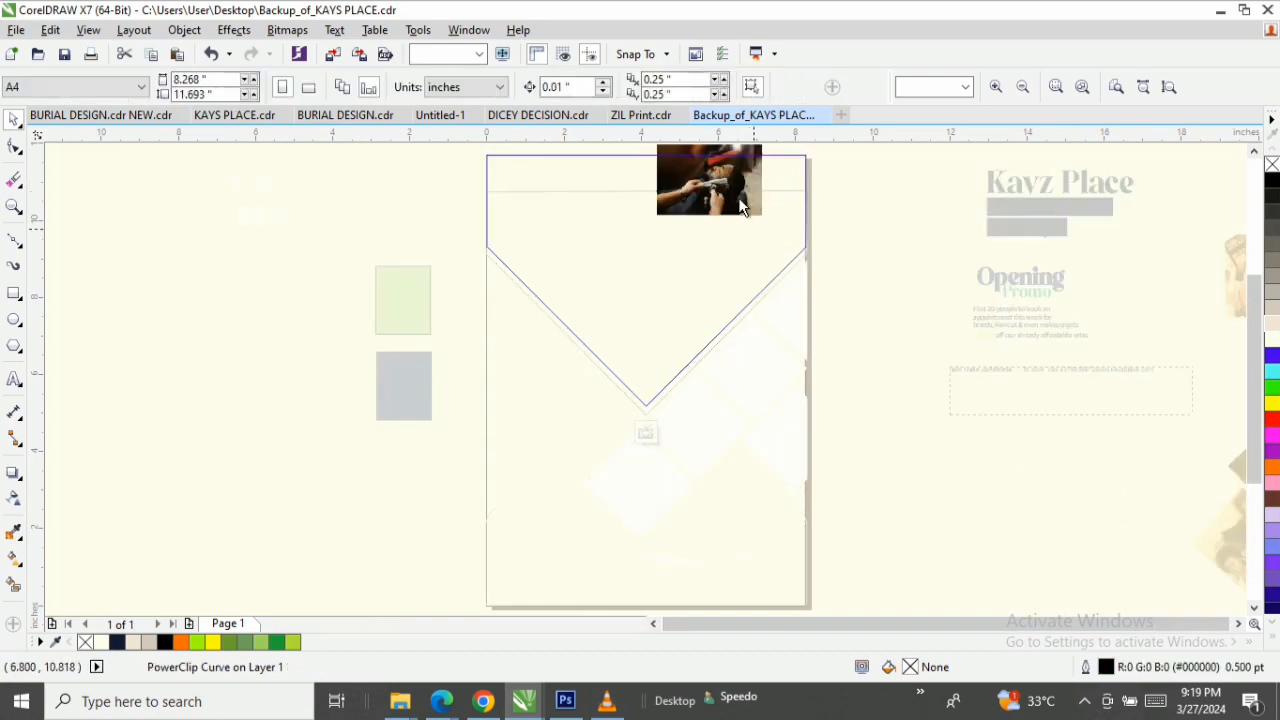
# Enlarge the barber photo to about 10.8 by 7.23 inches, position it over the V frame, and finish editing the clipped contents.
pyautogui.click(741, 202)
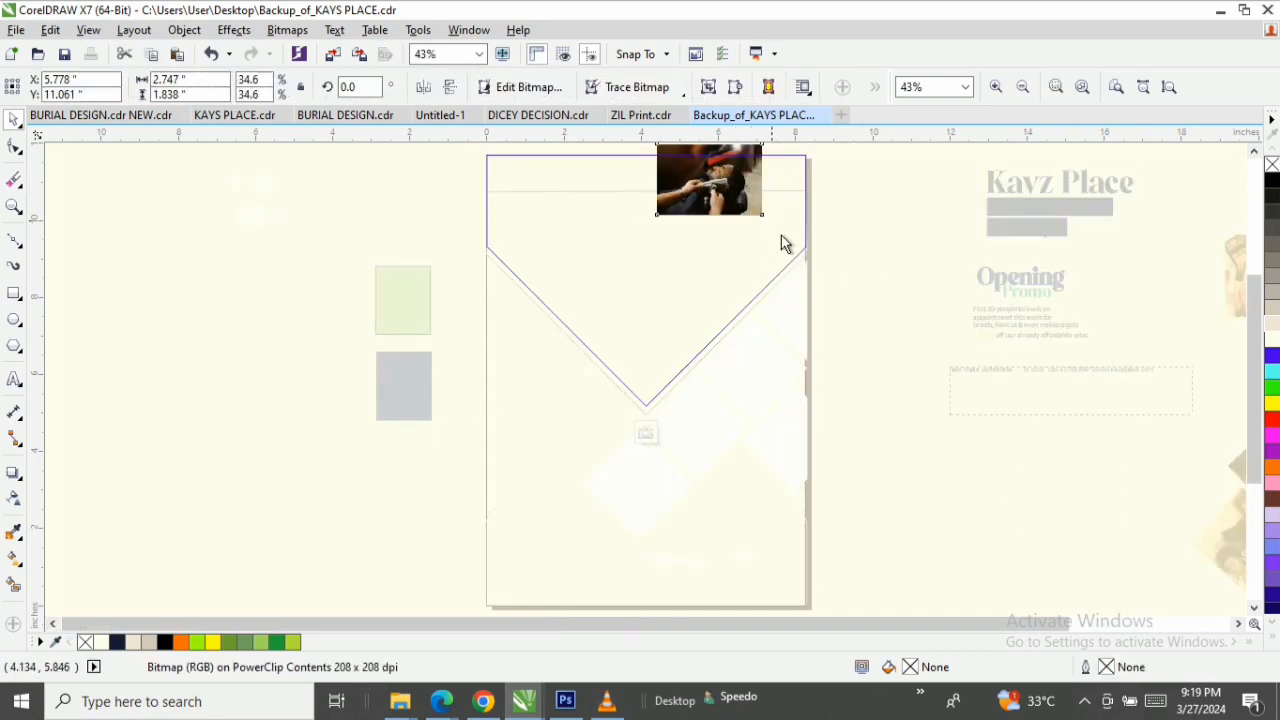
pyautogui.moveTo(762, 215); pyautogui.dragTo(931, 426)
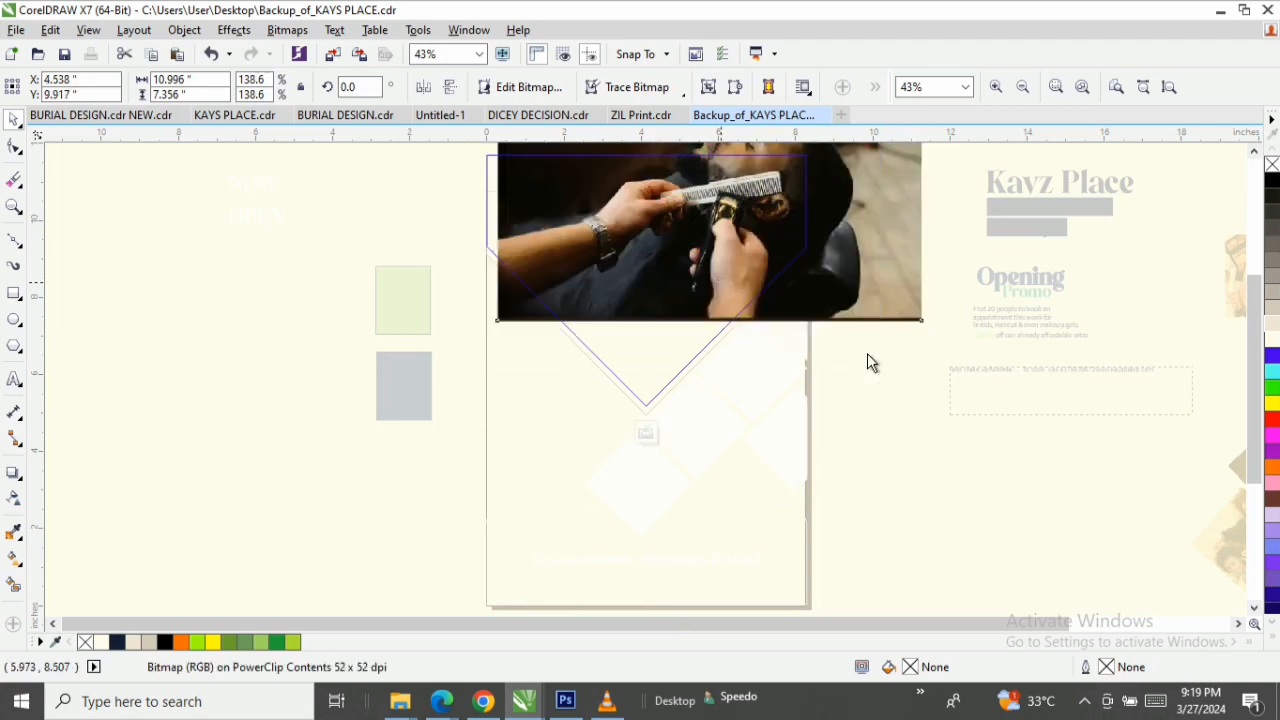
pyautogui.click(885, 373)
pyautogui.click(876, 369)
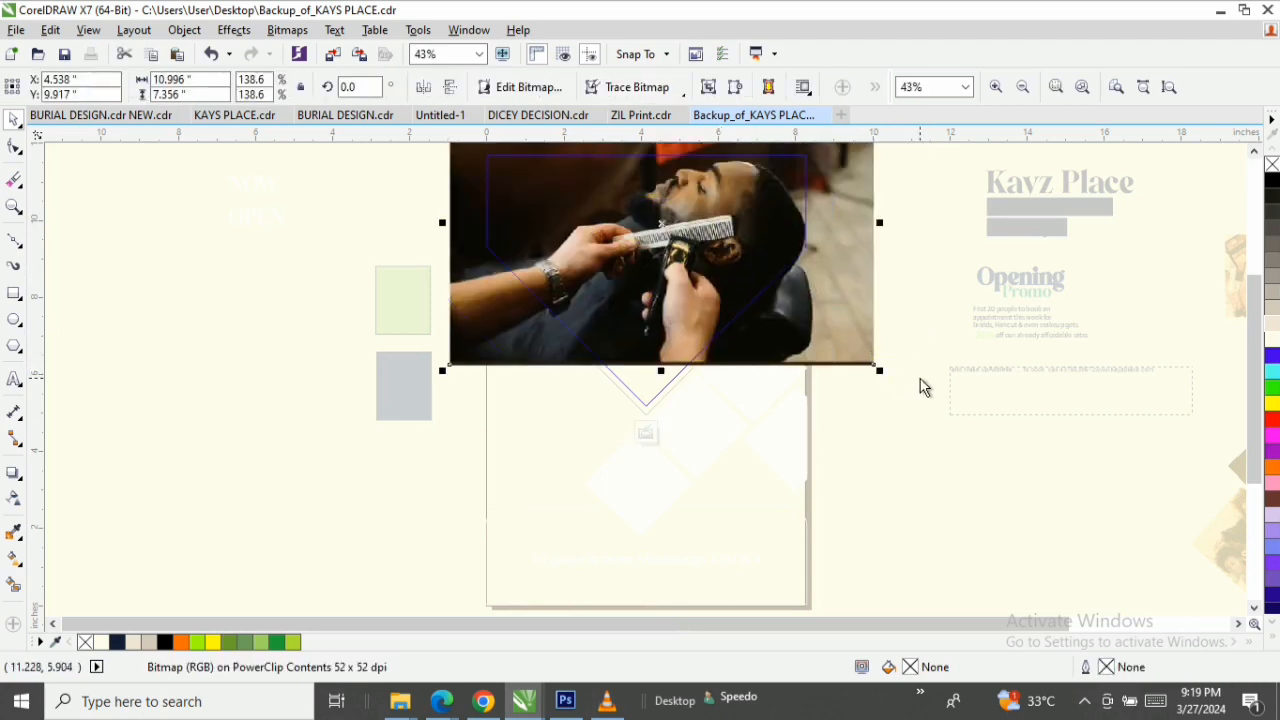
pyautogui.moveTo(883, 371); pyautogui.dragTo(904, 392)
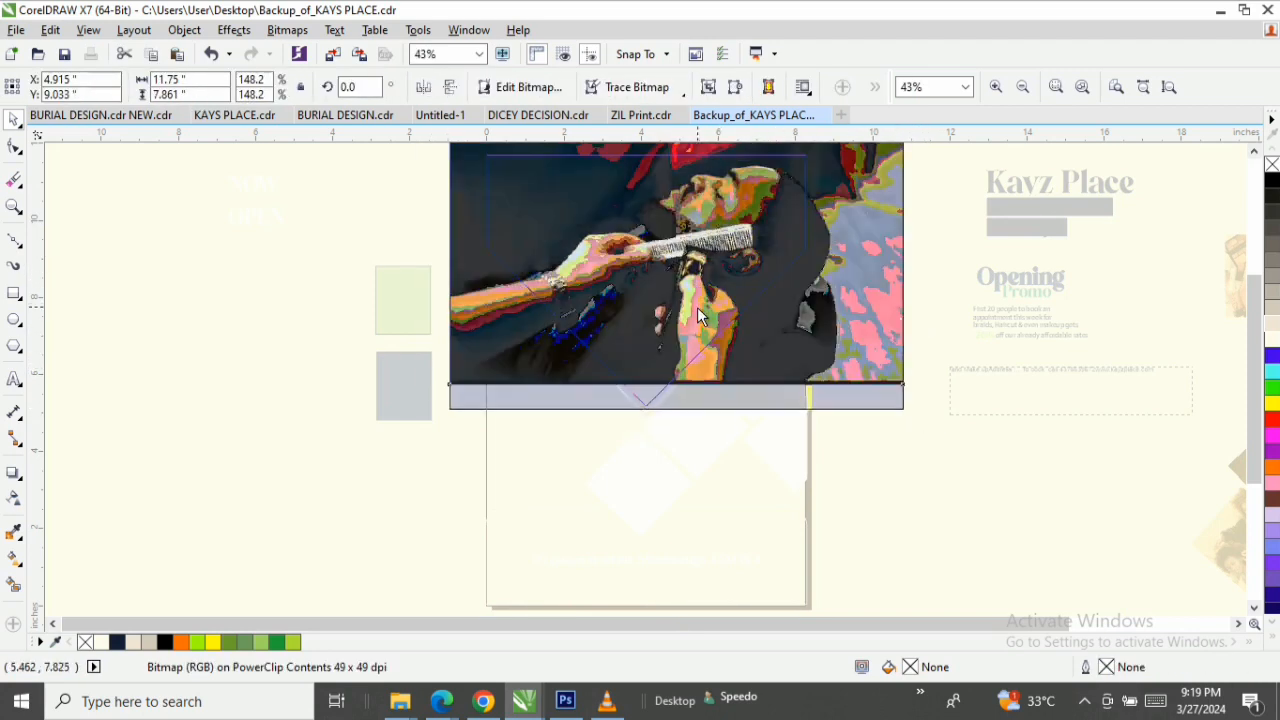
pyautogui.moveTo(697, 307); pyautogui.dragTo(697, 308)
pyautogui.moveTo(772, 289)
pyautogui.mouseDown()
pyautogui.moveTo(745, 291)
pyautogui.moveTo(750, 279)
pyautogui.mouseUp()
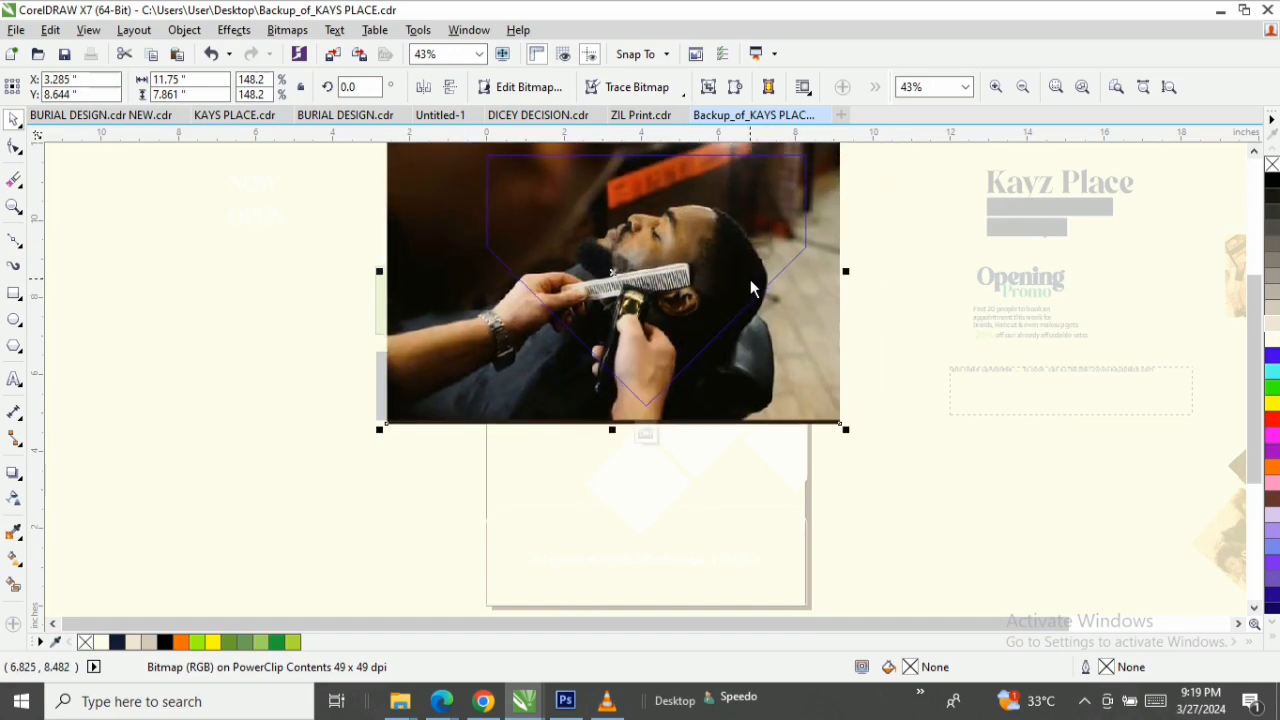
pyautogui.click(750, 279)
pyautogui.click(729, 285)
pyautogui.moveTo(380, 428); pyautogui.dragTo(414, 407)
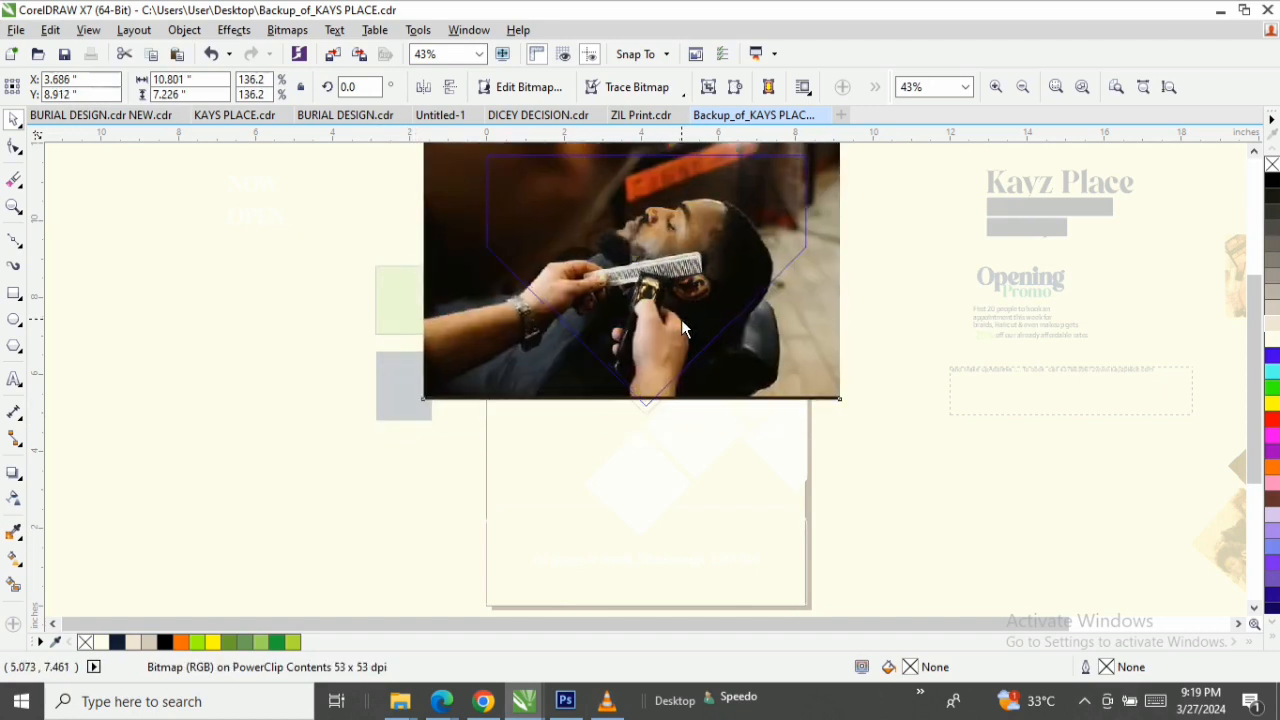
pyautogui.keyDown('ctrl'); pyautogui.click(927, 437); pyautogui.keyUp('ctrl')
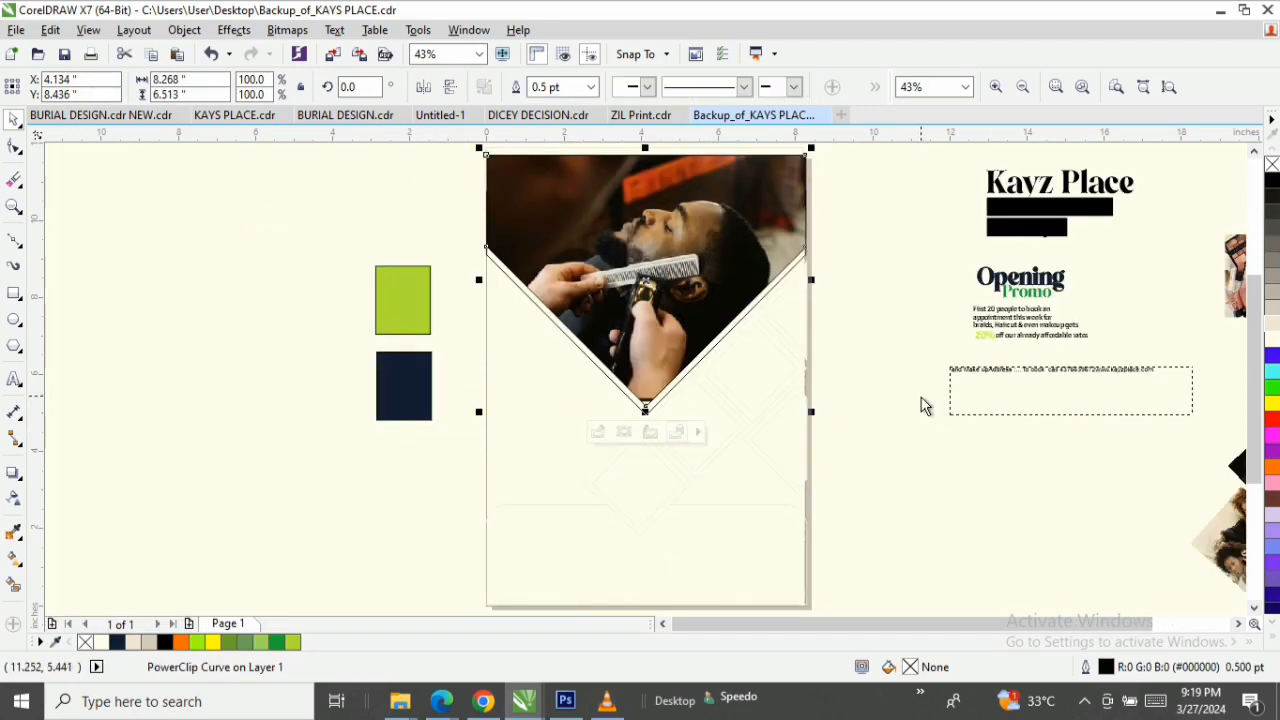
# Fill the second V-bottomed shape behind the barber photo with white.
pyautogui.press('z')
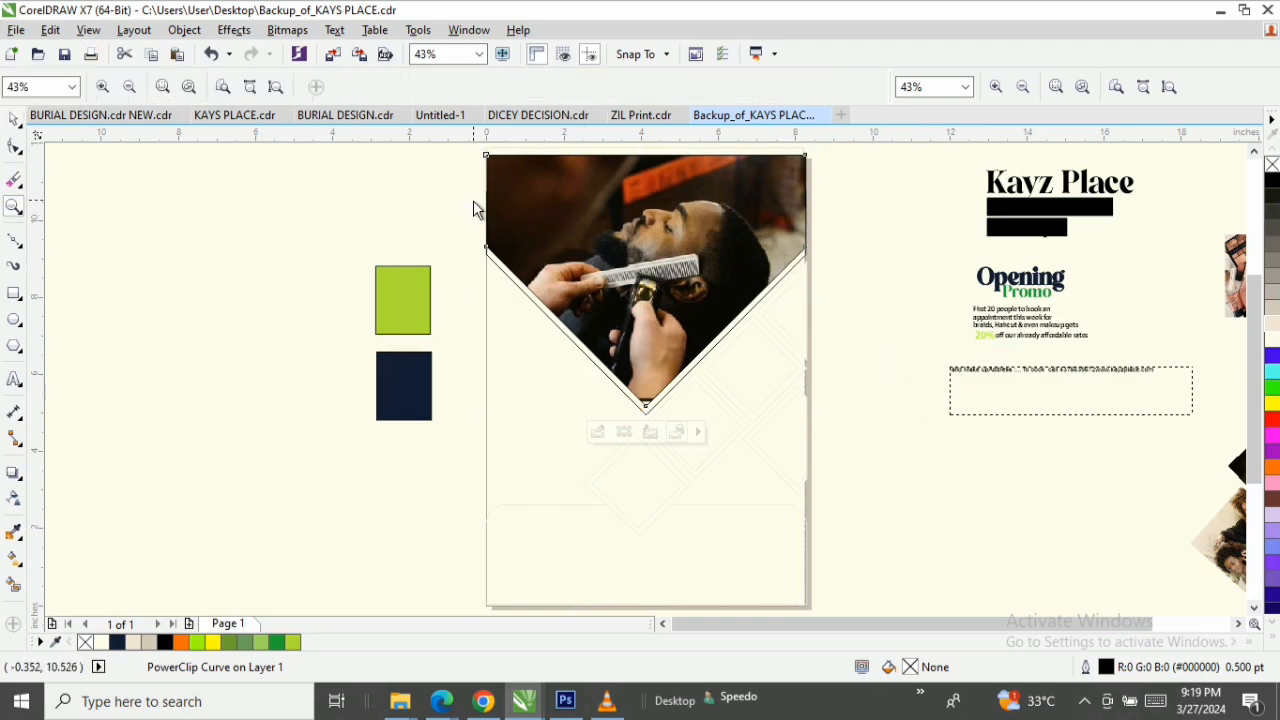
pyautogui.moveTo(478, 212); pyautogui.dragTo(881, 428)
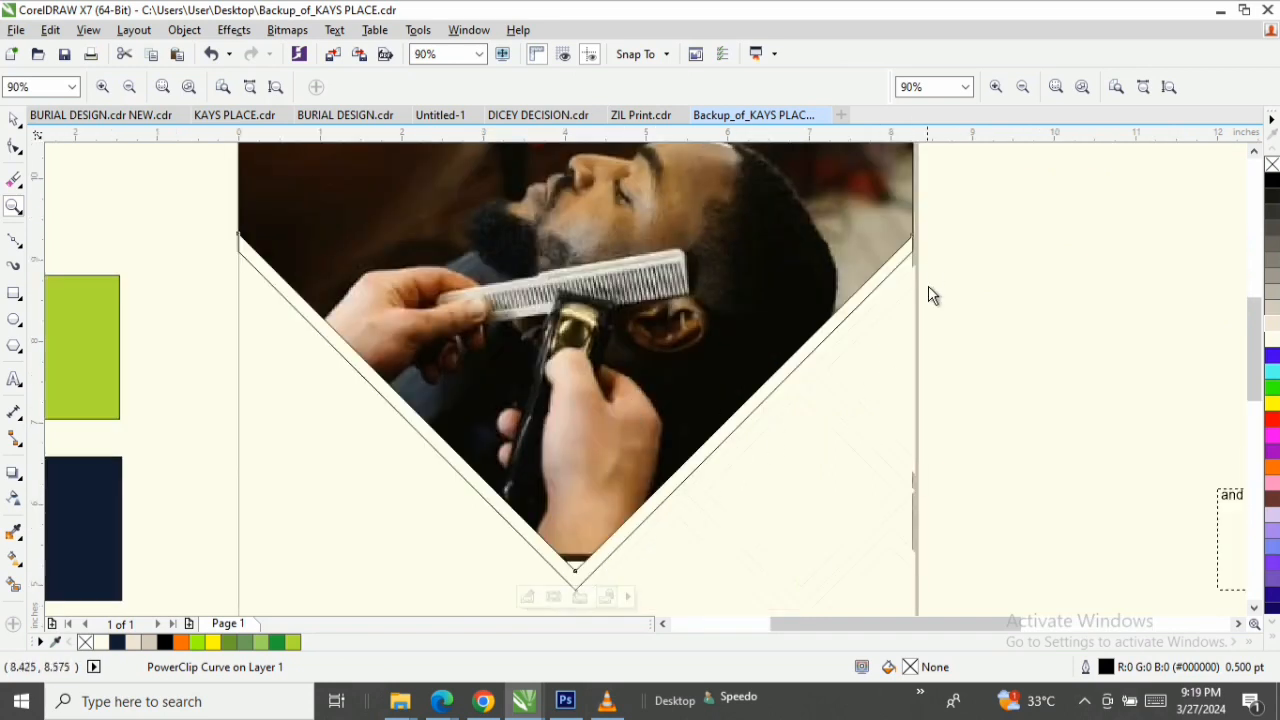
pyautogui.click(275, 88)
pyautogui.press('space')
pyautogui.click(632, 412)
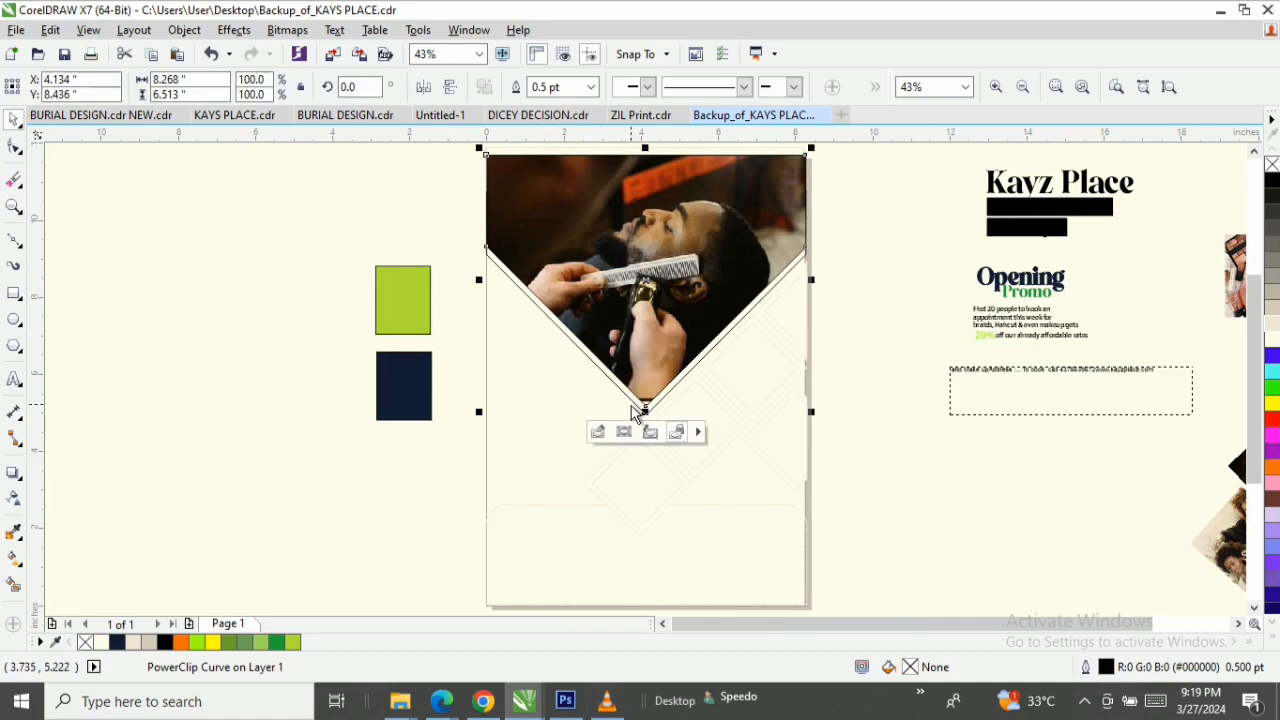
pyautogui.click(605, 382)
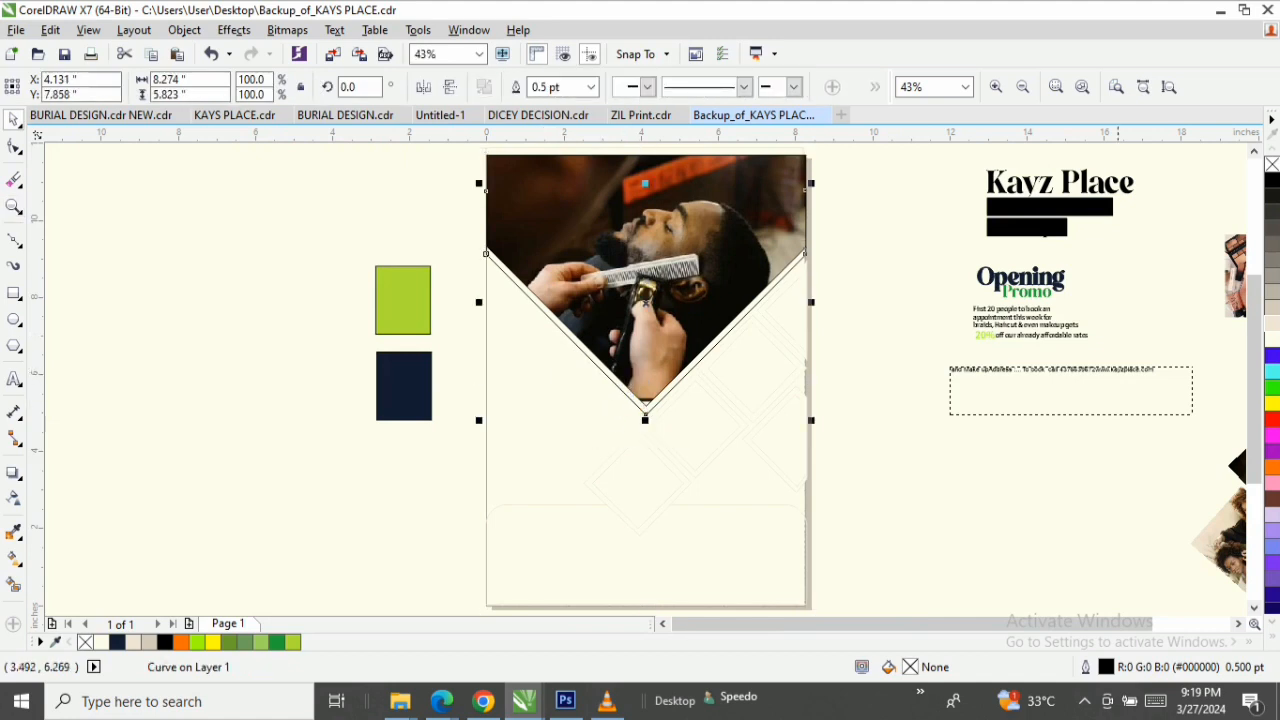
pyautogui.click(1273, 341)
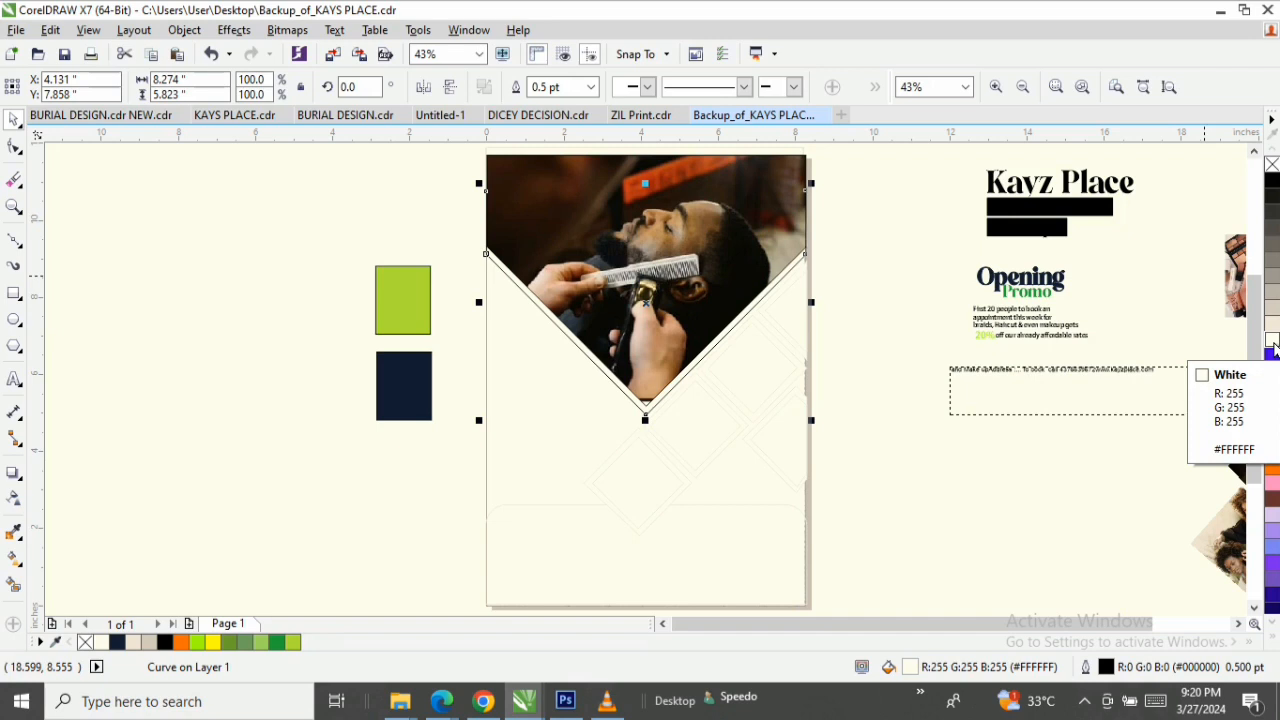
pyautogui.click(256, 278)
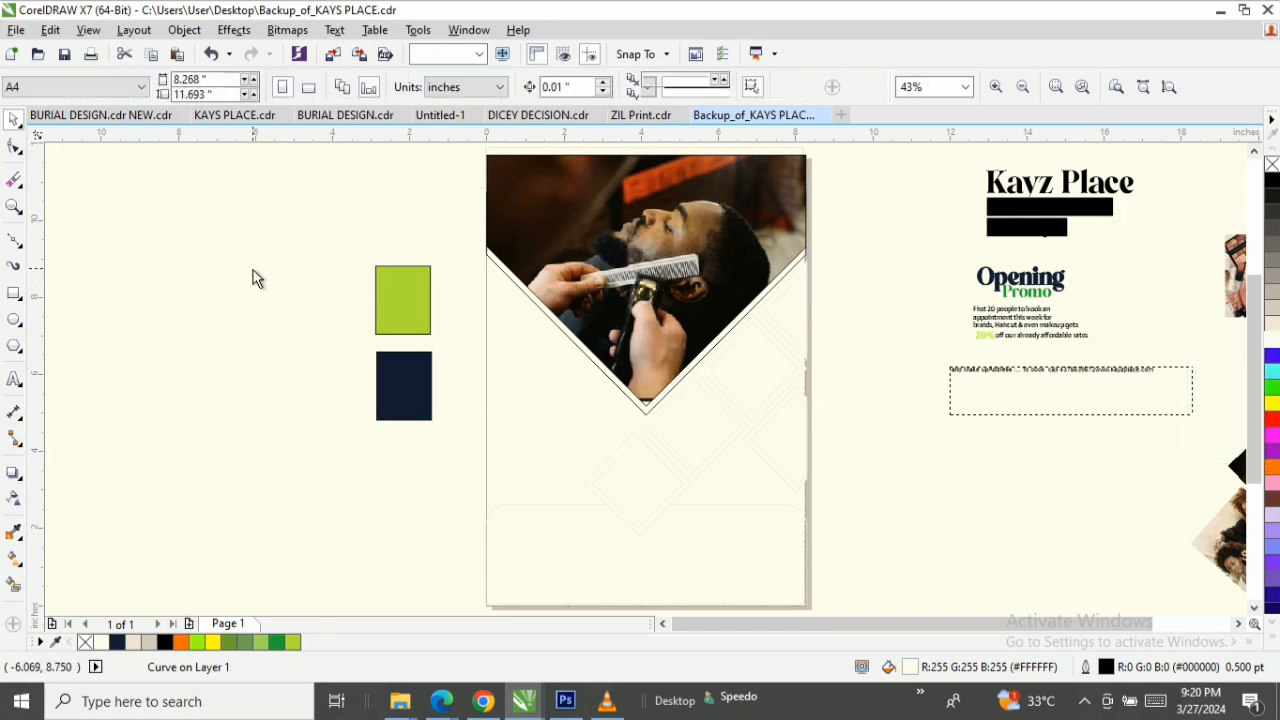
pyautogui.click(14, 207)
pyautogui.moveTo(851, 250); pyautogui.dragTo(474, 563)
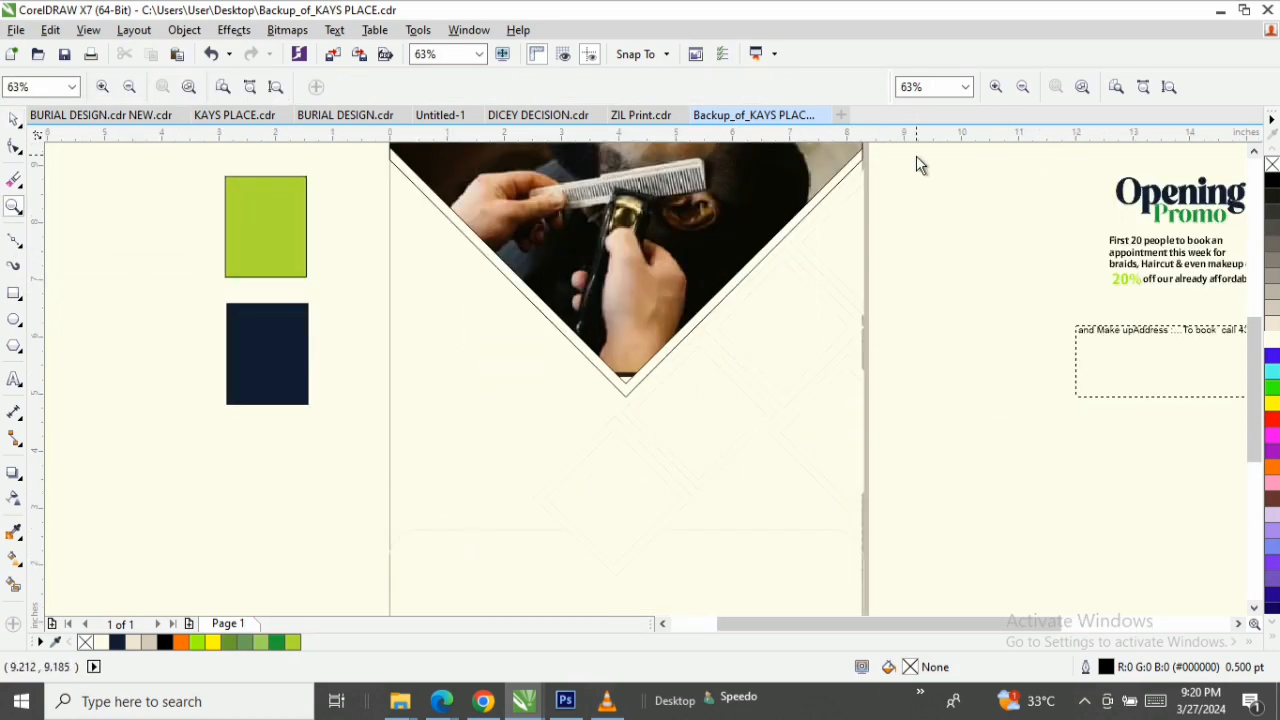
pyautogui.moveTo(910, 157); pyautogui.dragTo(670, 423)
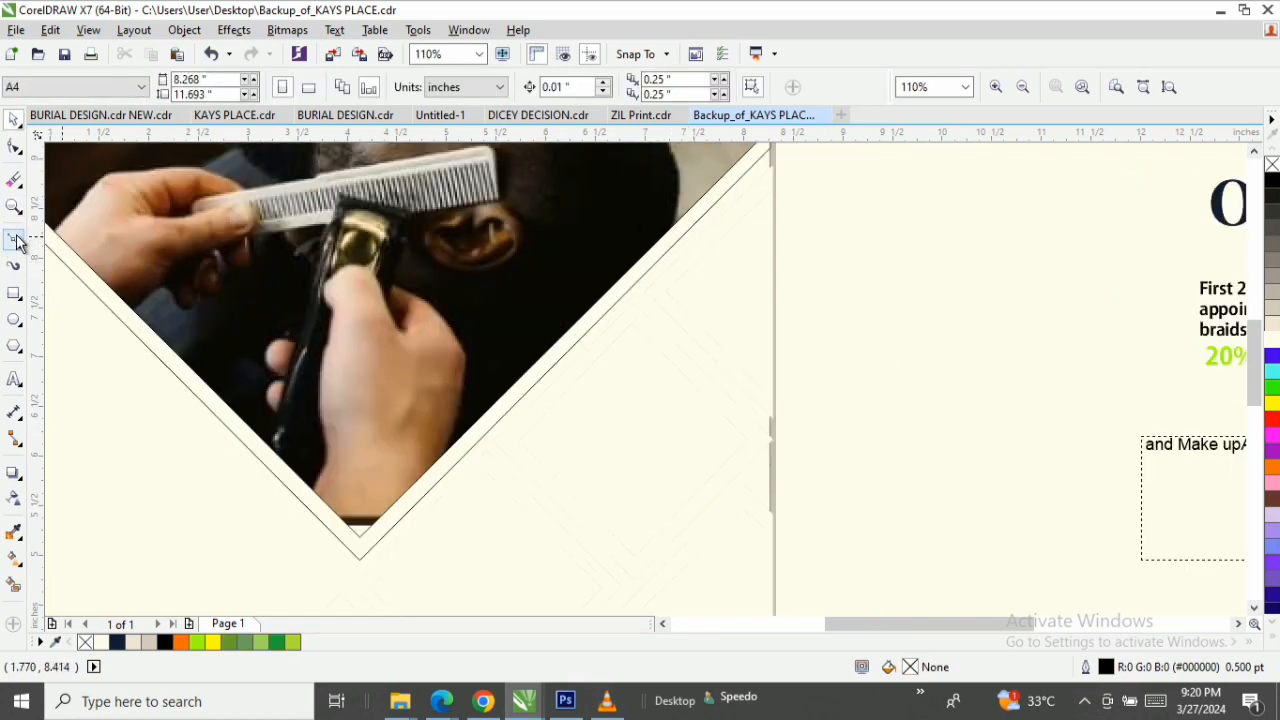
pyautogui.click(16, 243)
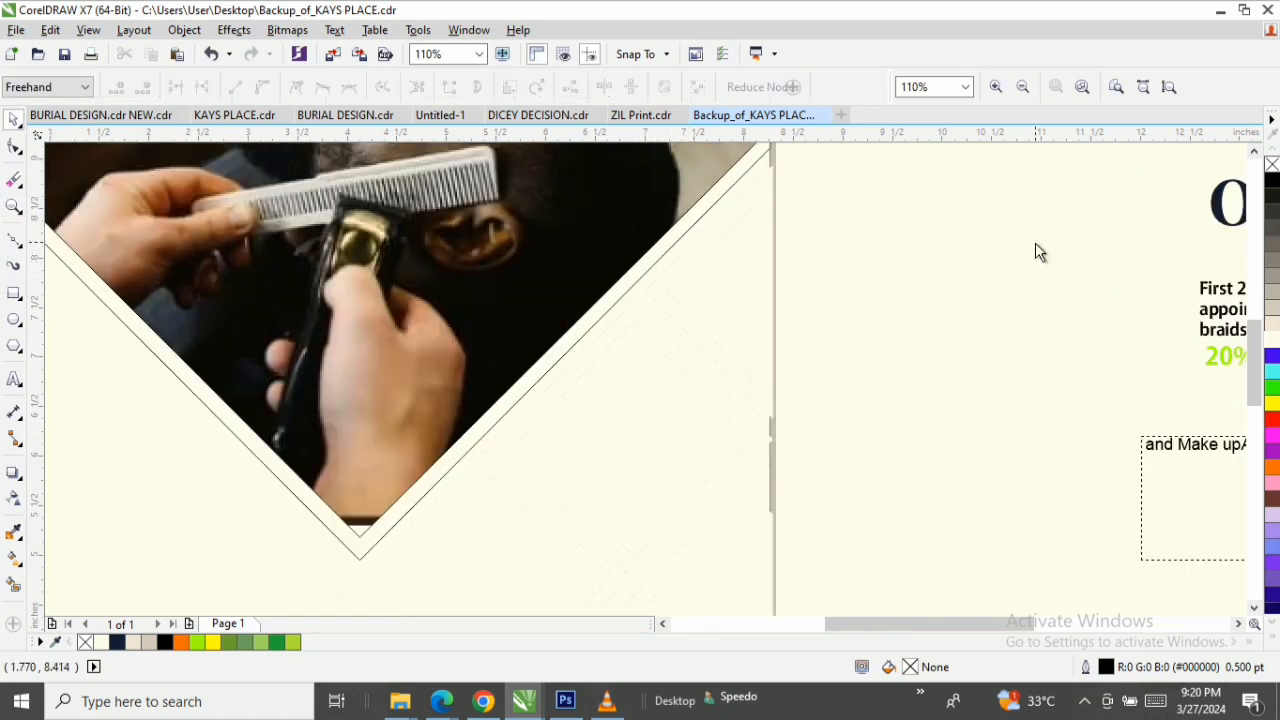
pyautogui.click(773, 188)
pyautogui.click(670, 263)
pyautogui.click(665, 290)
pyautogui.click(684, 286)
pyautogui.click(701, 268)
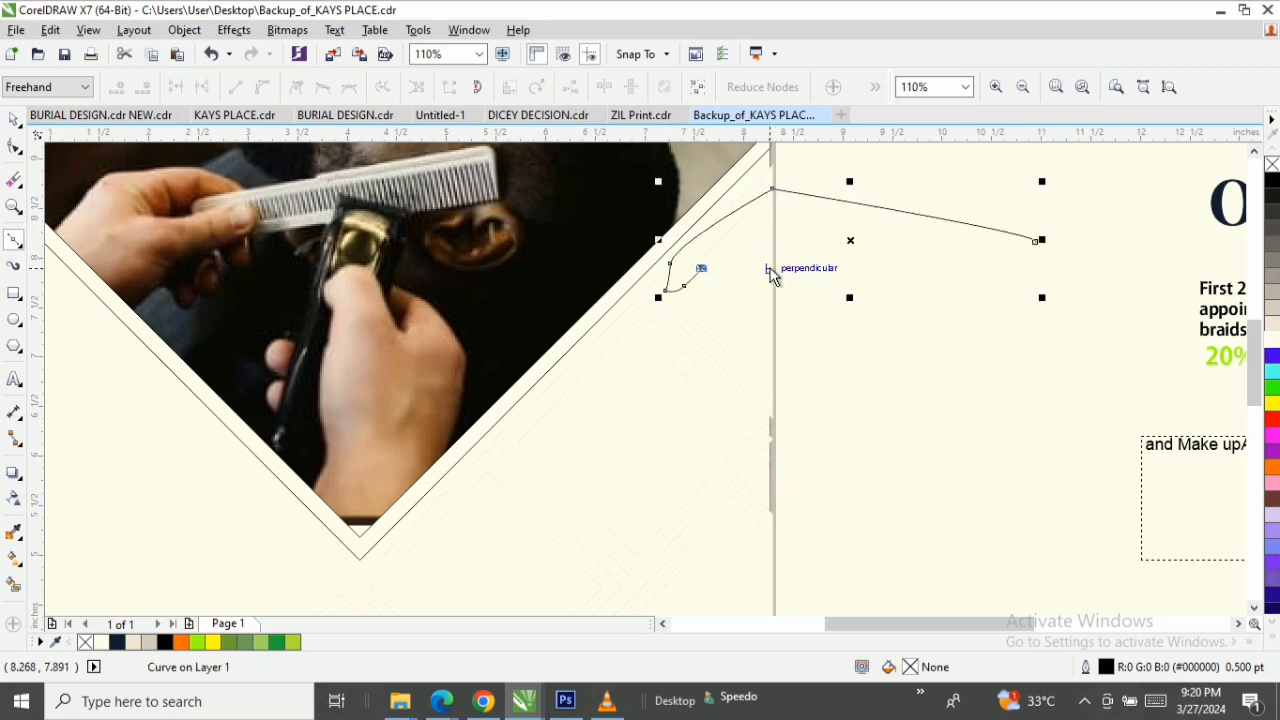
pyautogui.press('space')
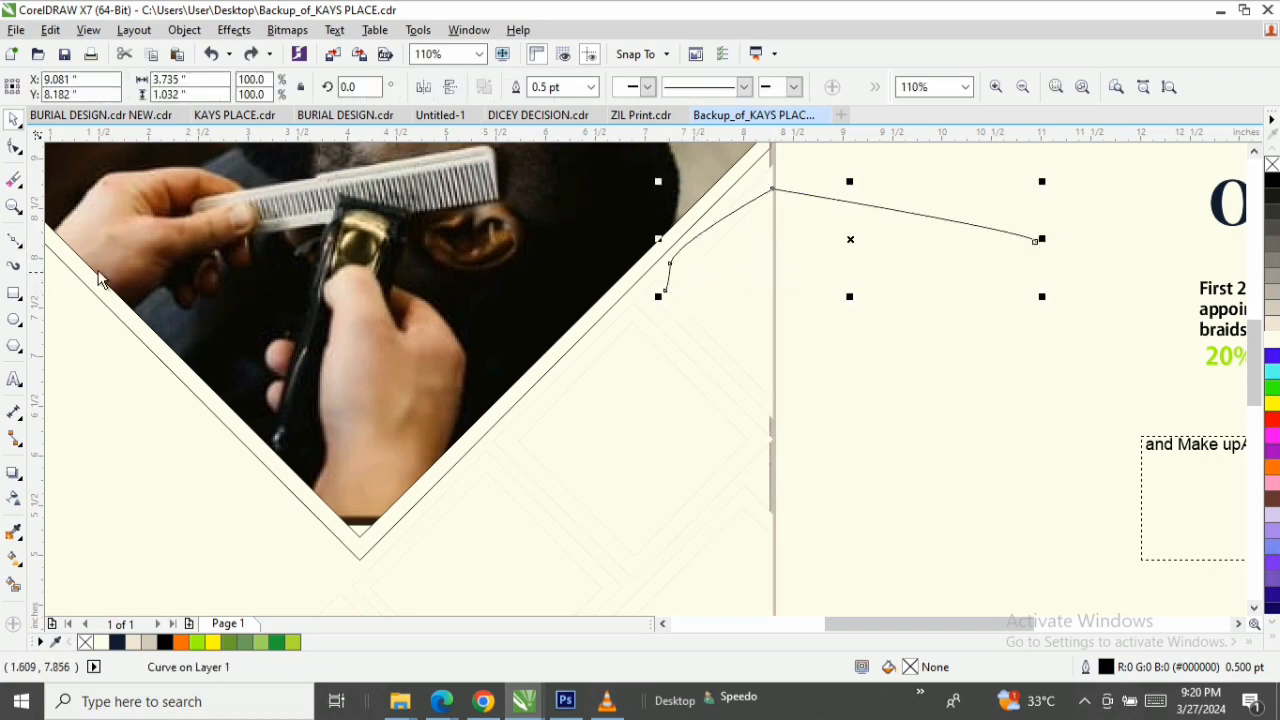
pyautogui.click(27, 255)
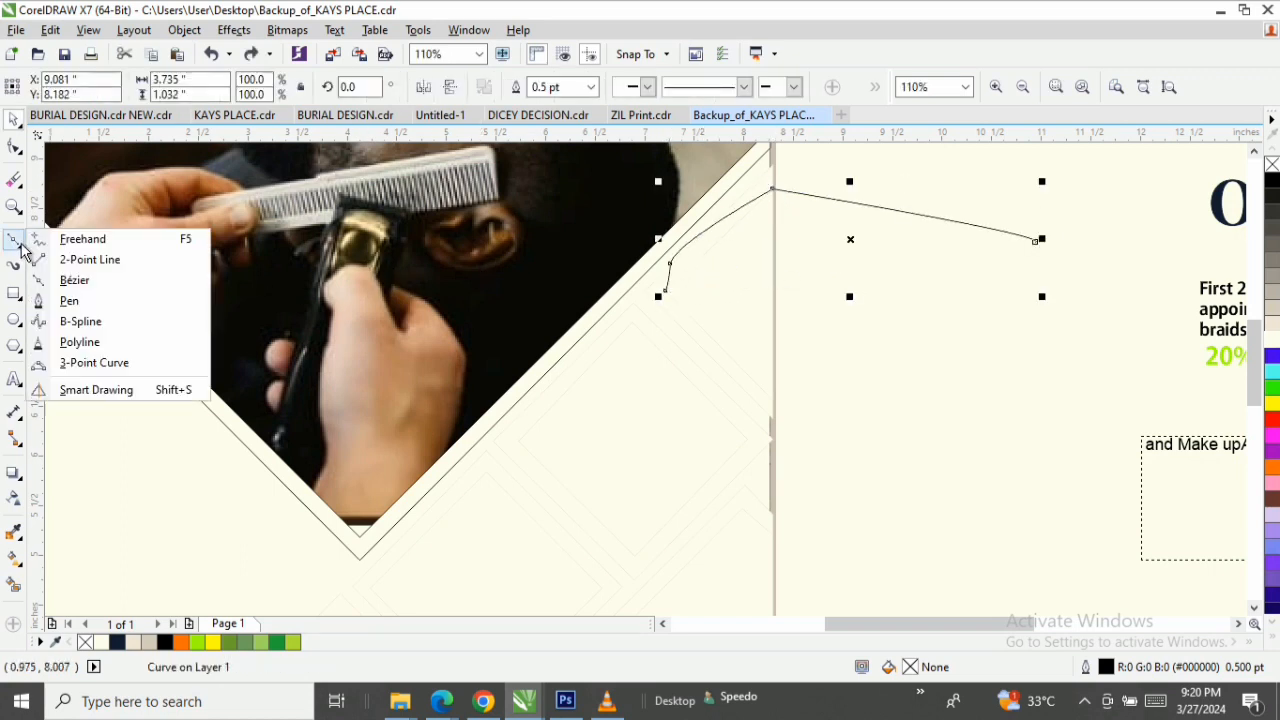
pyautogui.click(93, 279)
pyautogui.press('space')
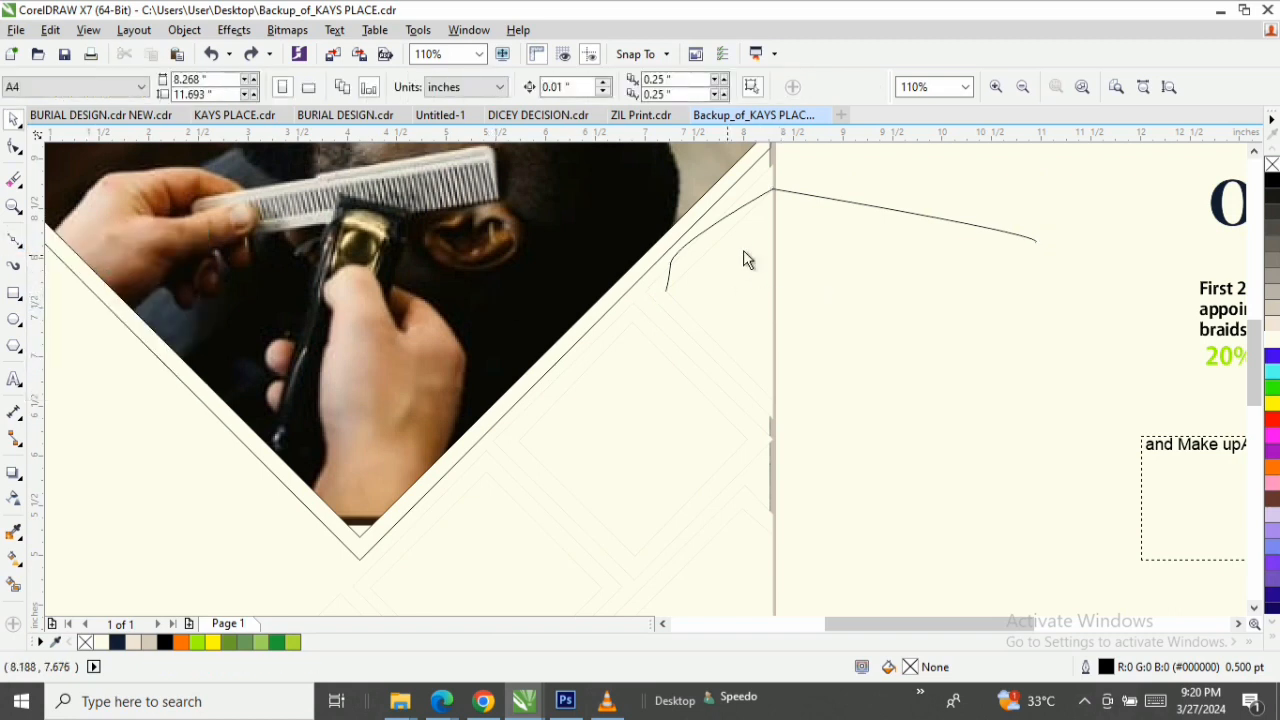
pyautogui.click(927, 219)
pyautogui.press('Delete')
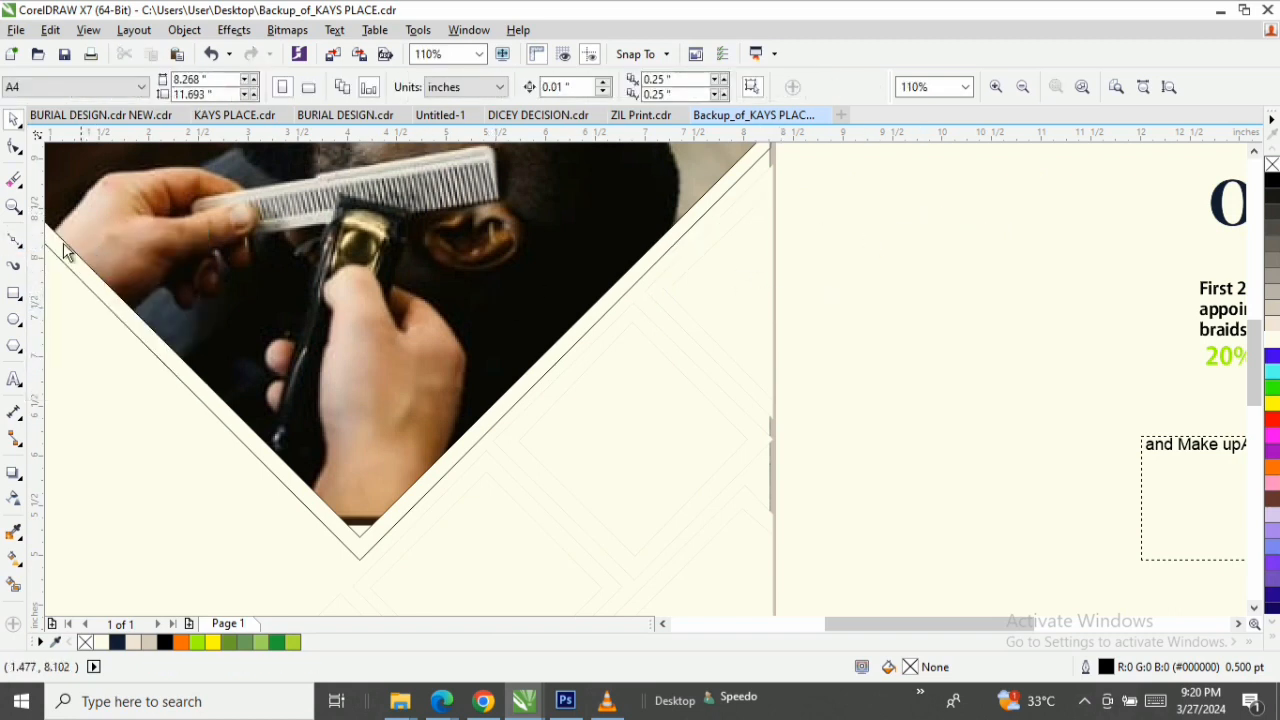
# Draw a closed Bézier triangle about 1.08 by 2.11 inches against the page's right edge, following the inner guide nodes below the V.
pyautogui.click(14, 240)
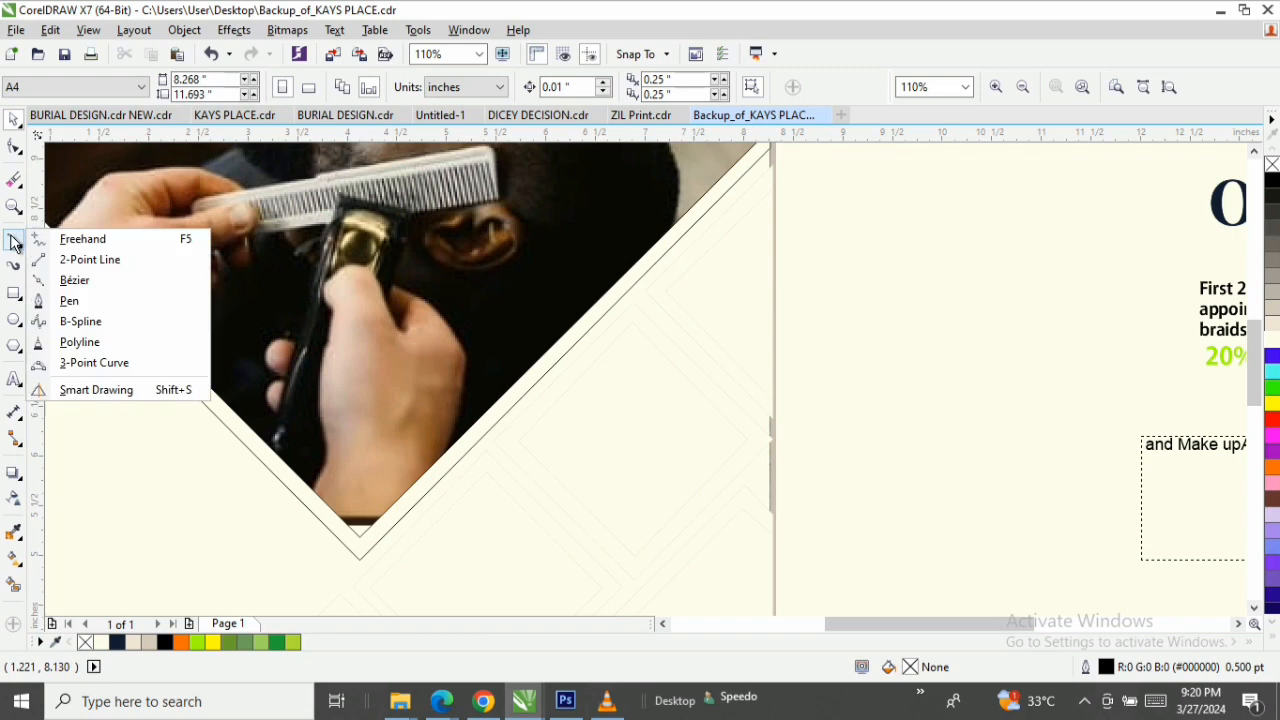
pyautogui.click(79, 288)
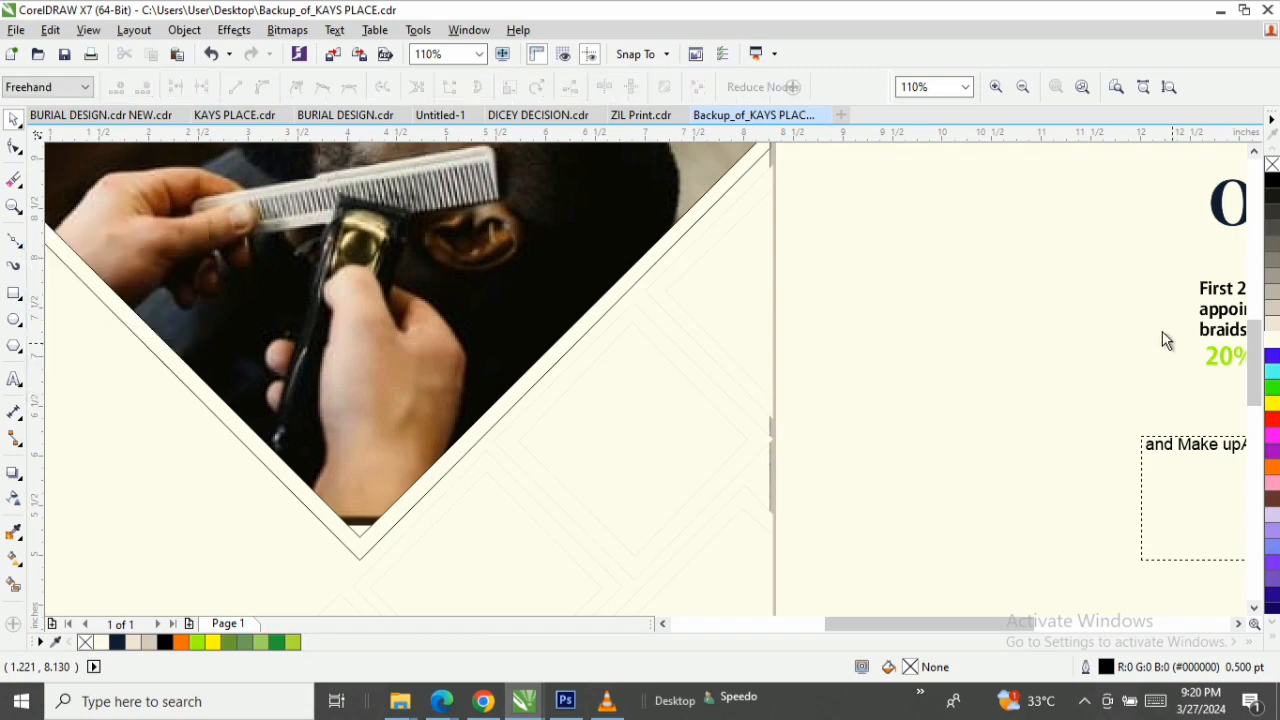
pyautogui.click(769, 191)
pyautogui.click(665, 290)
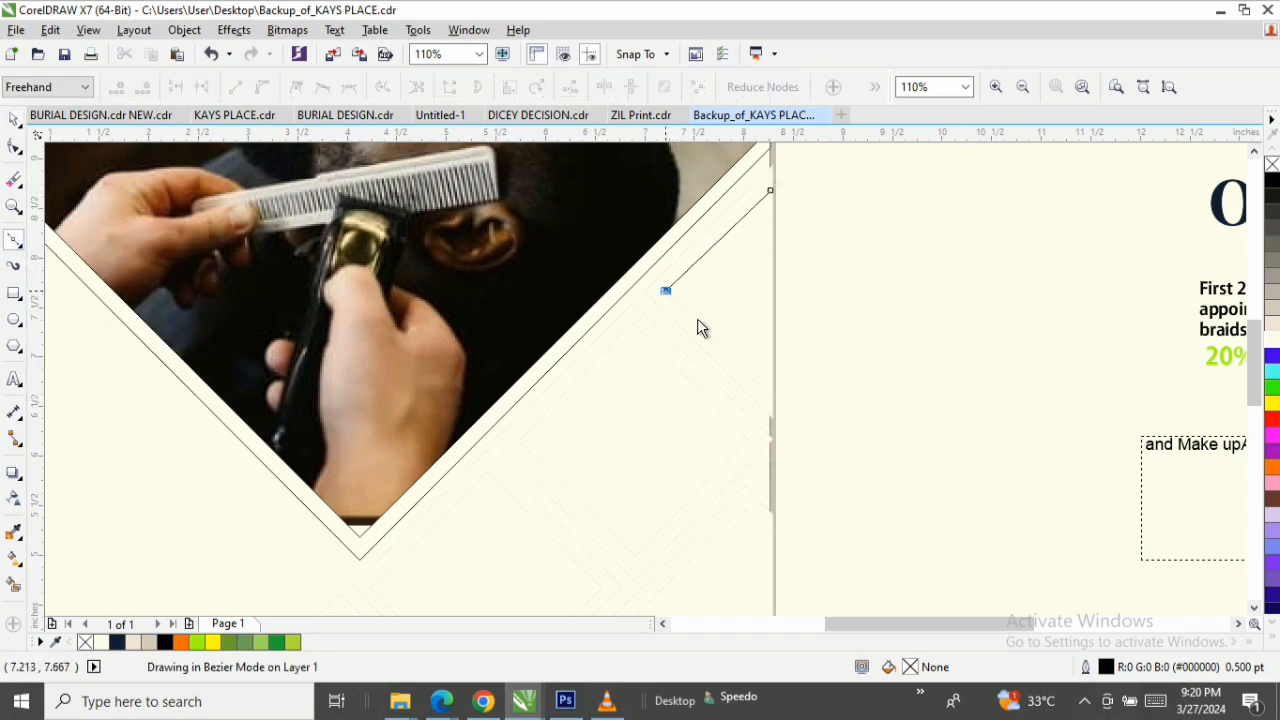
pyautogui.press('space')
pyautogui.click(775, 400)
pyautogui.click(770, 191)
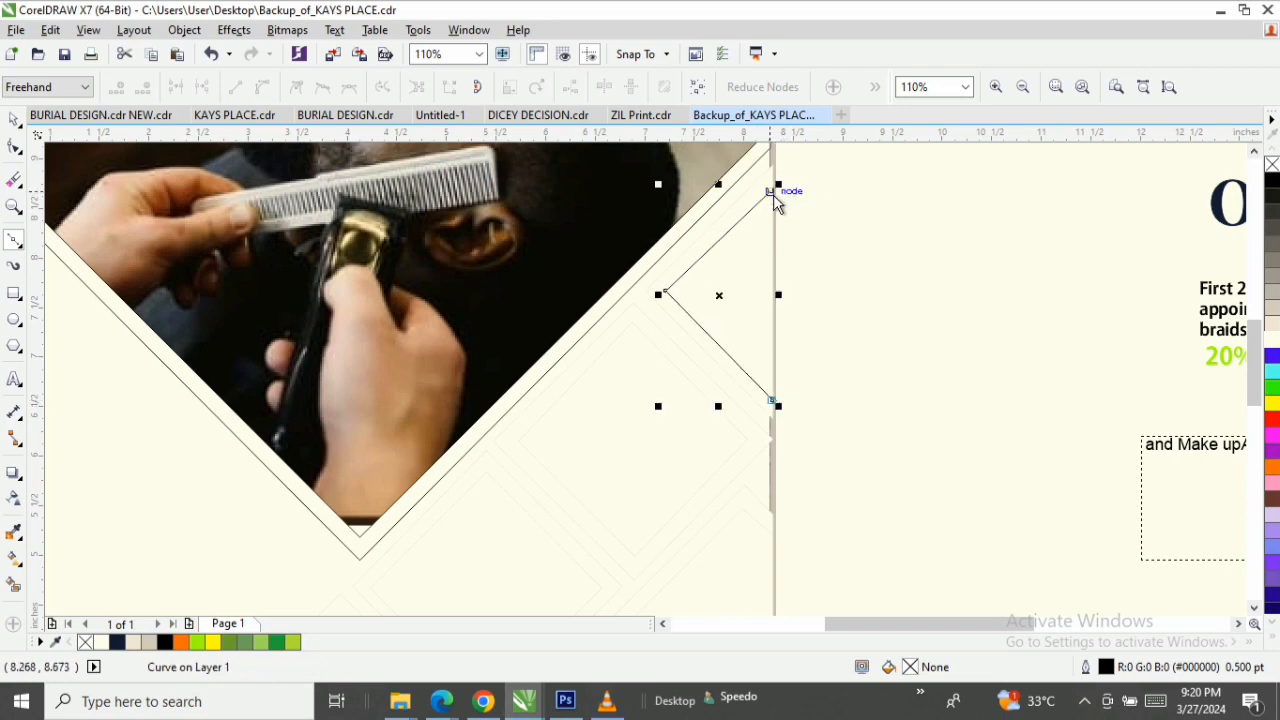
pyautogui.press('space')
pyautogui.click(752, 254)
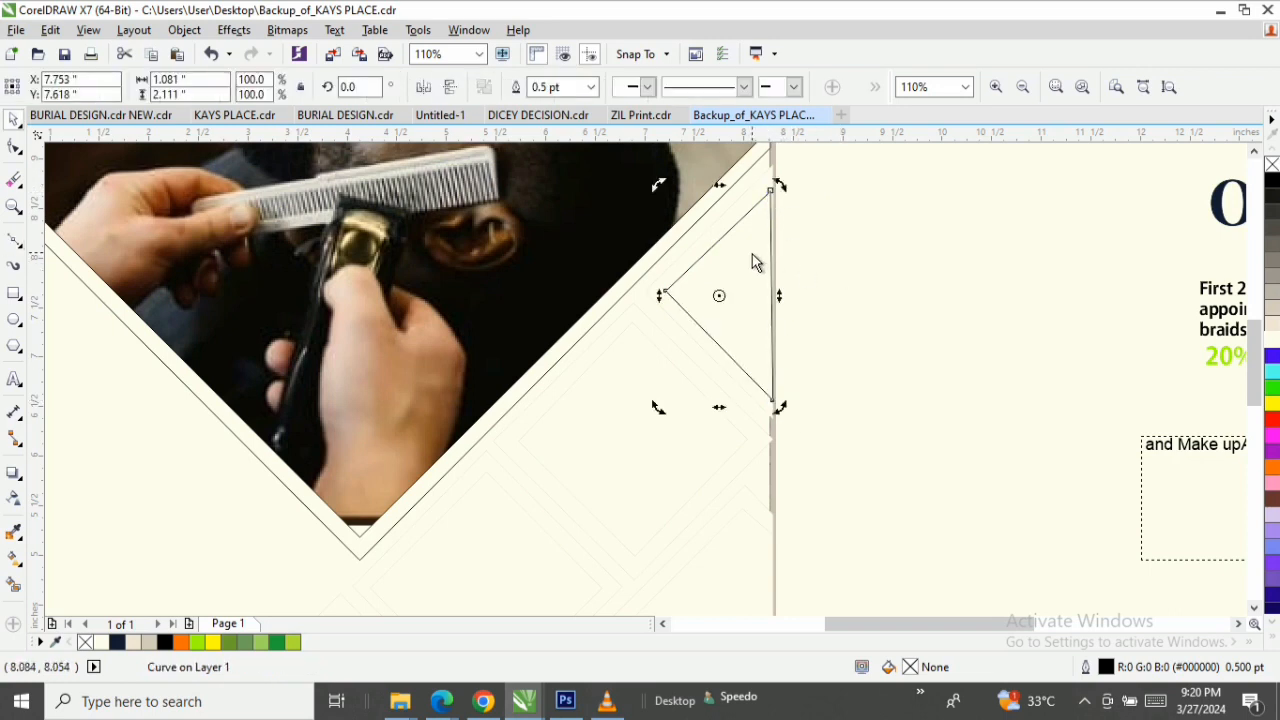
# Move the triangle's upper node exactly onto the guide intersection at the page's right edge.
pyautogui.press('F10')
pyautogui.press('z')
pyautogui.moveTo(817, 169); pyautogui.dragTo(770, 205)
pyautogui.press('space')
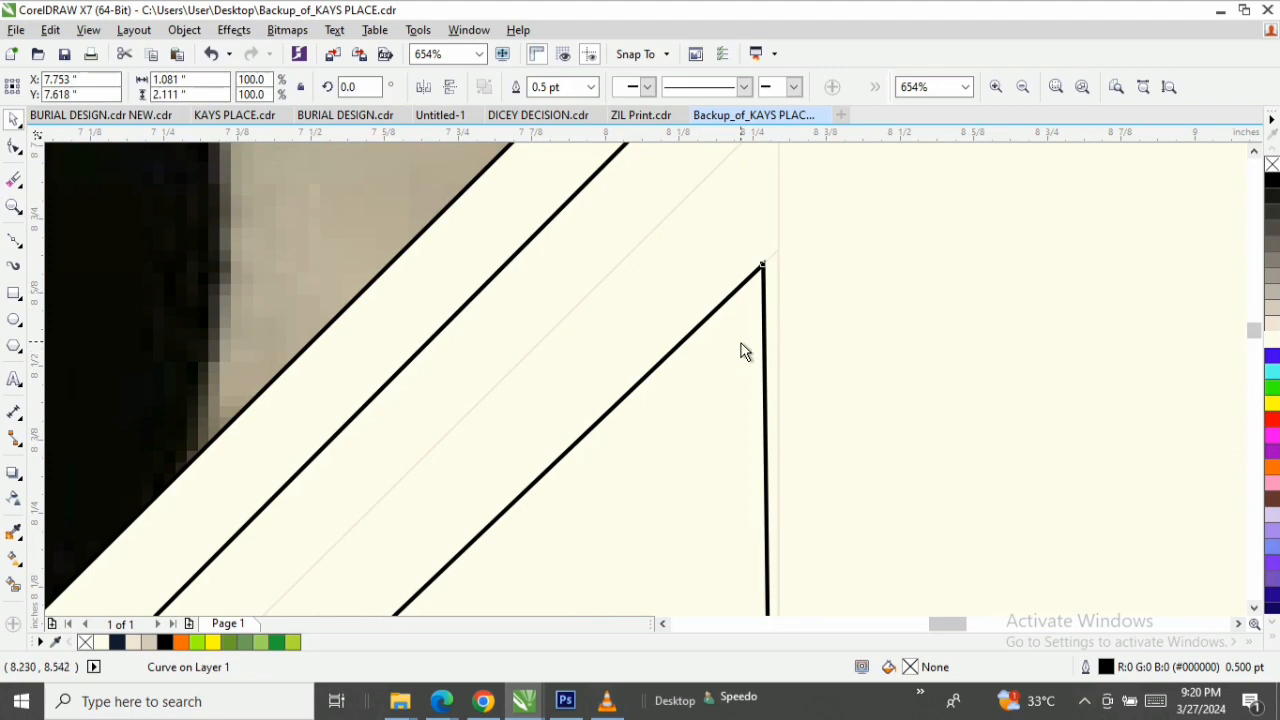
pyautogui.press('F10')
pyautogui.moveTo(776, 250); pyautogui.dragTo(778, 248)
pyautogui.press('z')
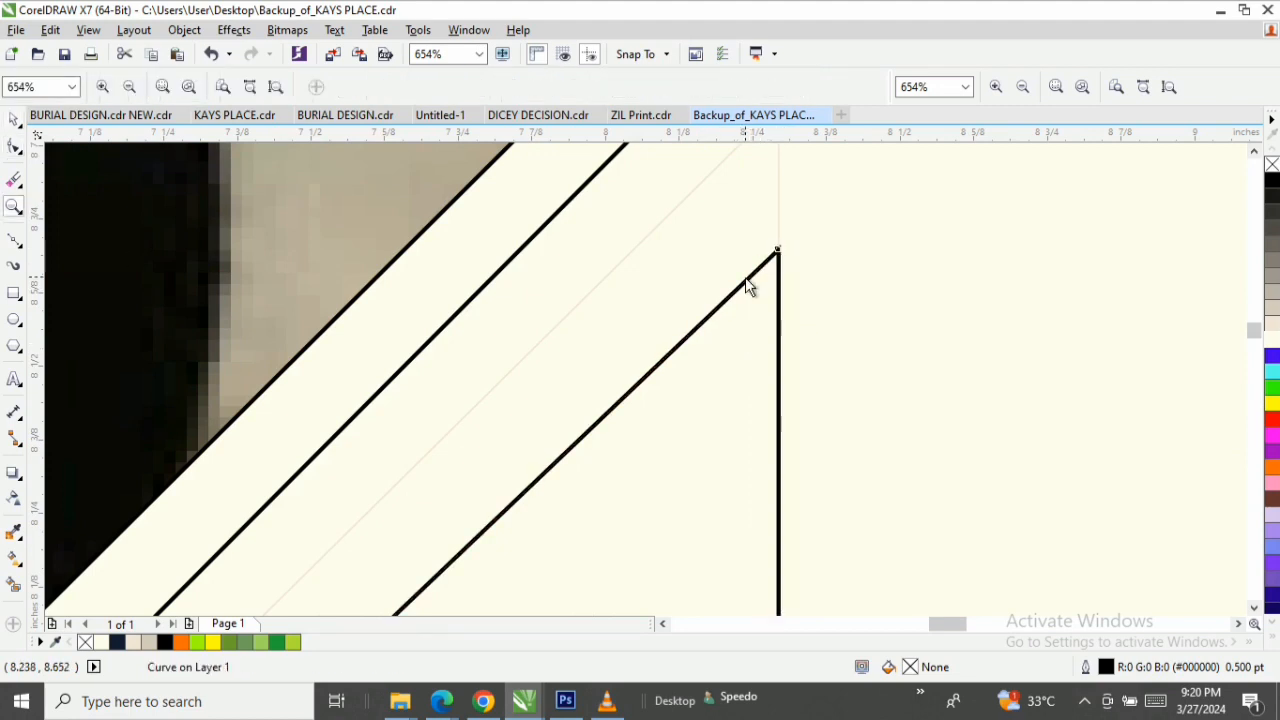
pyautogui.rightClick(746, 277)
pyautogui.press('space')
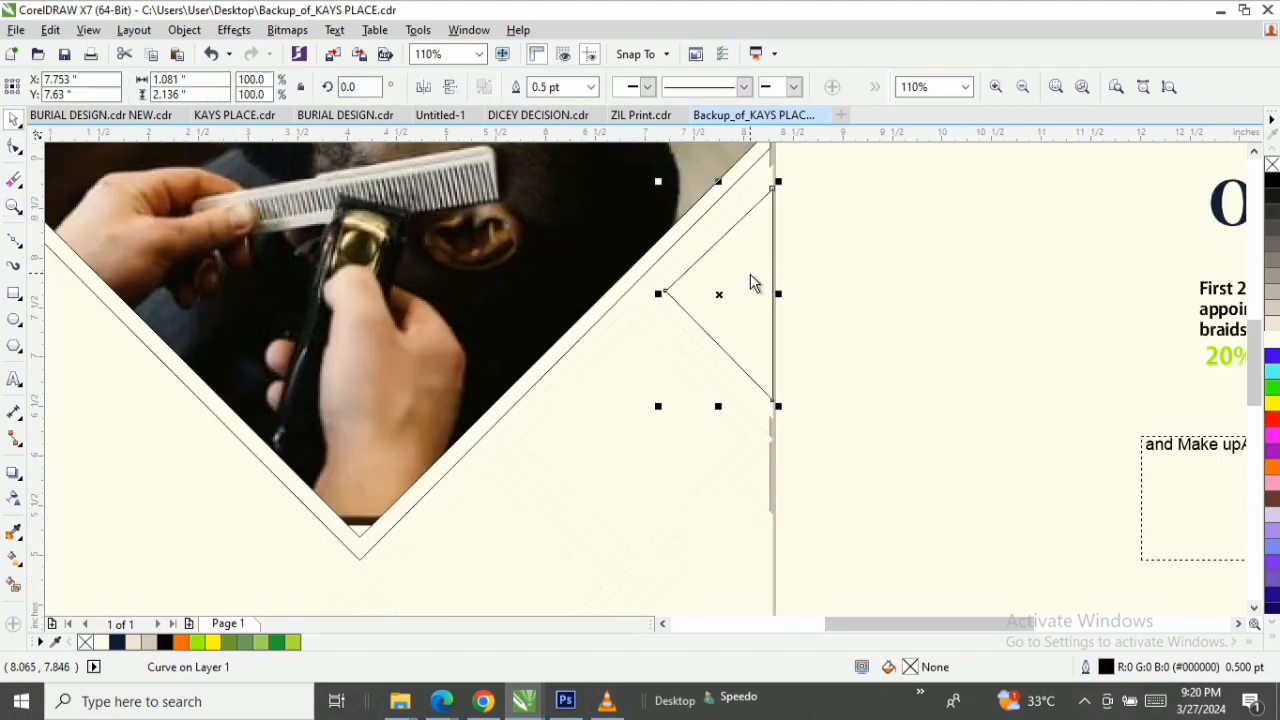
# Draw a larger closed Bézier triangle about 1.29 by 2.57 inches around the first one, following the outer guide nodes at the page's right edge.
pyautogui.click(9, 243)
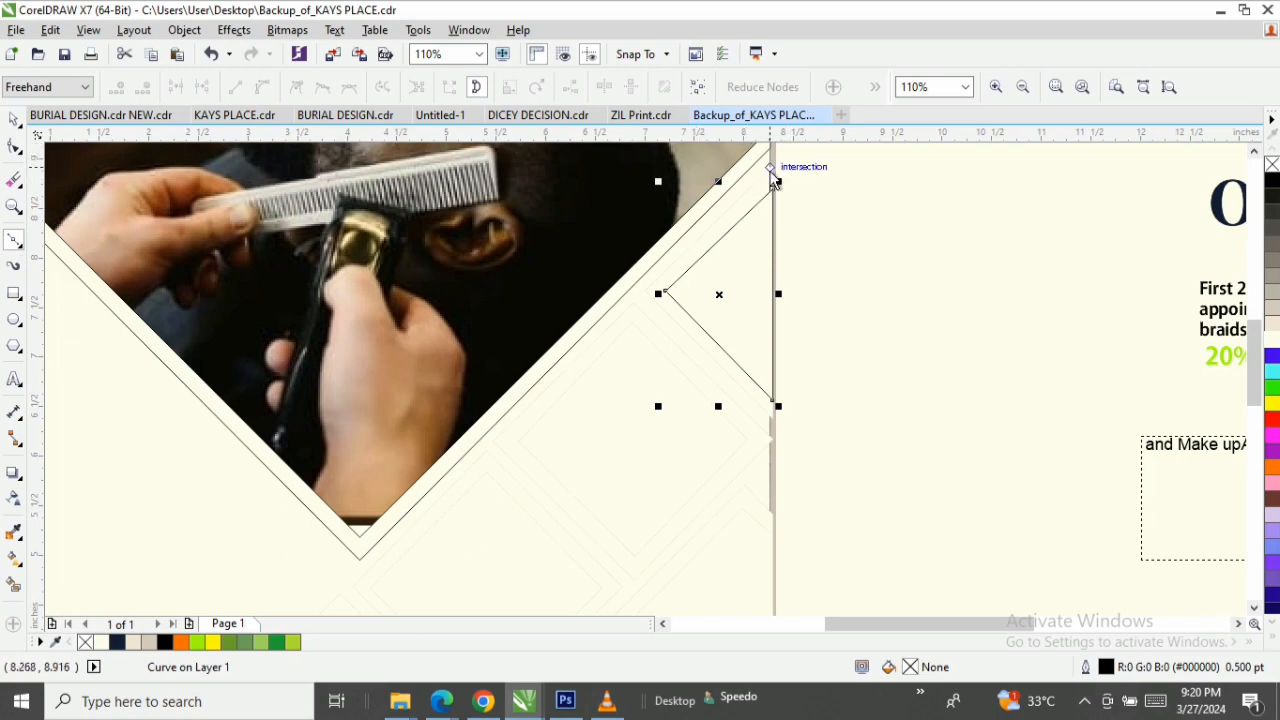
pyautogui.click(772, 166)
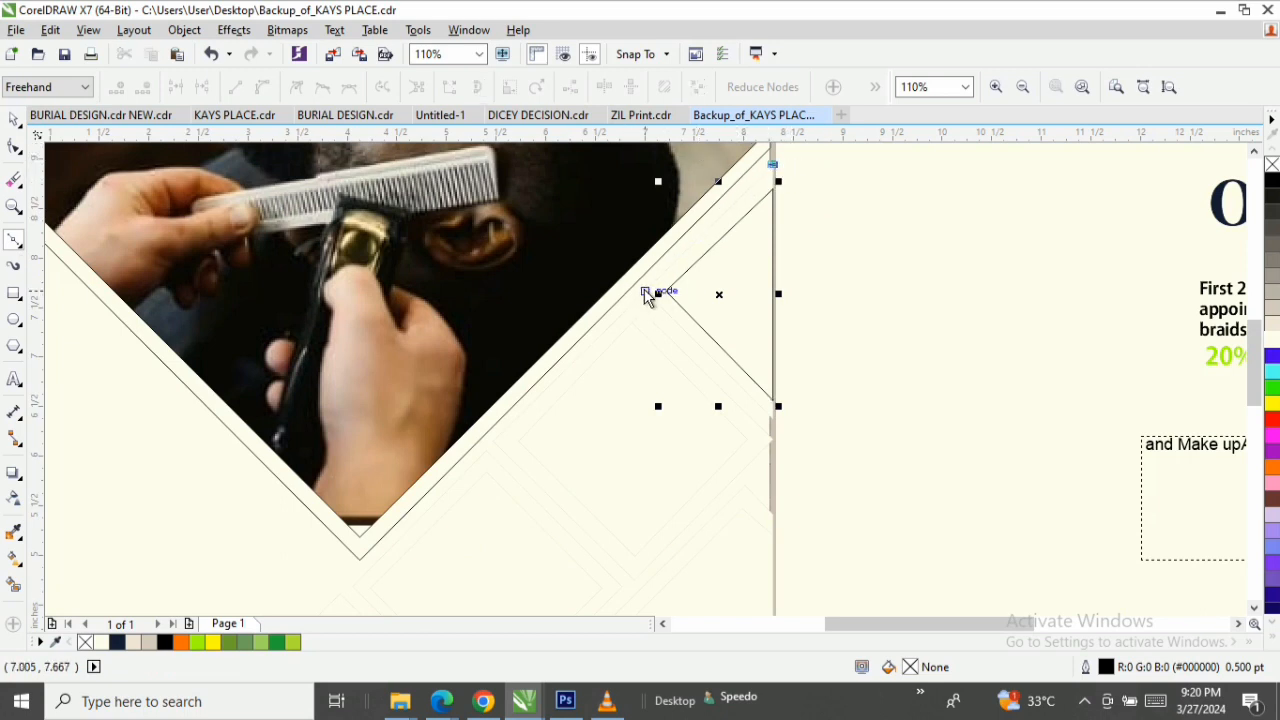
pyautogui.click(645, 294)
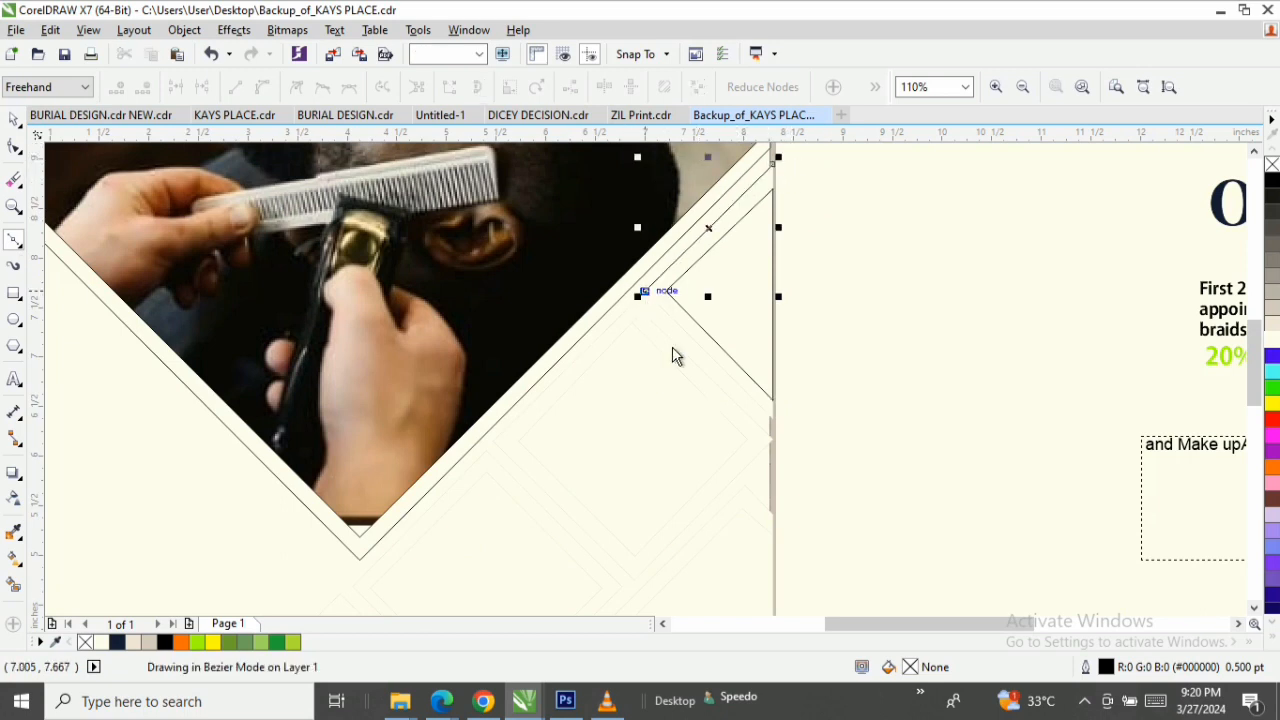
pyautogui.click(776, 420)
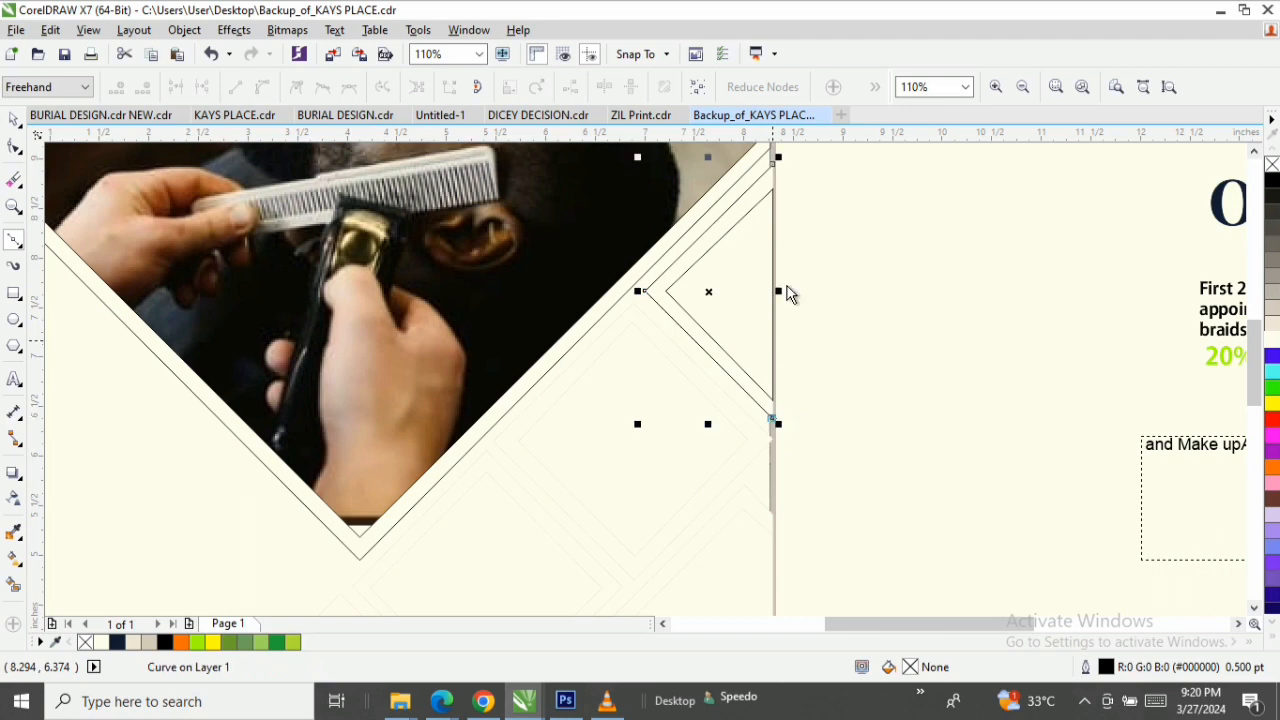
pyautogui.click(772, 167)
pyautogui.press('space')
pyautogui.press('z')
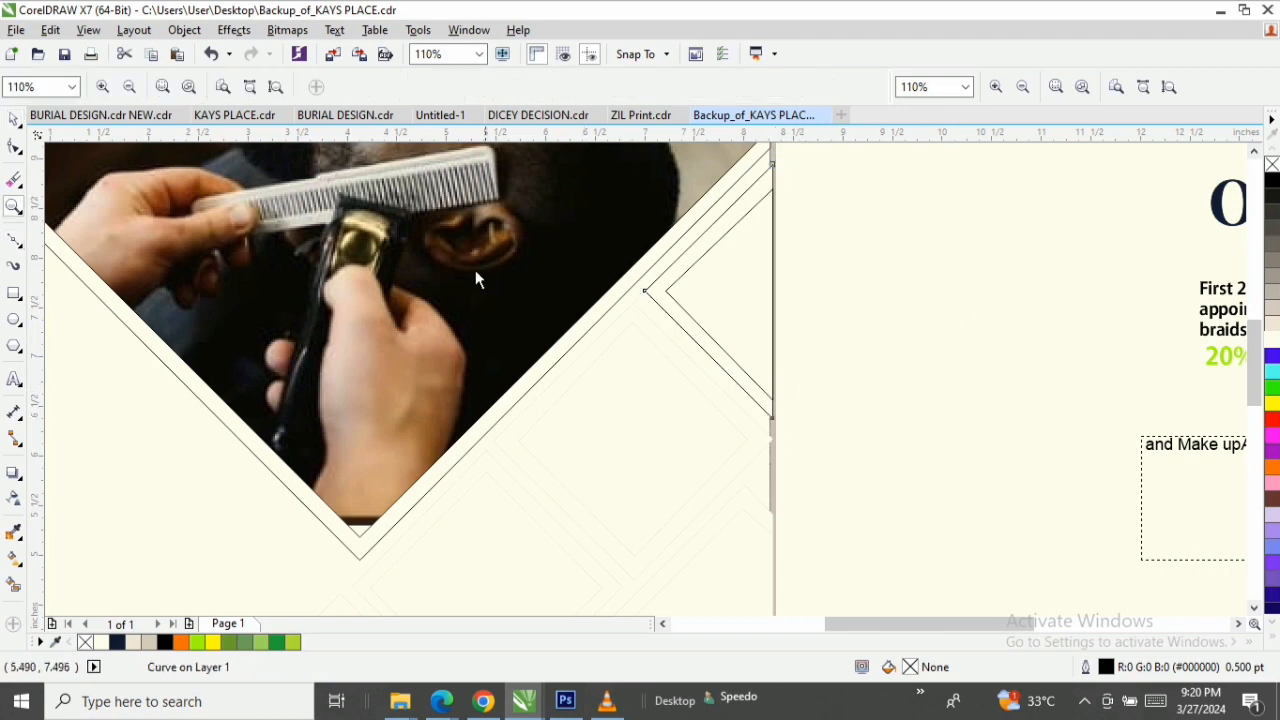
pyautogui.moveTo(443, 243); pyautogui.dragTo(860, 560)
pyautogui.press('space')
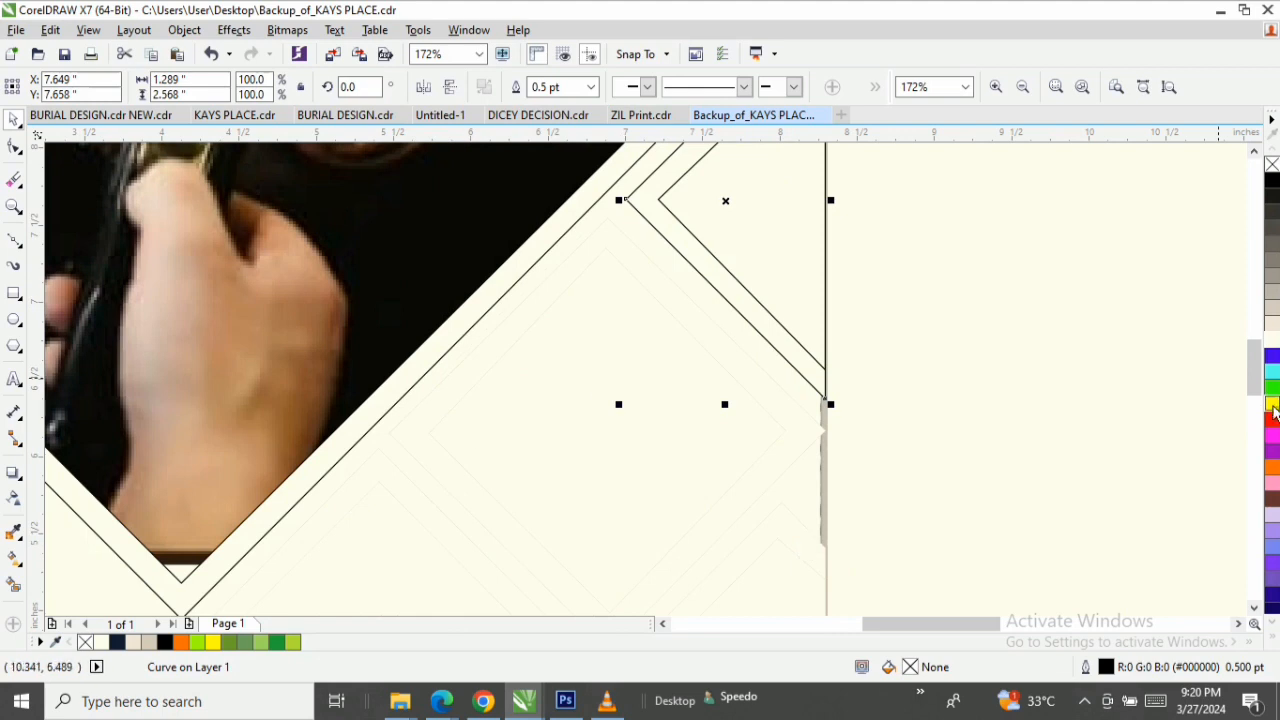
# Draw a closed Bézier diamond about 2.31 by 2.36 inches between the V and the edge triangles, following the inner guide nodes.
pyautogui.moveTo(1255, 368); pyautogui.dragTo(1255, 380)
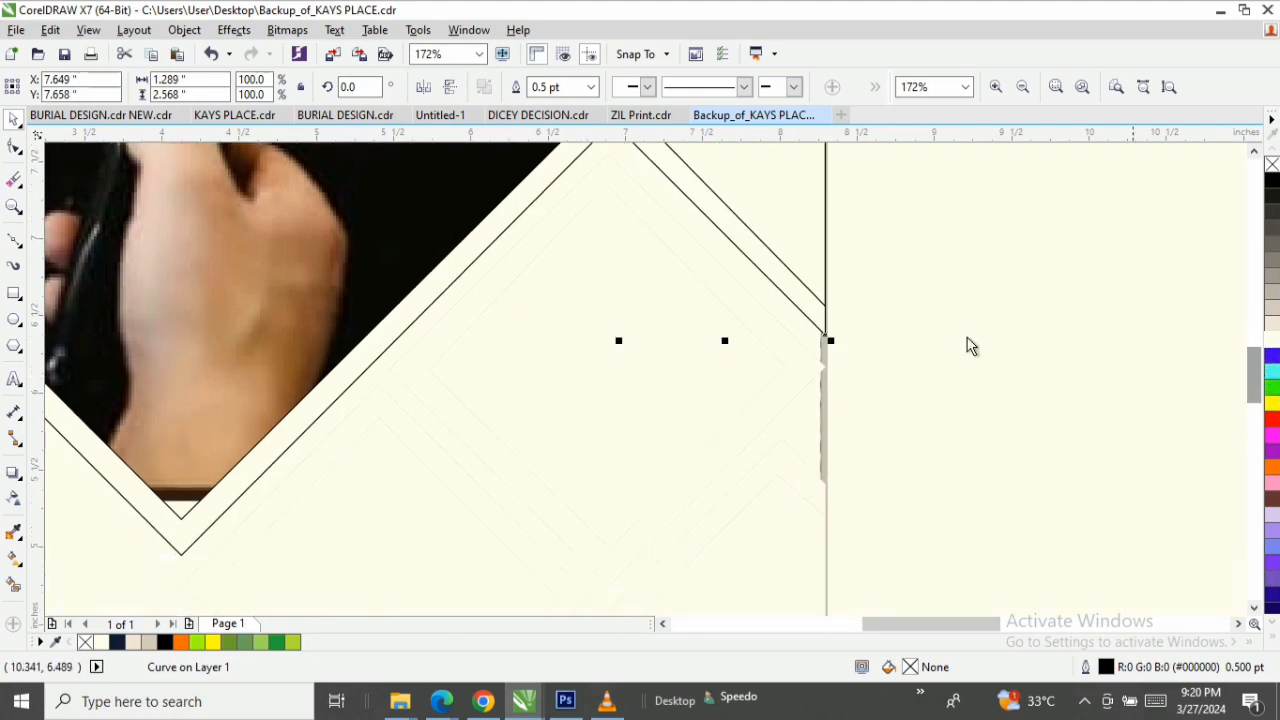
pyautogui.click(14, 241)
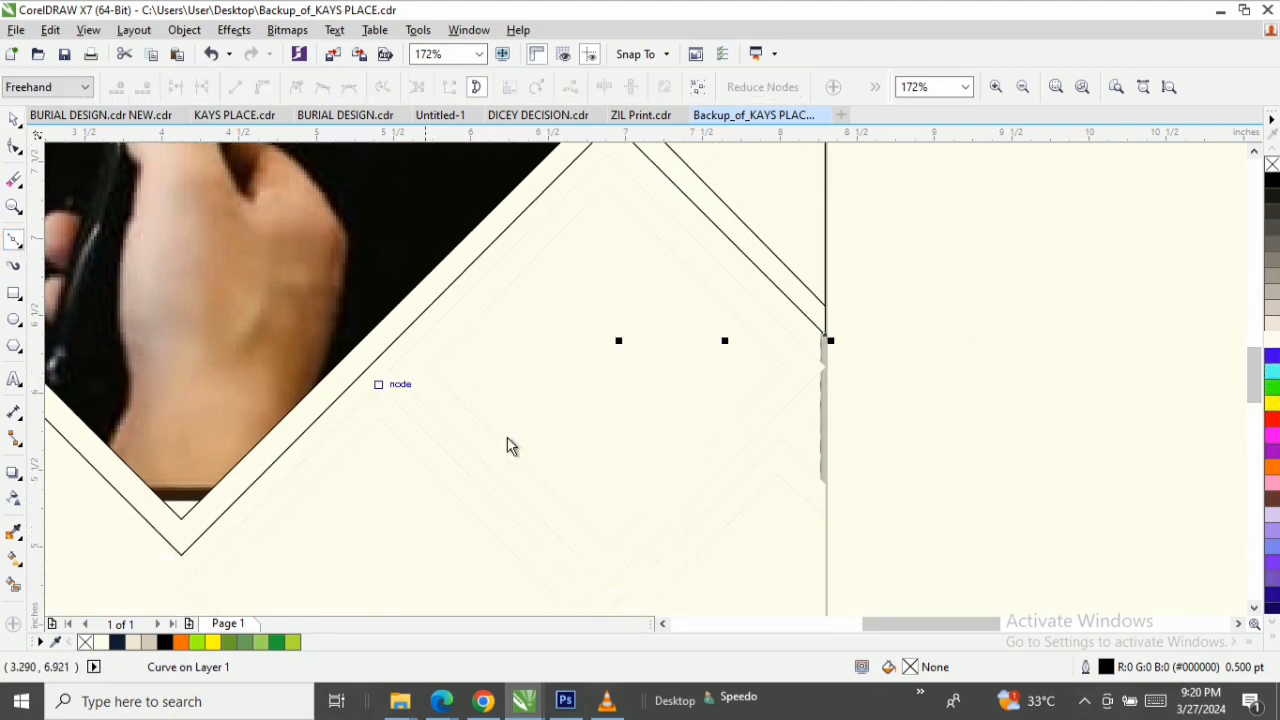
pyautogui.click(431, 368)
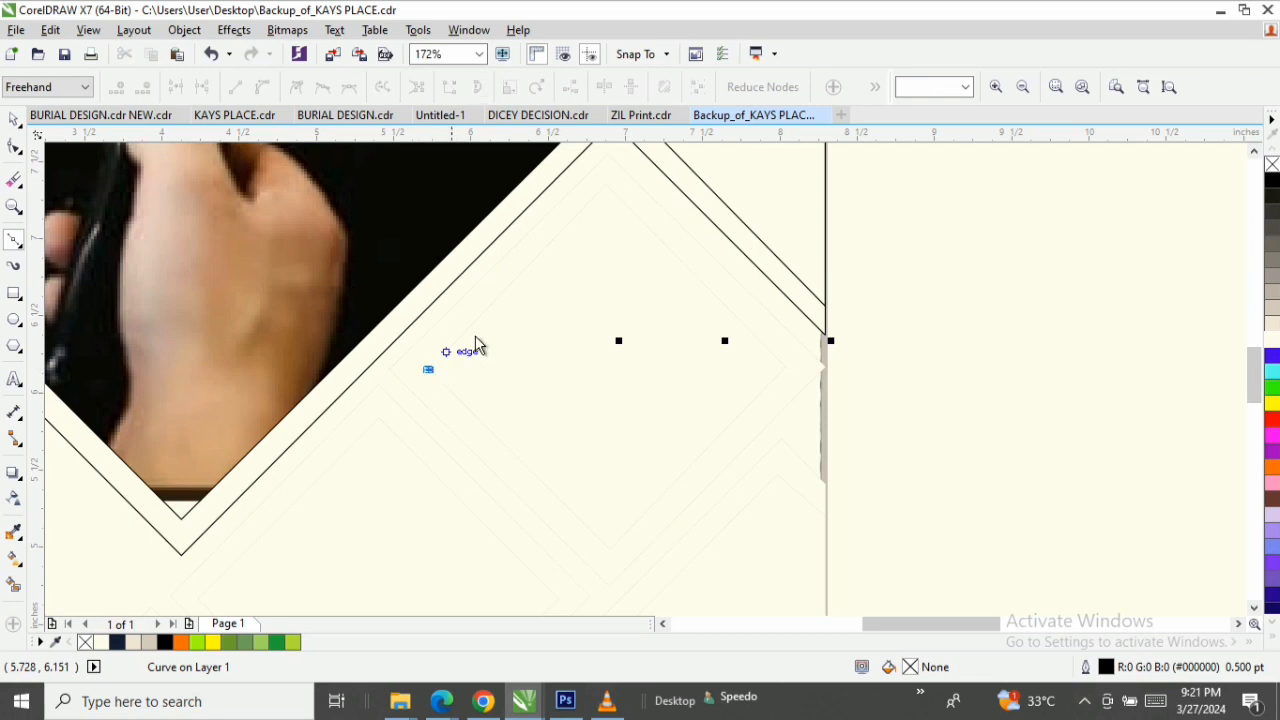
pyautogui.click(608, 189)
pyautogui.click(785, 366)
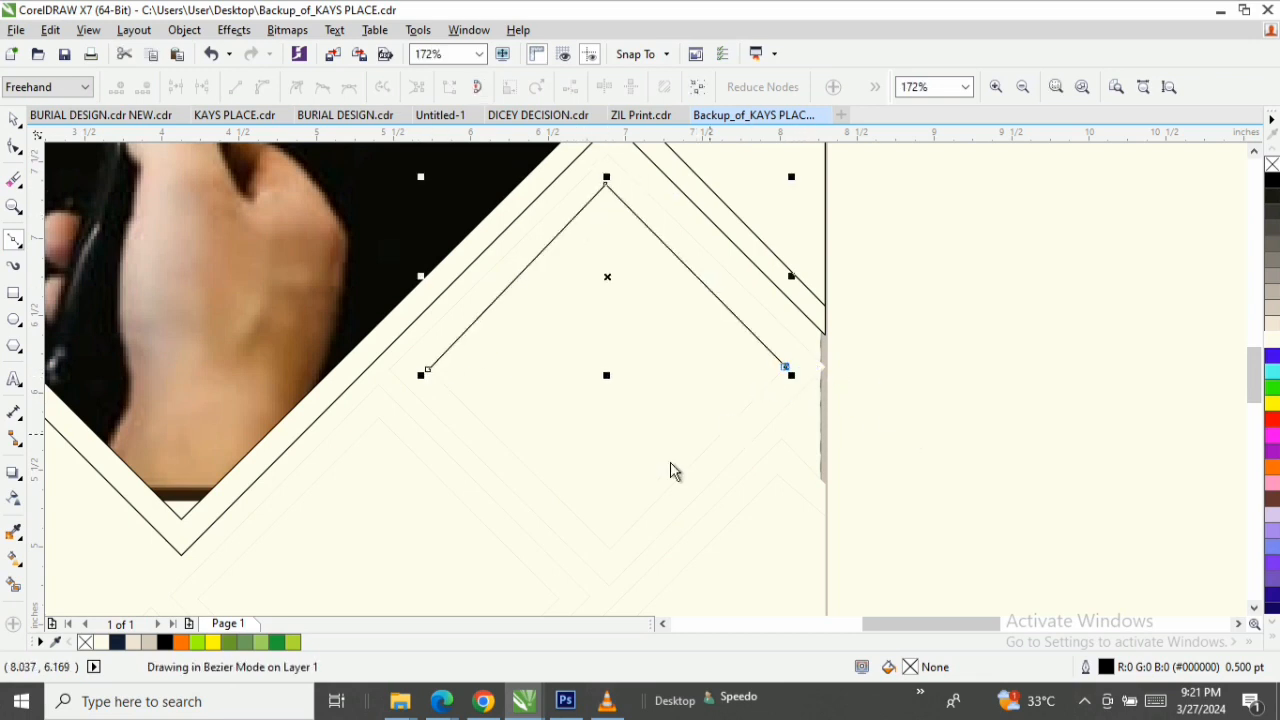
pyautogui.click(608, 548)
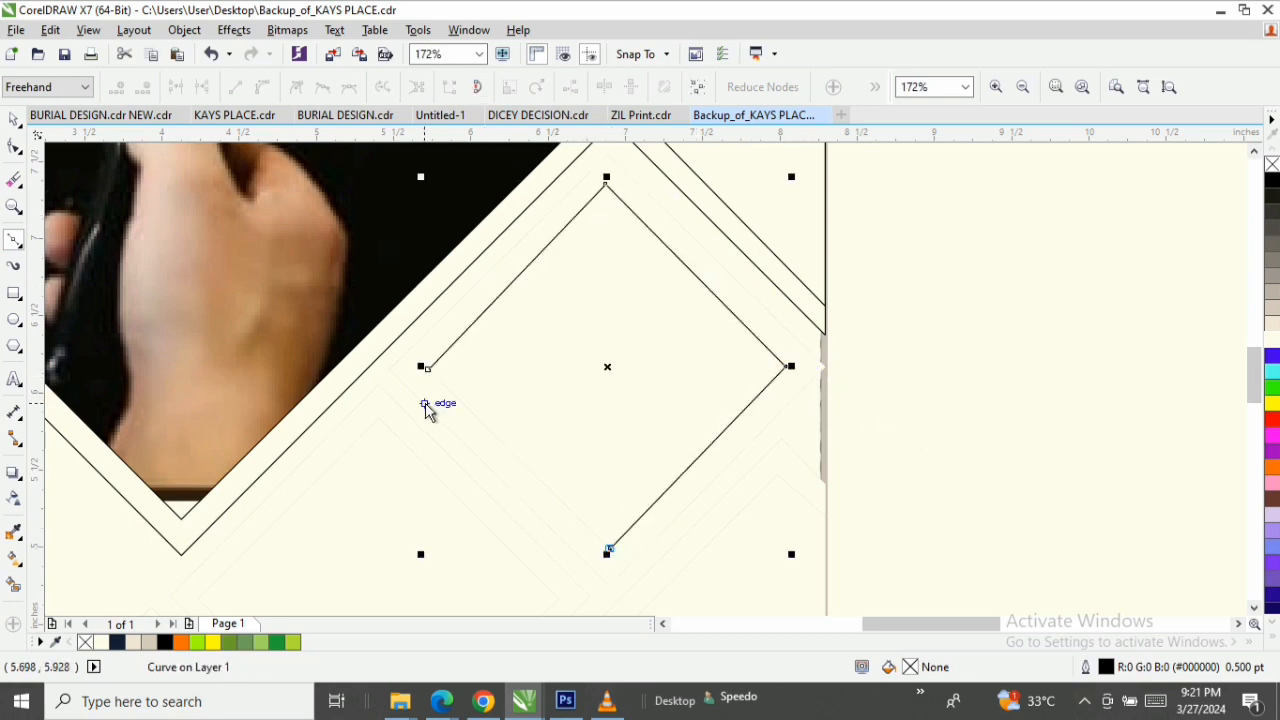
pyautogui.click(427, 370)
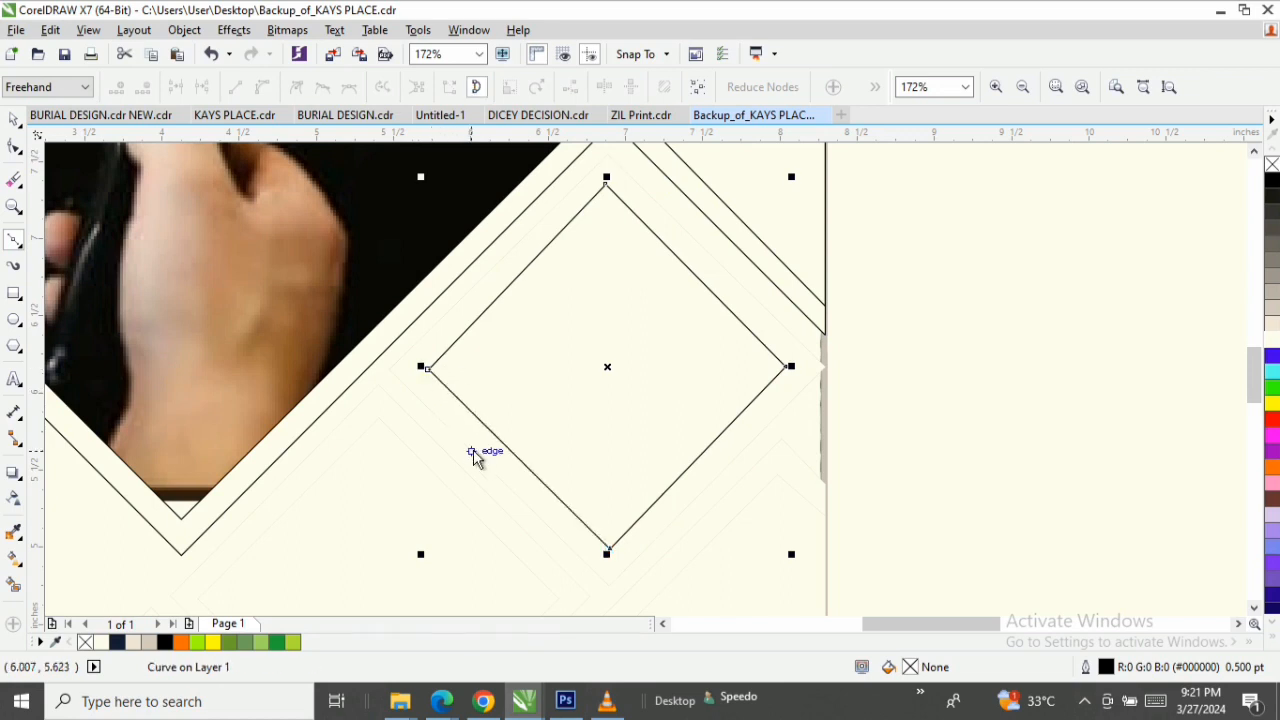
pyautogui.press('space')
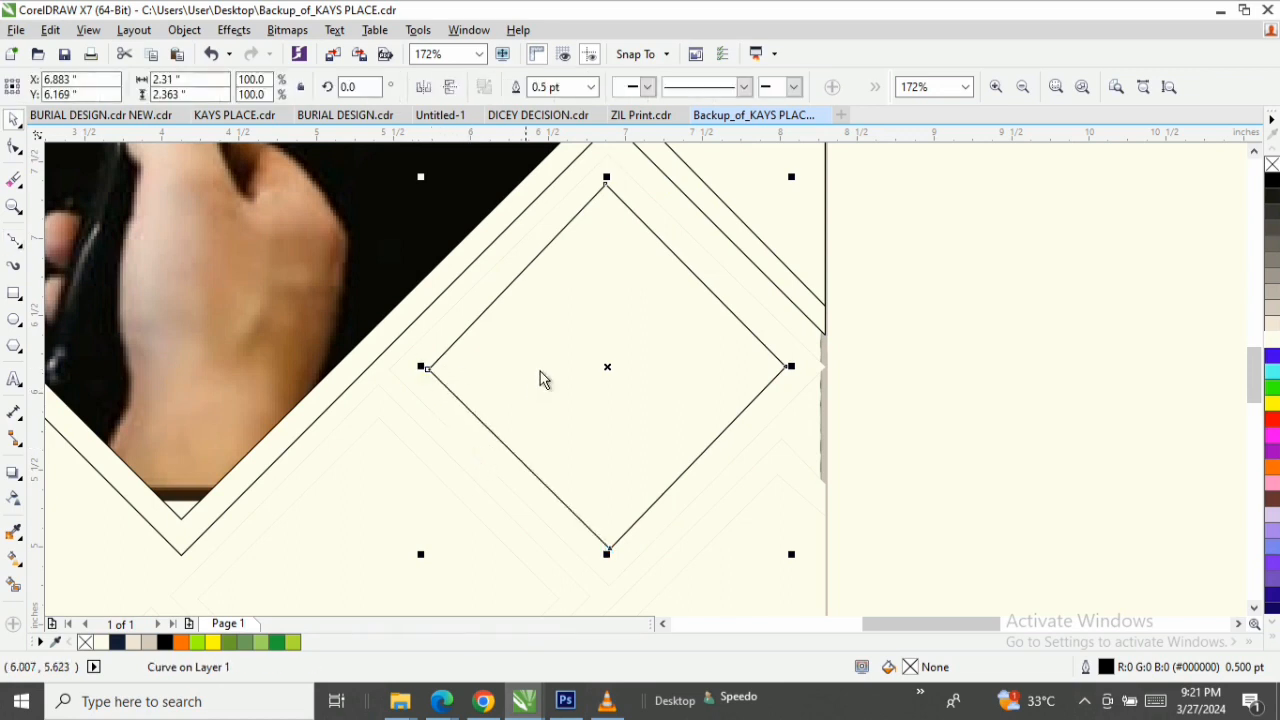
# Draw a larger closed Bézier diamond about 2.82 by 2.80 inches around the first diamond, following the outer guide nodes up to the page's right edge.
pyautogui.click(14, 241)
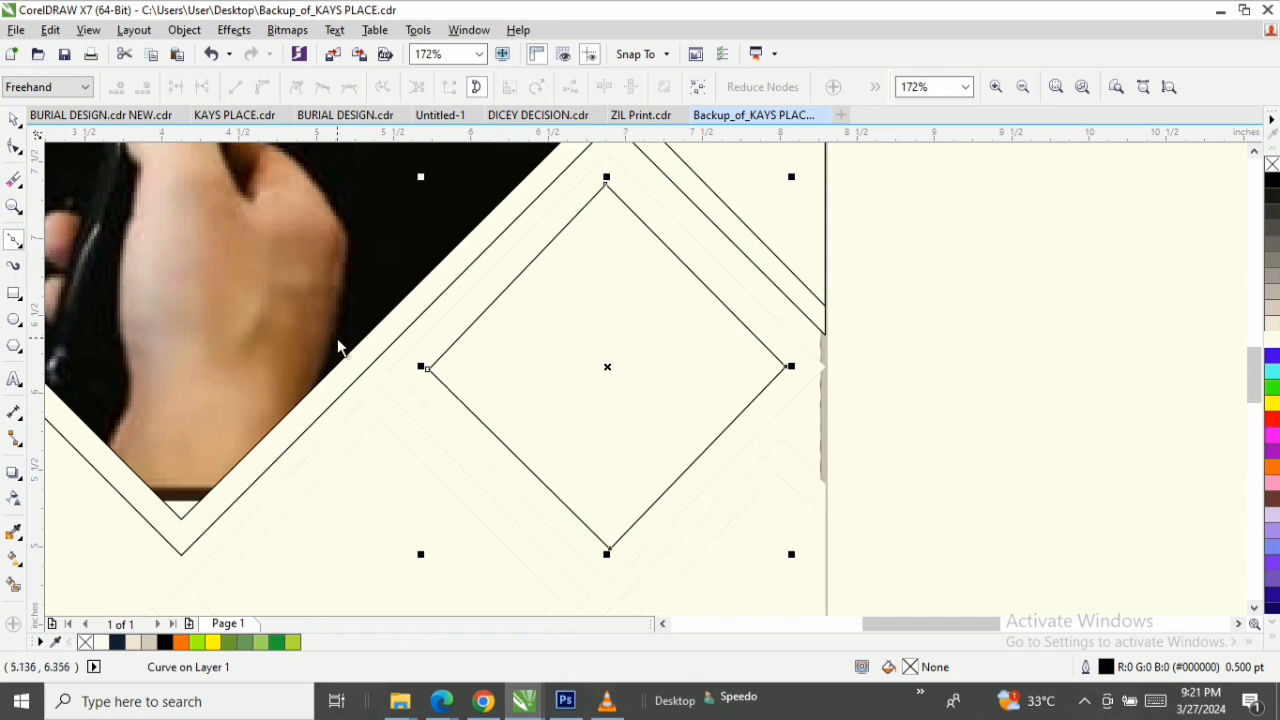
pyautogui.click(389, 370)
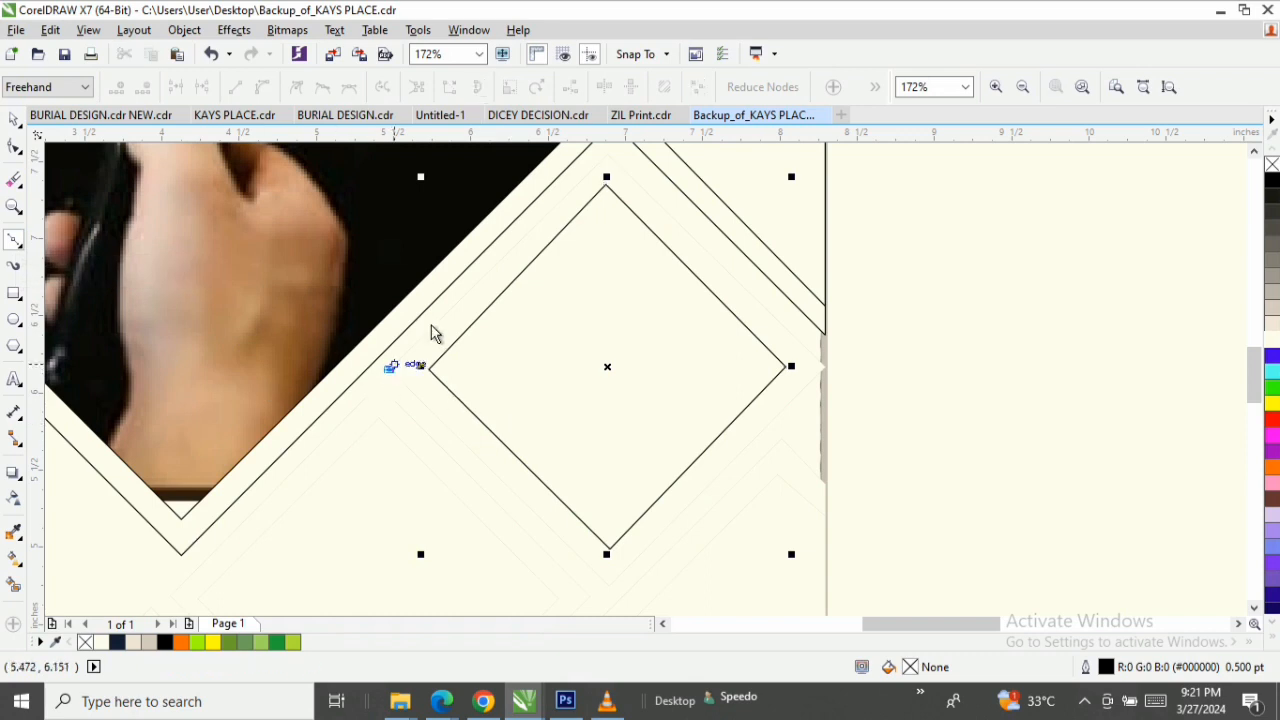
pyautogui.click(607, 158)
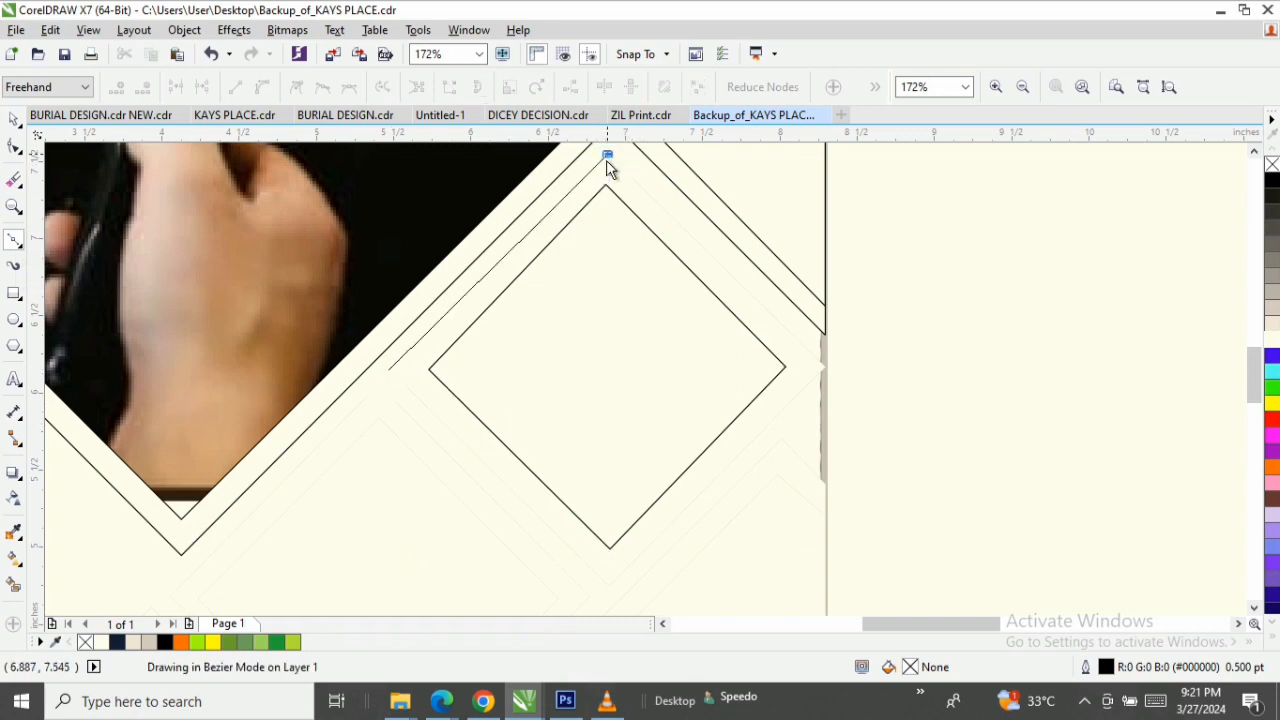
pyautogui.click(829, 368)
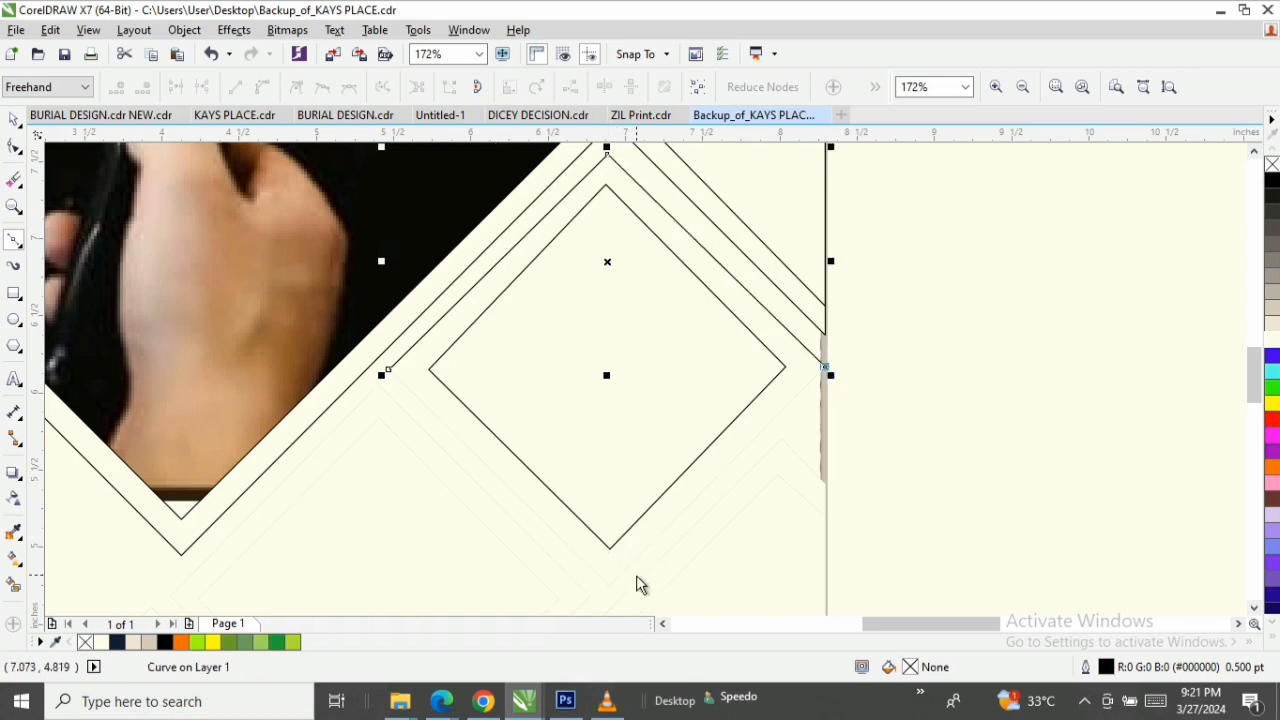
pyautogui.click(608, 589)
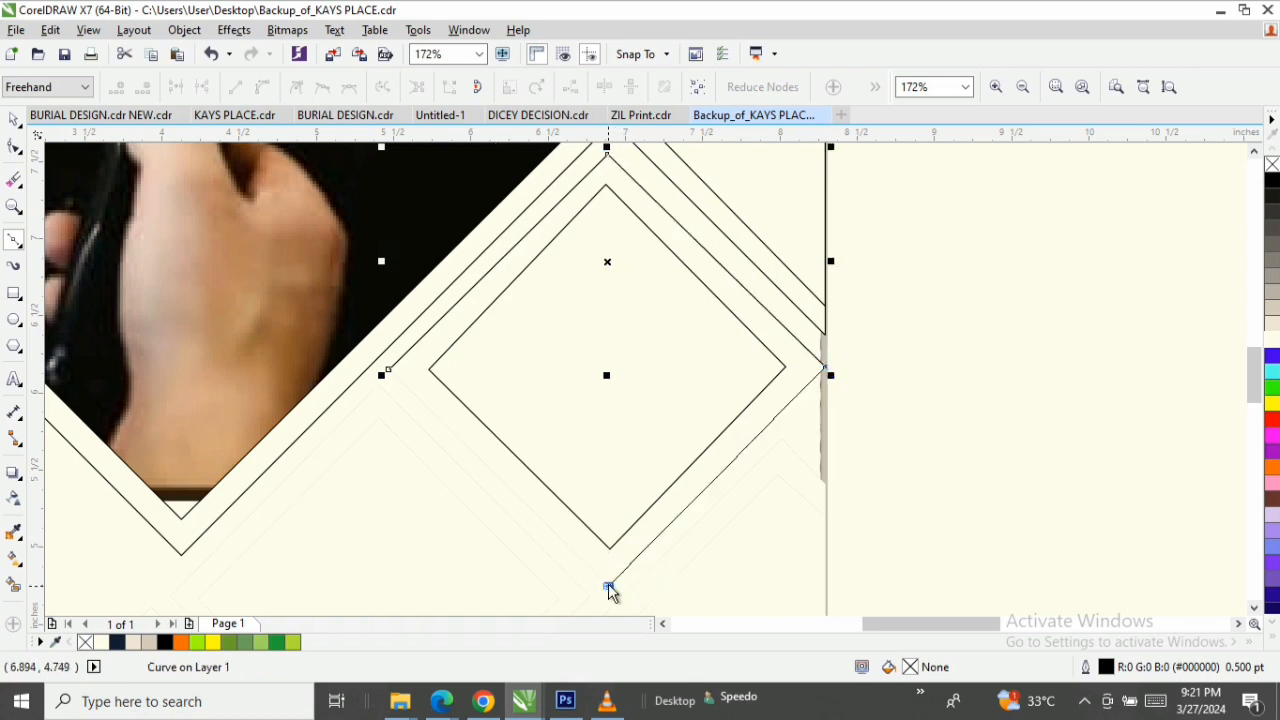
pyautogui.click(389, 371)
pyautogui.press('space')
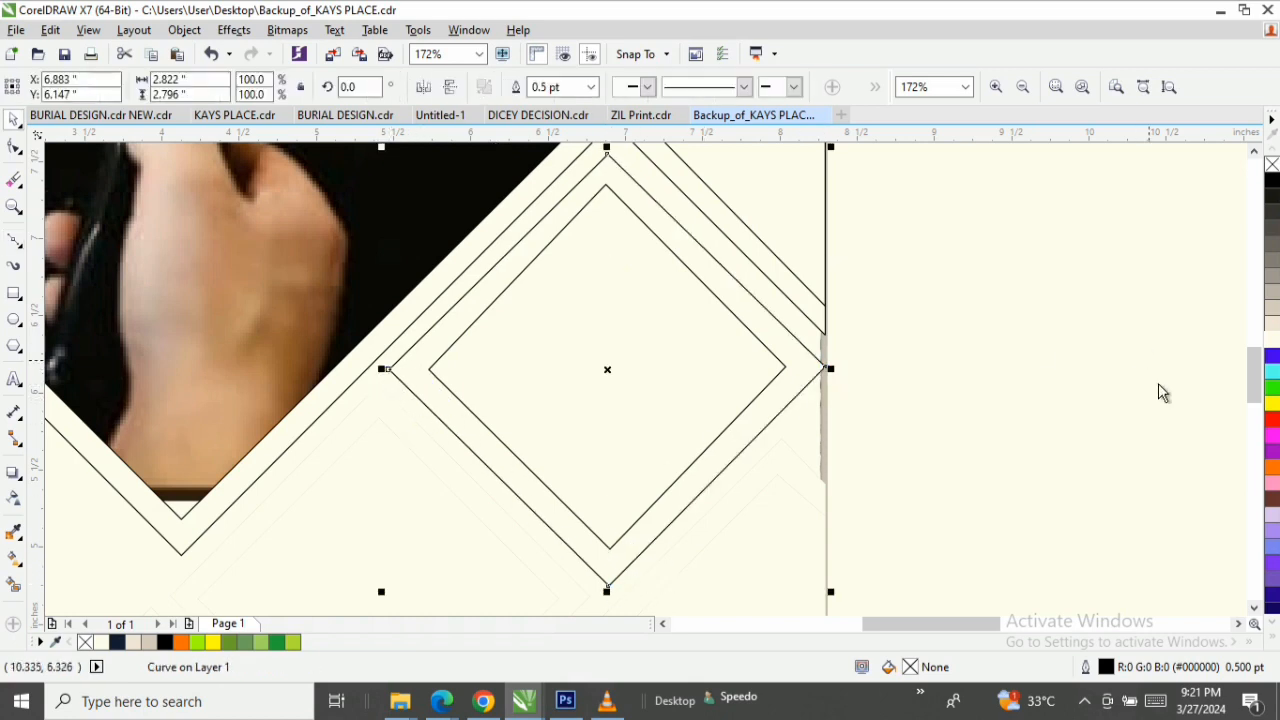
# Draw a closed Bézier diamond about 2.34 by 2.34 inches below and left of the first diamond pair, following the inner guide nodes.
pyautogui.moveTo(1258, 378)
pyautogui.mouseDown()
pyautogui.moveTo(1258, 418)
pyautogui.moveTo(1258, 400)
pyautogui.mouseUp()
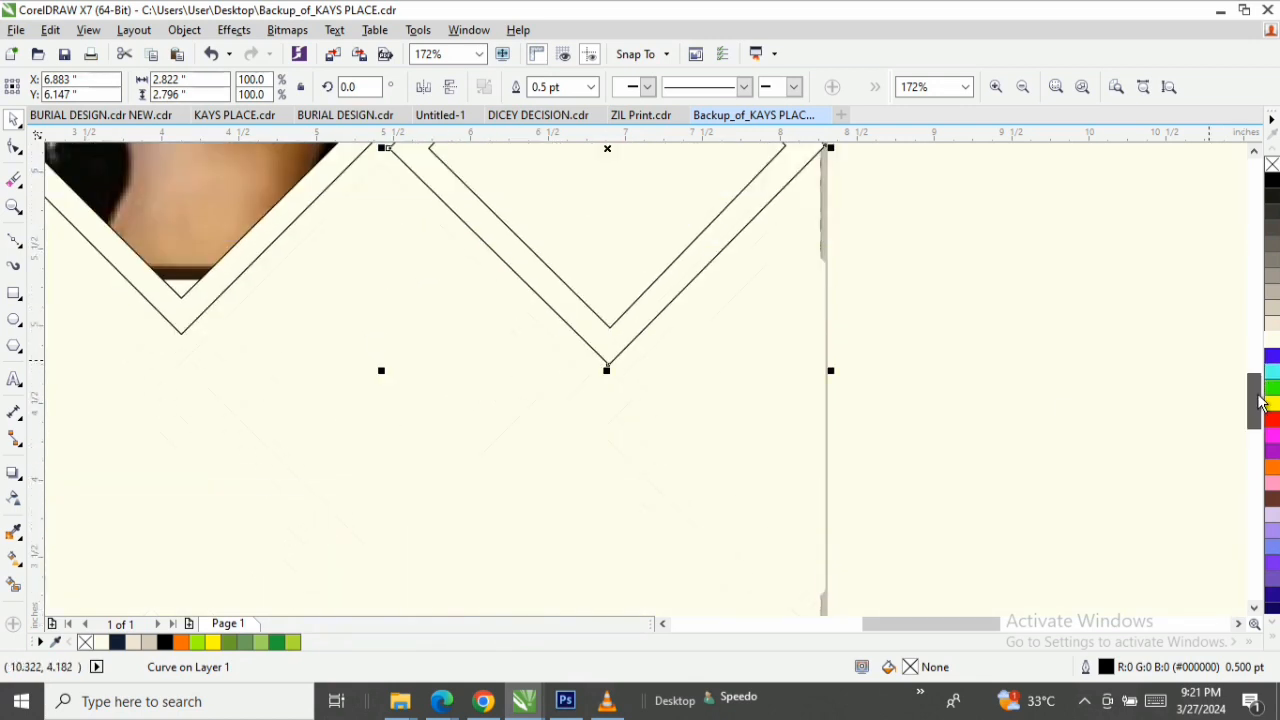
pyautogui.click(13, 242)
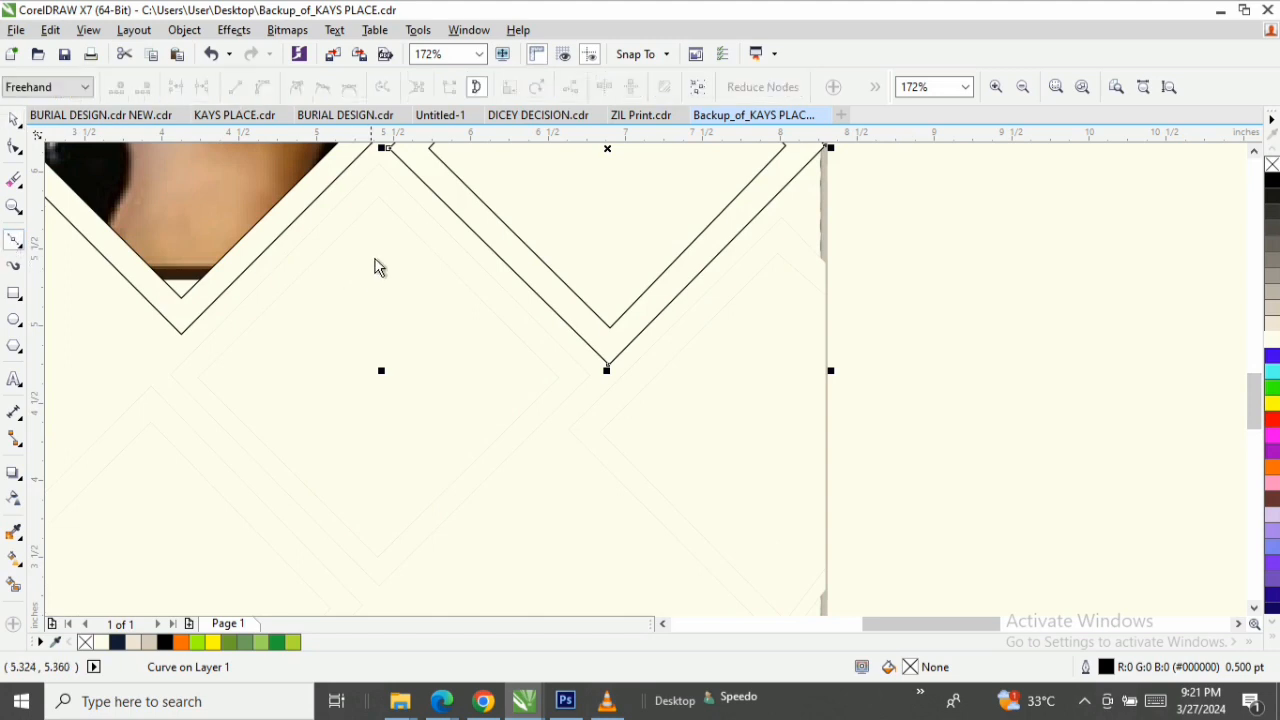
pyautogui.click(378, 198)
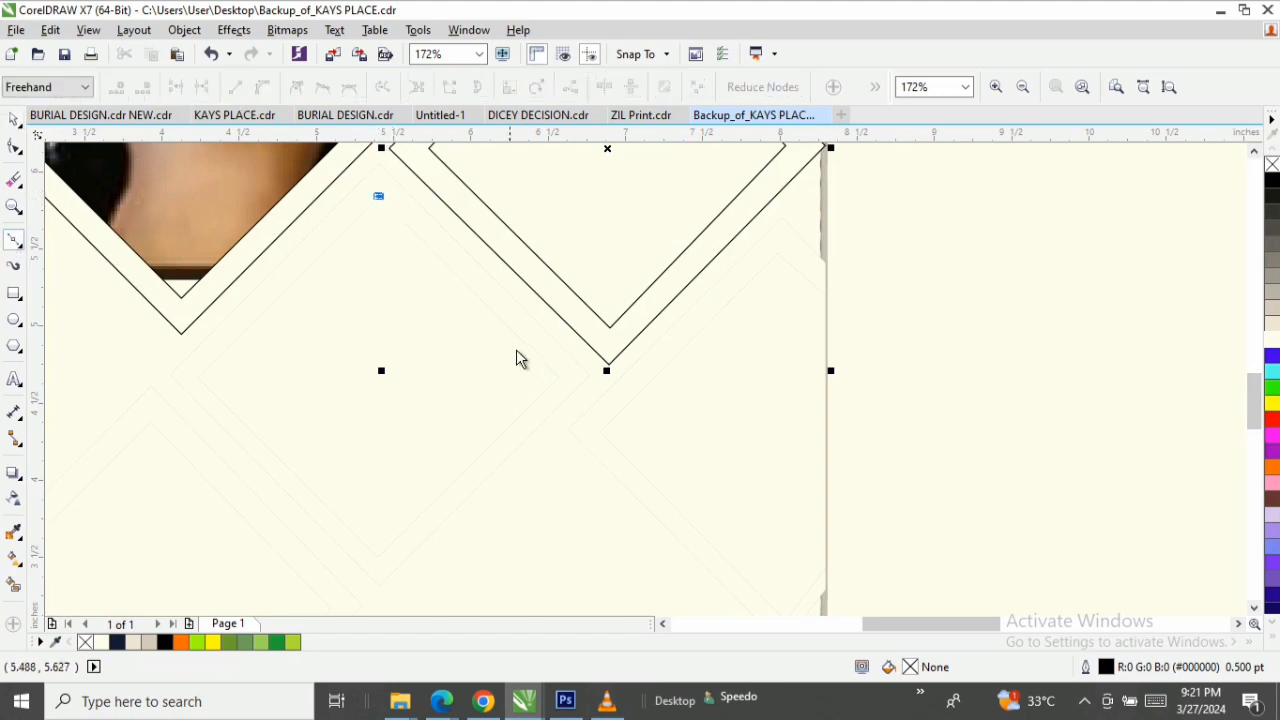
pyautogui.click(559, 379)
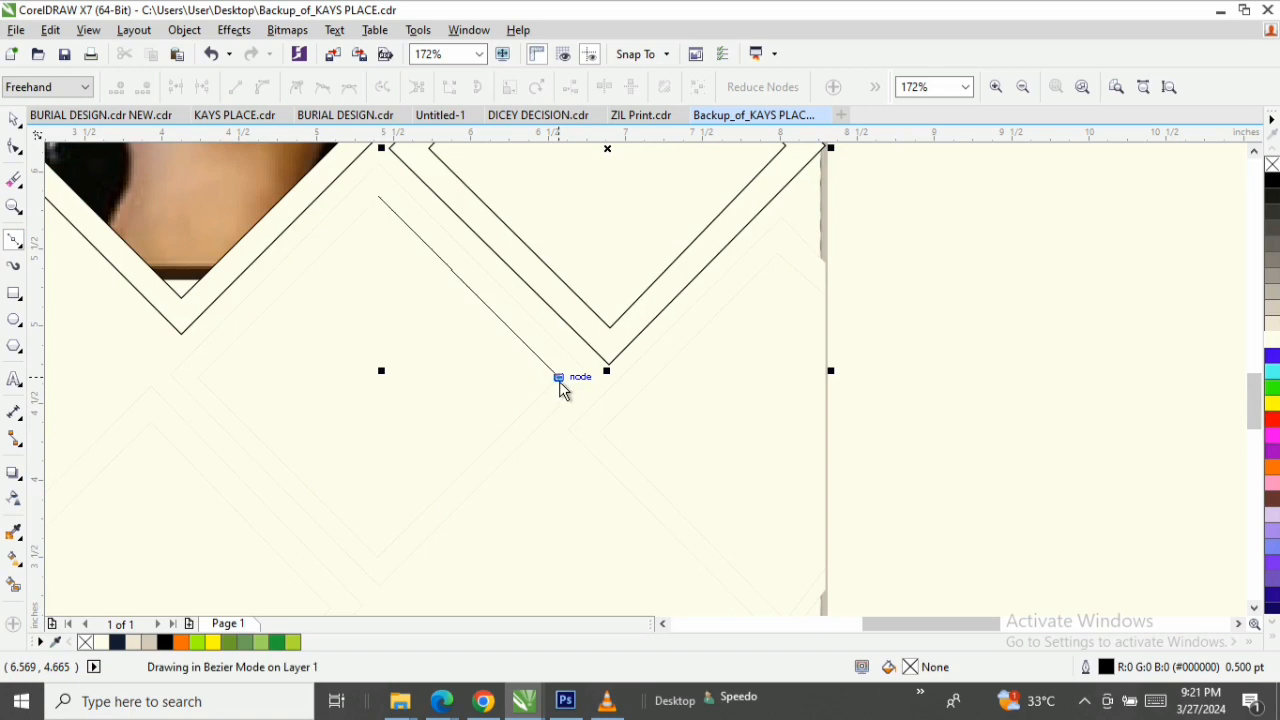
pyautogui.click(379, 560)
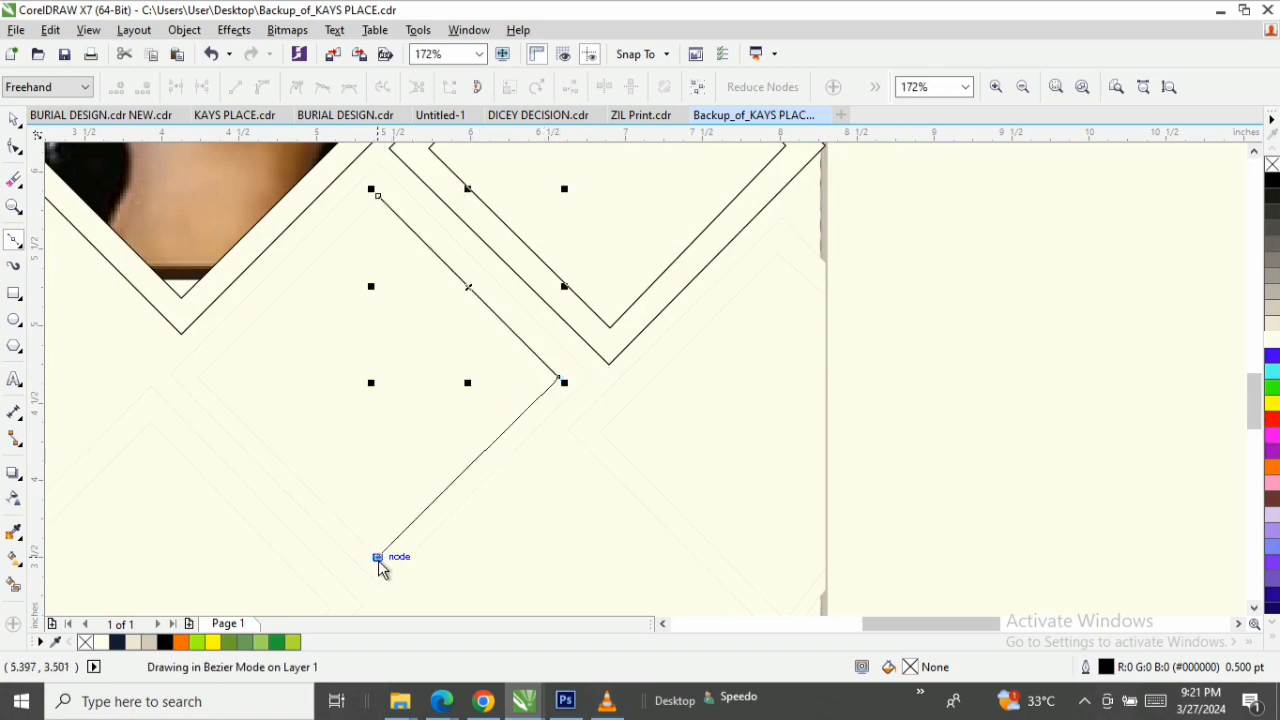
pyautogui.click(198, 382)
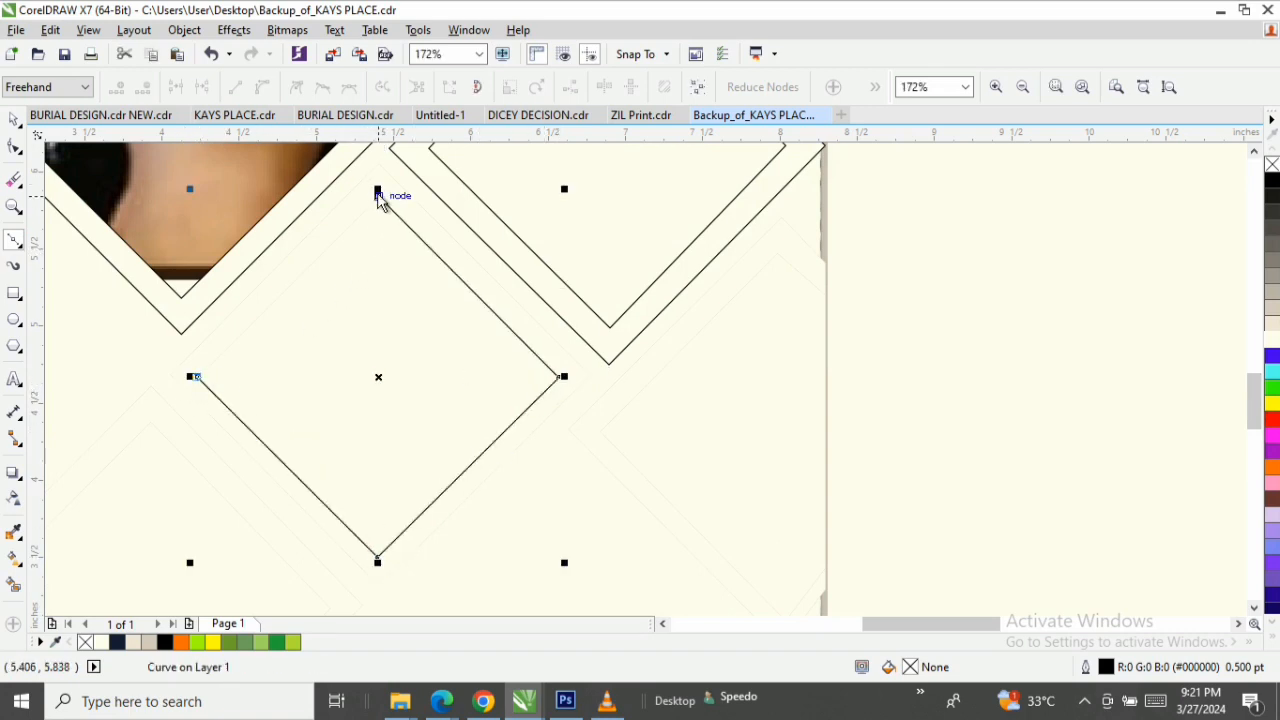
pyautogui.click(378, 196)
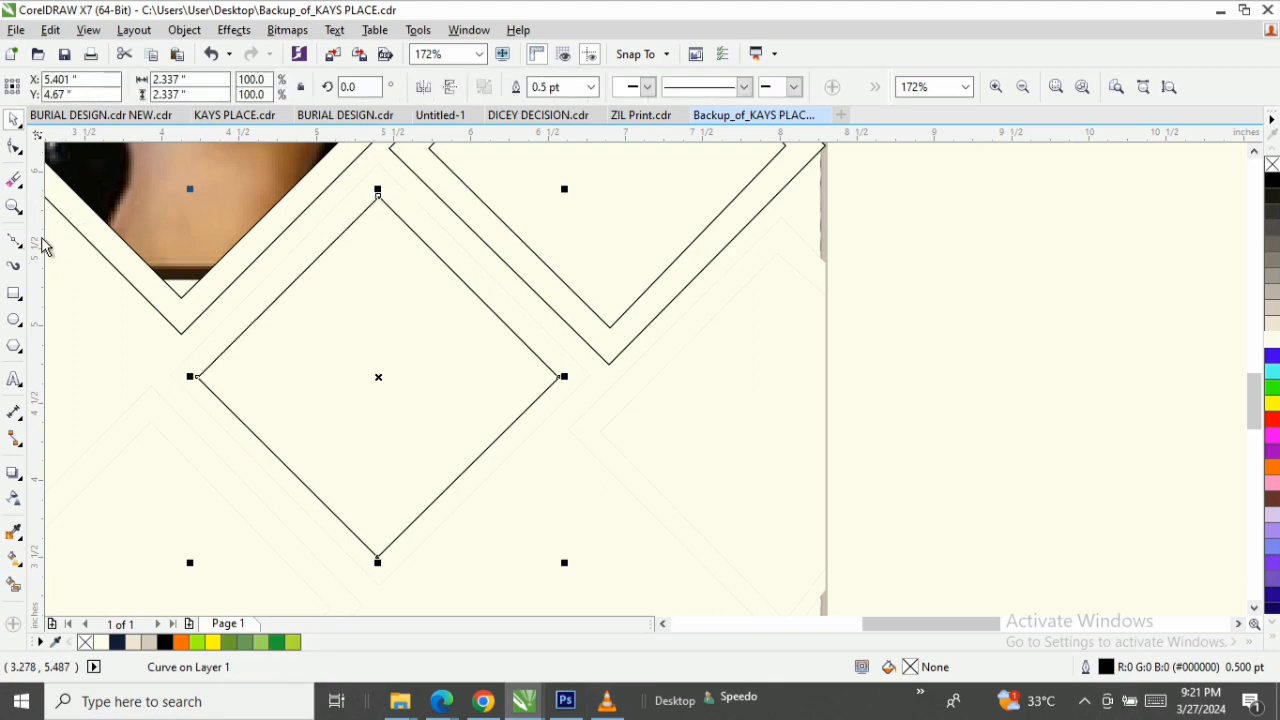
# Draw a larger closed Bézier diamond about 2.72 by 2.74 inches around the second inner diamond, following the outer guide nodes.
pyautogui.click(10, 241)
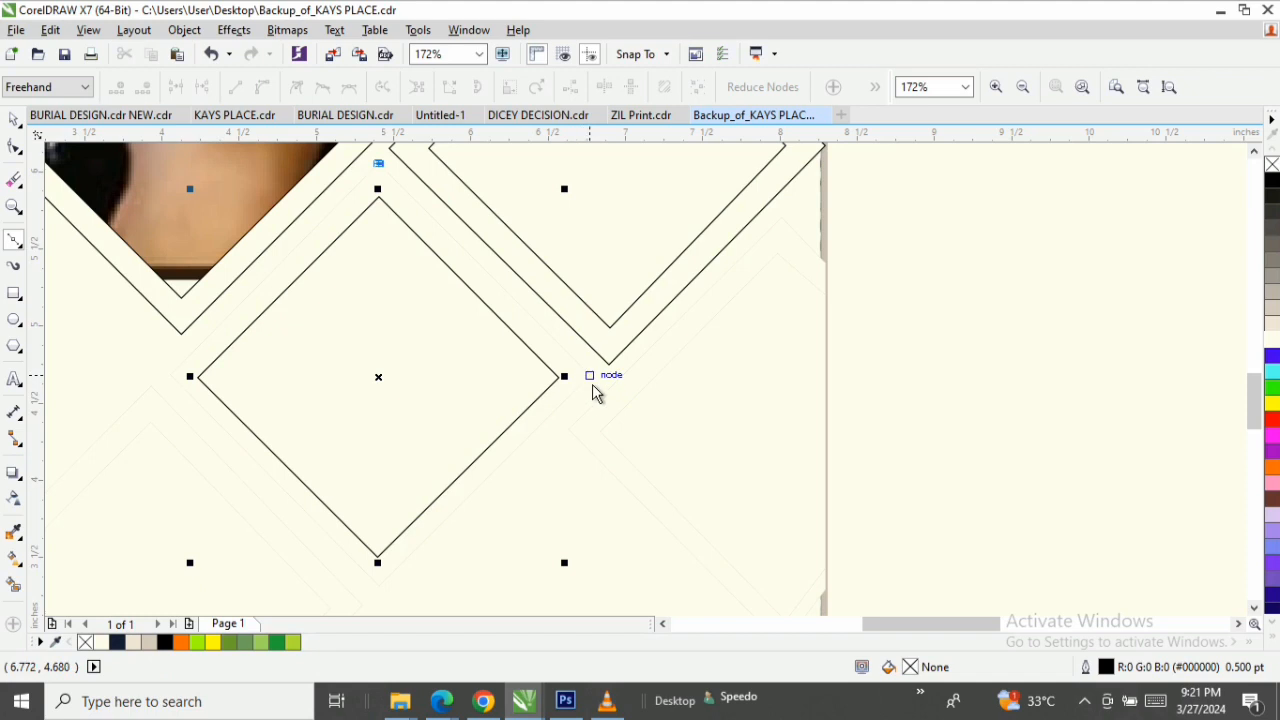
pyautogui.click(590, 377)
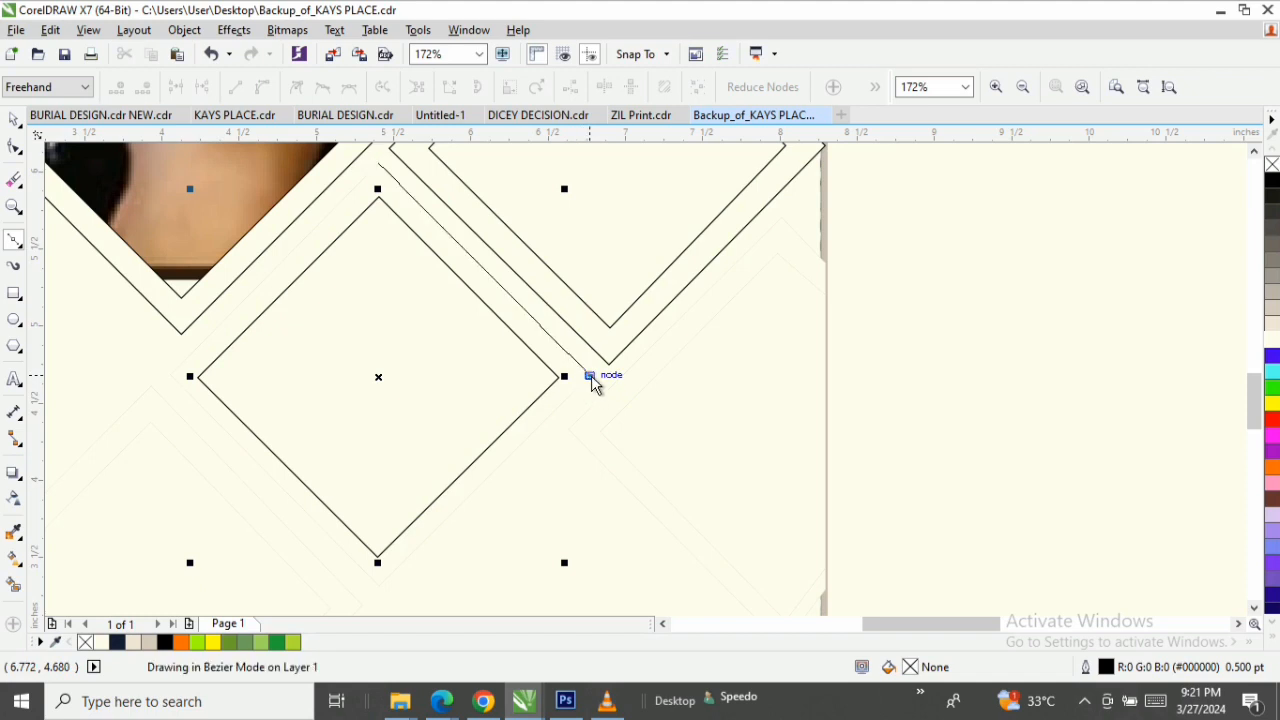
pyautogui.click(379, 588)
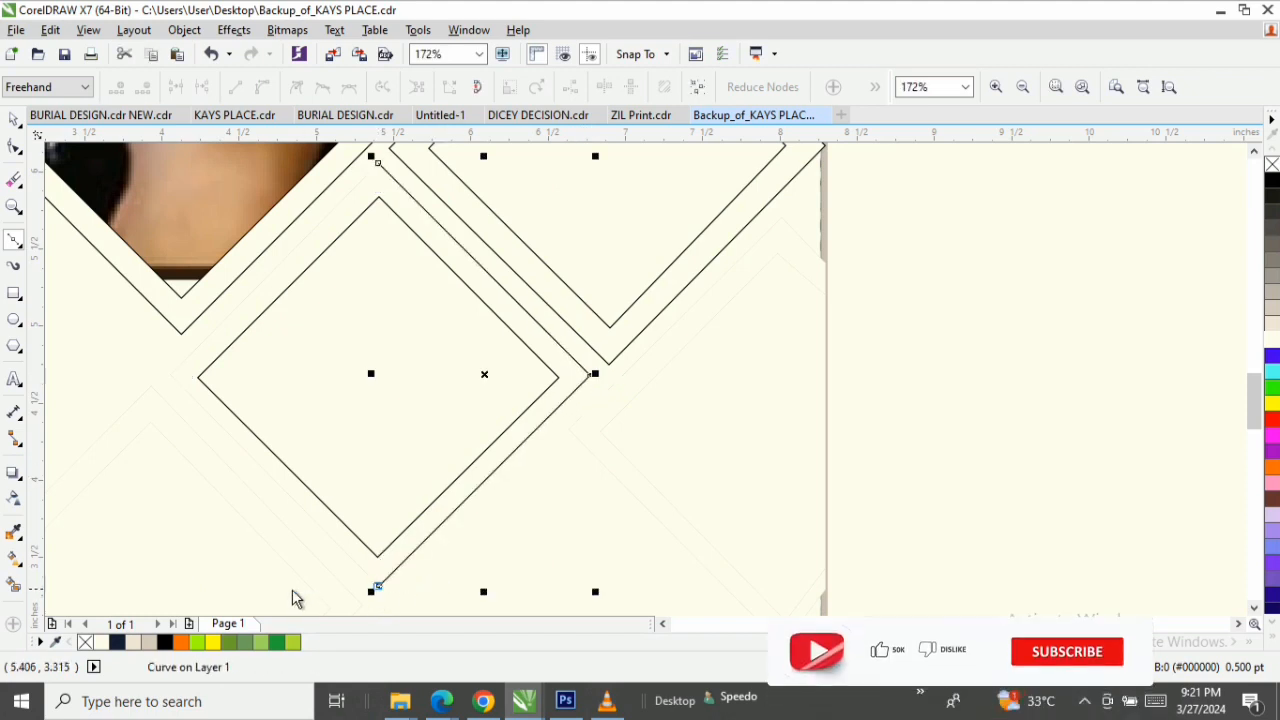
pyautogui.click(167, 374)
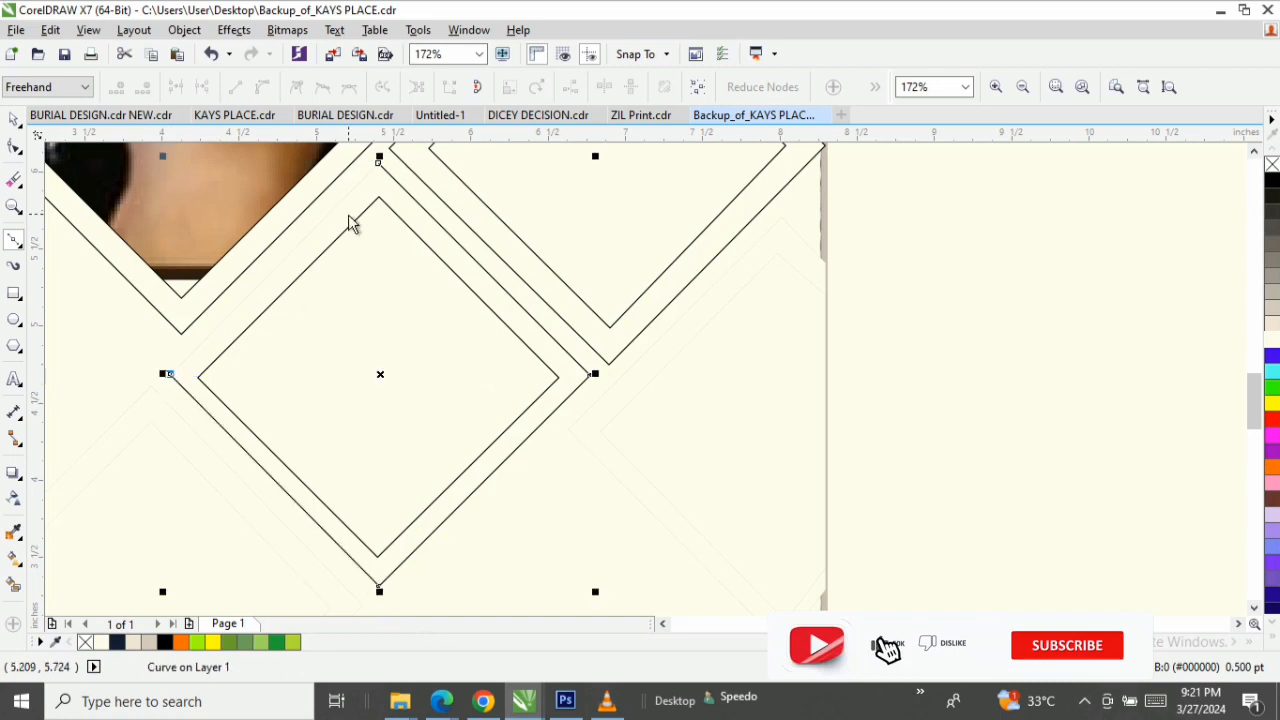
pyautogui.click(380, 160)
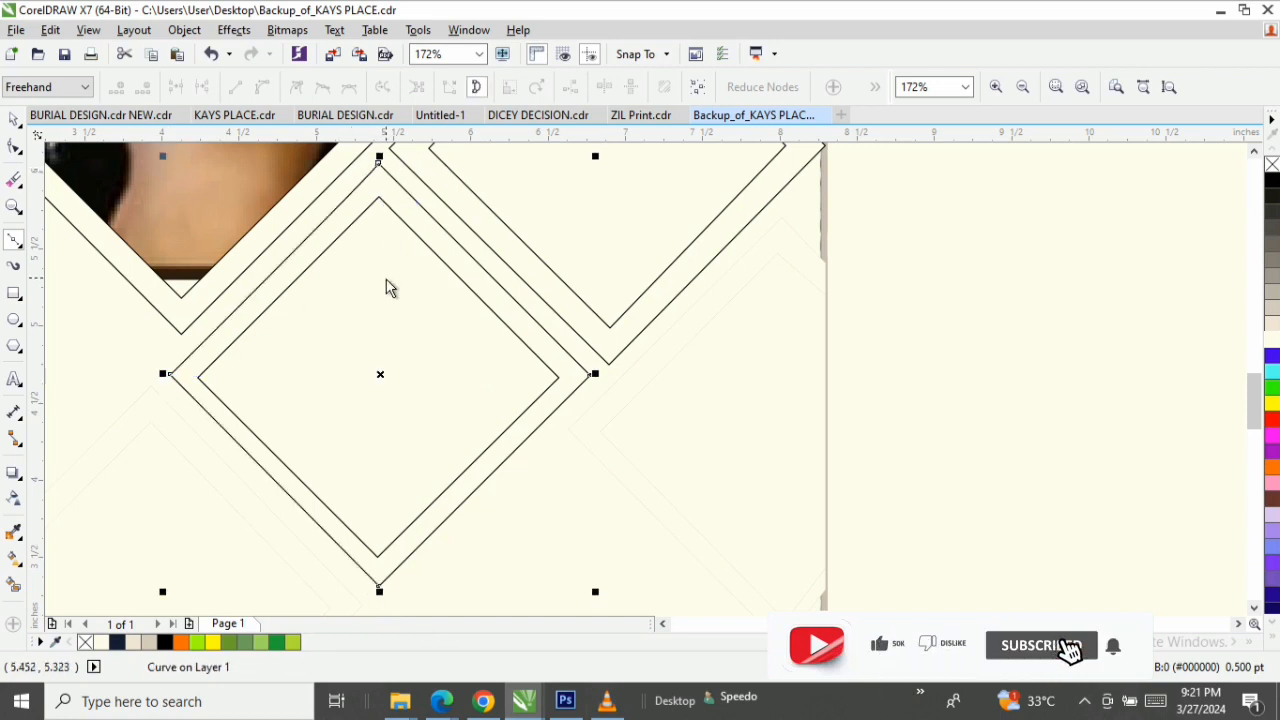
pyautogui.press('space')
# Draw a closed Bézier diamond about 2.4 inches across below and left of the second diamond pair, following the inner guide nodes.
pyautogui.moveTo(1251, 408); pyautogui.dragTo(1250, 445)
pyautogui.moveTo(920, 625); pyautogui.dragTo(889, 628)
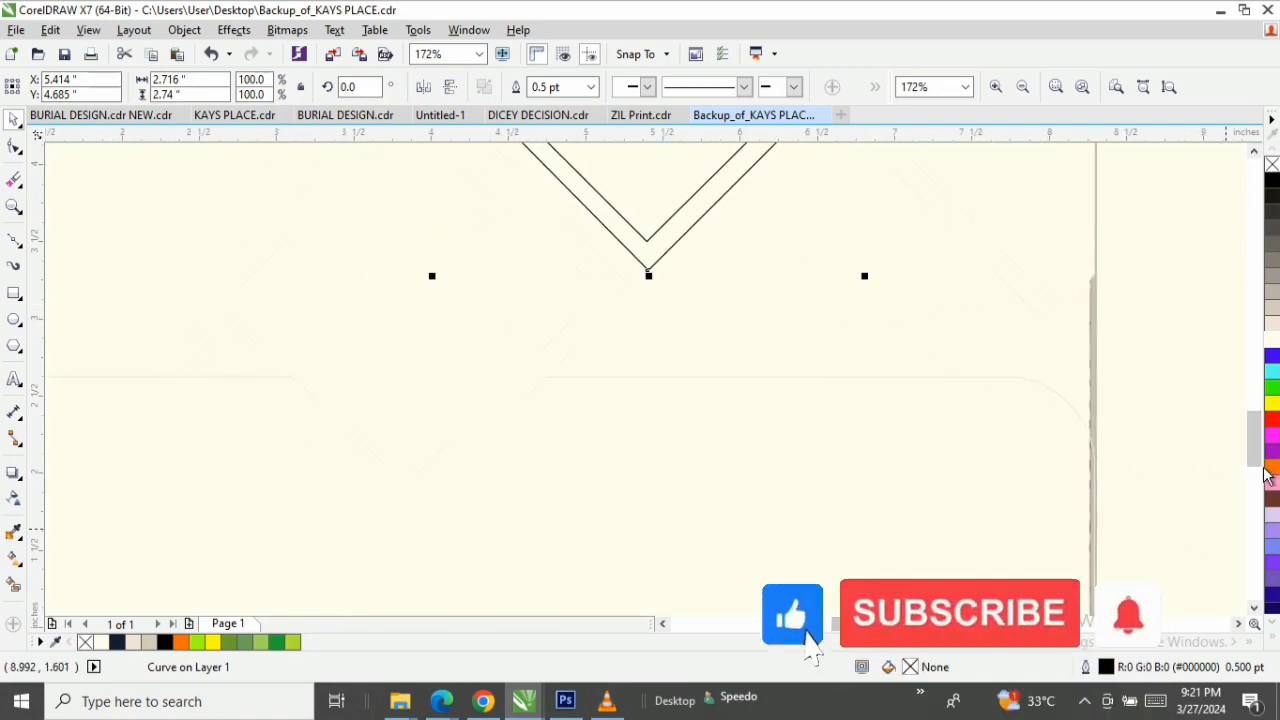
pyautogui.moveTo(1254, 453); pyautogui.dragTo(1256, 444)
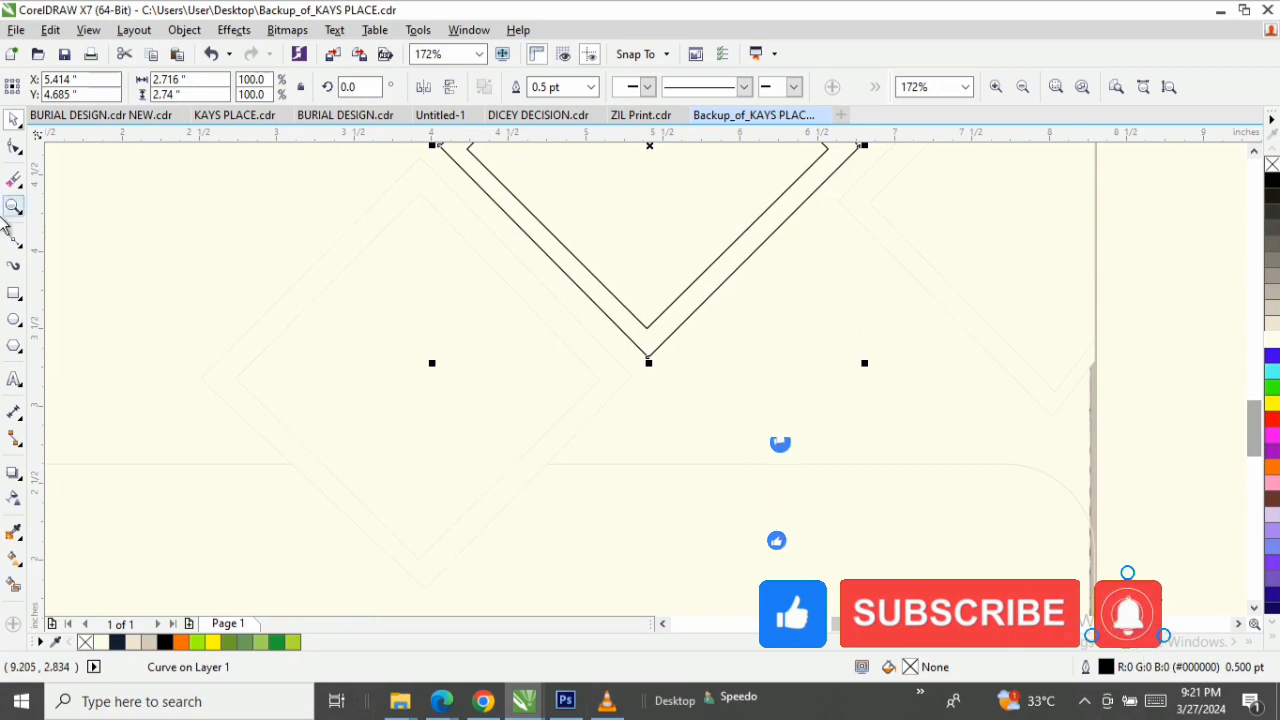
pyautogui.click(14, 240)
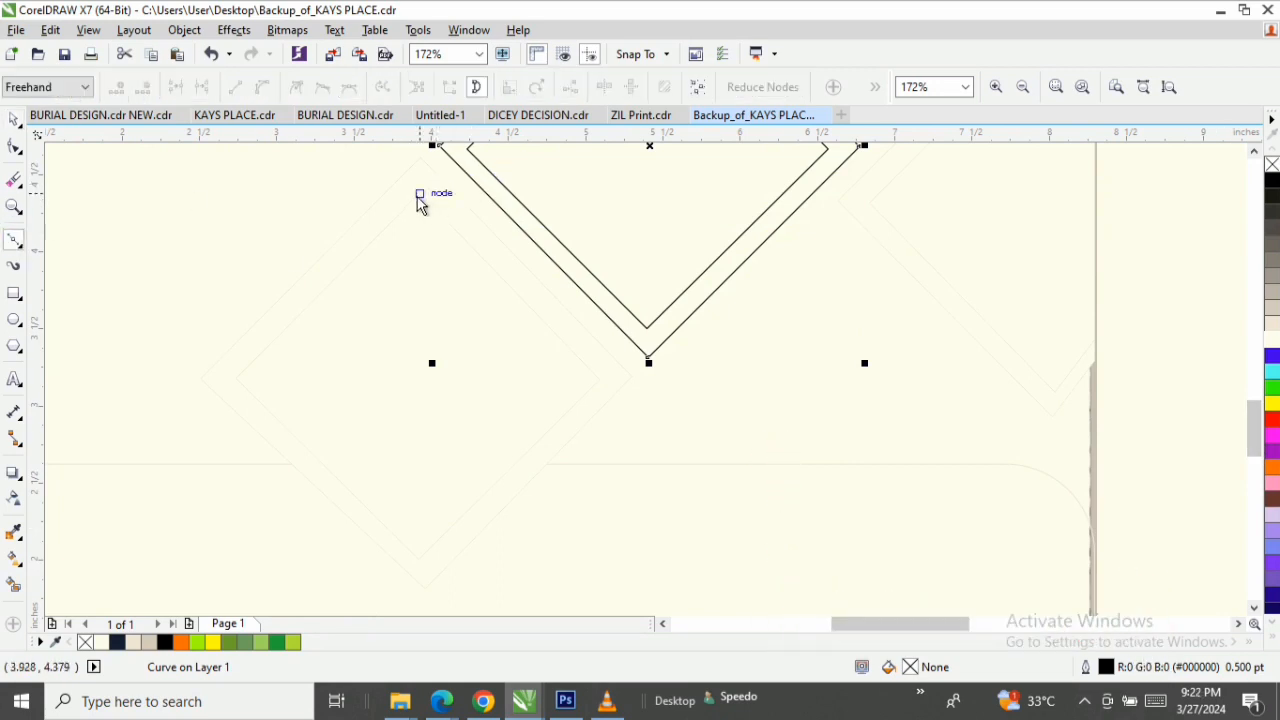
pyautogui.click(420, 195)
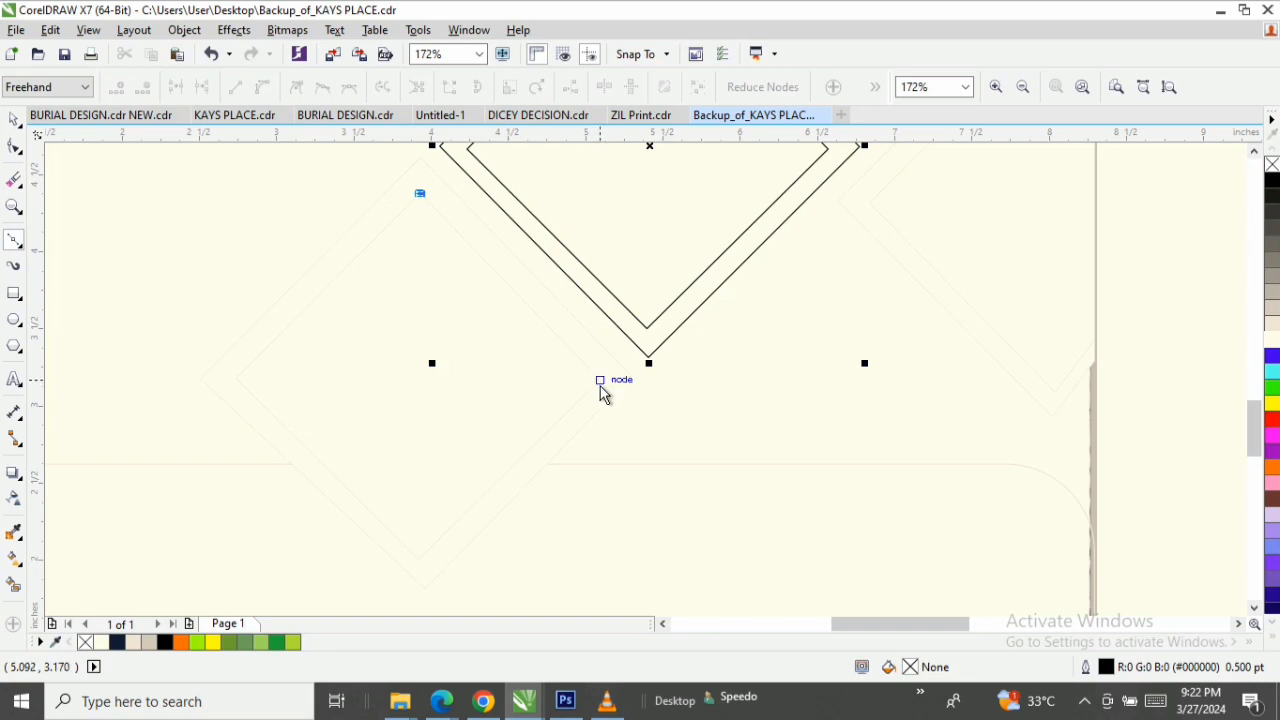
pyautogui.click(601, 385)
pyautogui.click(419, 561)
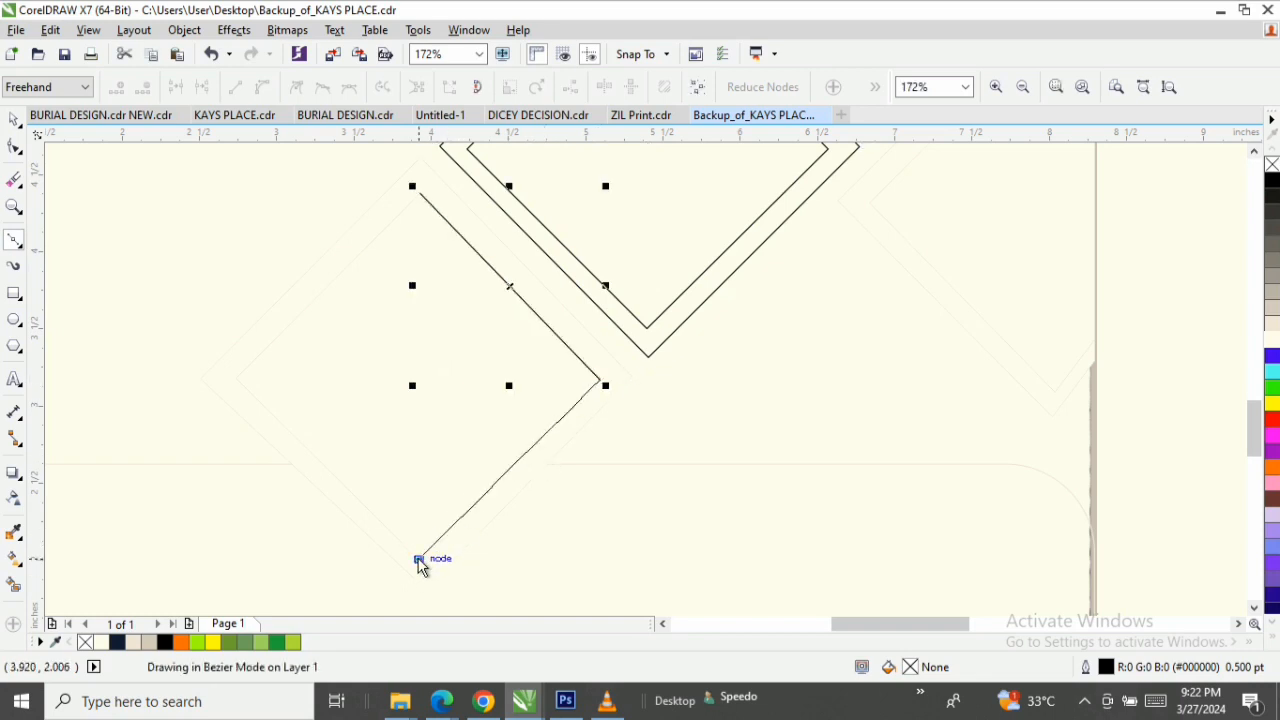
pyautogui.click(234, 377)
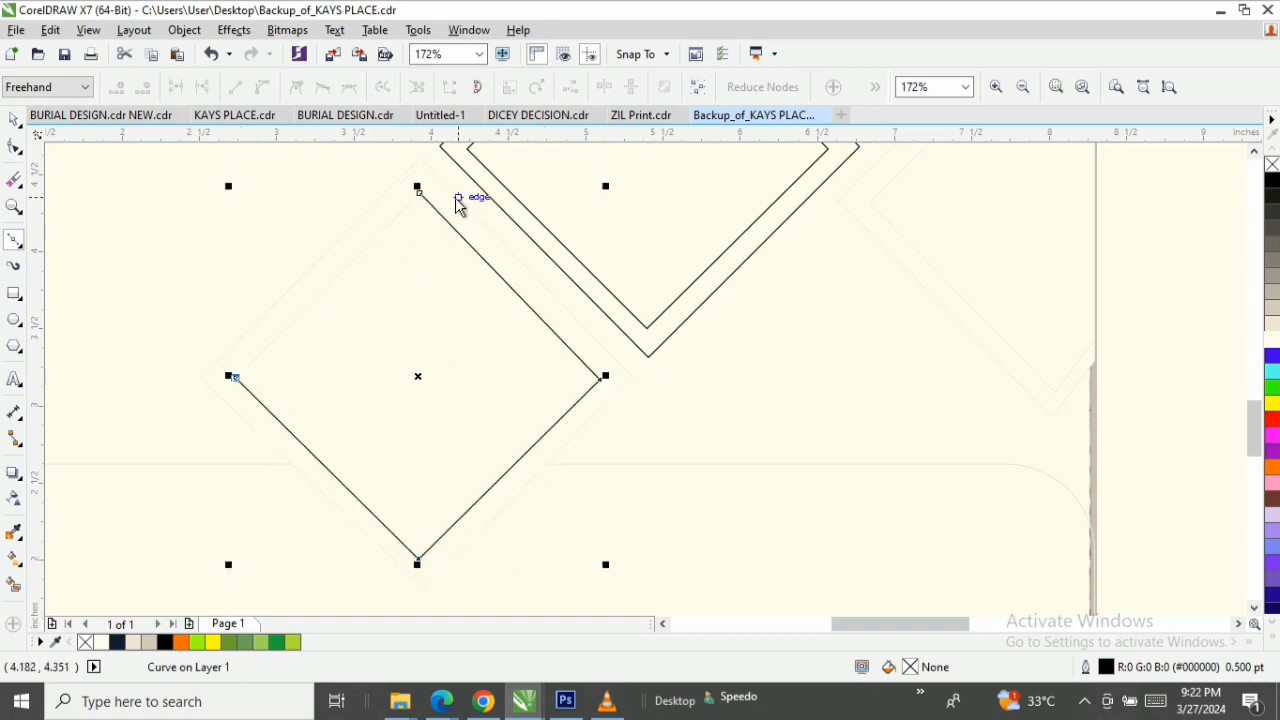
pyautogui.click(420, 198)
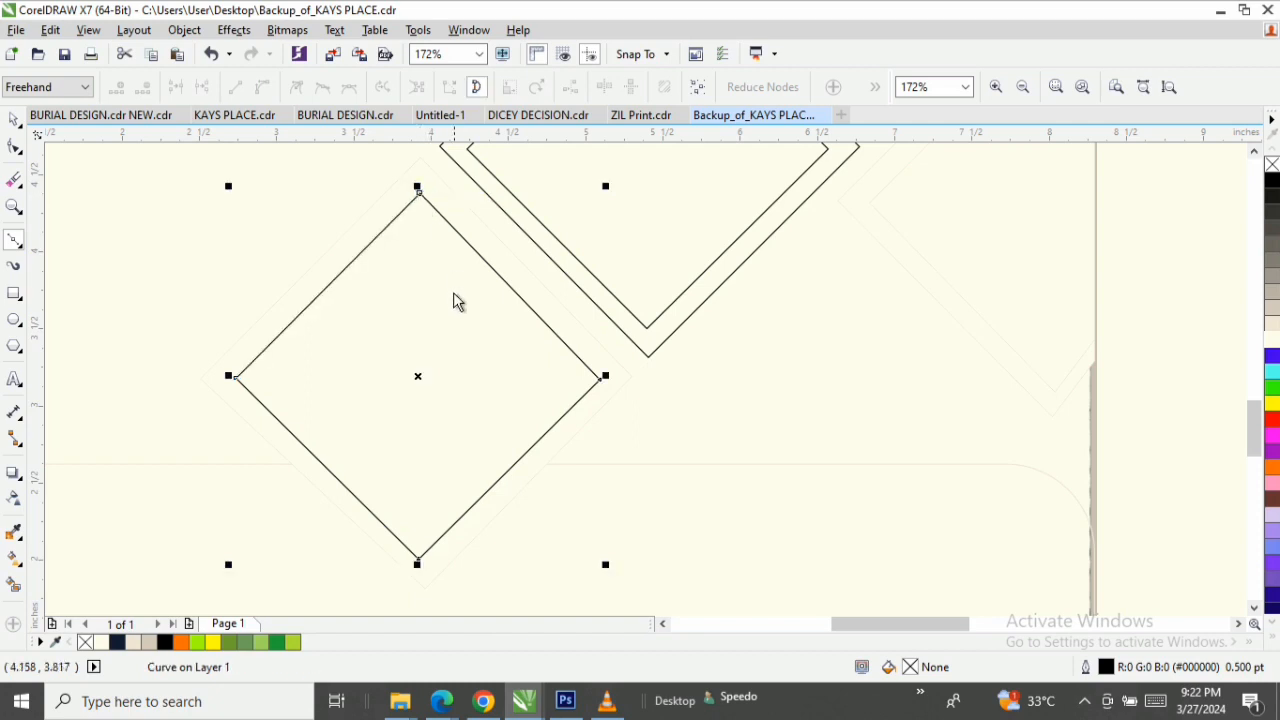
# Draw a larger closed Bézier diamond about 2.79 by 2.80 inches around the third inner diamond, following the outer guide nodes.
pyautogui.click(14, 240)
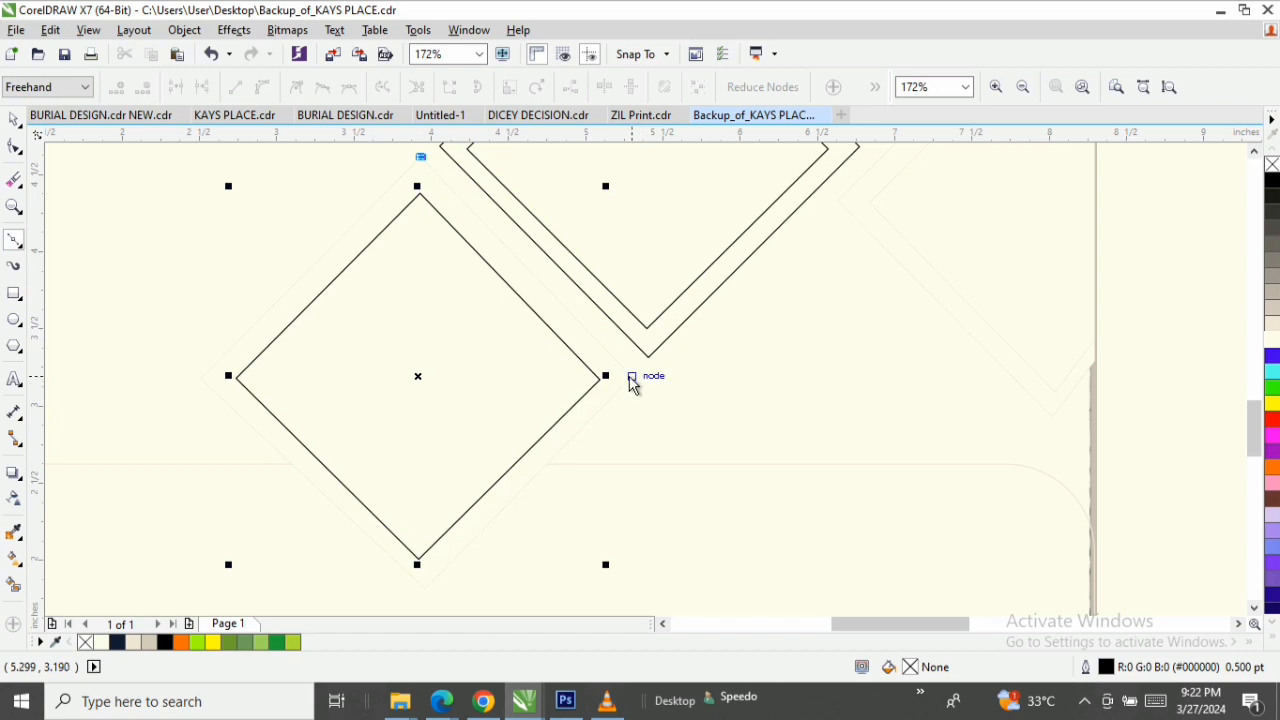
pyautogui.click(631, 378)
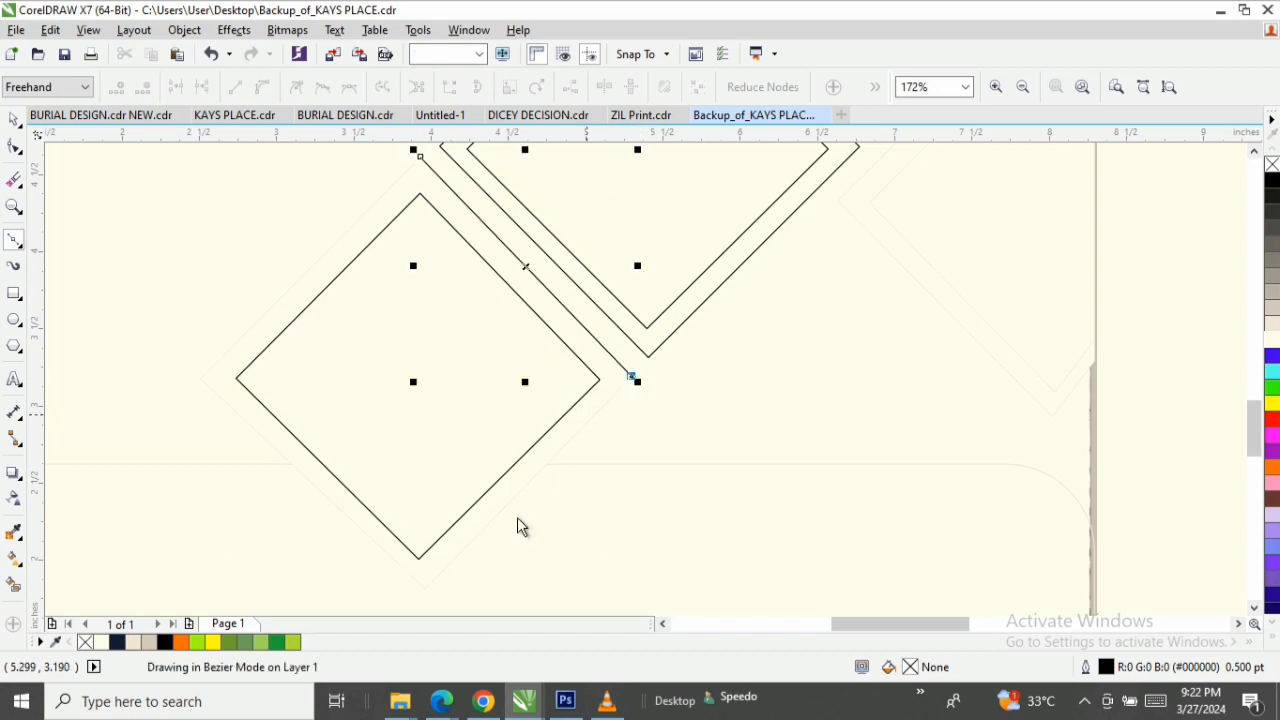
pyautogui.click(428, 591)
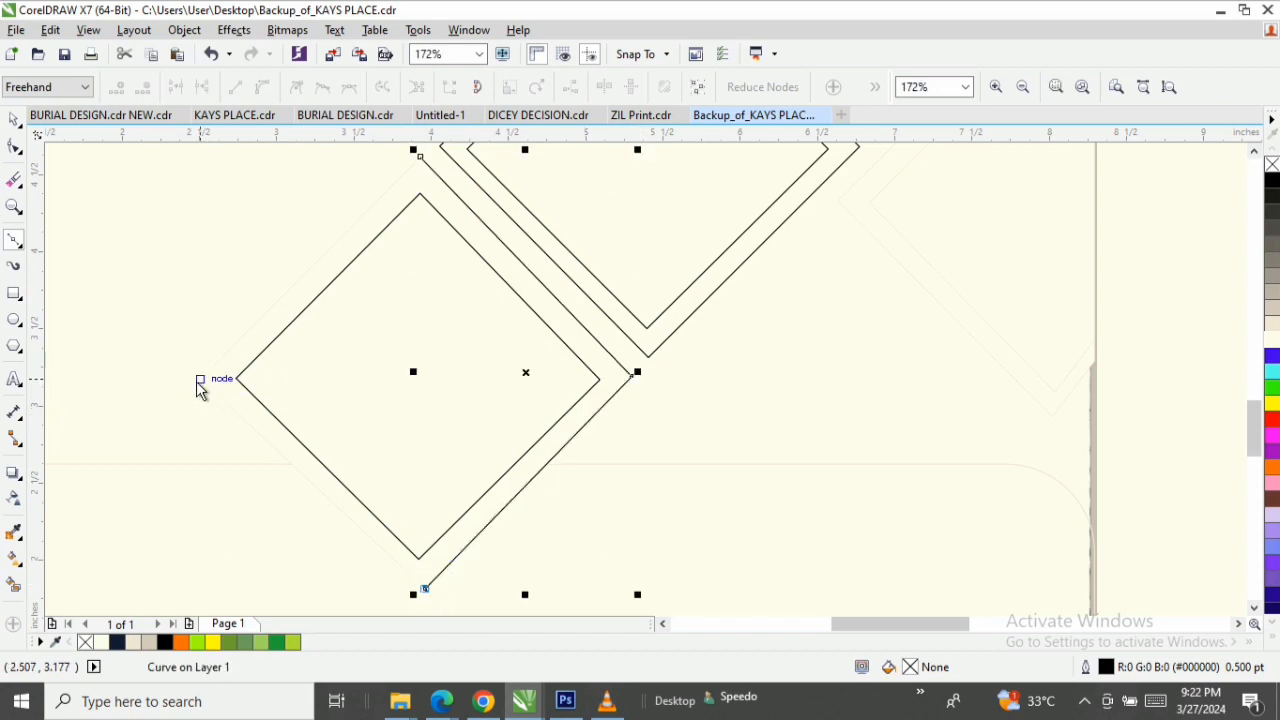
pyautogui.click(199, 380)
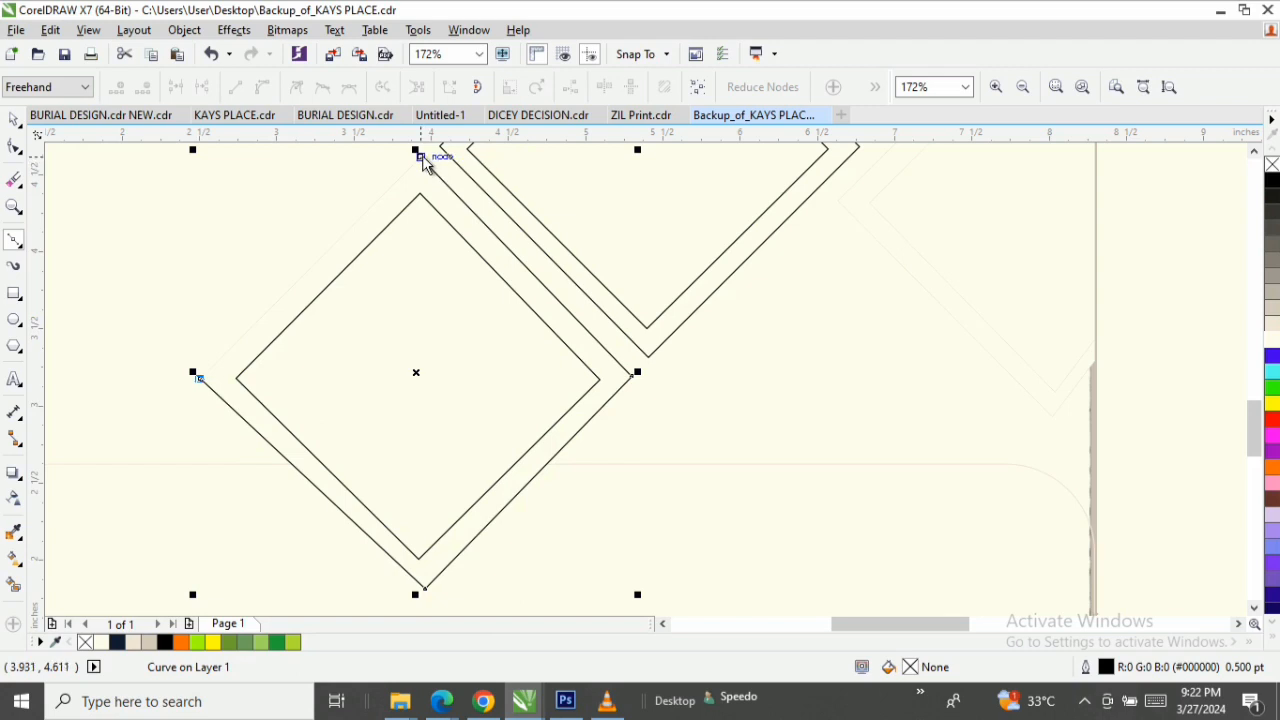
pyautogui.click(420, 157)
pyautogui.press('z')
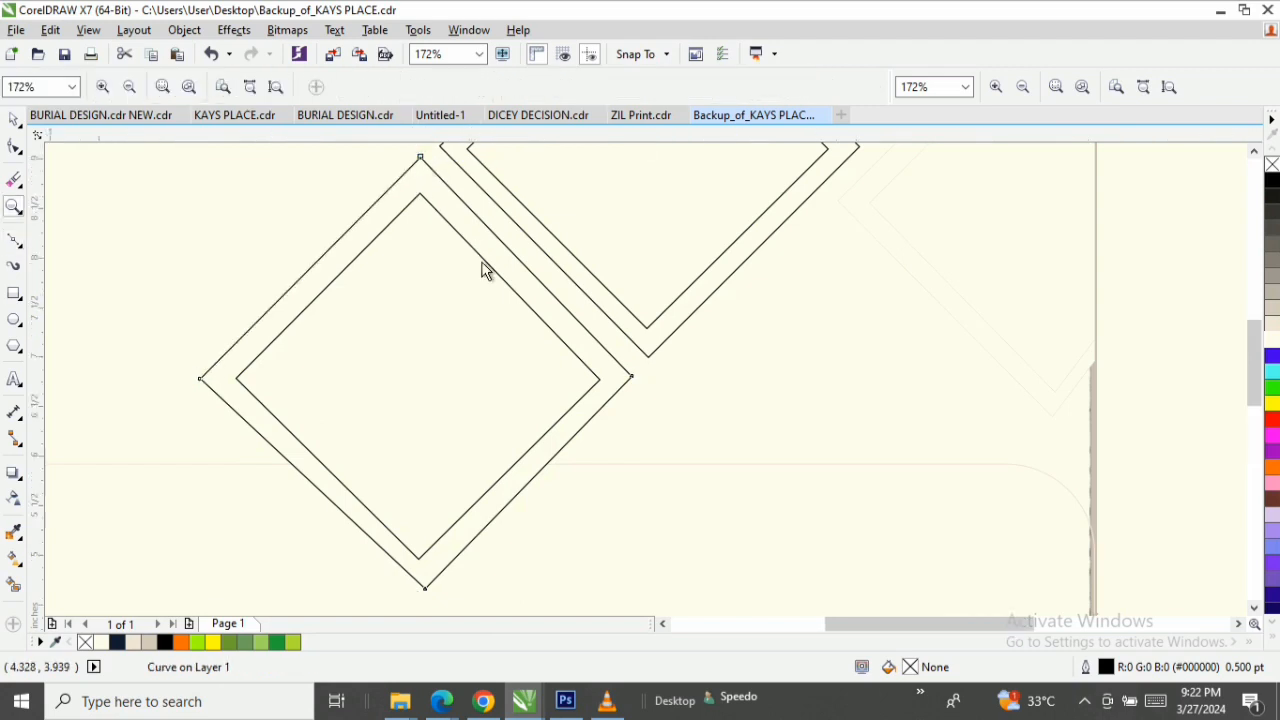
pyautogui.rightClick(481, 270)
pyautogui.rightClick(481, 263)
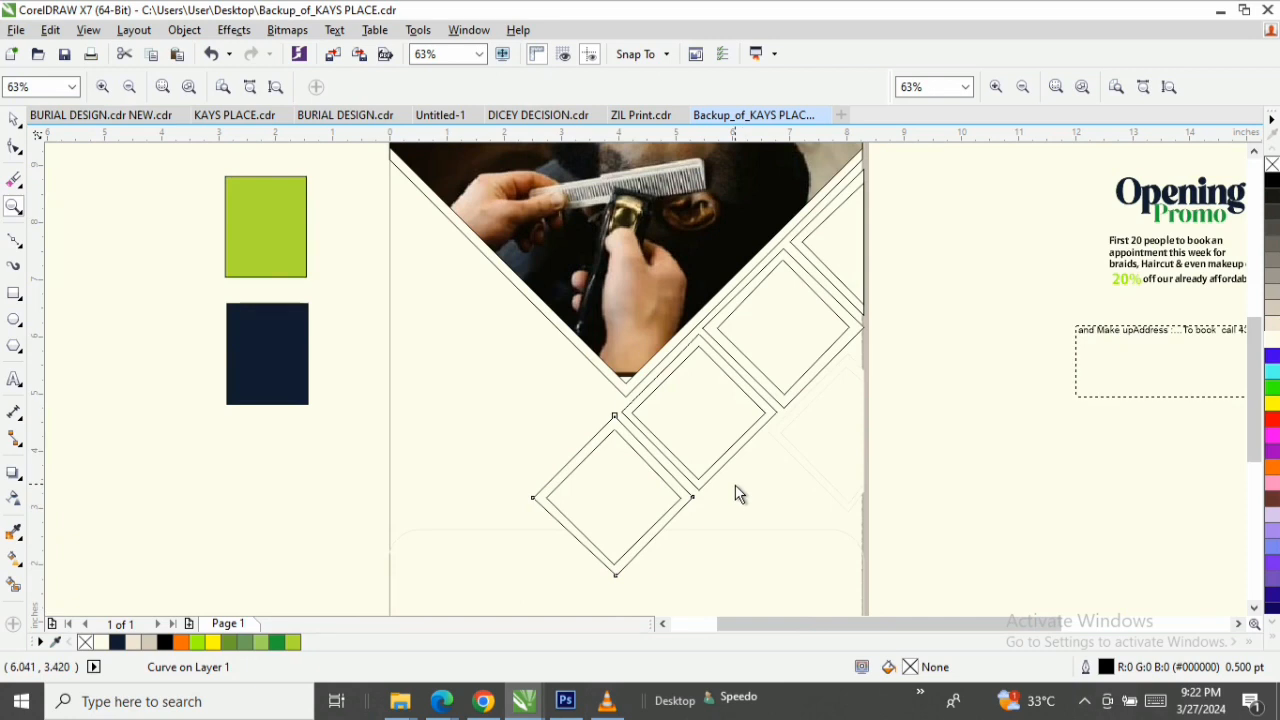
# Draw a closed Bézier diamond cut off by the page's right edge, below the first diamond pair, following the inner guide nodes.
pyautogui.press('space')
pyautogui.press('space')
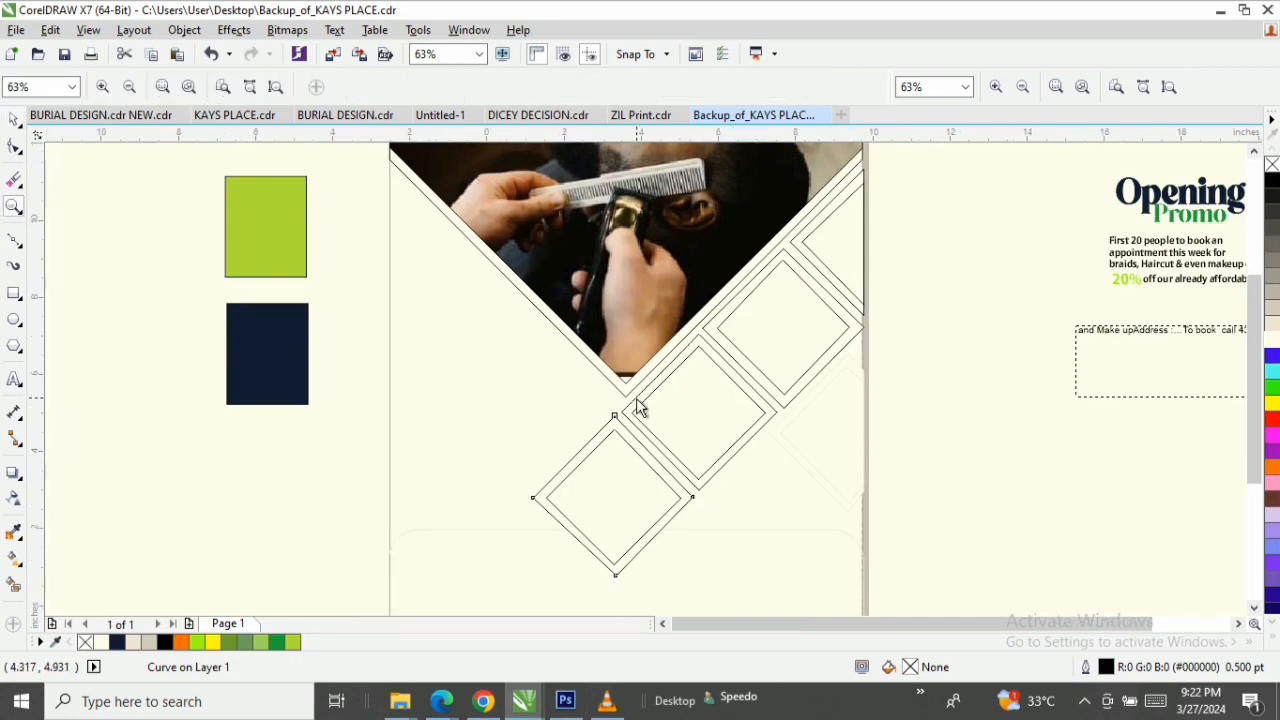
pyautogui.rightClick(640, 408)
pyautogui.moveTo(868, 368); pyautogui.dragTo(710, 525)
pyautogui.moveTo(828, 178); pyautogui.dragTo(522, 516)
pyautogui.press('space')
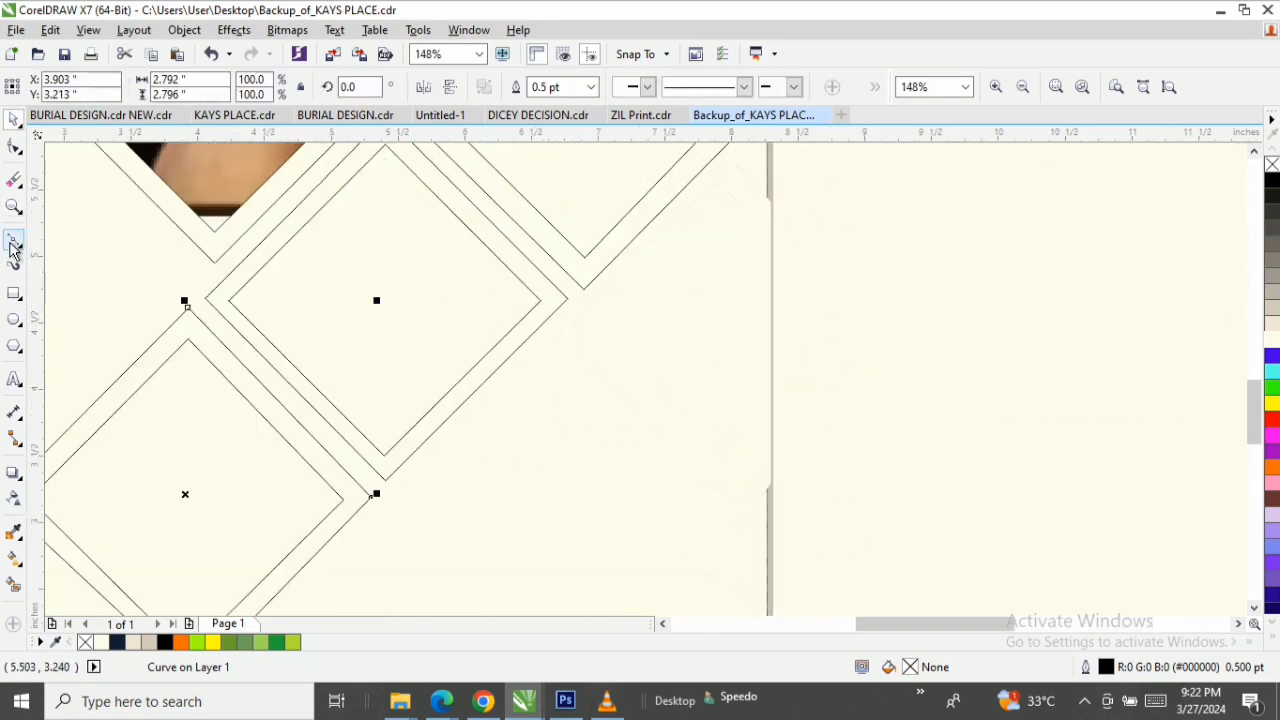
pyautogui.click(14, 240)
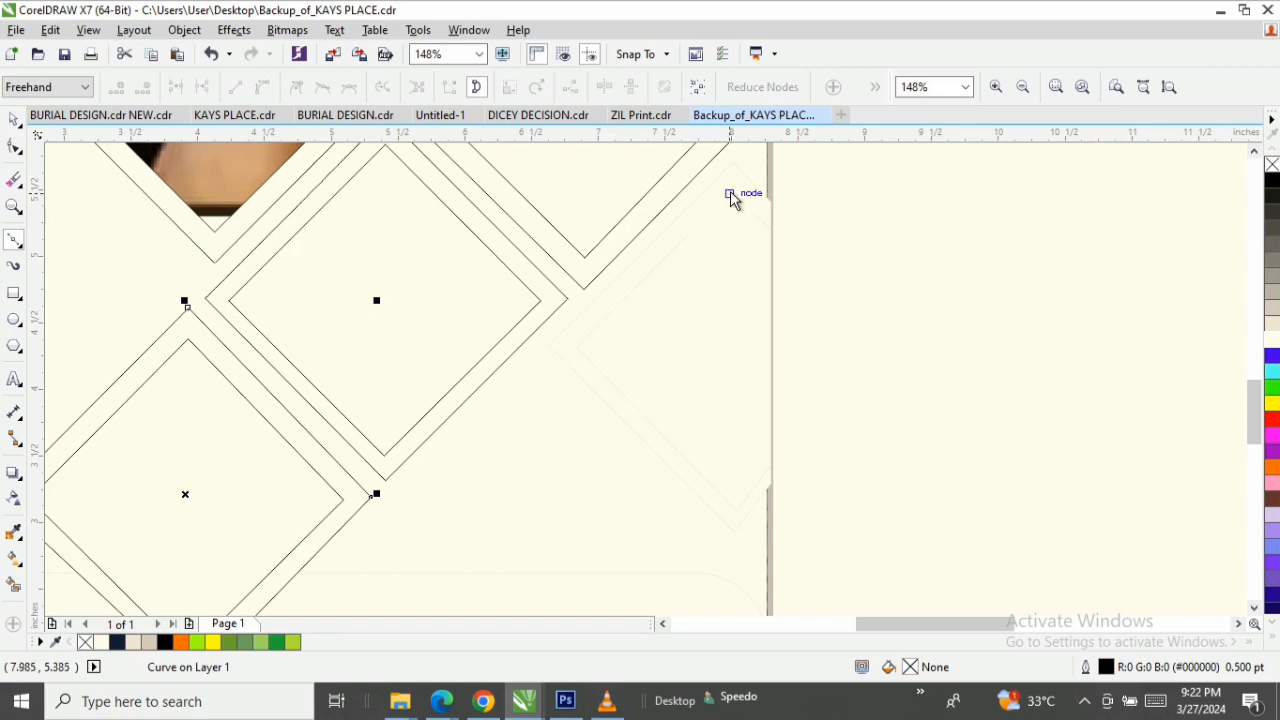
pyautogui.click(729, 195)
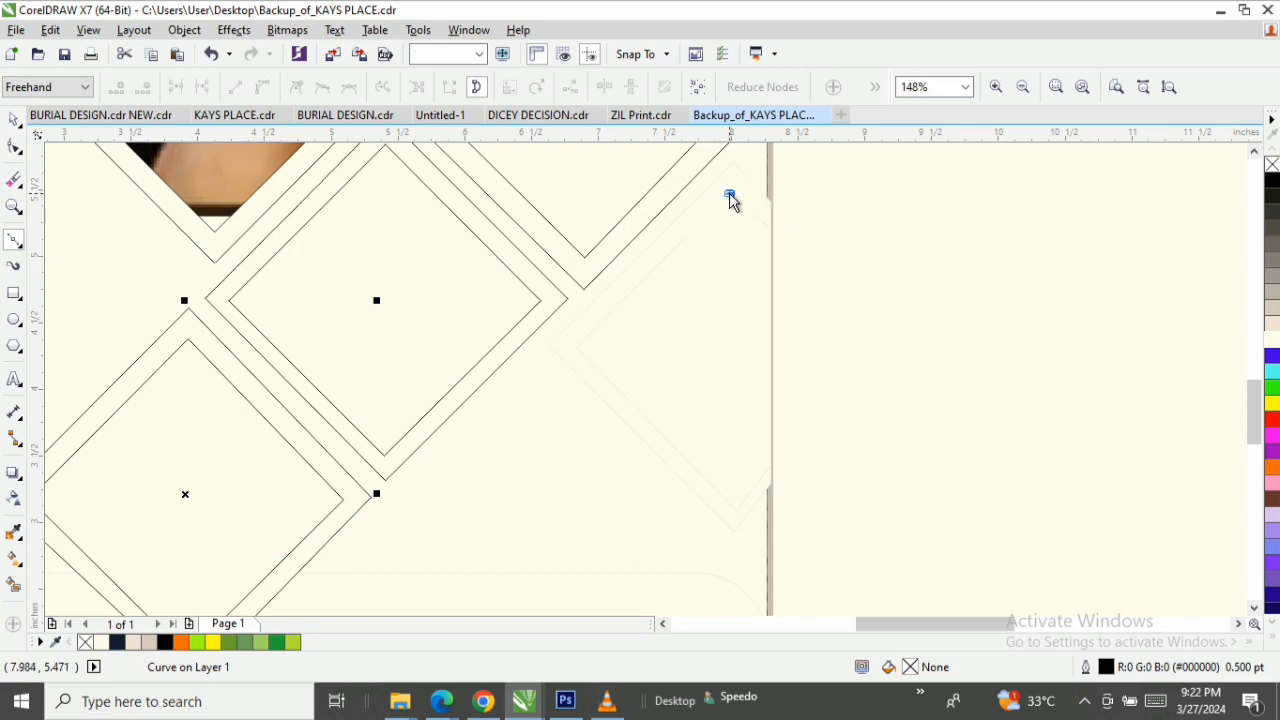
pyautogui.click(770, 232)
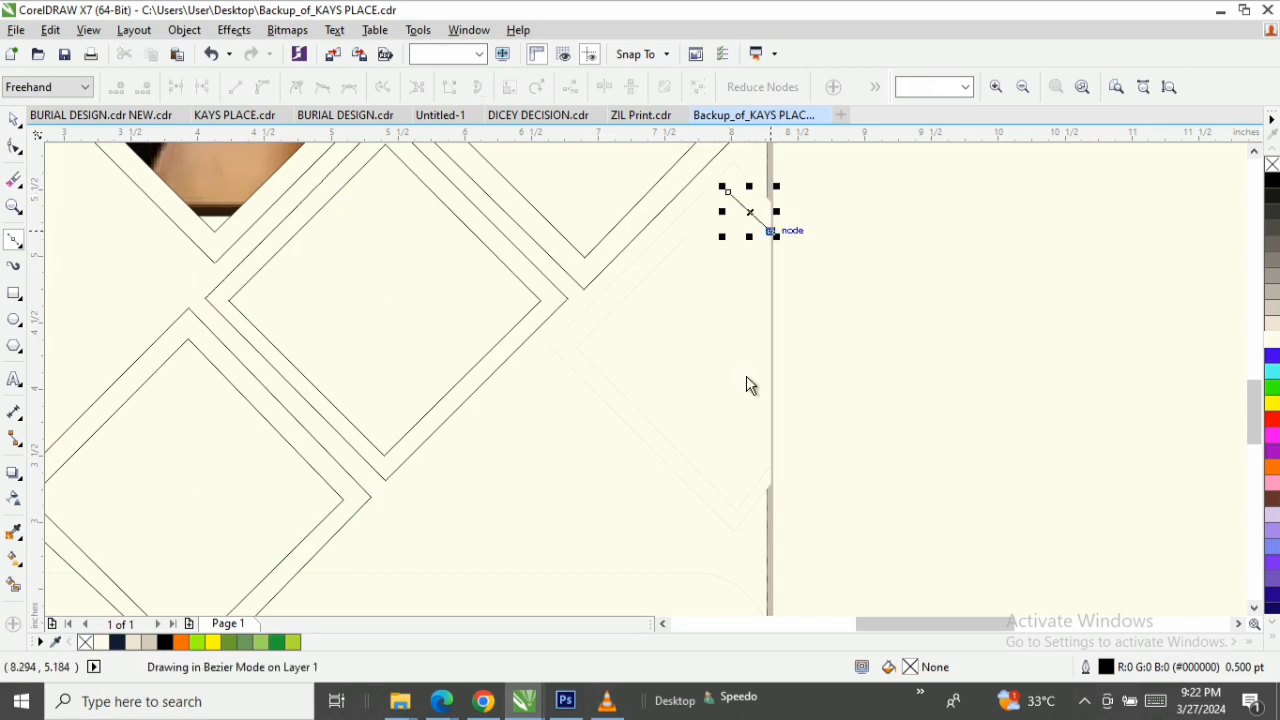
pyautogui.click(776, 467)
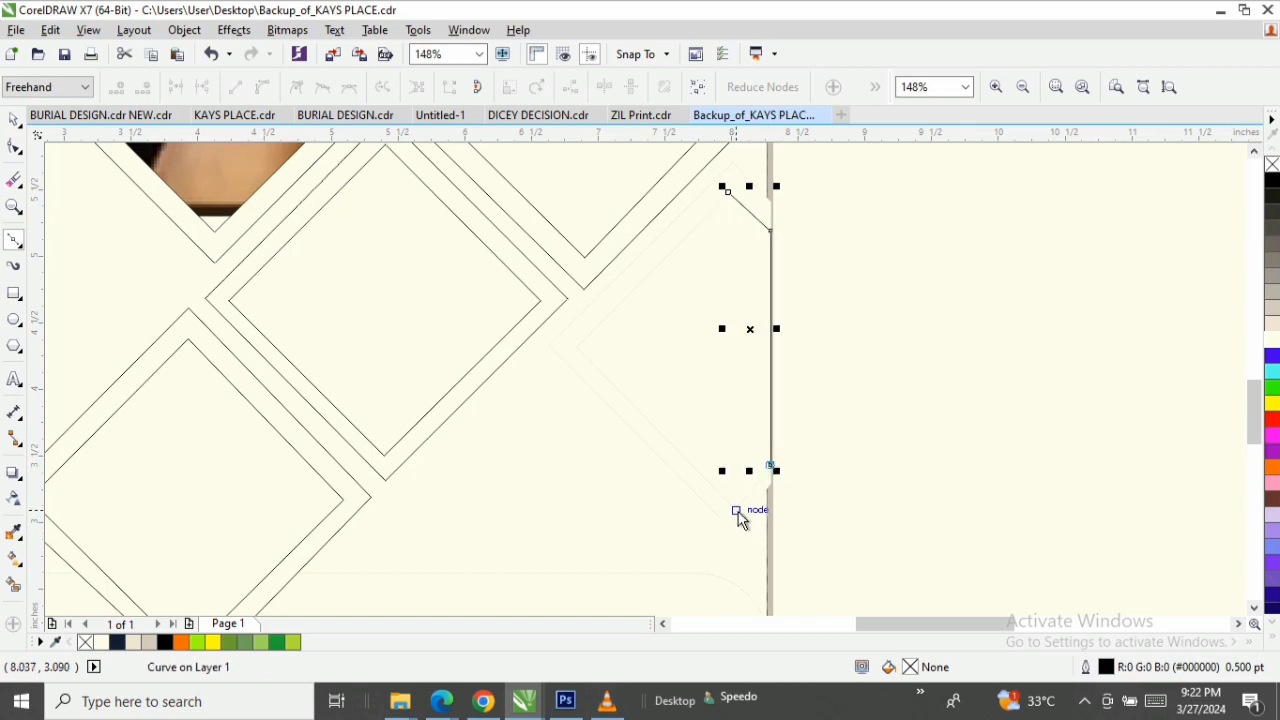
pyautogui.click(736, 511)
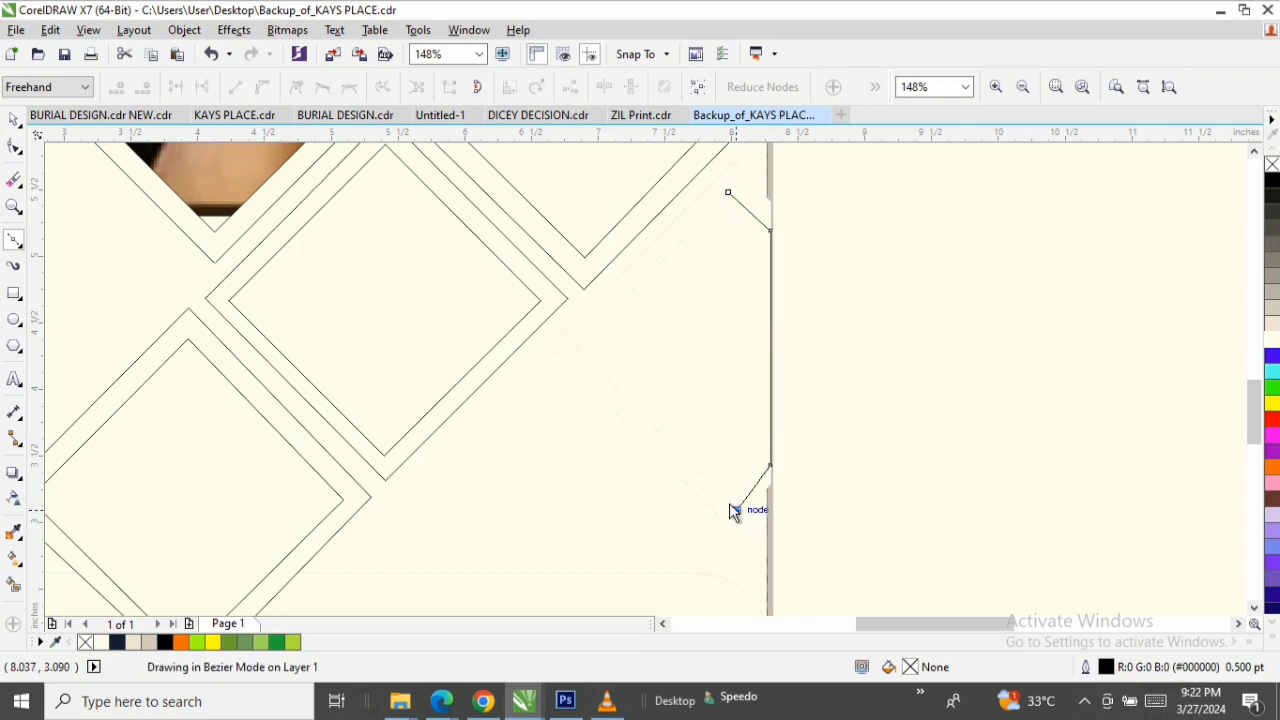
pyautogui.click(577, 350)
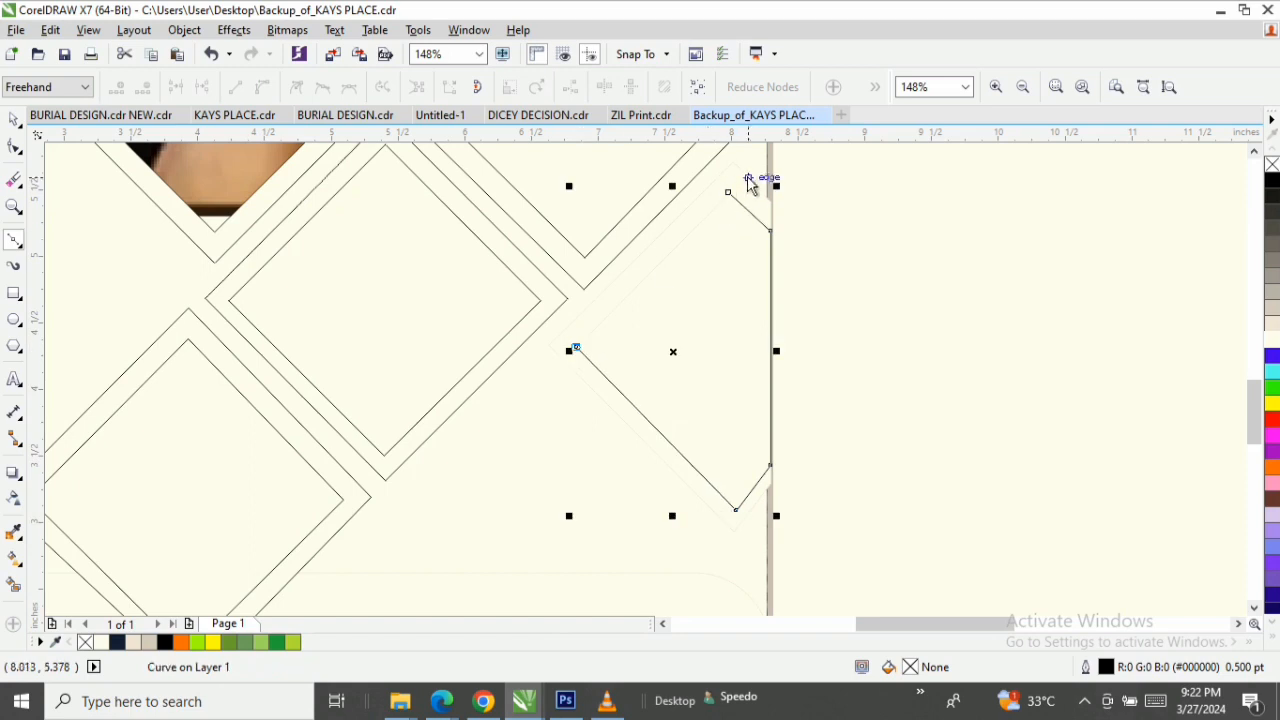
pyautogui.click(728, 193)
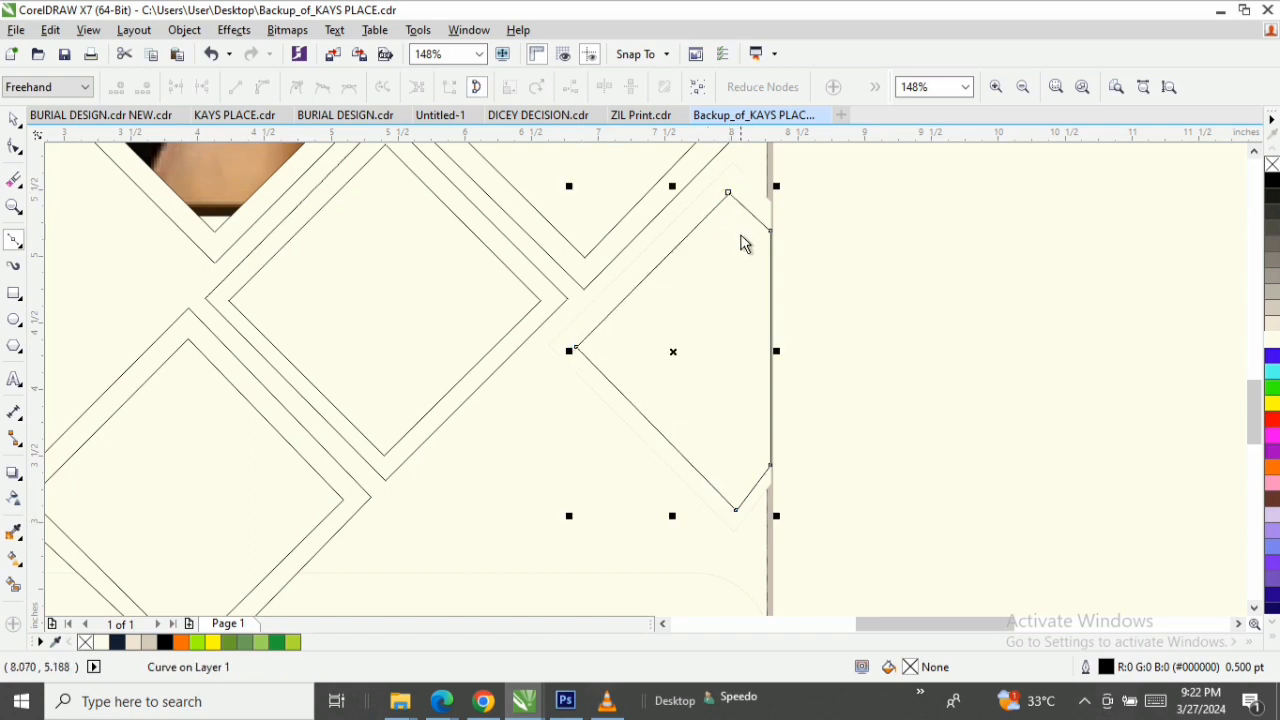
# Draw a larger closed Bézier outline about 1.66 by 2.78 inches around the cut-off diamond, following the outer guide nodes to the page's right edge.
pyautogui.press('space')
pyautogui.click(14, 240)
pyautogui.click(551, 352)
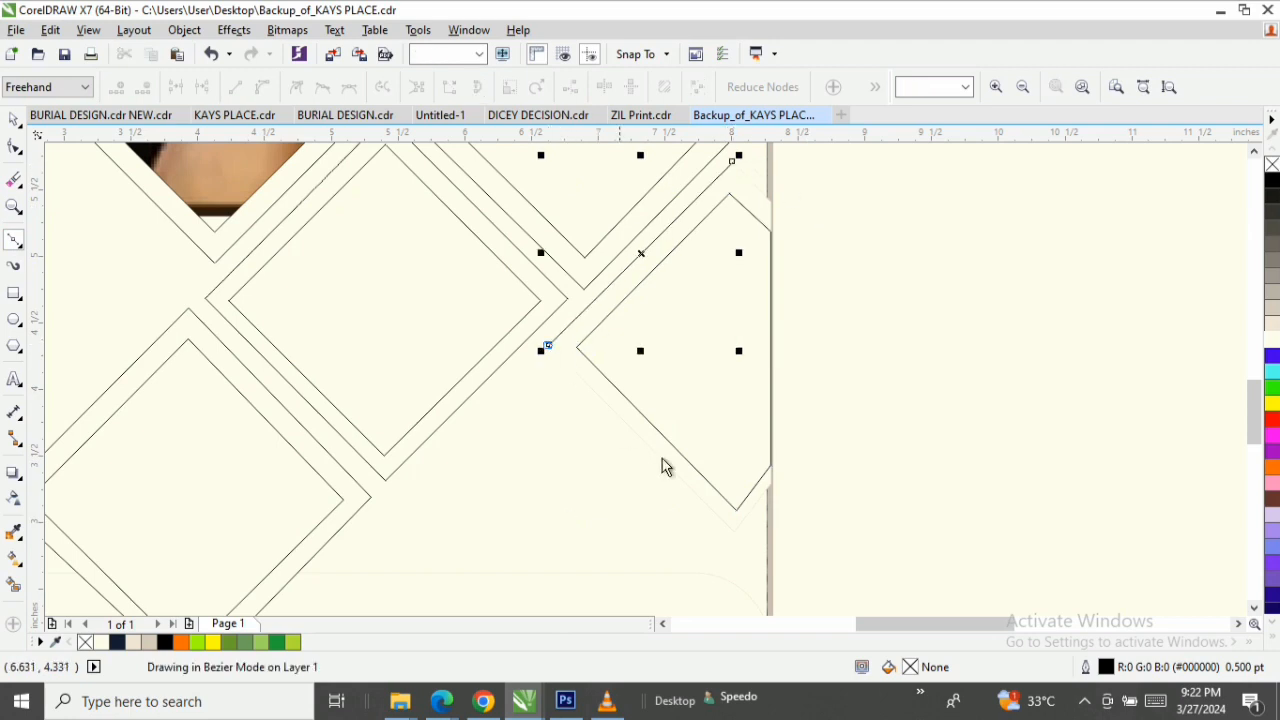
pyautogui.click(736, 534)
pyautogui.click(771, 485)
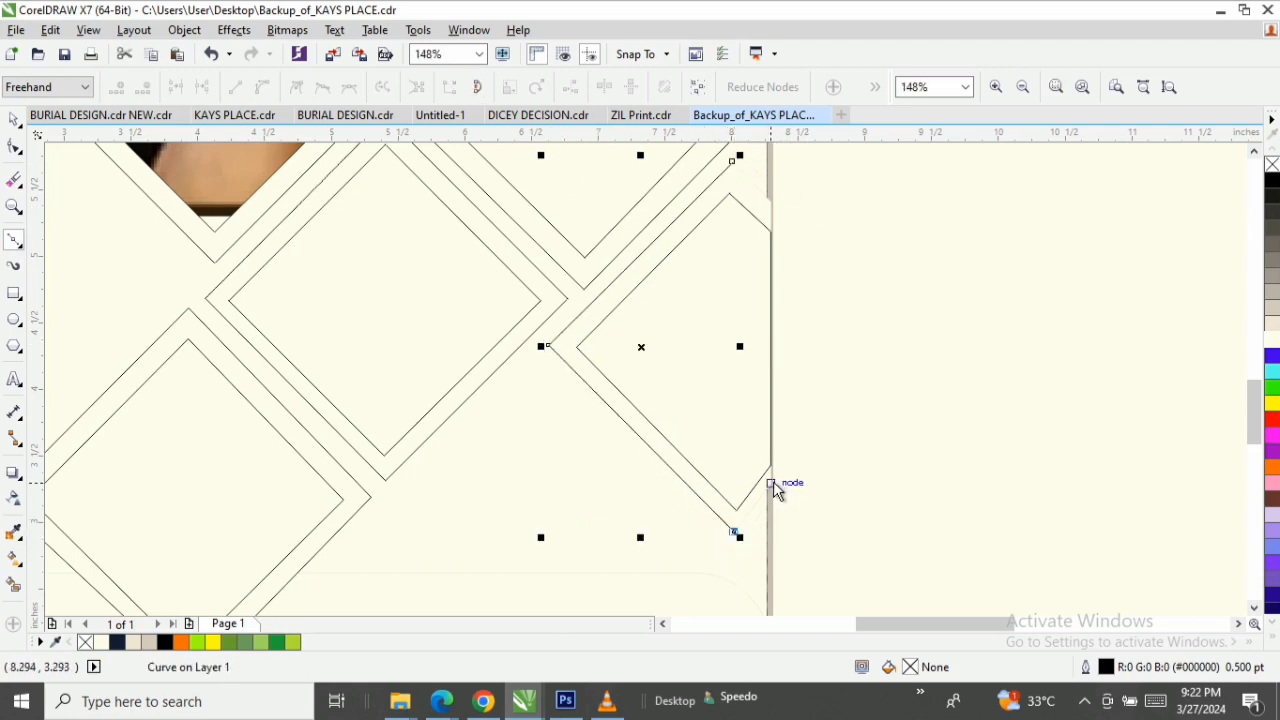
pyautogui.click(771, 485)
pyautogui.click(771, 203)
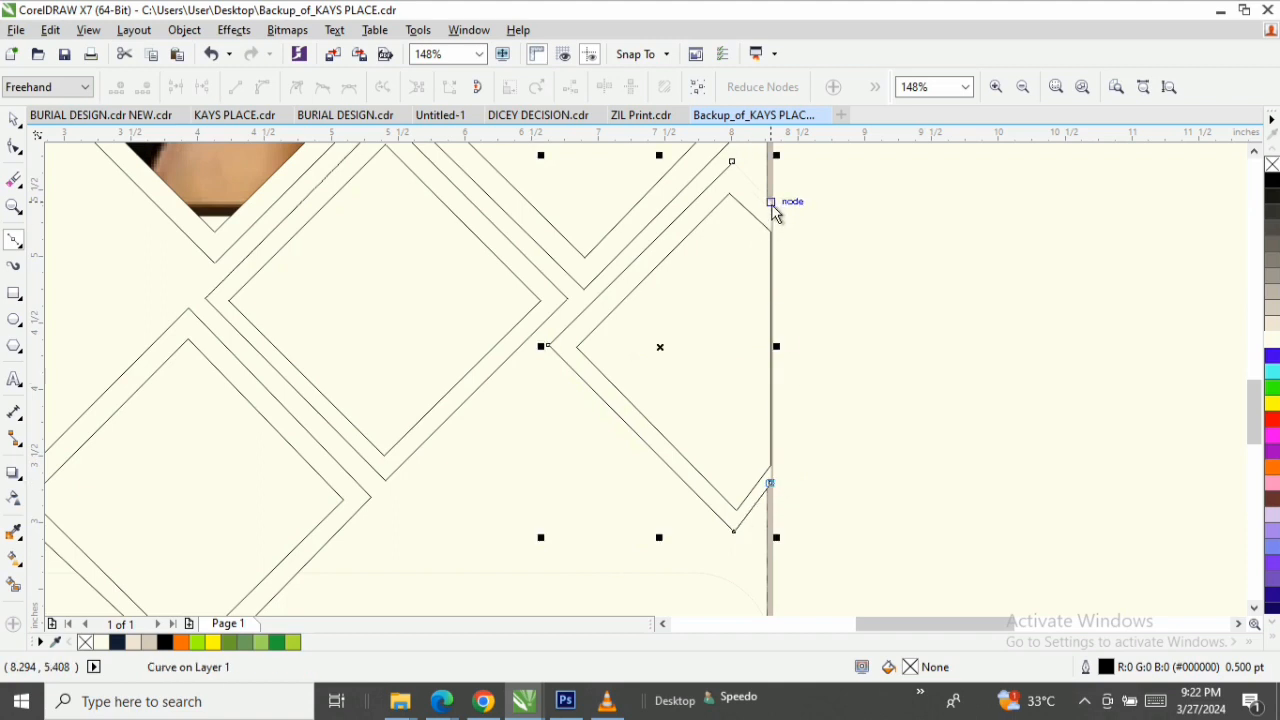
pyautogui.click(775, 206)
pyautogui.click(733, 163)
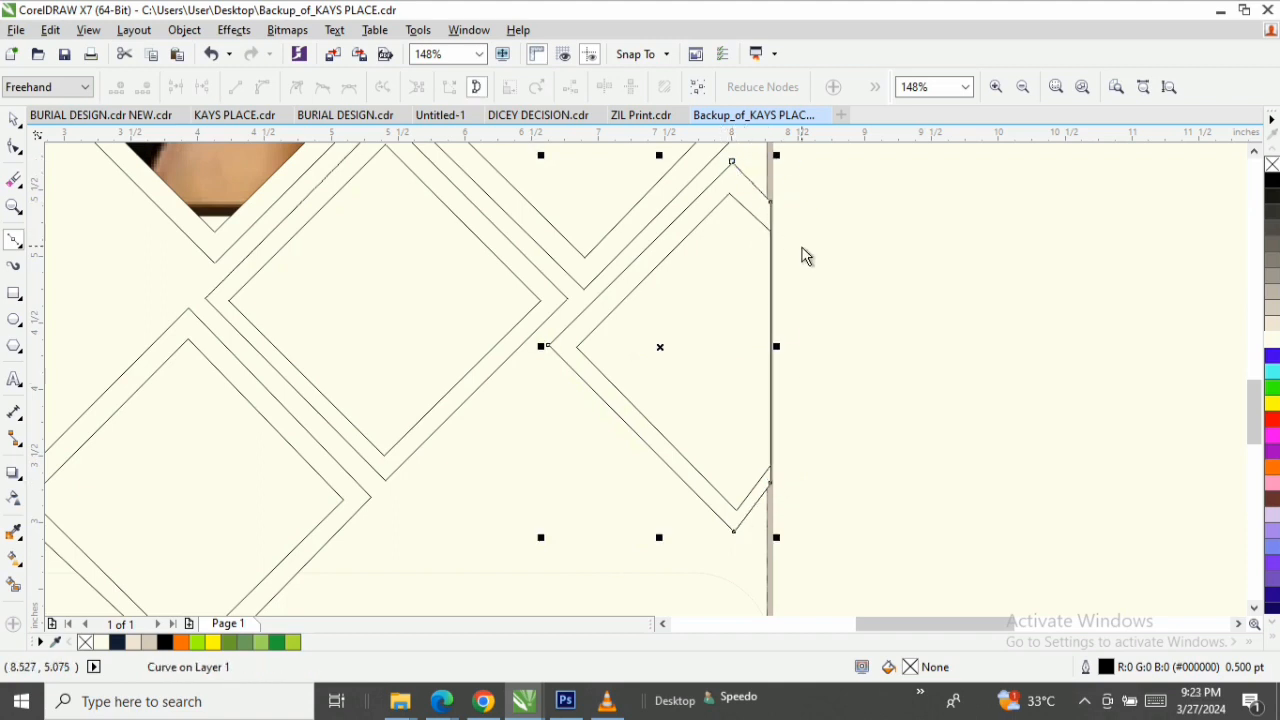
pyautogui.press('z')
pyautogui.scroll(-1, 687, 300)
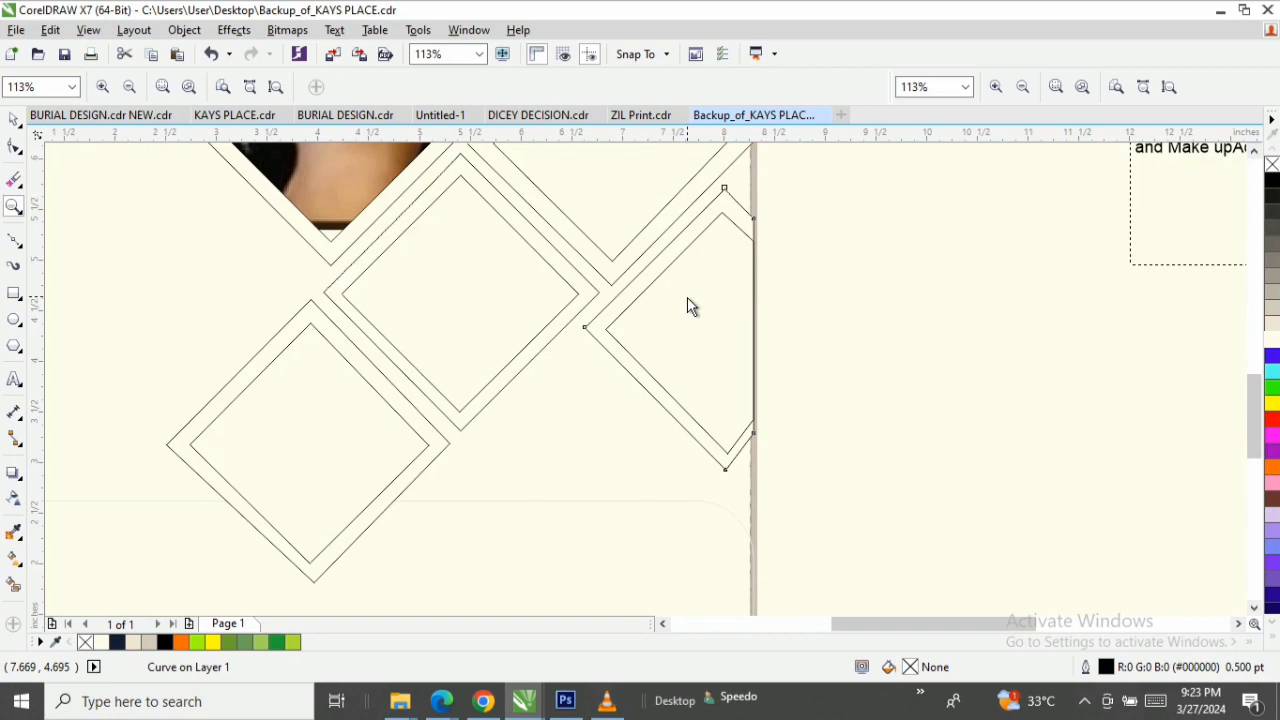
pyautogui.scroll(-4, 687, 297)
pyautogui.press('space')
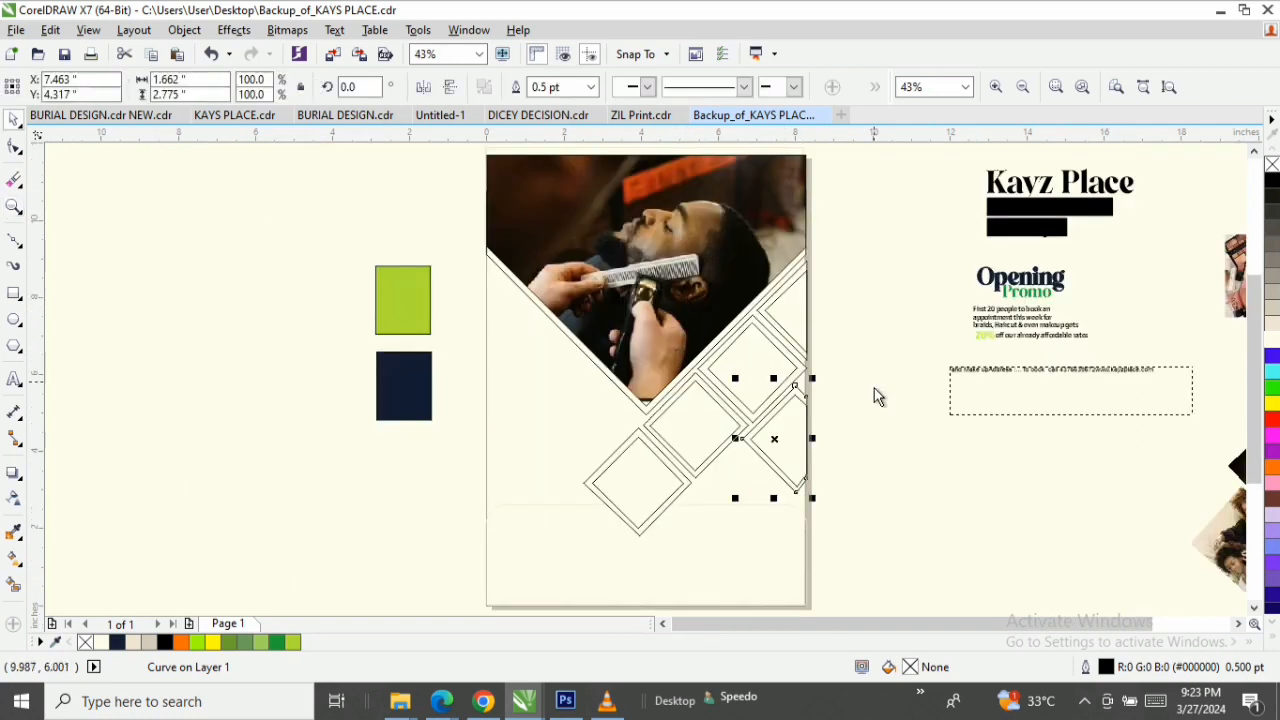
# Examine the nodes and sizes of the inner and outer outlines of the lowest diamond pair.
pyautogui.click(623, 482)
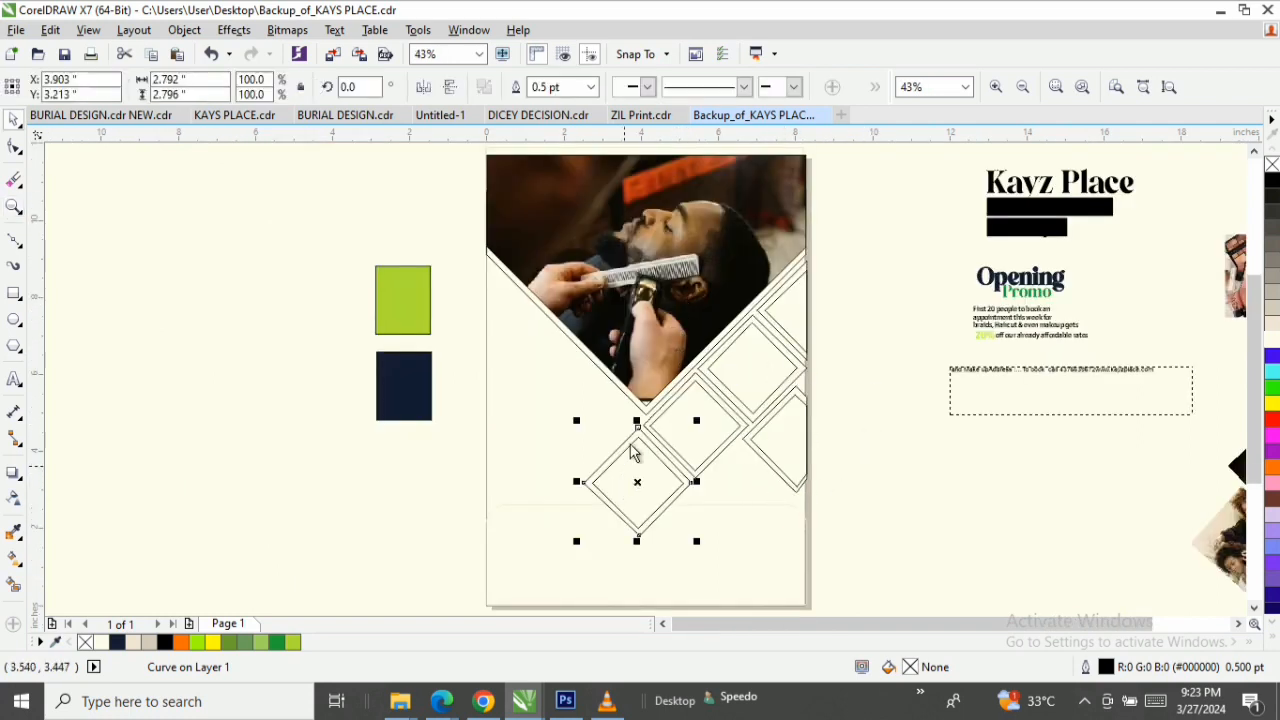
pyautogui.press('F2')
pyautogui.moveTo(564, 427); pyautogui.dragTo(769, 557)
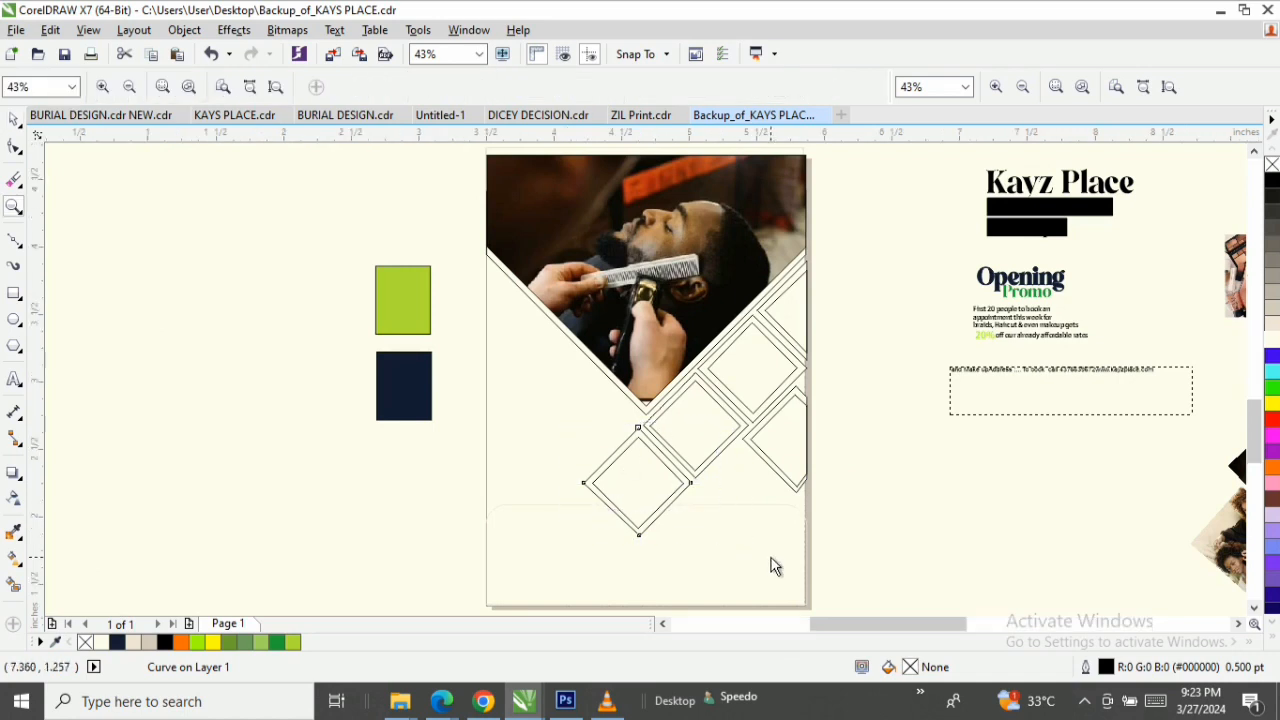
pyautogui.click(572, 225)
pyautogui.press('space')
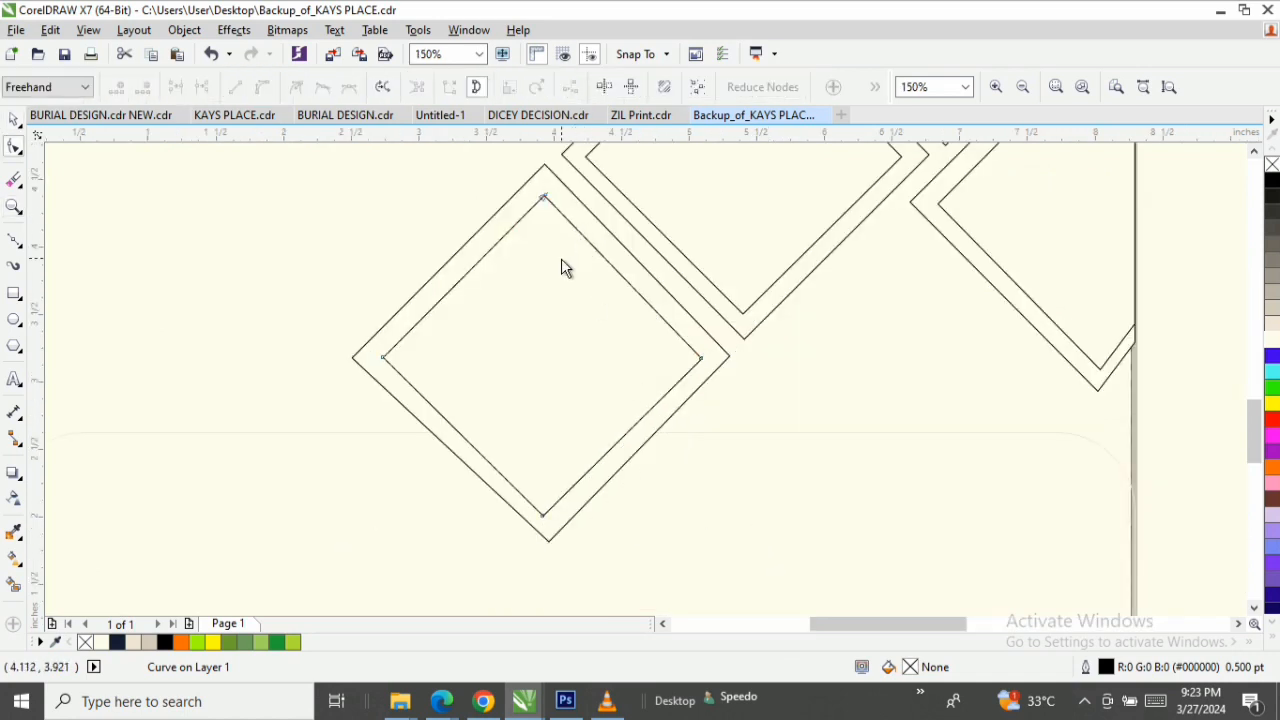
pyautogui.press('space')
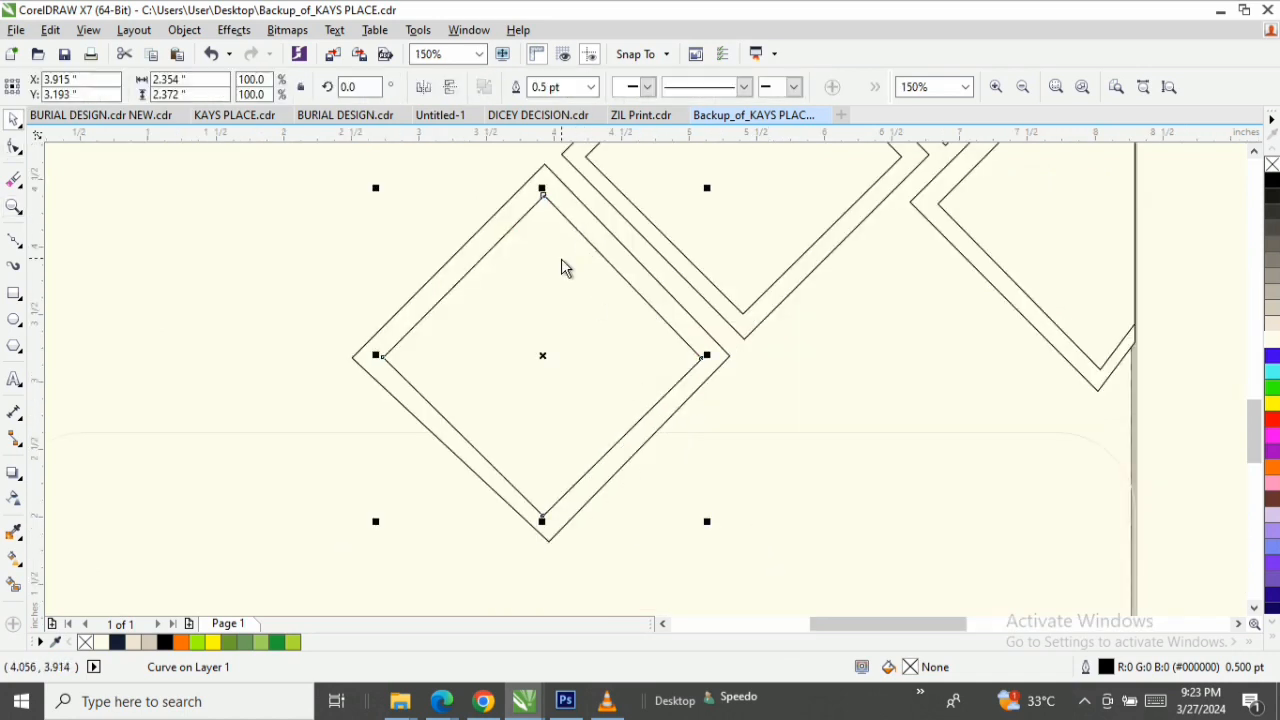
pyautogui.press('F2')
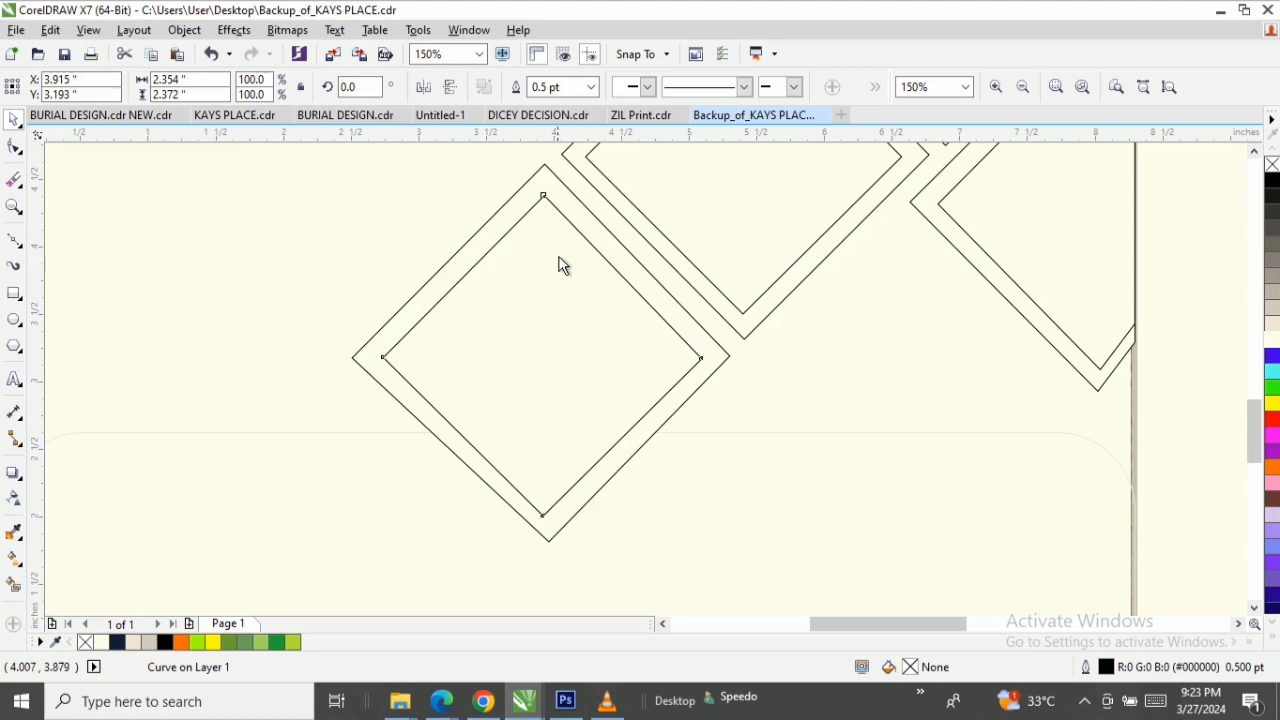
# Examine the nodes and sizes of the triangular frame at the page's right edge and the two diamond pairs below it.
pyautogui.rightClick(561, 258)
pyautogui.moveTo(869, 257); pyautogui.dragTo(560, 523)
pyautogui.click(774, 223)
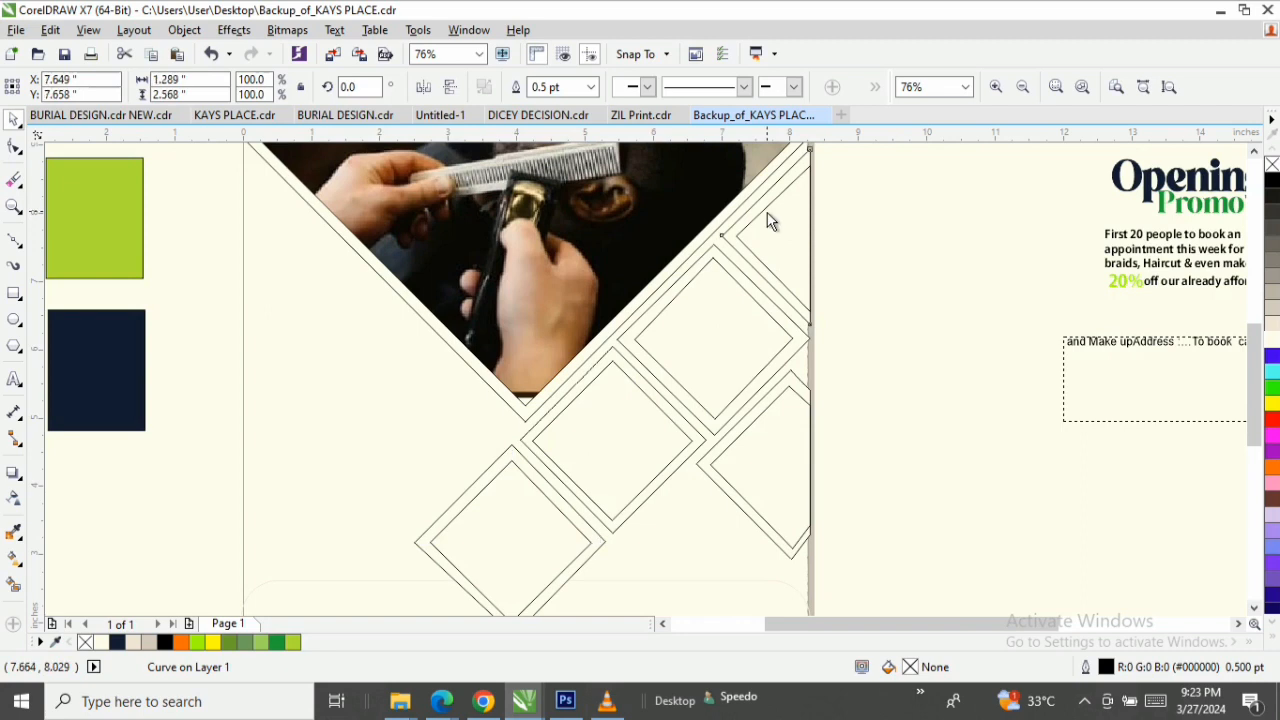
pyautogui.press('space')
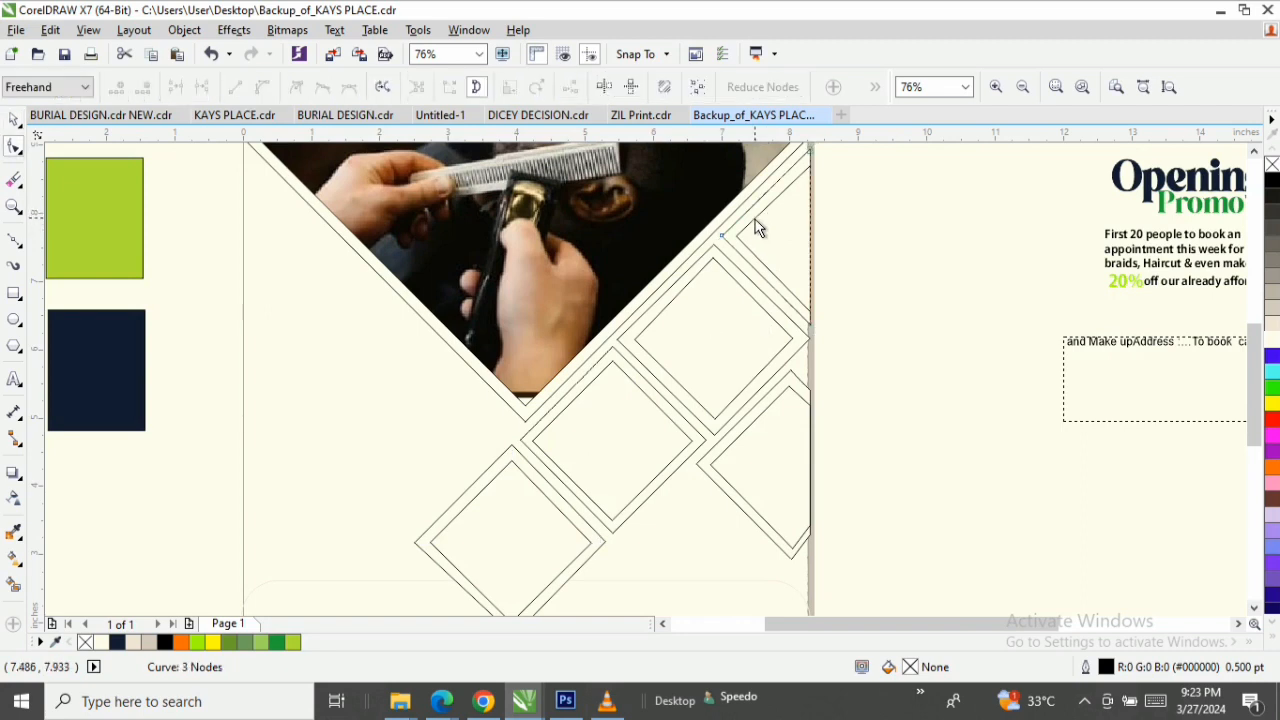
pyautogui.press('space')
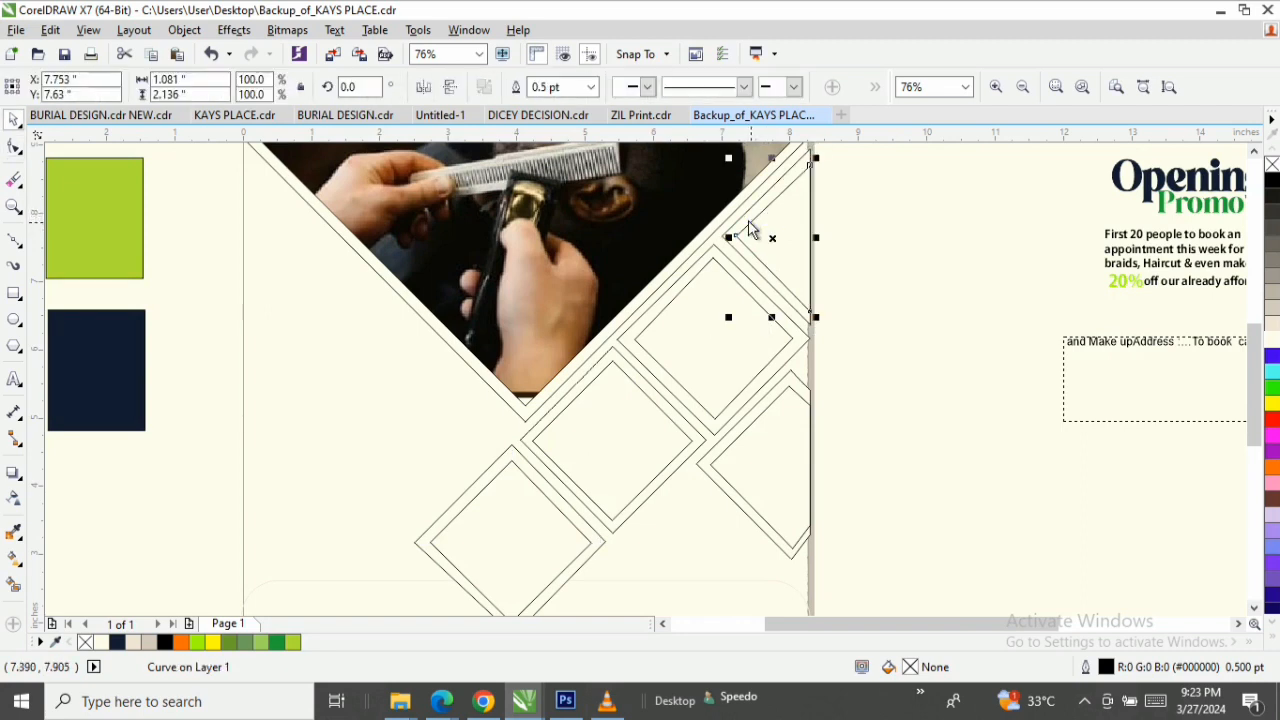
pyautogui.press('space')
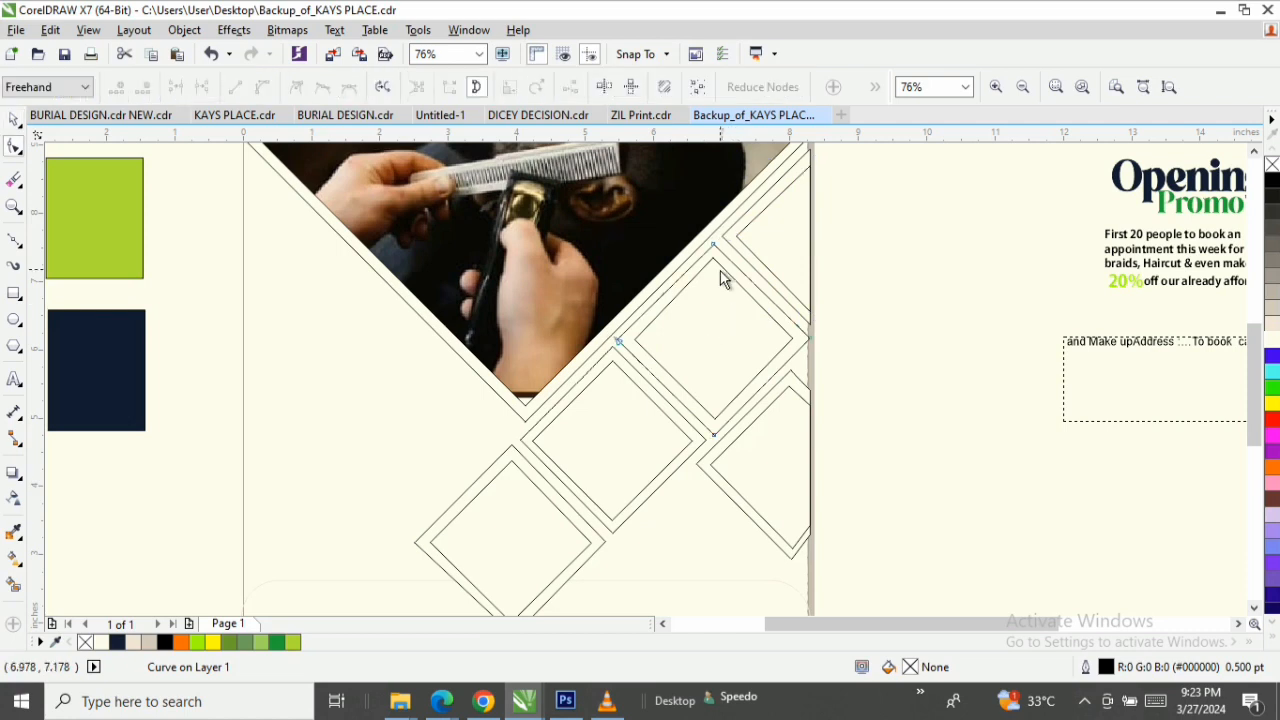
pyautogui.press('space')
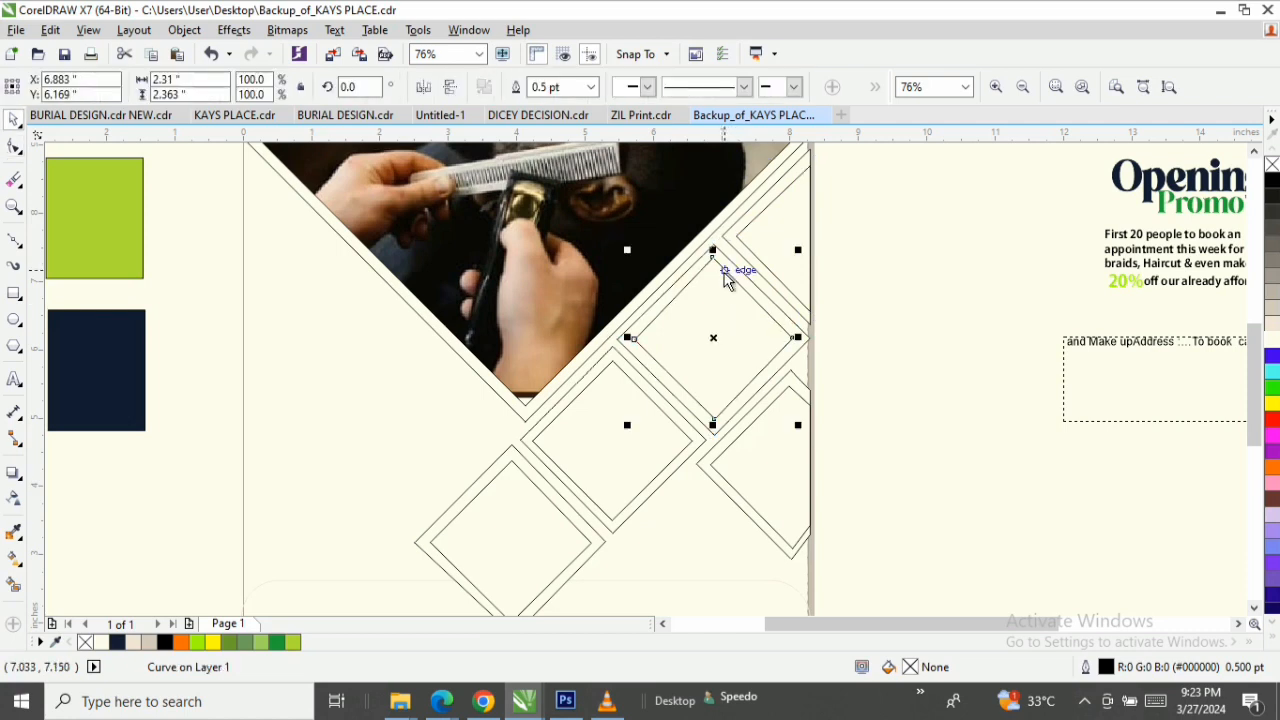
pyautogui.click(600, 405)
pyautogui.press('space')
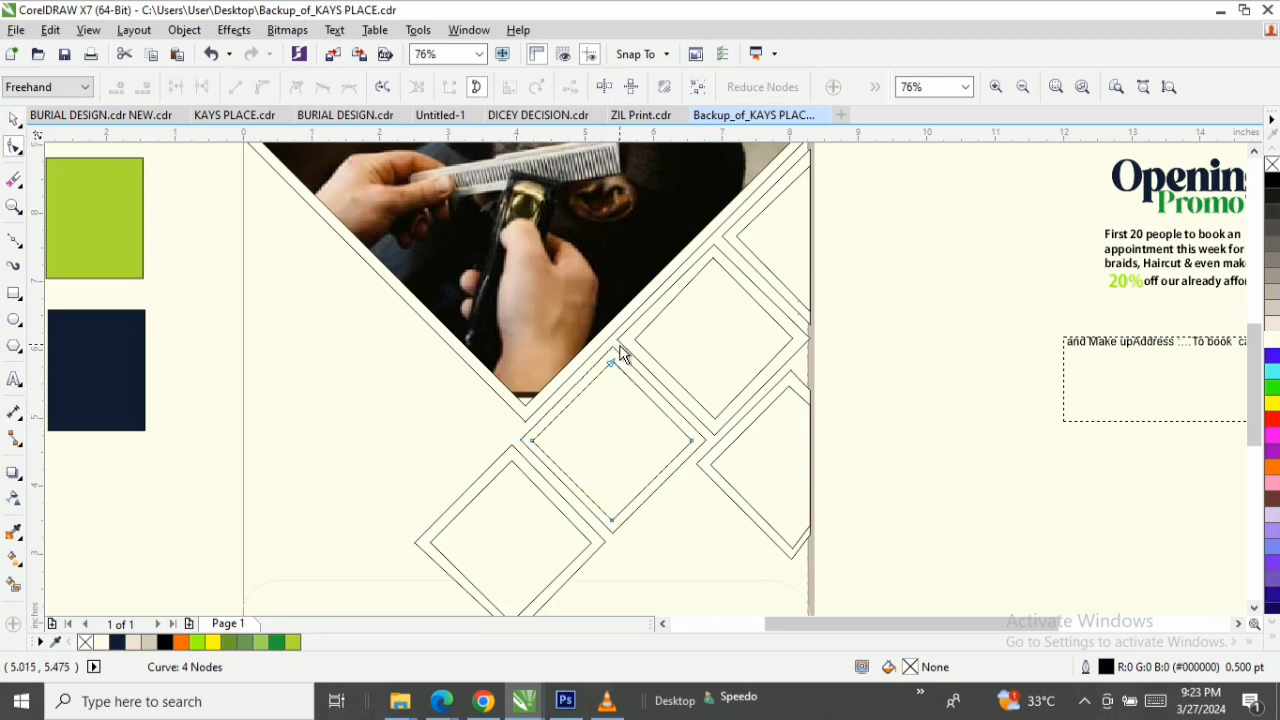
pyautogui.press('space')
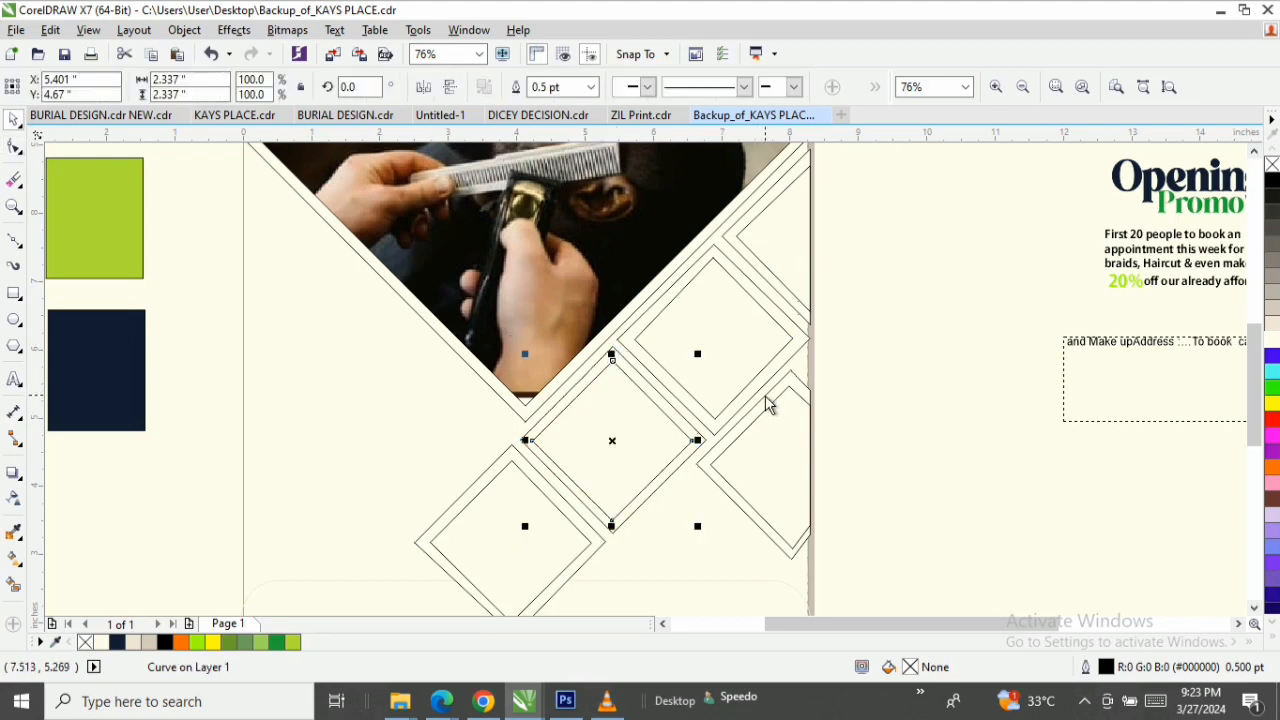
# Place the hair-braiding photo from beside the page inside the lowest inner diamond as a PowerClip.
pyautogui.press('z')
pyautogui.hotkey('shift', 'F4')
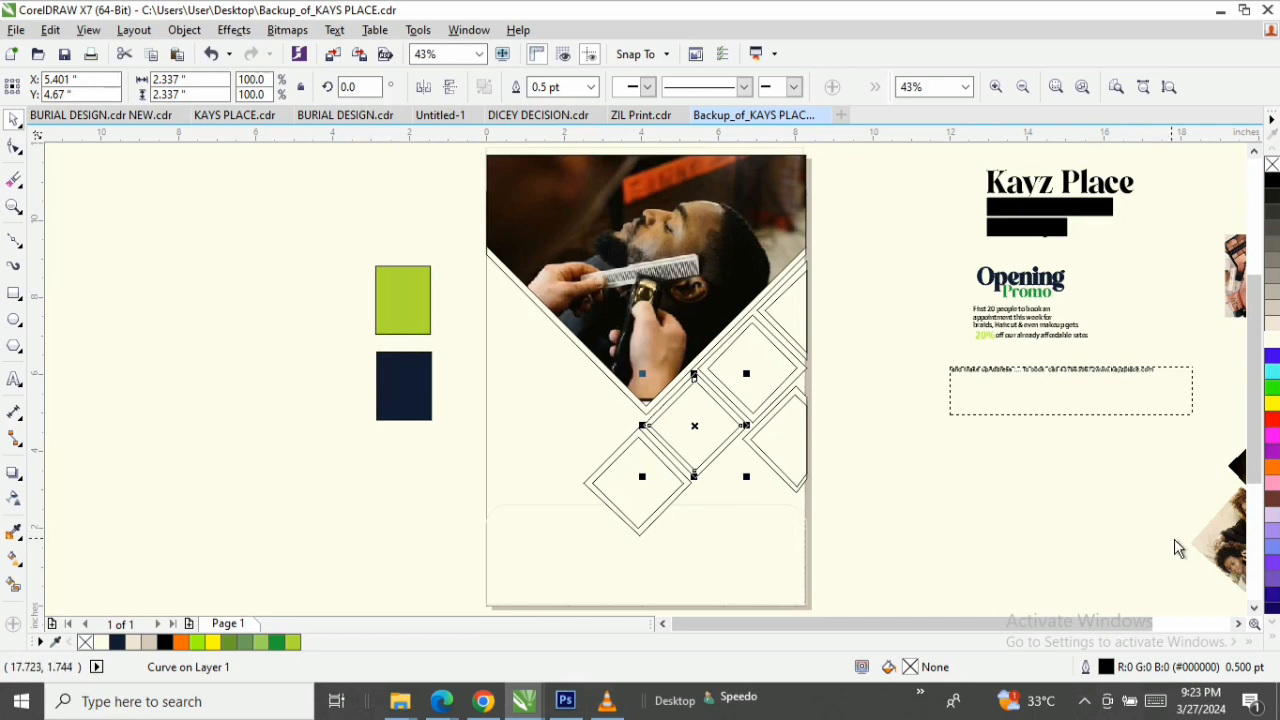
pyautogui.moveTo(1246, 545); pyautogui.dragTo(632, 489)
pyautogui.click(676, 548)
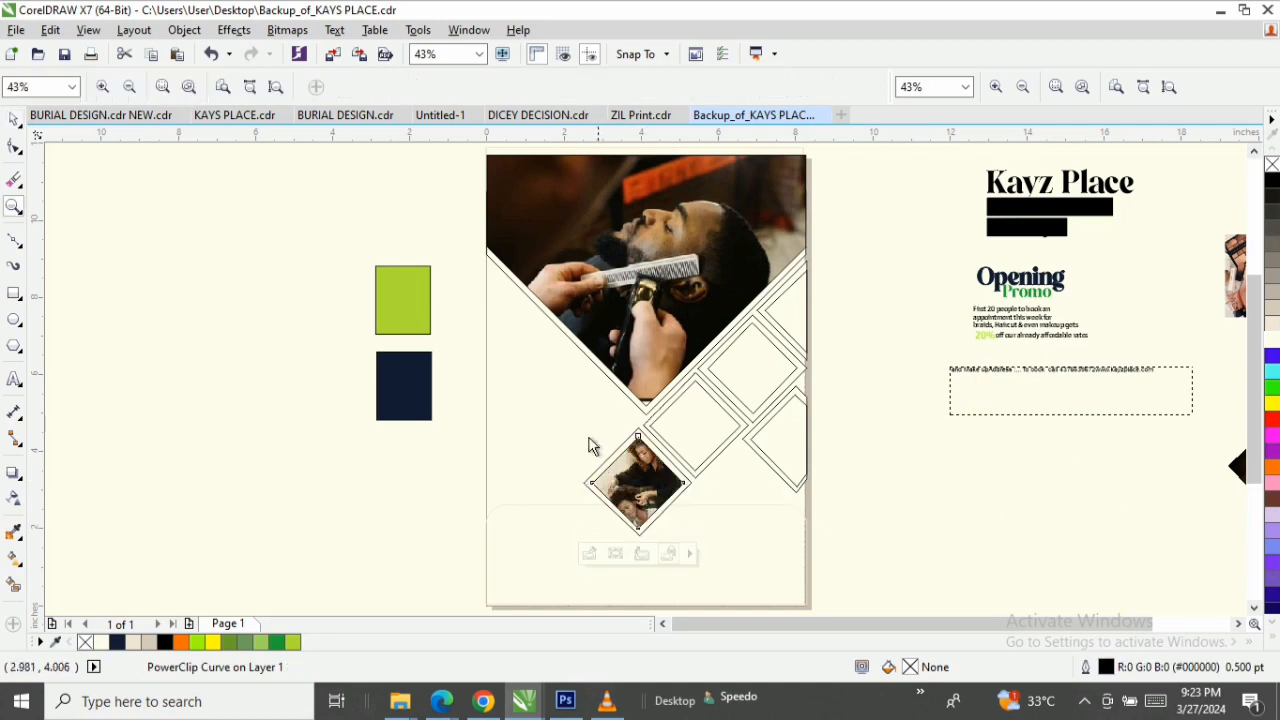
# Scale the hair-braiding photo inside the lowest diamond to about 2.55 by 2.55 inches (23.1%) and finish editing the PowerClip.
pyautogui.scroll(4, 676, 540)
pyautogui.press('space')
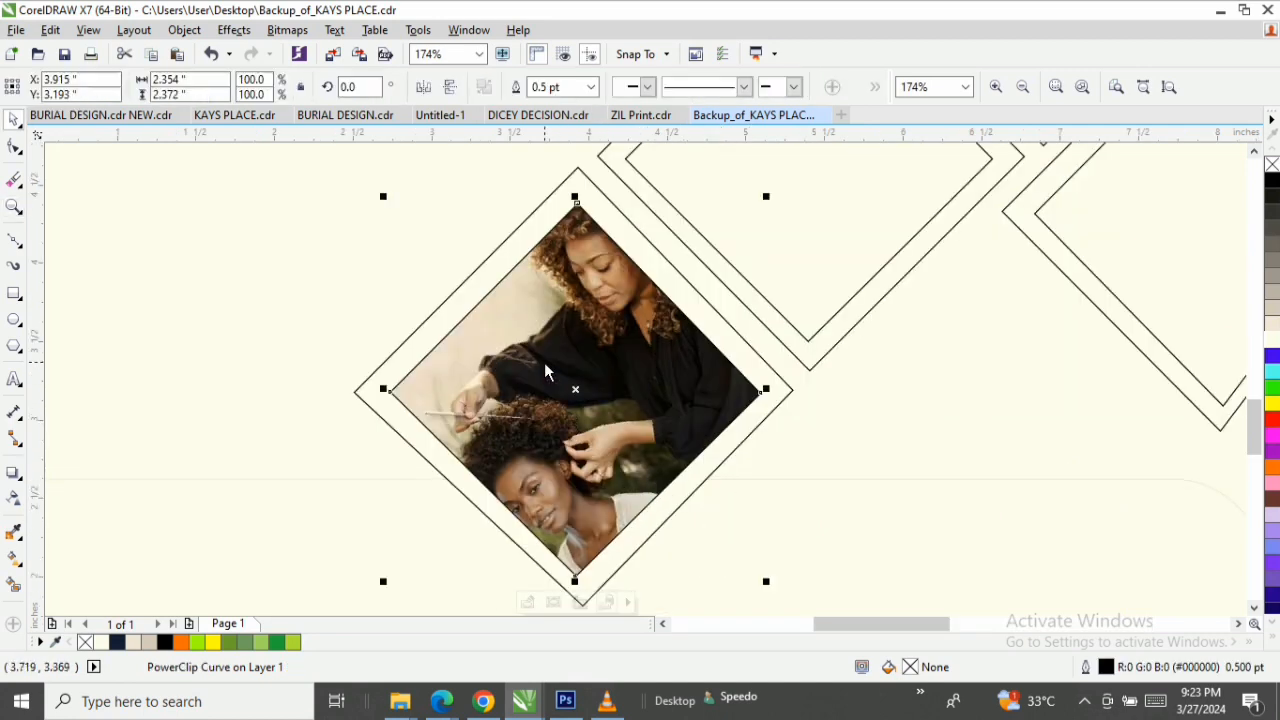
pyautogui.doubleClick(544, 371)
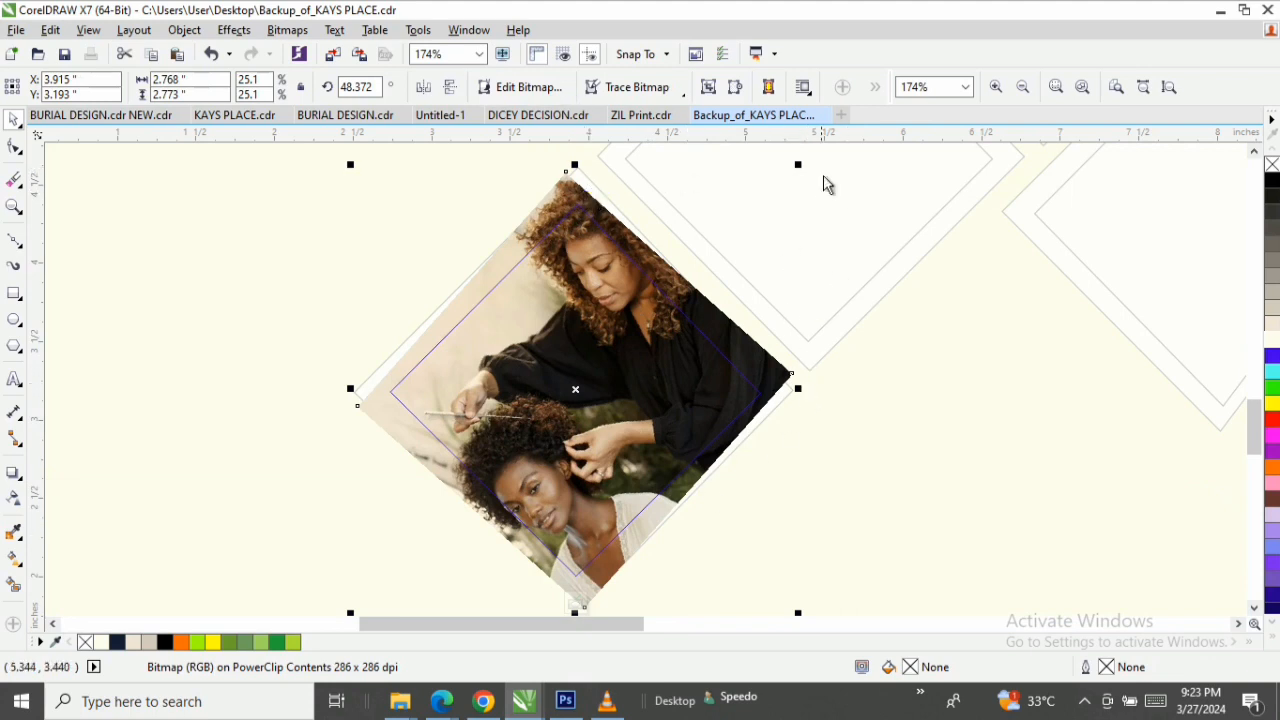
pyautogui.moveTo(799, 167); pyautogui.dragTo(798, 195)
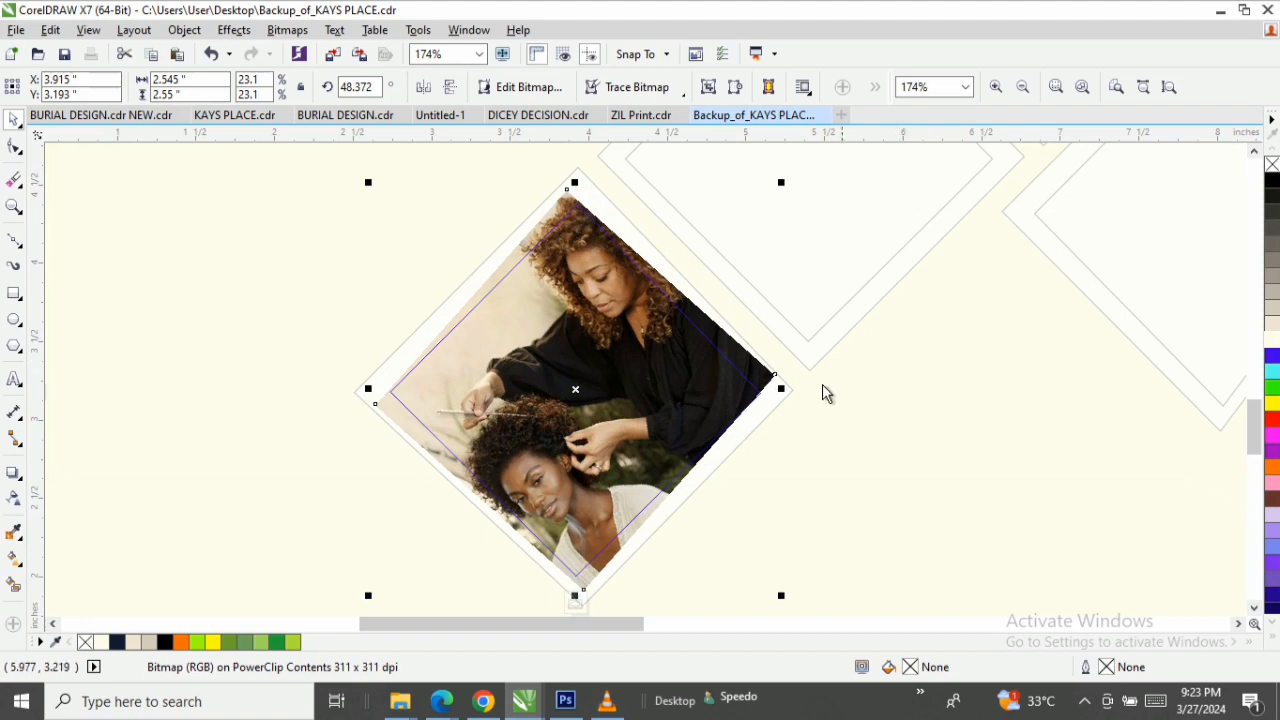
pyautogui.keyDown('ctrl'); pyautogui.click(940, 379); pyautogui.keyUp('ctrl')
# Place the photo of the woman with the hair-oil bottle inside the second-lowest inner diamond as a PowerClip.
pyautogui.press('F3')
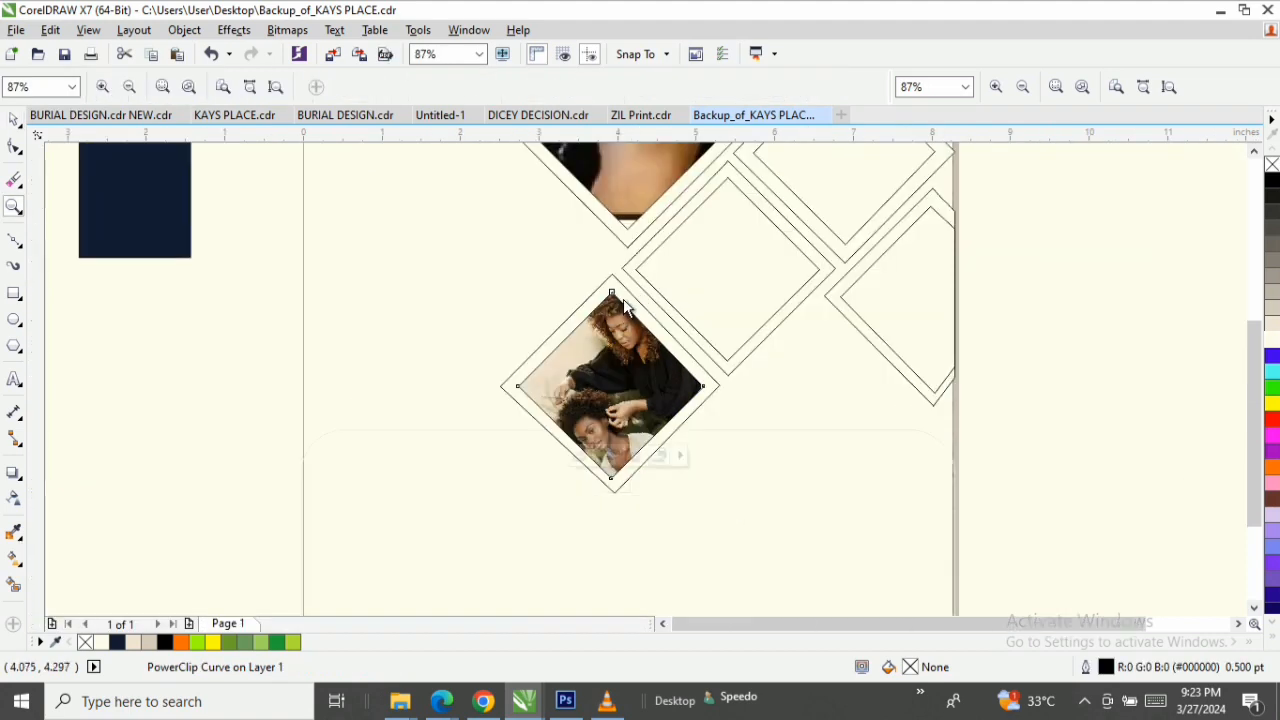
pyautogui.press('F3')
pyautogui.press('space')
pyautogui.moveTo(982, 627); pyautogui.dragTo(1025, 629)
pyautogui.moveTo(1145, 406); pyautogui.dragTo(536, 336)
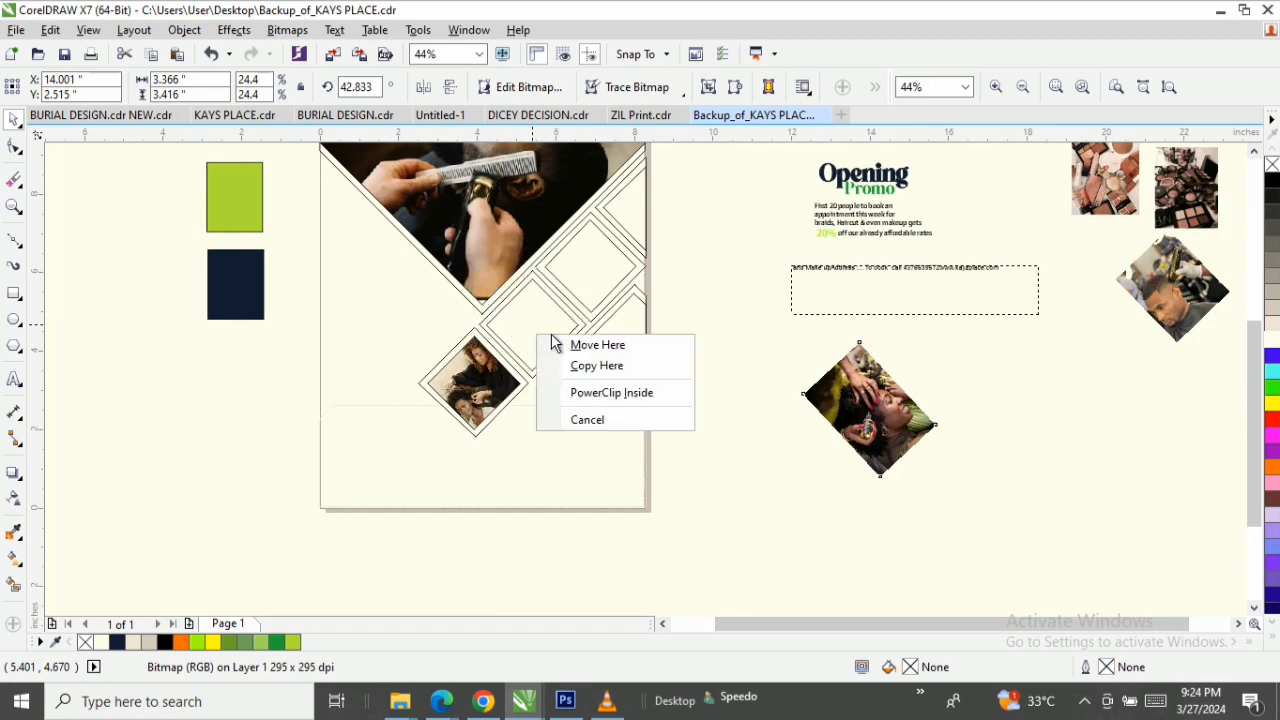
pyautogui.click(603, 400)
# Reposition the hair-oil photo inside its diamond to about X 5.12, Y 4.86 inches so her face fills the frame, and finish editing.
pyautogui.press('z')
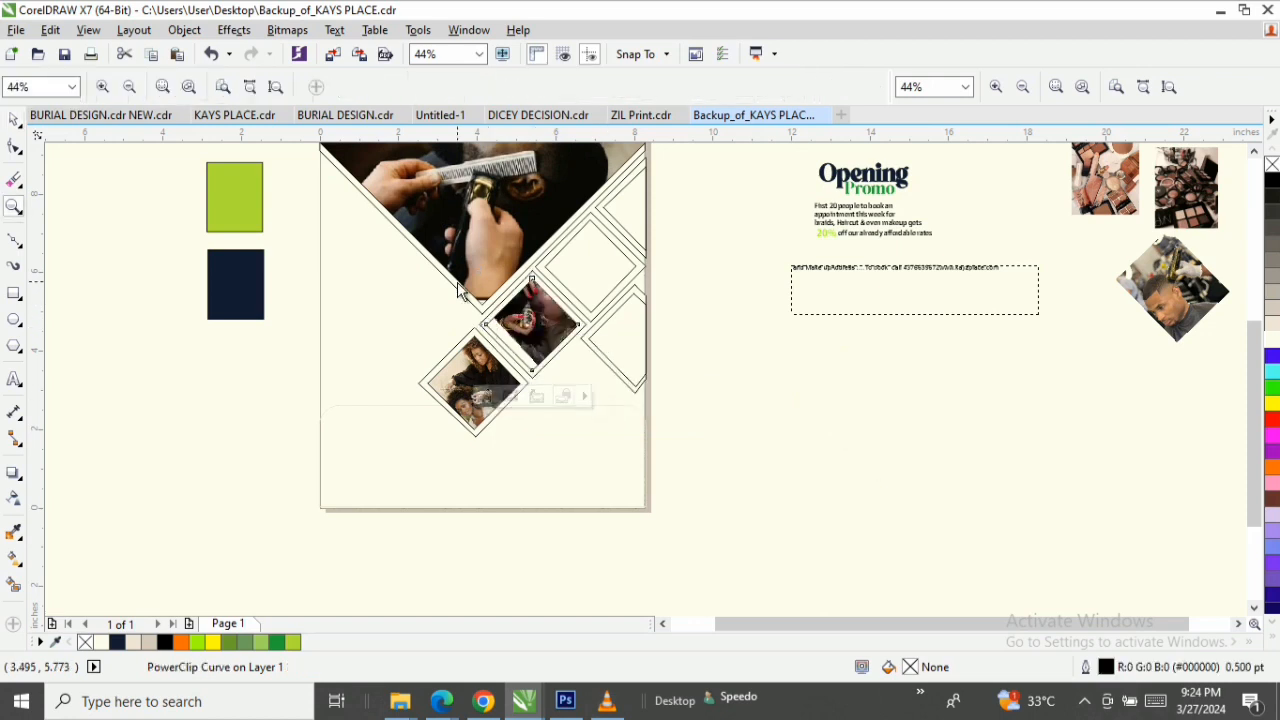
pyautogui.moveTo(457, 281); pyautogui.dragTo(737, 414)
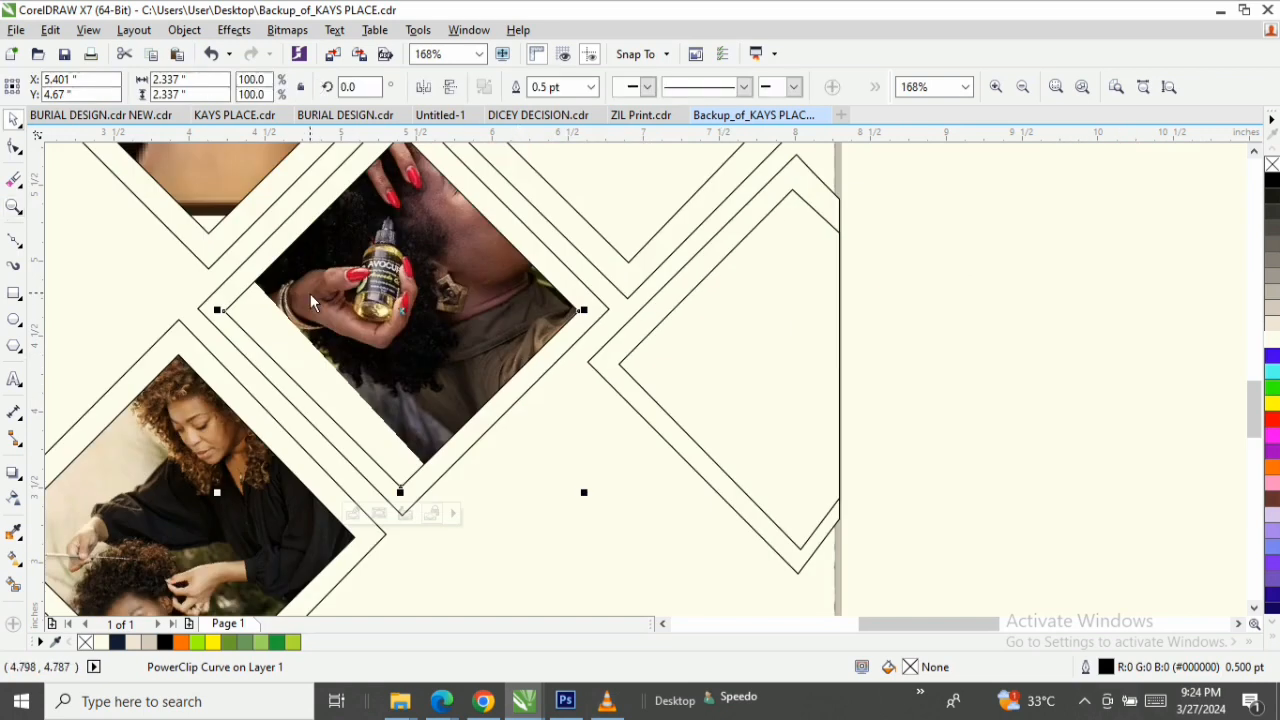
pyautogui.rightClick(310, 293)
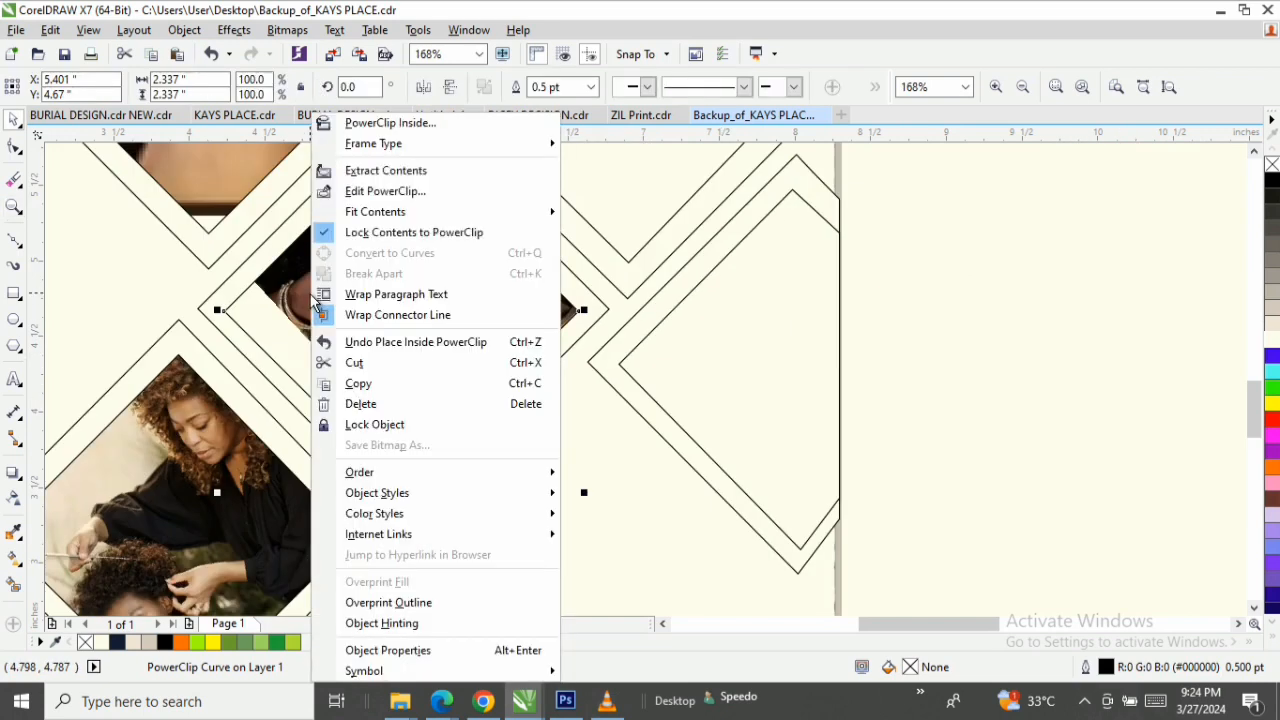
pyautogui.click(394, 191)
pyautogui.click(432, 315)
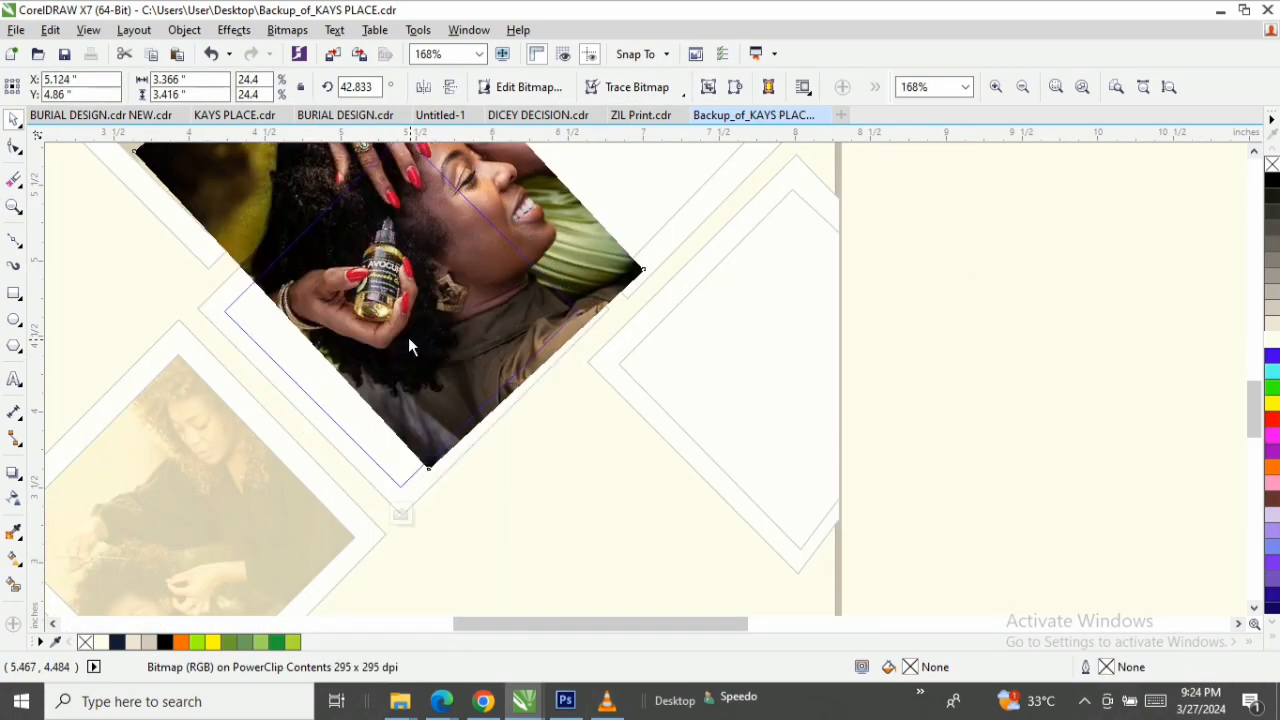
pyautogui.moveTo(438, 265); pyautogui.dragTo(408, 337)
pyautogui.click(422, 330)
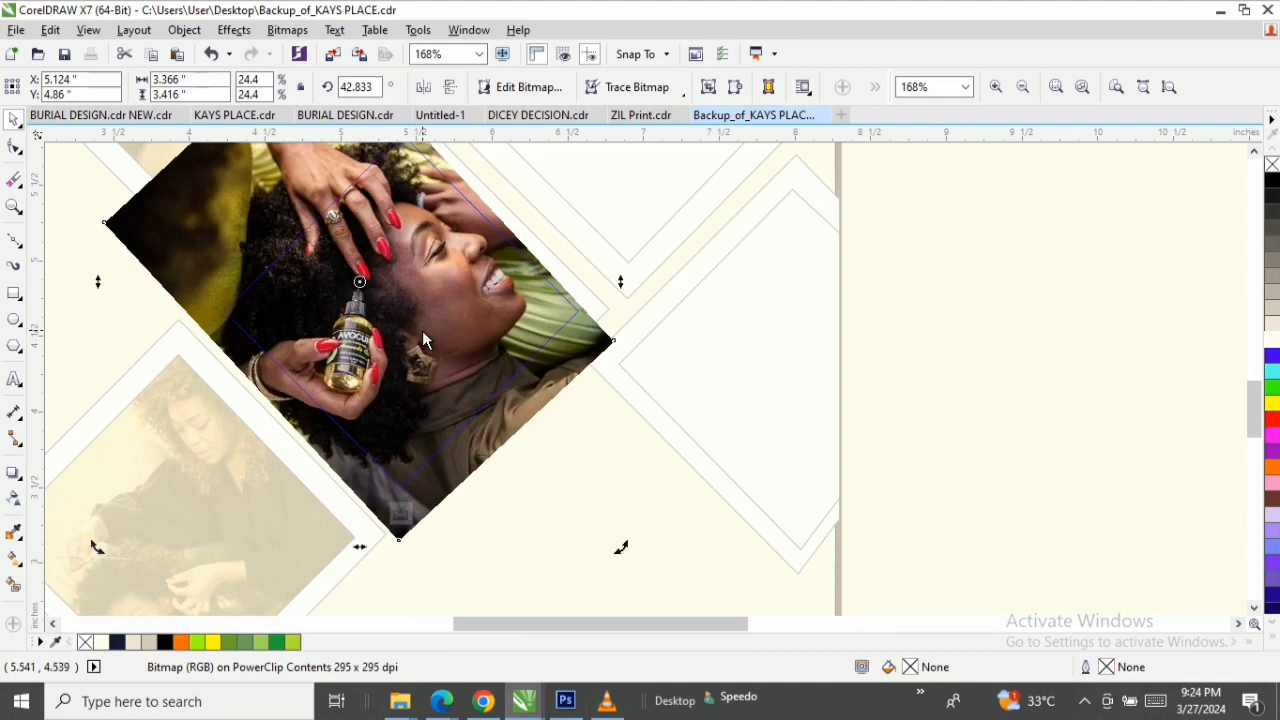
pyautogui.keyDown('ctrl'); pyautogui.click(618, 500); pyautogui.keyUp('ctrl')
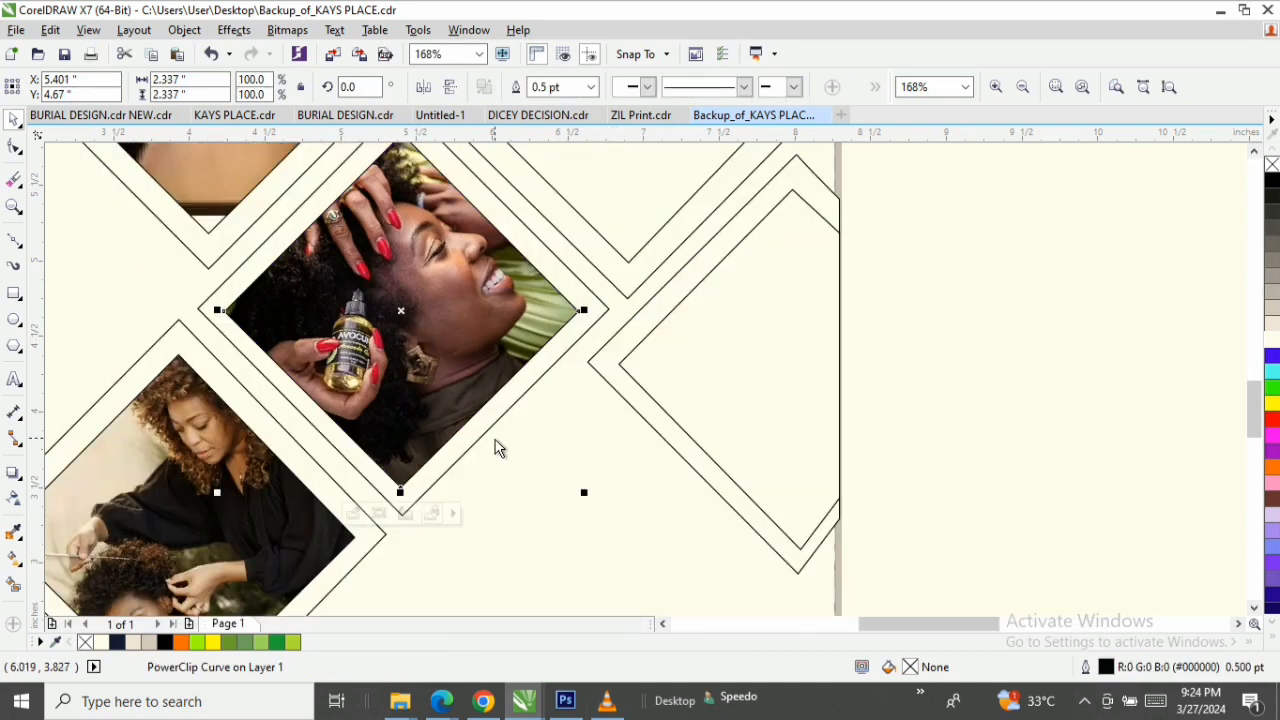
# Bring the barber-client photo close to the page and place it inside the inner diamond above the hair-oil photo as a PowerClip.
pyautogui.scroll(-1, 494, 440)
pyautogui.press('F3')
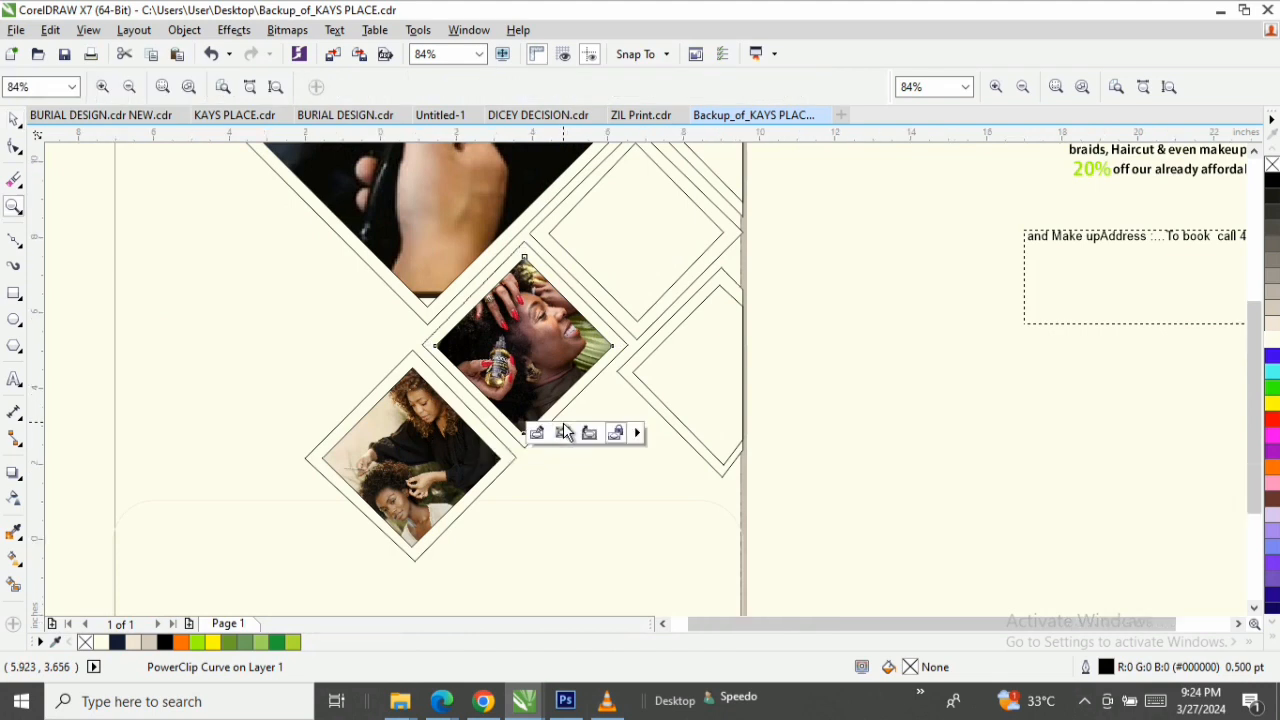
pyautogui.moveTo(1193, 332); pyautogui.dragTo(832, 437)
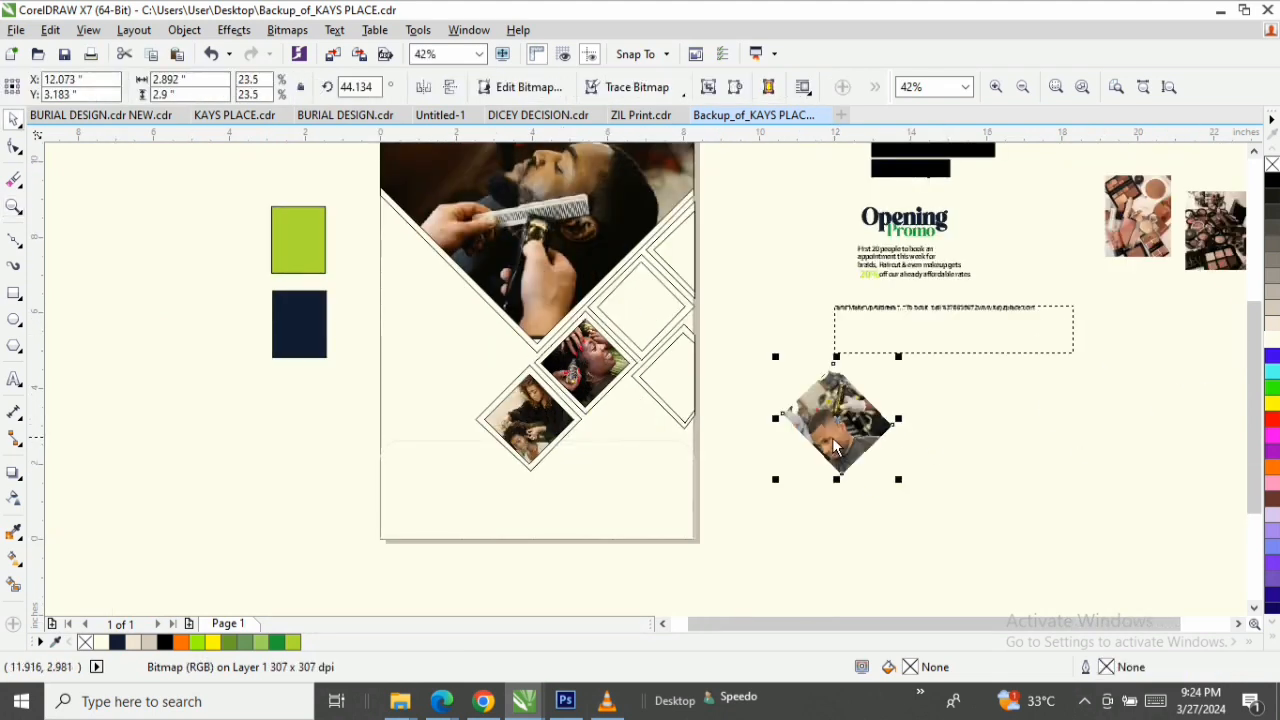
pyautogui.press('z')
pyautogui.moveTo(932, 477); pyautogui.dragTo(961, 490)
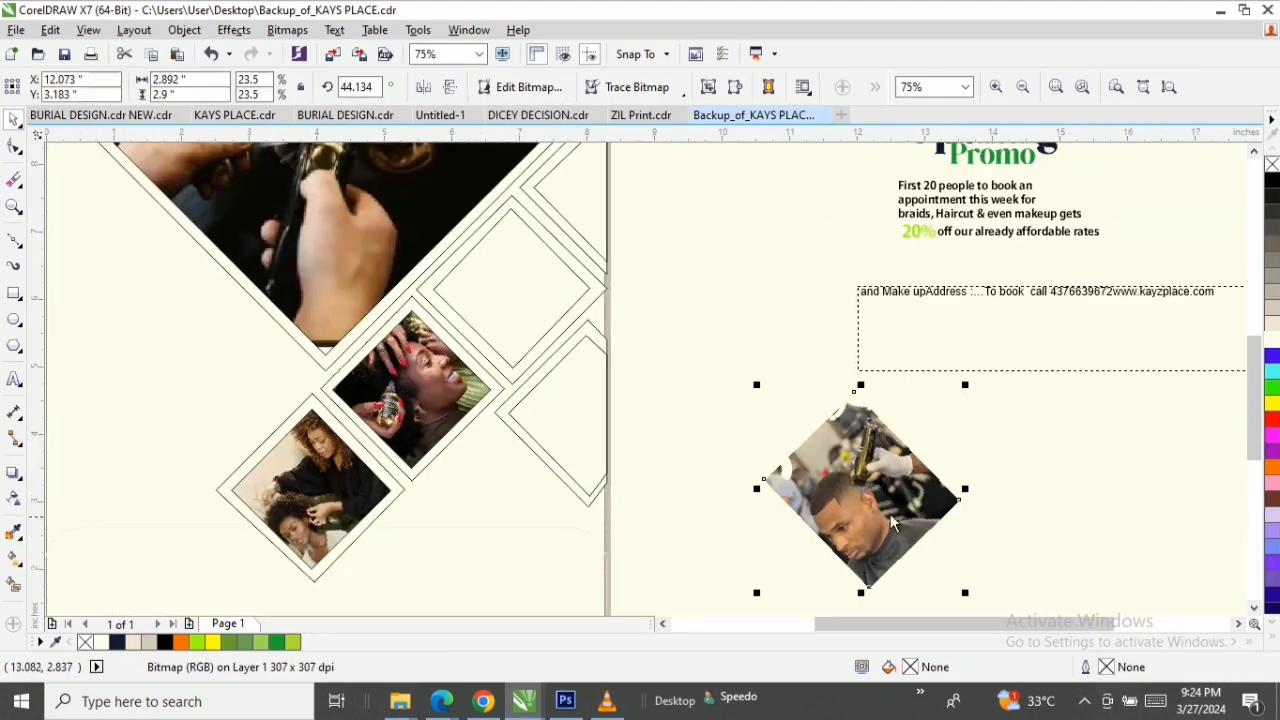
pyautogui.moveTo(851, 510); pyautogui.dragTo(498, 286)
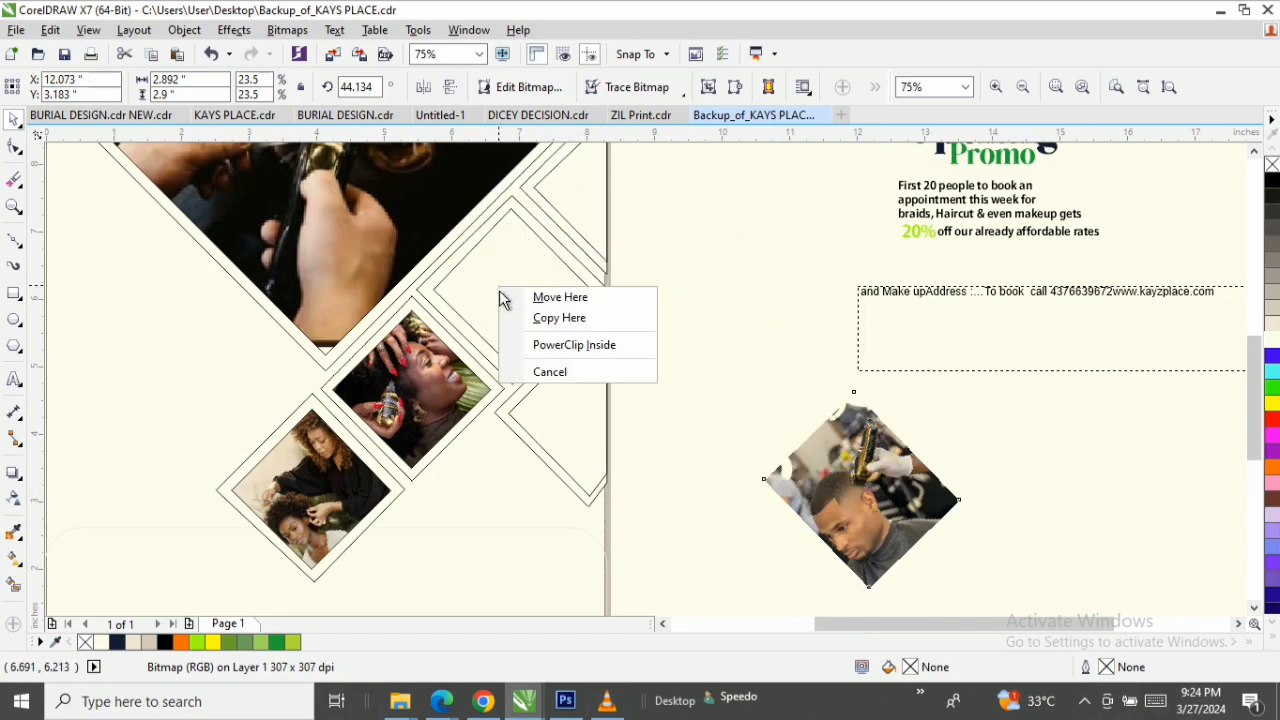
pyautogui.click(557, 345)
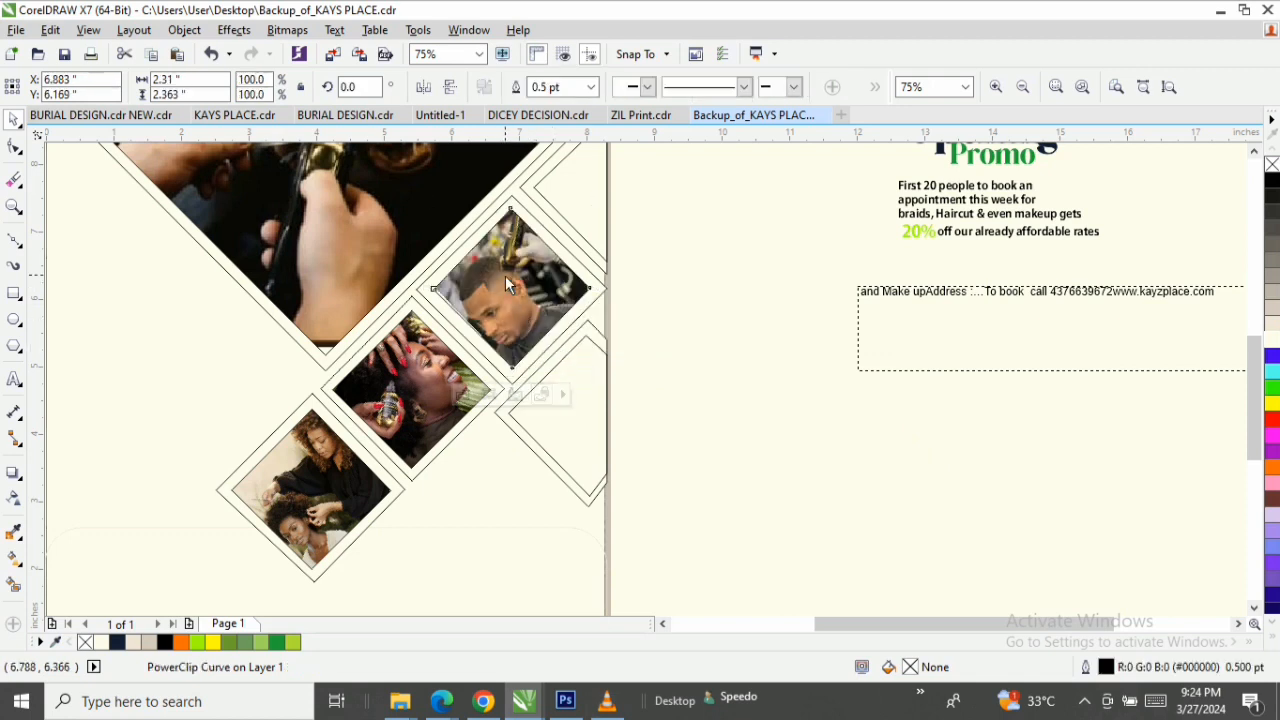
# Shift the barber-client photo inside its diamond to about X 6.86, Y 6.34 inches and finish editing the PowerClip.
pyautogui.doubleClick(506, 280)
pyautogui.click(505, 275)
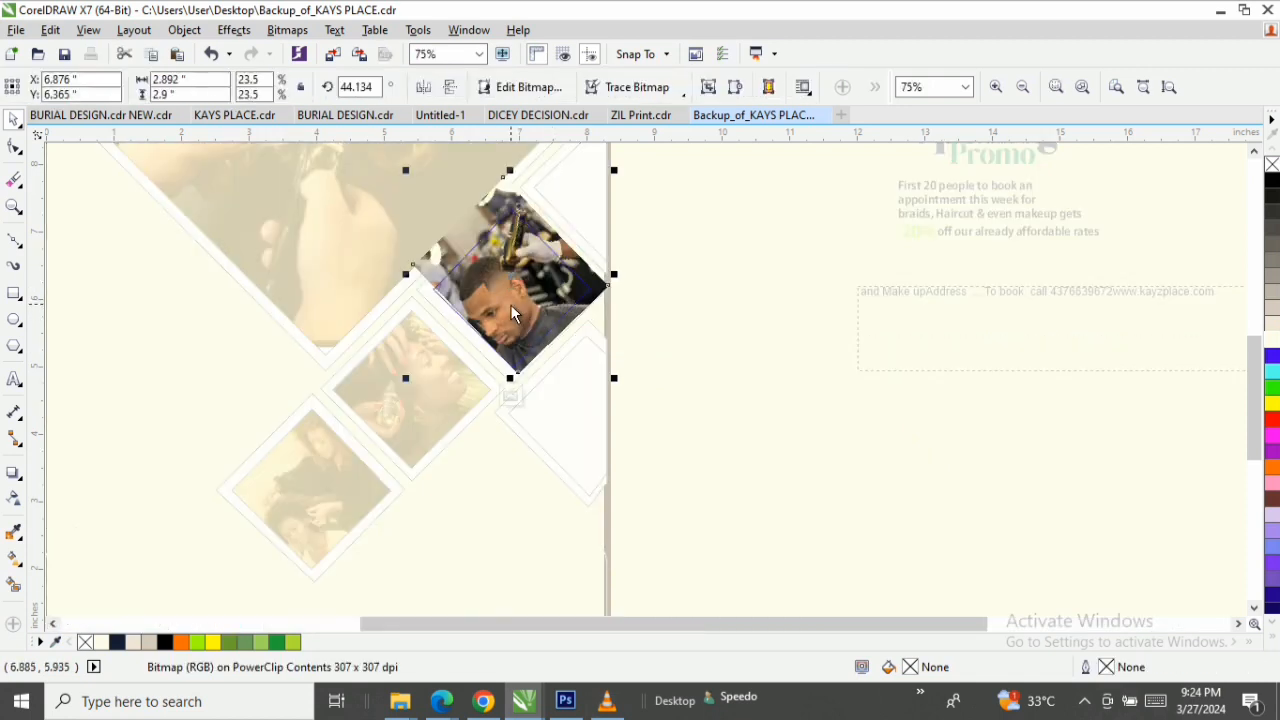
pyautogui.moveTo(510, 304); pyautogui.dragTo(508, 300)
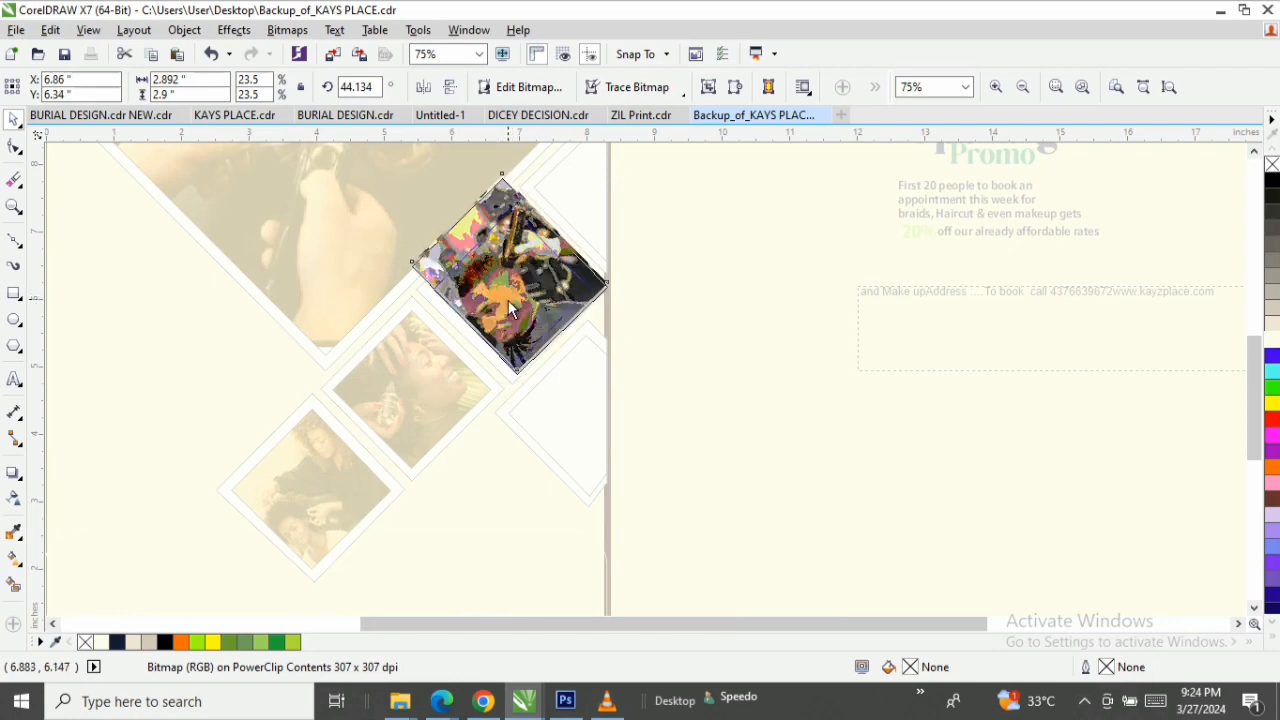
pyautogui.keyDown('ctrl'); pyautogui.click(797, 442); pyautogui.keyUp('ctrl')
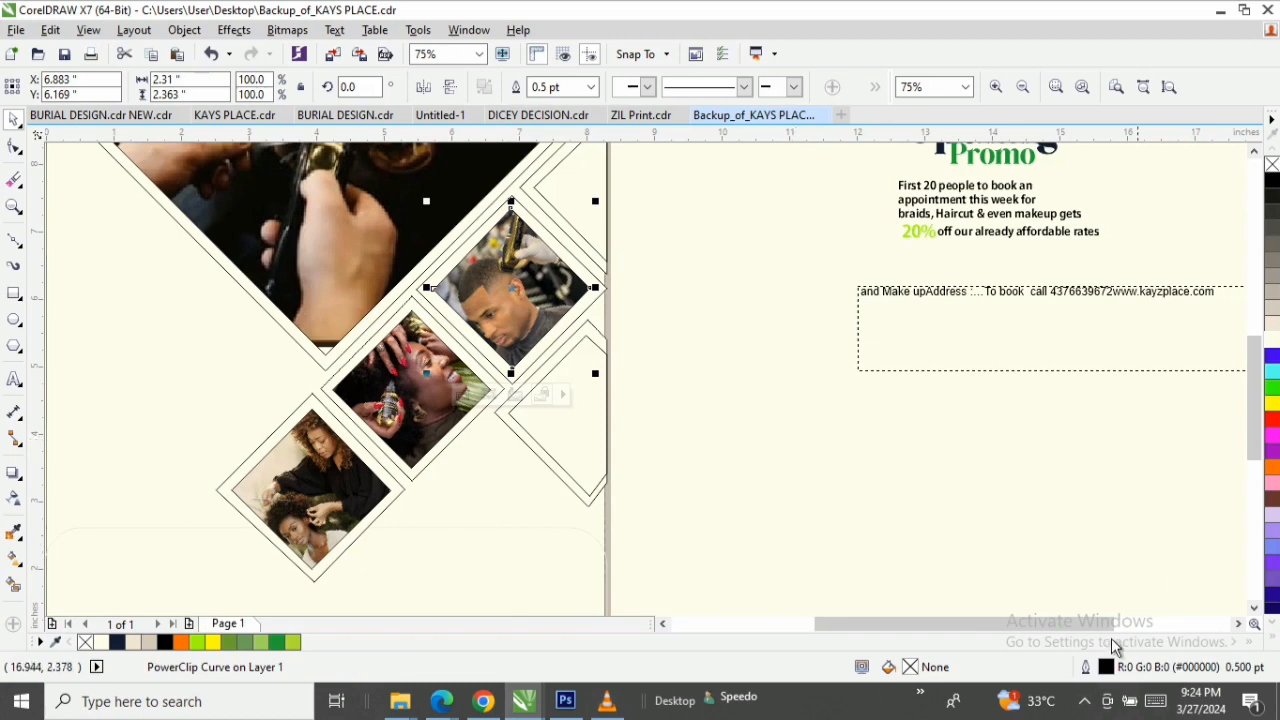
# Move the light makeup-palette photo closer to the page's right edge, beside the contact text frame.
pyautogui.moveTo(1010, 620); pyautogui.dragTo(1061, 645)
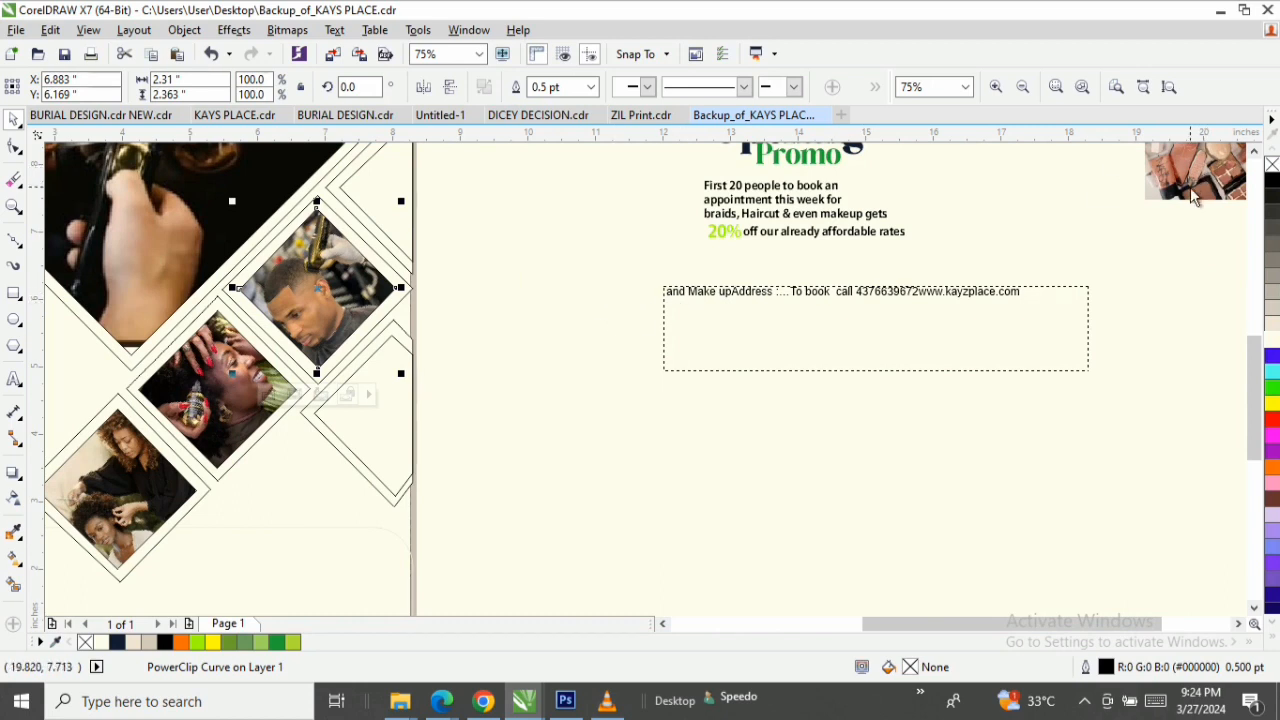
pyautogui.moveTo(1192, 192); pyautogui.dragTo(638, 421)
pyautogui.press('z')
pyautogui.press('F3')
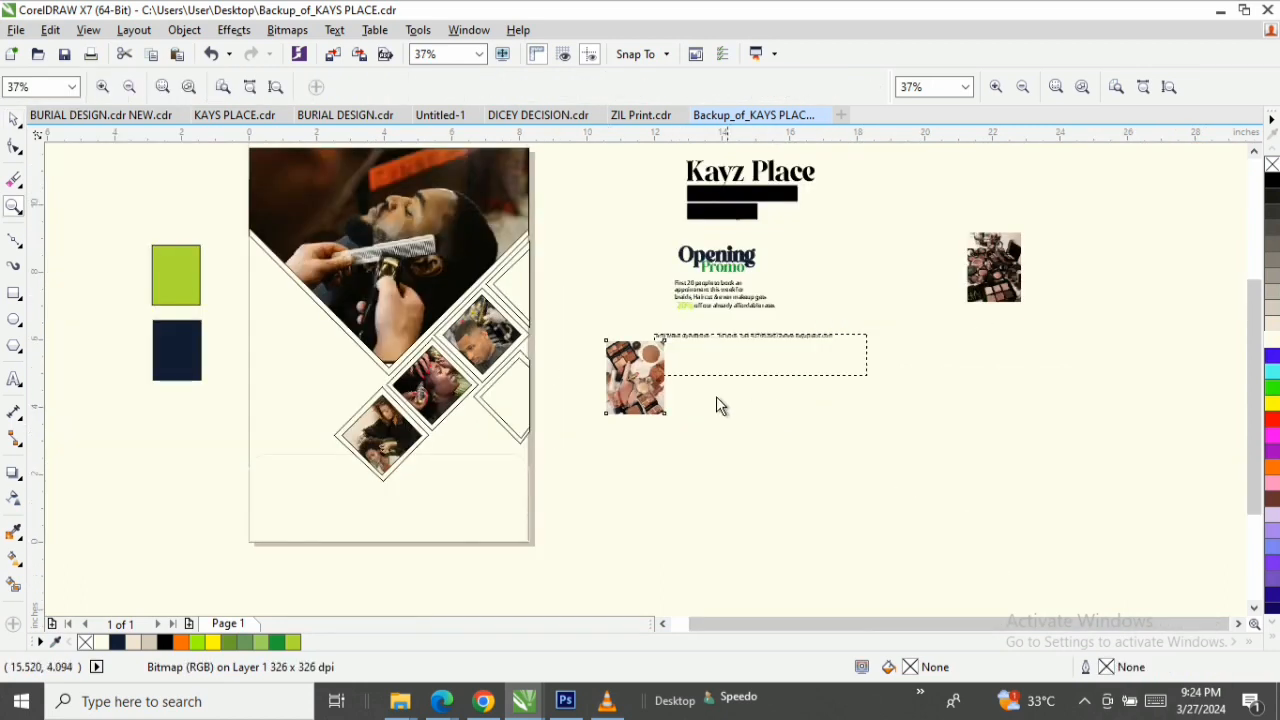
# Bring the dark makeup photo close to the page and place it inside the inner triangular frame at the page's right edge as a PowerClip.
pyautogui.moveTo(424, 232); pyautogui.dragTo(799, 512)
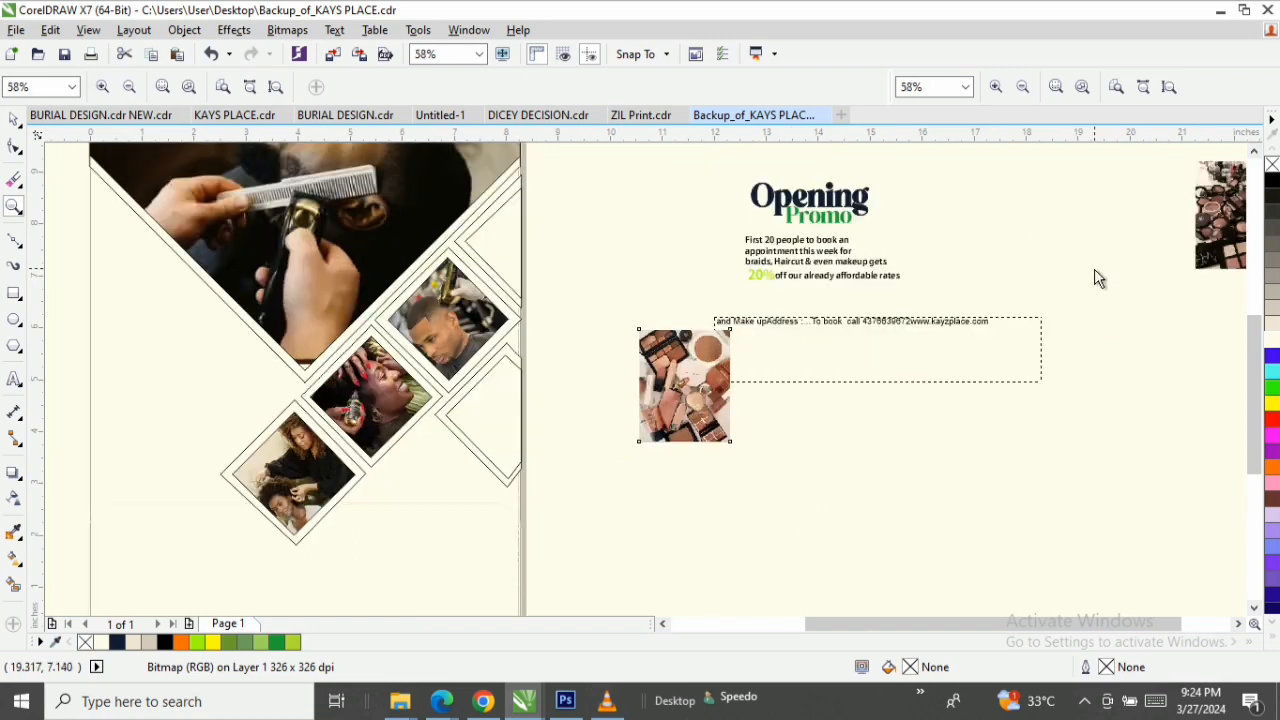
pyautogui.press('space')
pyautogui.moveTo(1232, 224); pyautogui.dragTo(637, 520)
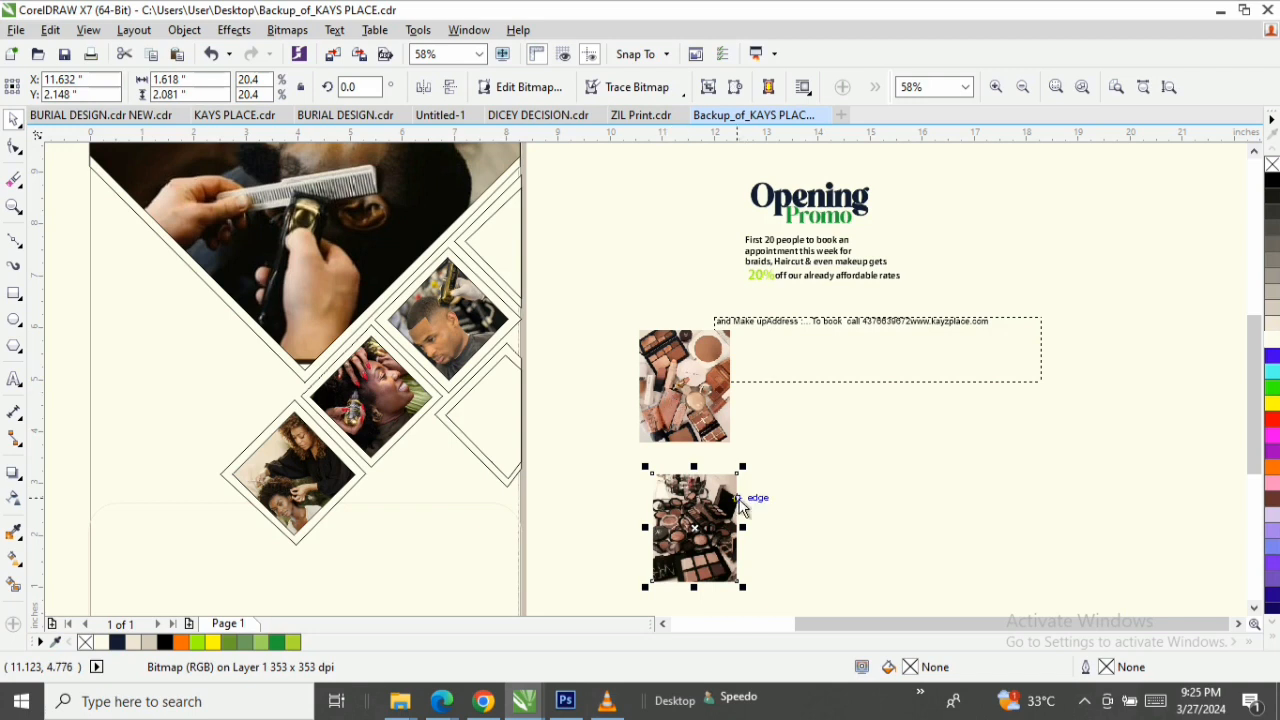
pyautogui.moveTo(712, 528); pyautogui.dragTo(515, 246)
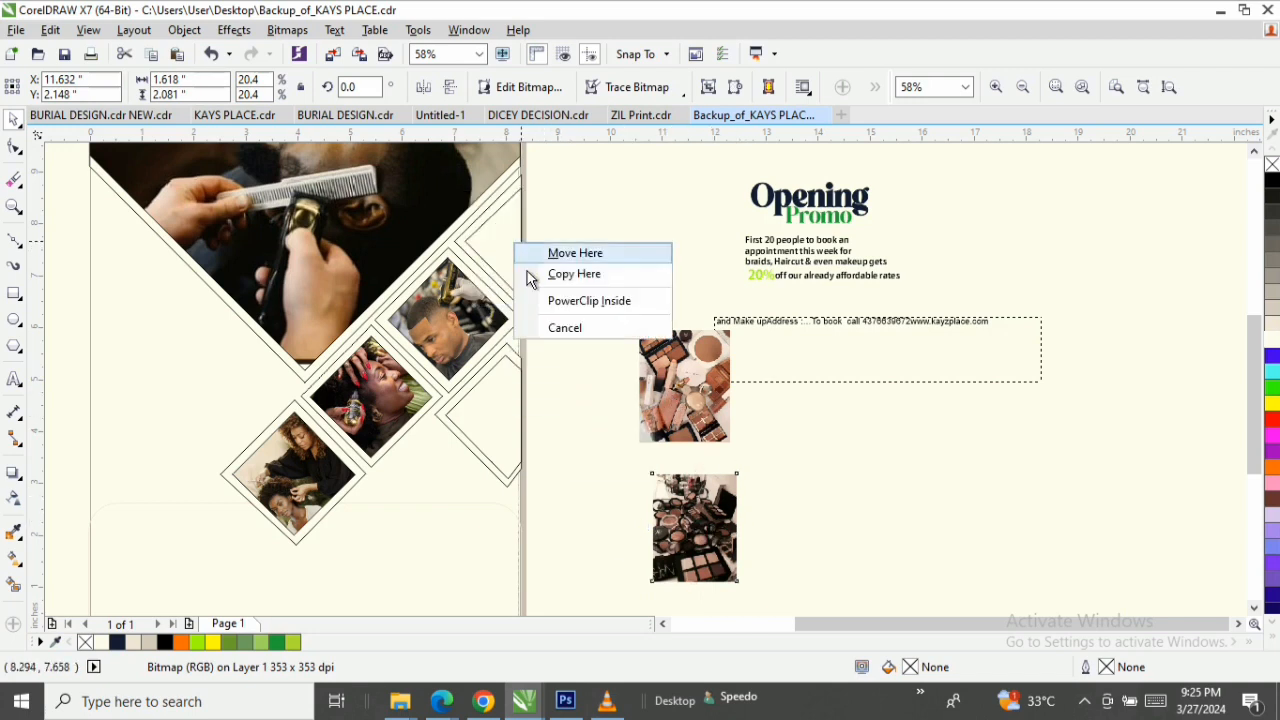
pyautogui.click(560, 300)
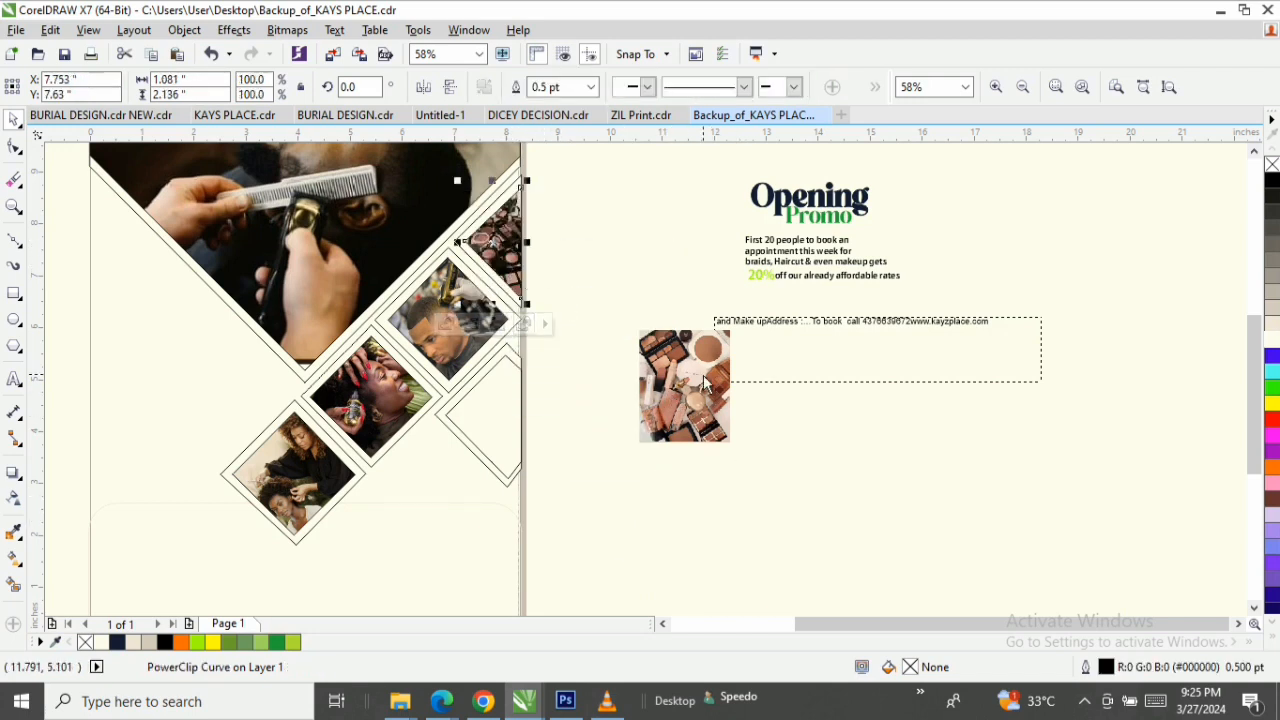
# Try to place the light makeup-palette photo inside the outer outline of the cut-off diamond at the page's right edge as a PowerClip.
pyautogui.moveTo(676, 405); pyautogui.dragTo(483, 426)
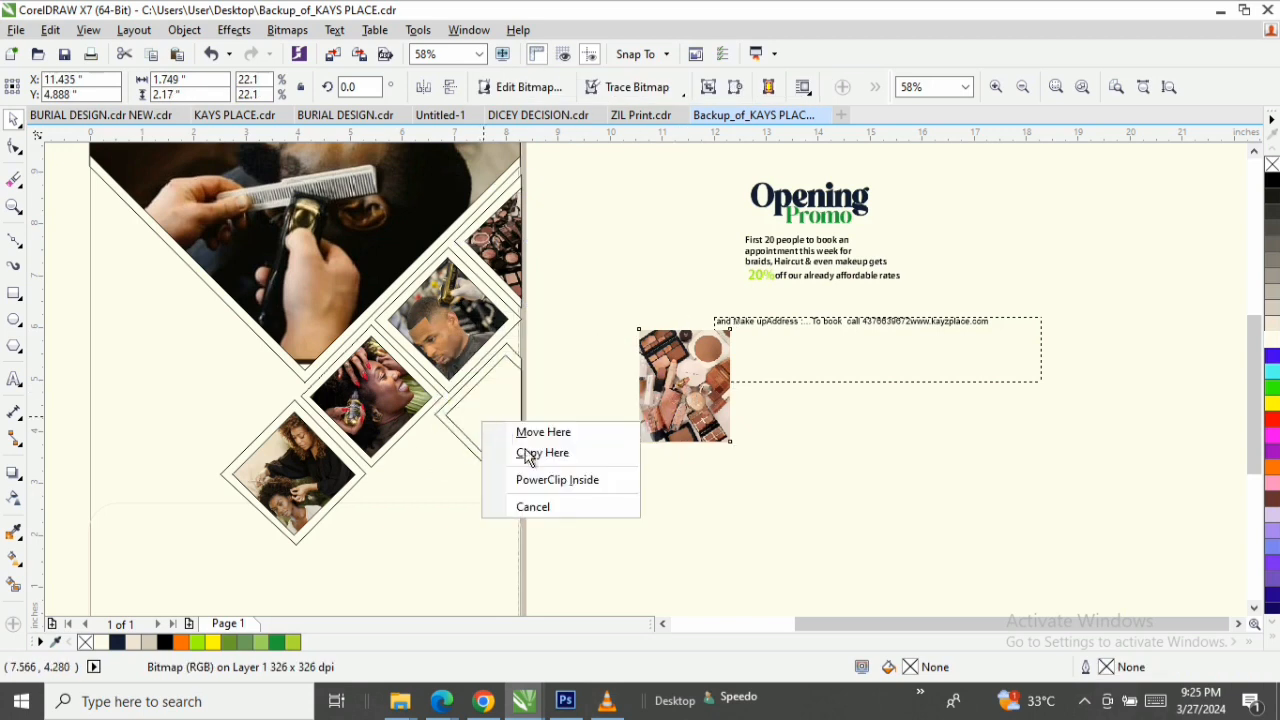
pyautogui.click(560, 482)
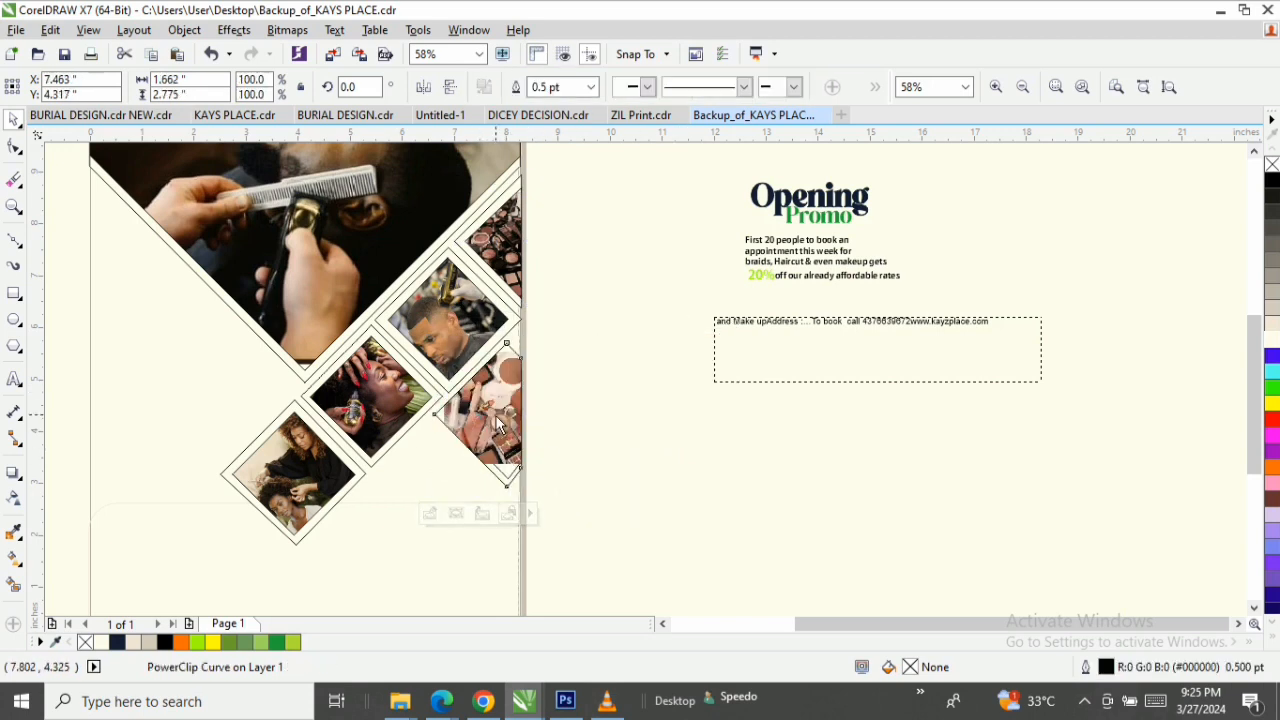
pyautogui.doubleClick(495, 417)
pyautogui.hotkey('ctrl', 'z')
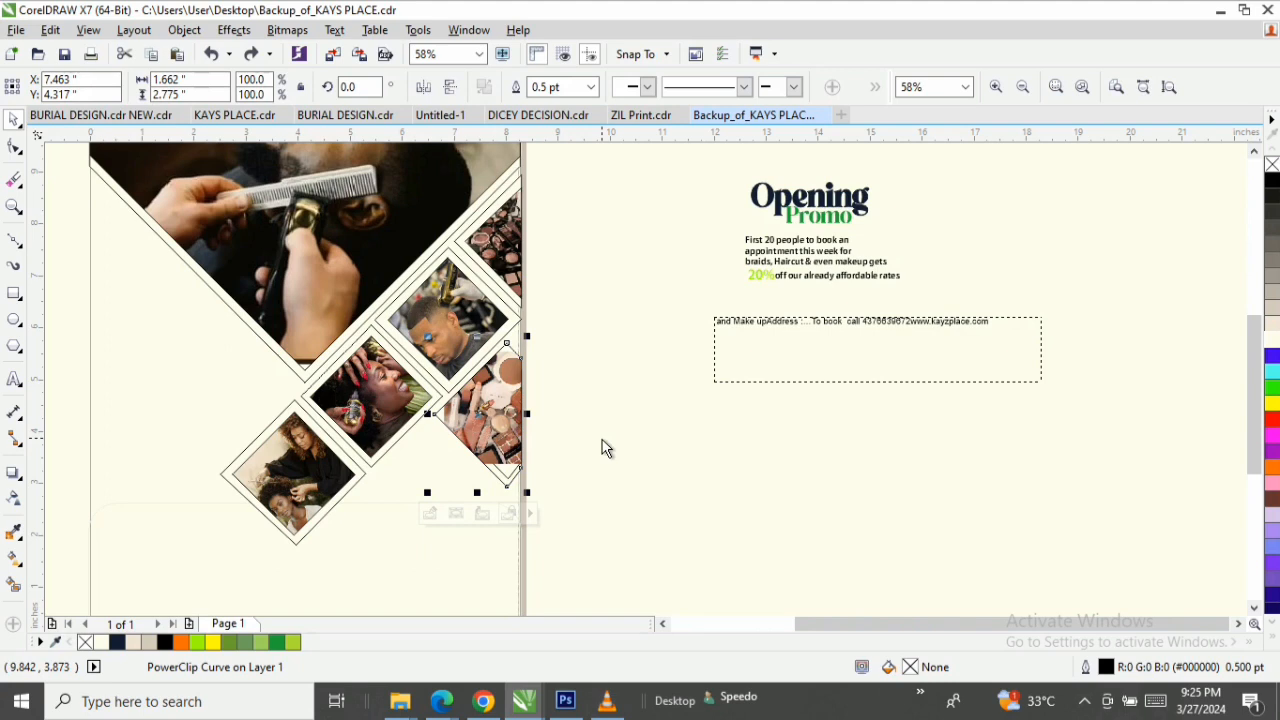
pyautogui.press('z')
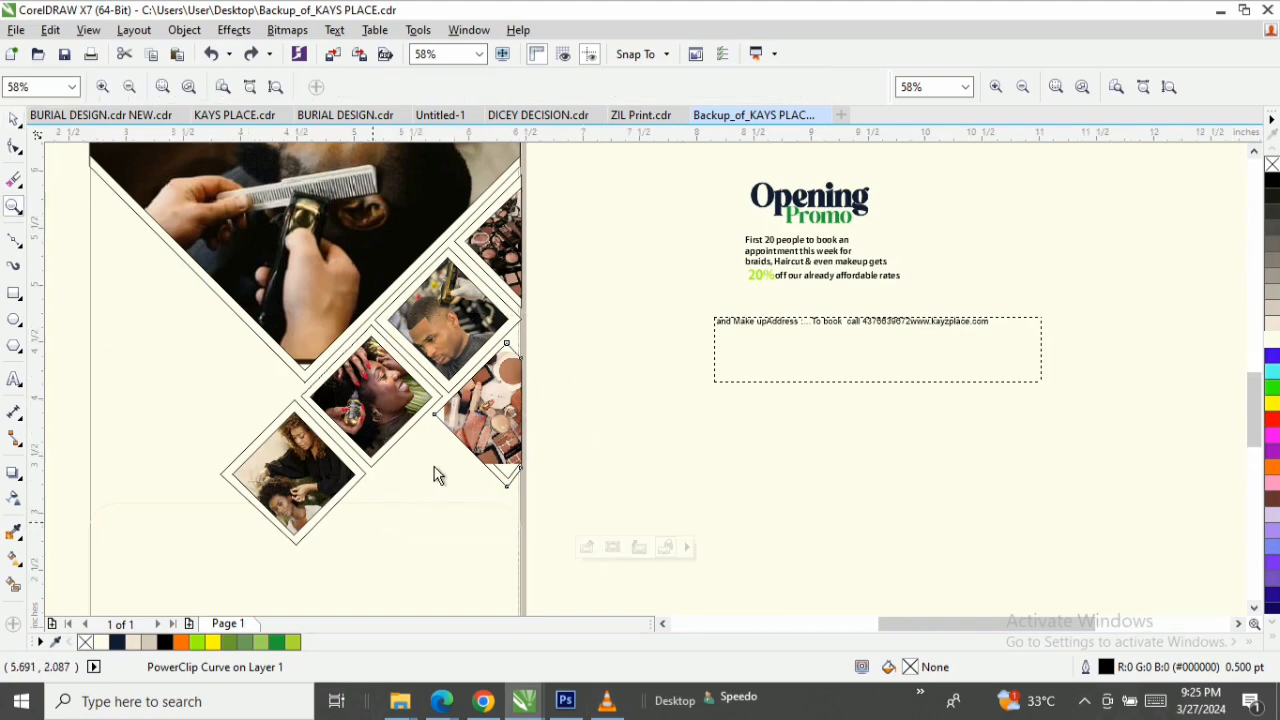
pyautogui.moveTo(374, 526); pyautogui.dragTo(591, 316)
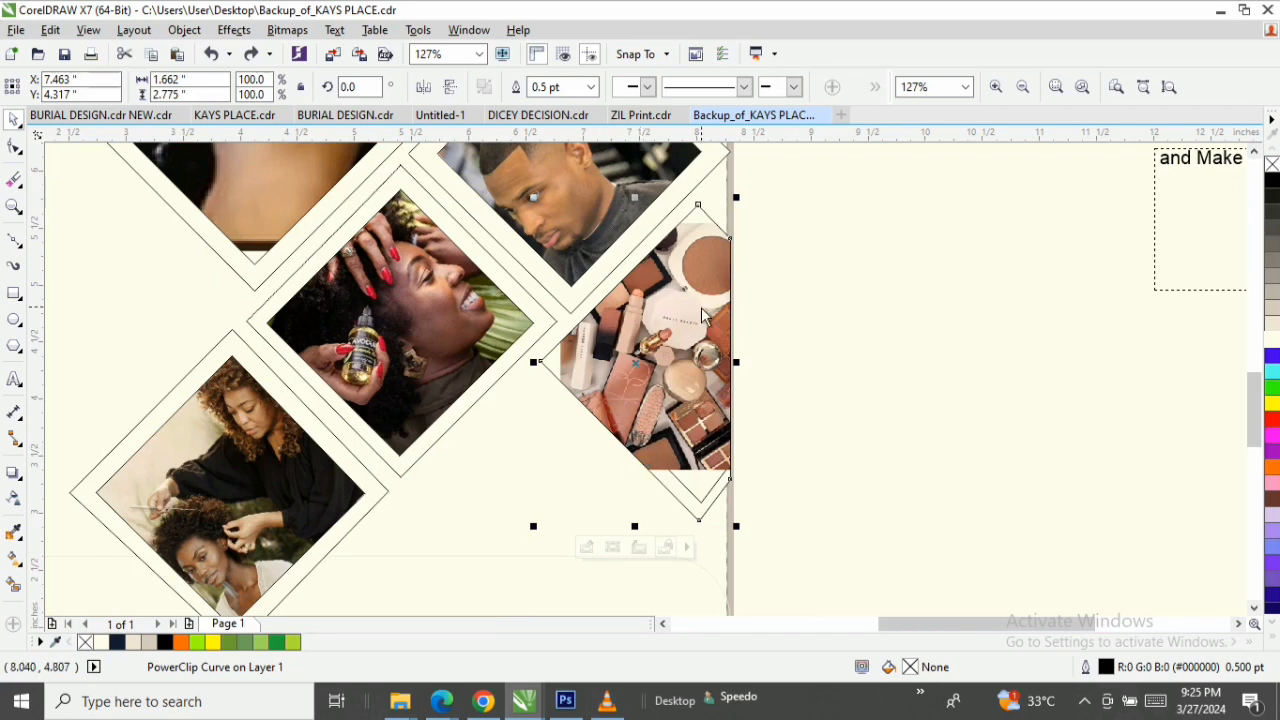
pyautogui.hotkey('ctrl', 'z')
# Check the inner outline of the cut-off diamond and place the light makeup-palette photo inside it as a PowerClip.
pyautogui.click(727, 372)
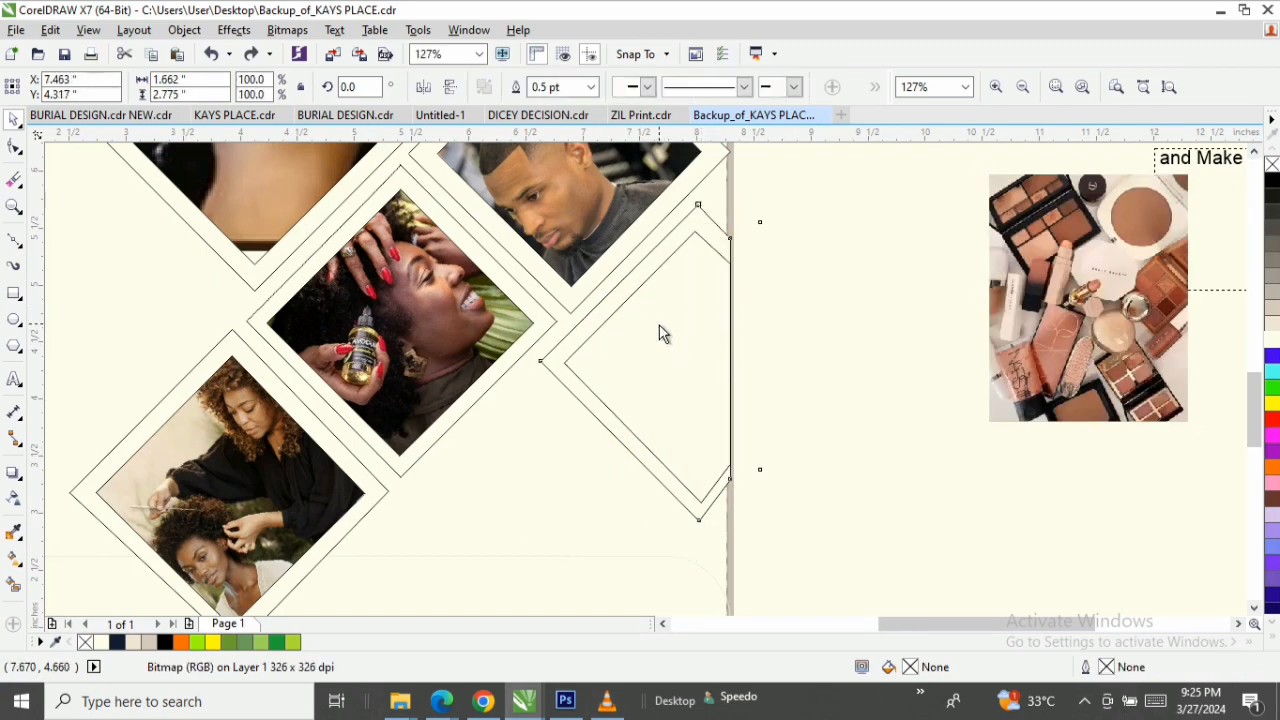
pyautogui.press('F10')
pyautogui.click(616, 313)
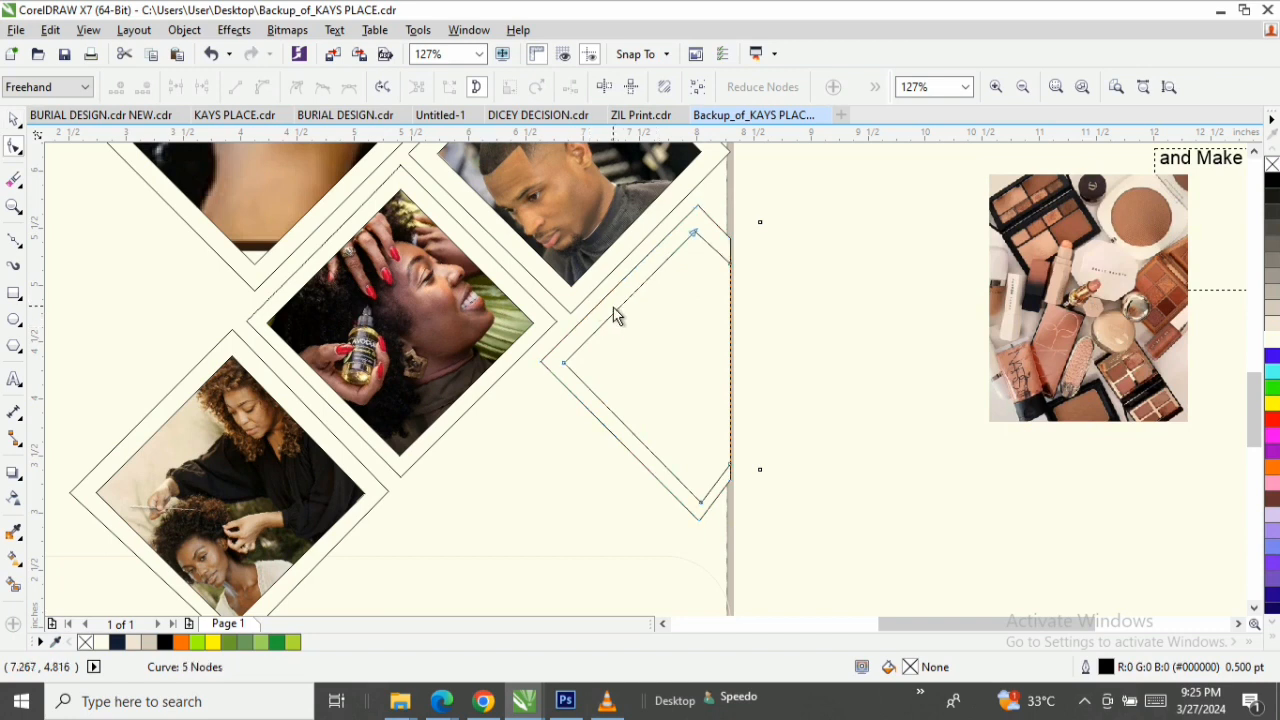
pyautogui.press('space')
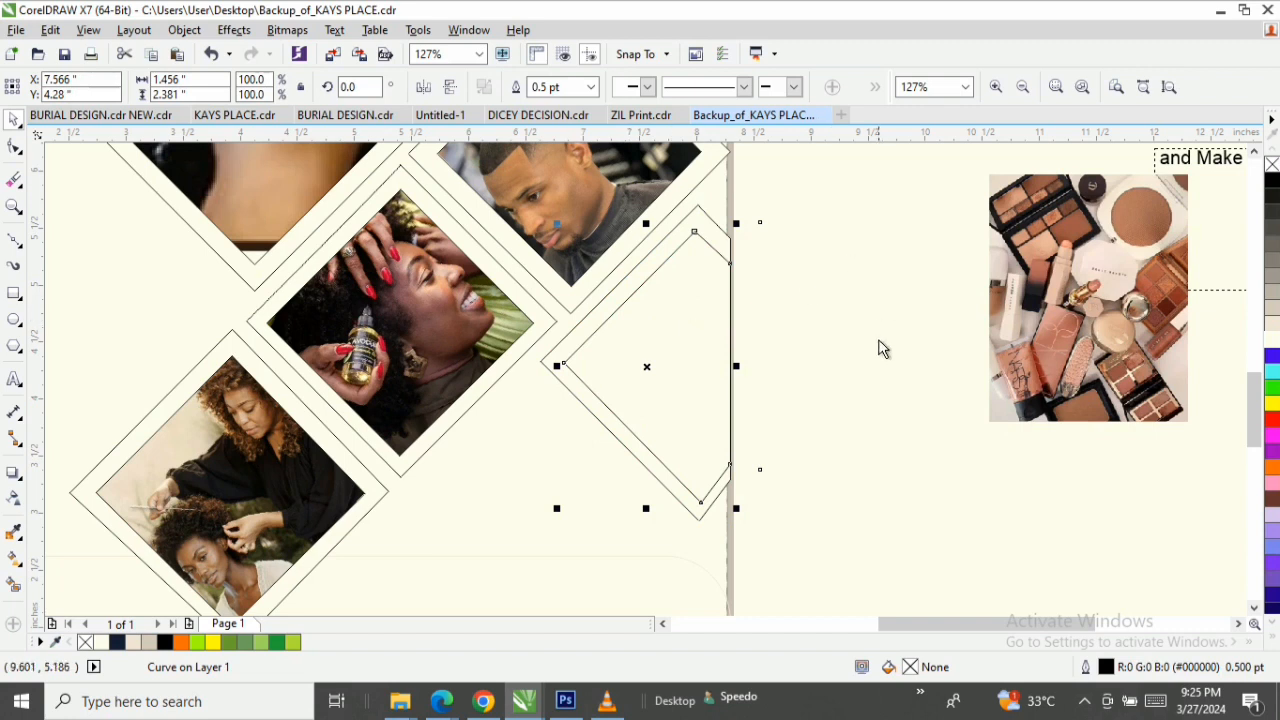
pyautogui.click(966, 340)
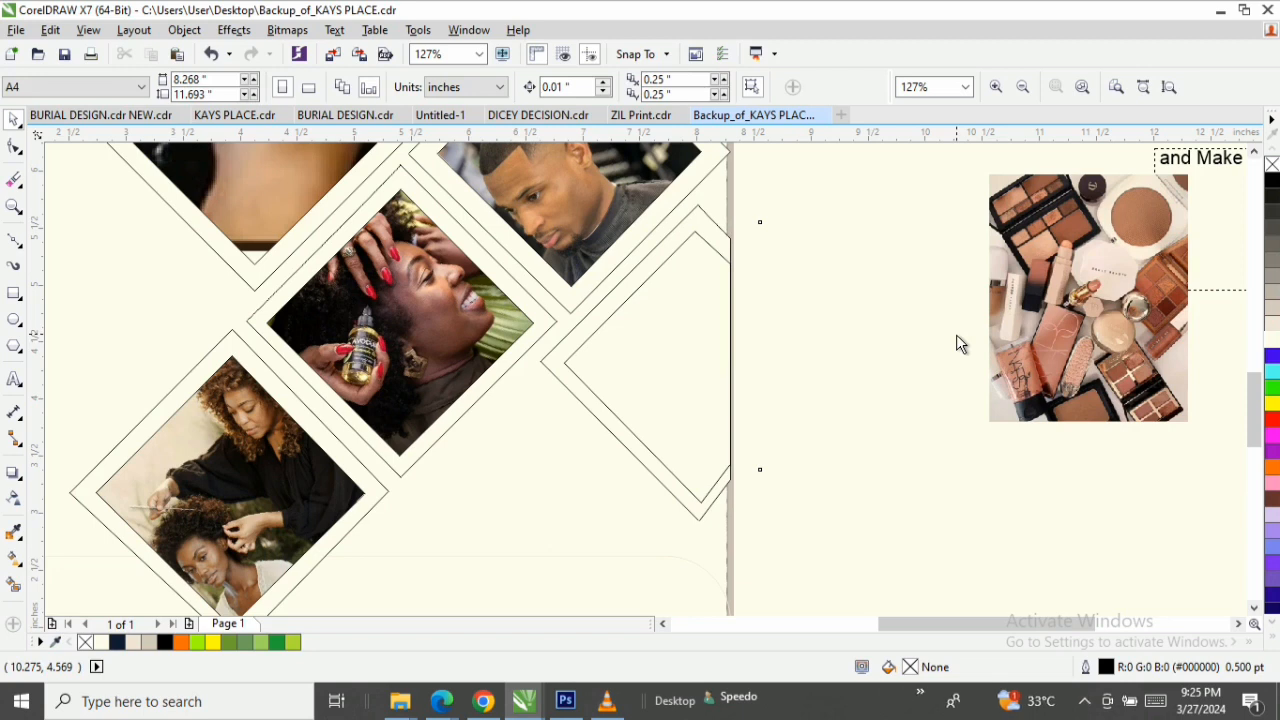
pyautogui.moveTo(1064, 301); pyautogui.dragTo(684, 355)
pyautogui.click(734, 416)
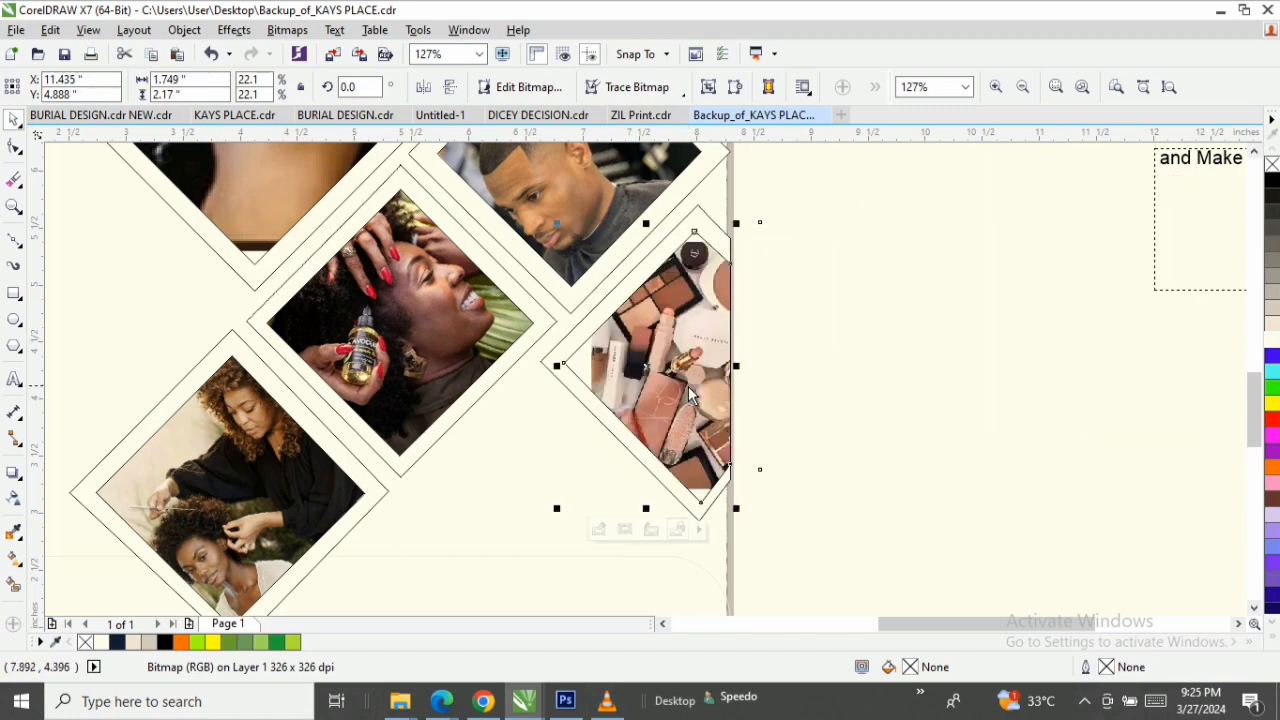
# Enlarge the light makeup-palette photo inside its cut-off diamond PowerClip to about 2.05 × 2.55 inches so it fills the frame.
pyautogui.click(598, 529)
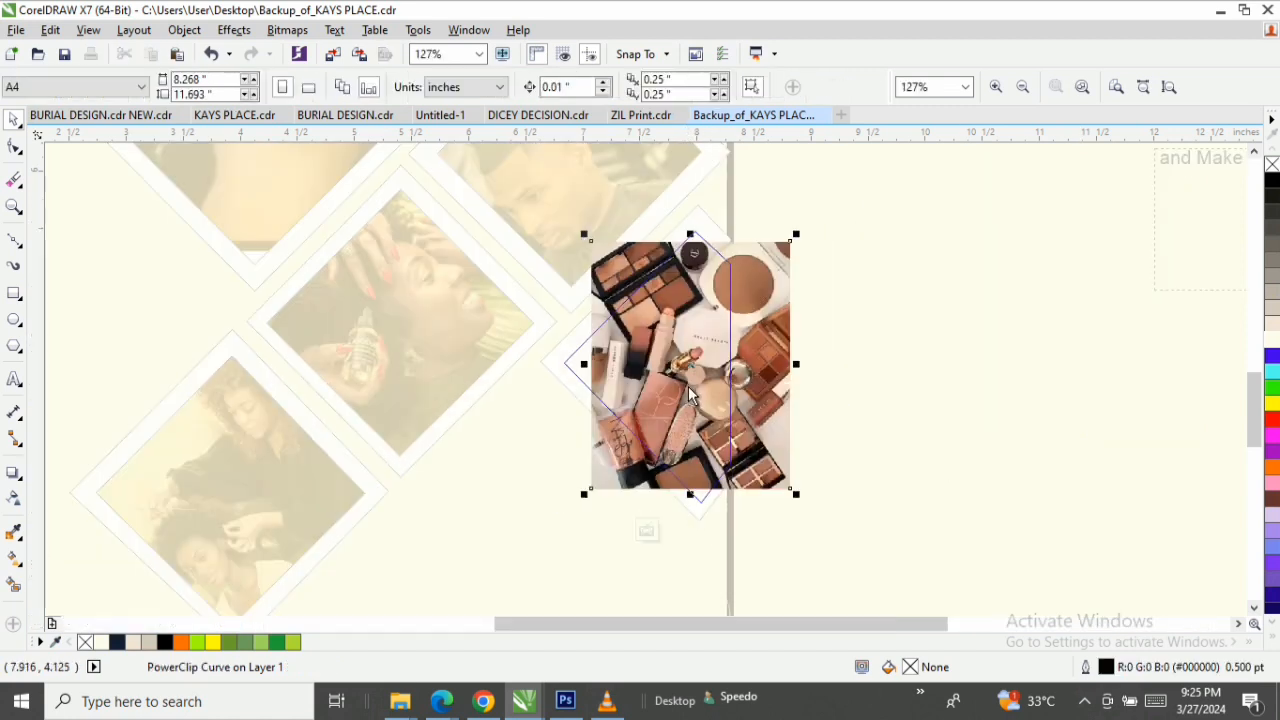
pyautogui.moveTo(796, 493); pyautogui.dragTo(812, 522)
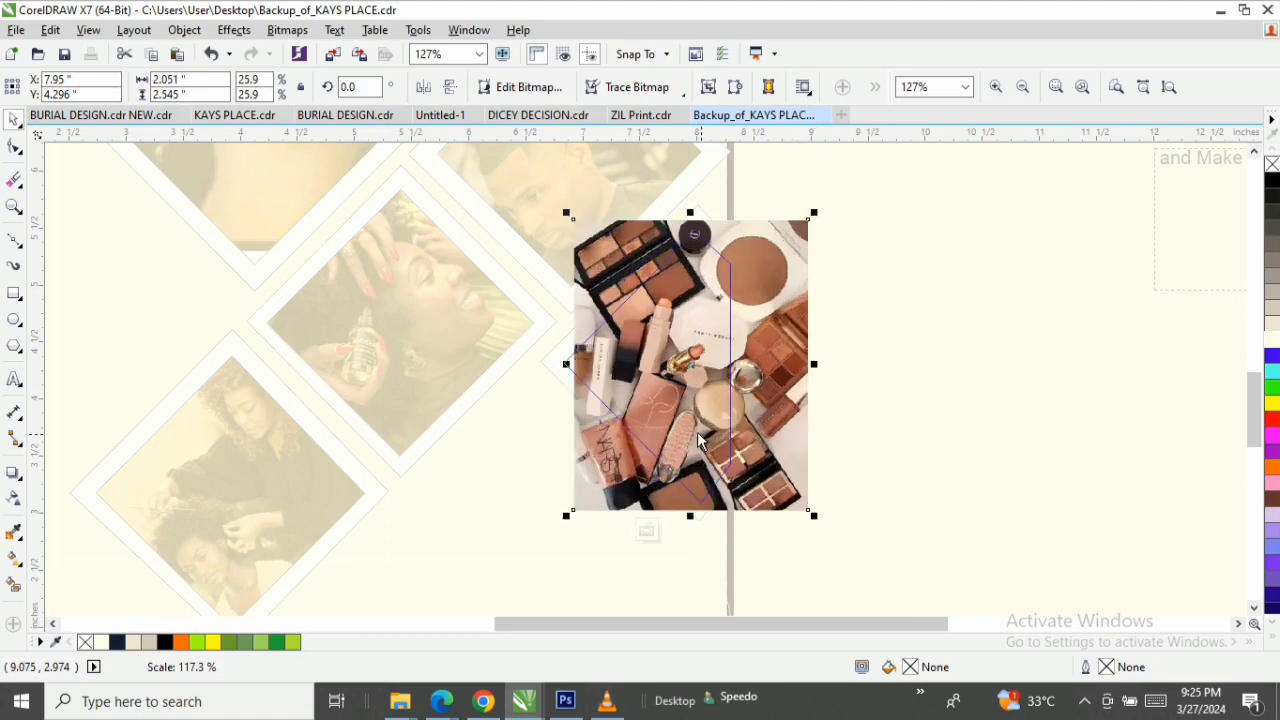
pyautogui.keyDown('ctrl'); pyautogui.click(838, 411); pyautogui.keyUp('ctrl')
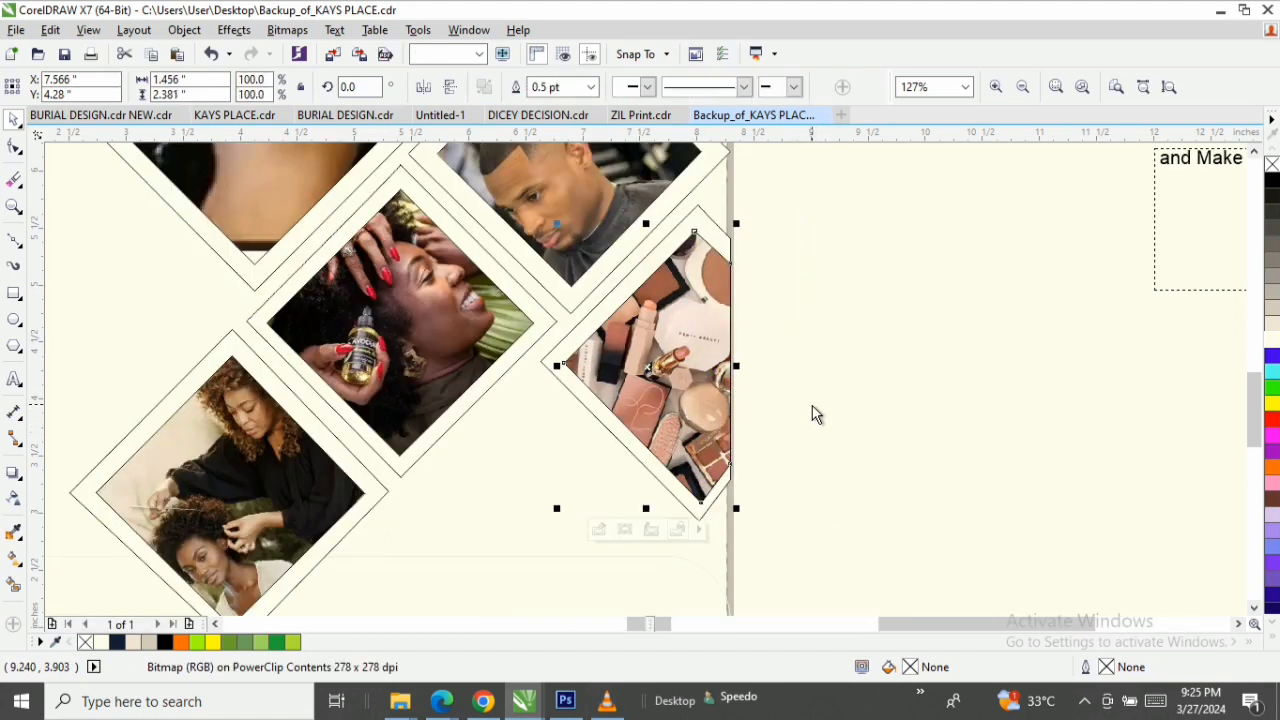
# Draw a page-wide rectangle about 8.27 × 2.62 inches along the page's bottom edge, reaching up to the traced panel's upper edge.
pyautogui.press('z')
pyautogui.press('F3')
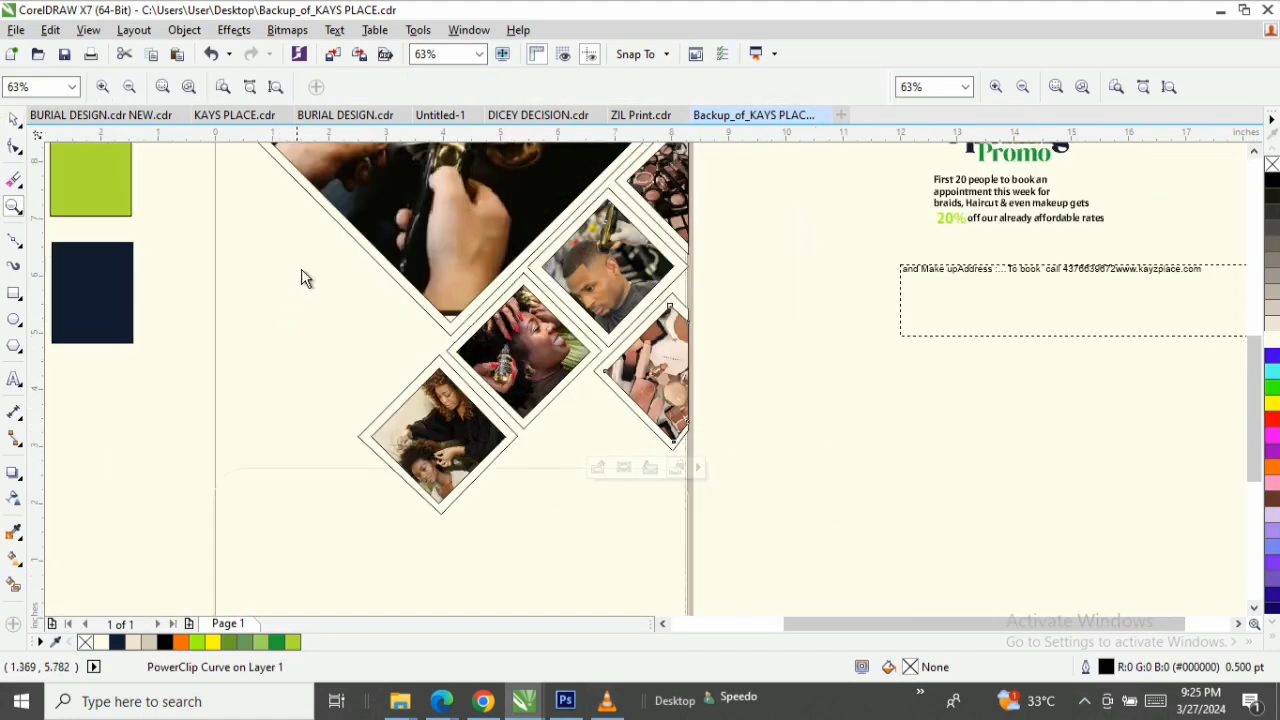
pyautogui.click(276, 87)
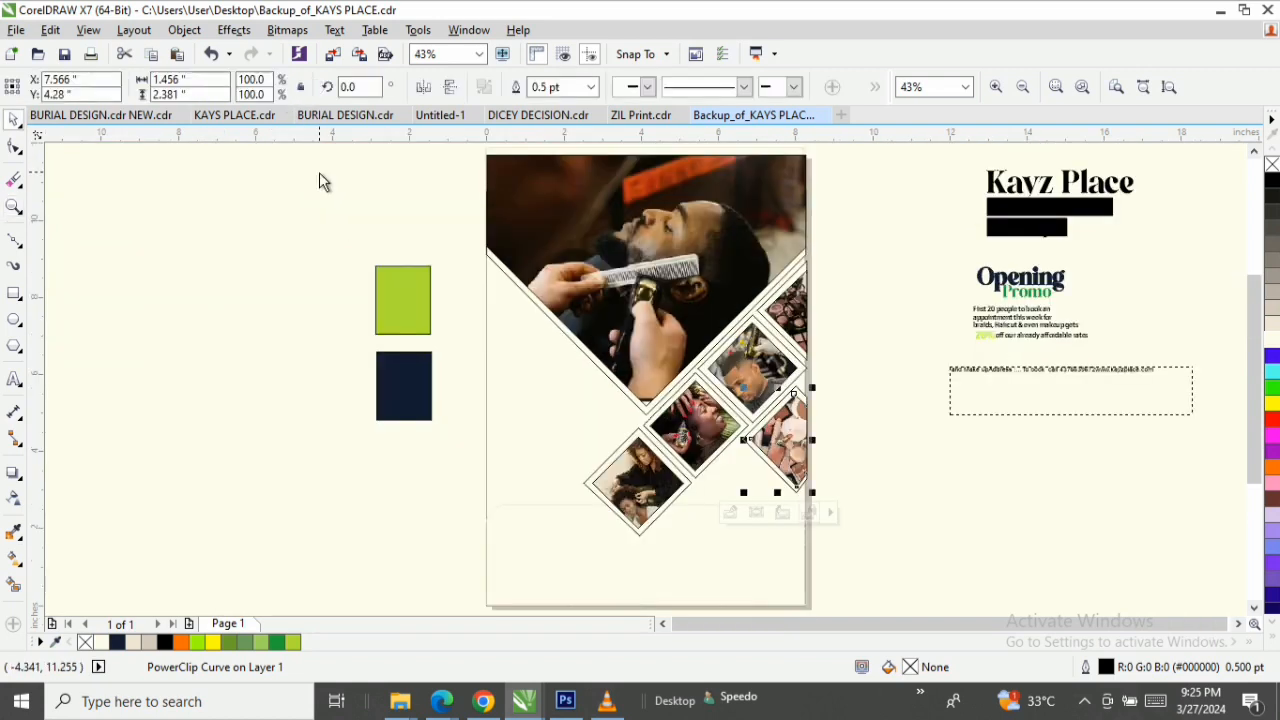
pyautogui.press('z')
pyautogui.moveTo(443, 465); pyautogui.dragTo(862, 585)
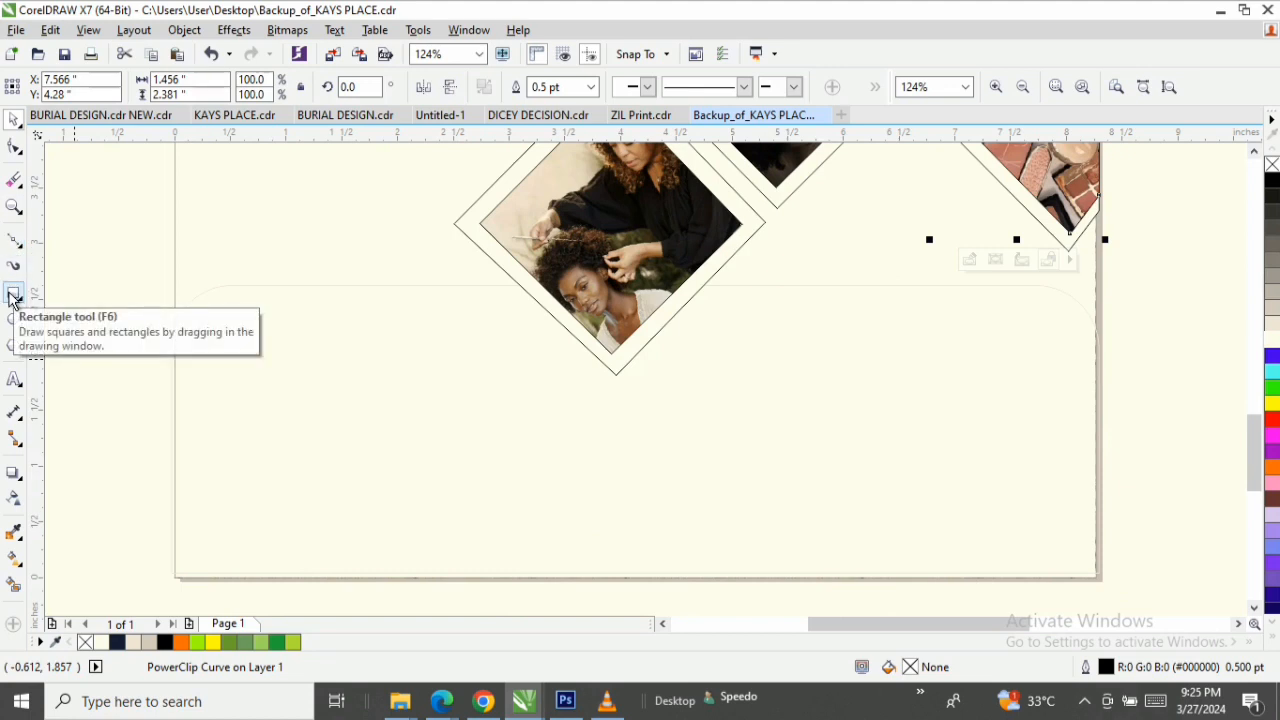
pyautogui.click(13, 294)
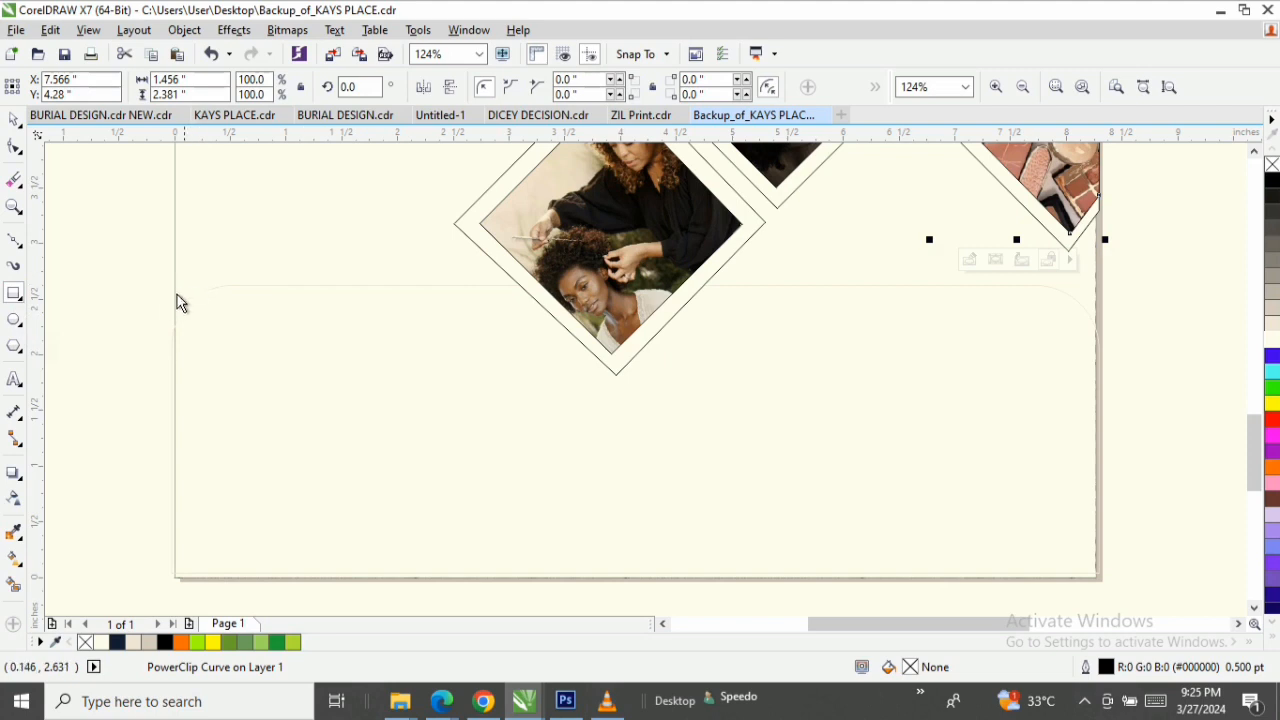
pyautogui.moveTo(174, 292); pyautogui.dragTo(1114, 577)
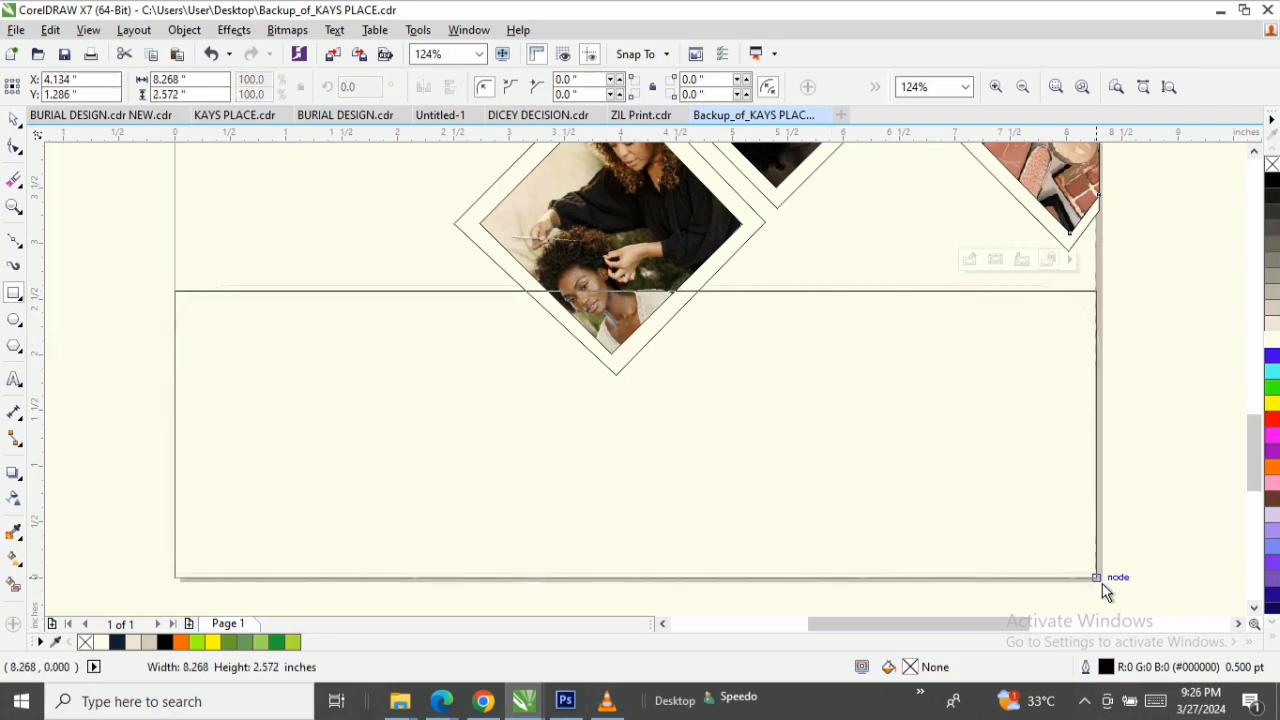
pyautogui.click(14, 119)
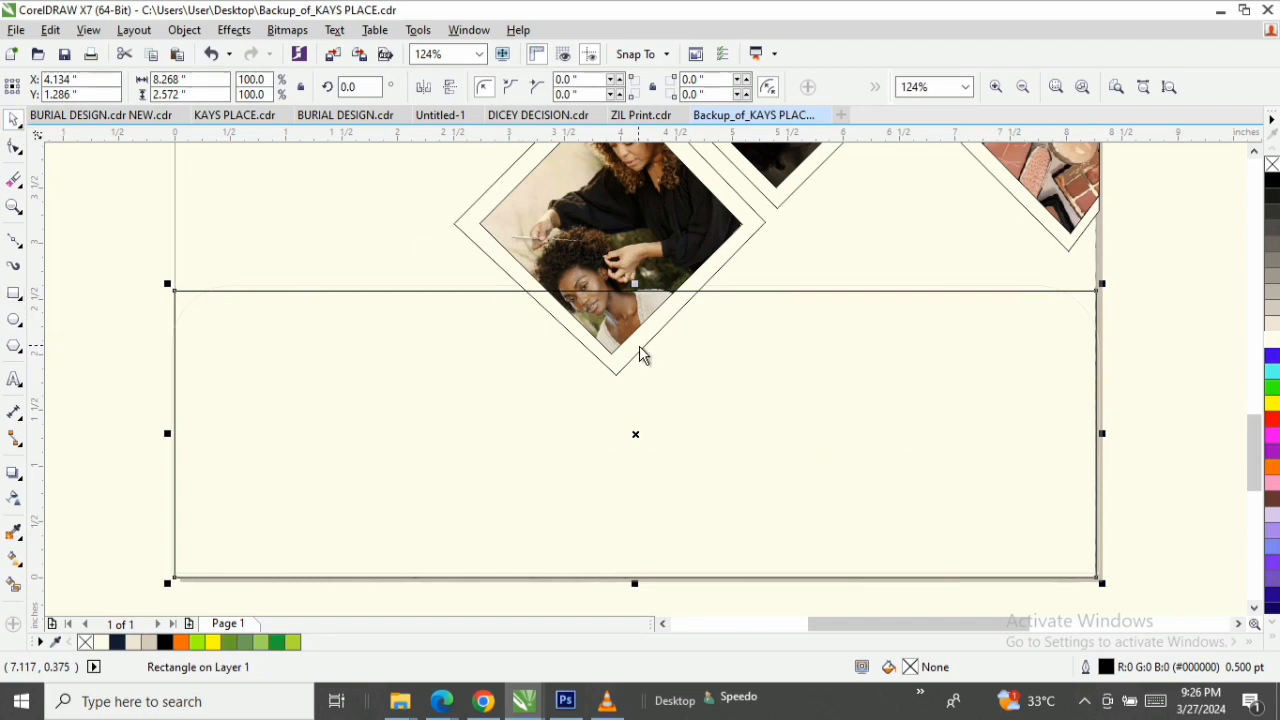
pyautogui.moveTo(633, 284); pyautogui.dragTo(633, 278)
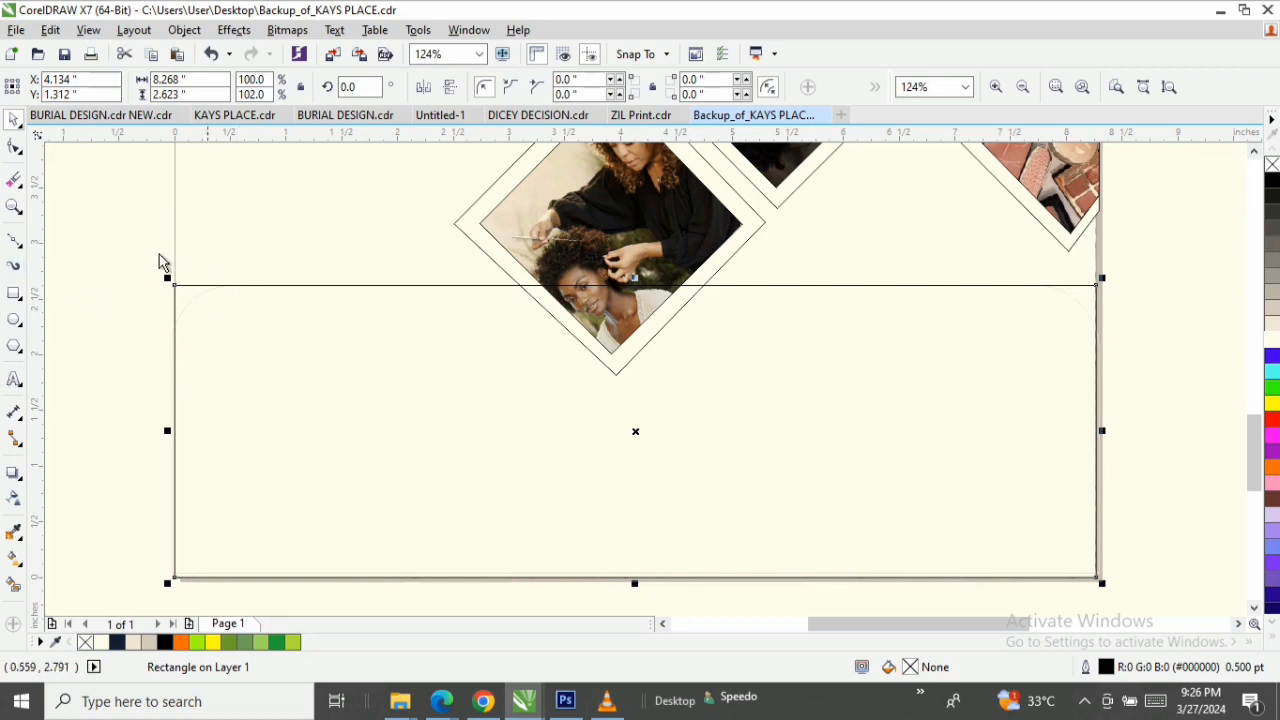
# Try rounding the bottom rectangle's upper-left corner alone and all four corners together, undoing each attempt.
pyautogui.click(13, 148)
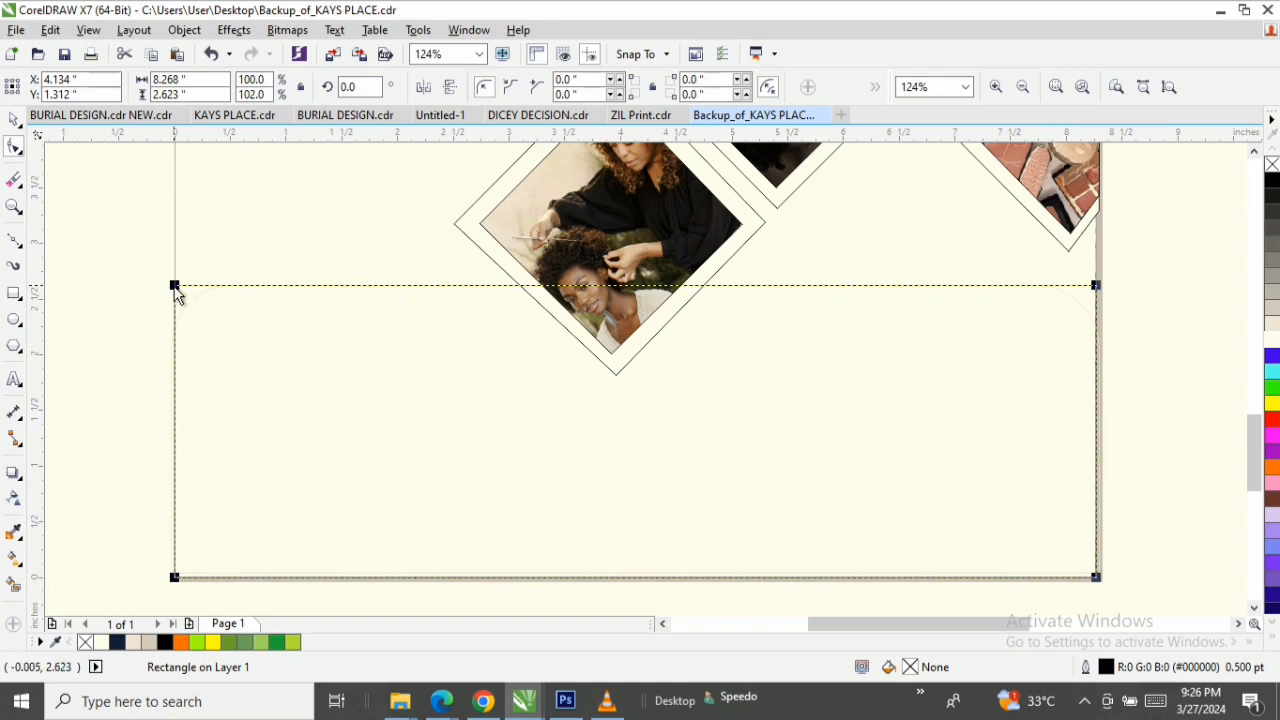
pyautogui.moveTo(175, 287); pyautogui.dragTo(181, 352)
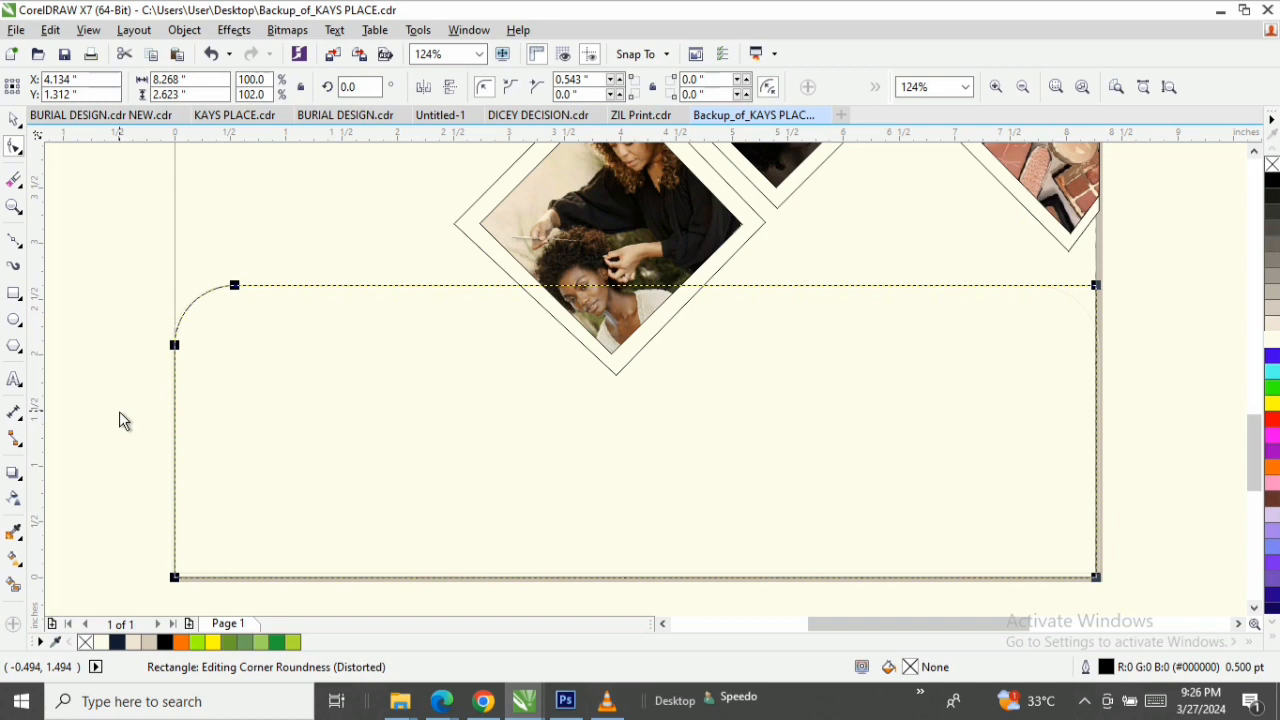
pyautogui.hotkey('ctrl', 'z')
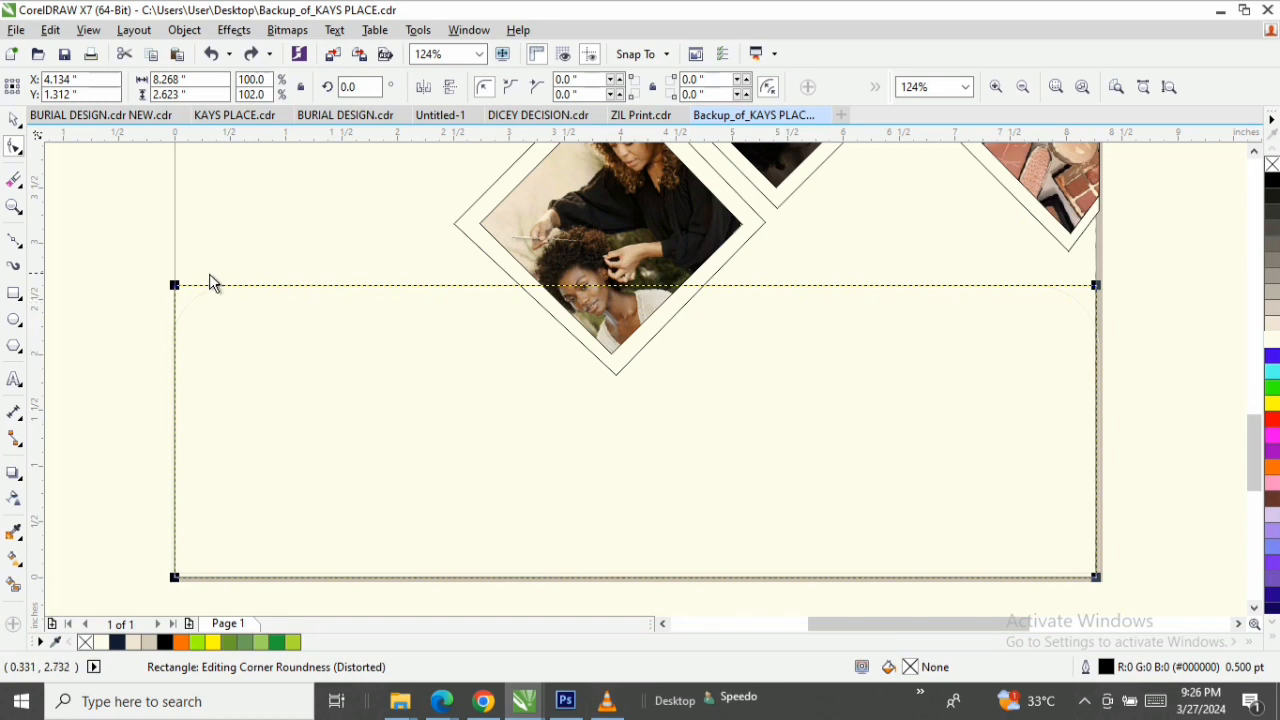
pyautogui.moveTo(180, 297); pyautogui.dragTo(188, 383)
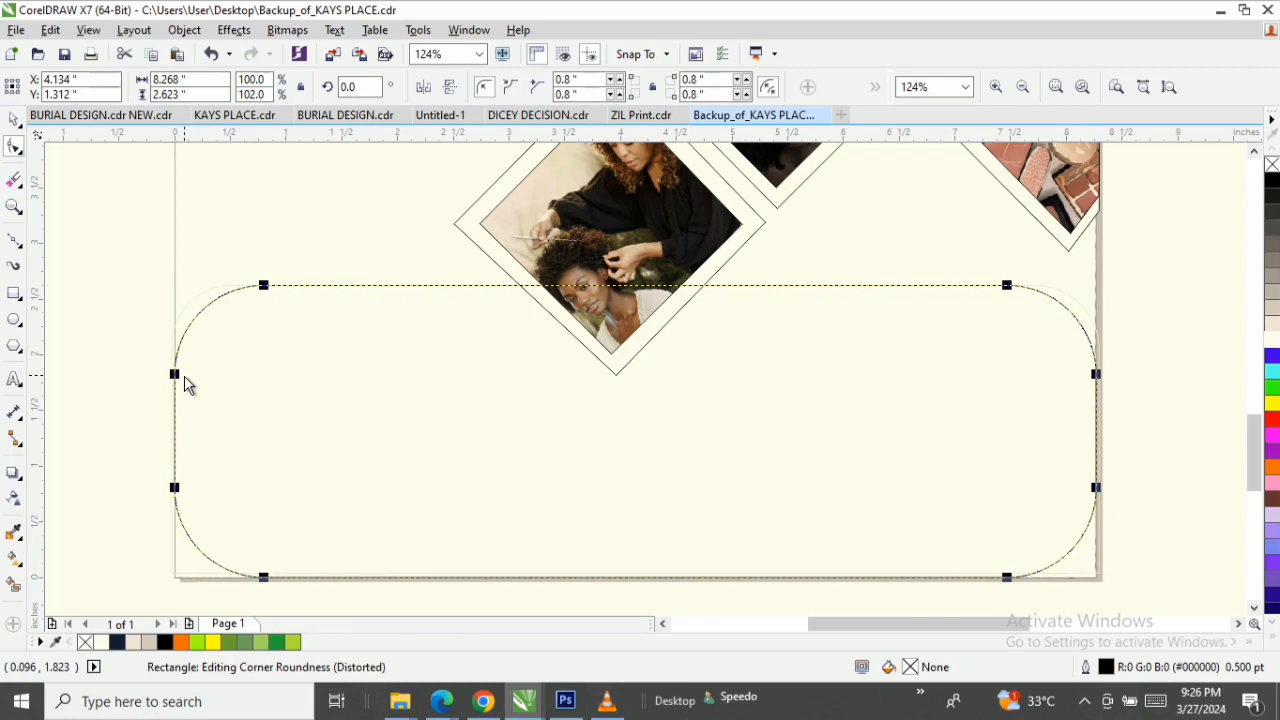
pyautogui.hotkey('ctrl', 'z')
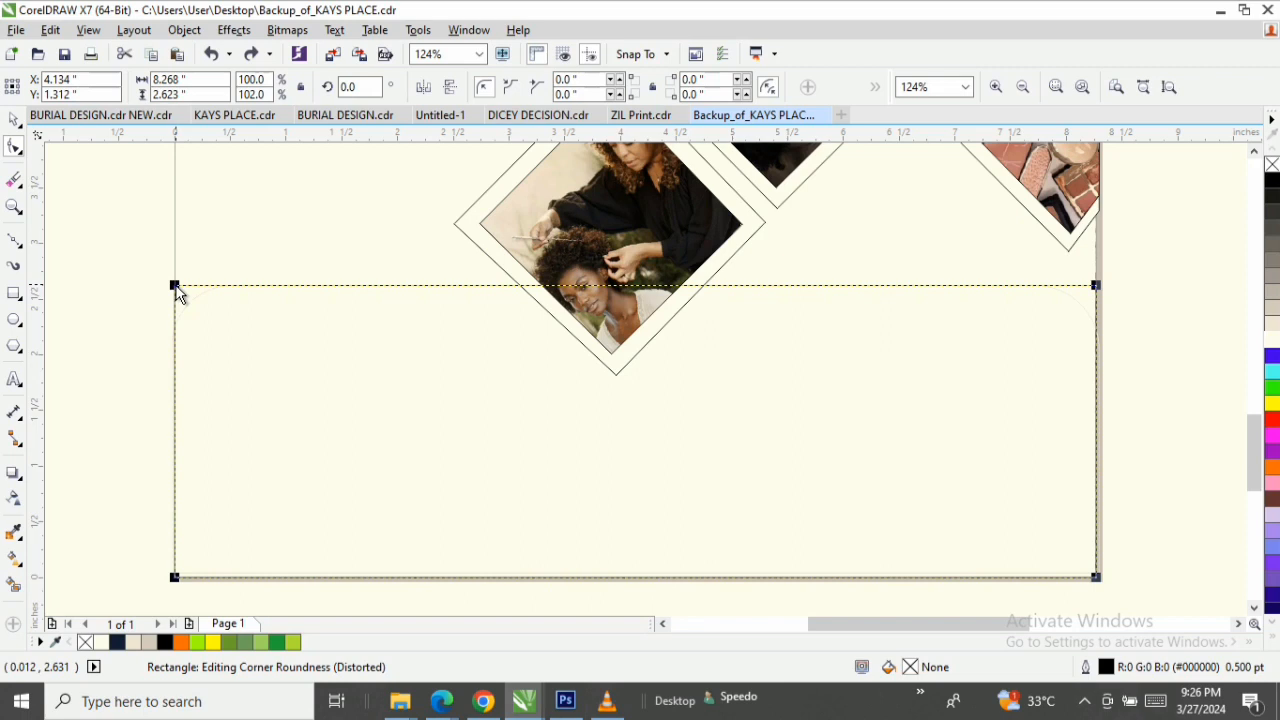
# Round the bottom rectangle's upper-left corner to about 0.54 inches and its upper-right corner to about 0.57 inches, following the traced panel.
pyautogui.moveTo(176, 288); pyautogui.dragTo(174, 334)
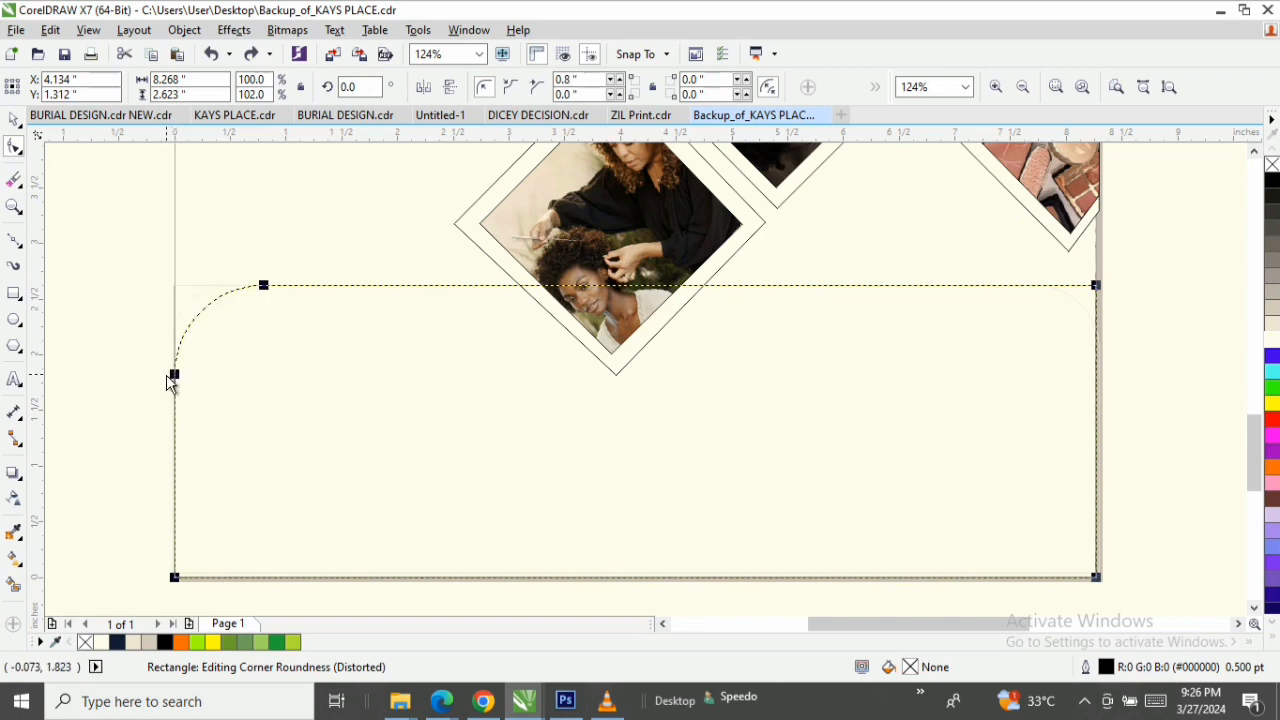
pyautogui.moveTo(168, 382); pyautogui.dragTo(172, 347)
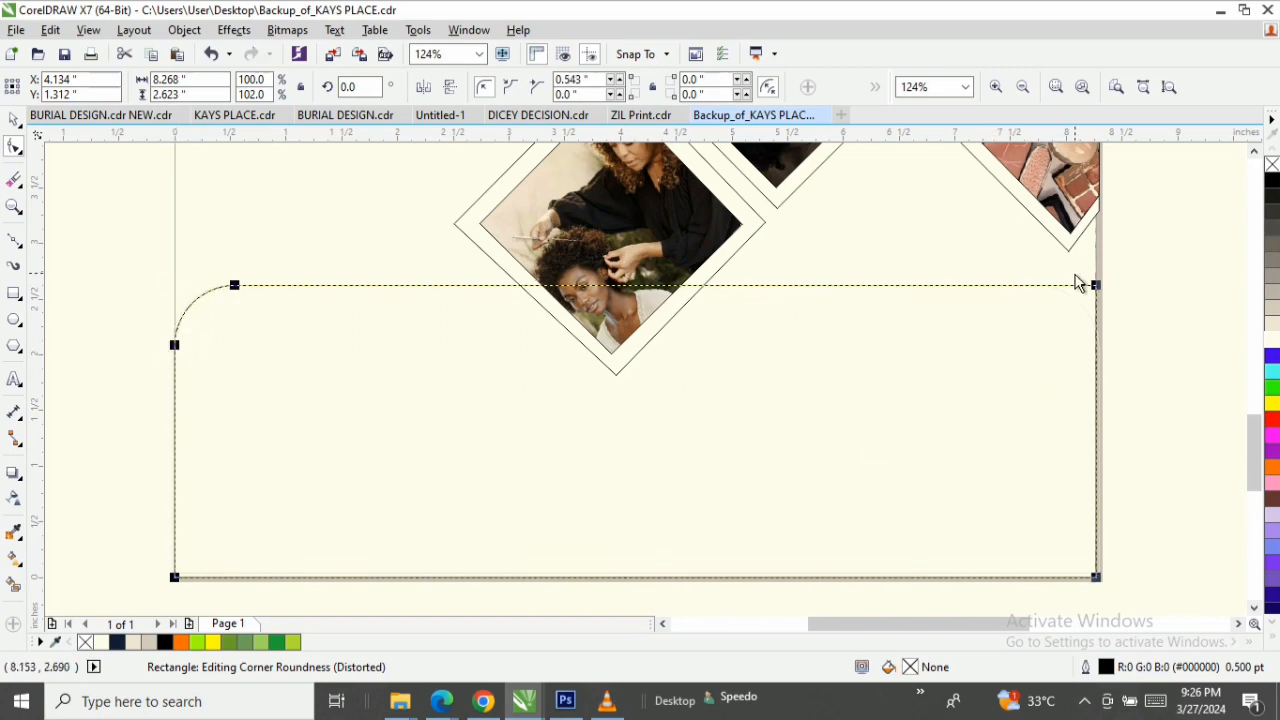
pyautogui.moveTo(1096, 288); pyautogui.dragTo(1097, 362)
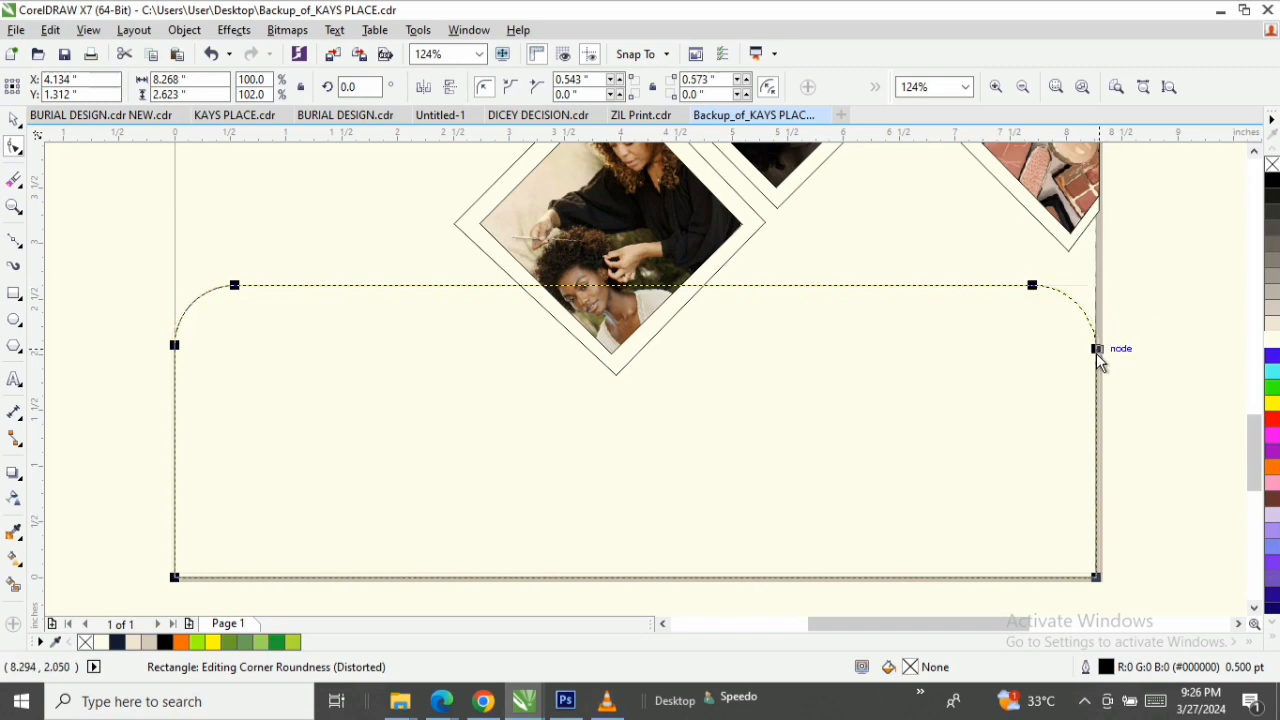
pyautogui.press('space')
pyautogui.press('z')
pyautogui.rightClick(567, 367)
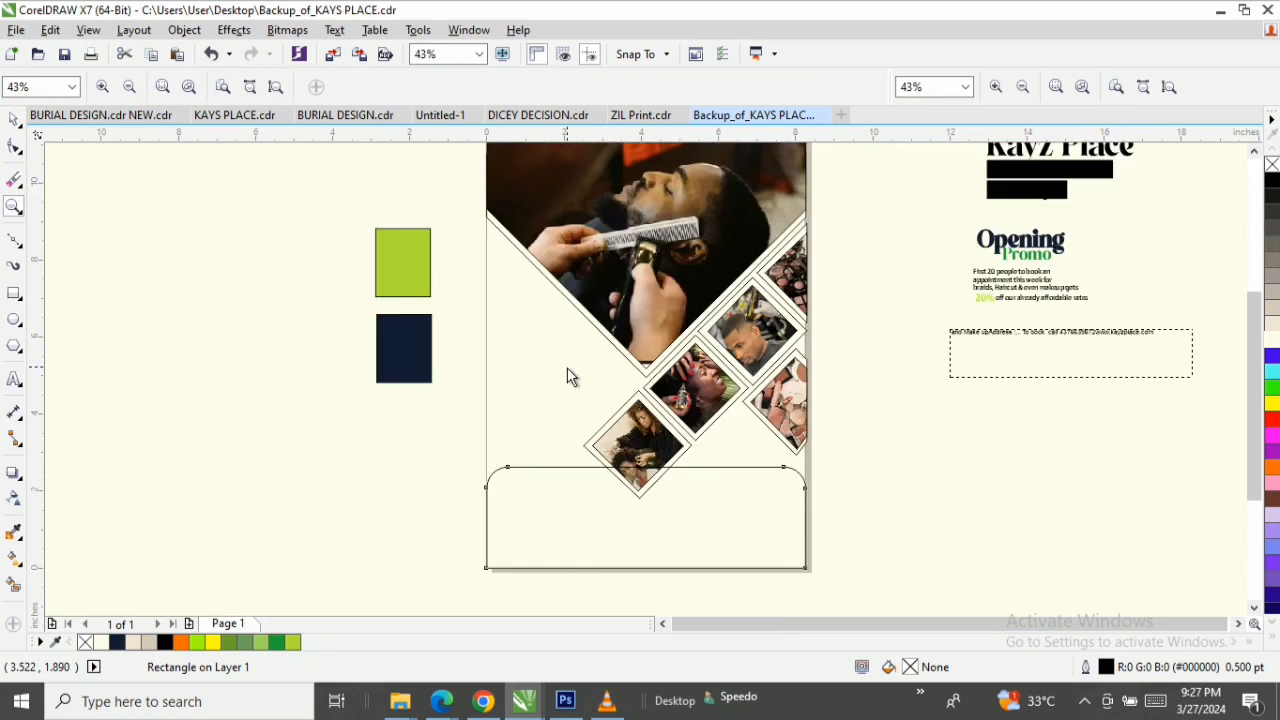
pyautogui.click(12, 116)
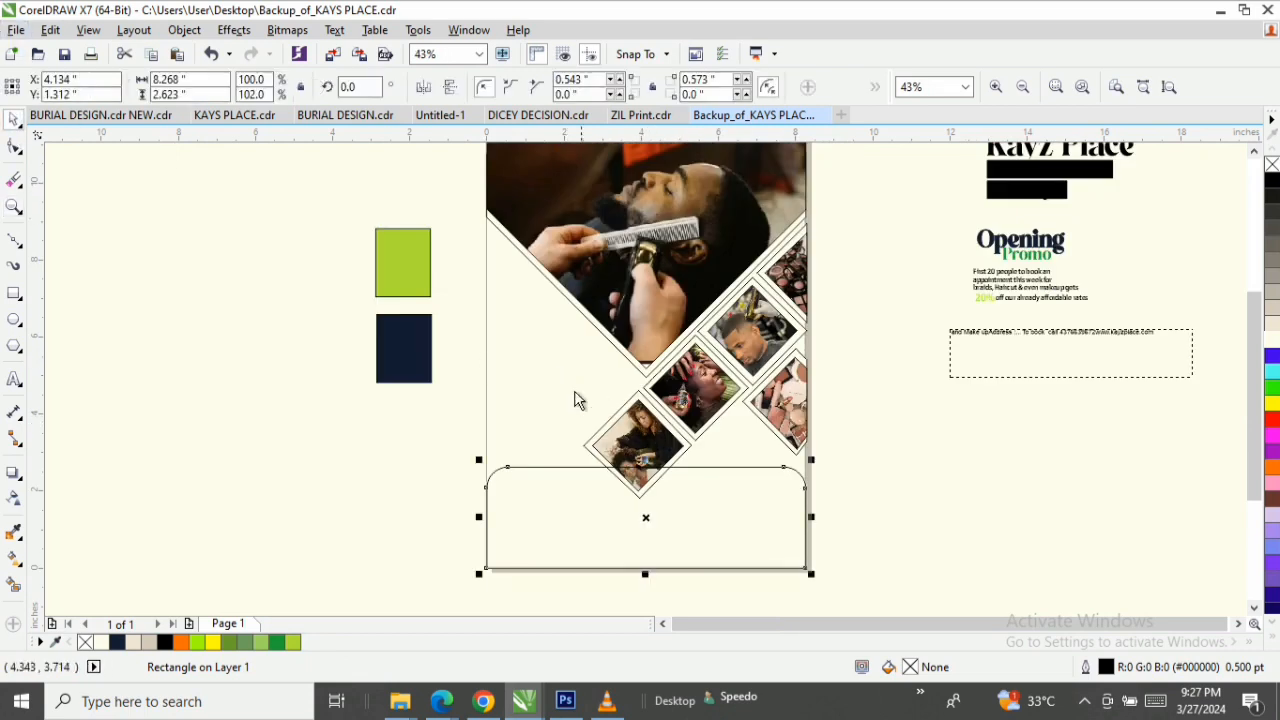
# Try to copy the navy swatch's fill onto the rounded rectangle at the bottom of the page.
pyautogui.click(397, 350)
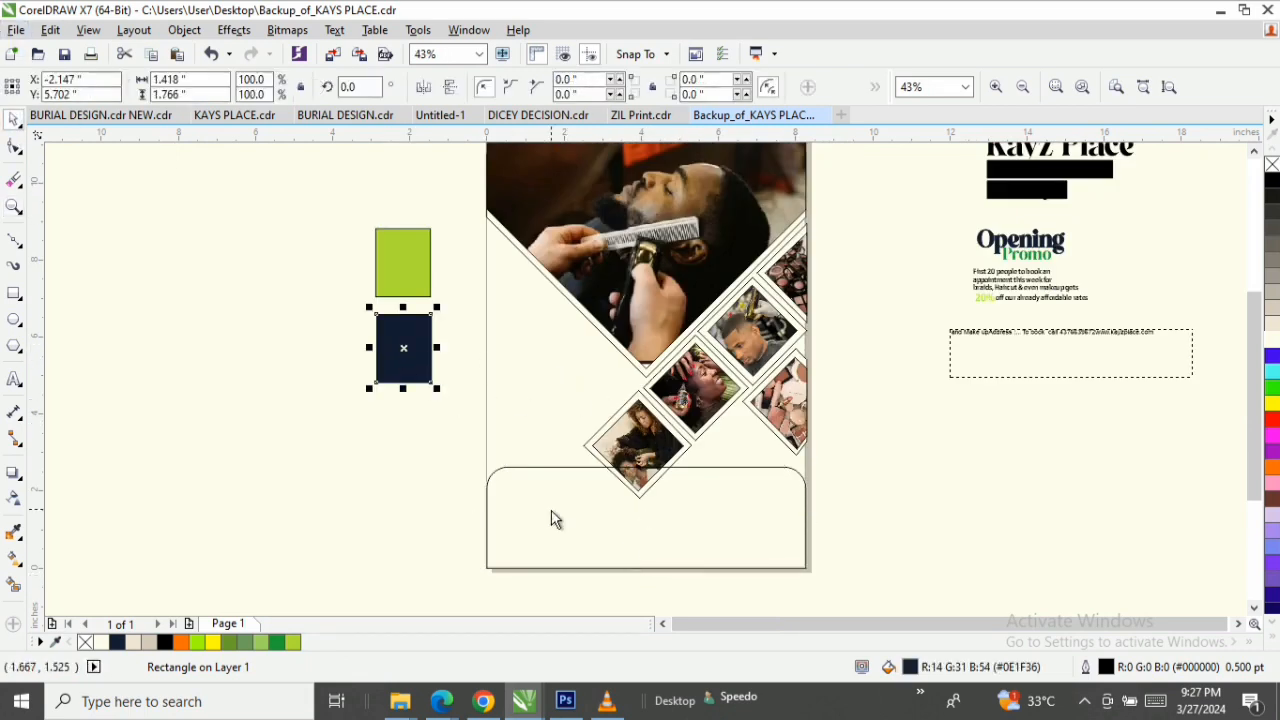
pyautogui.moveTo(401, 338); pyautogui.dragTo(565, 526)
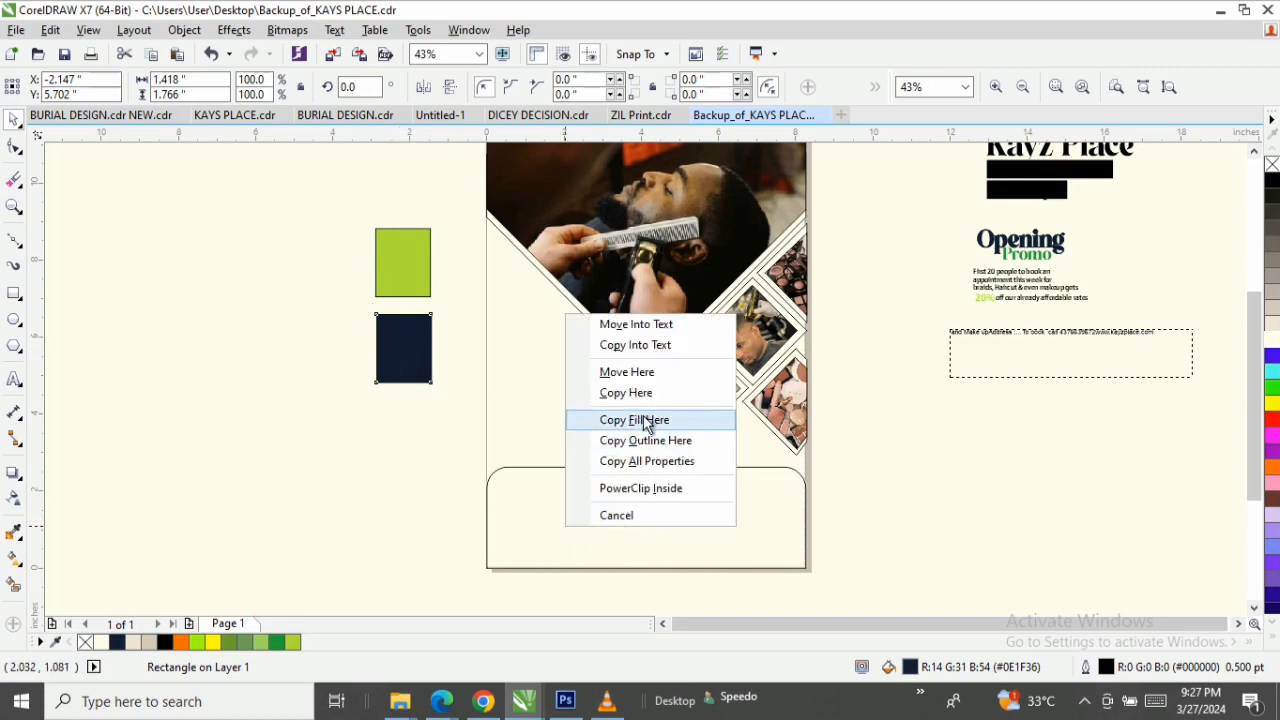
pyautogui.click(645, 420)
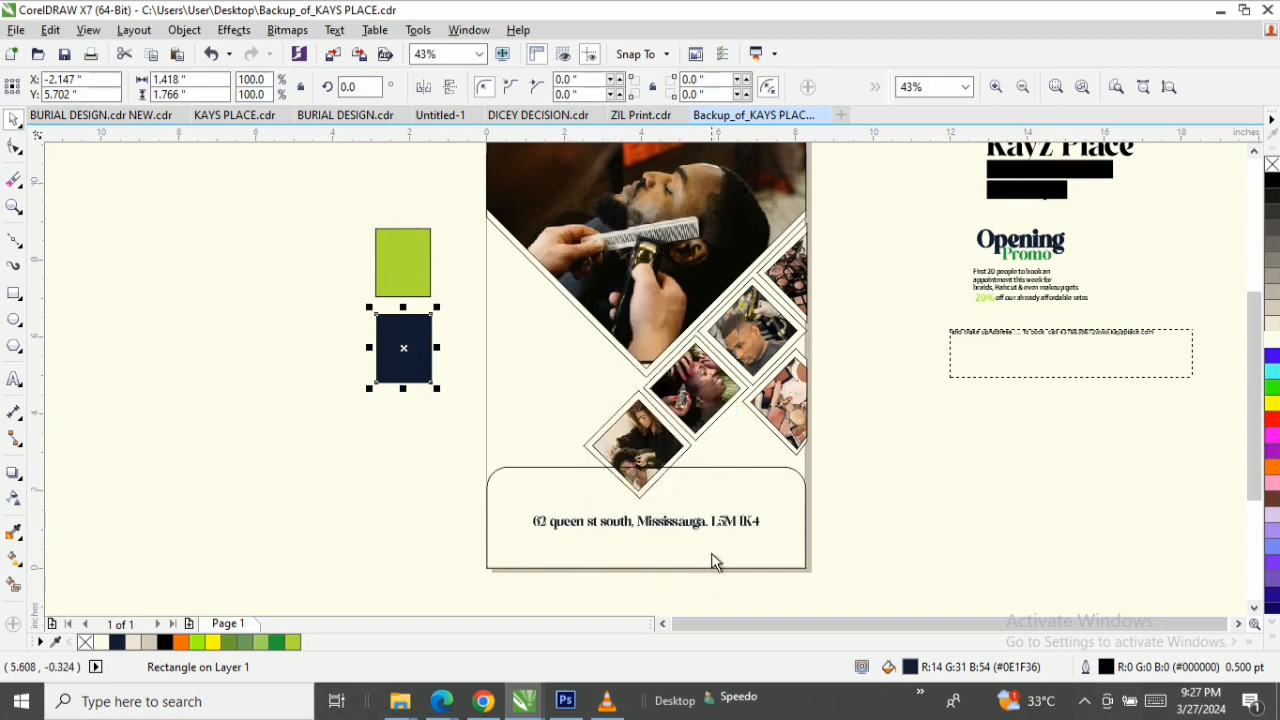
# Copy the navy swatch's fill onto the rounded bottom rectangle and remove the rectangle's outline.
pyautogui.moveTo(390, 333); pyautogui.dragTo(566, 520)
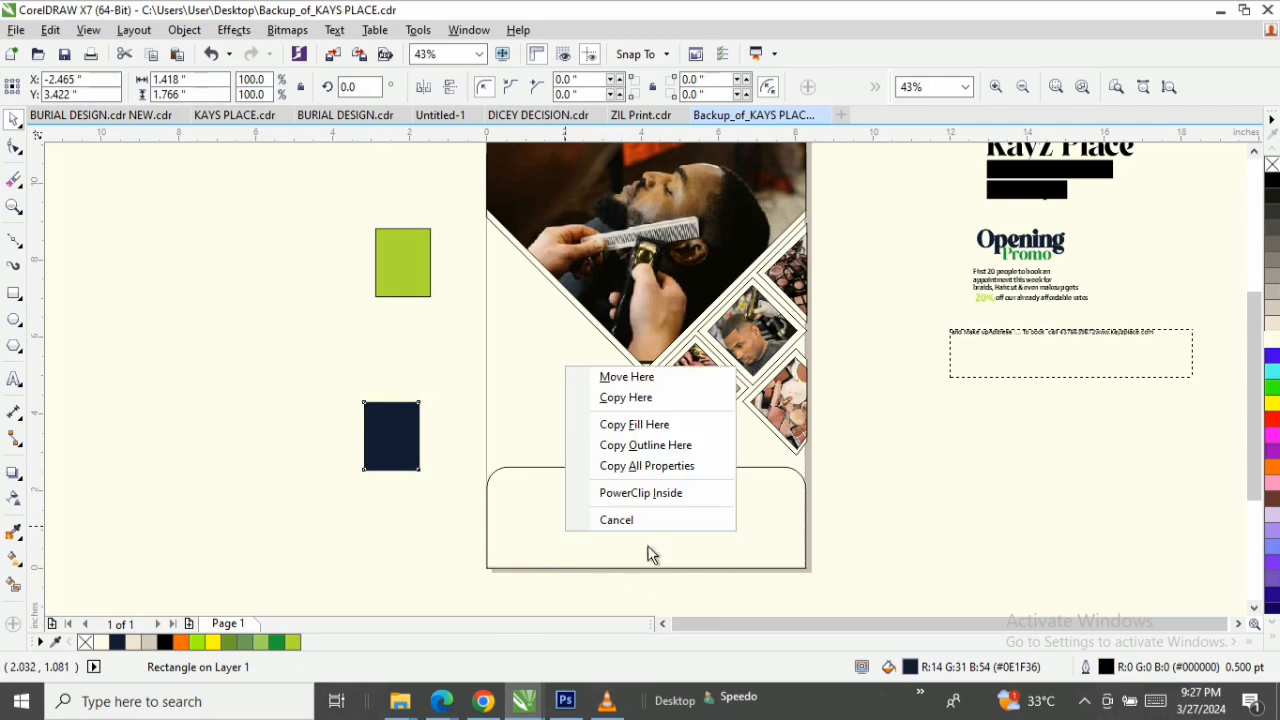
pyautogui.click(645, 425)
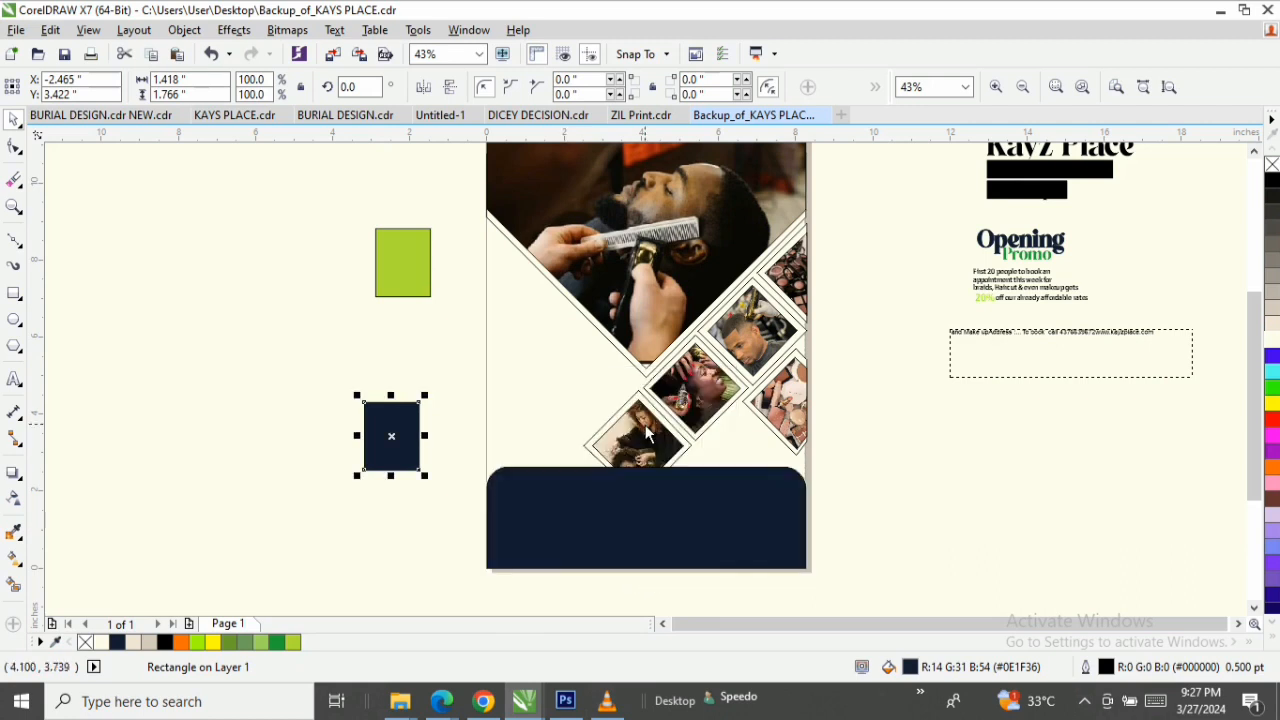
pyautogui.click(623, 541)
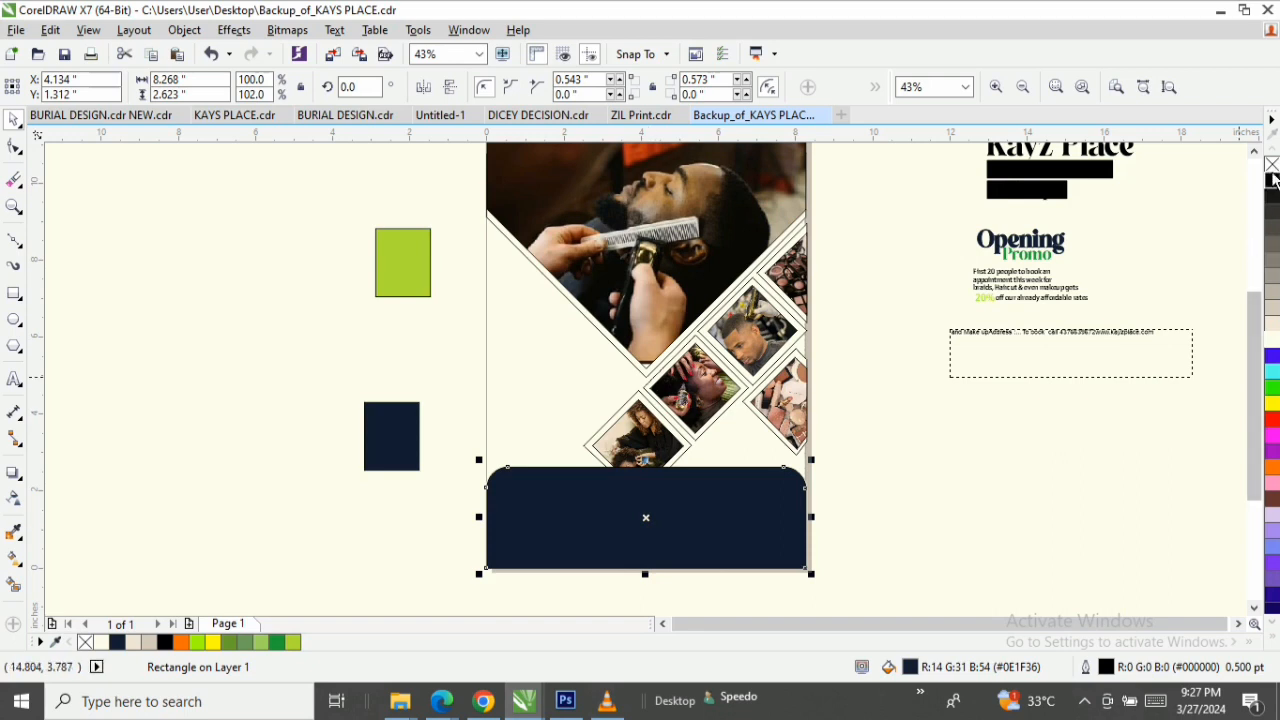
pyautogui.rightClick(1272, 165)
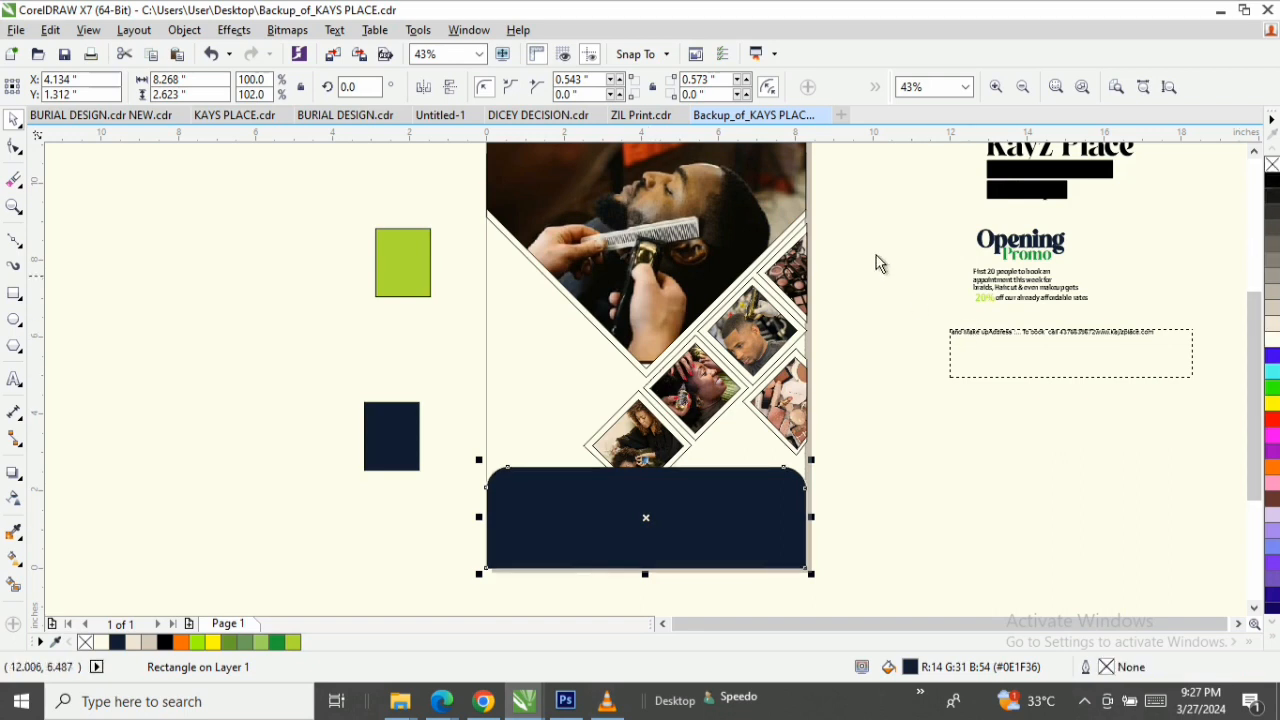
# Bring the photo diamonds, their frames and the address text in front of the navy bottom panel.
pyautogui.click(882, 205)
pyautogui.moveTo(779, 309); pyautogui.dragTo(530, 536)
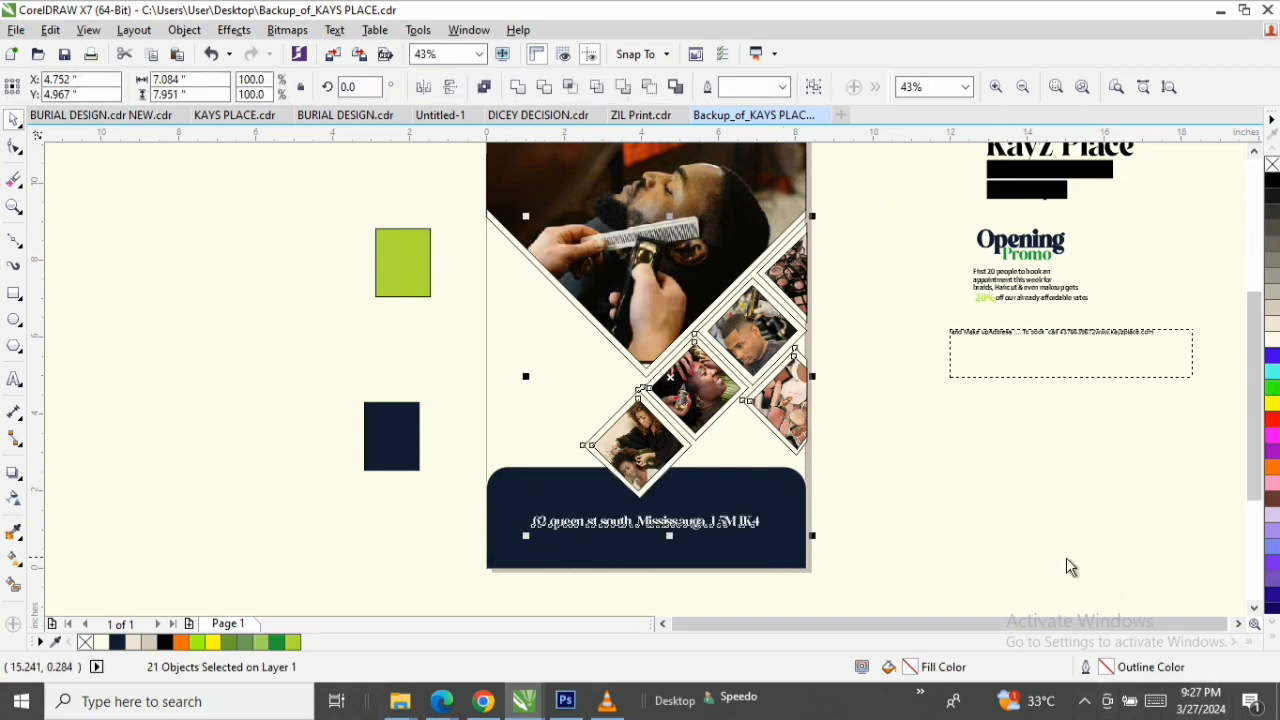
pyautogui.click(1069, 566)
# Move the white address text from the navy panel to the empty area beside the page, below the contact text frame.
pyautogui.click(584, 520)
pyautogui.click(536, 524)
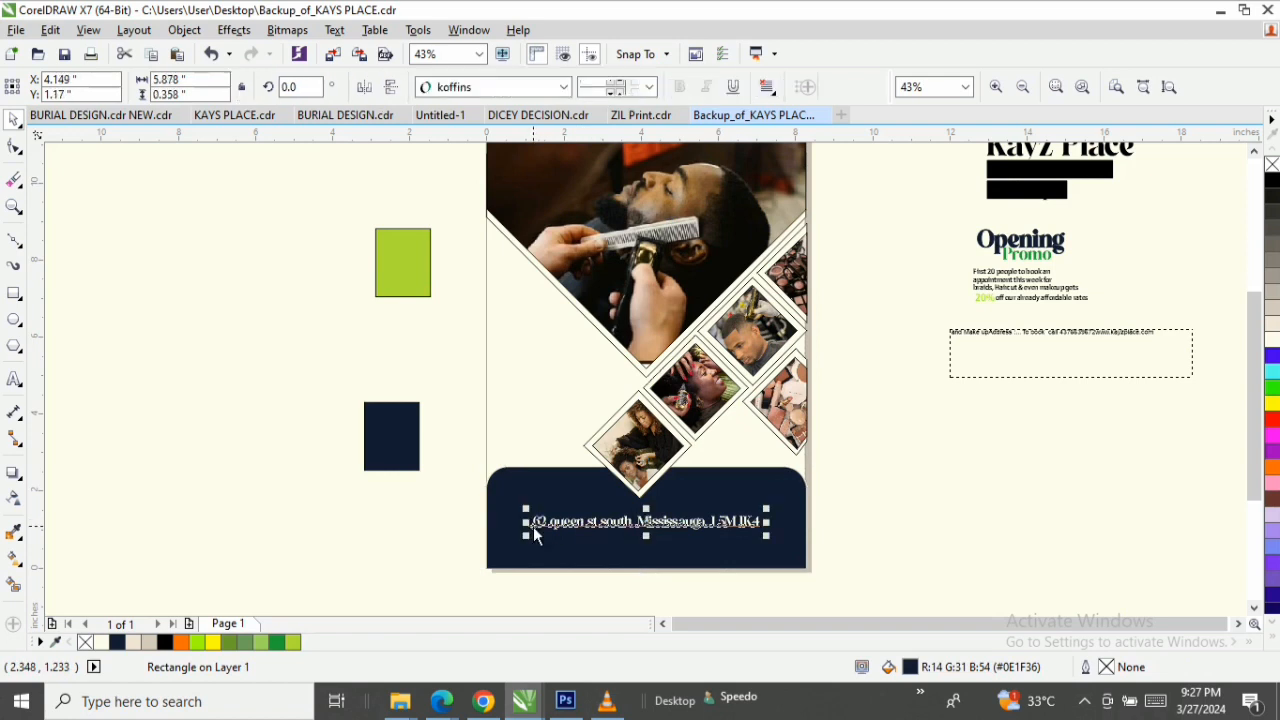
pyautogui.moveTo(548, 525); pyautogui.dragTo(1056, 520)
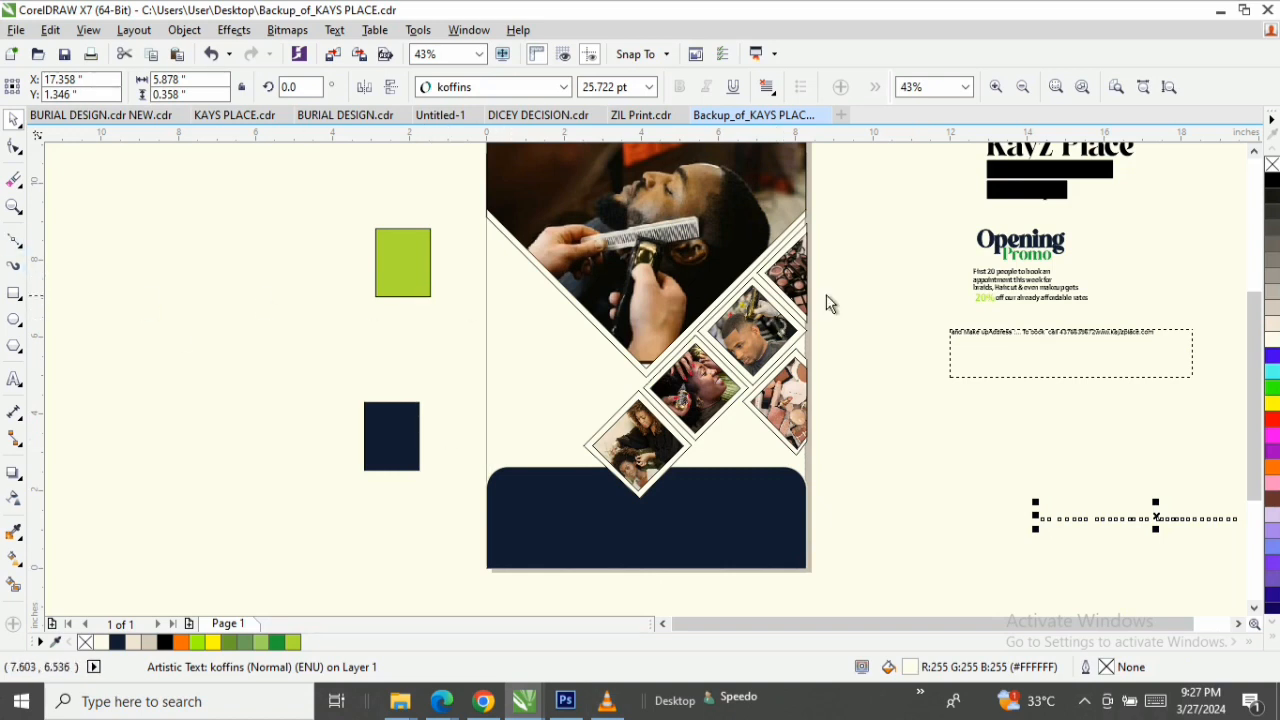
# Fill the outer diamond frame around the hair-styling photo overlapping the navy panel with white (#FFFFFF).
pyautogui.press('z')
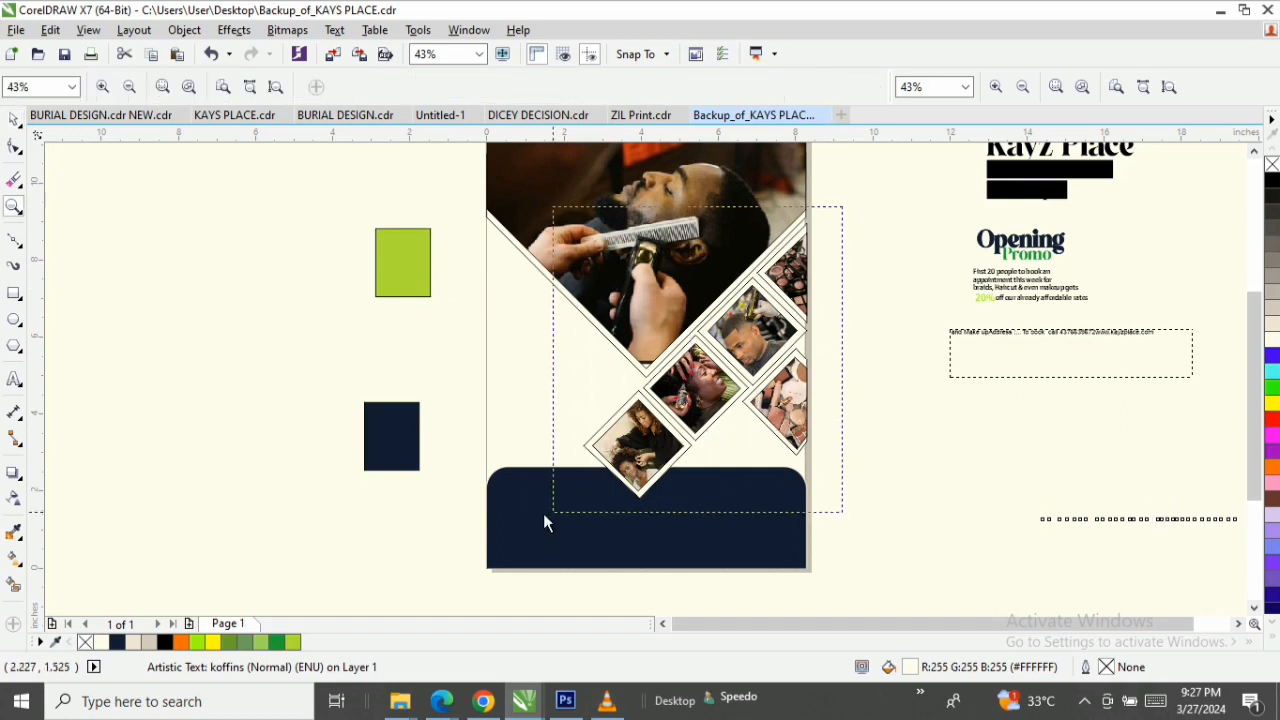
pyautogui.click(516, 525)
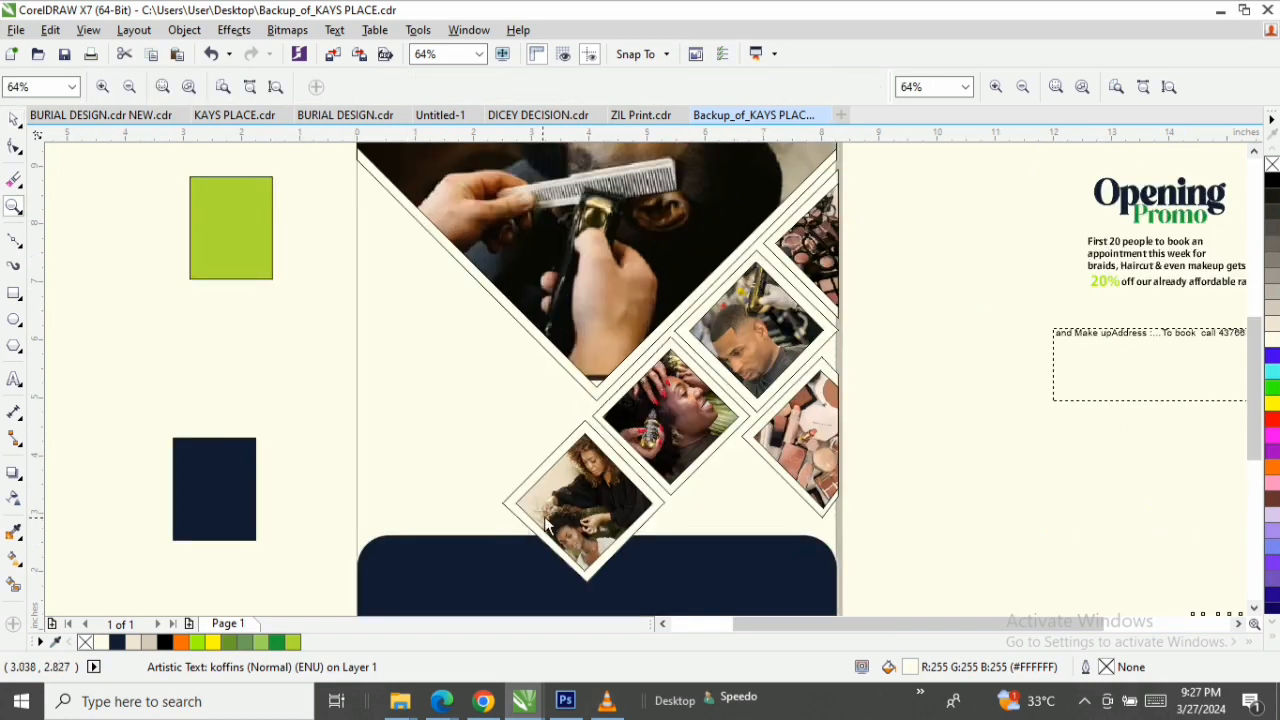
pyautogui.press('space')
pyautogui.click(585, 443)
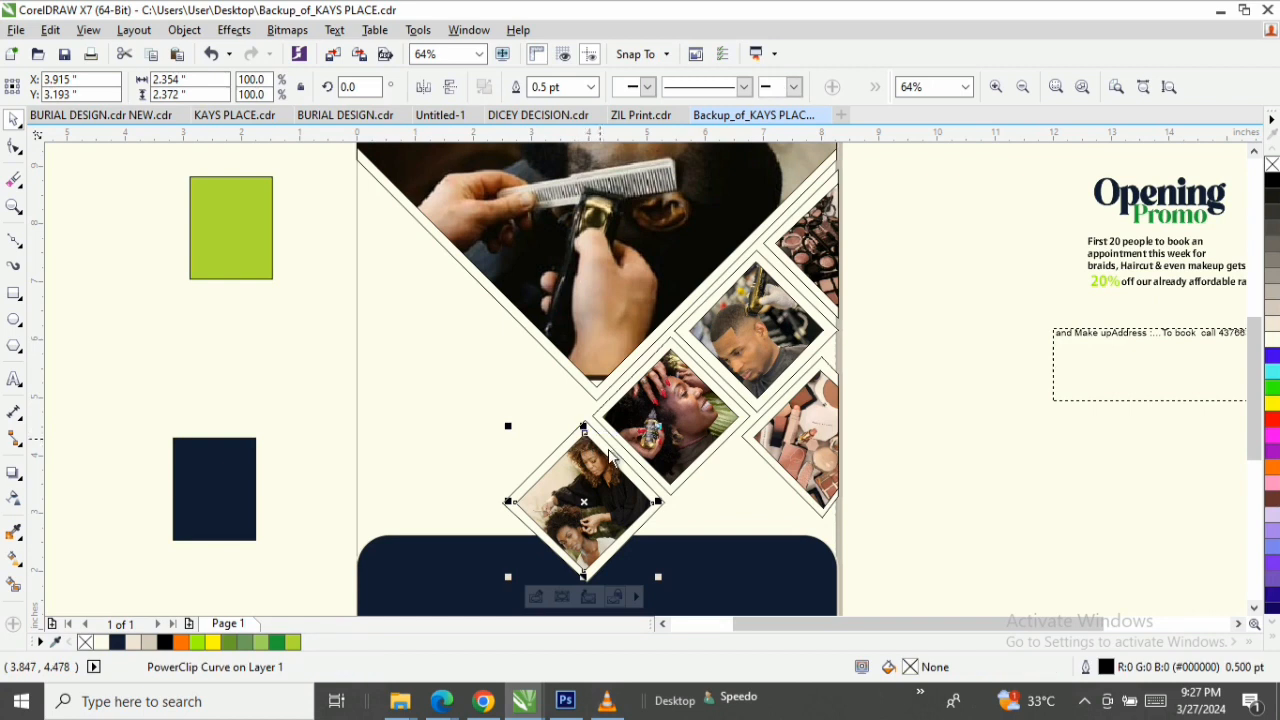
pyautogui.click(583, 418)
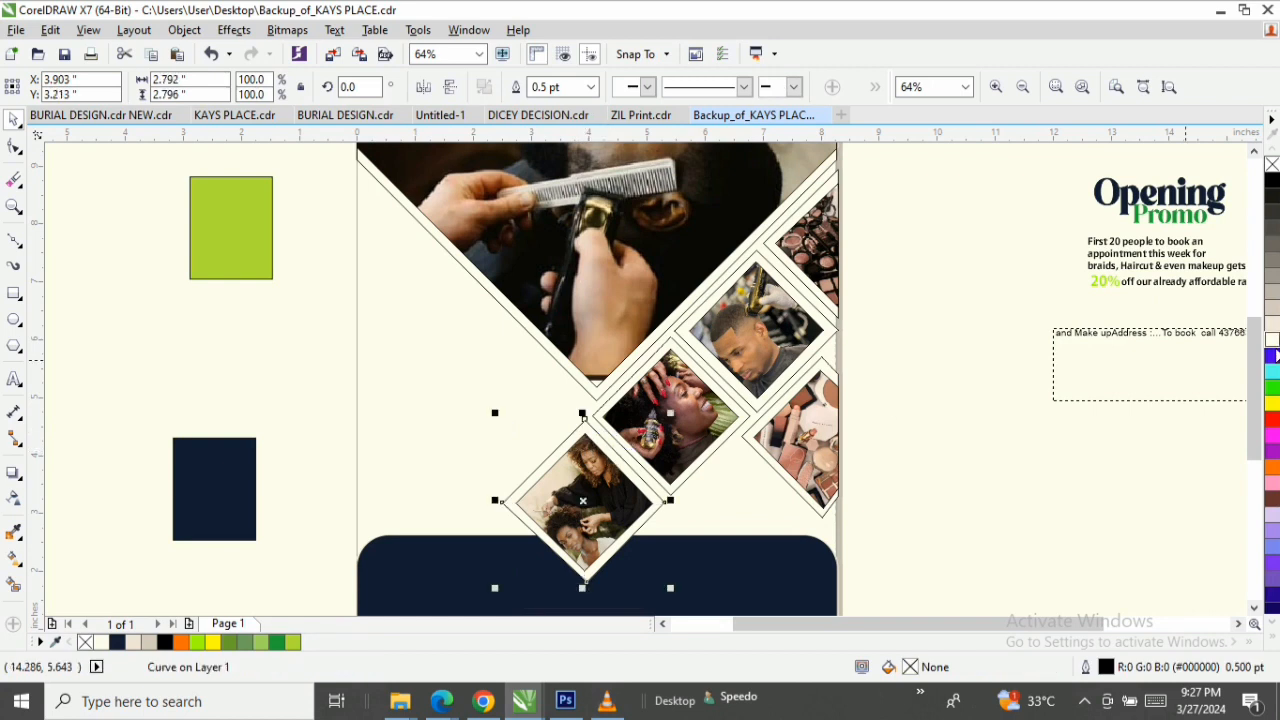
pyautogui.click(1272, 341)
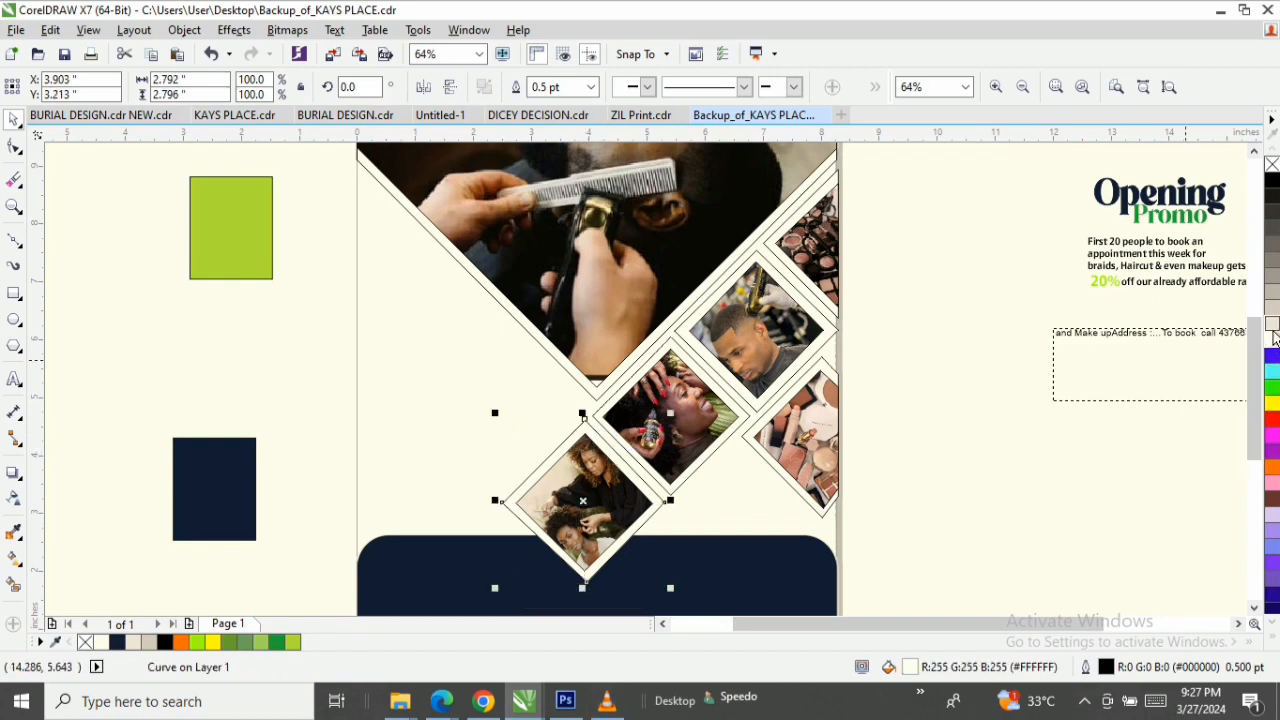
# Fill the outer diamond frames around all the small salon photos with white (#FFFFFF).
pyautogui.click(1272, 325)
pyautogui.click(1272, 341)
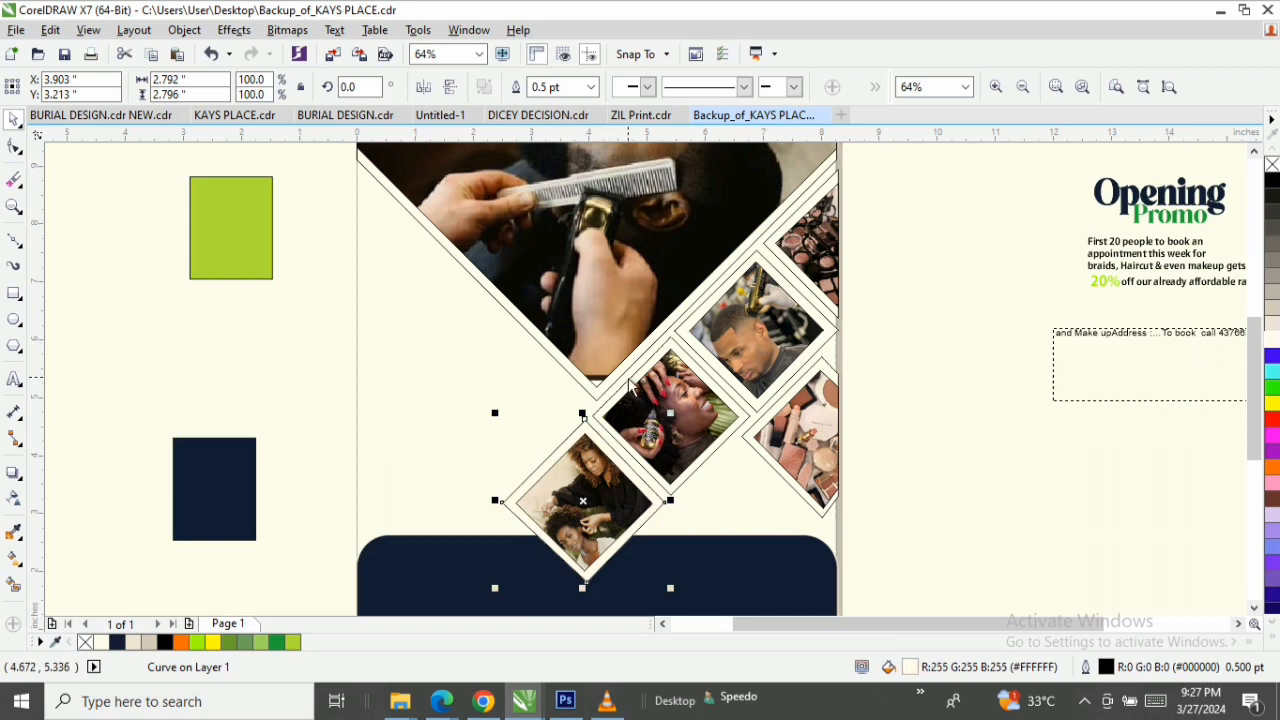
pyautogui.click(627, 379)
pyautogui.click(1272, 341)
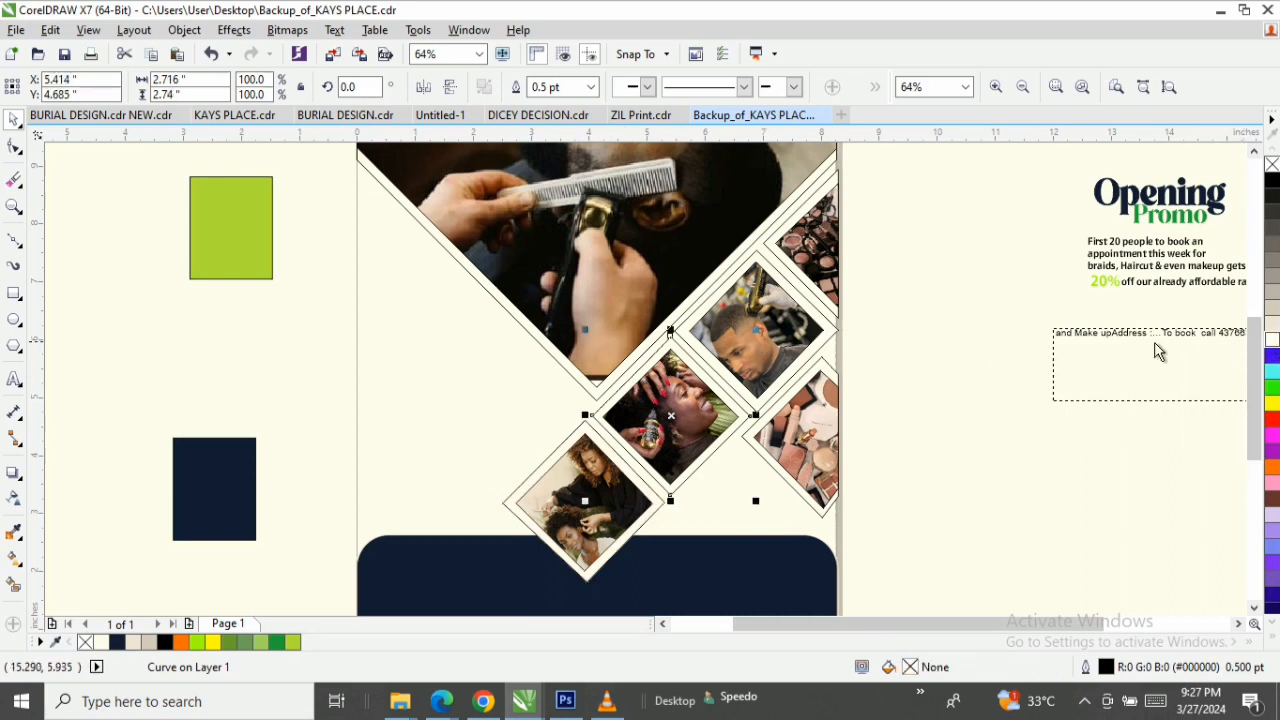
pyautogui.click(700, 348)
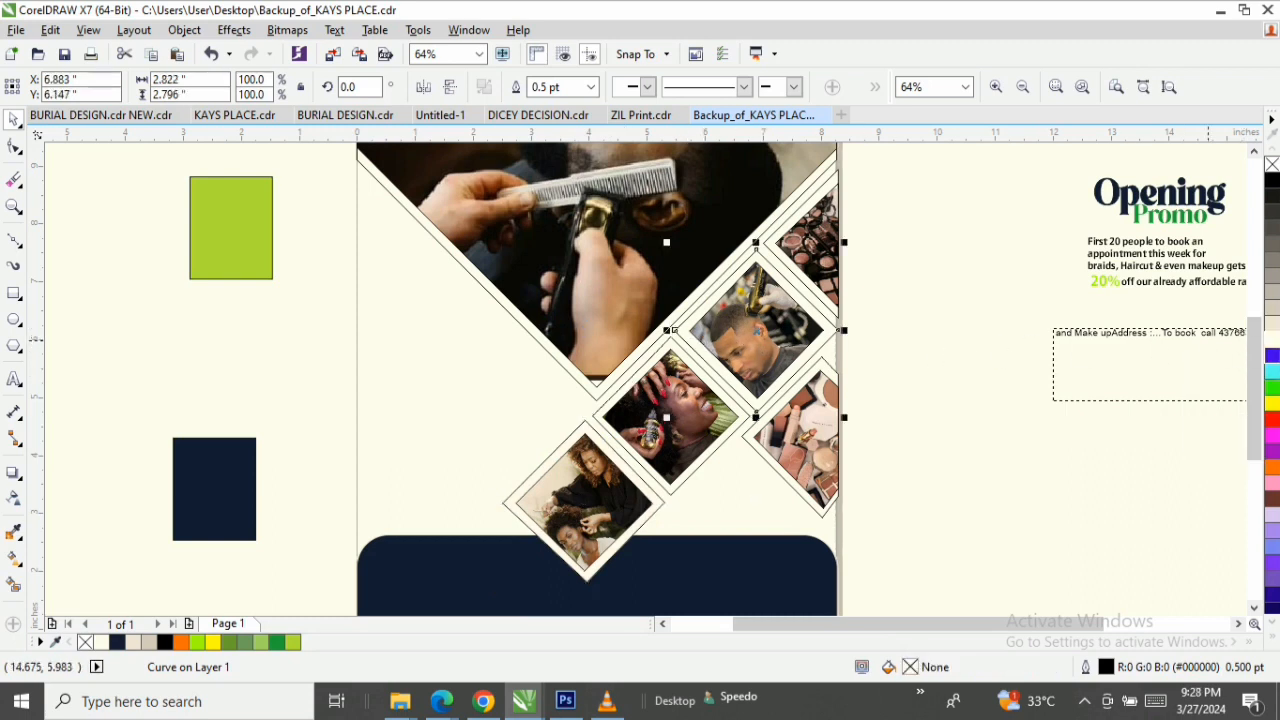
pyautogui.click(1272, 343)
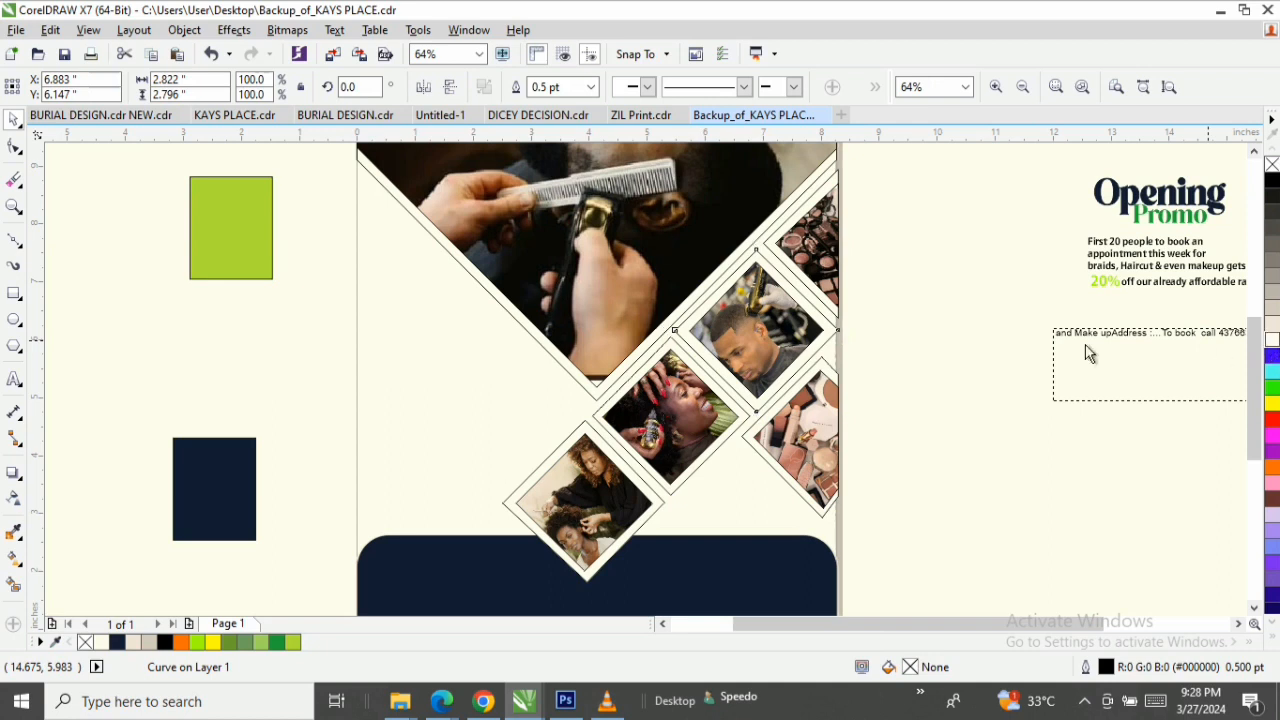
pyautogui.click(764, 248)
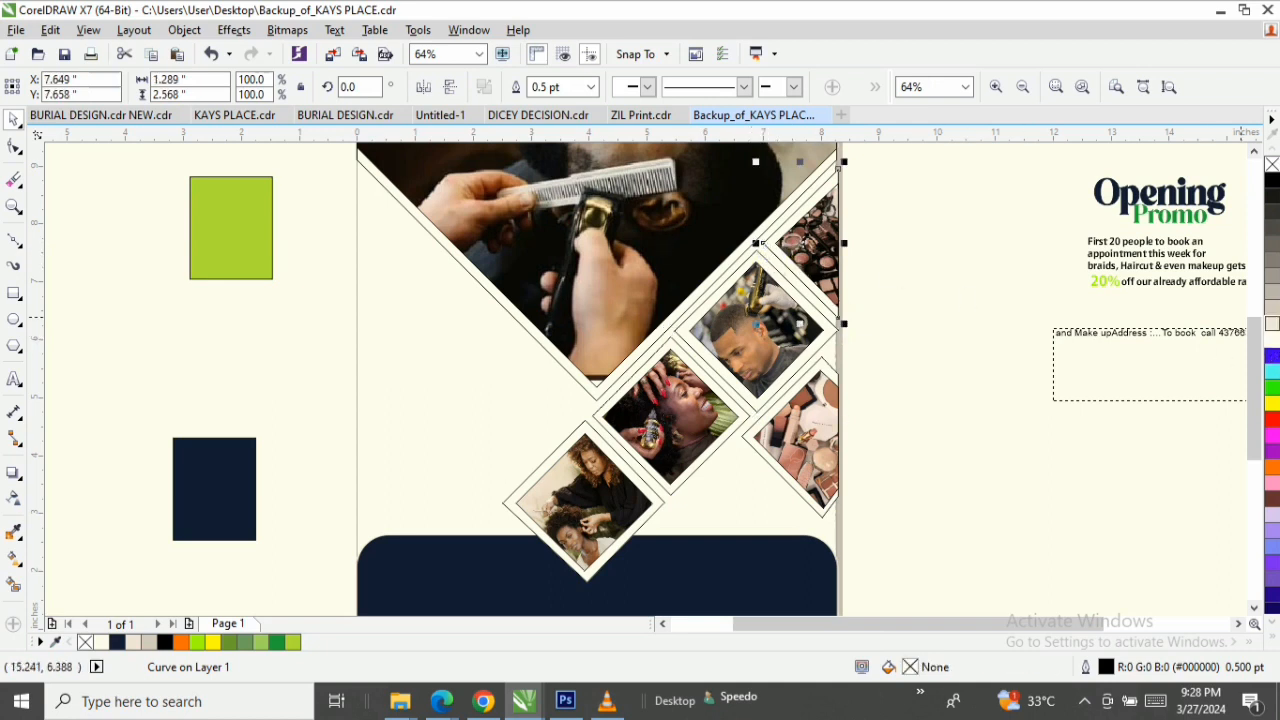
pyautogui.click(1272, 343)
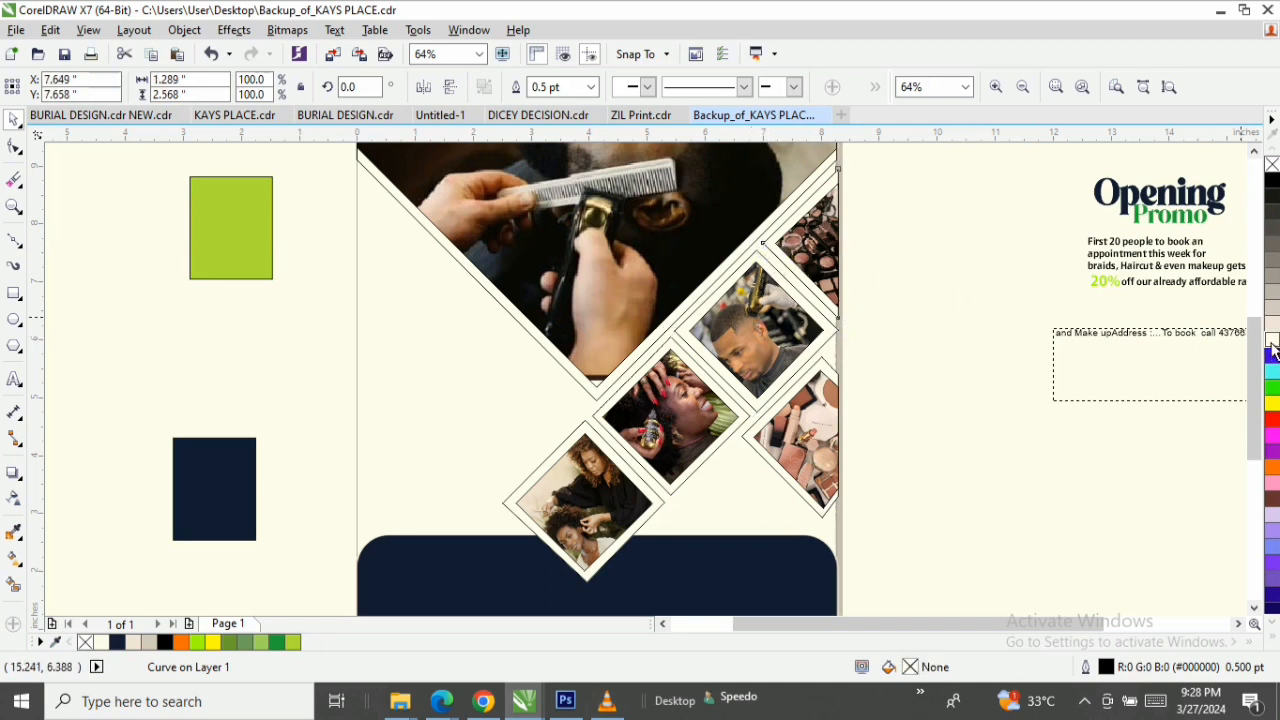
pyautogui.click(770, 472)
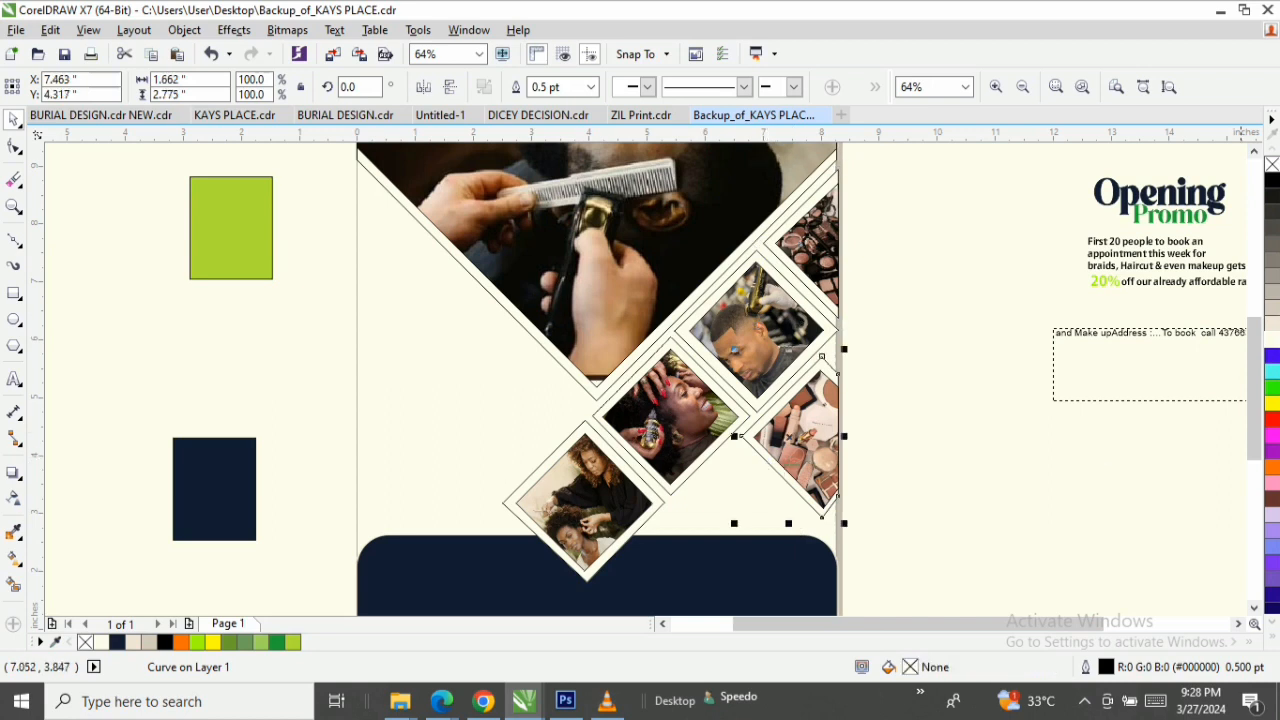
pyautogui.click(1273, 341)
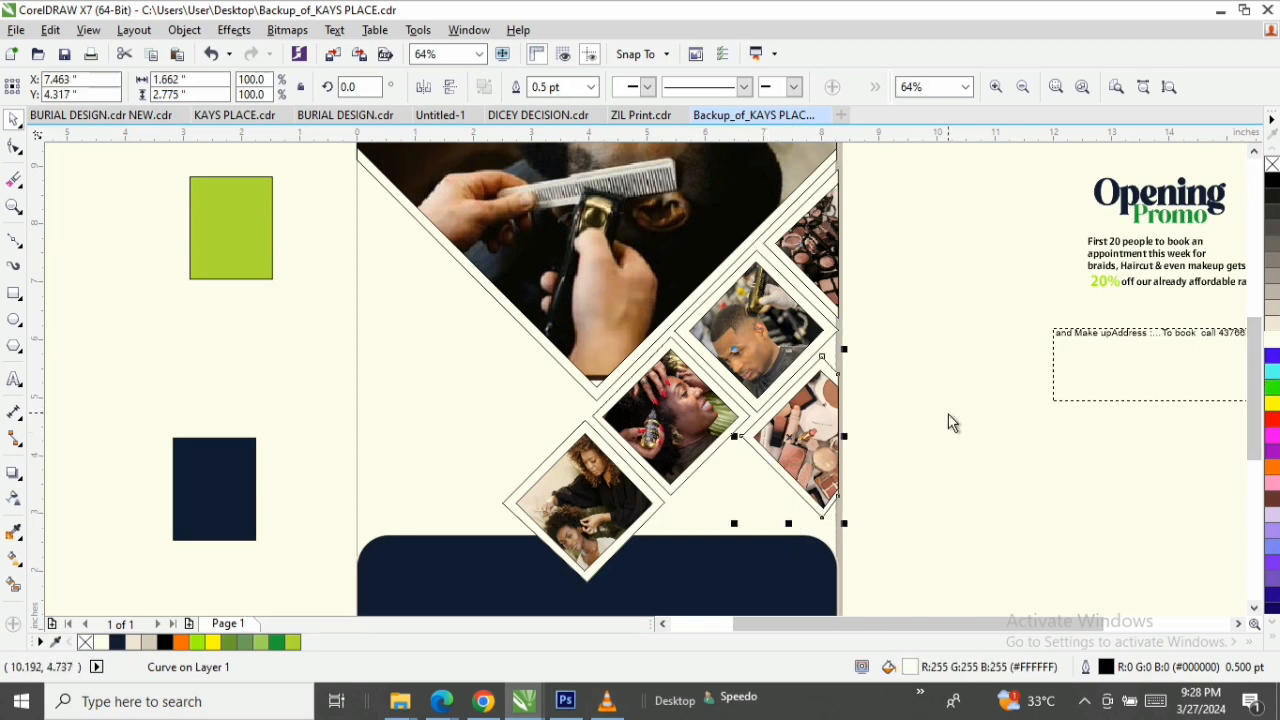
# Remove the outlines from all the photo diamonds and their frames, and apply a drop shadow to them.
pyautogui.moveTo(904, 161); pyautogui.dragTo(374, 565)
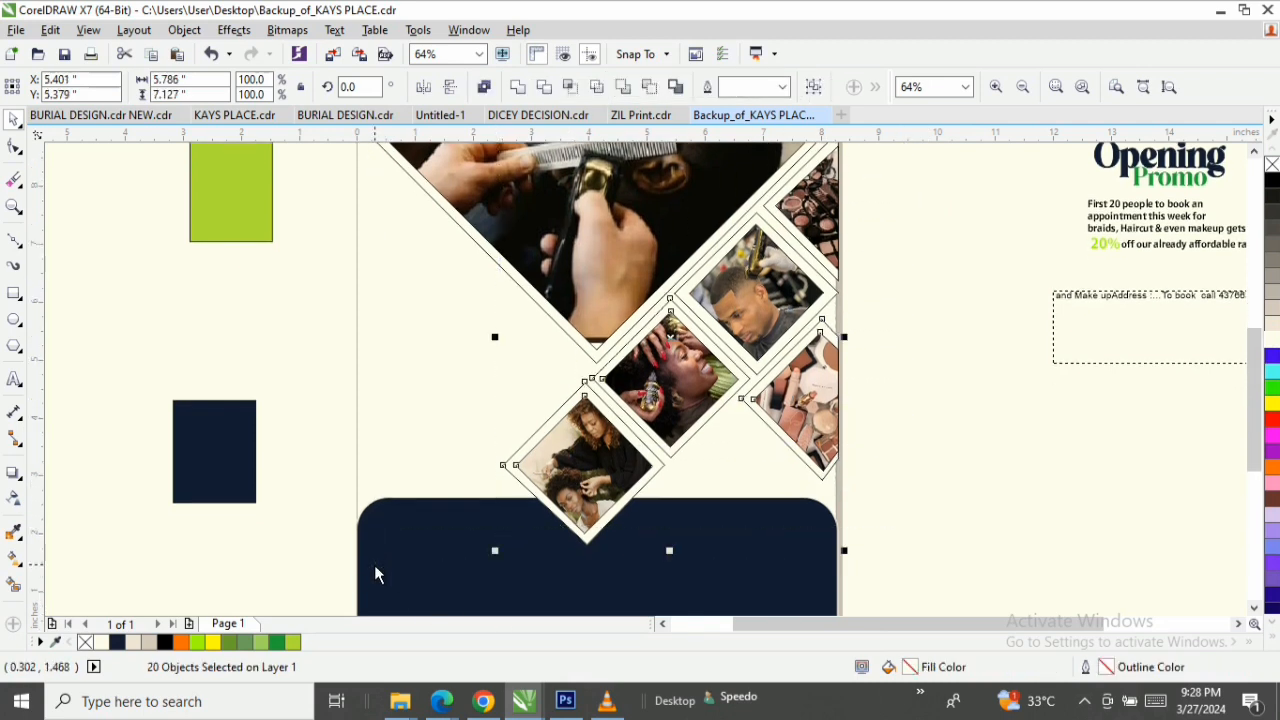
pyautogui.rightClick(1272, 165)
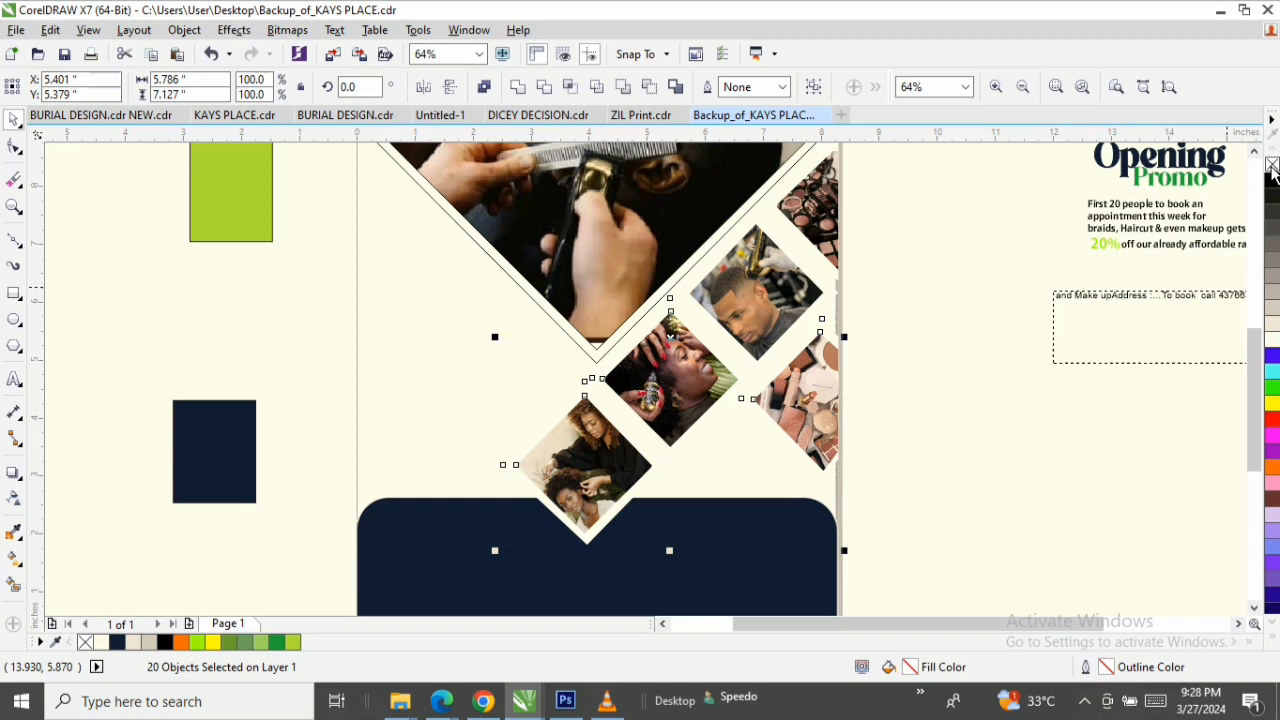
pyautogui.click(13, 477)
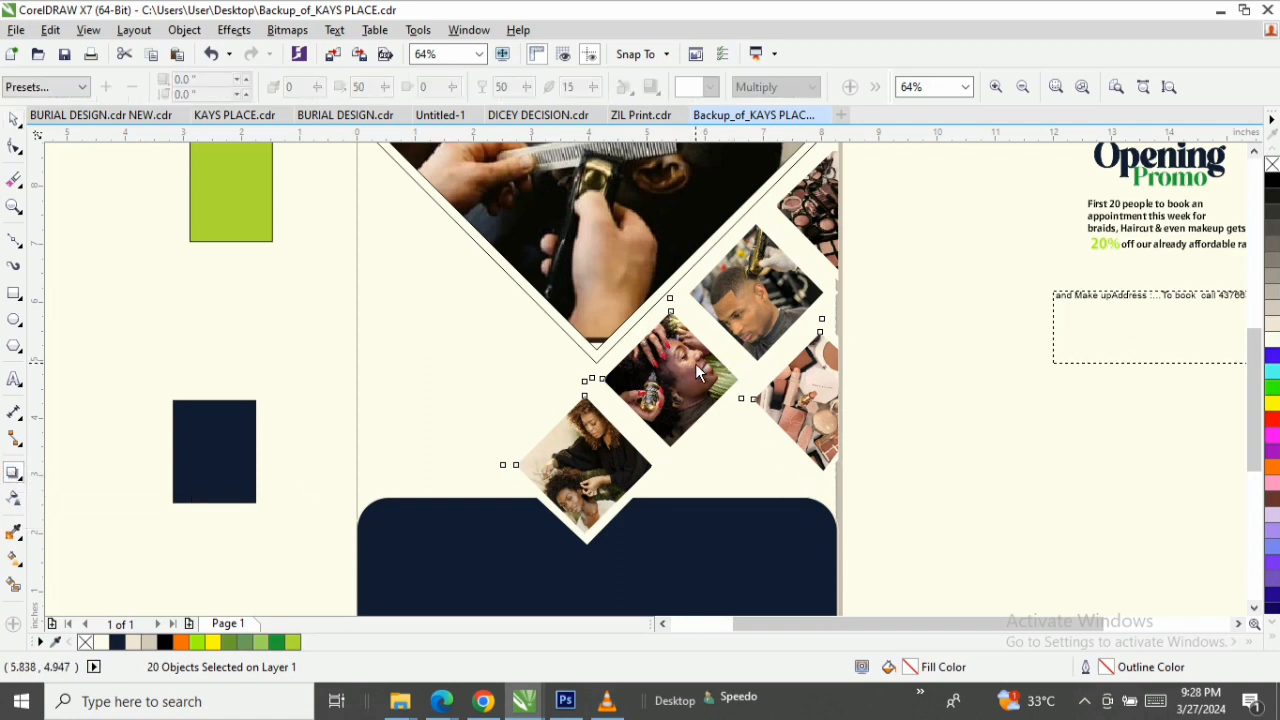
pyautogui.moveTo(669, 337); pyautogui.dragTo(680, 390)
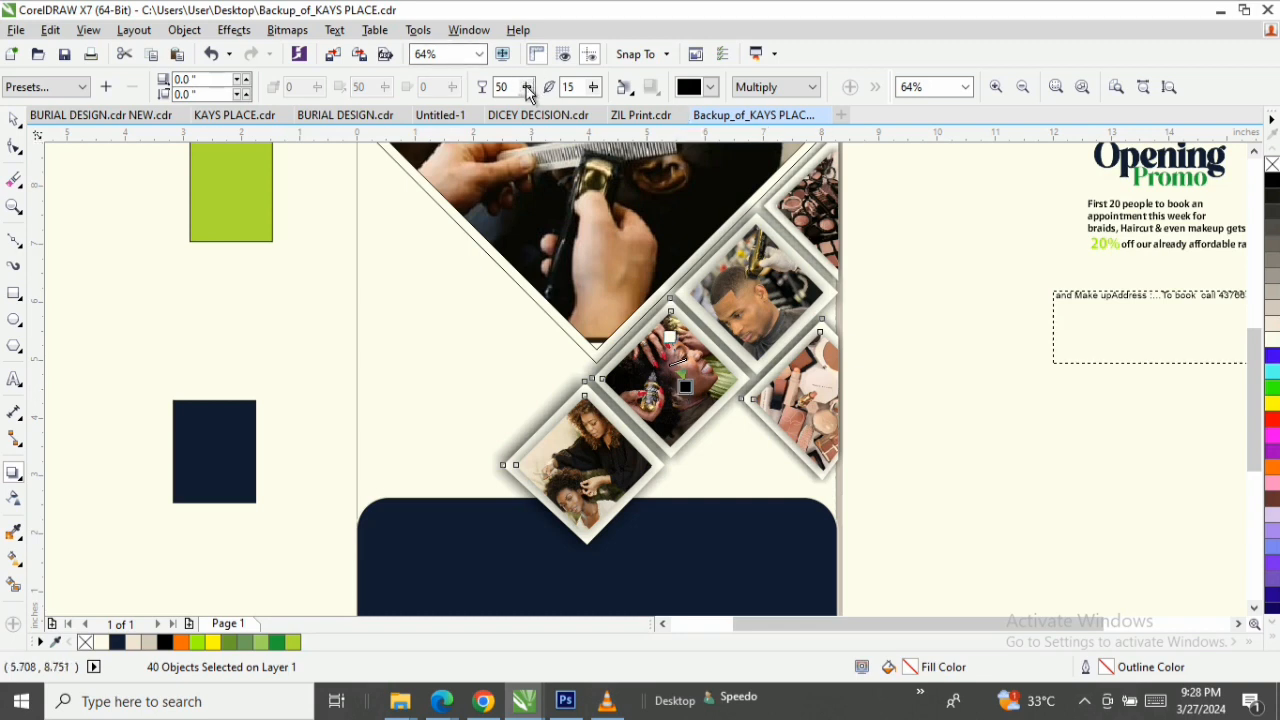
# Set the diamonds' drop shadows to an opacity of 21 and a feathering of 12.
pyautogui.moveTo(526, 87); pyautogui.dragTo(512, 91)
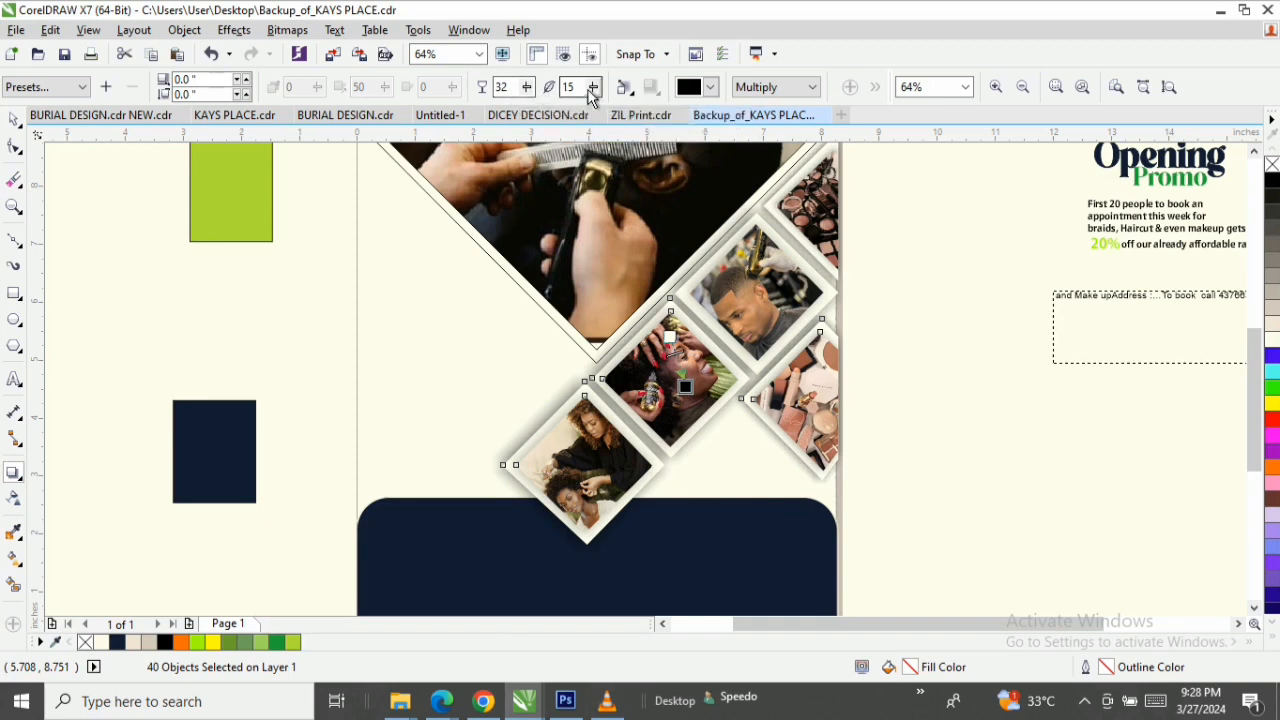
pyautogui.moveTo(593, 87); pyautogui.dragTo(590, 95)
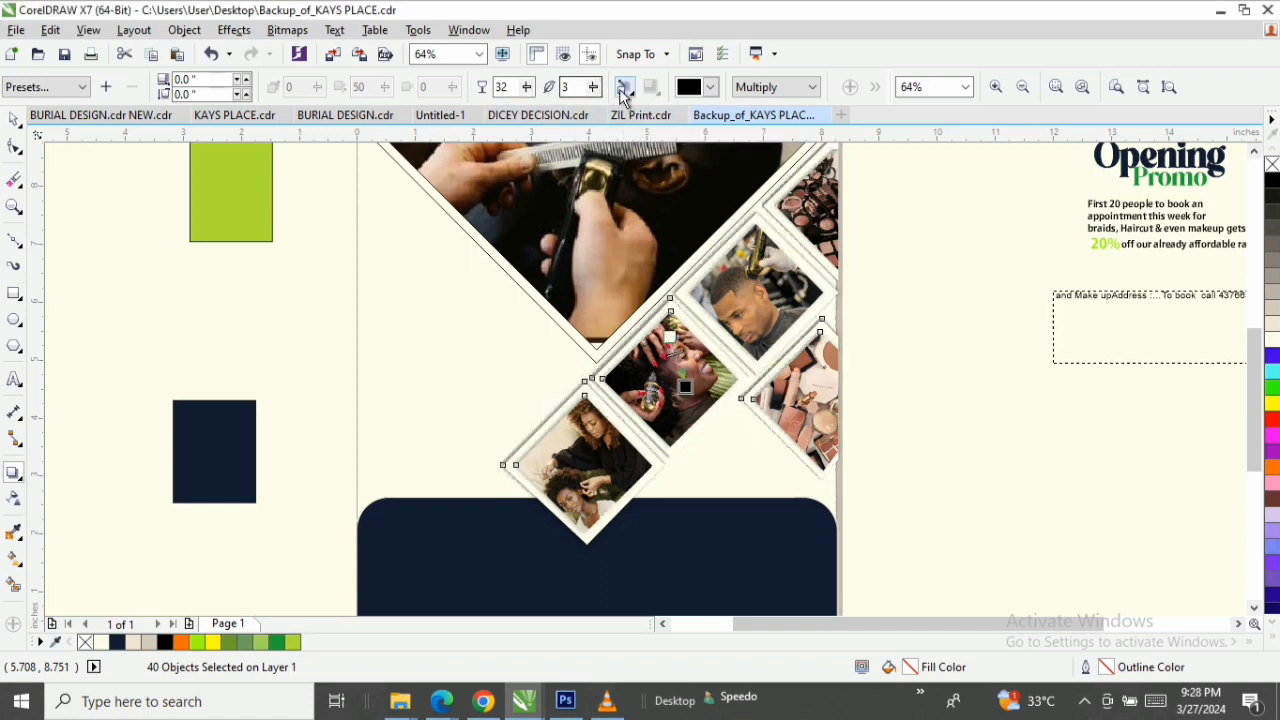
pyautogui.moveTo(594, 88); pyautogui.dragTo(598, 87)
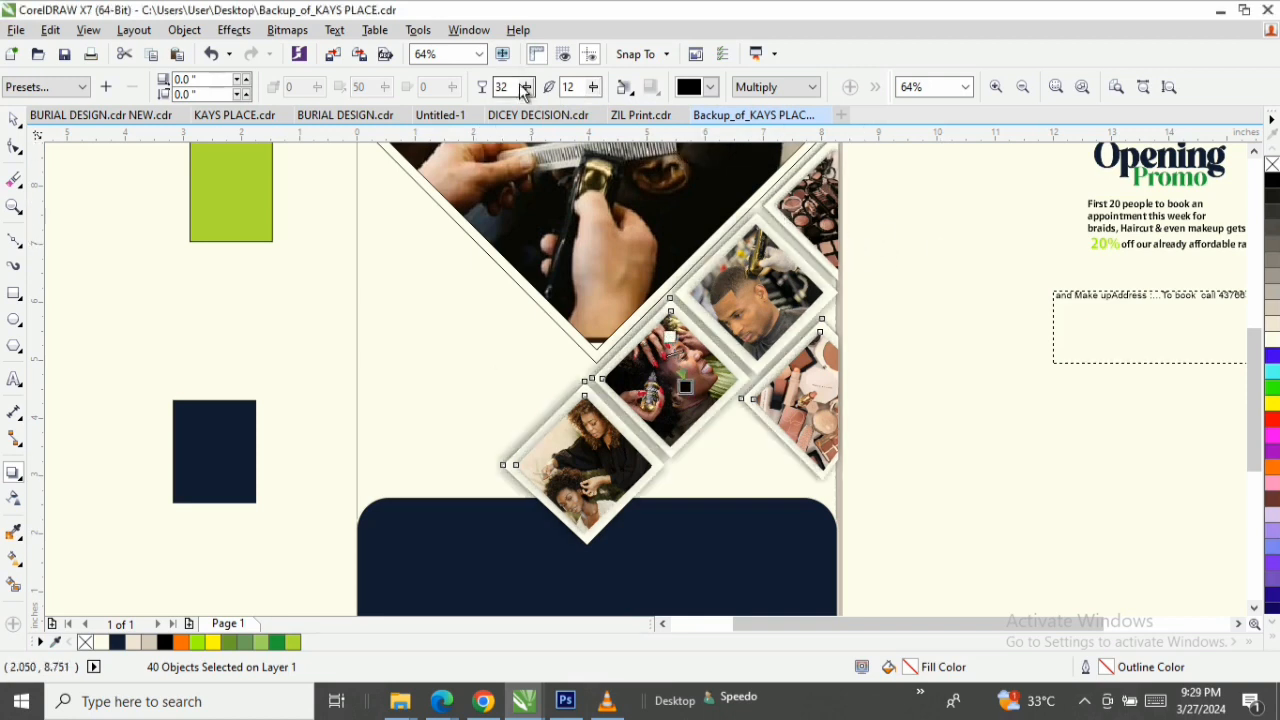
pyautogui.moveTo(524, 89); pyautogui.dragTo(520, 92)
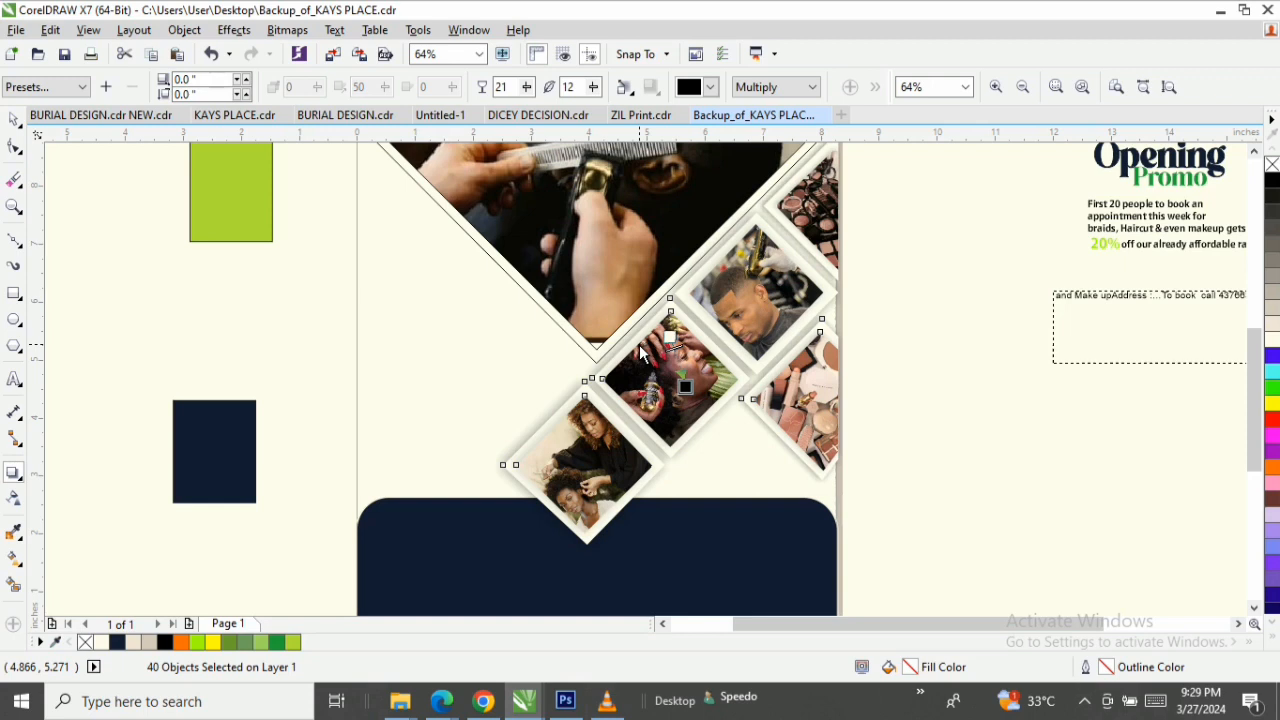
pyautogui.press('space')
pyautogui.click(1014, 334)
# Examine the drop shadows on the individual photo diamonds by selecting them one after another.
pyautogui.click(742, 285)
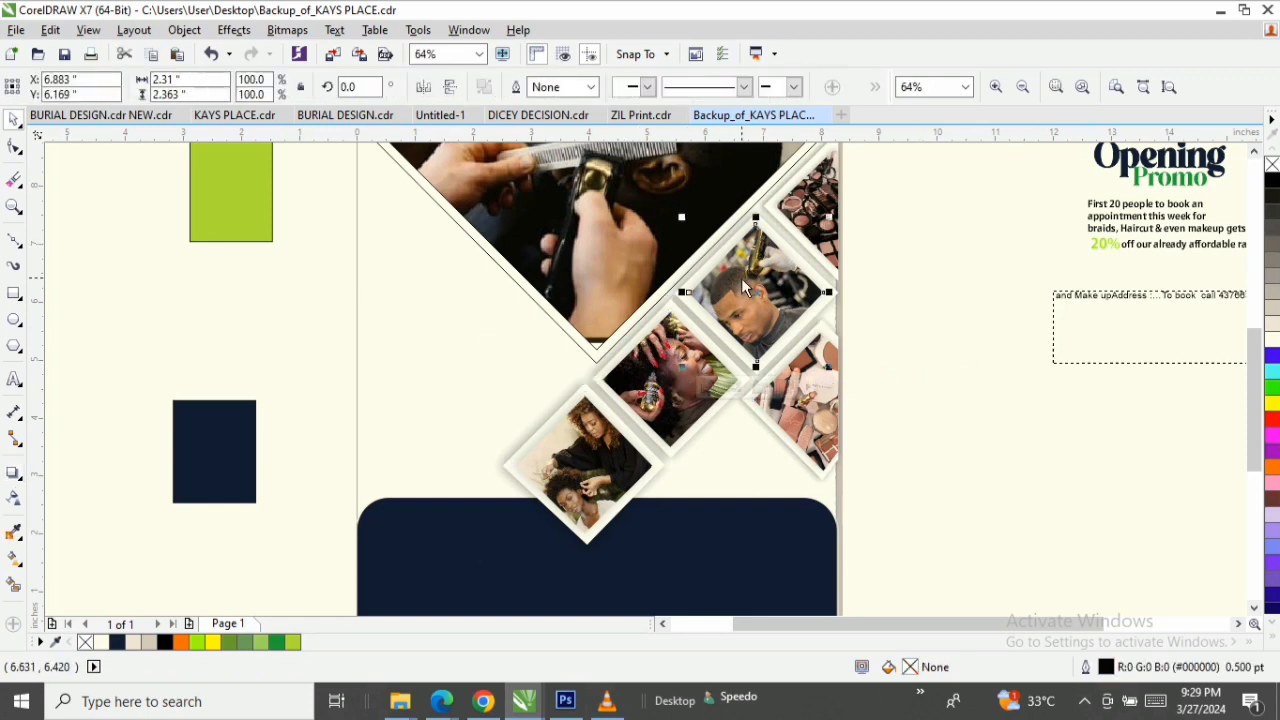
pyautogui.press('space')
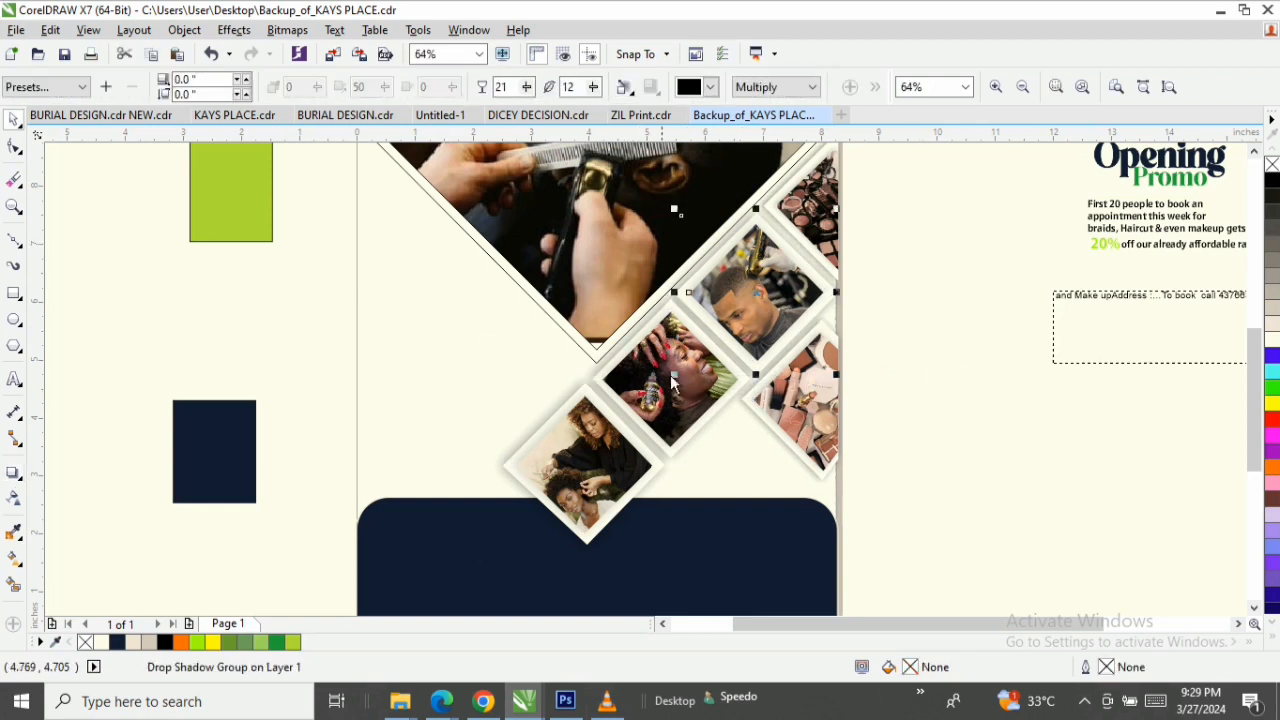
pyautogui.press('space')
pyautogui.click(645, 405)
pyautogui.press('space')
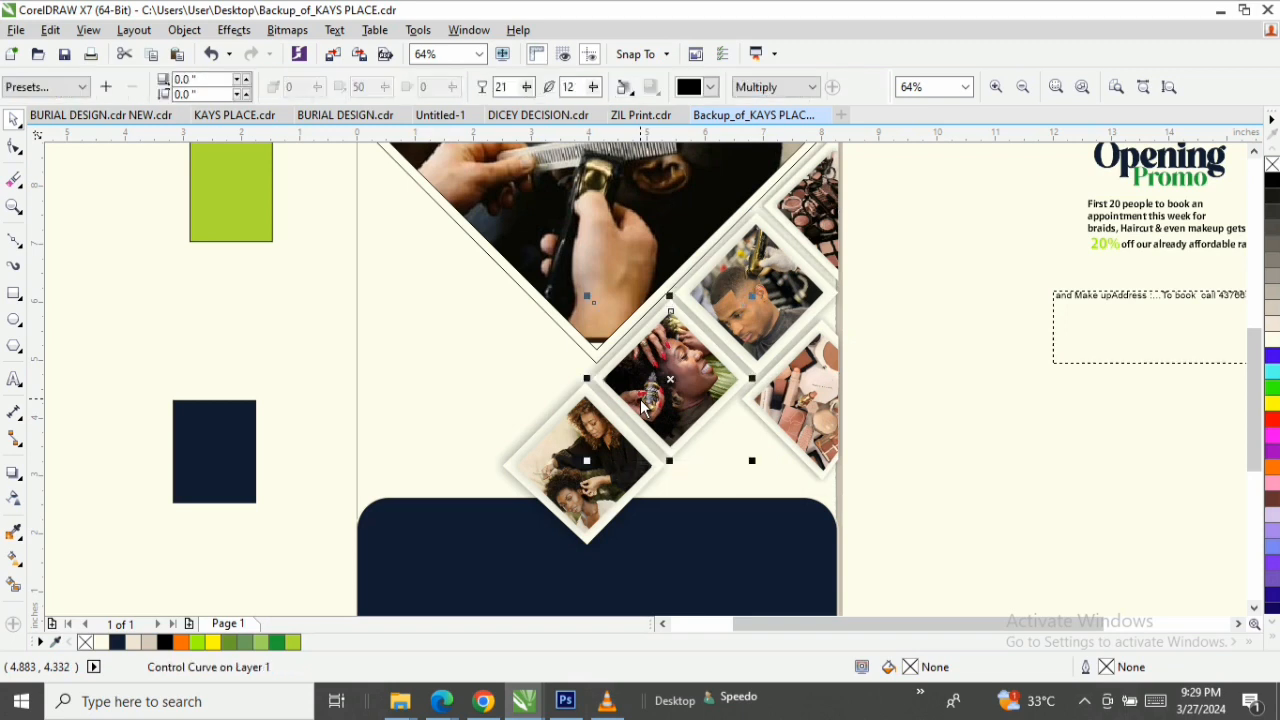
pyautogui.press('space')
pyautogui.click(548, 463)
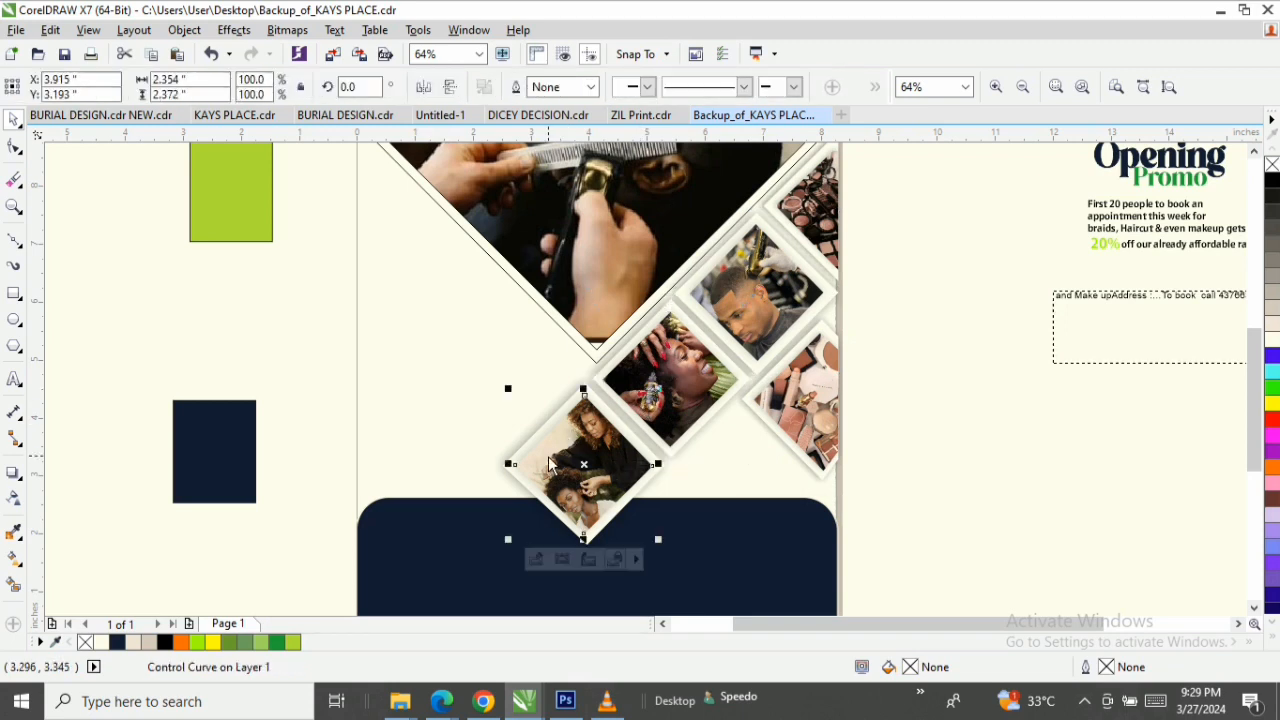
pyautogui.press('space')
pyautogui.press('space')
pyautogui.click(832, 422)
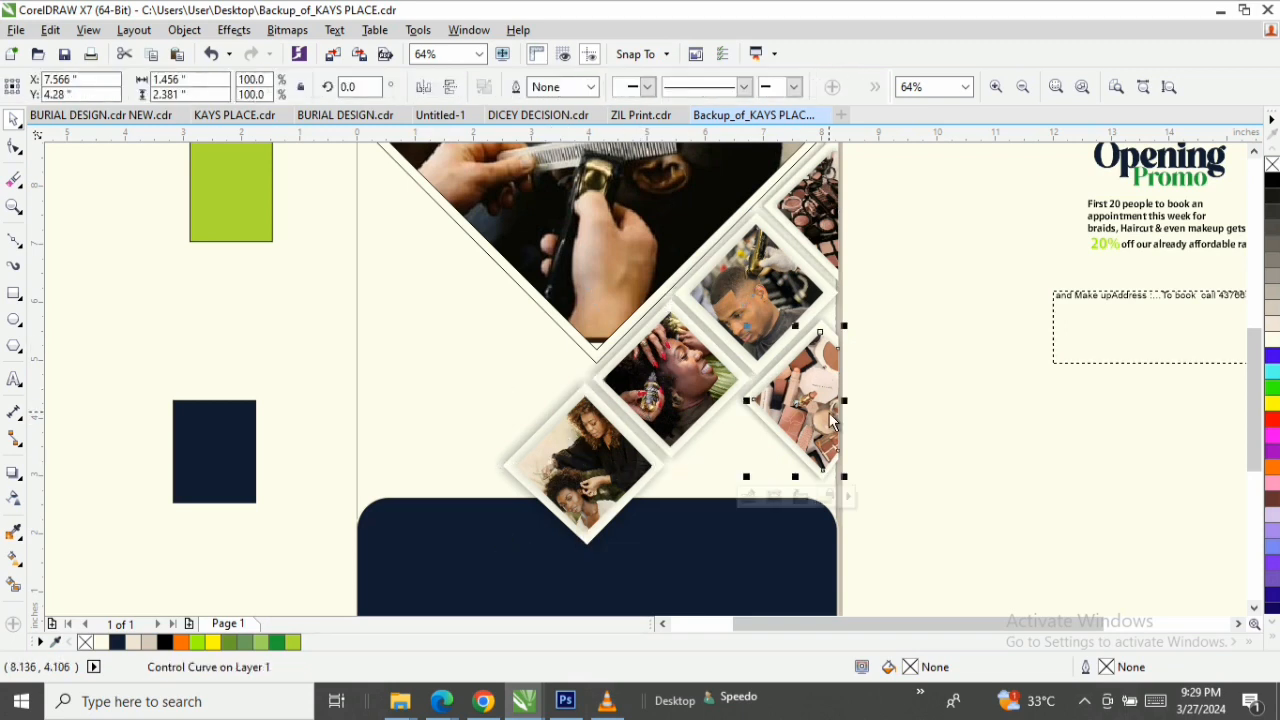
pyautogui.press('space')
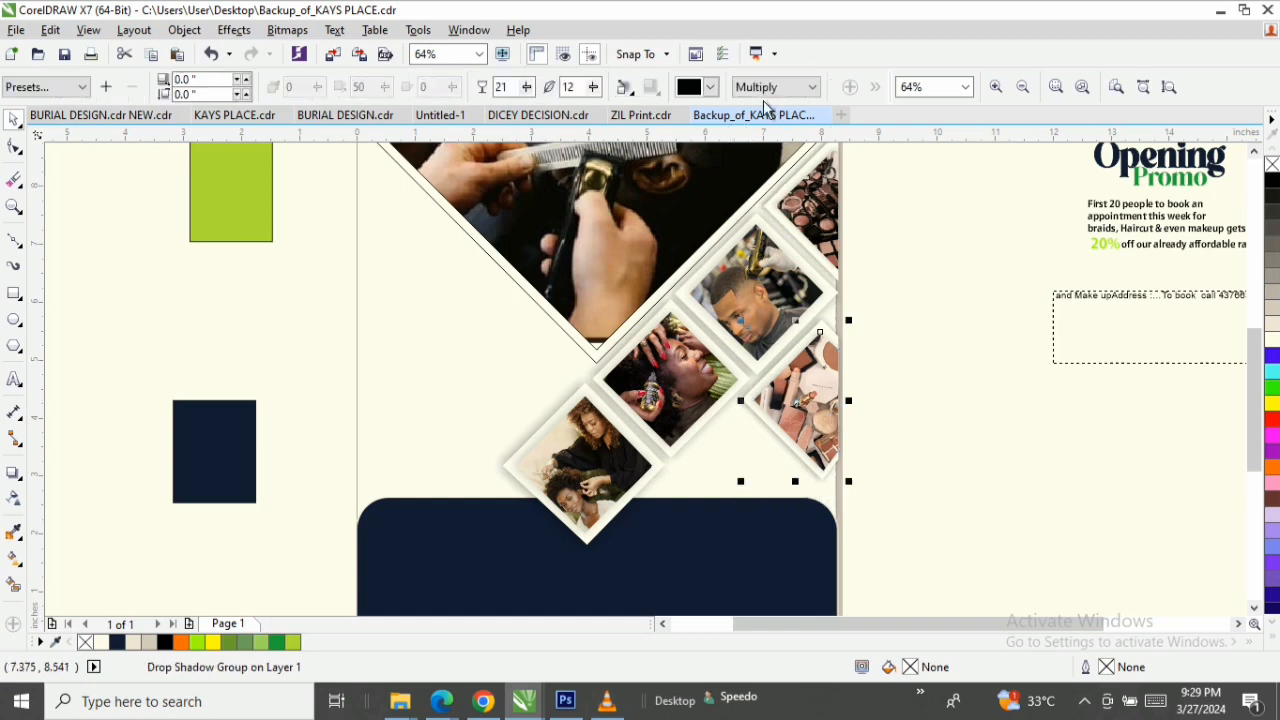
# Enlarge the barber photo slightly inside its V-shaped PowerClip frame so it covers the frame's lower tip, and finish editing the contents.
pyautogui.press('z')
pyautogui.scroll(3, 1252, 356)
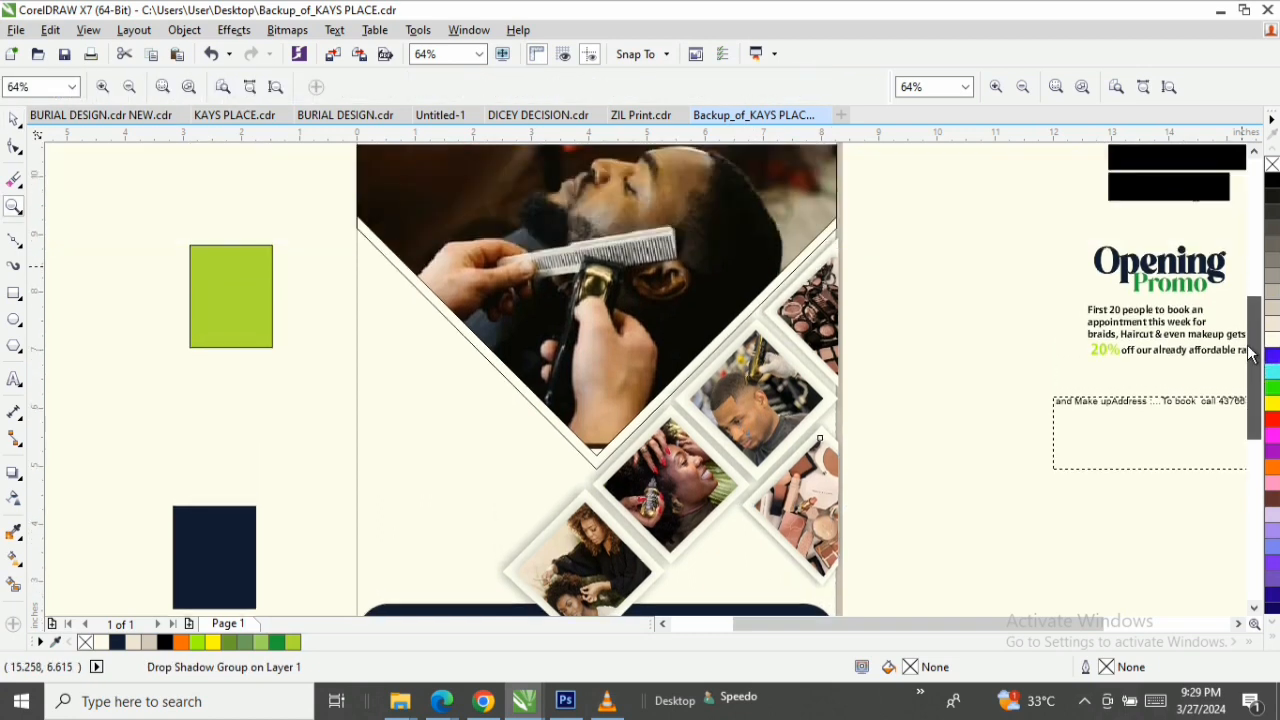
pyautogui.scroll(2, 1252, 356)
pyautogui.press('space')
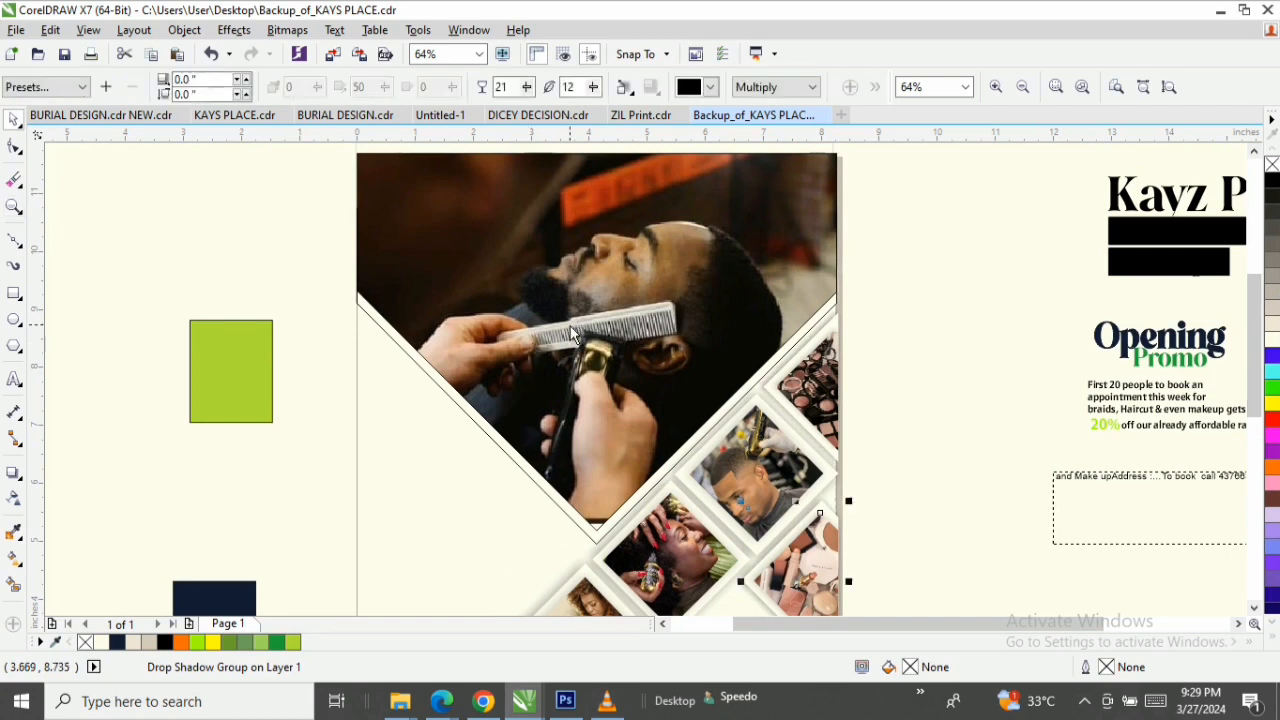
pyautogui.doubleClick(570, 325)
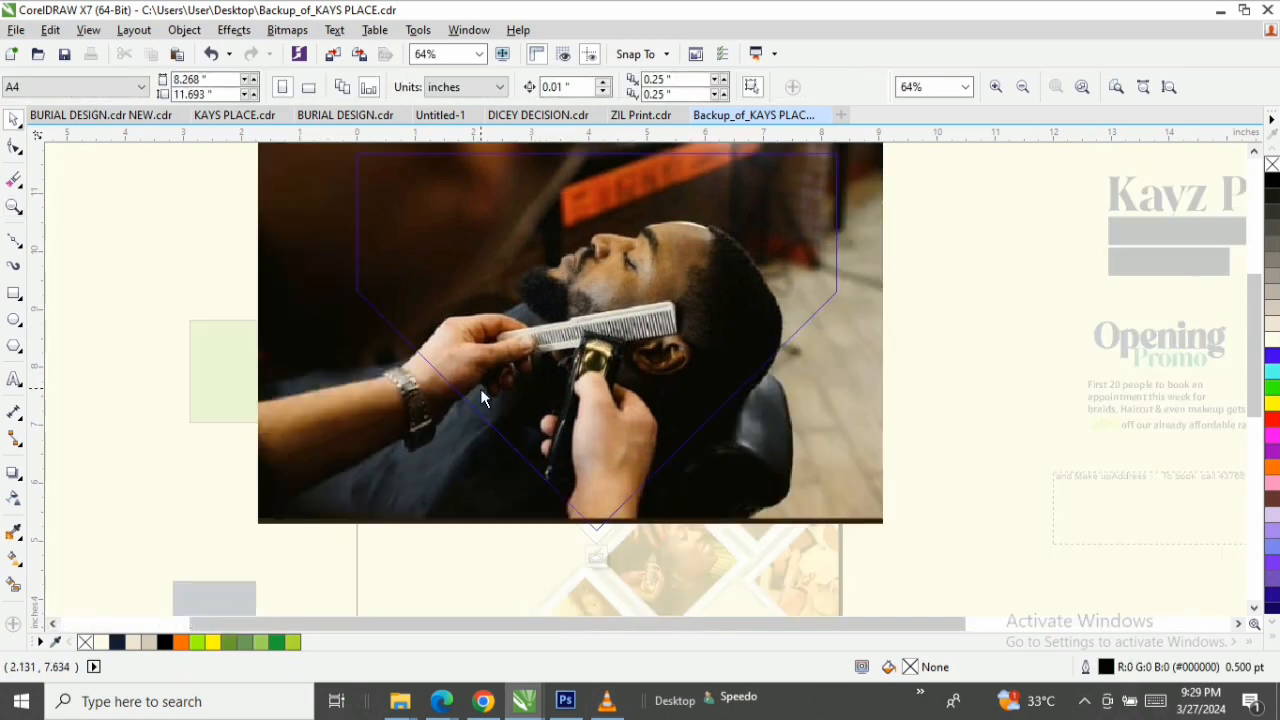
pyautogui.click(524, 515)
pyautogui.moveTo(889, 528); pyautogui.dragTo(900, 538)
pyautogui.keyDown('ctrl'); pyautogui.click(985, 392); pyautogui.keyUp('ctrl')
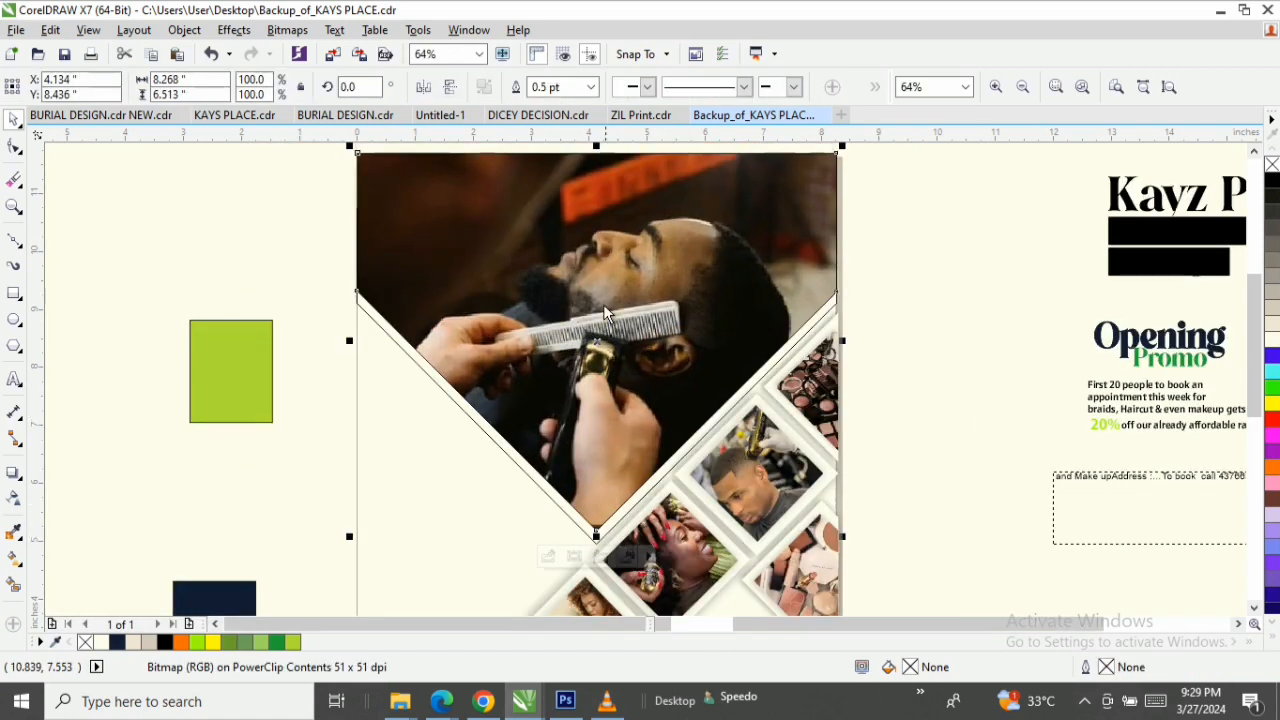
# Within the V-shaped frame's PowerClip contents, draw a rectangle about 9.24 × 4.26 inches over the lower part of the barber photo.
pyautogui.rightClick(603, 304)
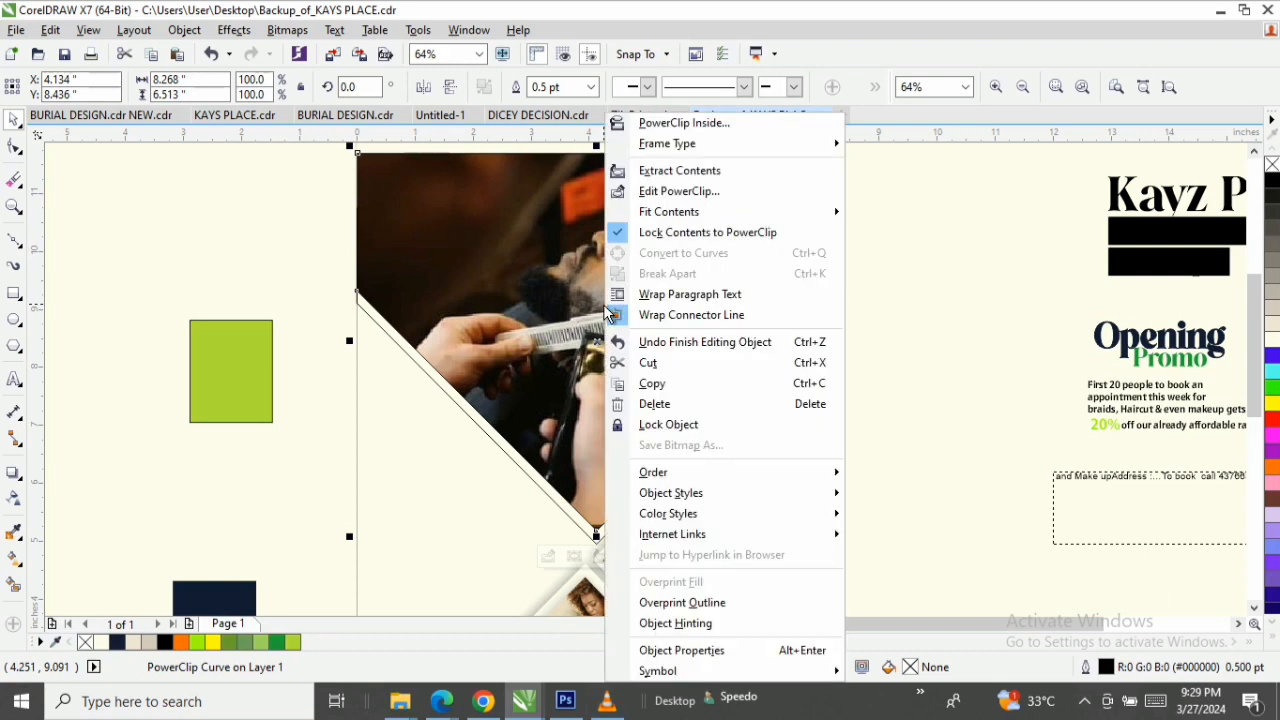
pyautogui.click(711, 201)
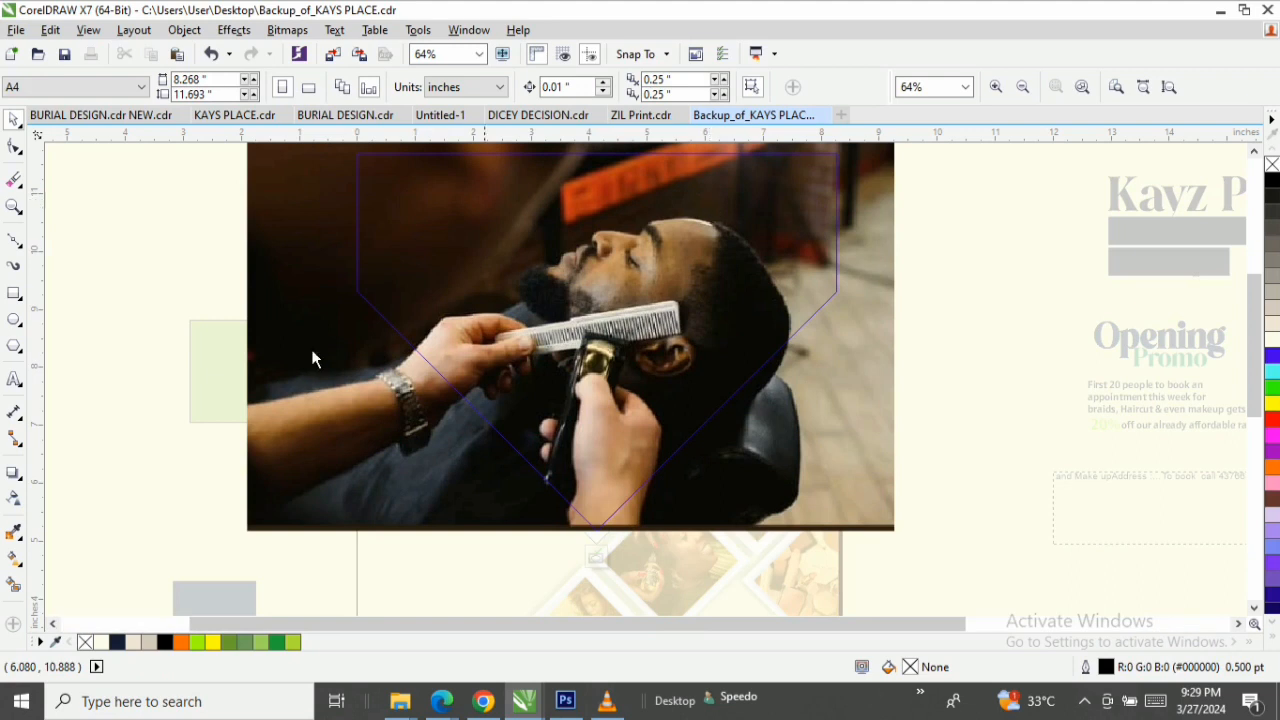
pyautogui.click(14, 293)
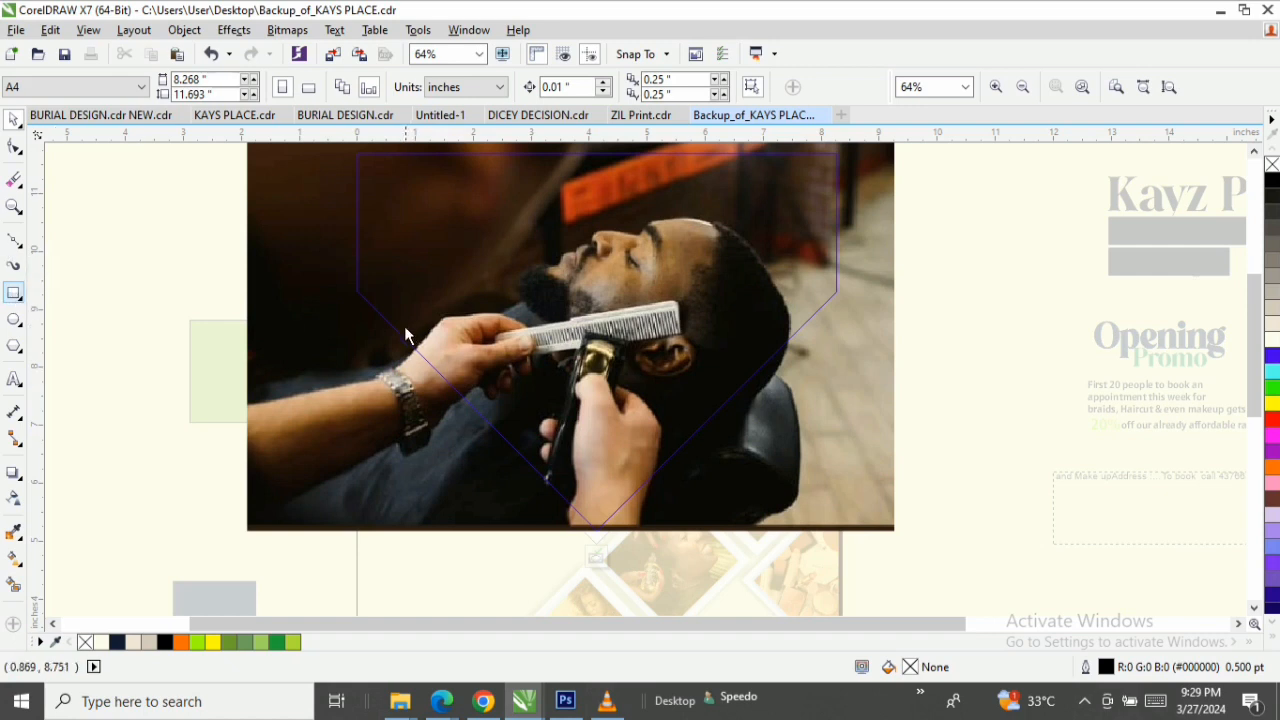
pyautogui.click(14, 294)
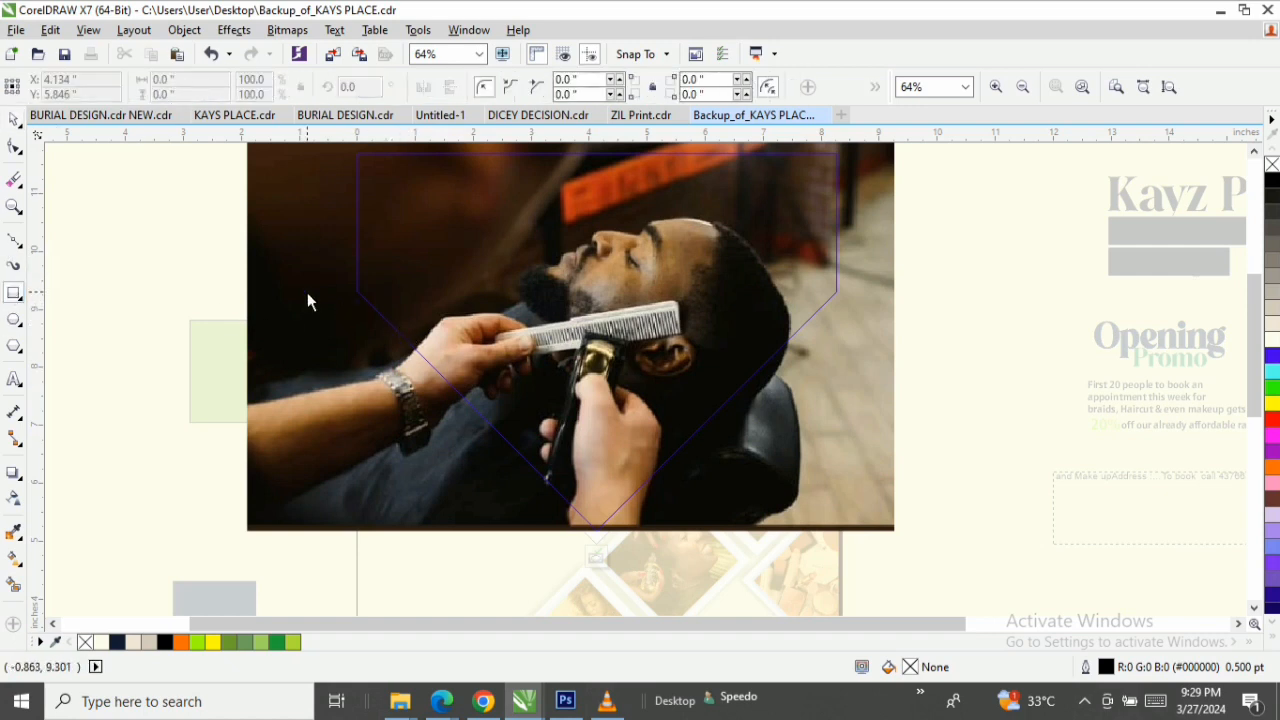
pyautogui.moveTo(342, 296)
pyautogui.mouseDown()
pyautogui.moveTo(360, 317)
pyautogui.moveTo(951, 491)
pyautogui.moveTo(934, 551)
pyautogui.moveTo(877, 546)
pyautogui.mouseUp()
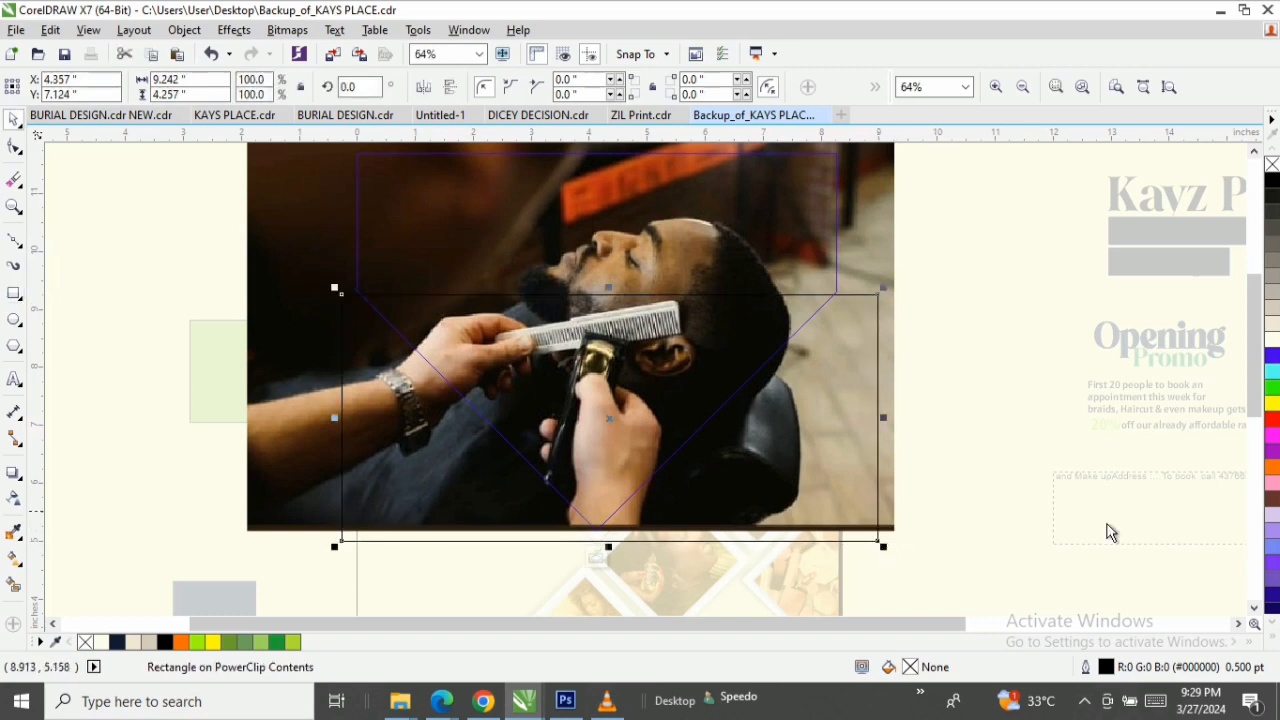
# Set both the fill and the outline of the rectangle over the barber photo to lime green (#99FF00).
pyautogui.click(1271, 617)
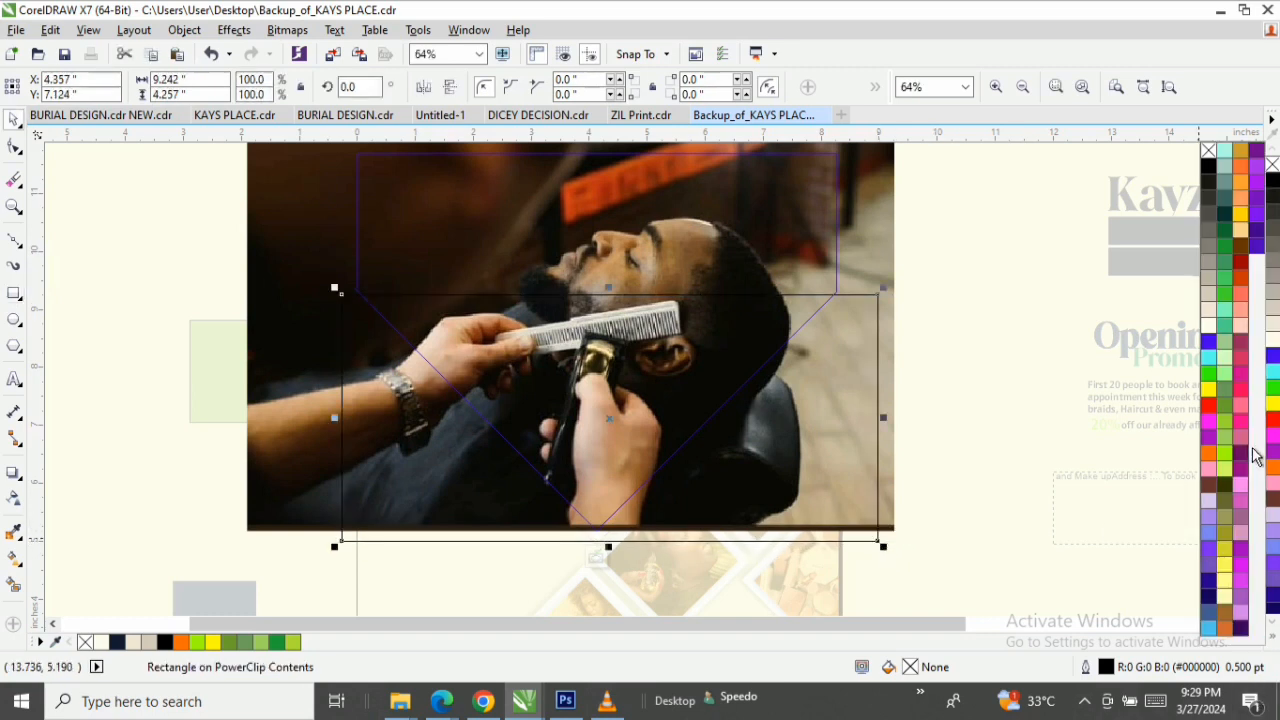
pyautogui.click(1229, 459)
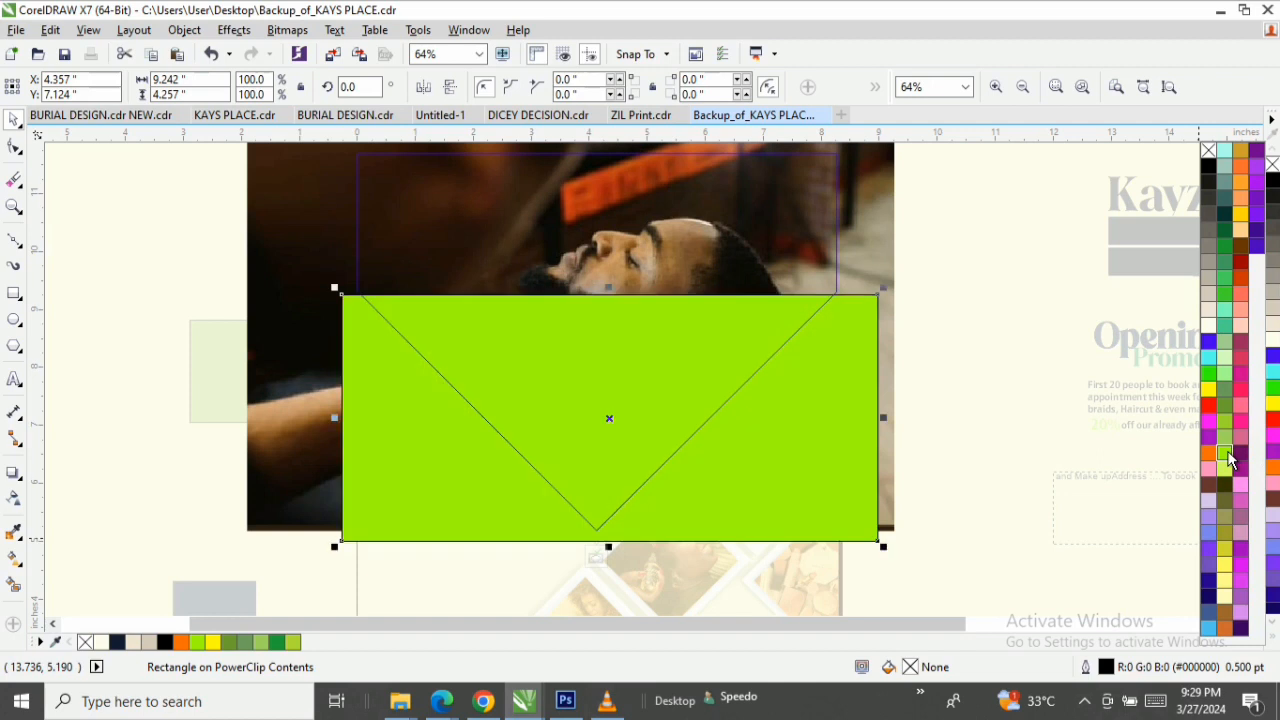
pyautogui.rightClick(1229, 459)
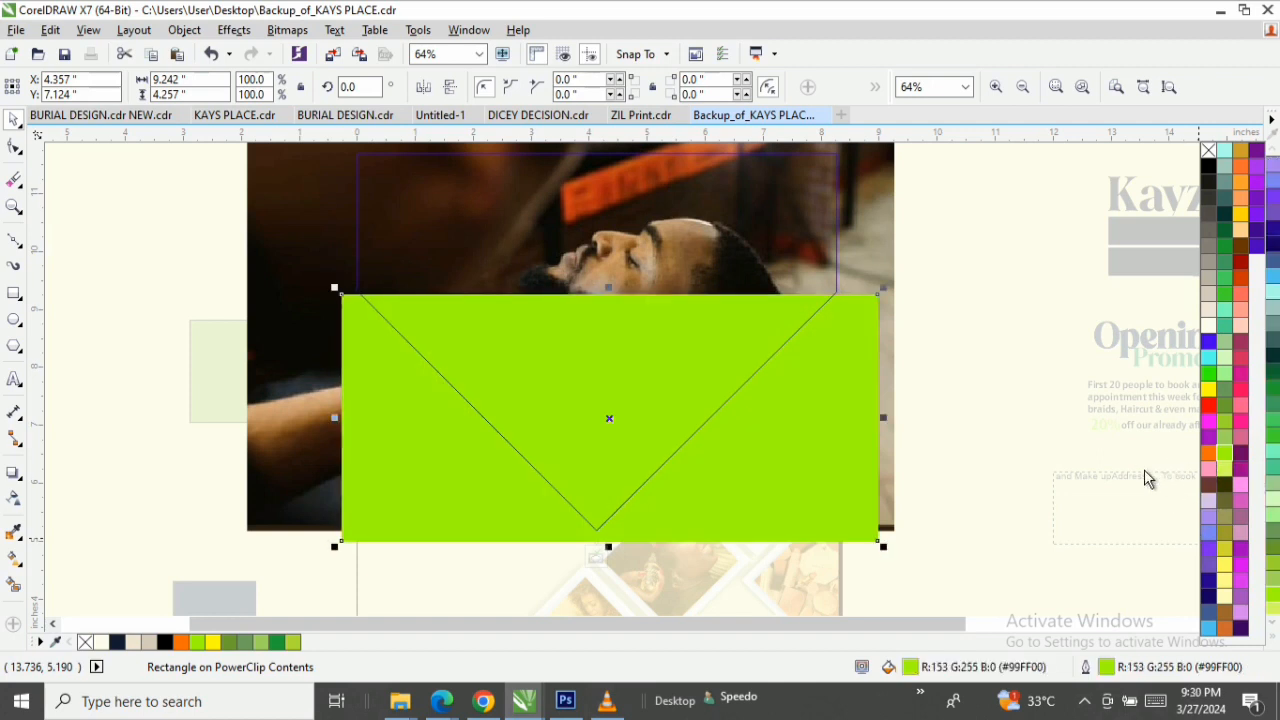
pyautogui.click(1000, 423)
# Apply a linear transparency at about 90.9° to the lime green rectangle, fading upward from its solid lower part into the barber photo.
pyautogui.click(612, 456)
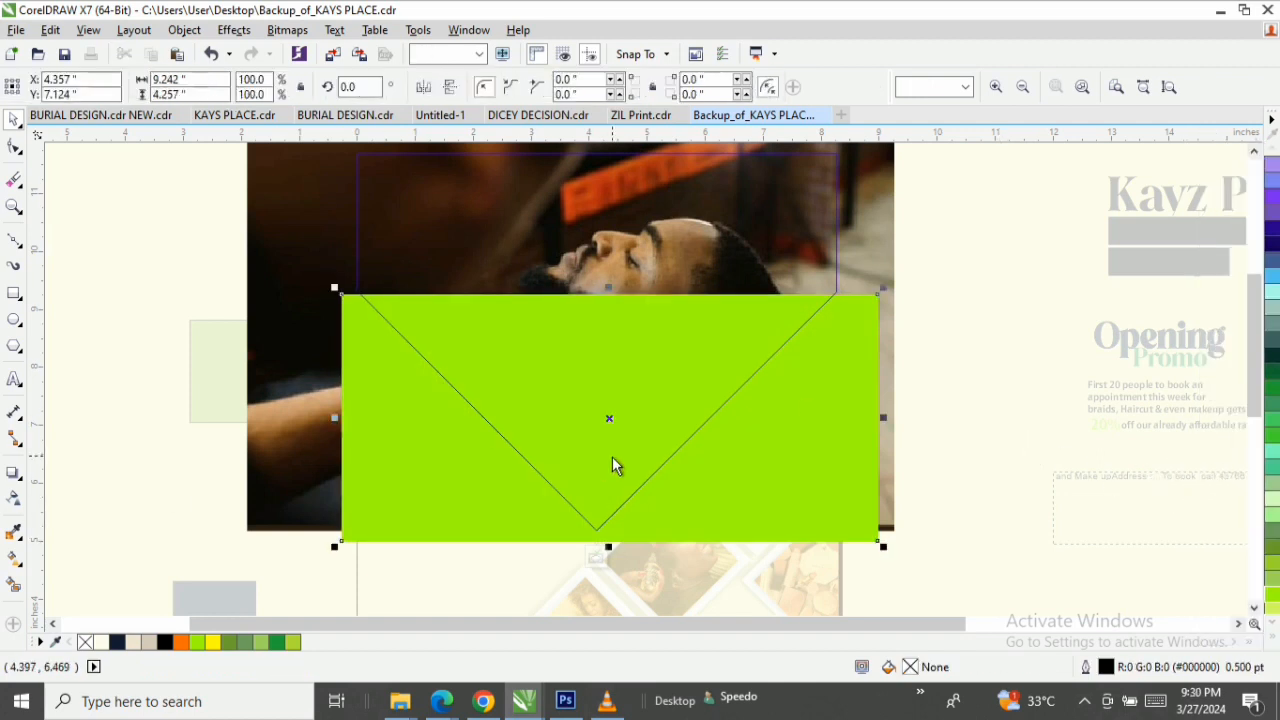
pyautogui.click(13, 498)
pyautogui.moveTo(609, 466); pyautogui.dragTo(604, 361)
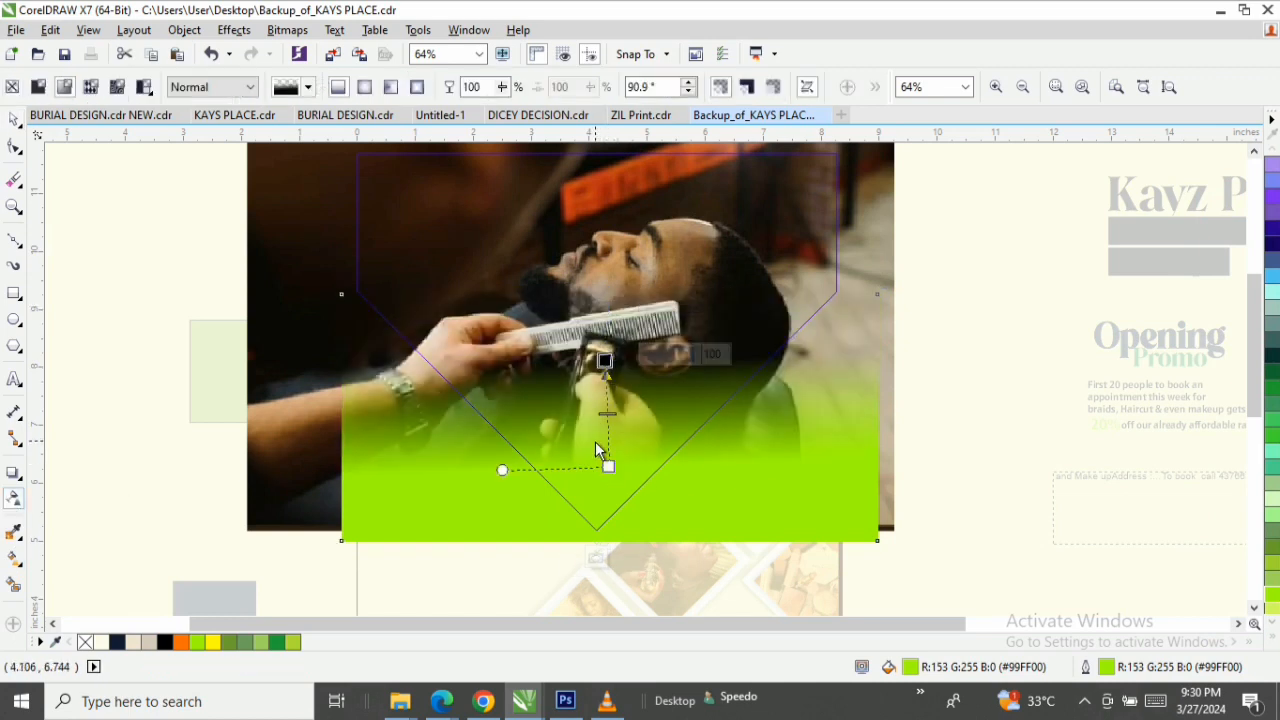
# Extend the lime green rectangle's transparency fade downward so its solid end sits just below the rectangle's lower edge, and finish editing the PowerClip contents.
pyautogui.moveTo(609, 468); pyautogui.dragTo(611, 499)
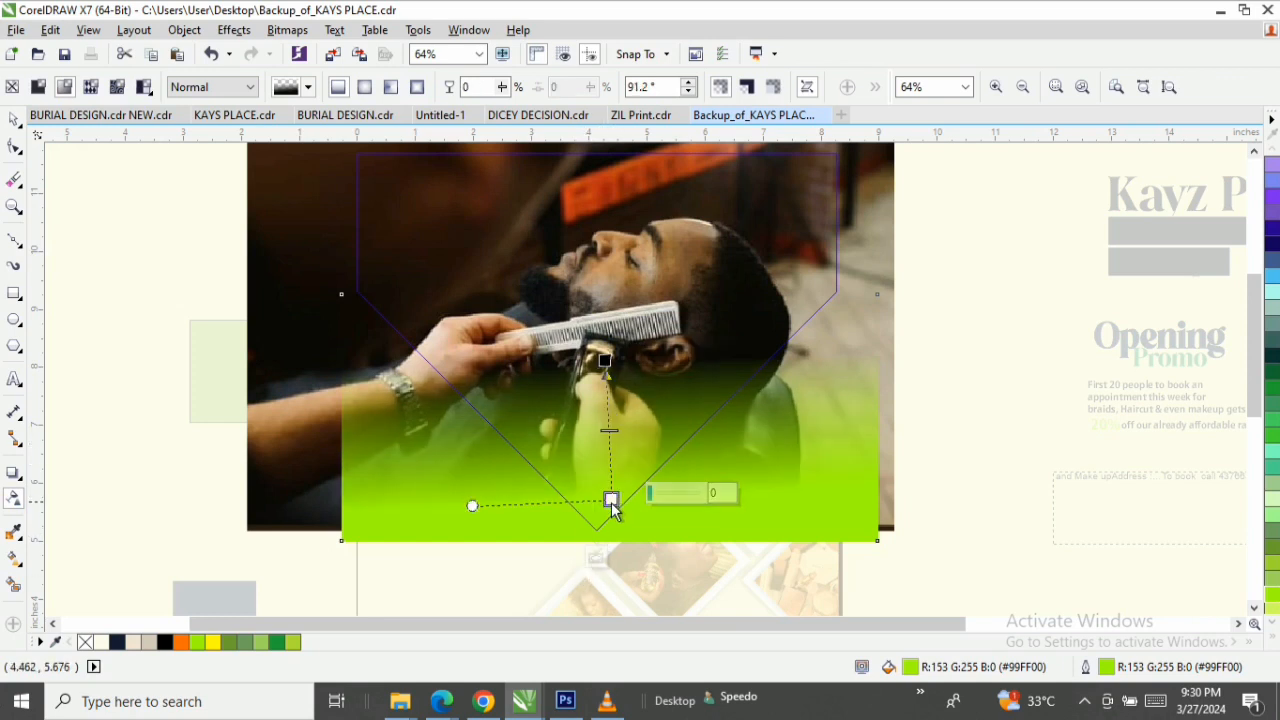
pyautogui.press('space')
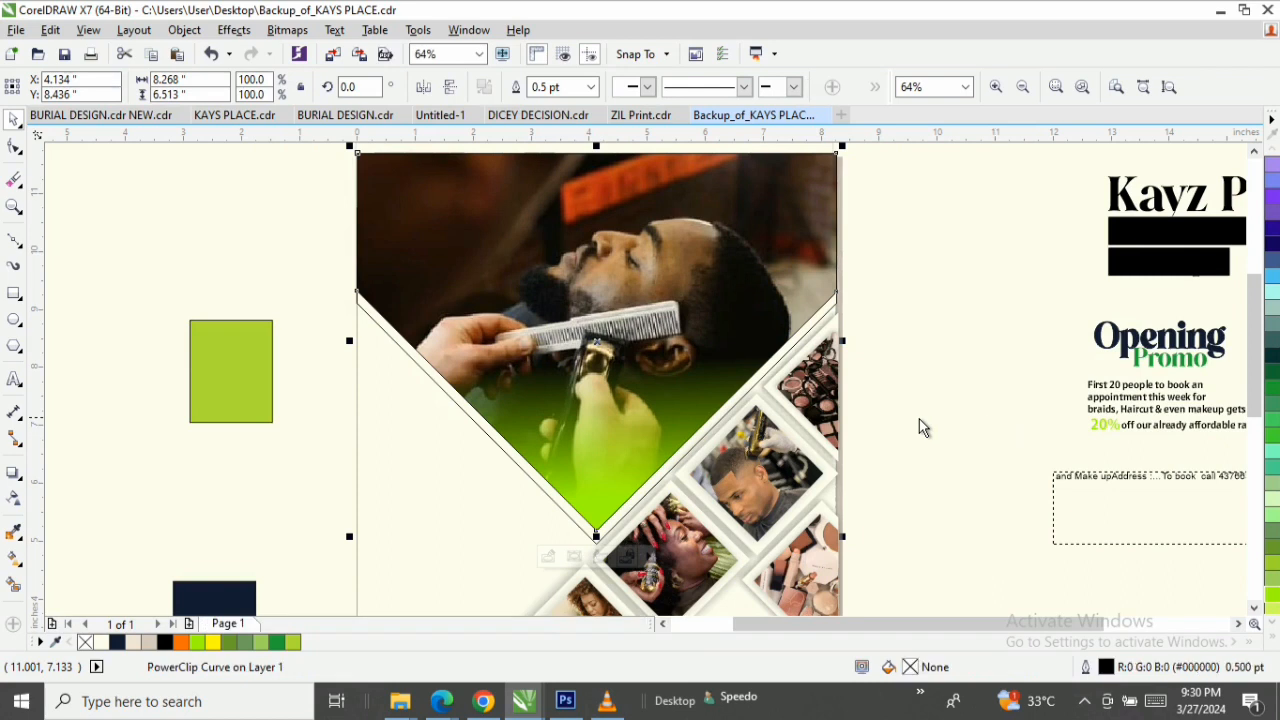
pyautogui.keyDown('ctrl'); pyautogui.click(630, 424); pyautogui.keyUp('ctrl')
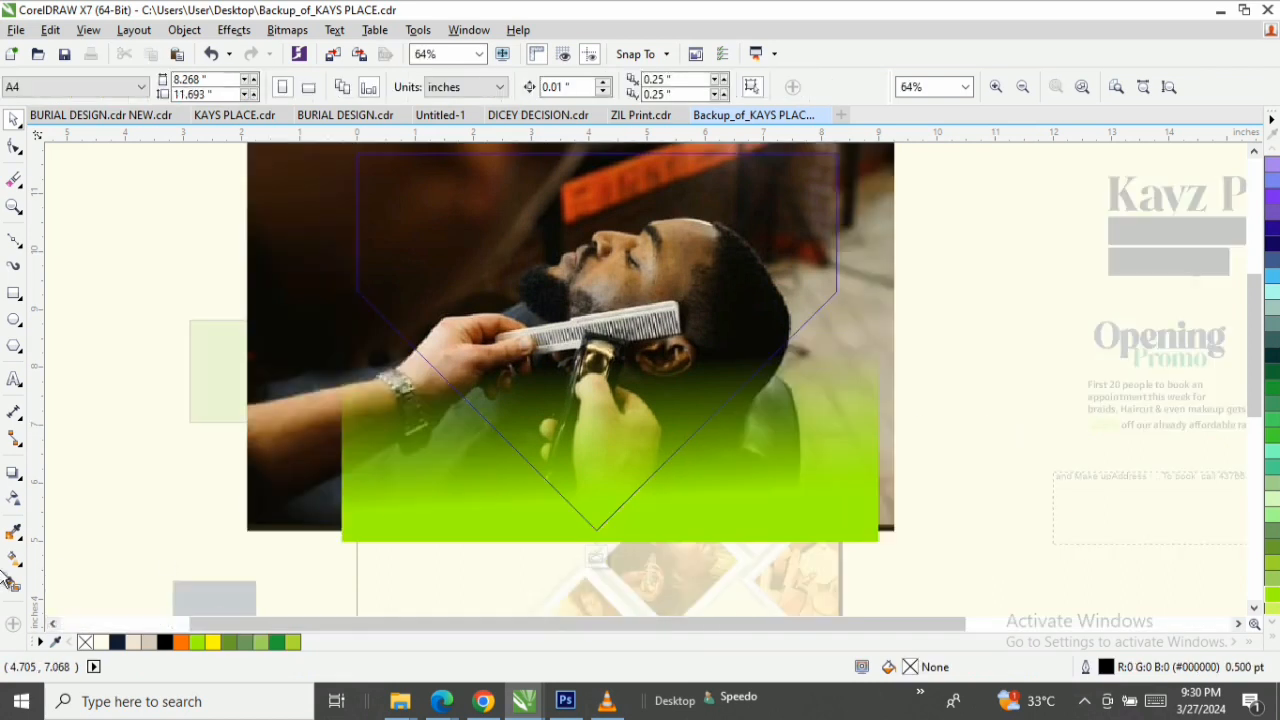
pyautogui.click(14, 497)
pyautogui.click(607, 471)
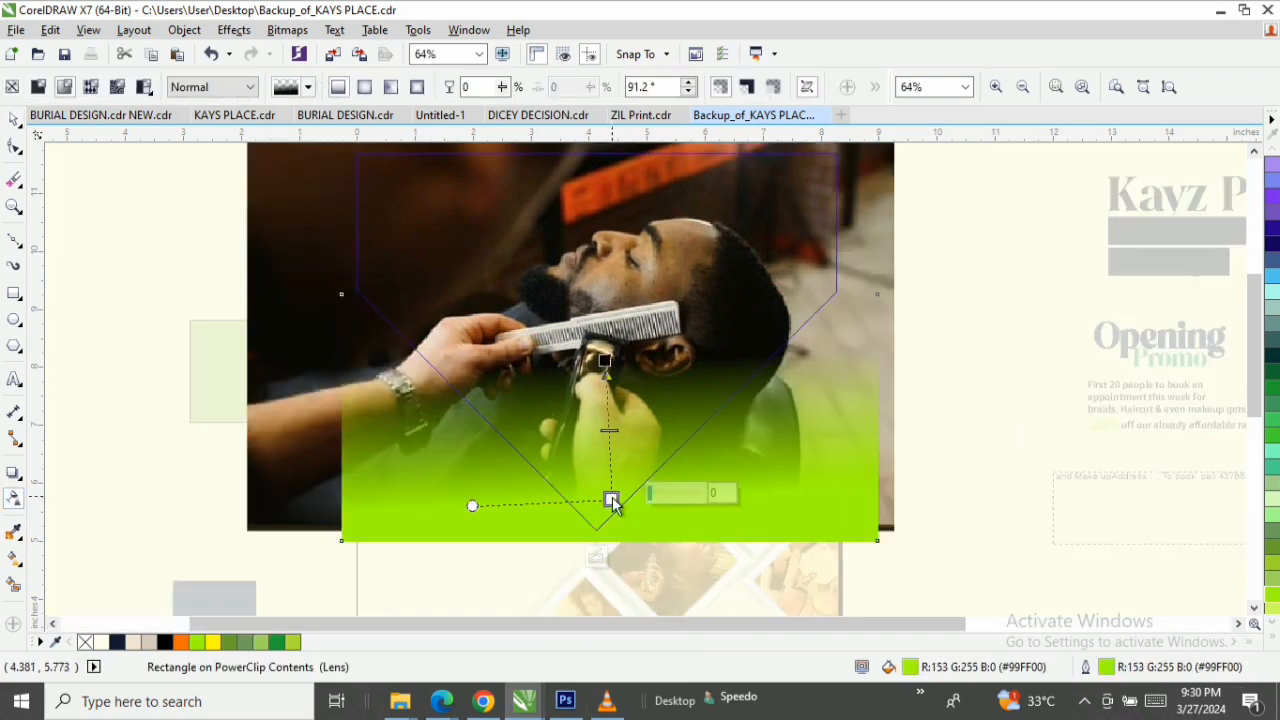
pyautogui.moveTo(611, 500); pyautogui.dragTo(609, 554)
pyautogui.press('space')
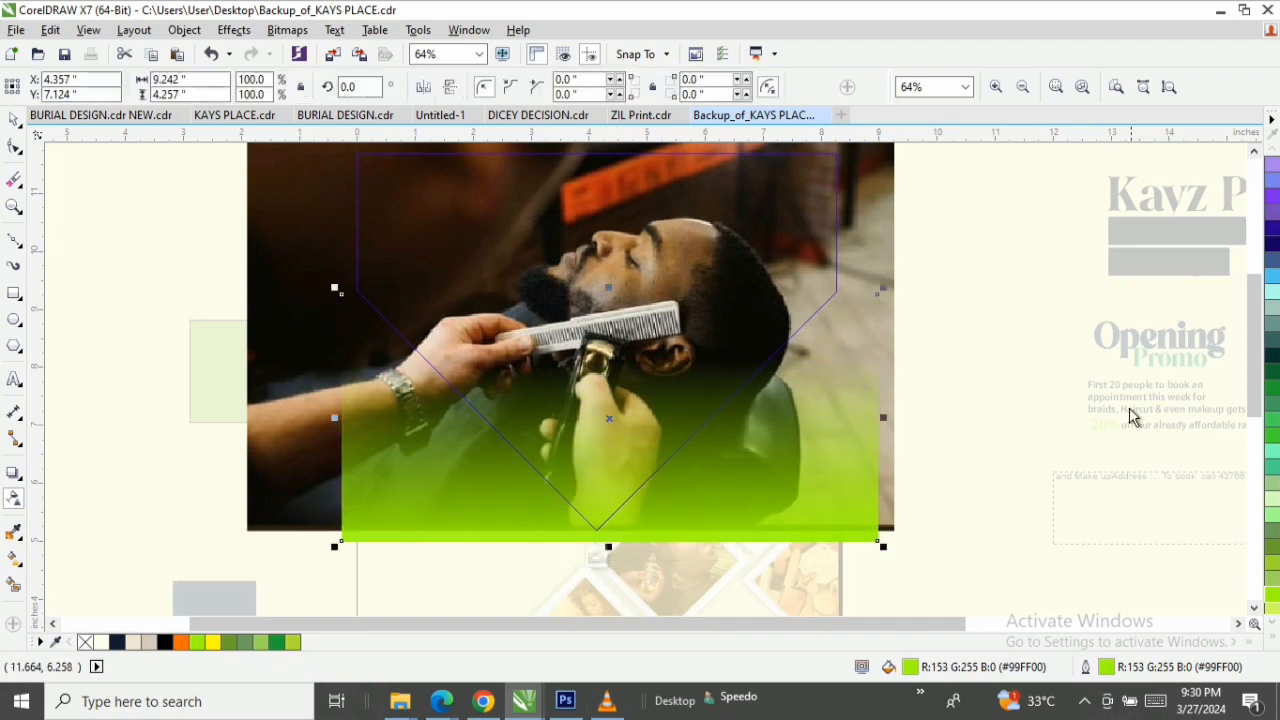
pyautogui.keyDown('ctrl'); pyautogui.click(923, 369); pyautogui.keyUp('ctrl')
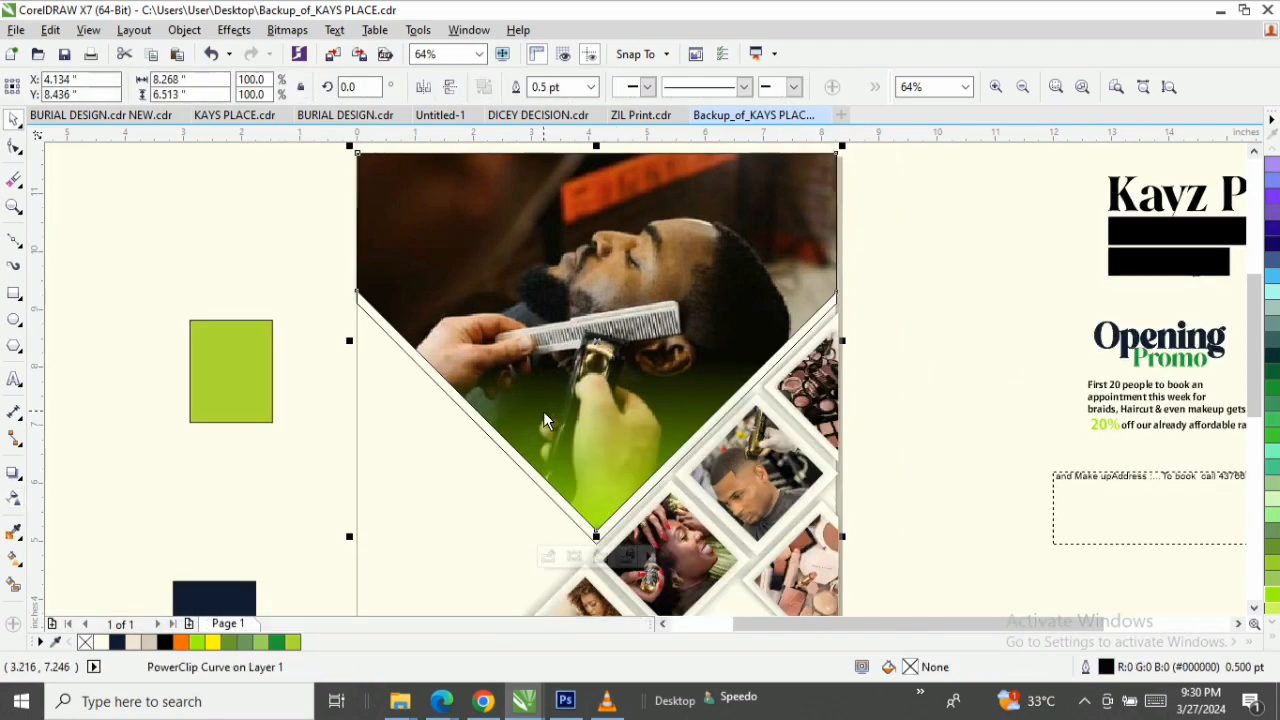
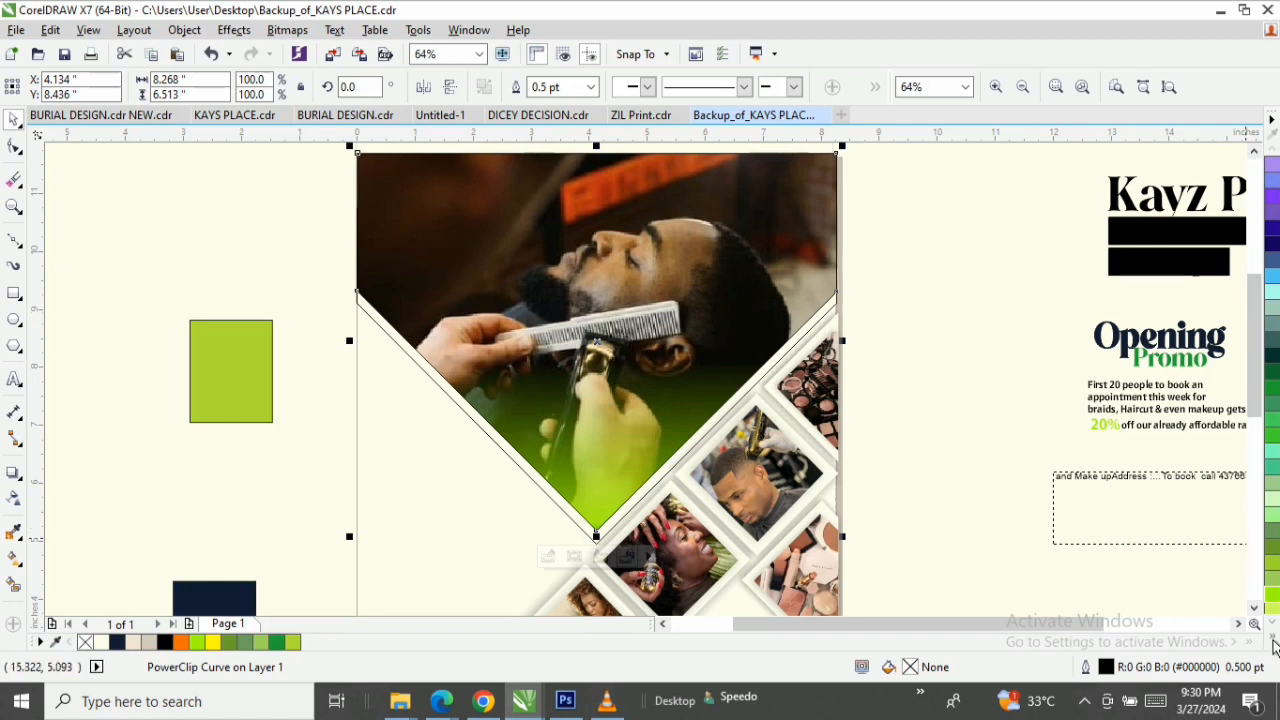
# Remove the outlines from the V-shaped barber photo frame and from the white V shape behind it.
pyautogui.click(1272, 637)
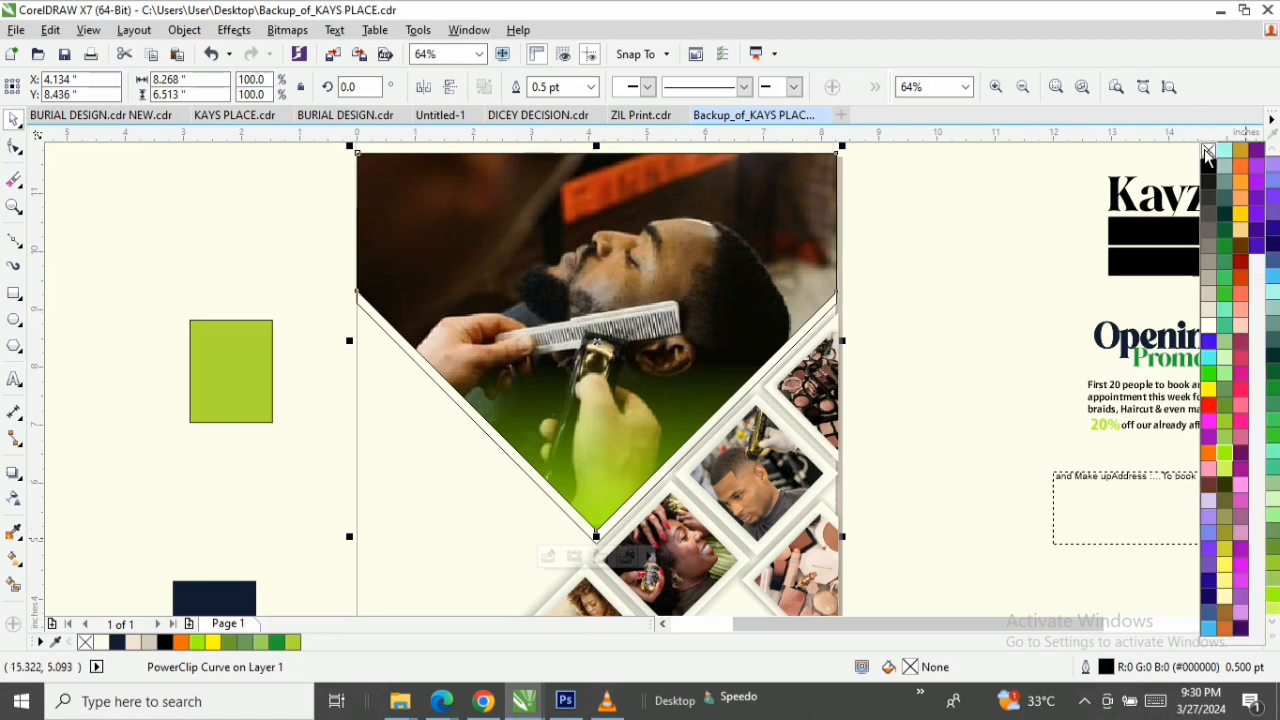
pyautogui.rightClick(1207, 150)
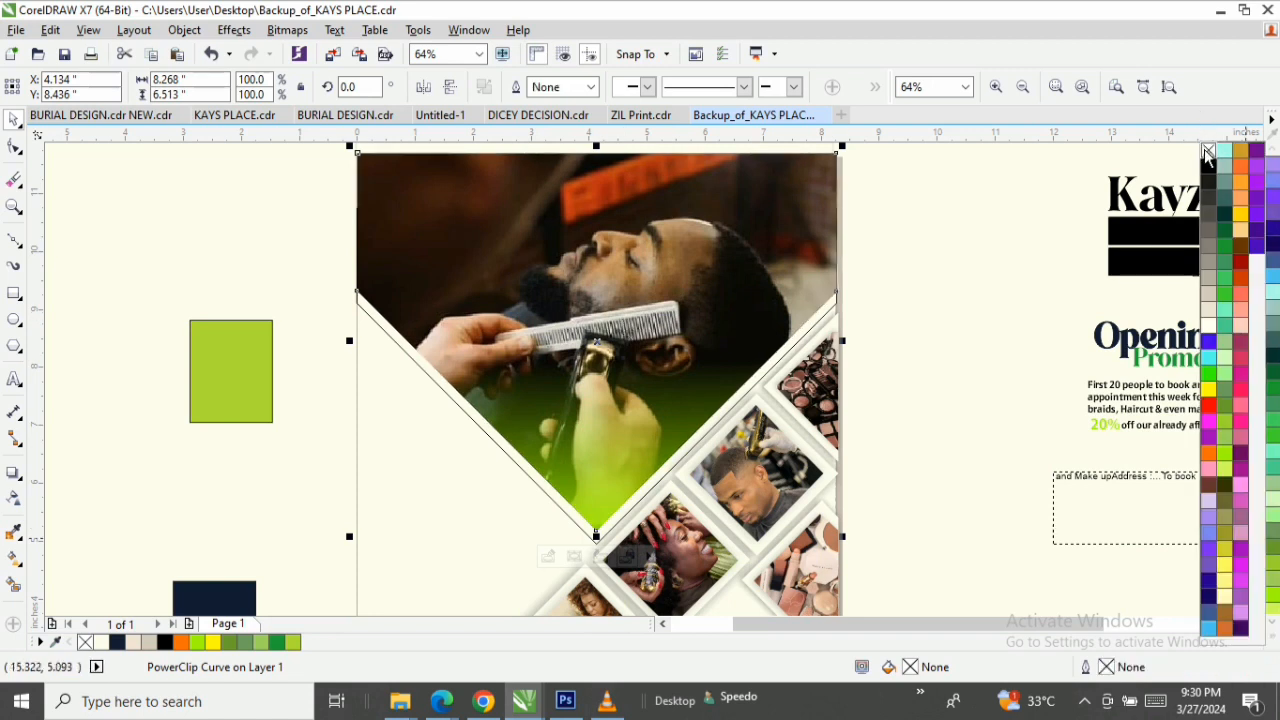
pyautogui.click(435, 387)
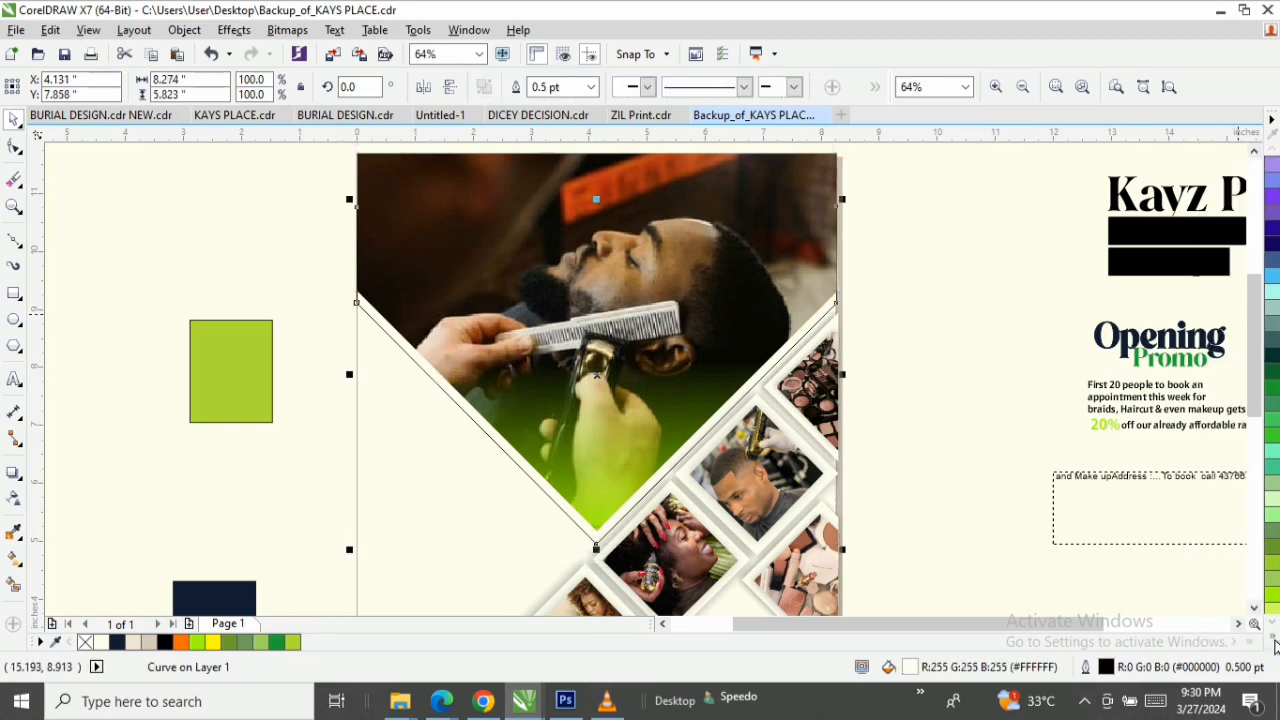
pyautogui.click(1275, 647)
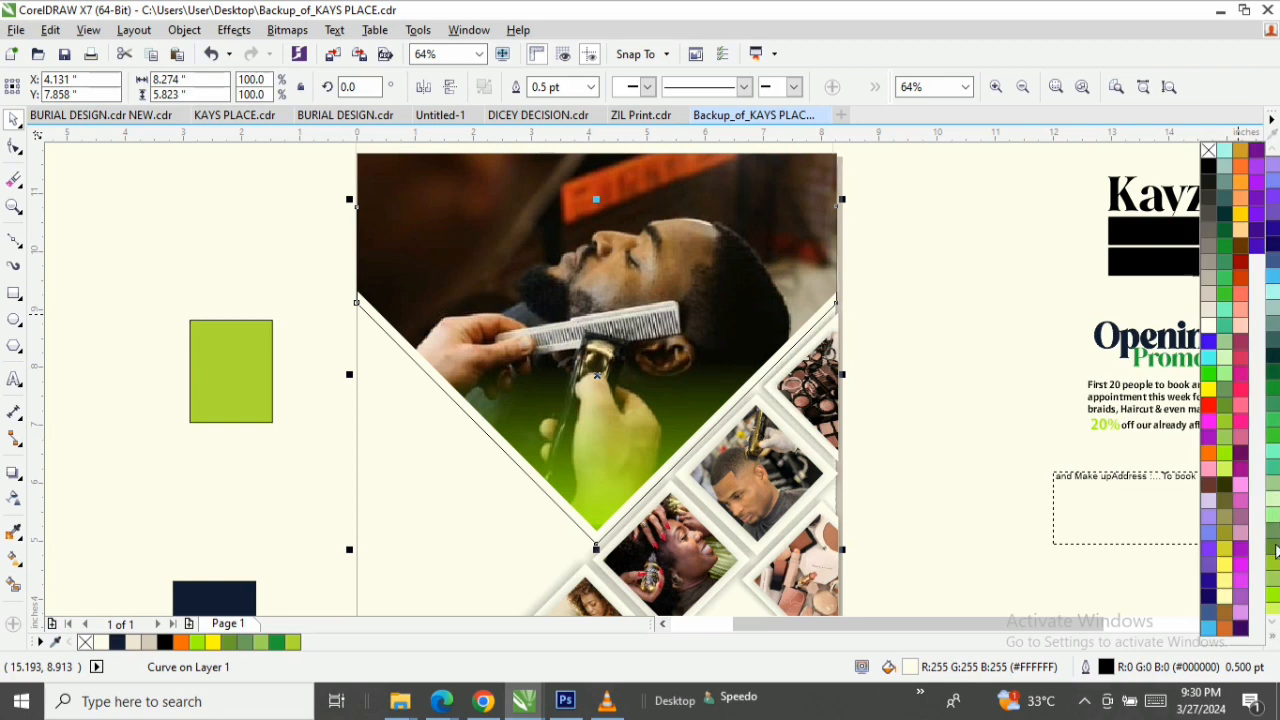
pyautogui.rightClick(1208, 153)
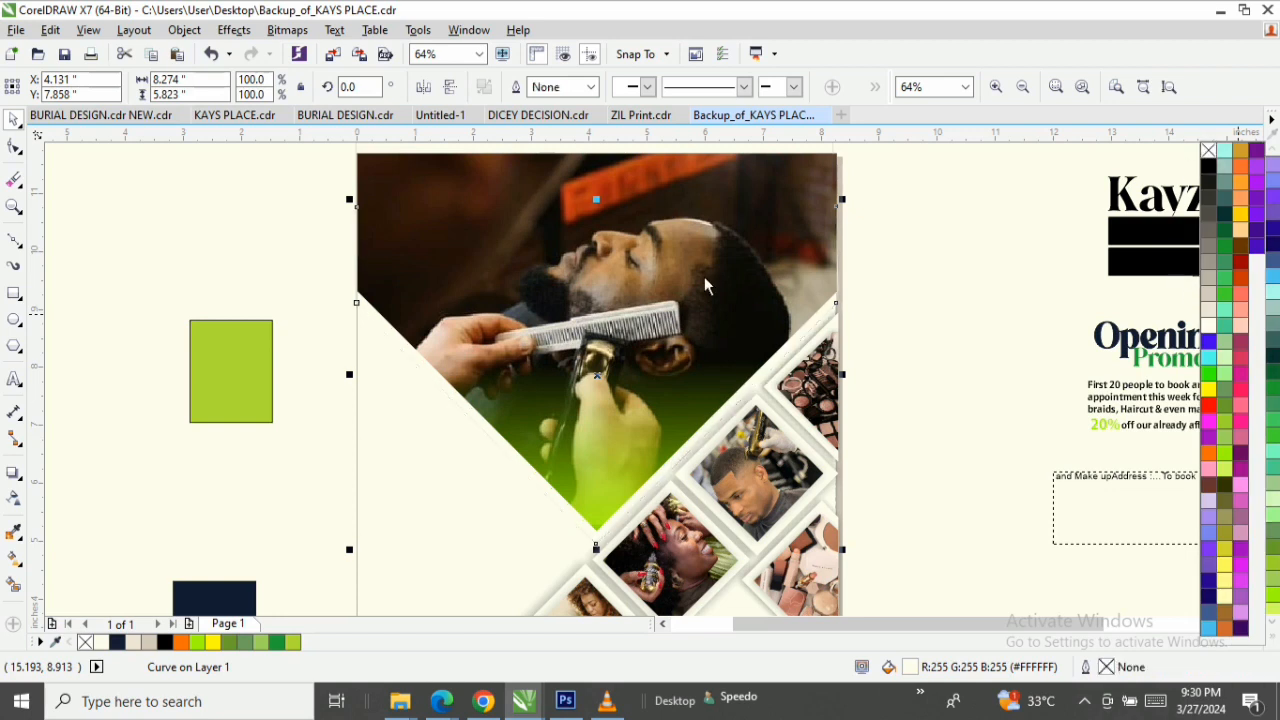
# Add a black drop shadow to the white V shape, cast upward from its lower tip and ending slightly below the photo's upper edge.
pyautogui.click(14, 479)
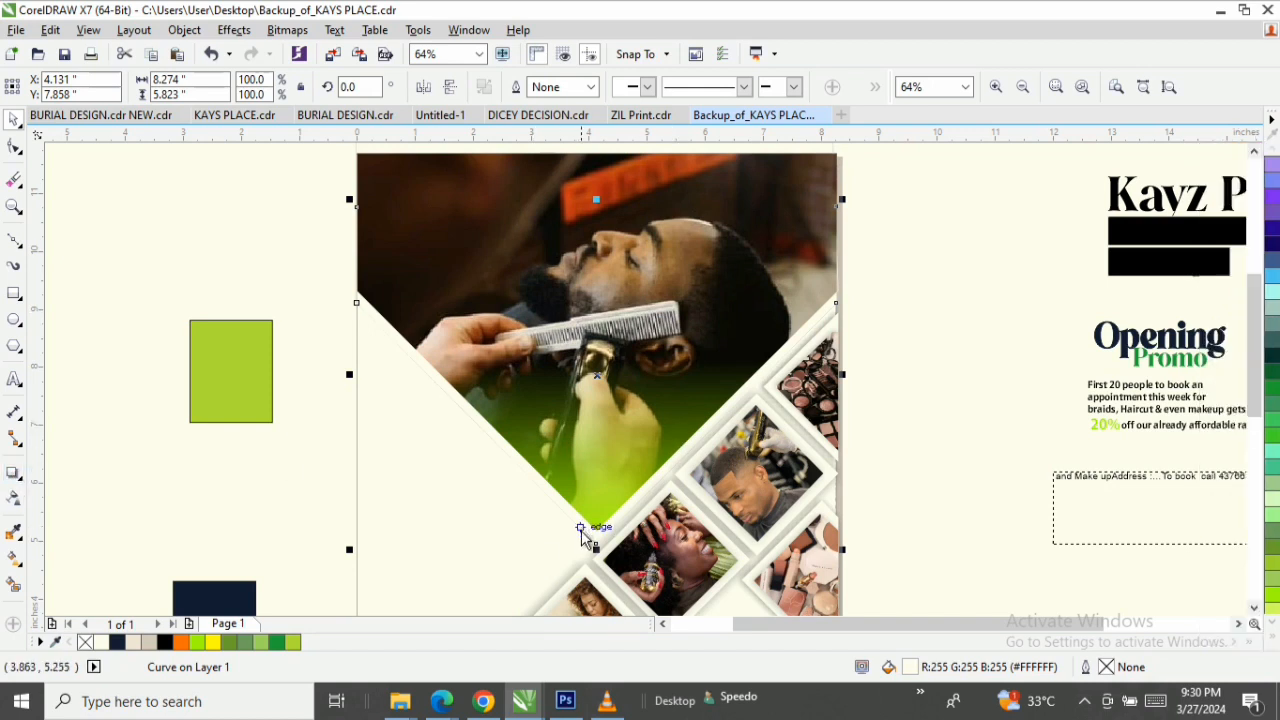
pyautogui.click(14, 472)
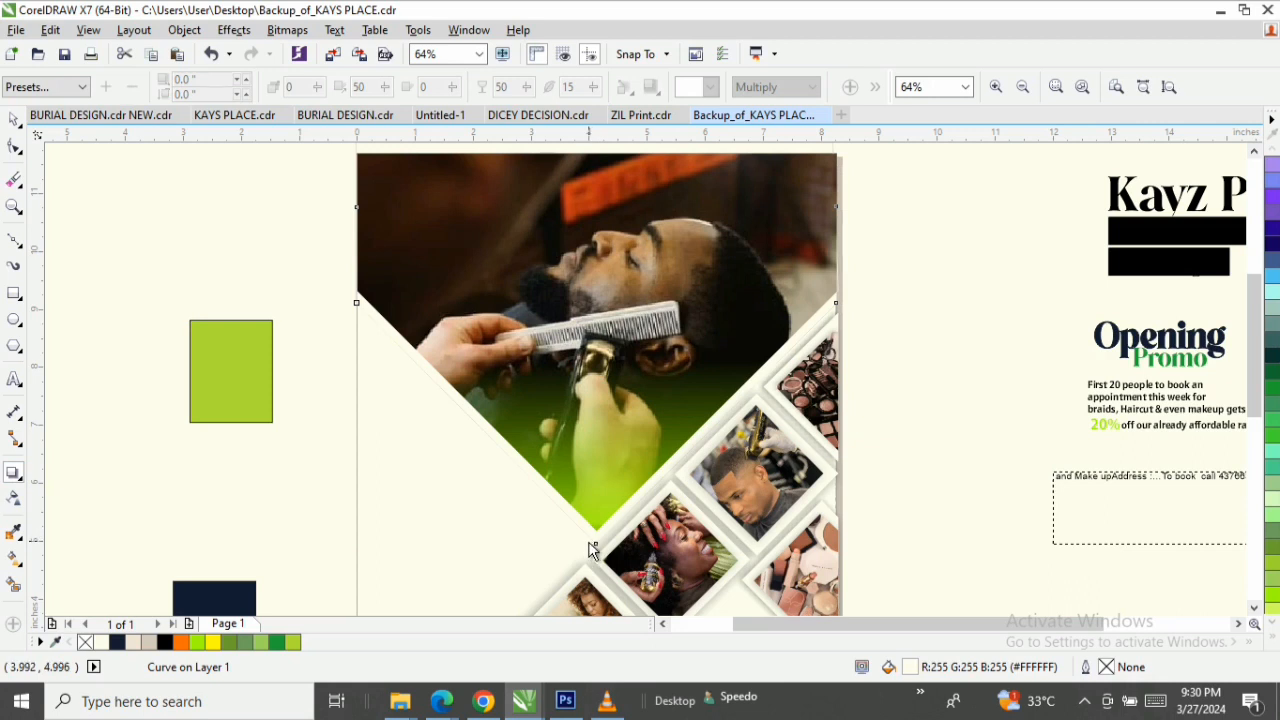
pyautogui.moveTo(592, 549); pyautogui.dragTo(600, 163)
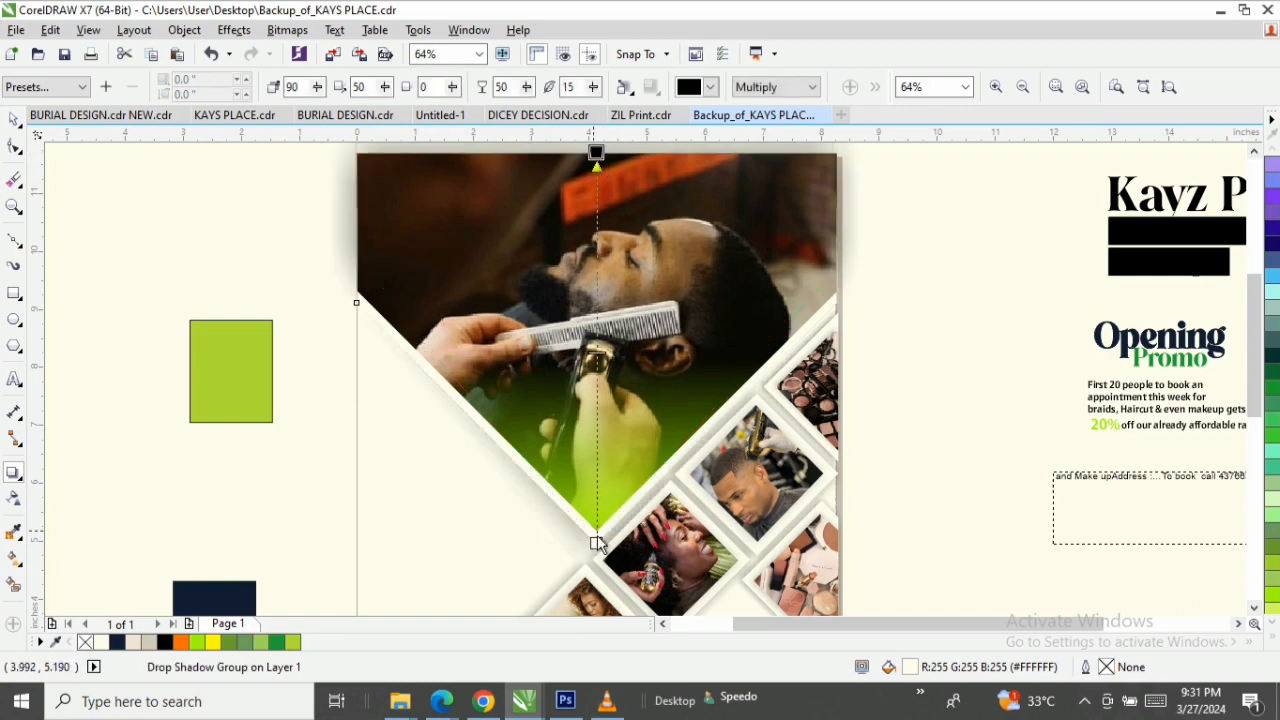
pyautogui.moveTo(596, 157); pyautogui.dragTo(597, 200)
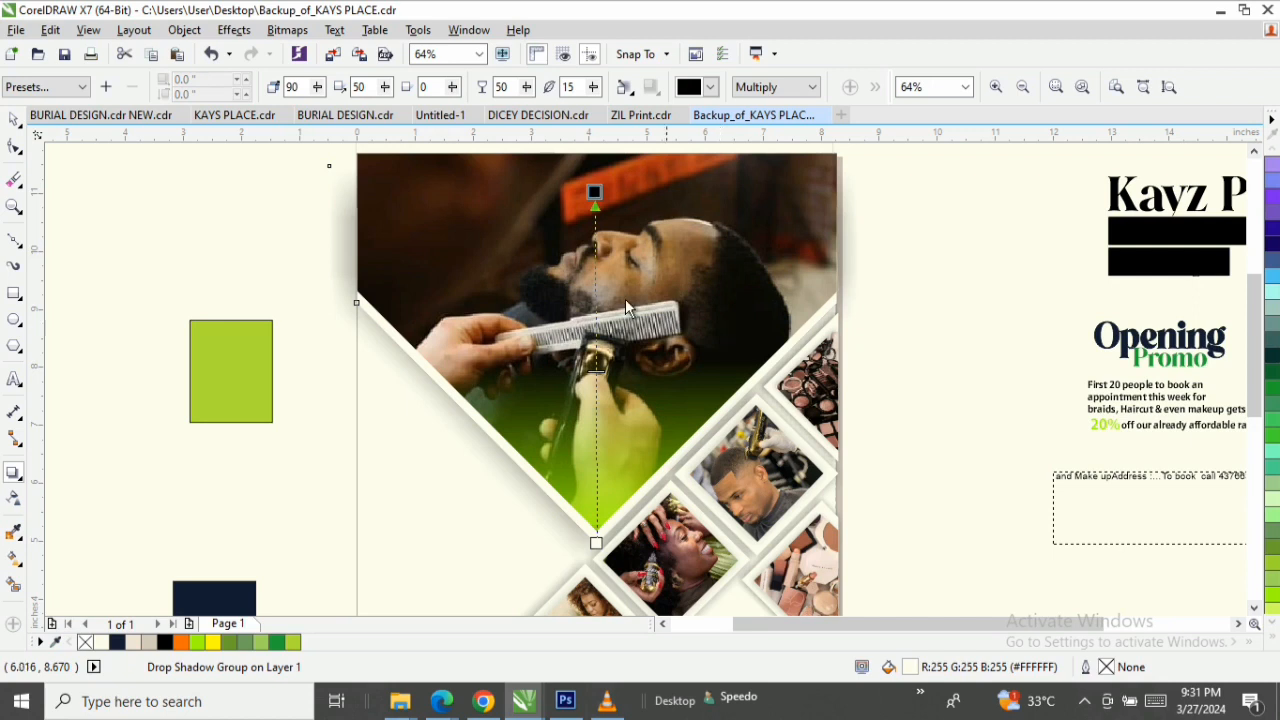
pyautogui.click(16, 122)
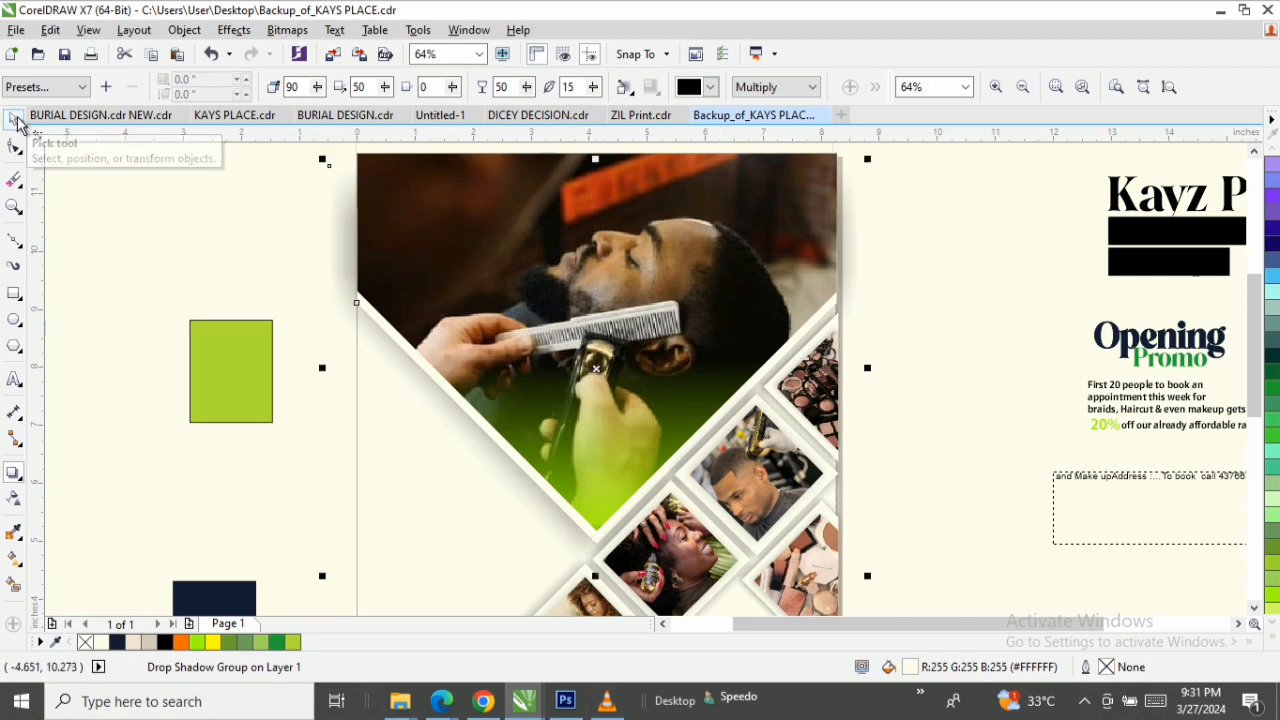
pyautogui.click(97, 216)
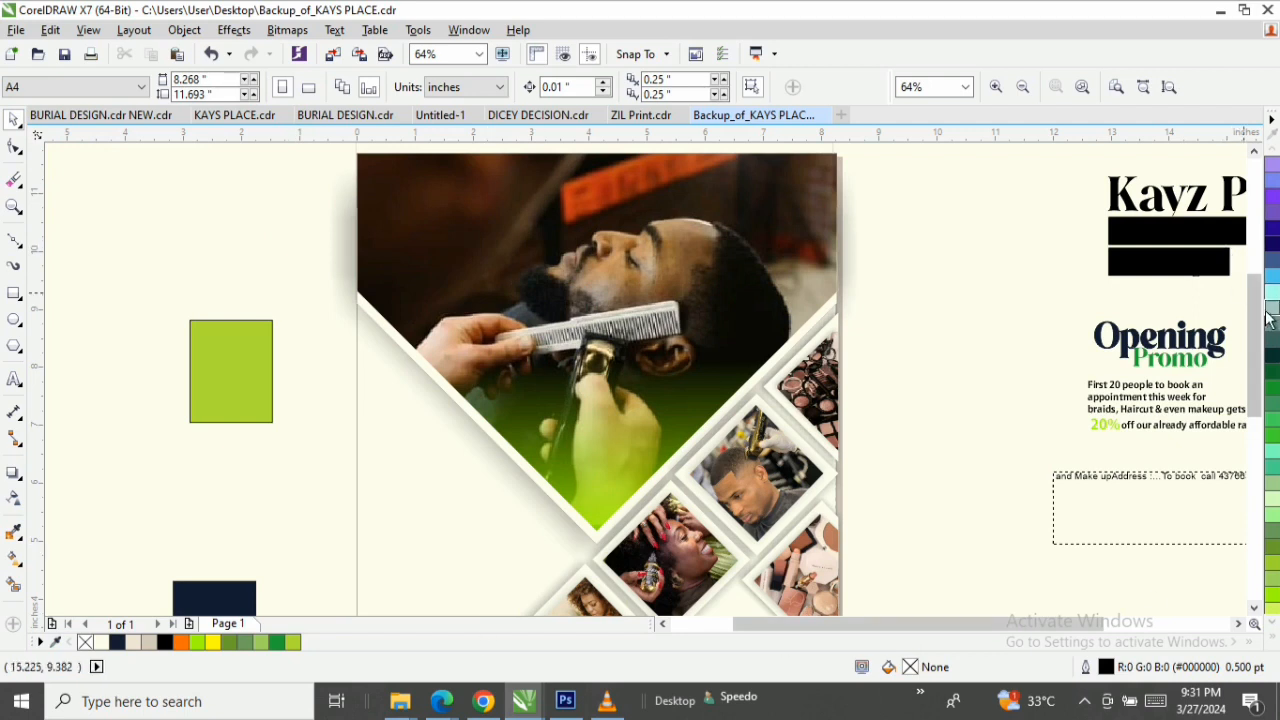
# Break the white V shape's drop shadow group apart so the shadow is a separate object.
pyautogui.moveTo(1258, 342); pyautogui.dragTo(1258, 322)
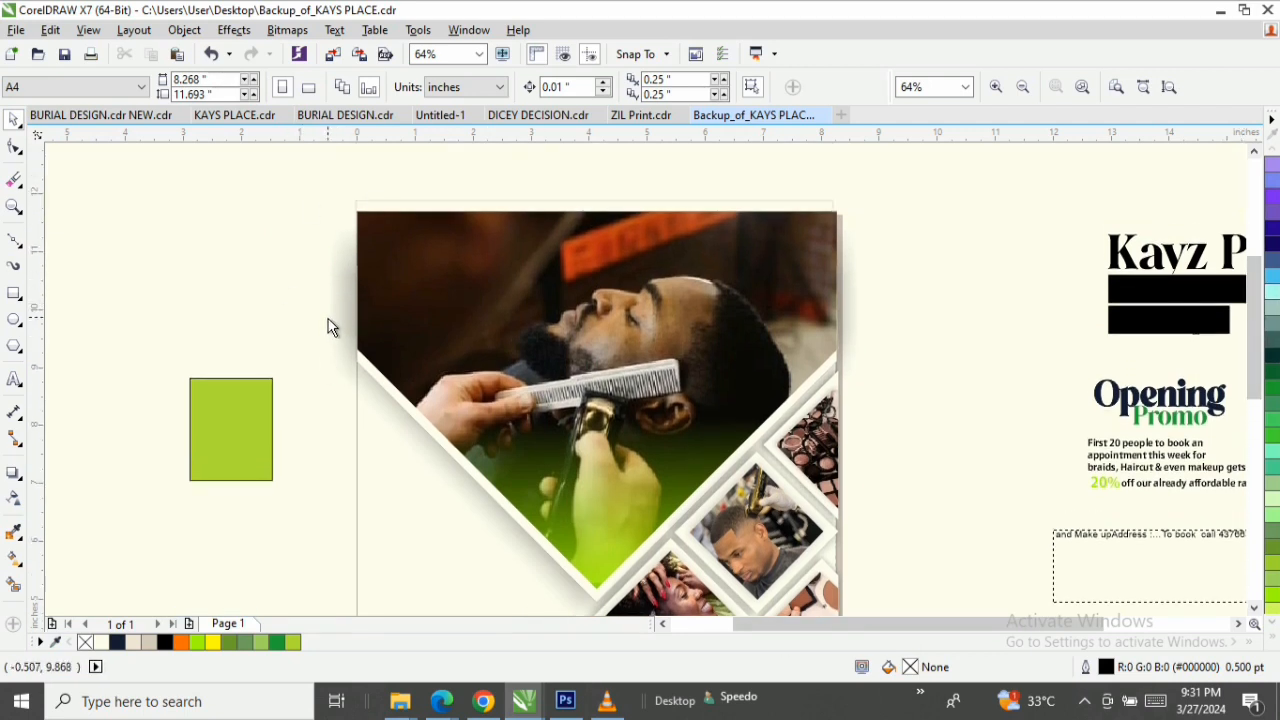
pyautogui.click(857, 310)
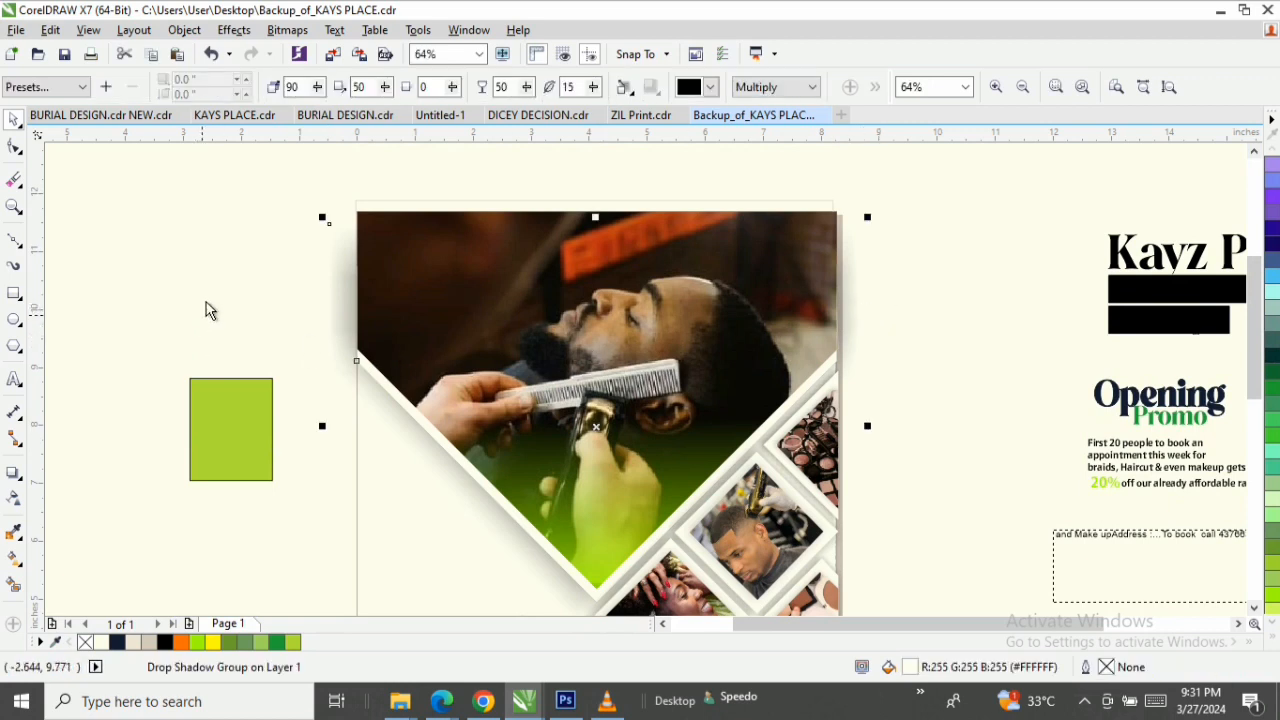
pyautogui.click(343, 318)
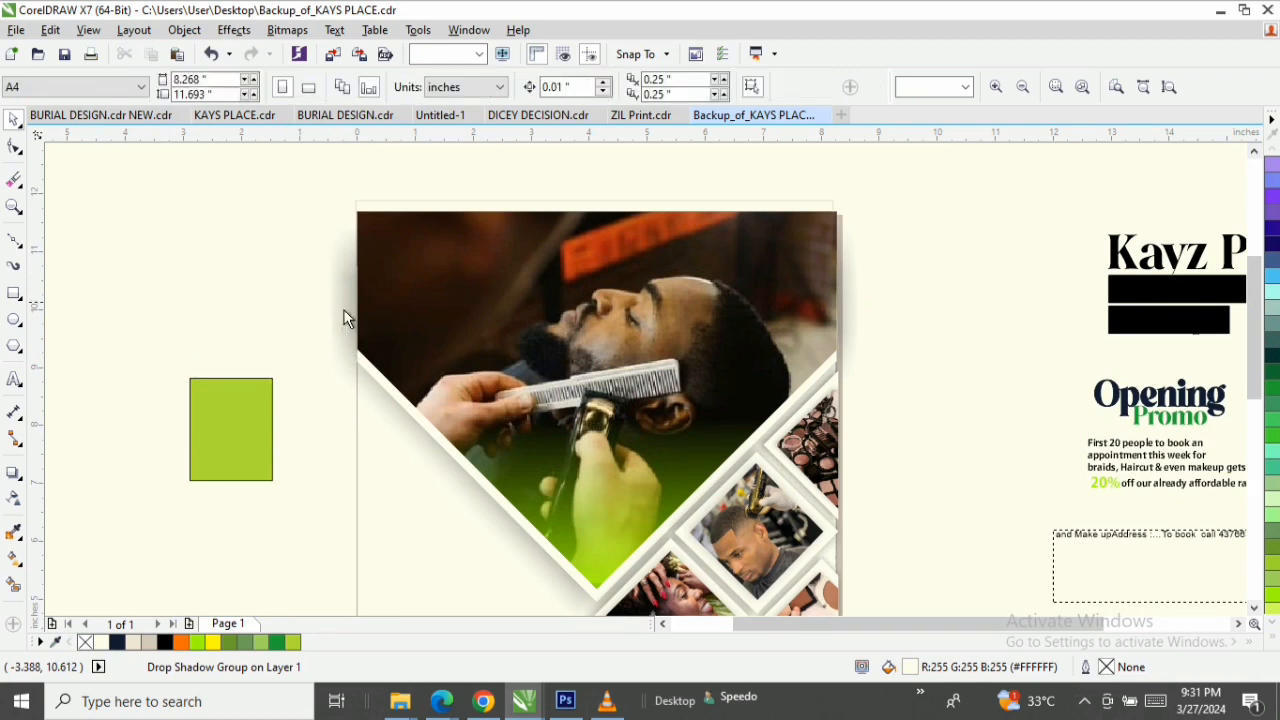
pyautogui.click(339, 292)
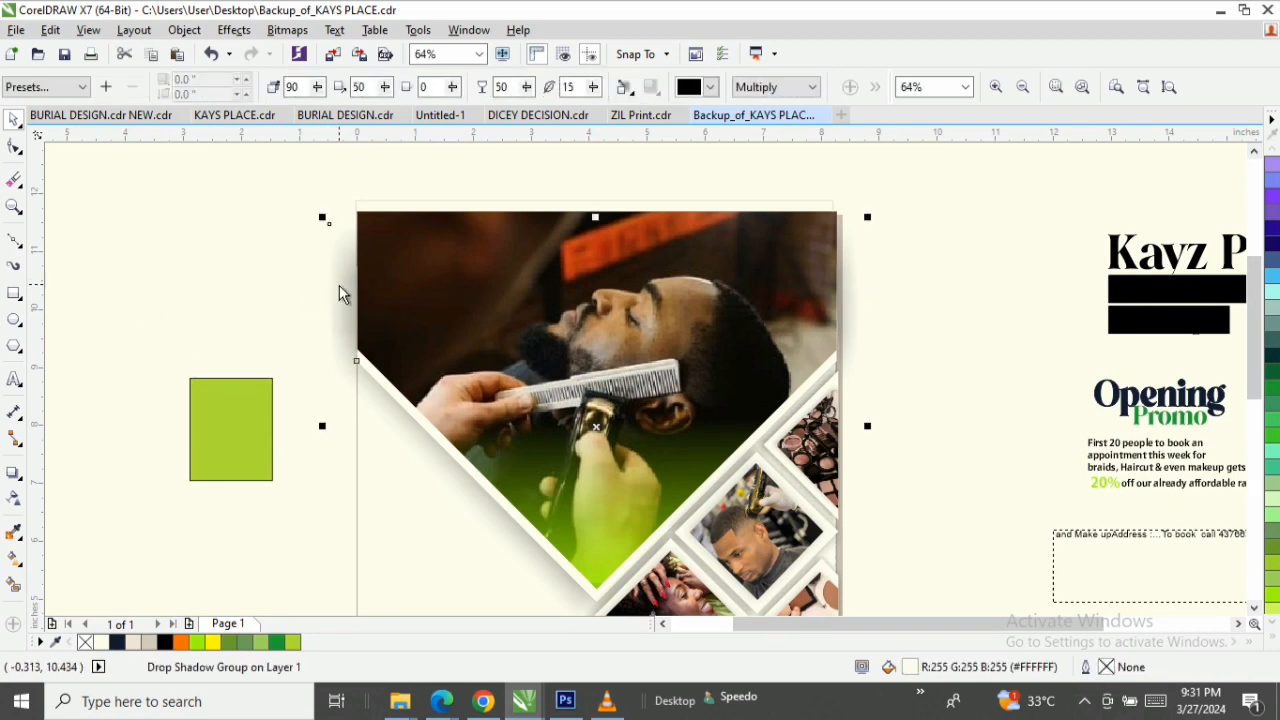
pyautogui.click(198, 33)
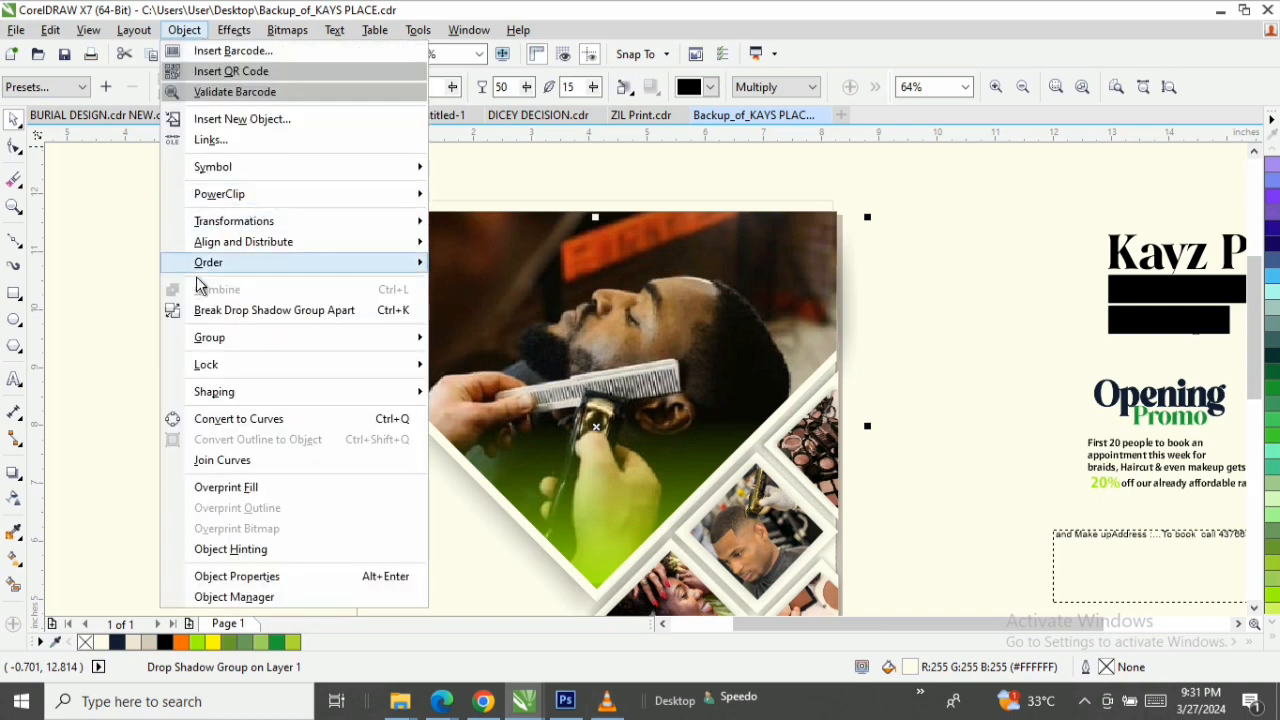
pyautogui.click(277, 312)
pyautogui.click(148, 284)
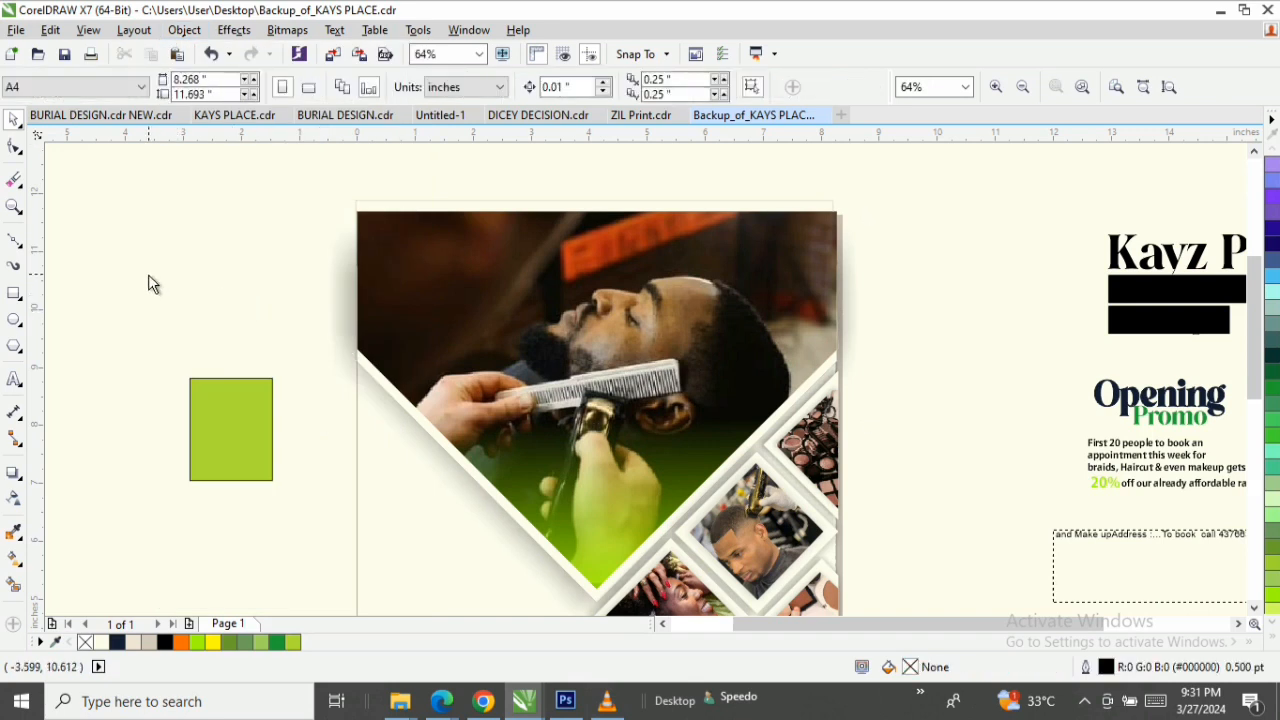
# Convert the separated V shadow to a 500 dpi RGB Color (24-bit) bitmap with anti-aliasing and a transparent background.
pyautogui.click(372, 282)
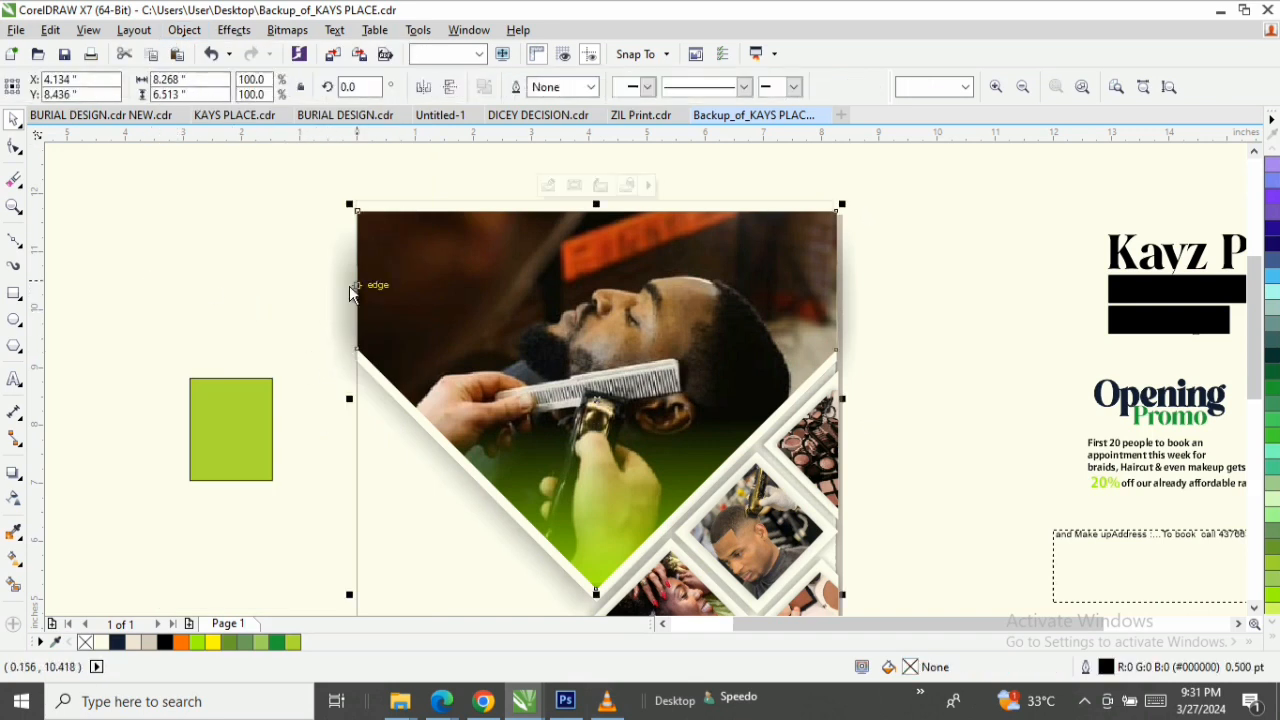
pyautogui.click(320, 289)
pyautogui.click(333, 280)
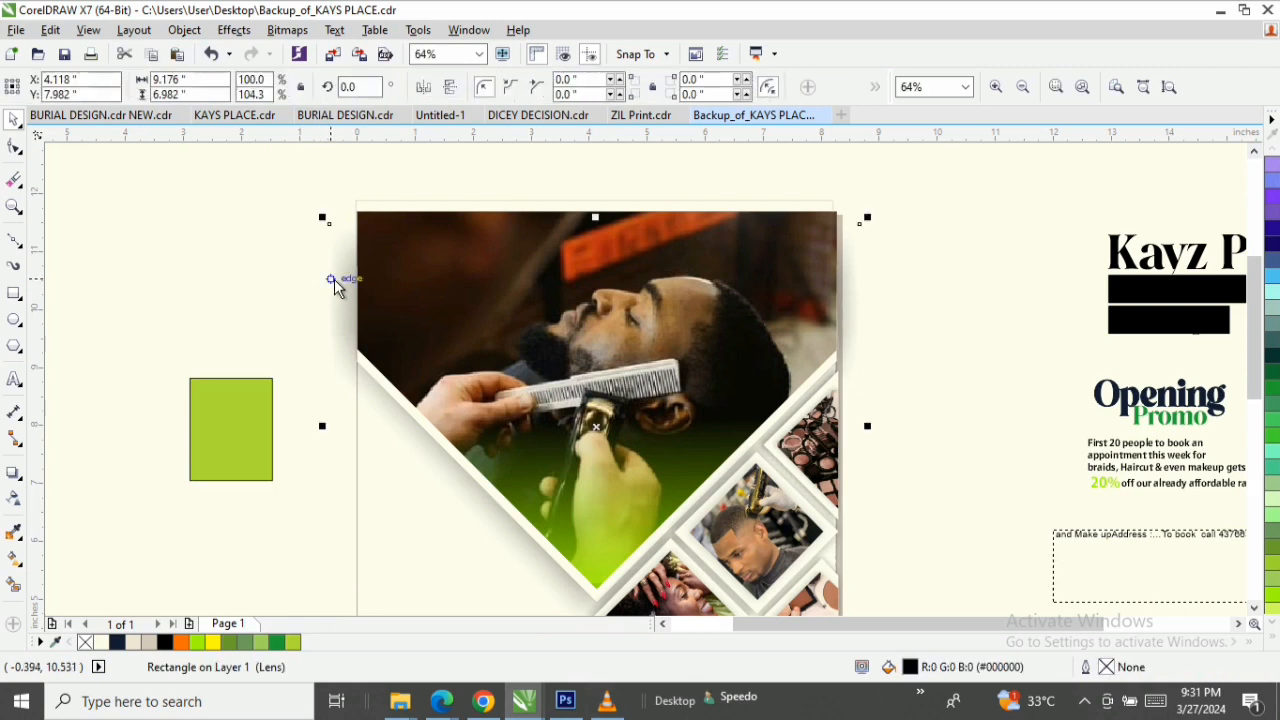
pyautogui.click(287, 31)
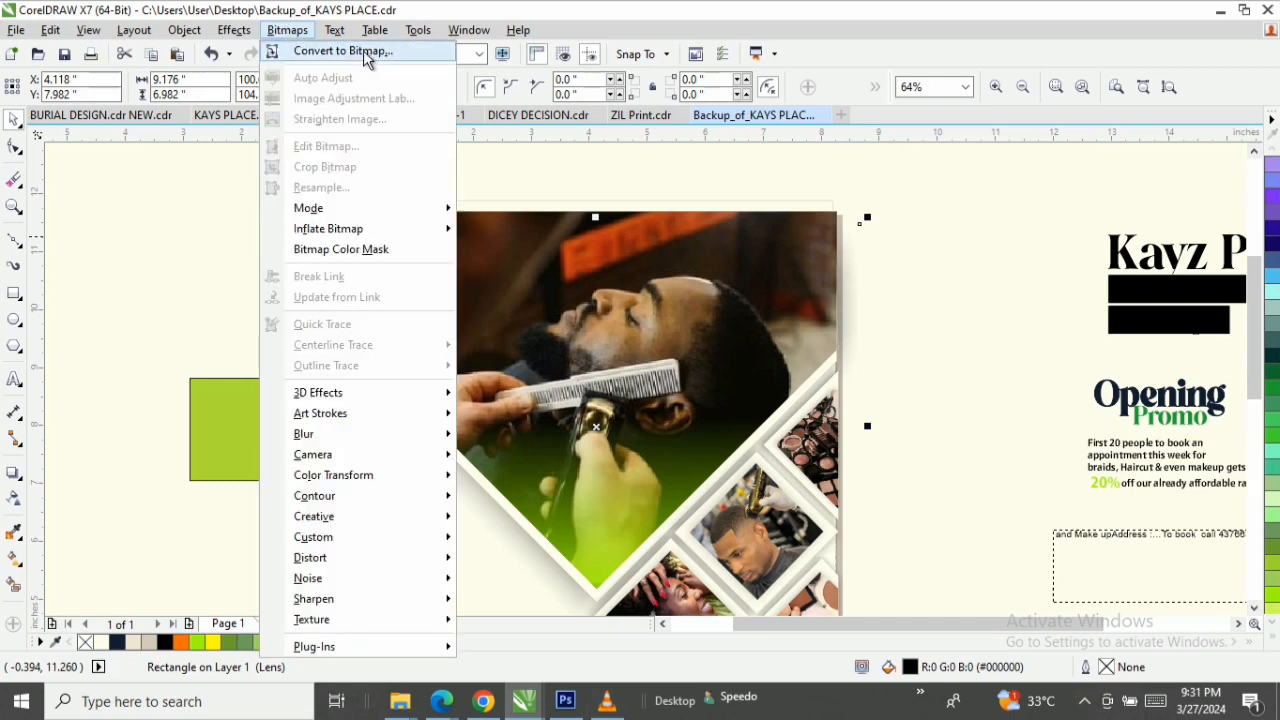
pyautogui.click(365, 55)
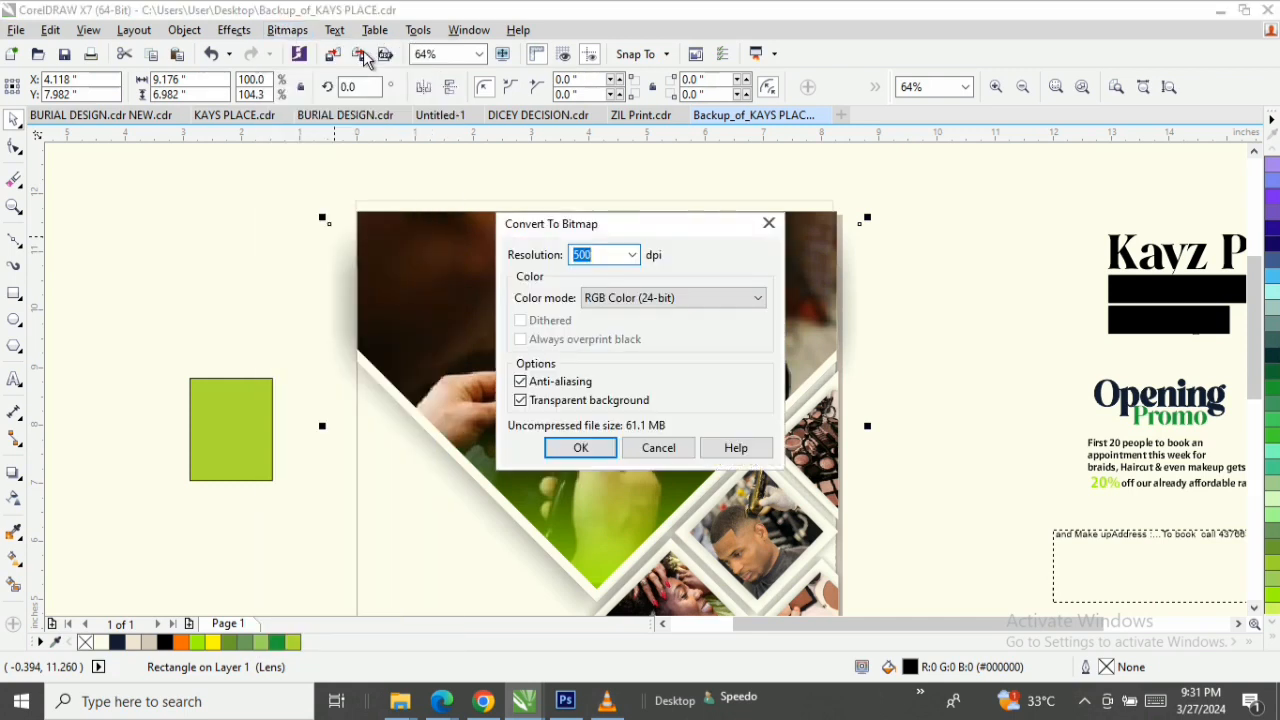
pyautogui.click(578, 450)
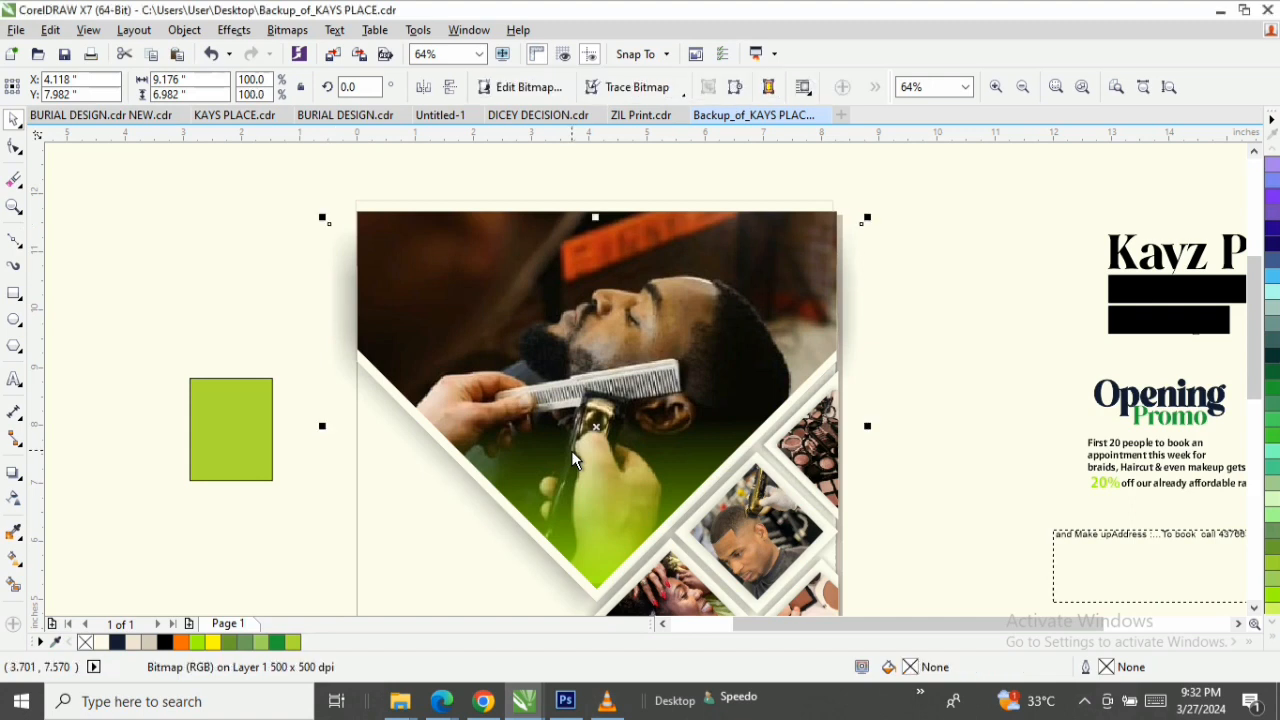
# Crop both sides of the V shadow bitmap to the page edges with the Shape tool, making it about 8.3 inches wide.
pyautogui.click(14, 146)
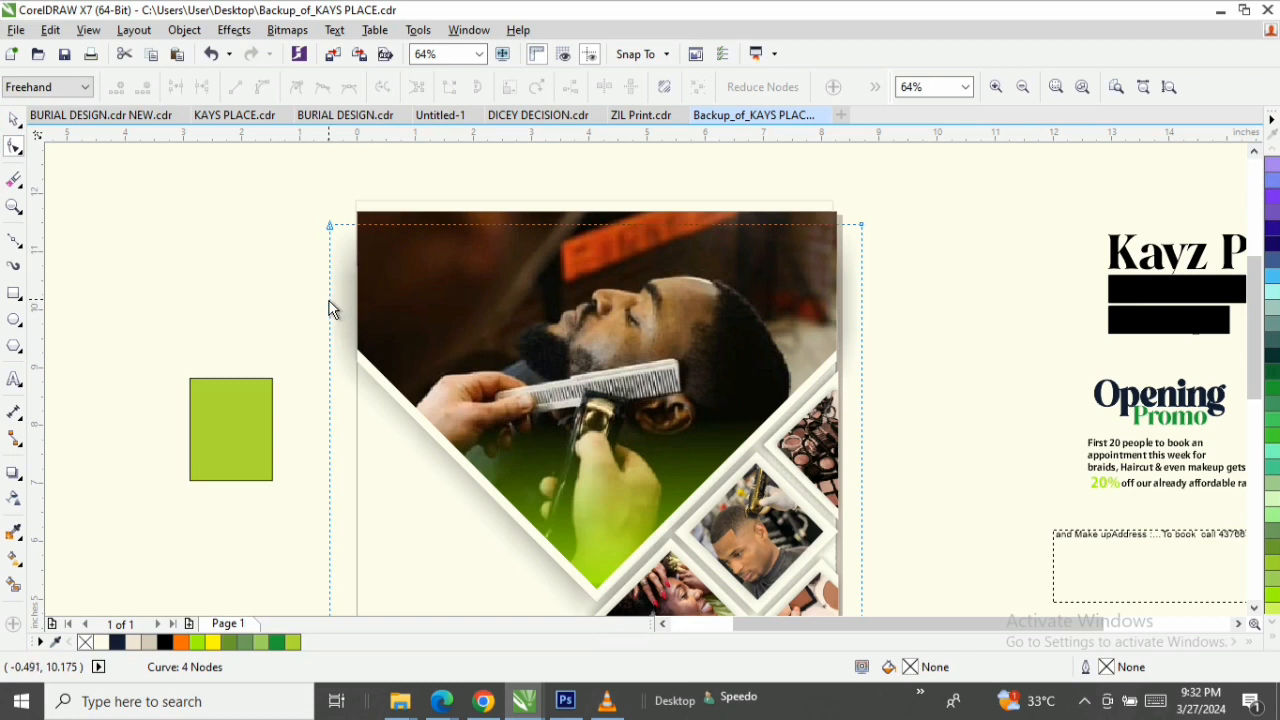
pyautogui.moveTo(333, 309); pyautogui.dragTo(356, 302)
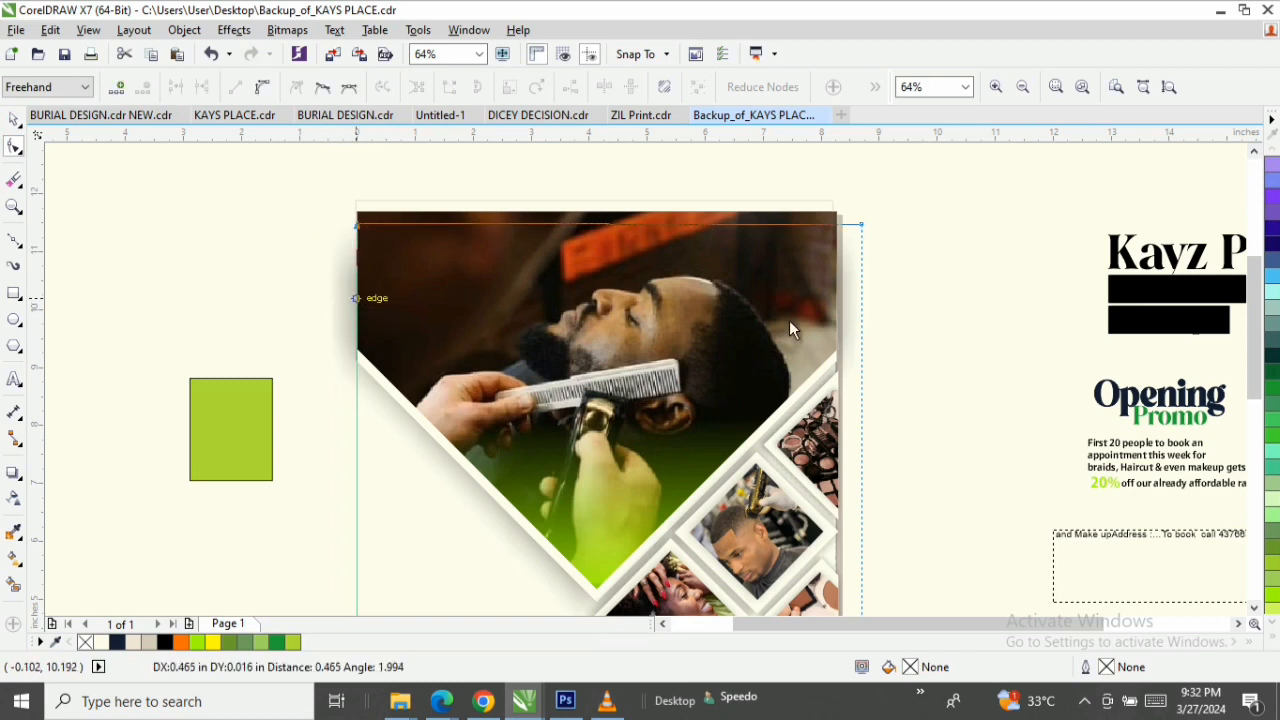
pyautogui.moveTo(861, 353); pyautogui.dragTo(1258, 357)
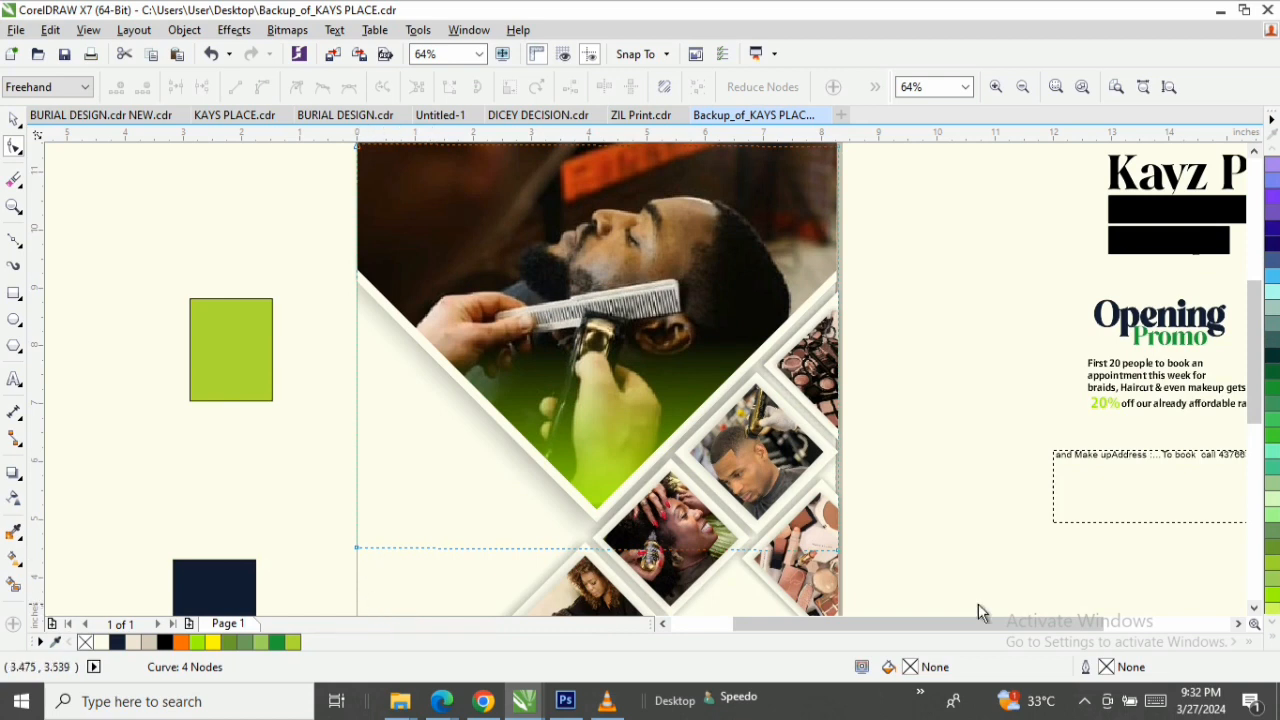
pyautogui.moveTo(1254, 395); pyautogui.dragTo(1254, 355)
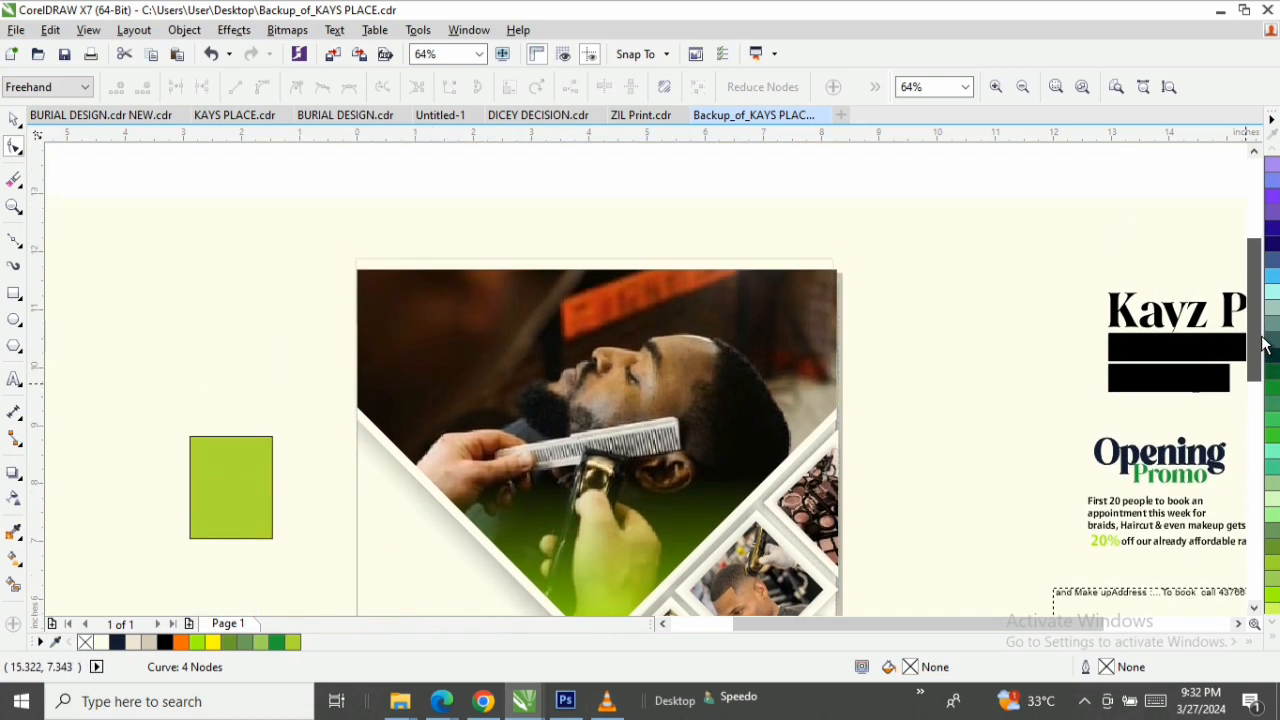
pyautogui.click(15, 120)
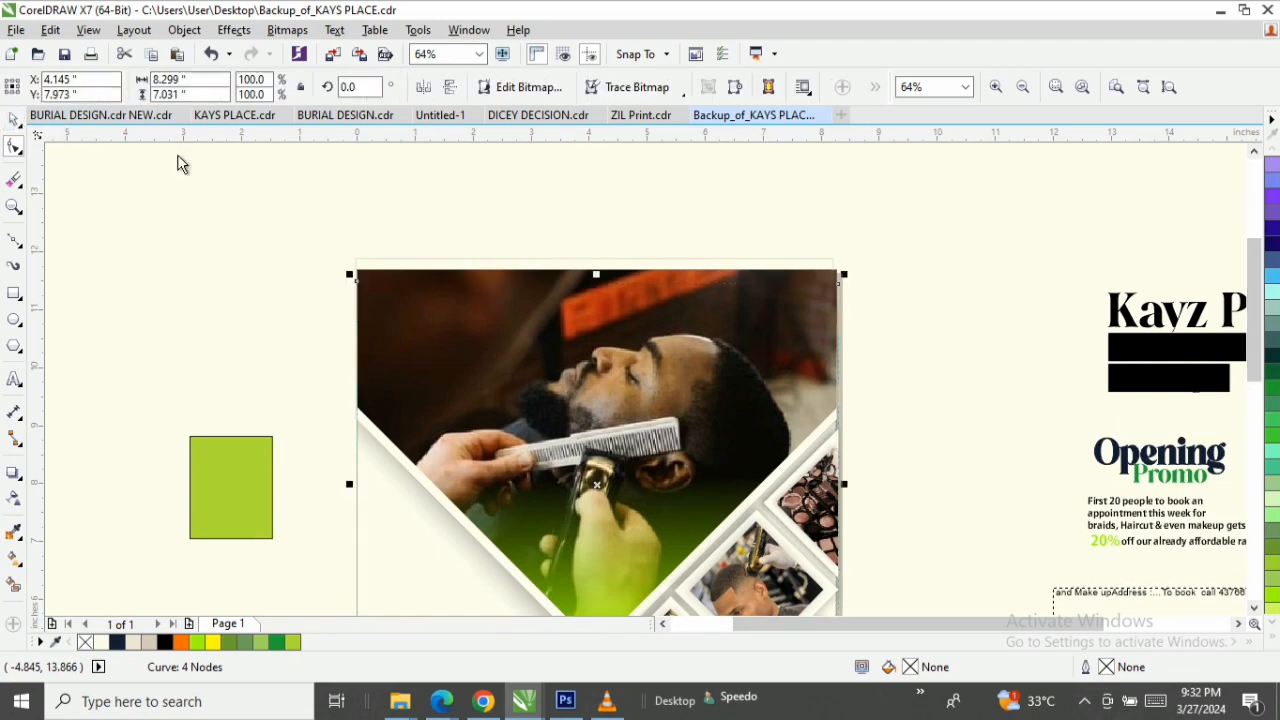
pyautogui.click(1115, 278)
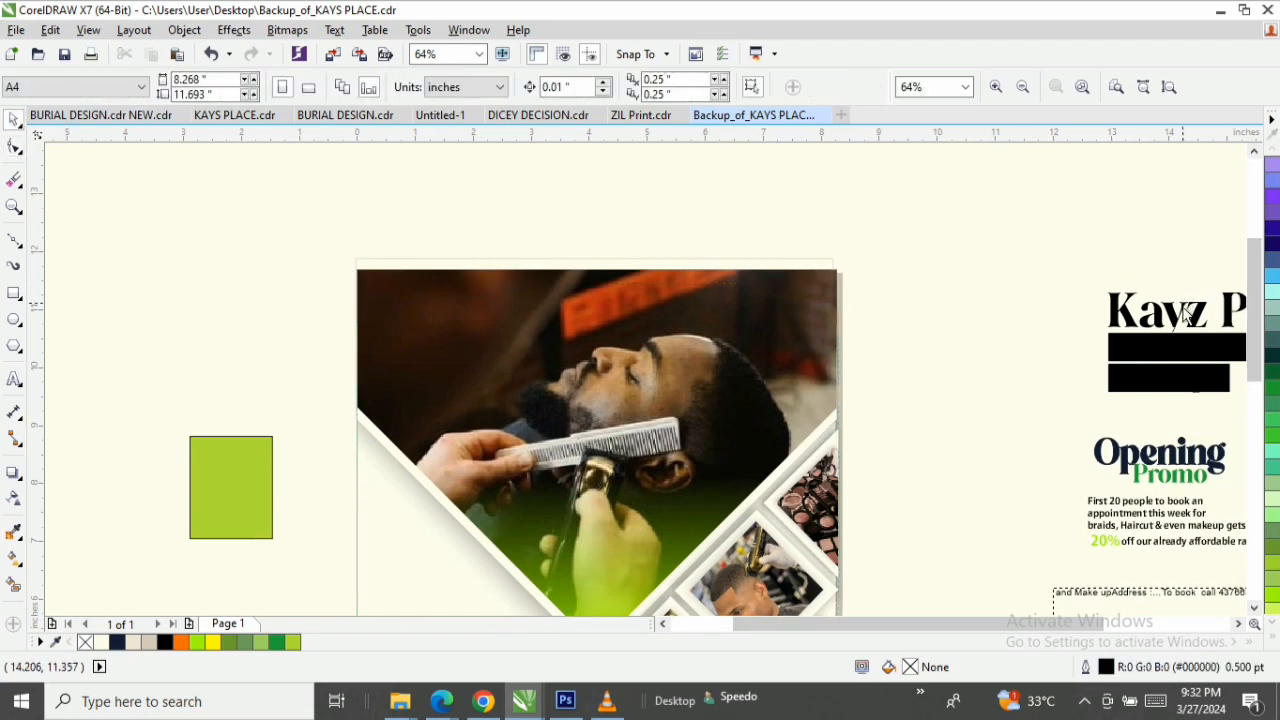
# Move the Kayz Place heading onto the barber photo's upper-left area, at about X 2.455, Y 10.888 inches, and fill it white (#FFFFFF).
pyautogui.click(1175, 335)
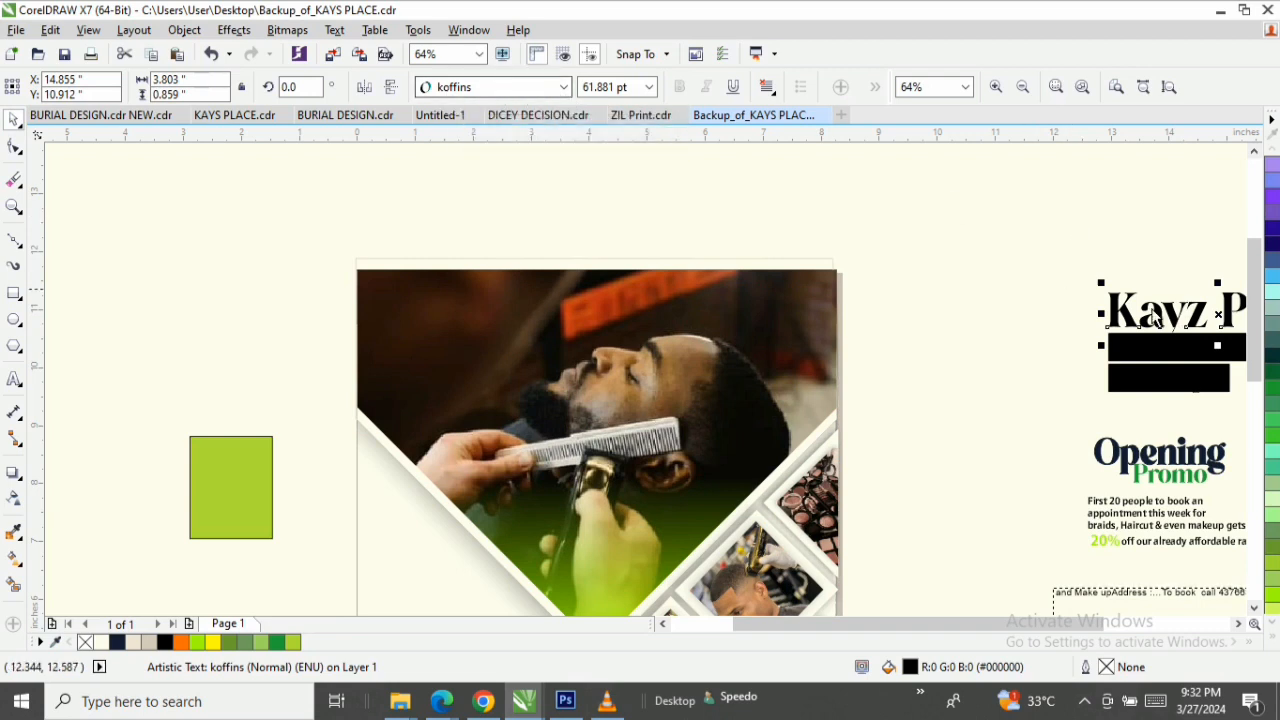
pyautogui.moveTo(1190, 322); pyautogui.dragTo(484, 334)
pyautogui.click(1274, 646)
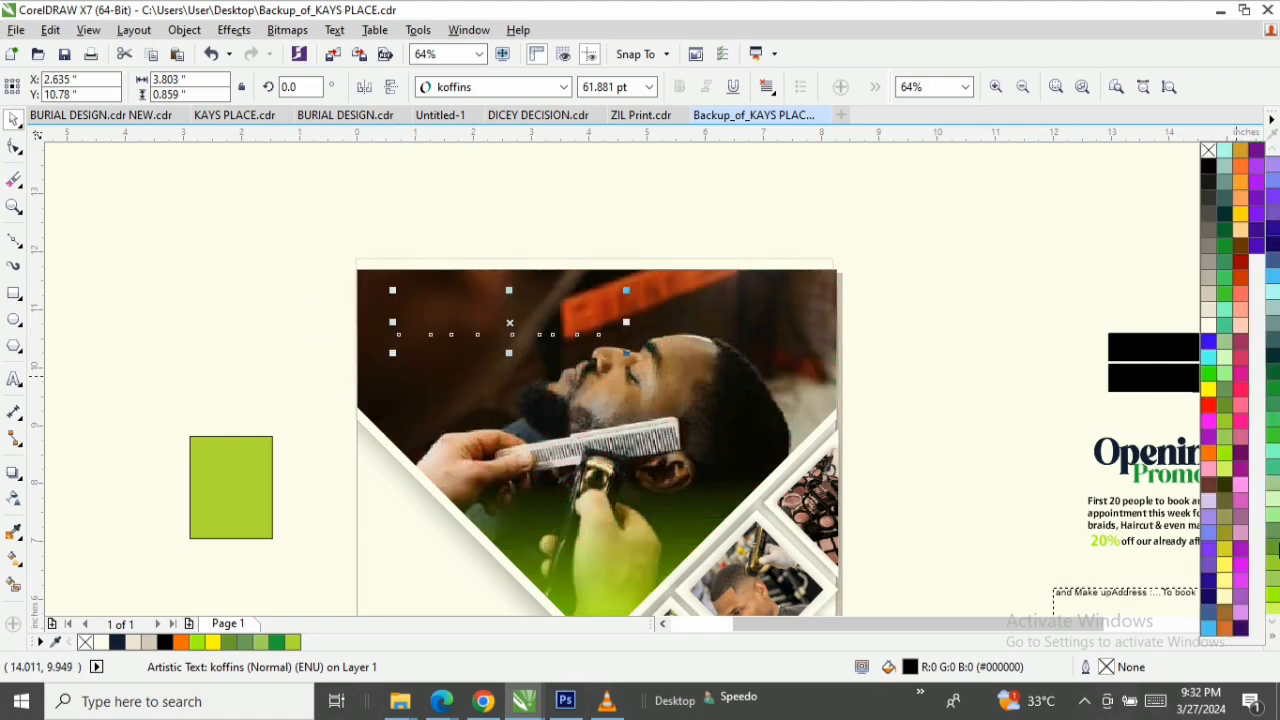
pyautogui.click(1210, 326)
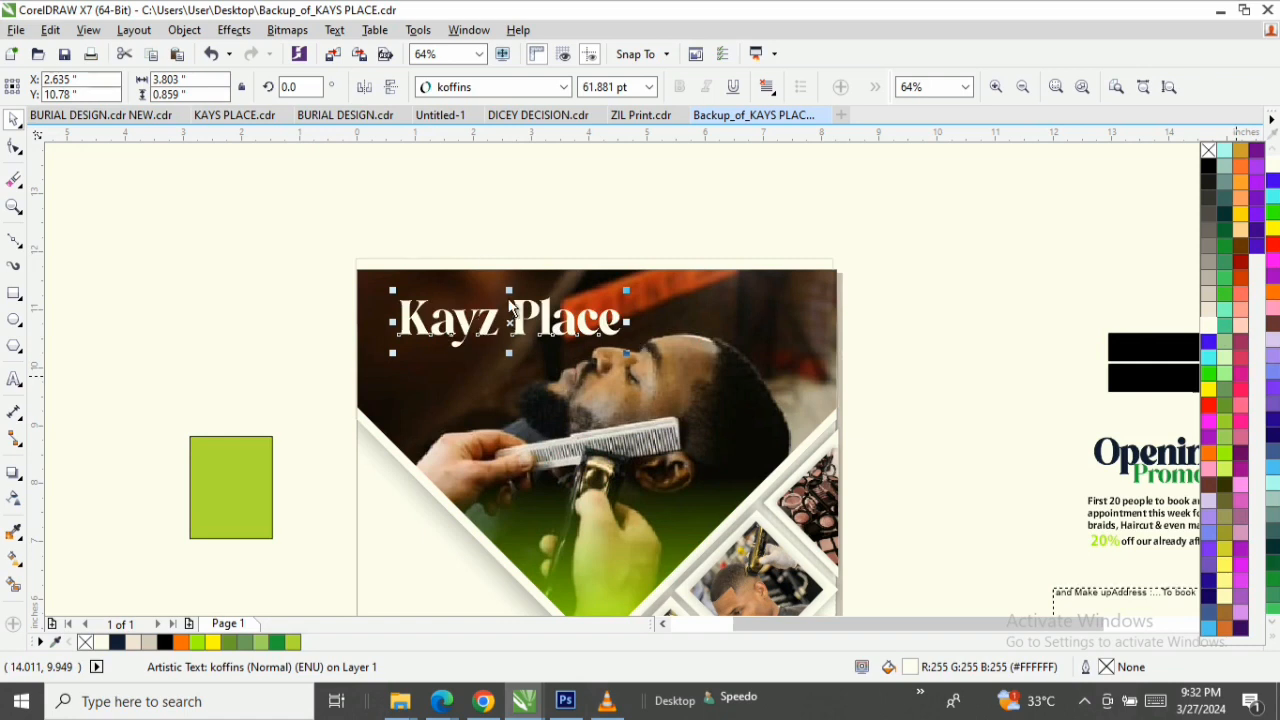
pyautogui.moveTo(510, 301); pyautogui.dragTo(499, 316)
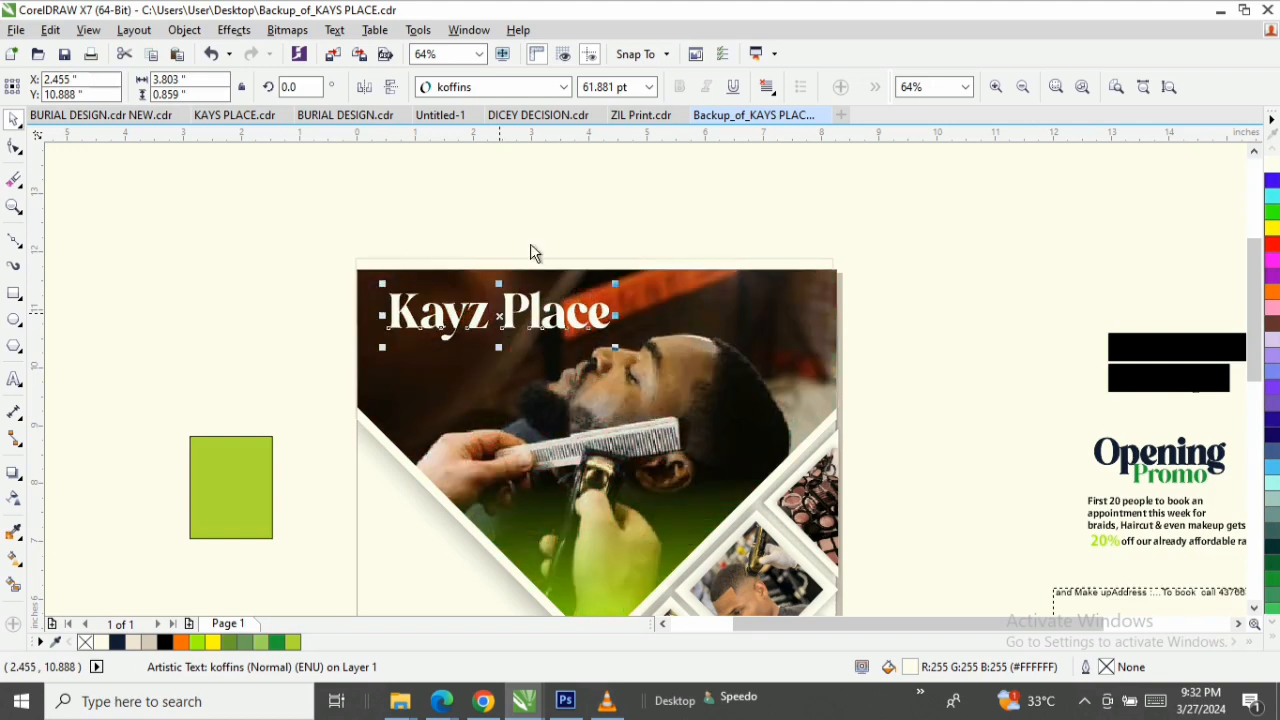
pyautogui.click(1074, 267)
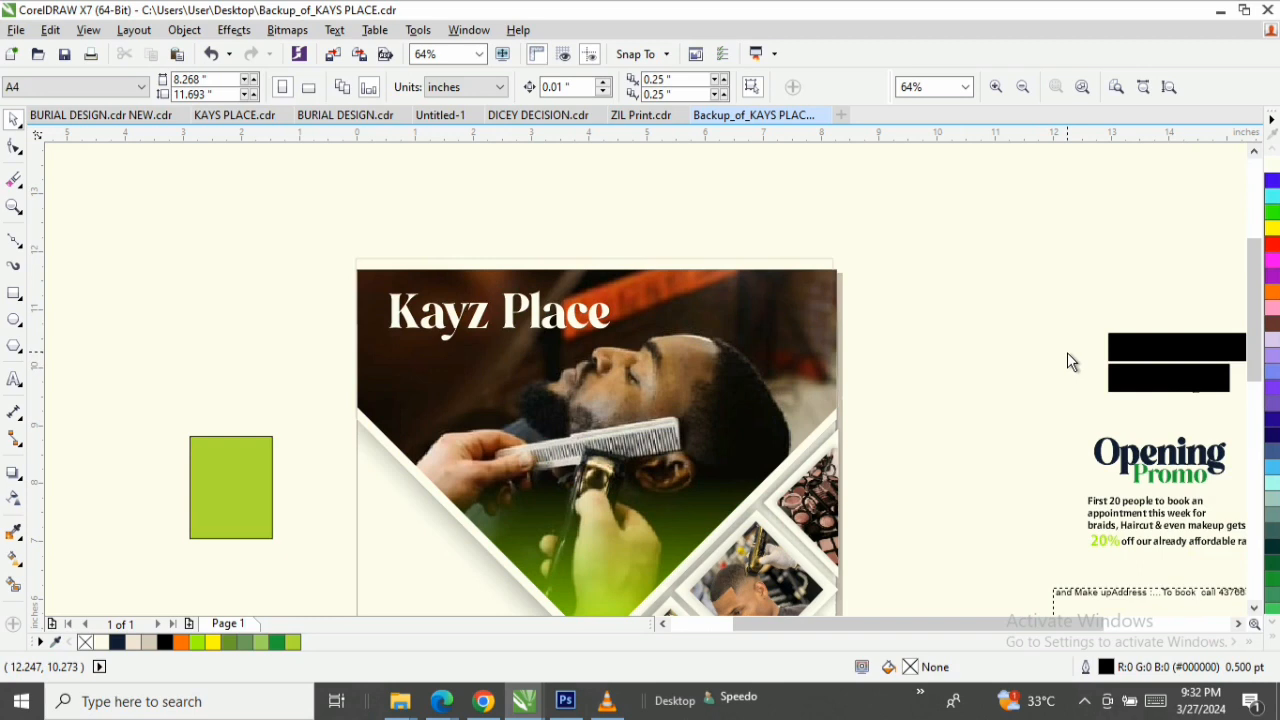
# Draw a rectangle about 3.27 × 0.47 inches just under the Kayz Place heading, filled white (#FFFFFF), at about X 2.194, Y 10.377 inches.
pyautogui.click(1150, 362)
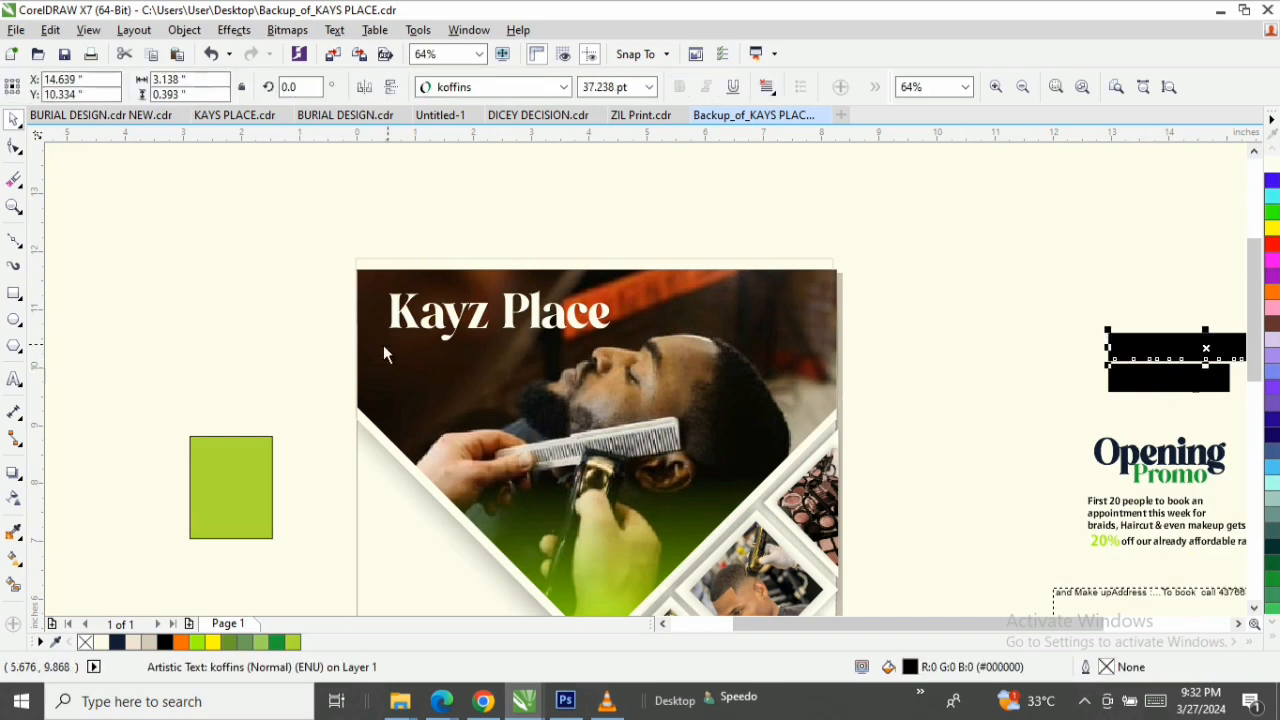
pyautogui.click(14, 293)
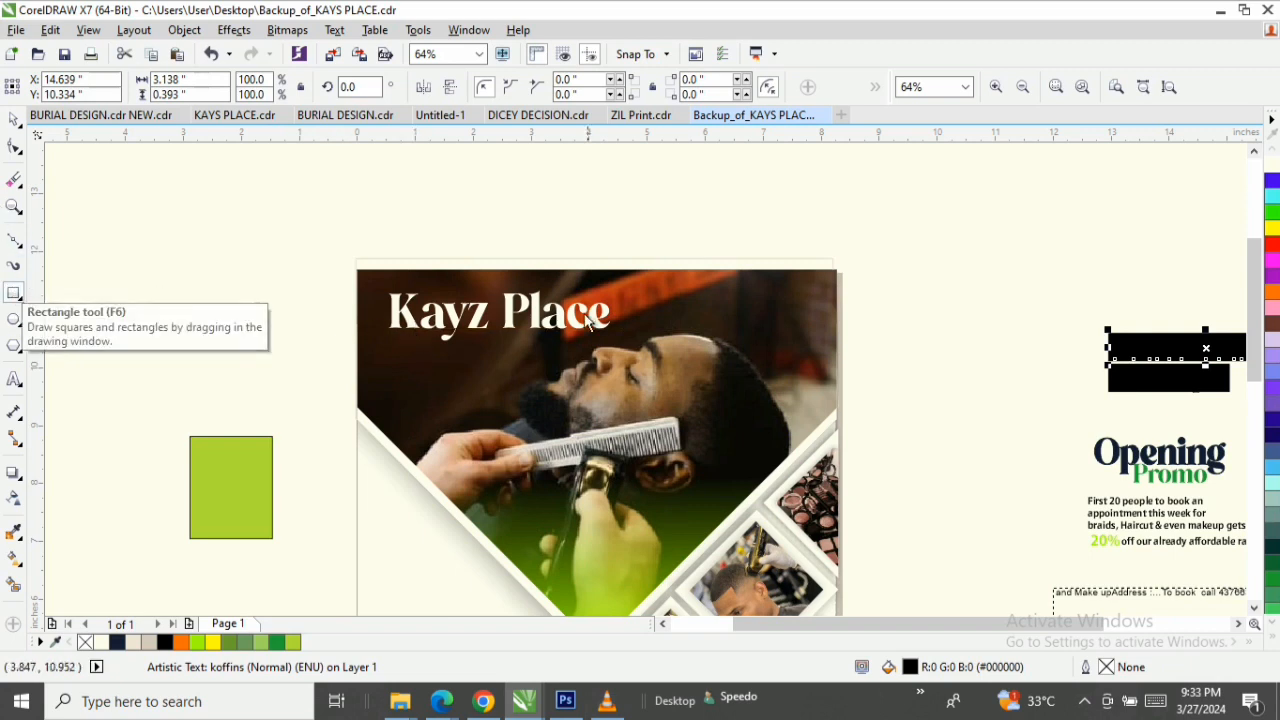
pyautogui.moveTo(389, 334); pyautogui.dragTo(578, 354)
pyautogui.press('z')
pyautogui.moveTo(316, 258); pyautogui.dragTo(834, 452)
pyautogui.press('space')
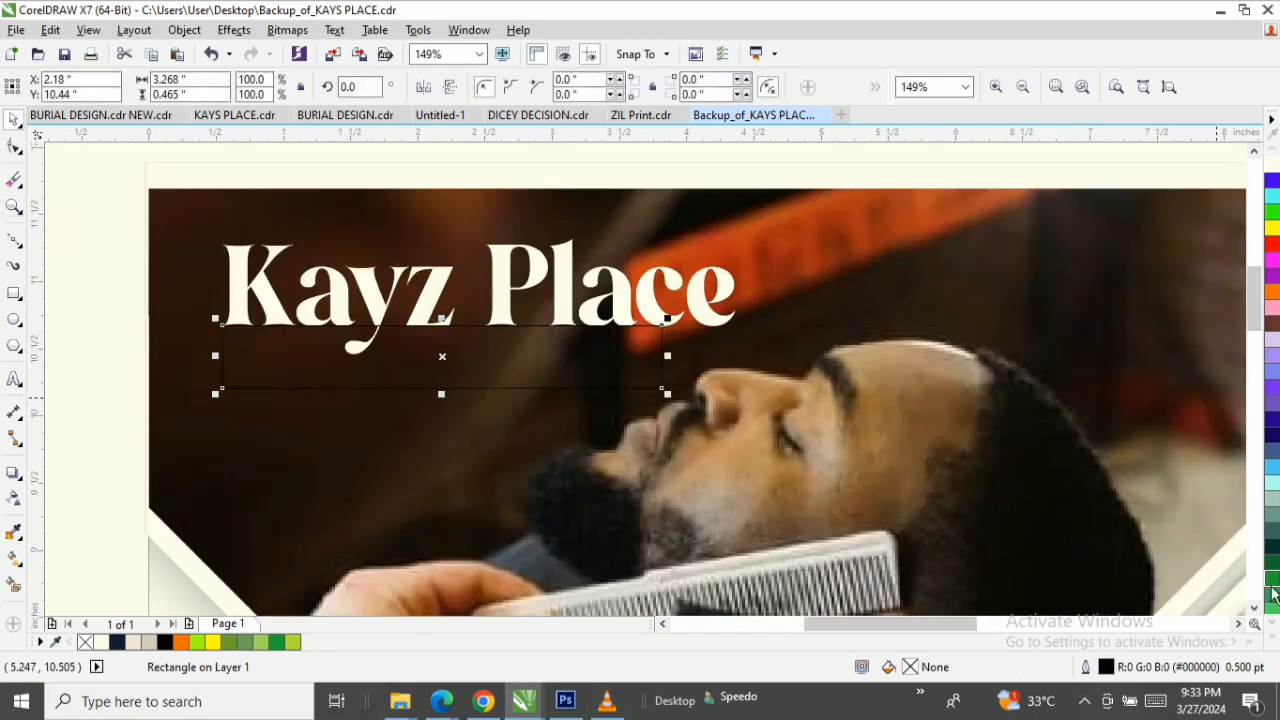
pyautogui.click(1266, 645)
pyautogui.click(1208, 325)
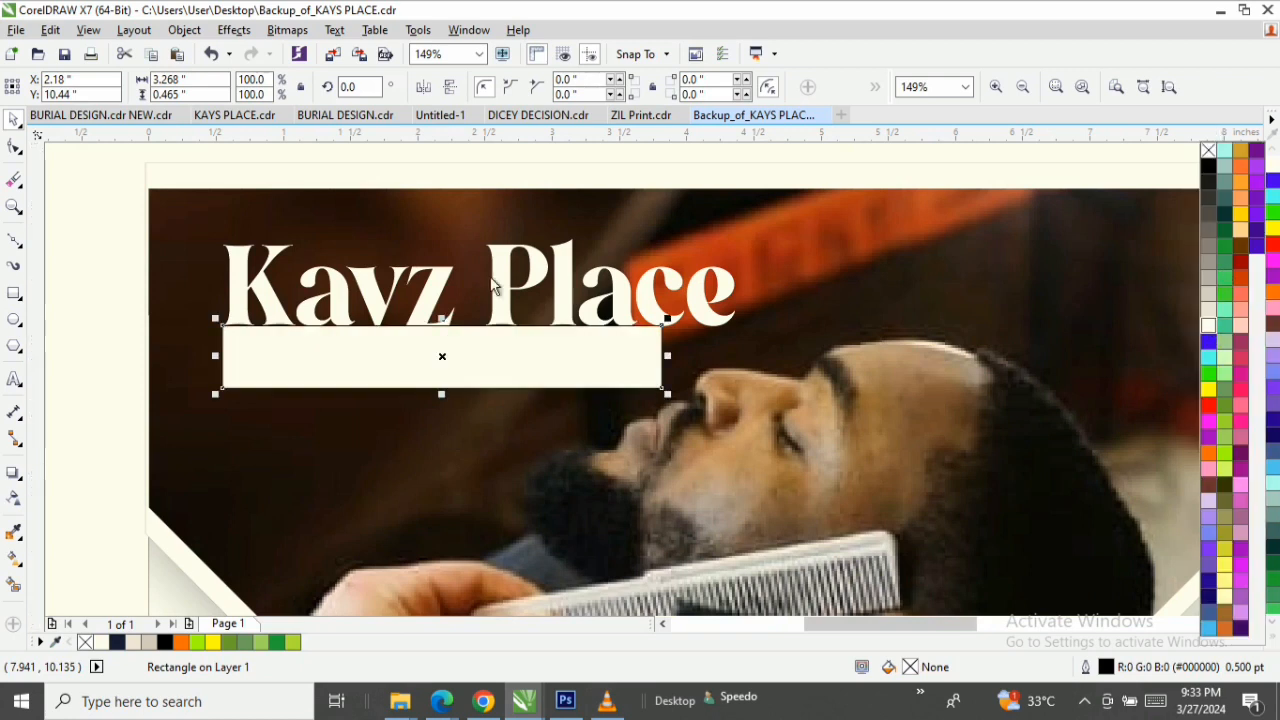
pyautogui.click(453, 357)
pyautogui.moveTo(452, 359); pyautogui.dragTo(452, 366)
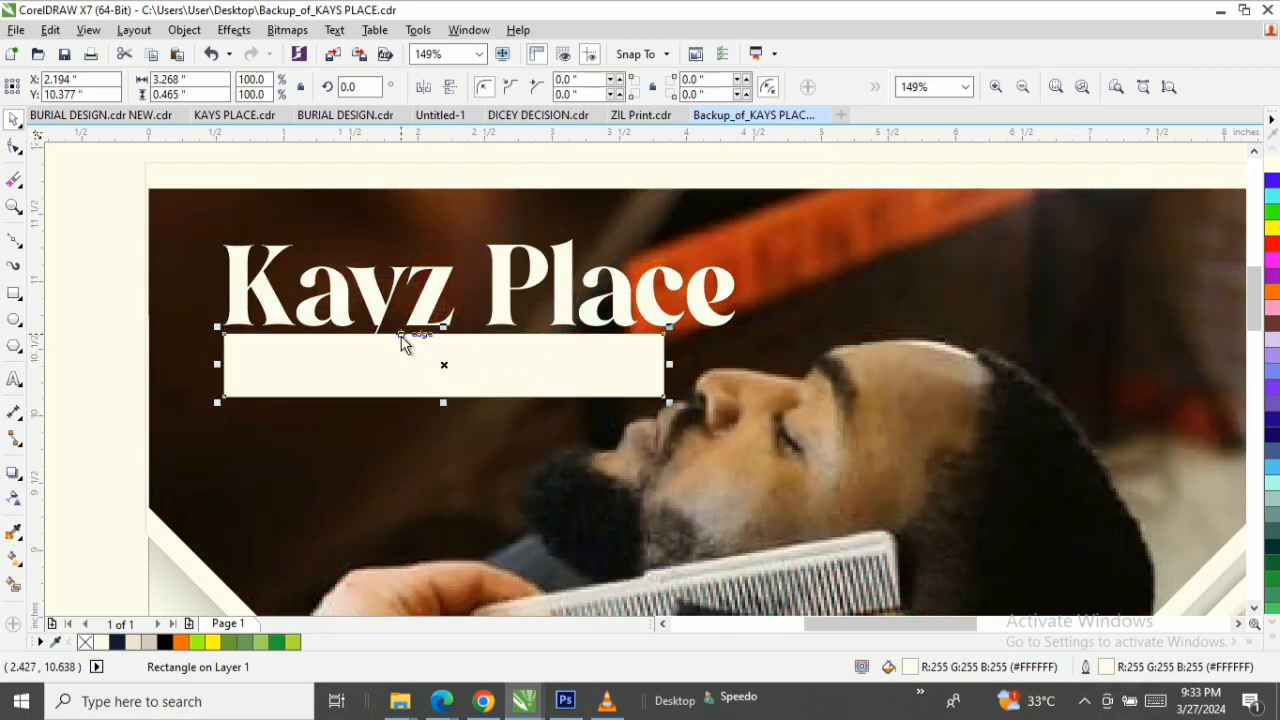
# Move the "Unisex salon &" and "Makeup" texts from the off-page black bars onto the barber photo and fill them white (#FFFFFF).
pyautogui.press('F3')
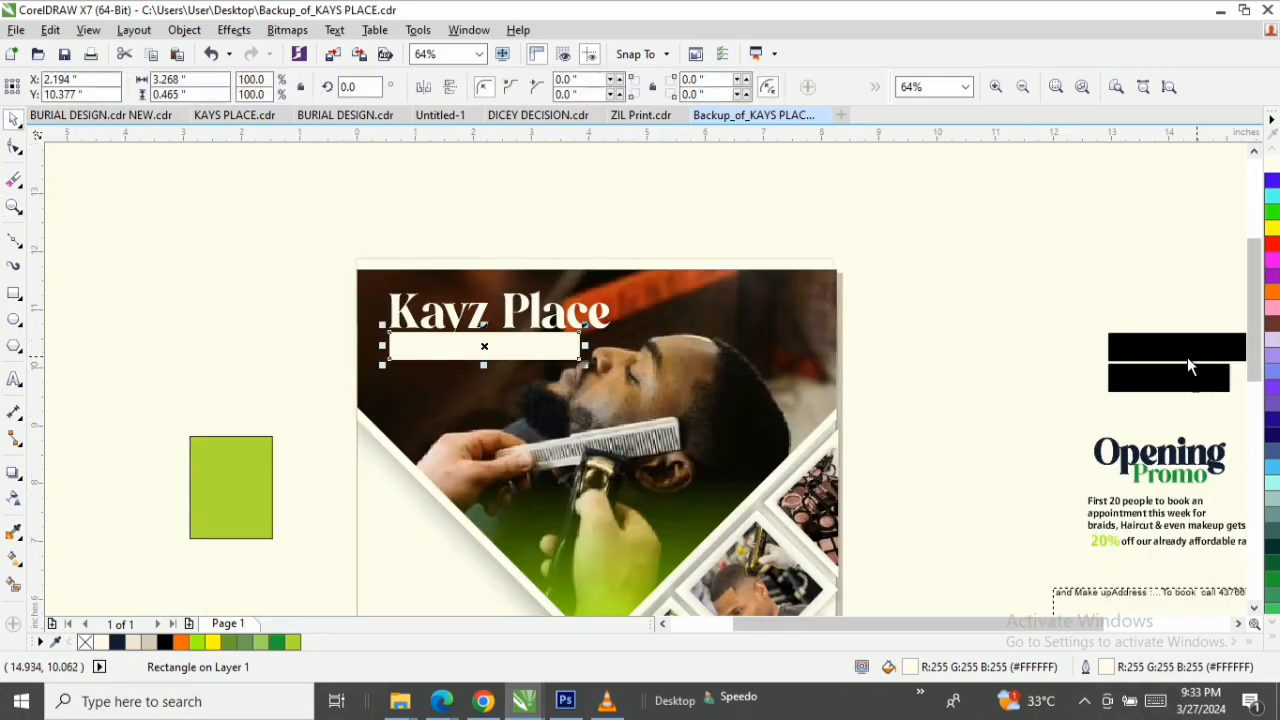
pyautogui.click(1172, 352)
pyautogui.moveTo(1191, 352); pyautogui.dragTo(708, 369)
pyautogui.click(1270, 166)
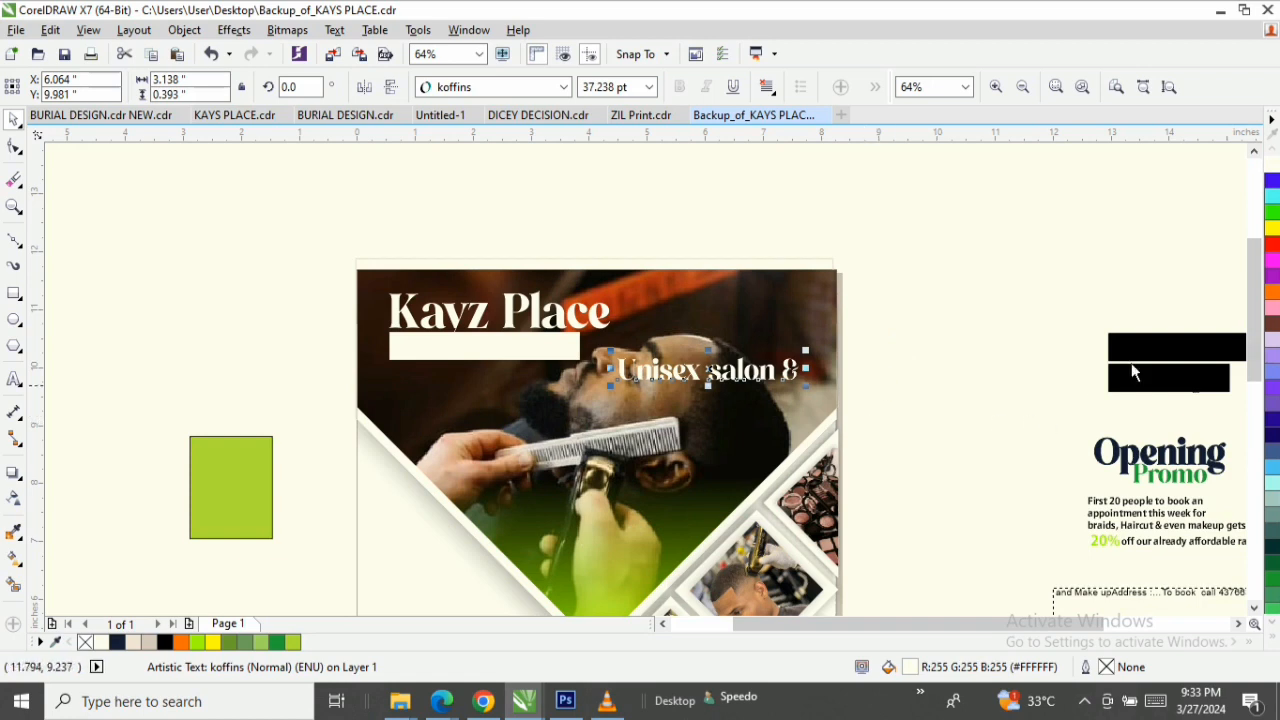
pyautogui.moveTo(1158, 398); pyautogui.dragTo(690, 412)
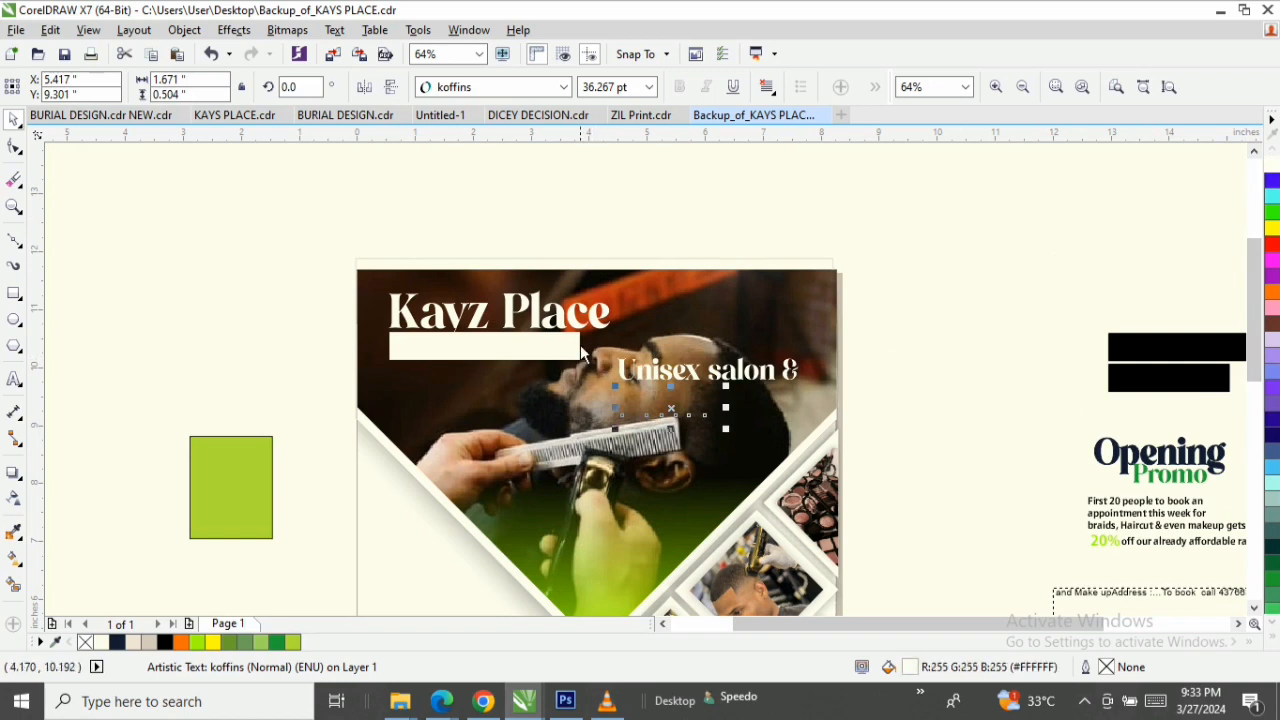
# Fill the "Unisex salon &" text black (#000000) and place it on the white bar under the Kayz Place heading.
pyautogui.press('z')
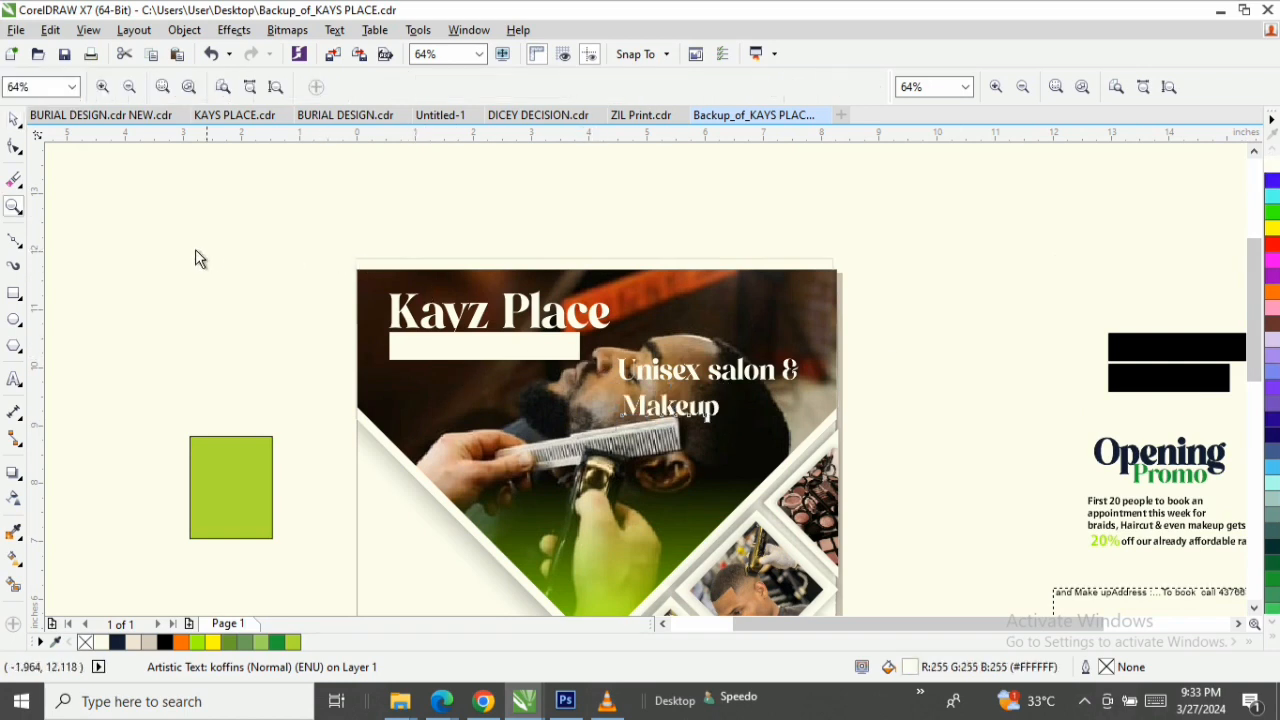
pyautogui.moveTo(209, 249); pyautogui.dragTo(650, 382)
pyautogui.moveTo(803, 434); pyautogui.dragTo(809, 435)
pyautogui.press('space')
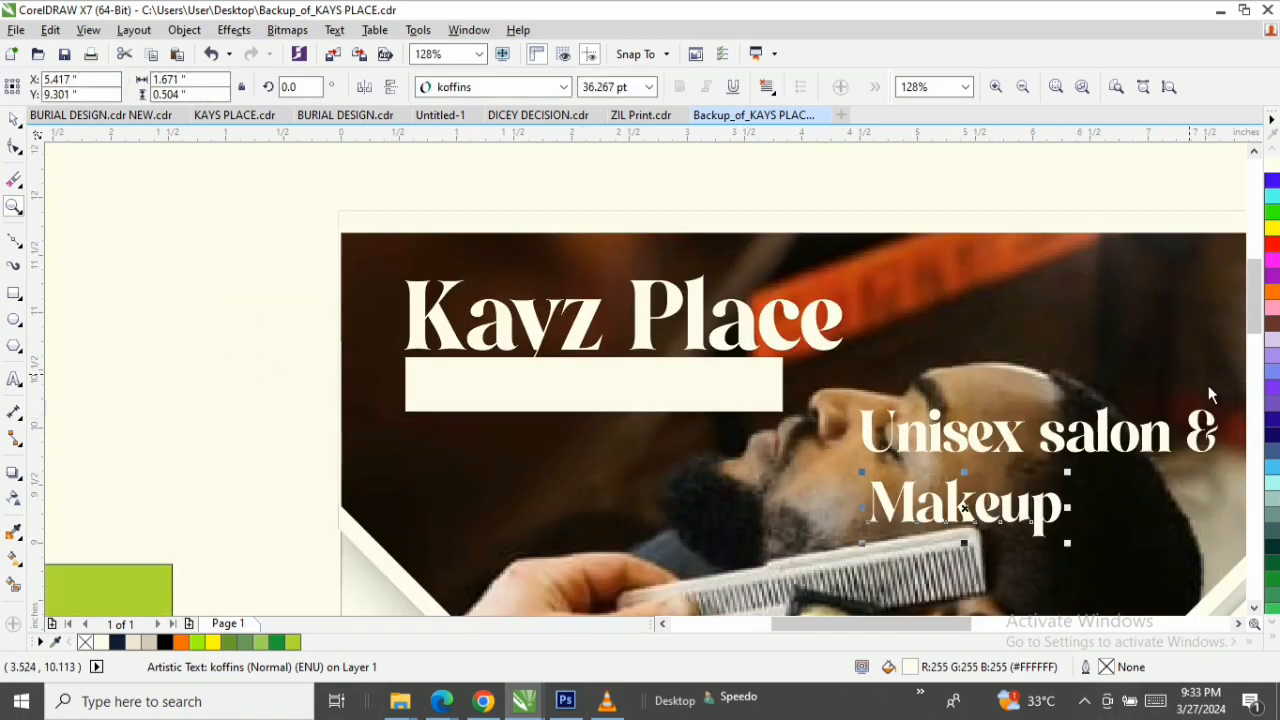
pyautogui.click(1112, 437)
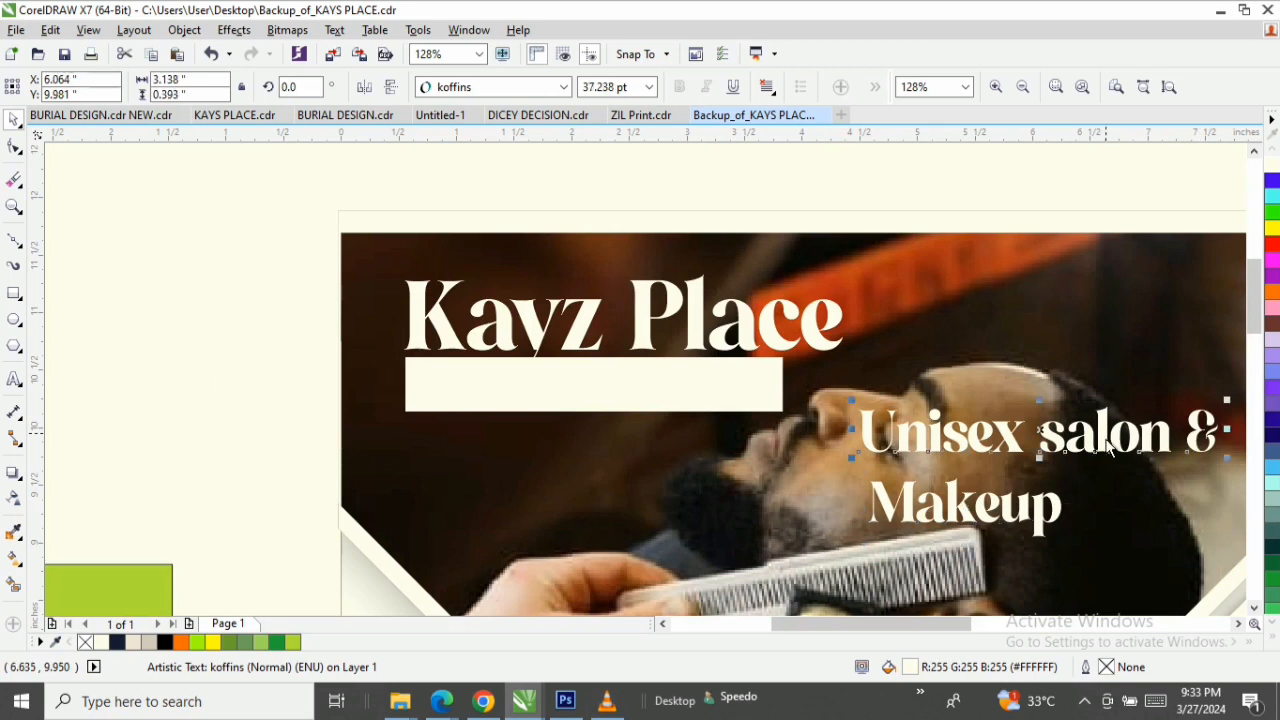
pyautogui.click(1275, 637)
pyautogui.click(1208, 166)
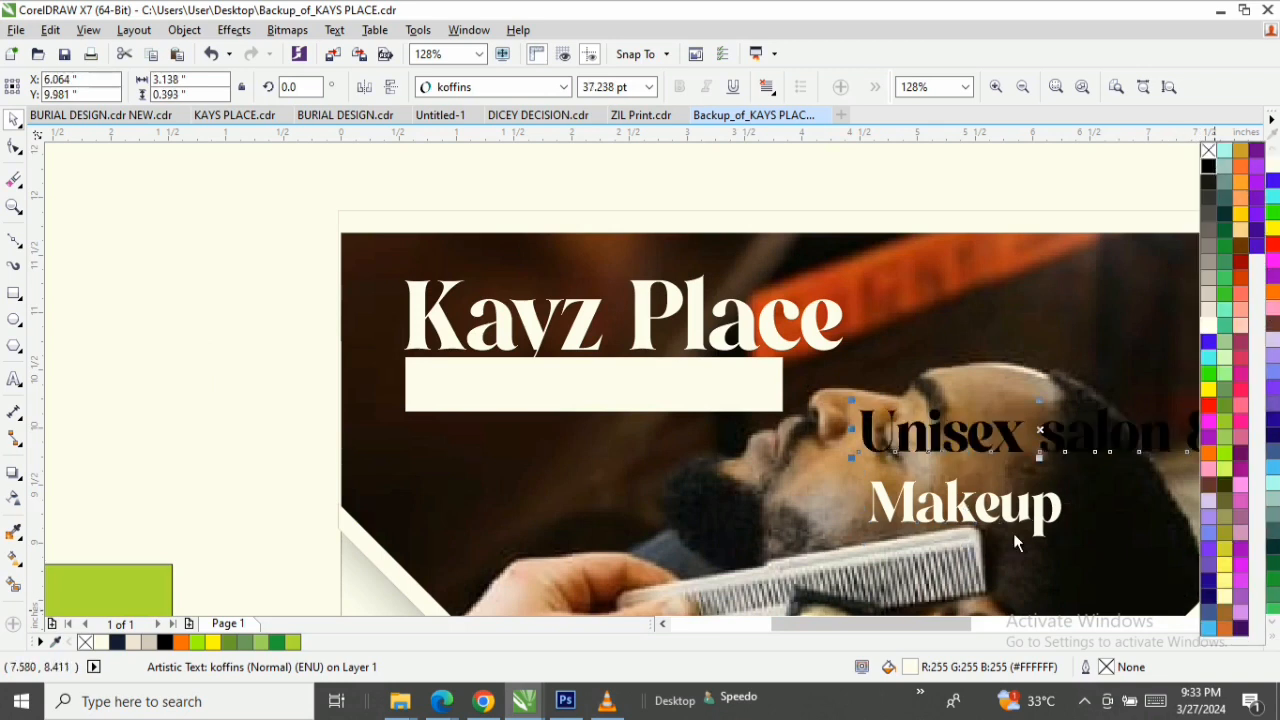
pyautogui.moveTo(1058, 448); pyautogui.dragTo(601, 403)
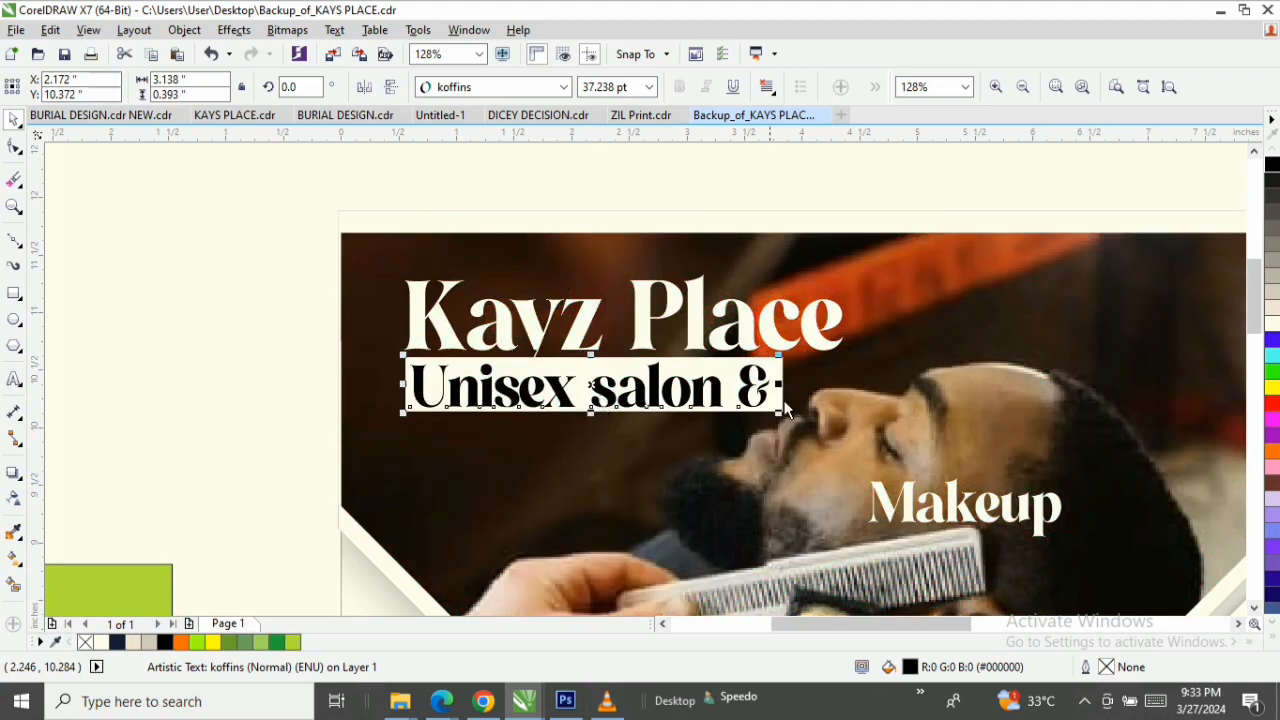
# Duplicate the white bar directly below itself and place the "Makeup" text, filled black (#000000), in front of the copy.
pyautogui.click(676, 372)
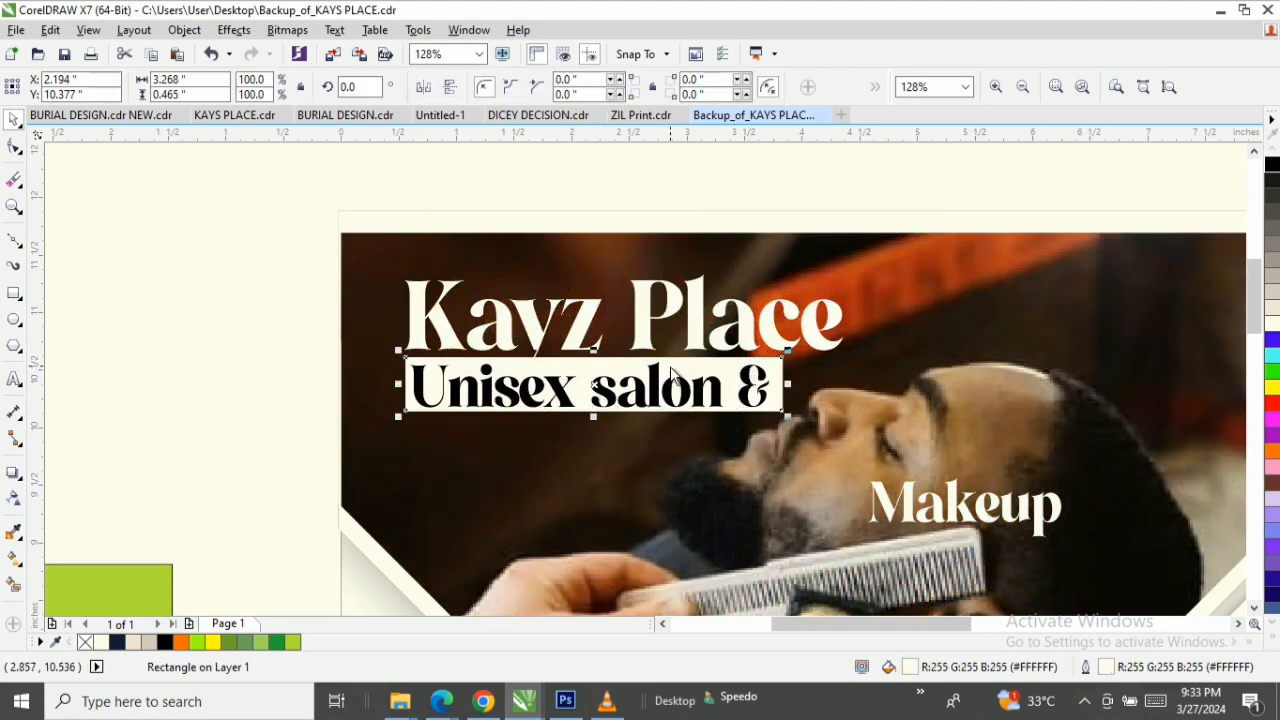
pyautogui.moveTo(676, 372); pyautogui.dragTo(666, 429)
pyautogui.click(1008, 528)
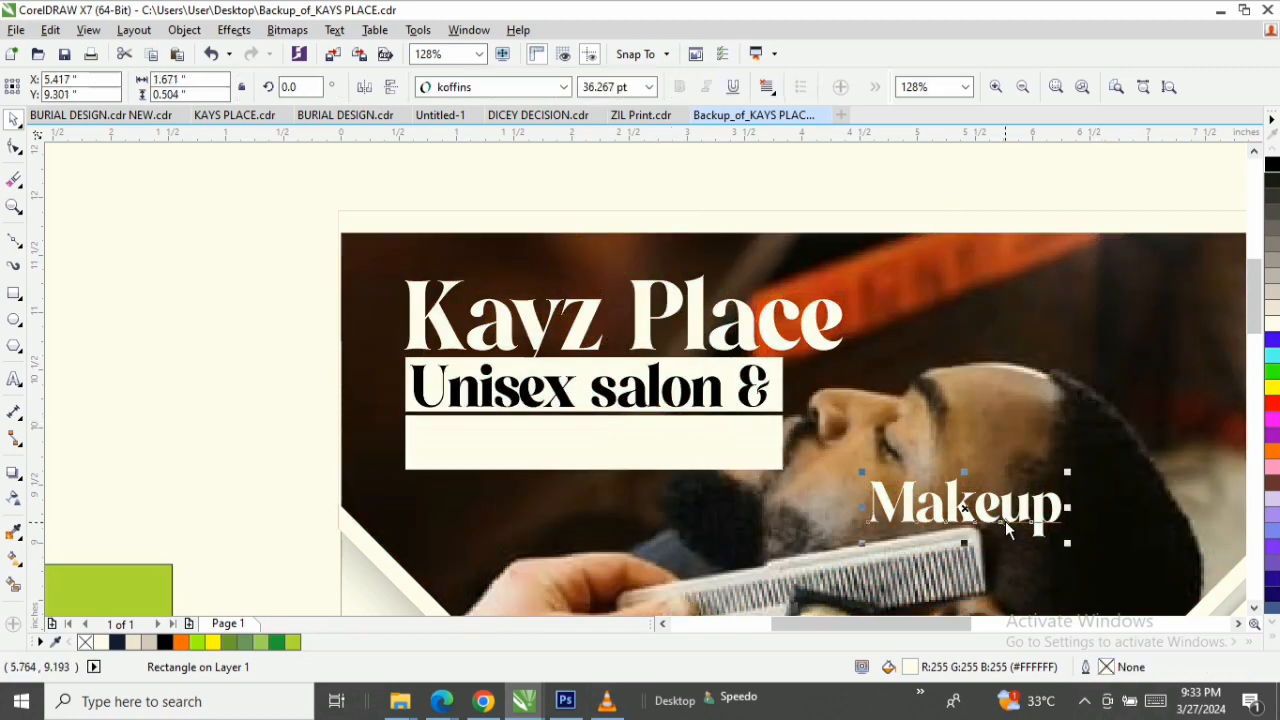
pyautogui.click(1272, 164)
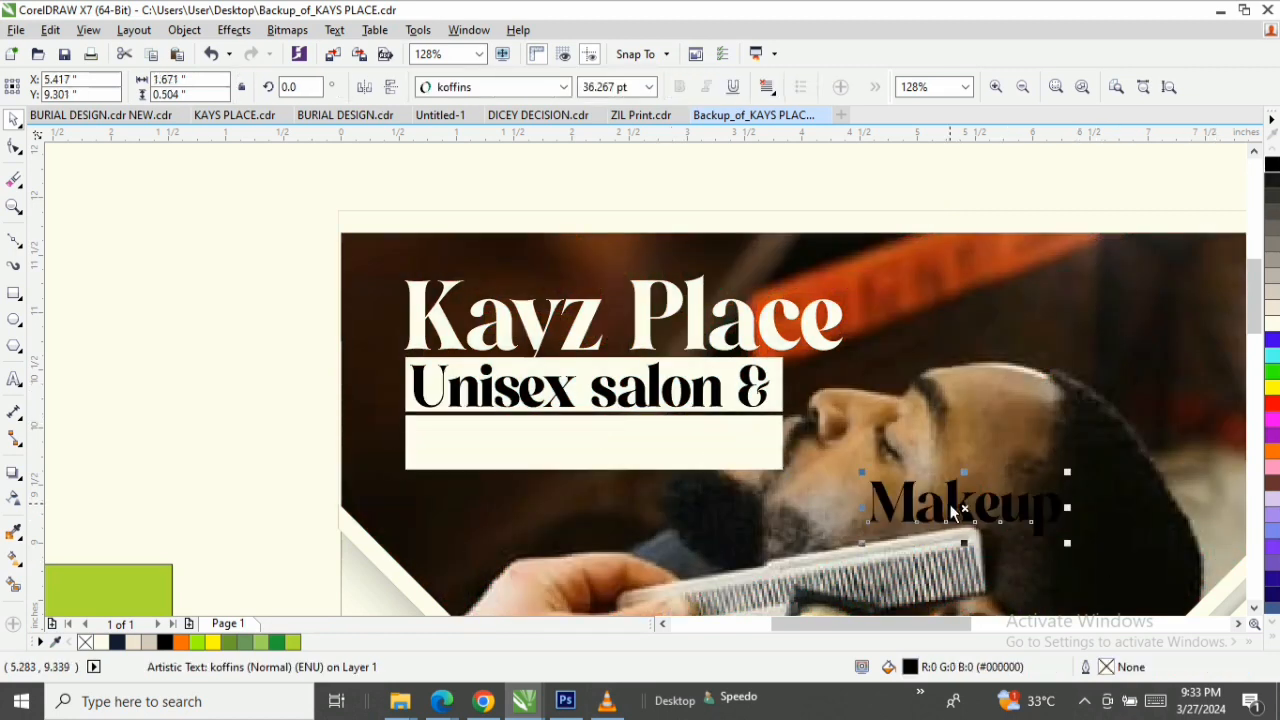
pyautogui.moveTo(962, 509); pyautogui.dragTo(506, 455)
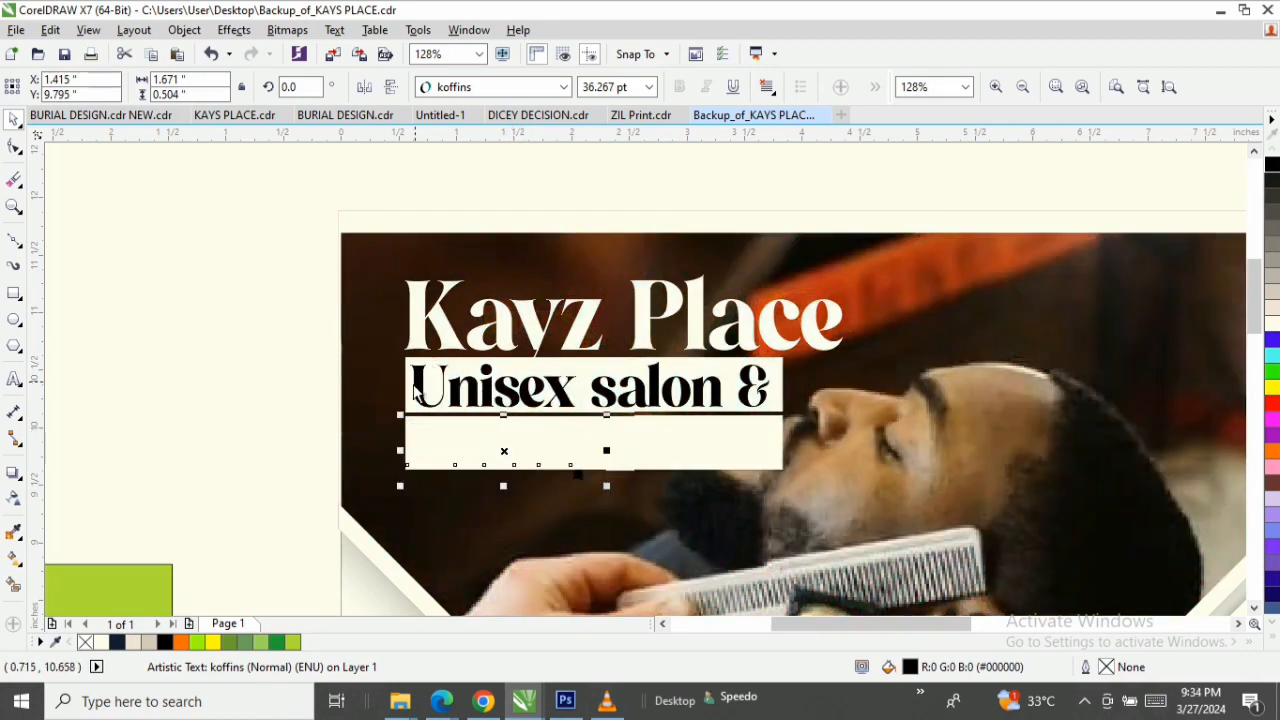
pyautogui.hotkey('shift', 'pageup')
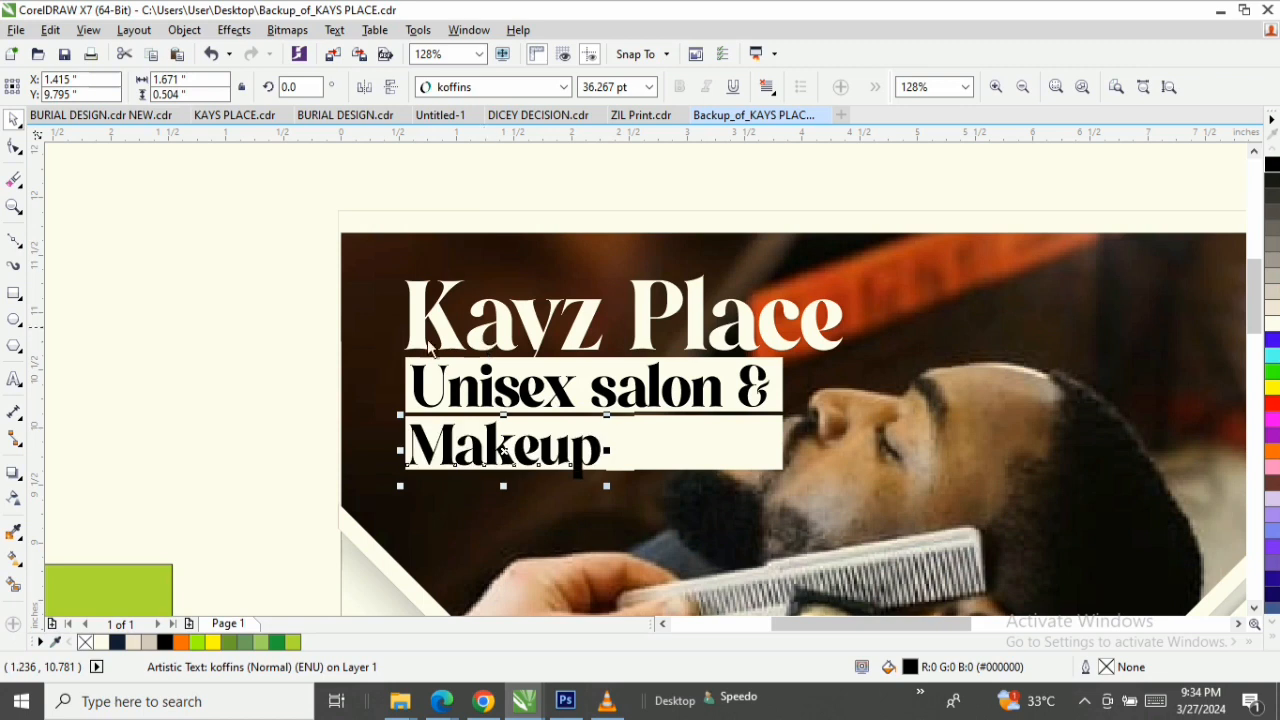
# Align the left edge of the "Makeup" text with the "Unisex salon &" text above it.
pyautogui.keyDown('shift'); pyautogui.click(421, 397); pyautogui.keyUp('shift')
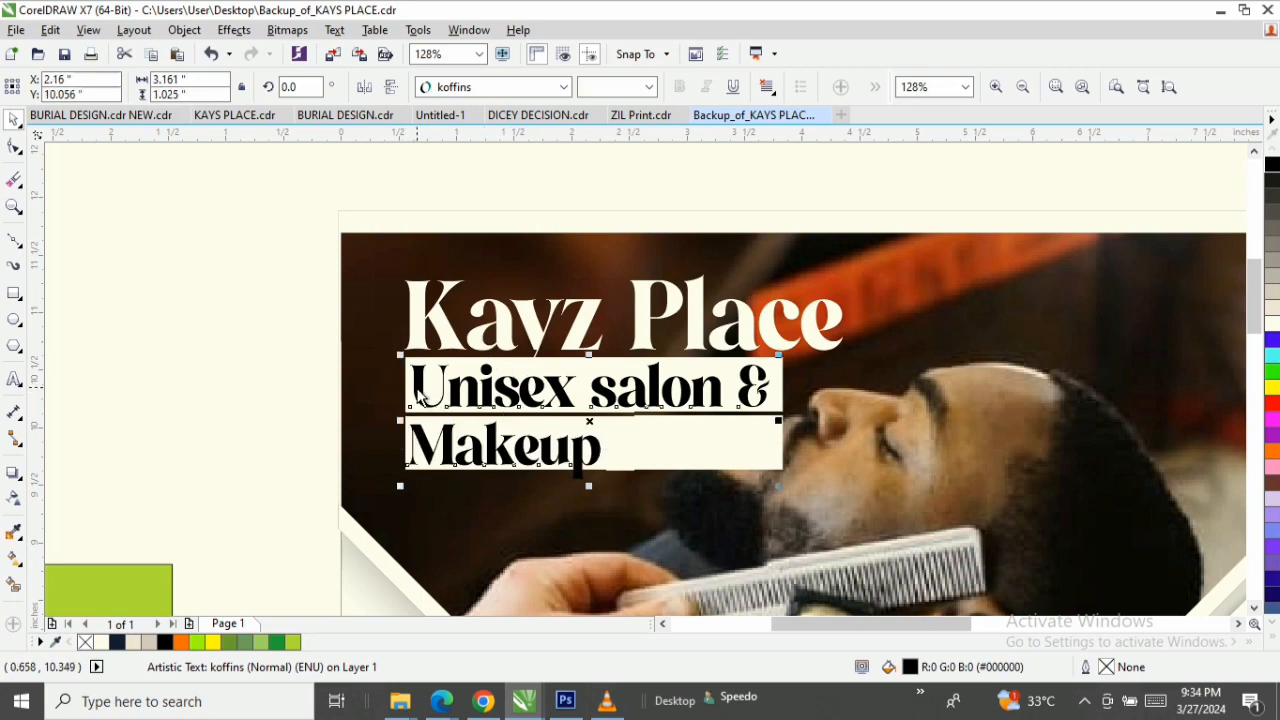
pyautogui.press('l')
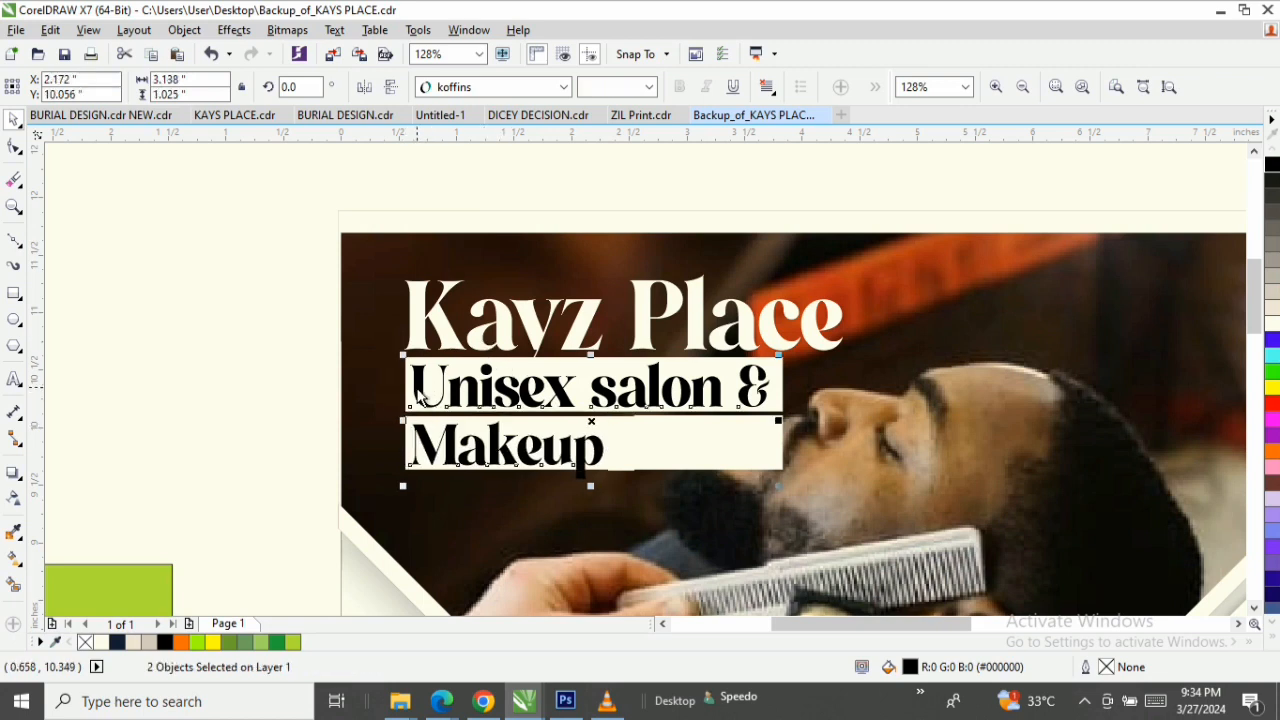
pyautogui.click(177, 436)
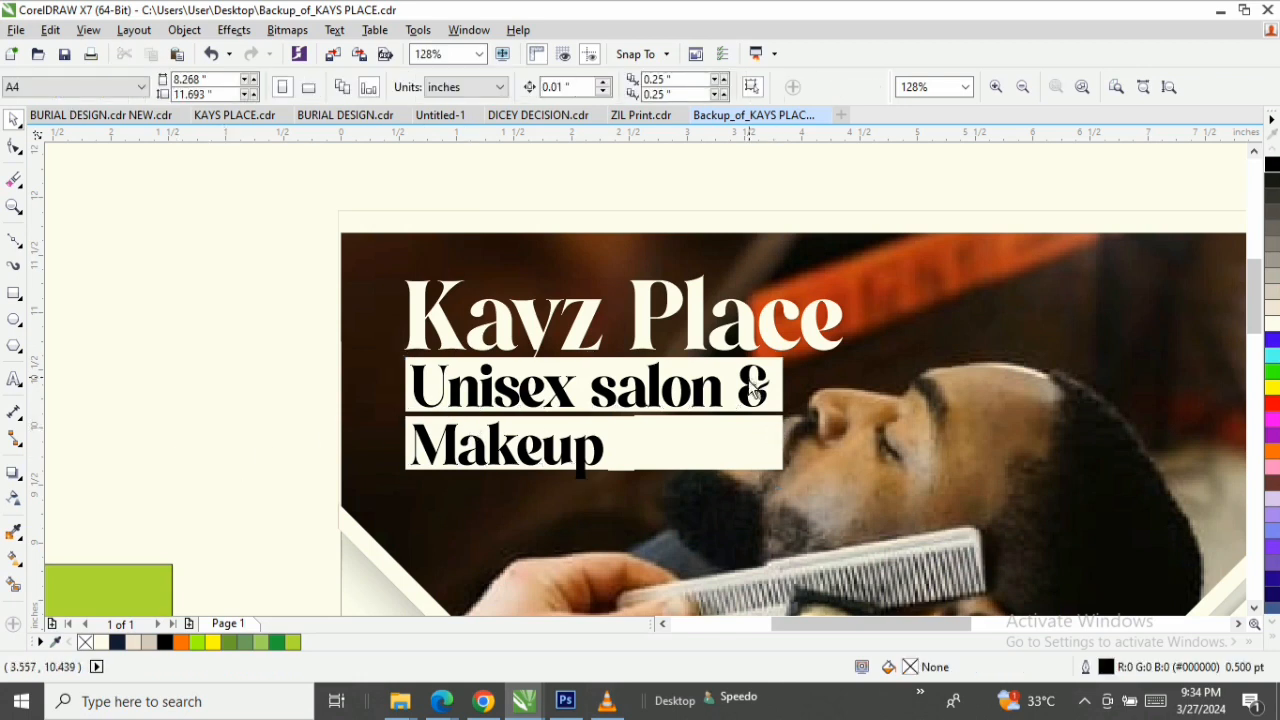
# Color only the ampersand in the "Unisex salon &" text orange (#FF6600).
pyautogui.click(750, 390)
pyautogui.doubleClick(750, 390)
pyautogui.hotkey('shift', 'Right')
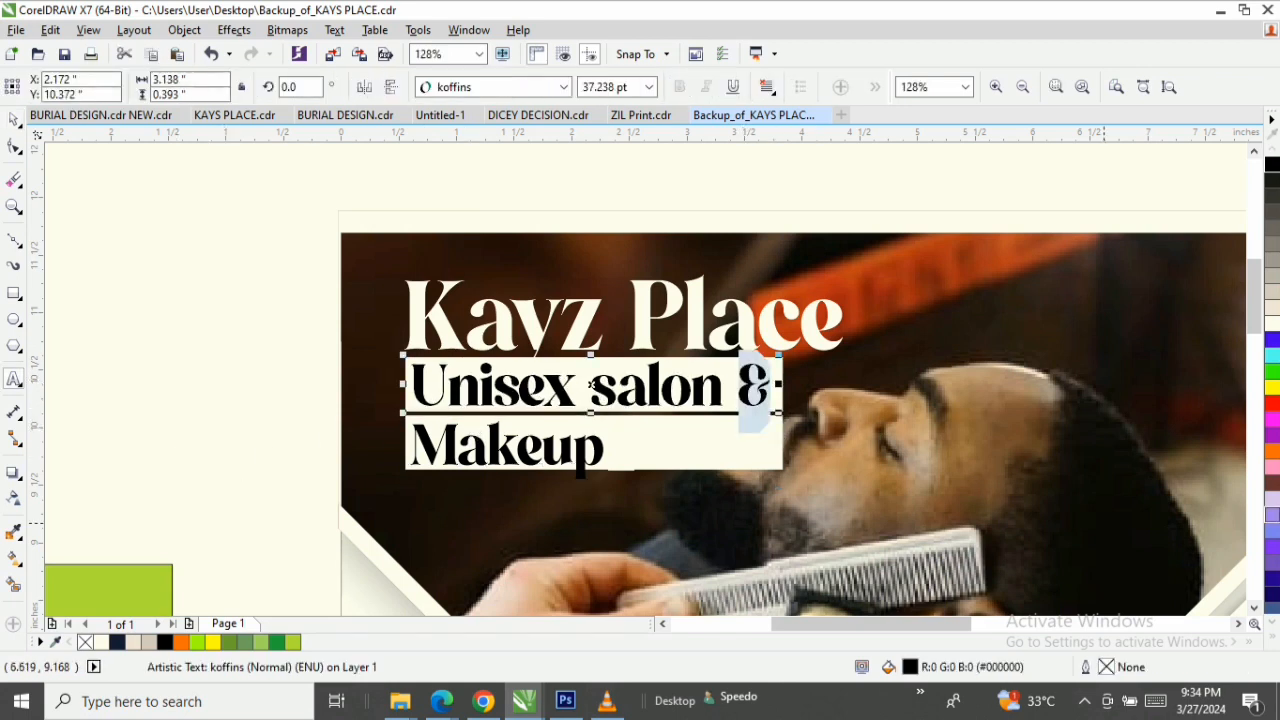
pyautogui.click(1274, 452)
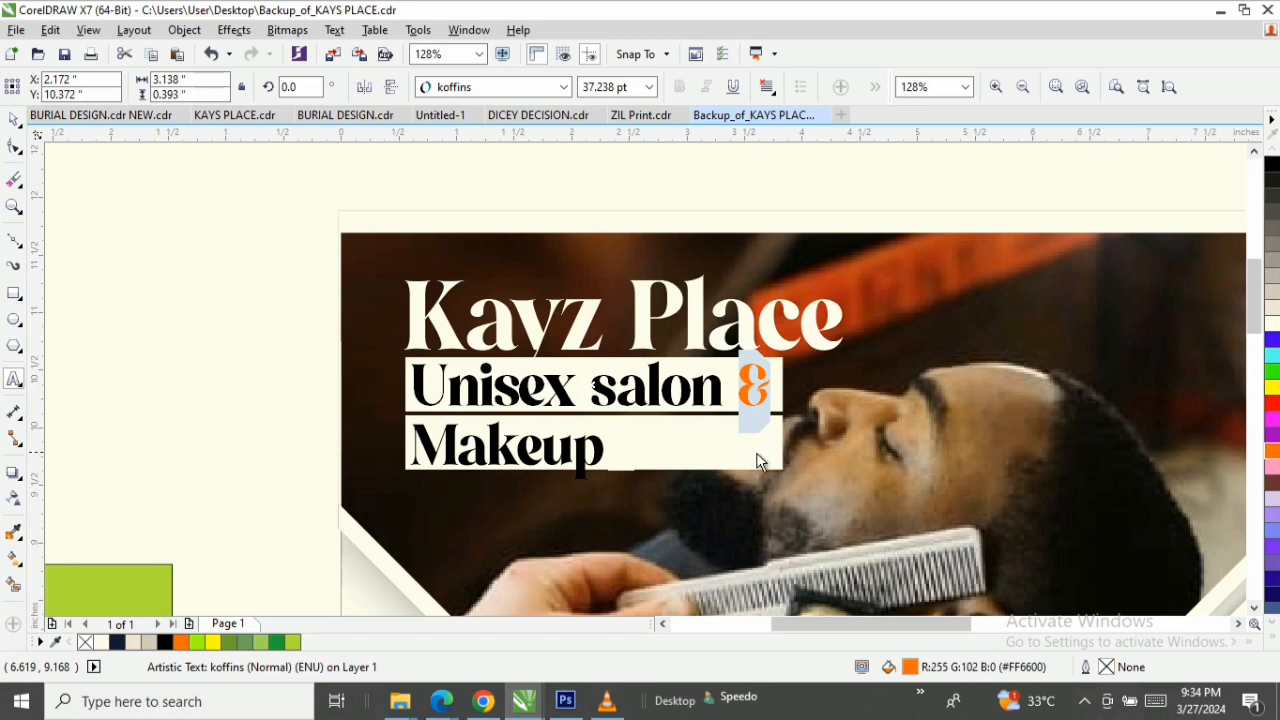
pyautogui.hotkey('ctrl', 'space')
pyautogui.click(180, 394)
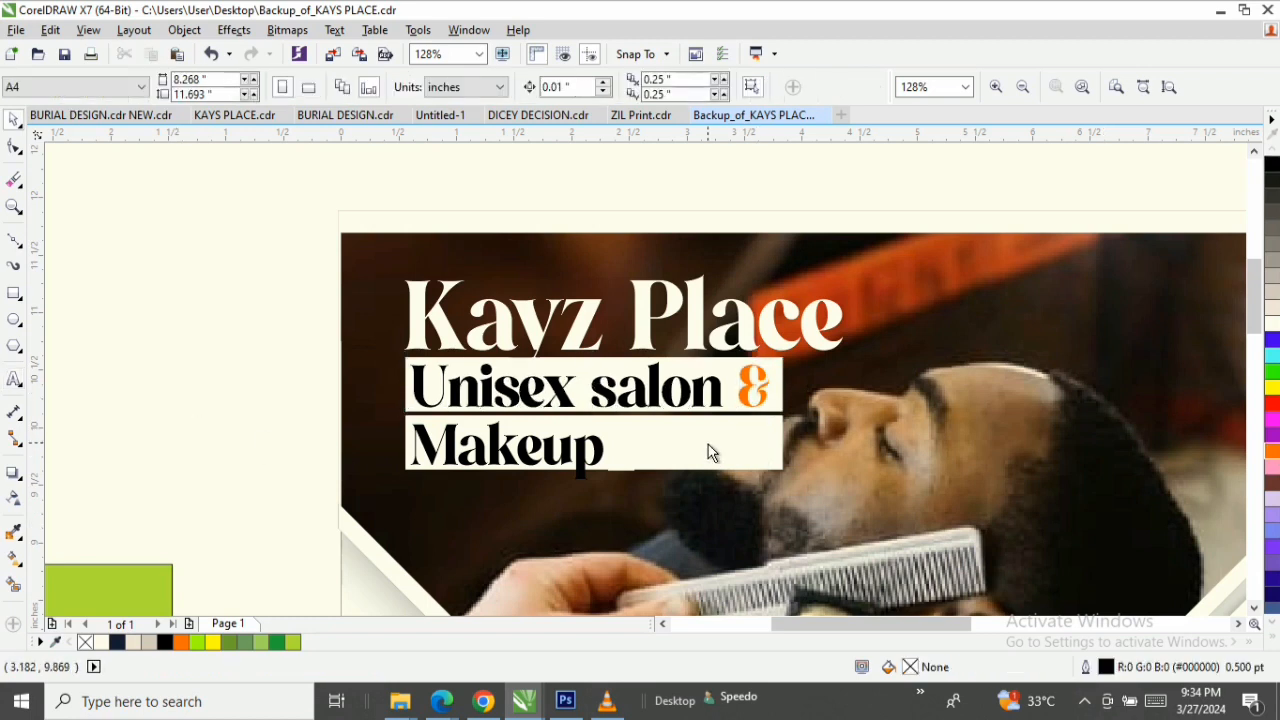
# Resize the lower white bar to fit around the "Makeup" text, about 1.85 inches wide and 0.58 inches high.
pyautogui.click(709, 449)
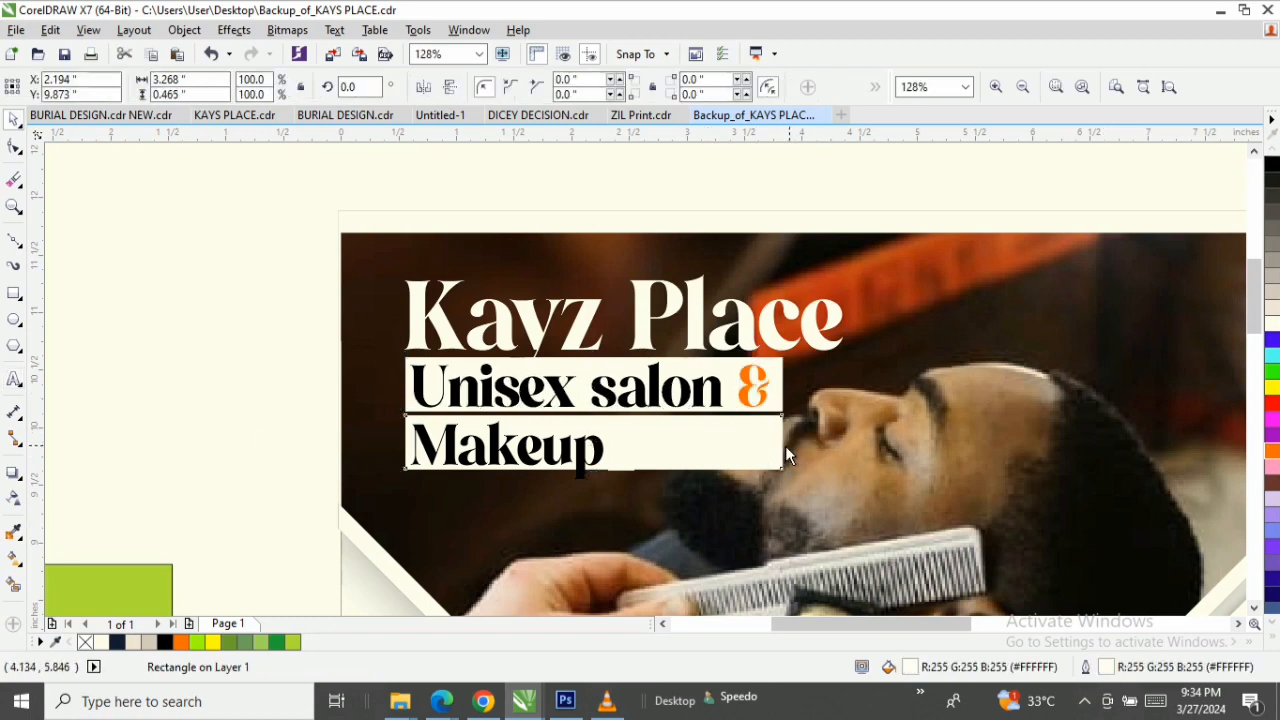
pyautogui.moveTo(785, 443); pyautogui.dragTo(628, 462)
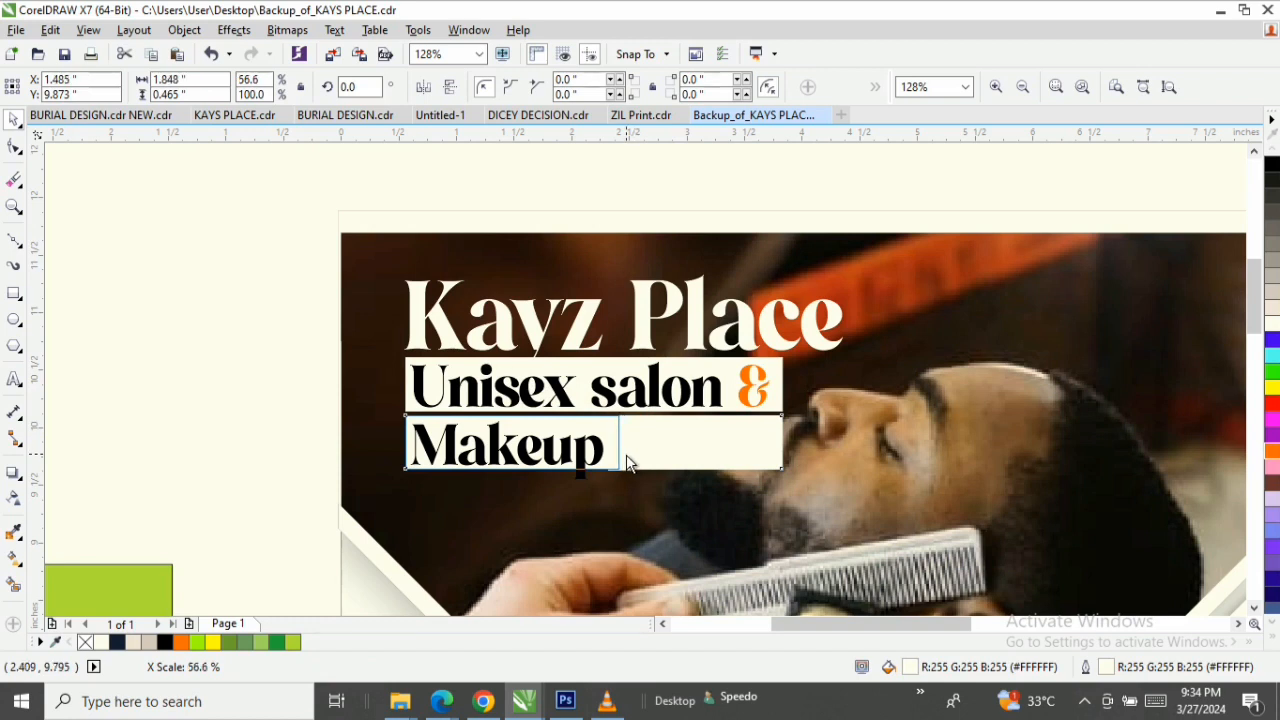
pyautogui.moveTo(628, 462); pyautogui.dragTo(626, 460)
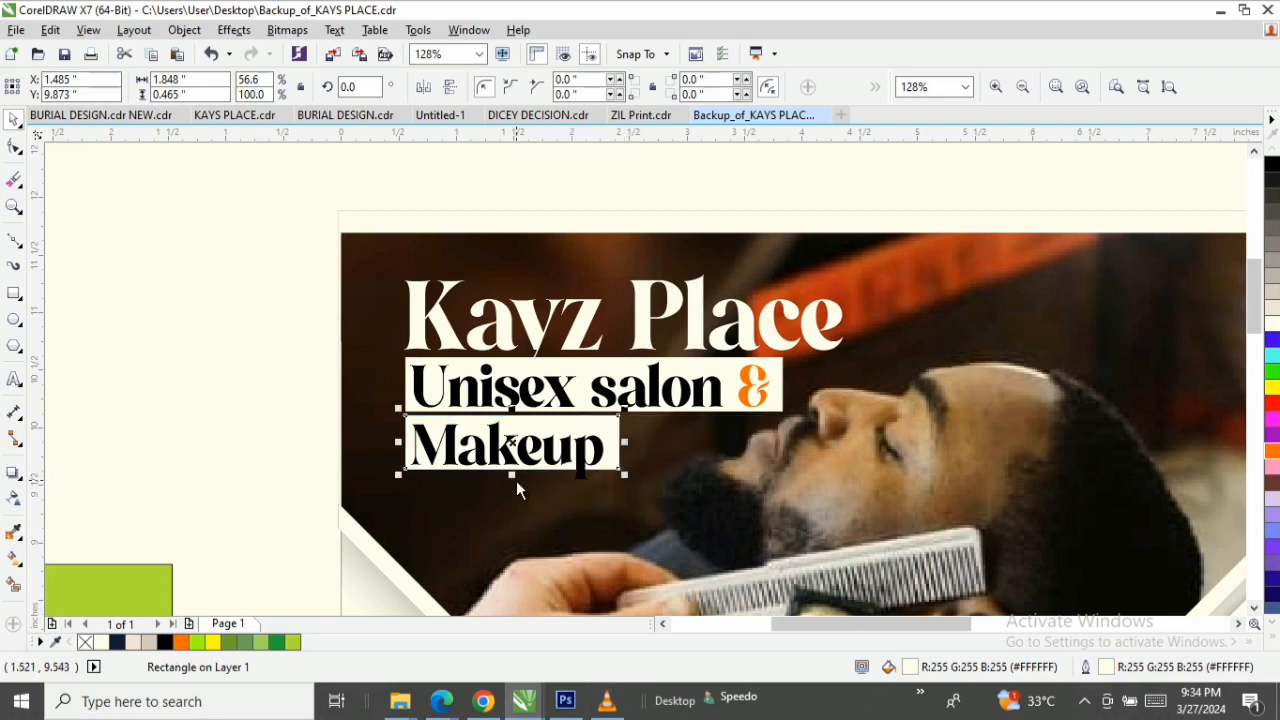
pyautogui.moveTo(516, 483)
pyautogui.mouseDown()
pyautogui.moveTo(514, 506)
pyautogui.moveTo(513, 495)
pyautogui.mouseUp()
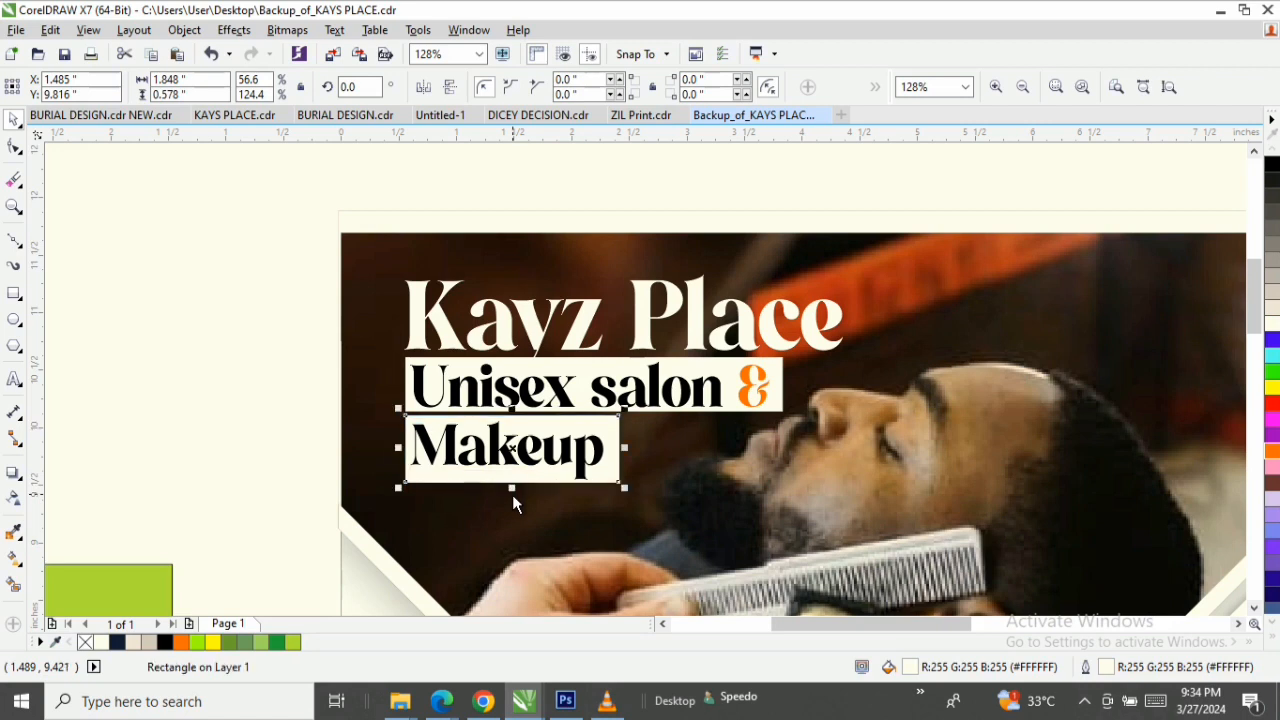
# Move the Opening Promo heading and its 20% offer text together onto the blank page area between the V shape and the navy panel.
pyautogui.click(576, 332)
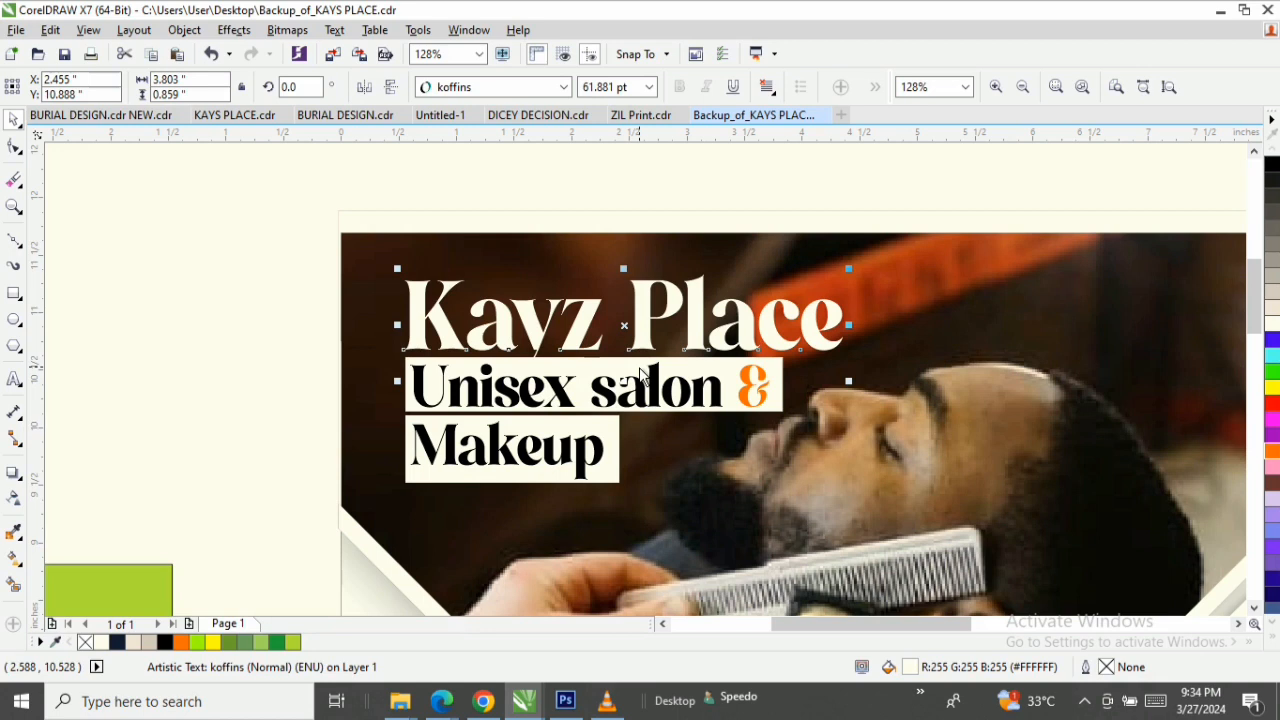
pyautogui.press('F2')
pyautogui.press('F3')
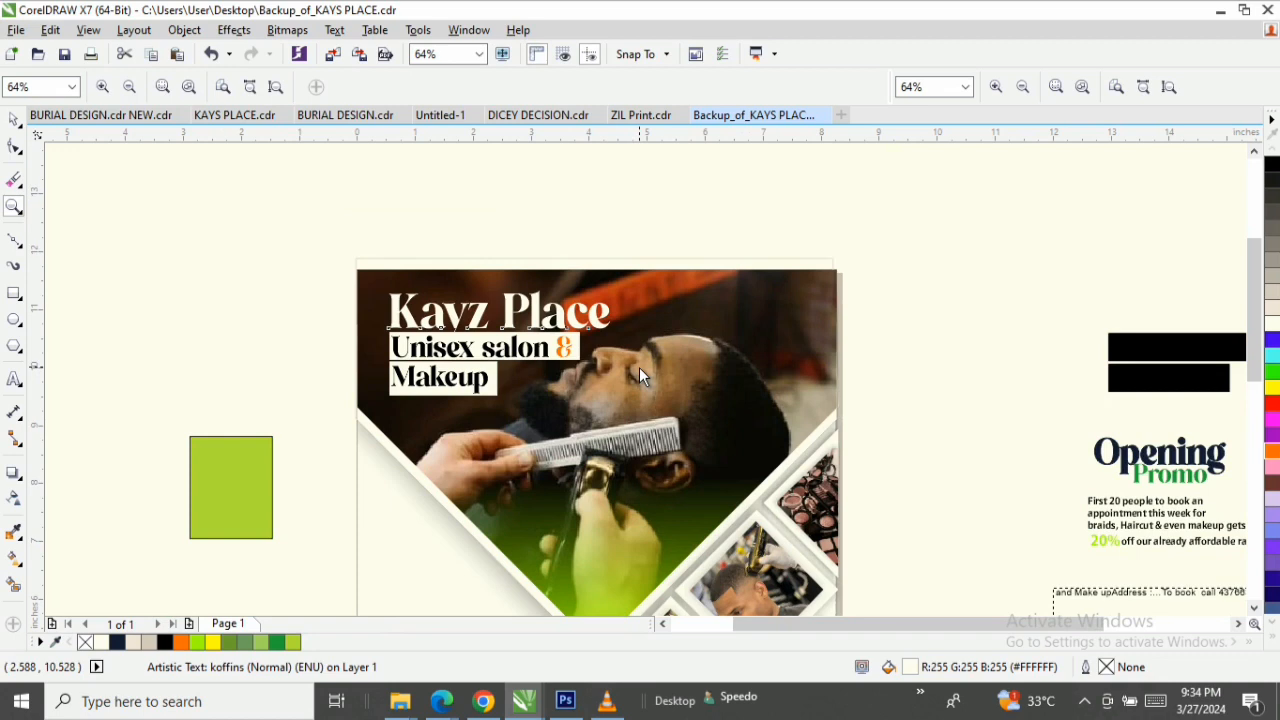
pyautogui.press('F3')
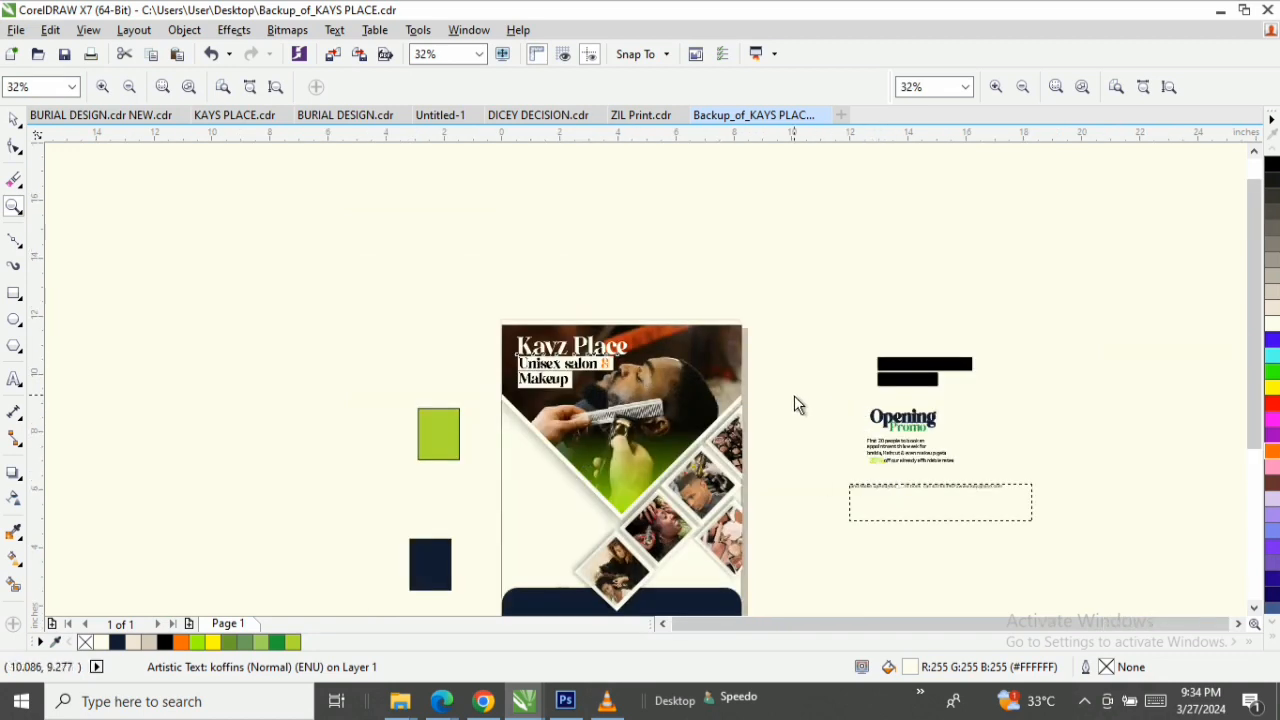
pyautogui.press('space')
pyautogui.moveTo(794, 400); pyautogui.dragTo(1005, 470)
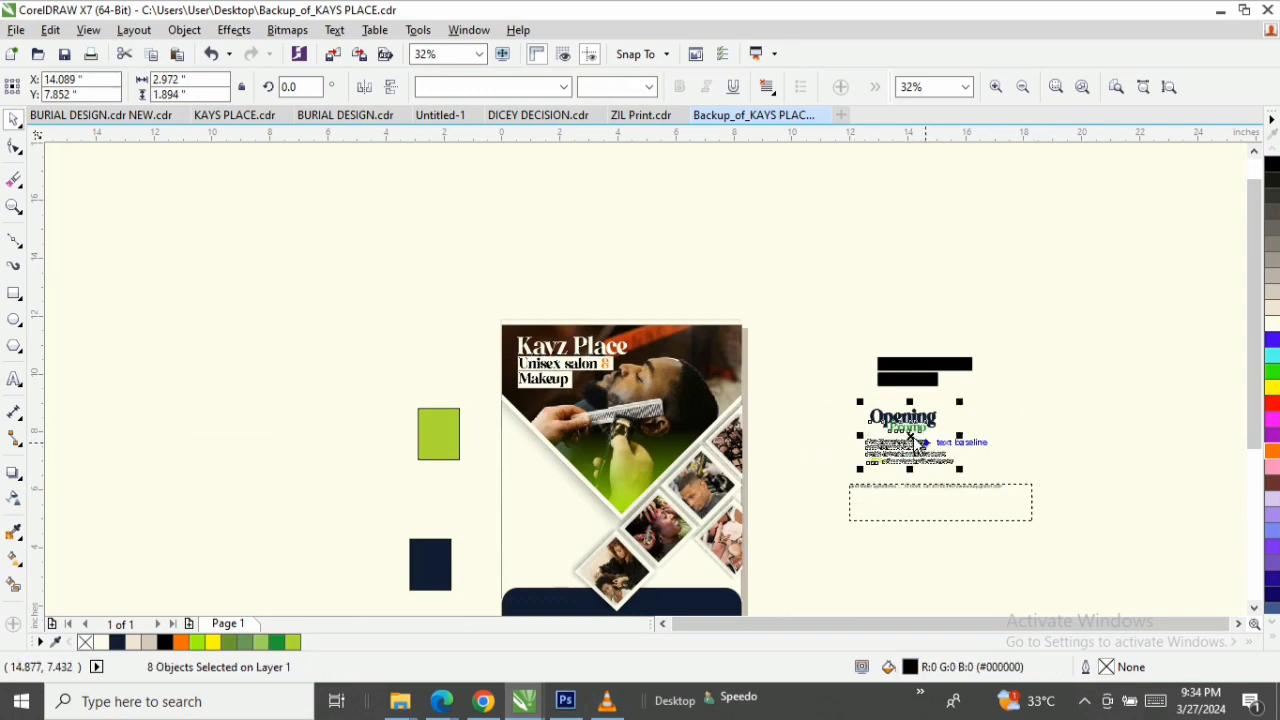
pyautogui.moveTo(910, 440); pyautogui.dragTo(568, 521)
pyautogui.press('space')
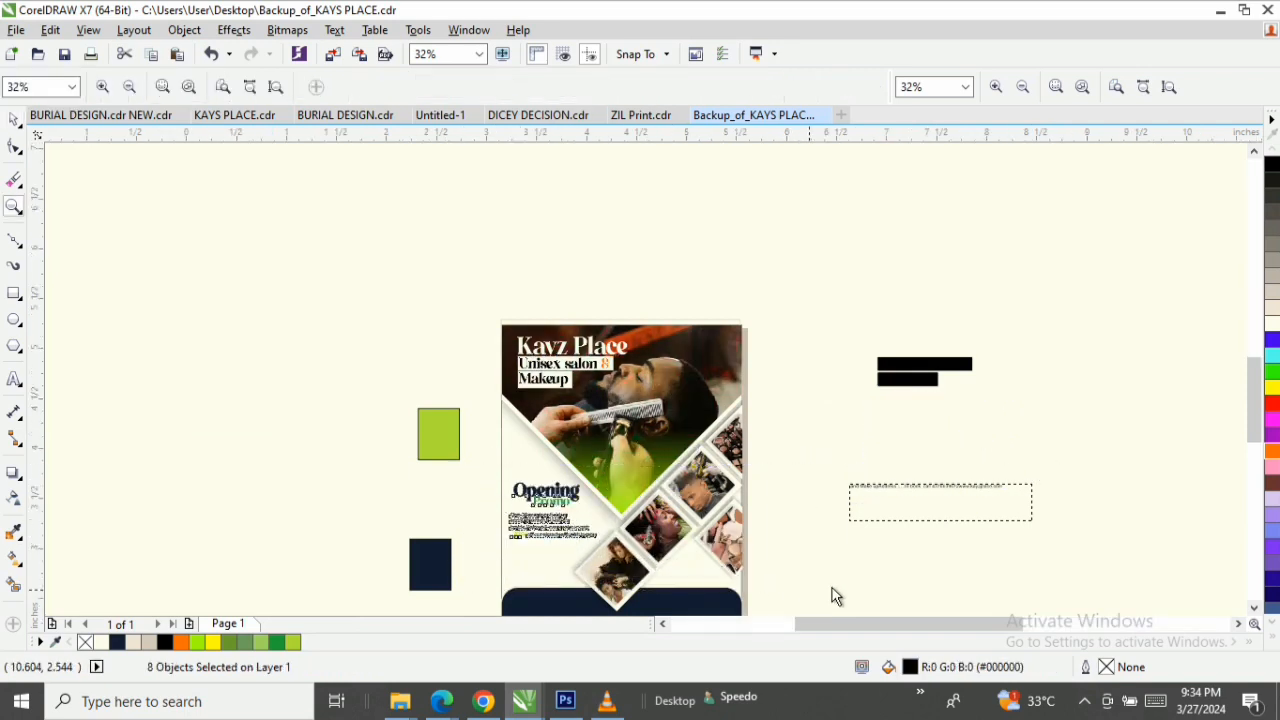
pyautogui.moveTo(461, 466); pyautogui.dragTo(809, 590)
pyautogui.press('space')
pyautogui.click(1225, 415)
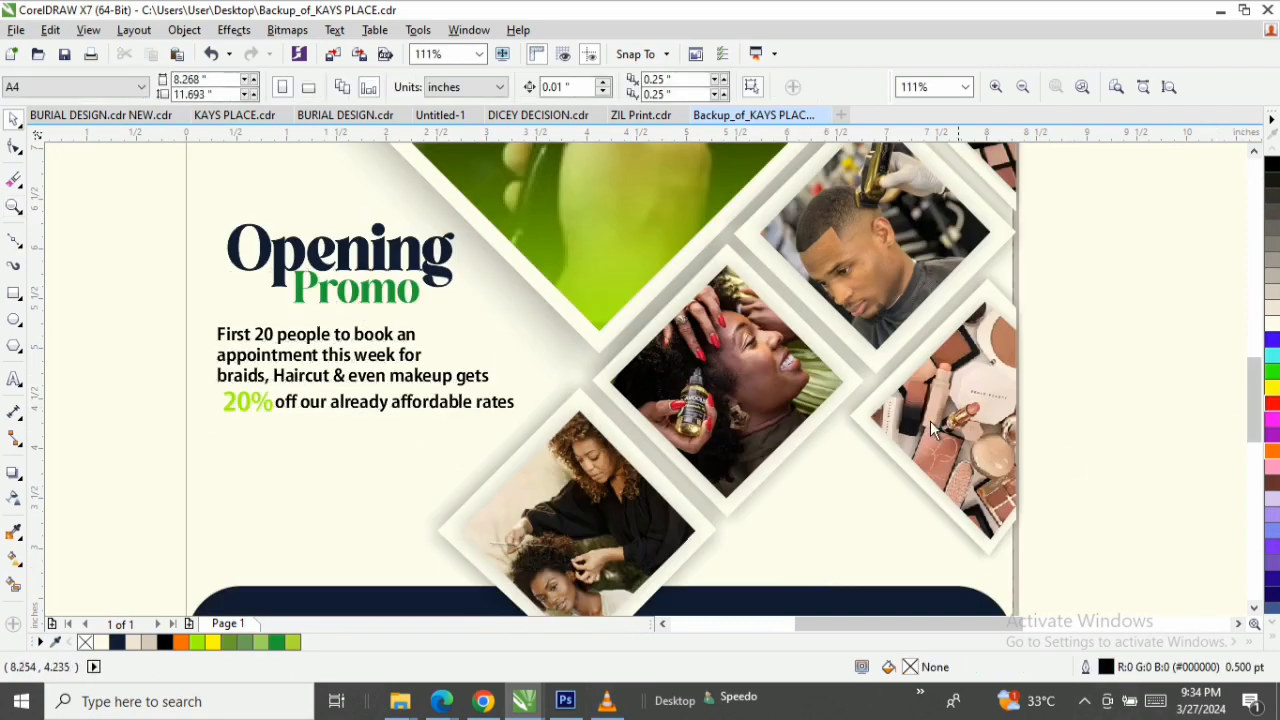
pyautogui.click(384, 257)
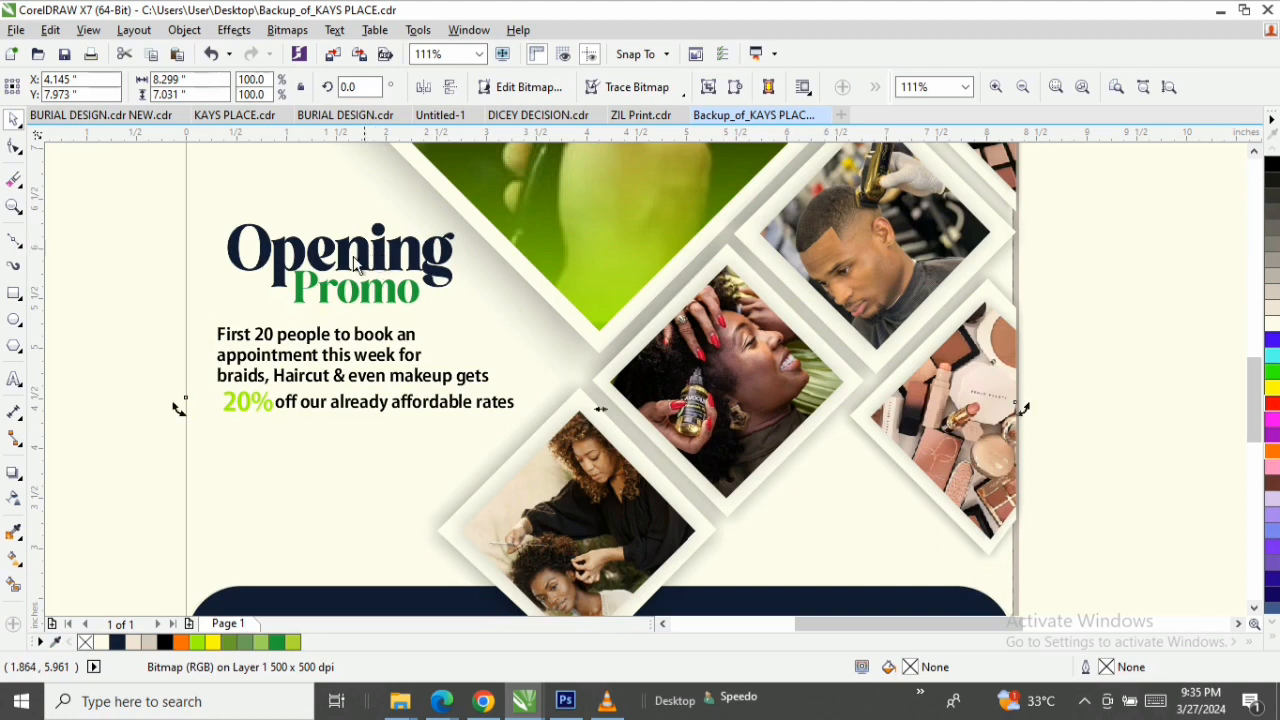
# Change the font of the "Opening" heading to Trebuchet MS.
pyautogui.moveTo(135, 209); pyautogui.dragTo(673, 509)
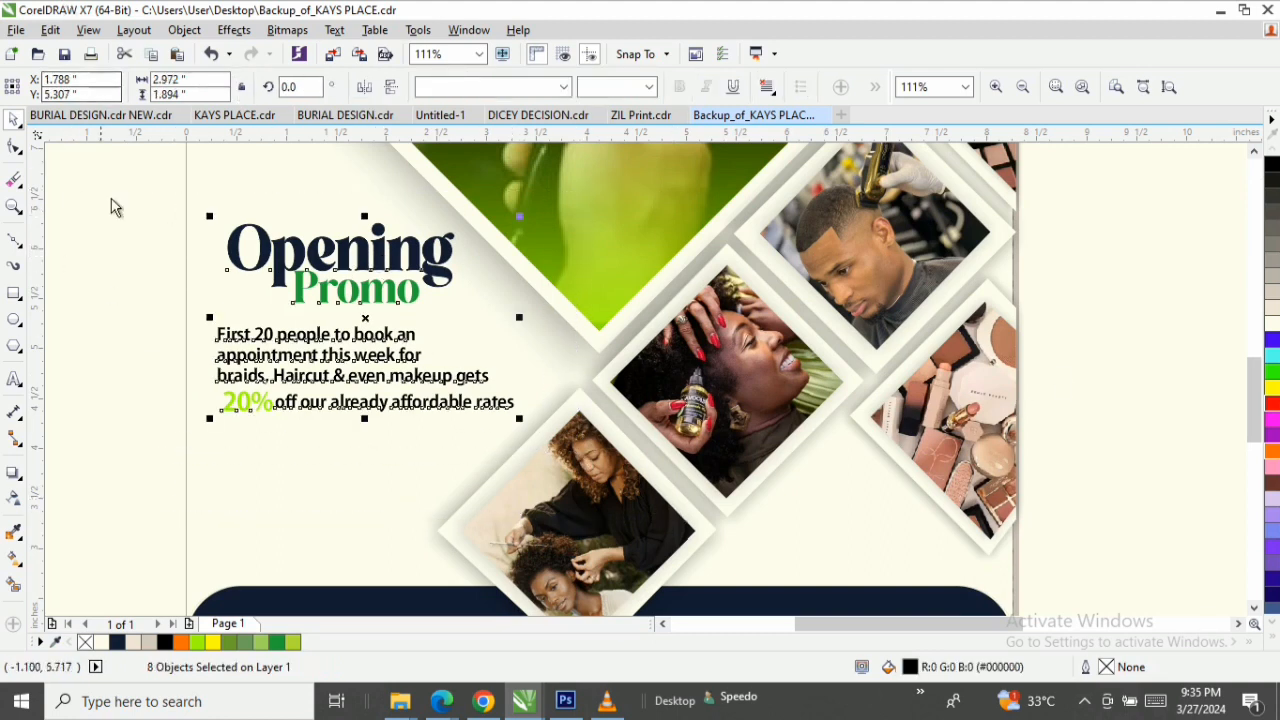
pyautogui.click(326, 256)
pyautogui.click(500, 88)
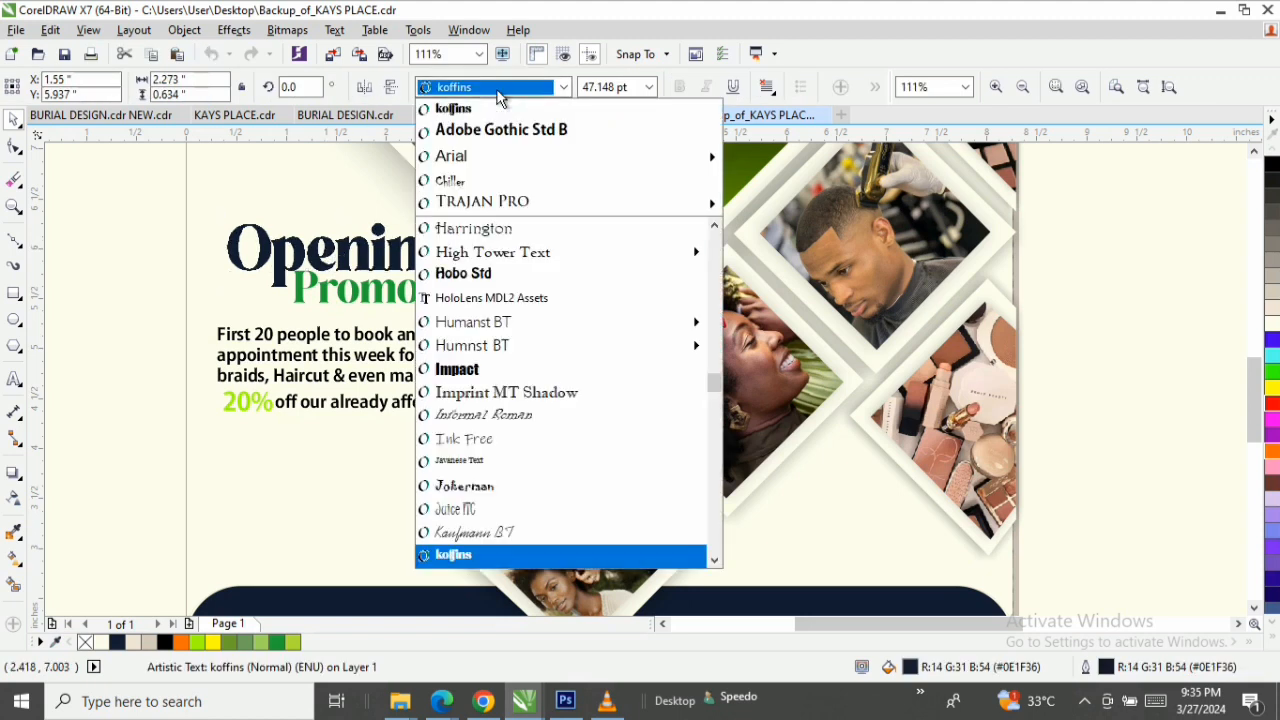
pyautogui.write('A')
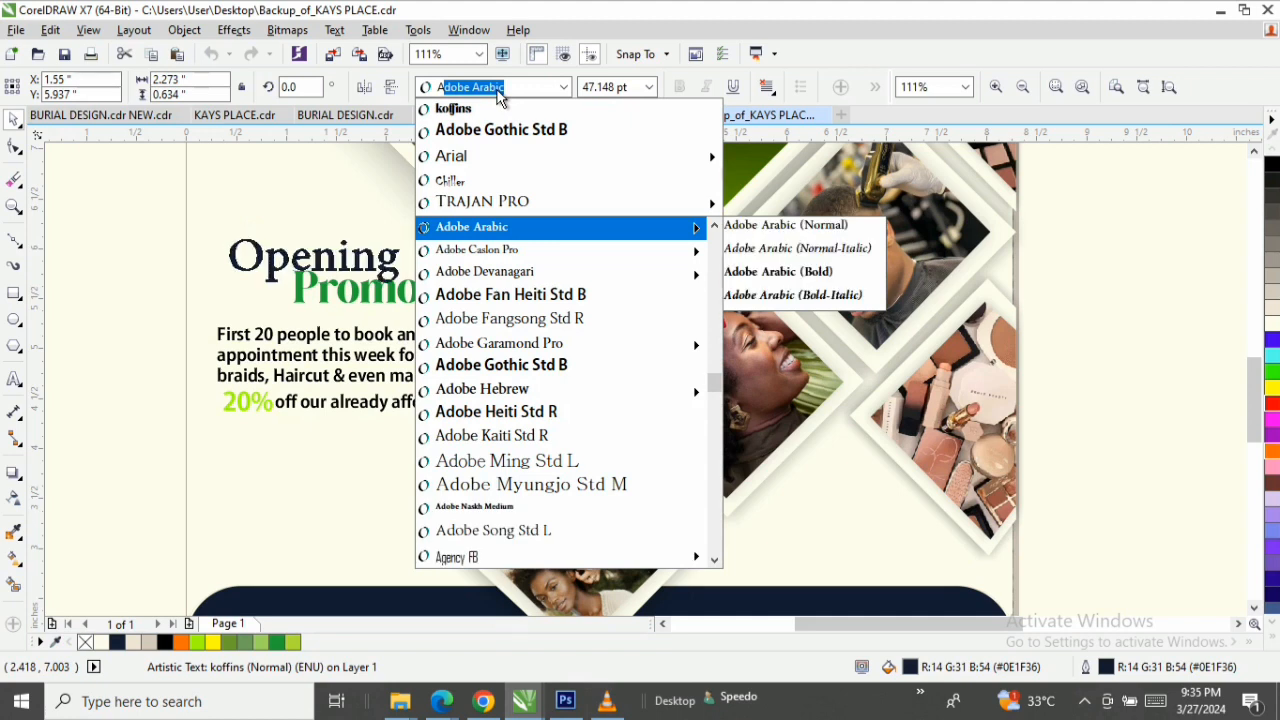
pyautogui.write('t')
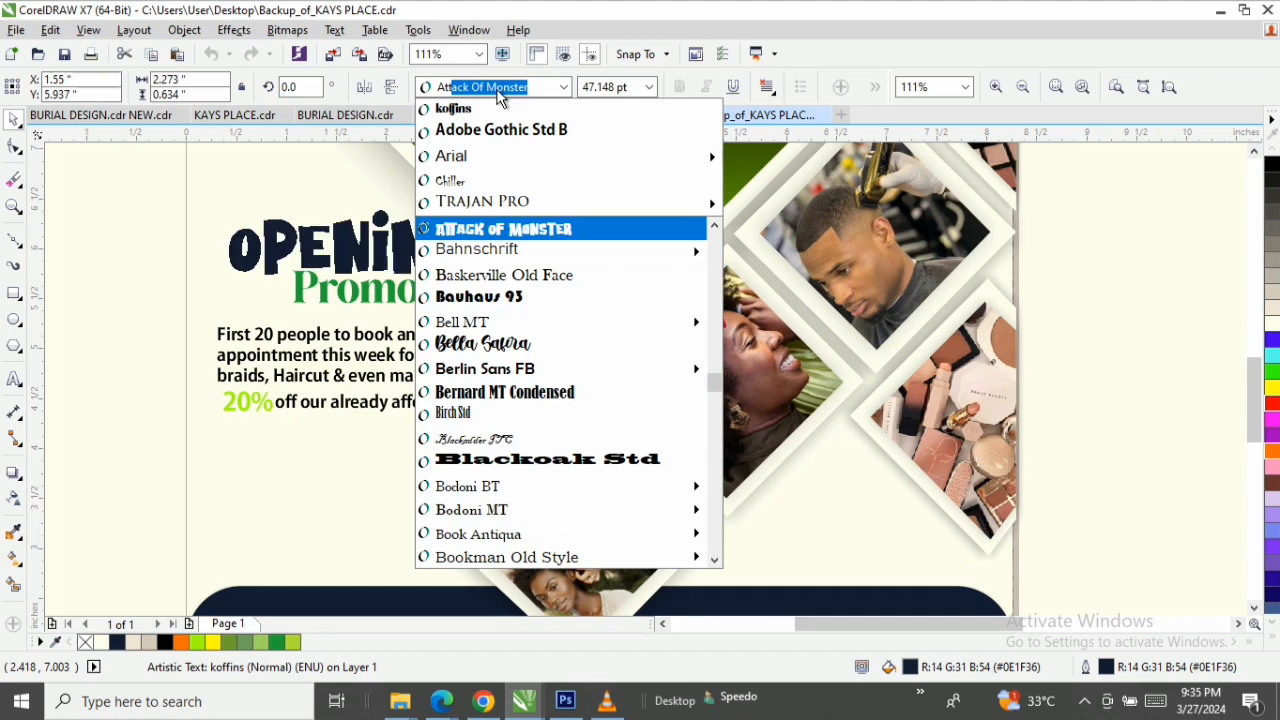
pyautogui.press('BackSpace')
pyautogui.press('BackSpace')
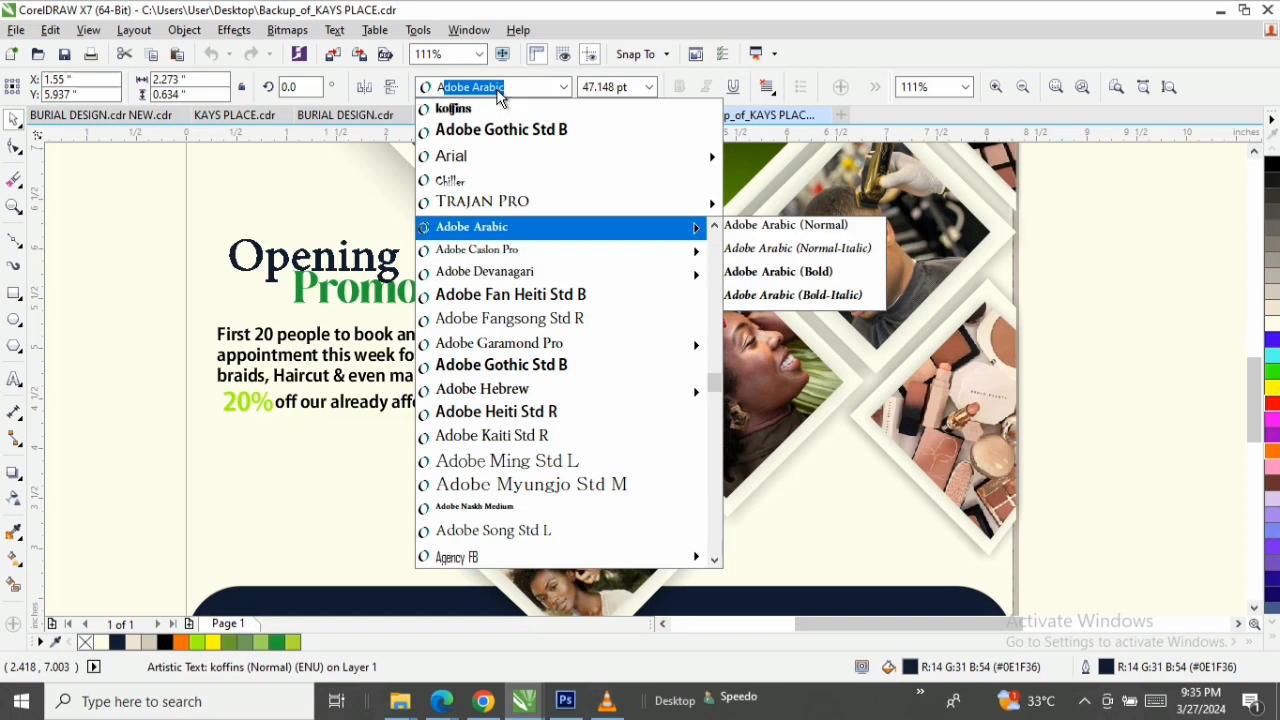
pyautogui.press('Return')
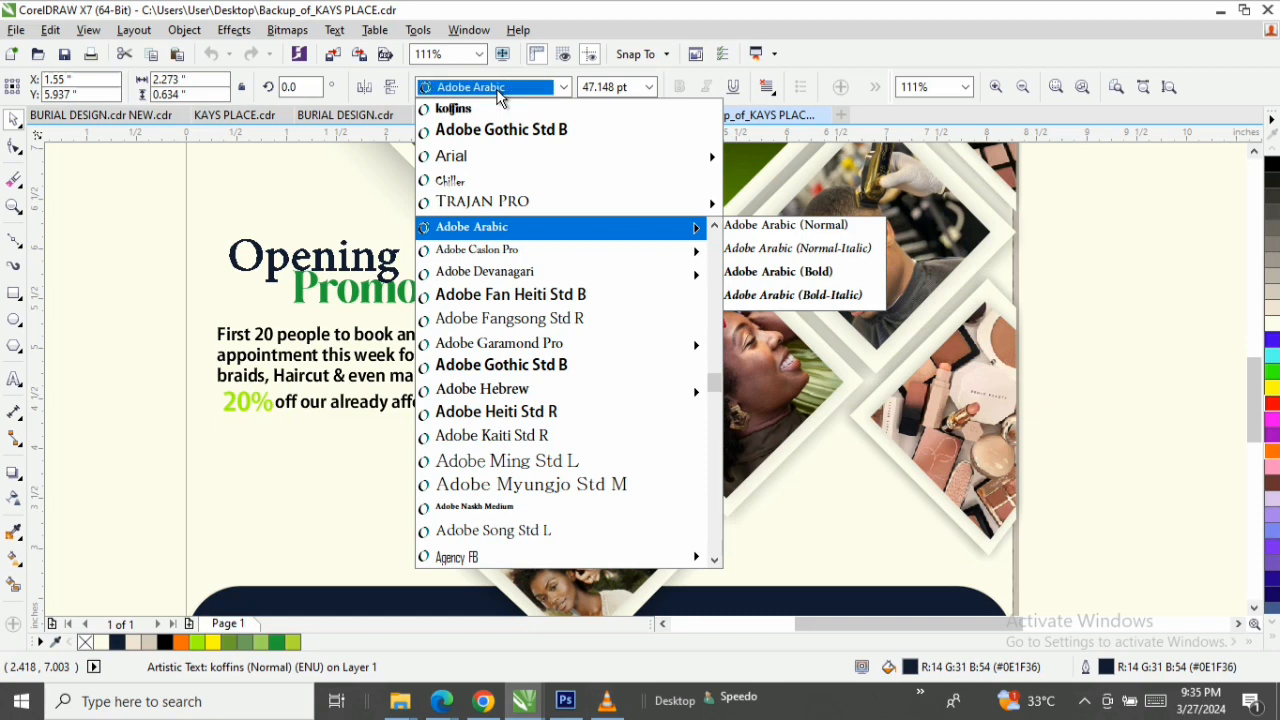
pyautogui.write('Tw Cen MT')
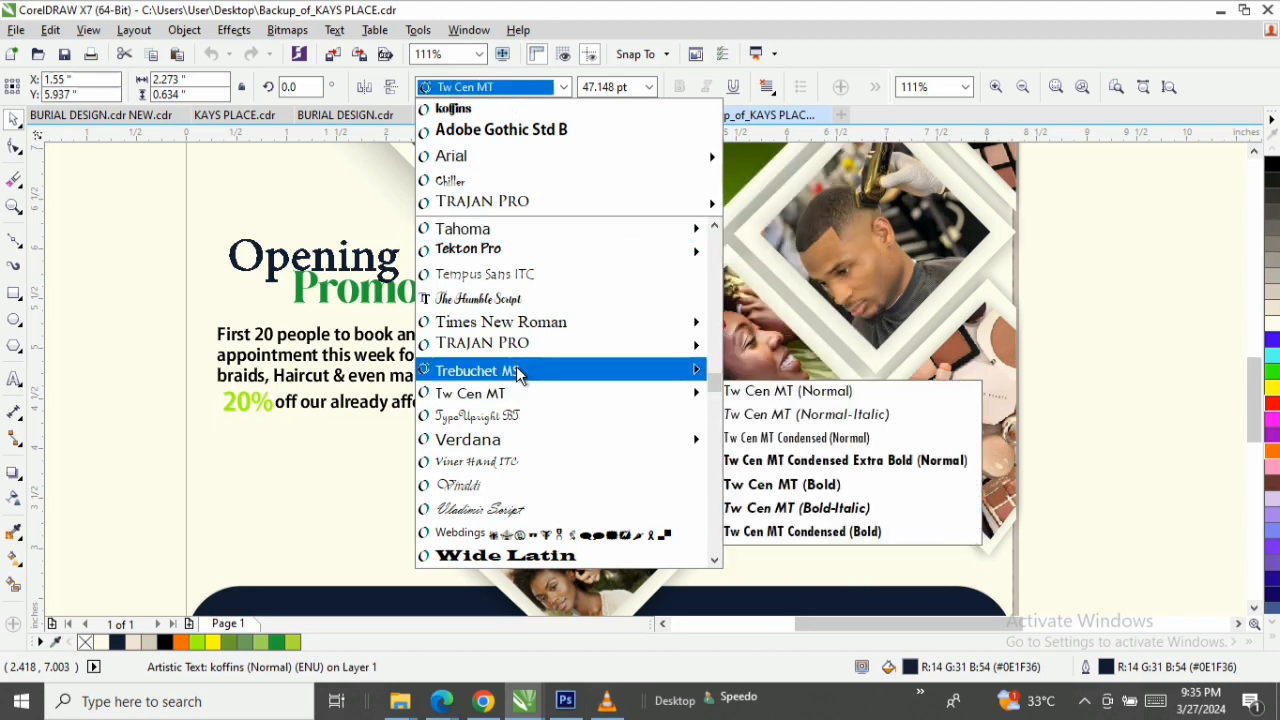
pyautogui.moveTo(518, 372)
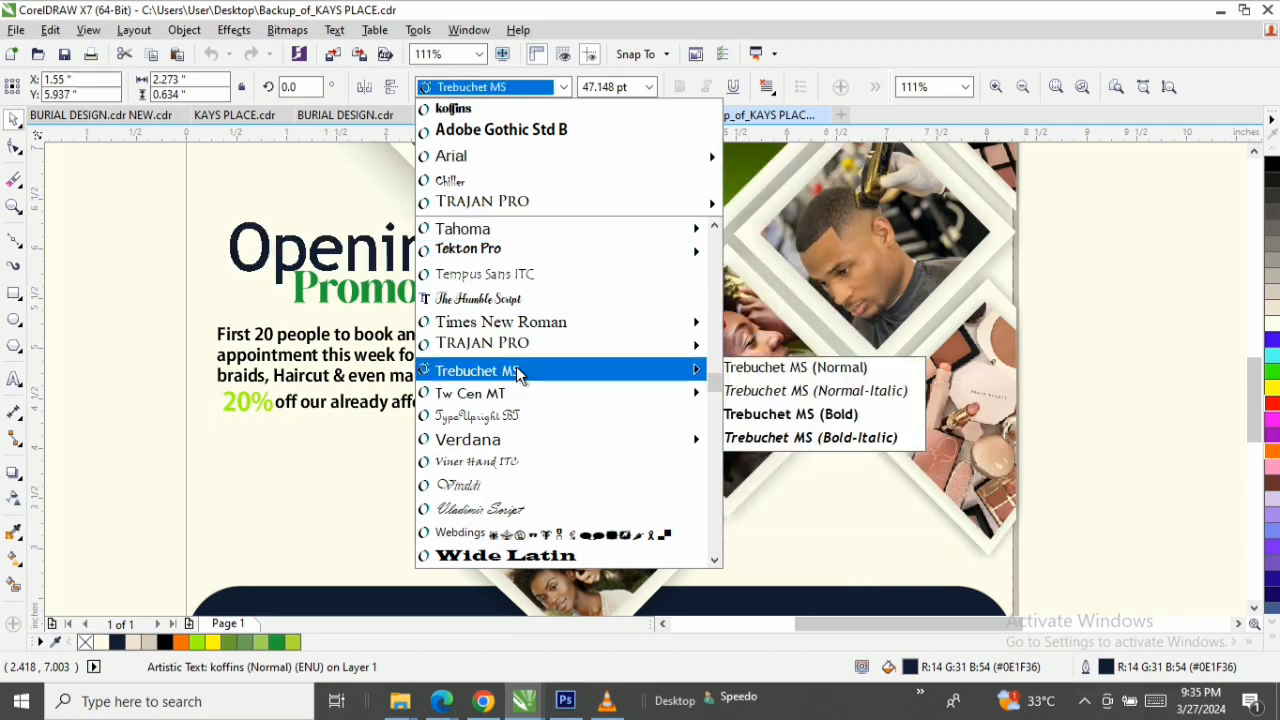
pyautogui.click(518, 372)
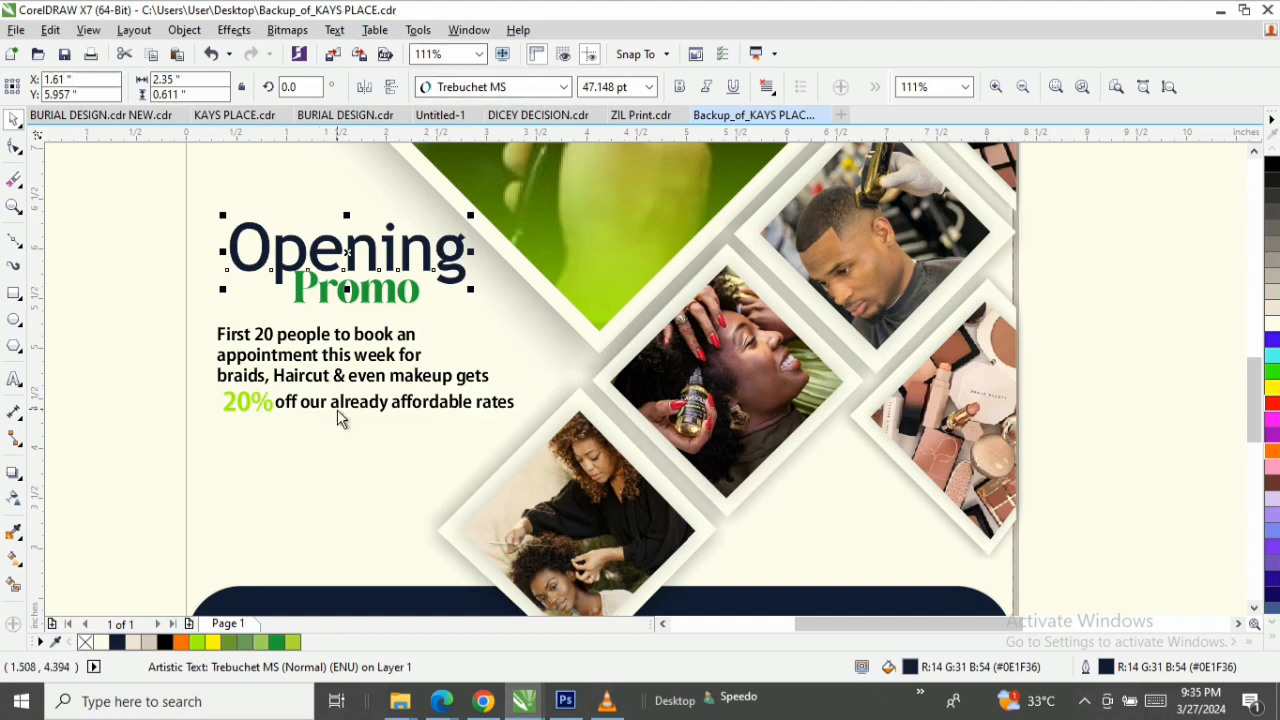
# Convert the "Opening" heading to uppercase.
pyautogui.moveTo(608, 708)
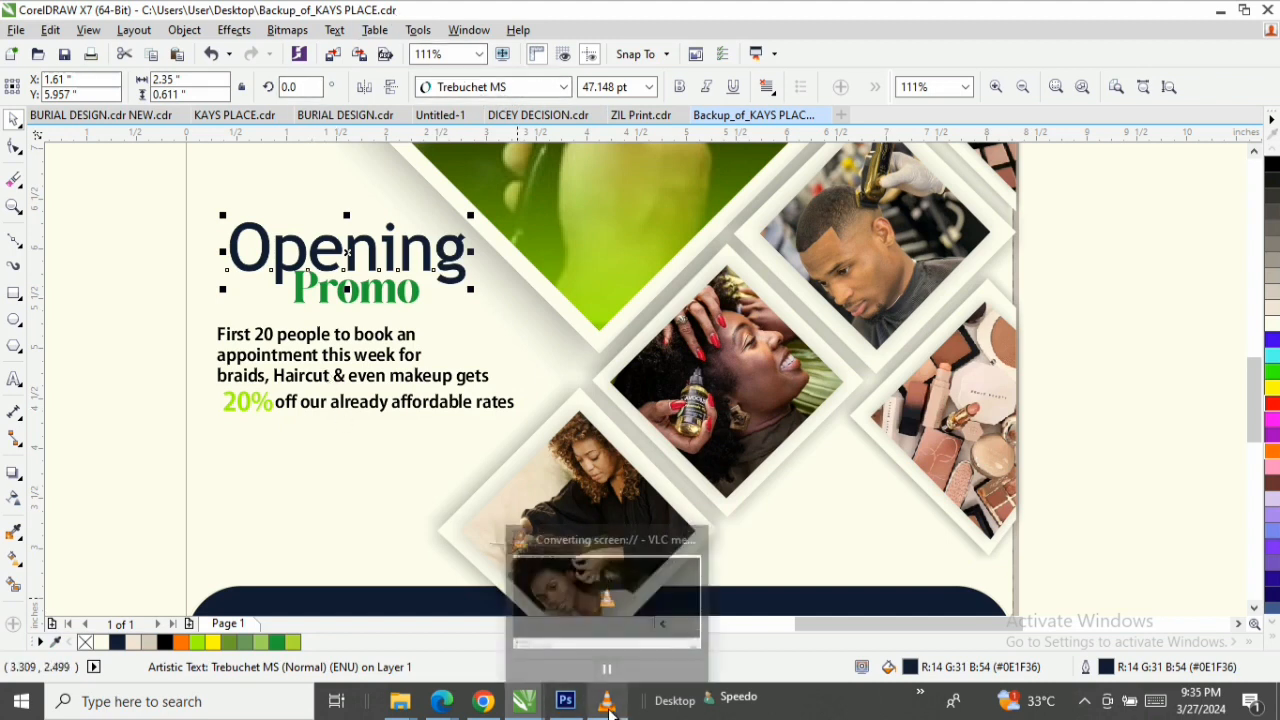
pyautogui.click(335, 30)
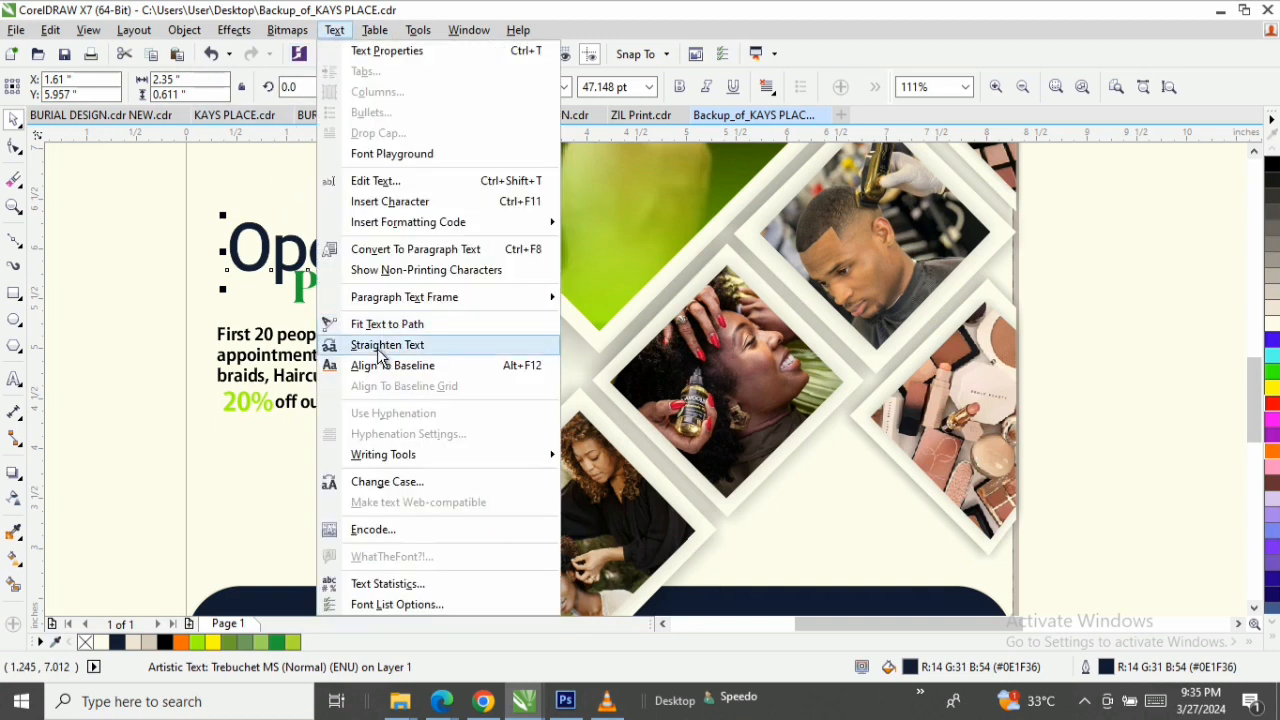
pyautogui.click(395, 484)
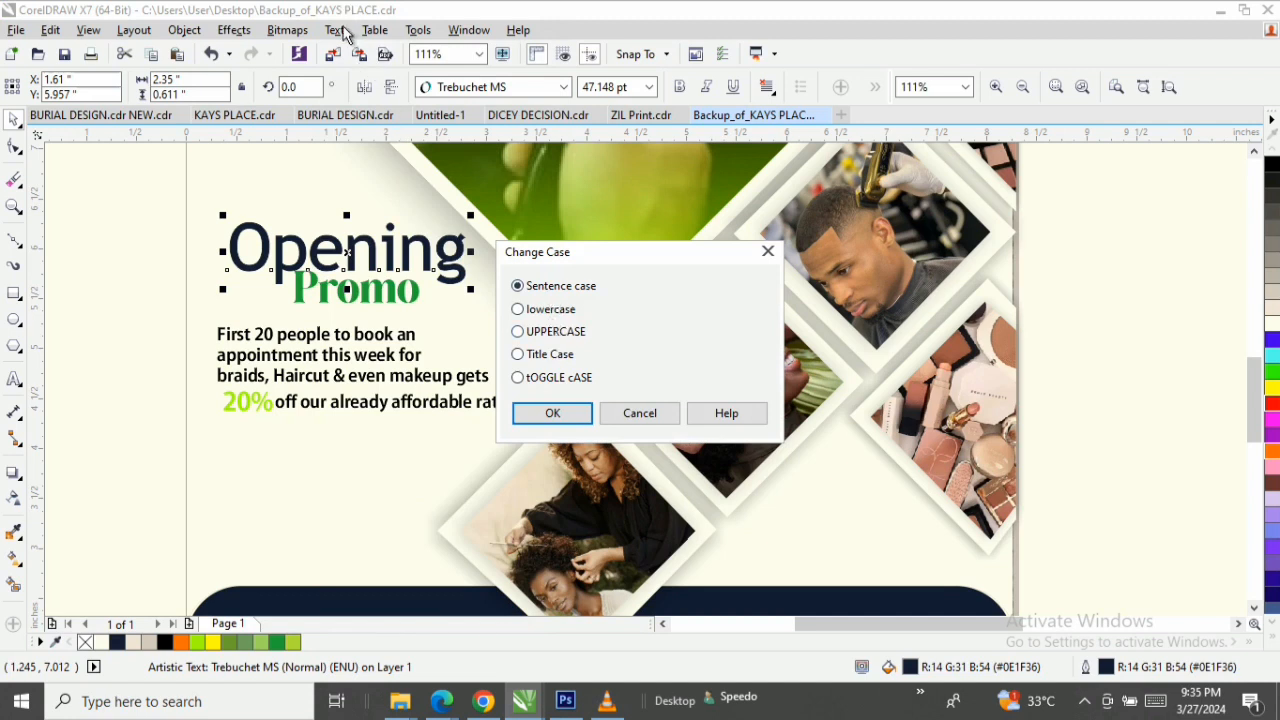
pyautogui.click(546, 333)
pyautogui.click(553, 415)
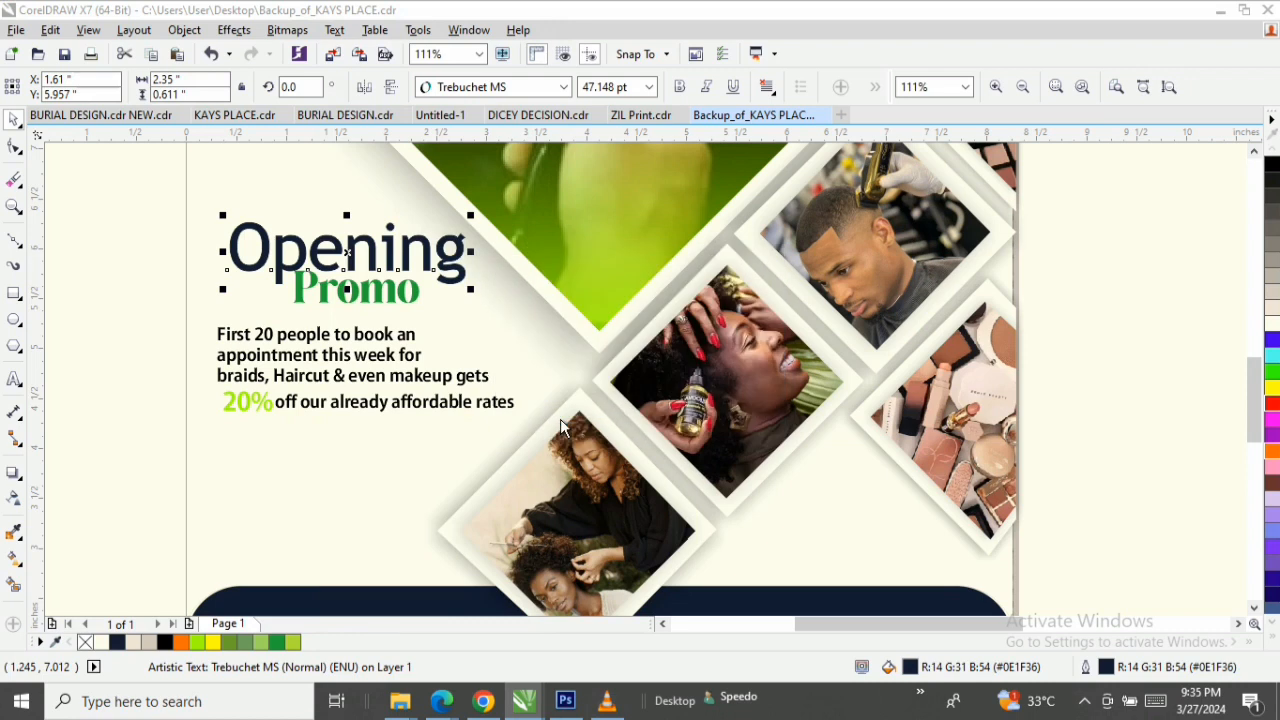
# Set the green "Promo" text in Trebuchet MS and convert it to uppercase.
pyautogui.click(410, 305)
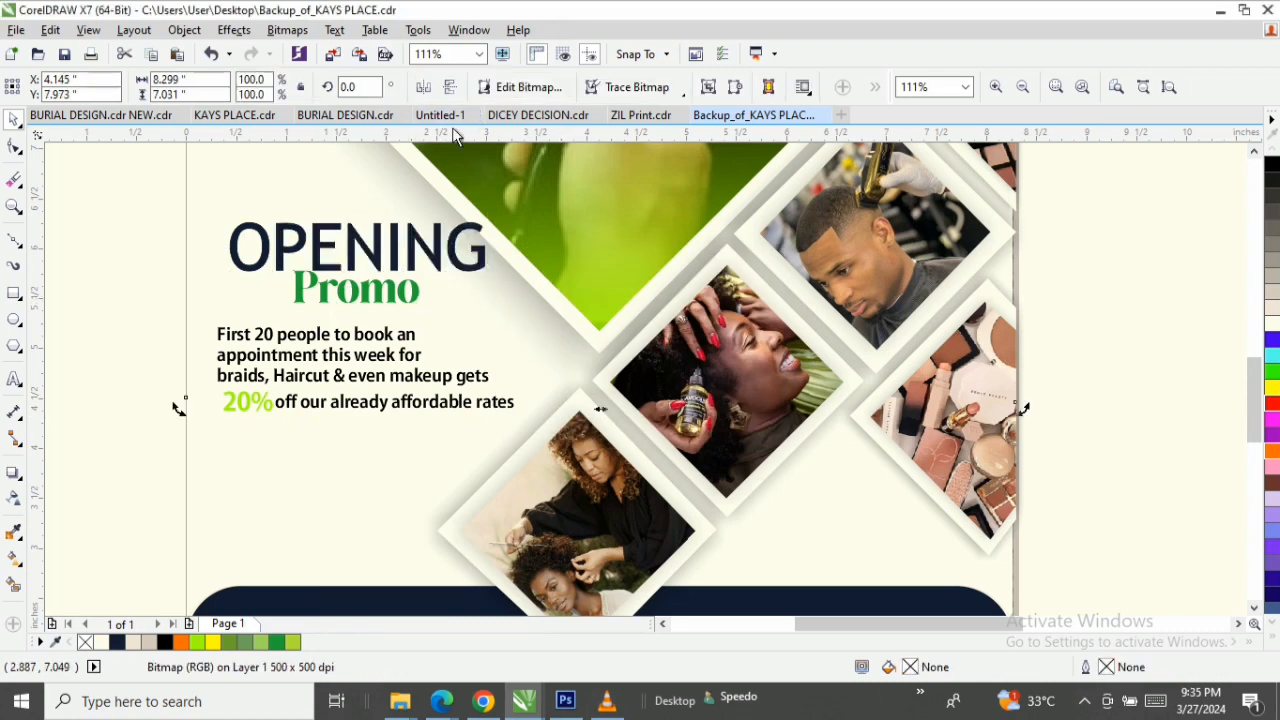
pyautogui.click(382, 292)
pyautogui.click(501, 84)
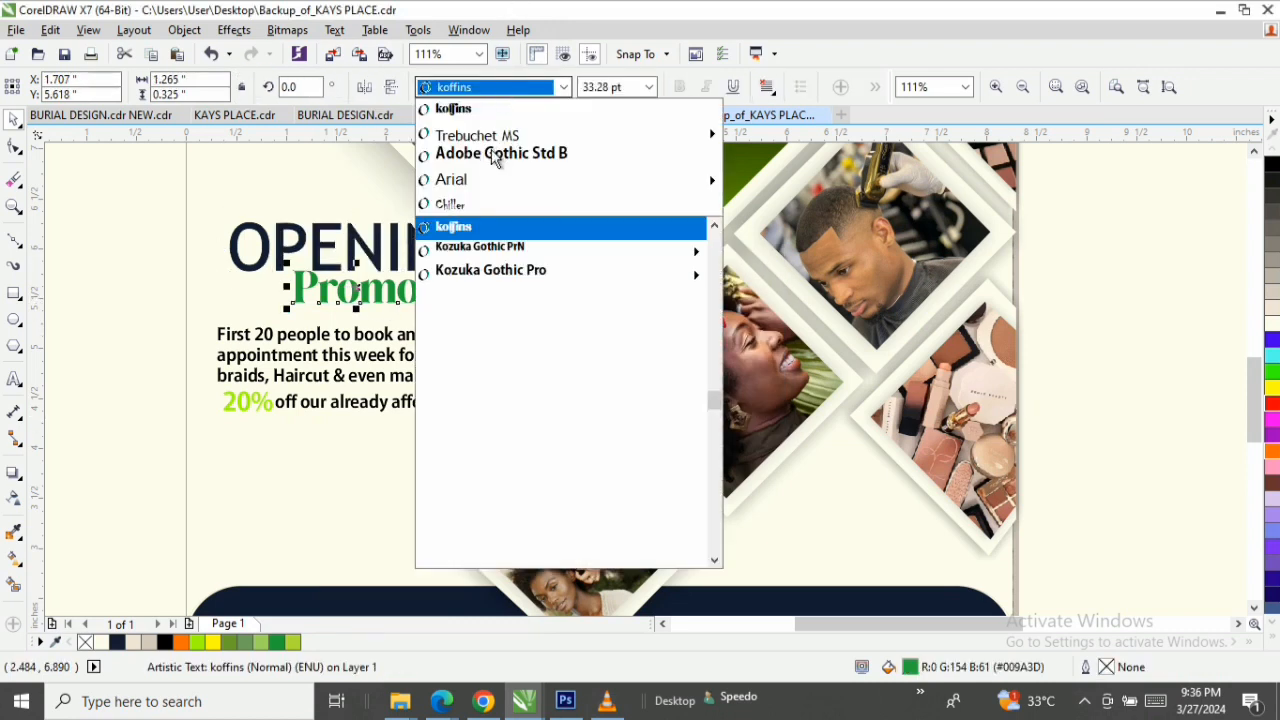
pyautogui.click(482, 132)
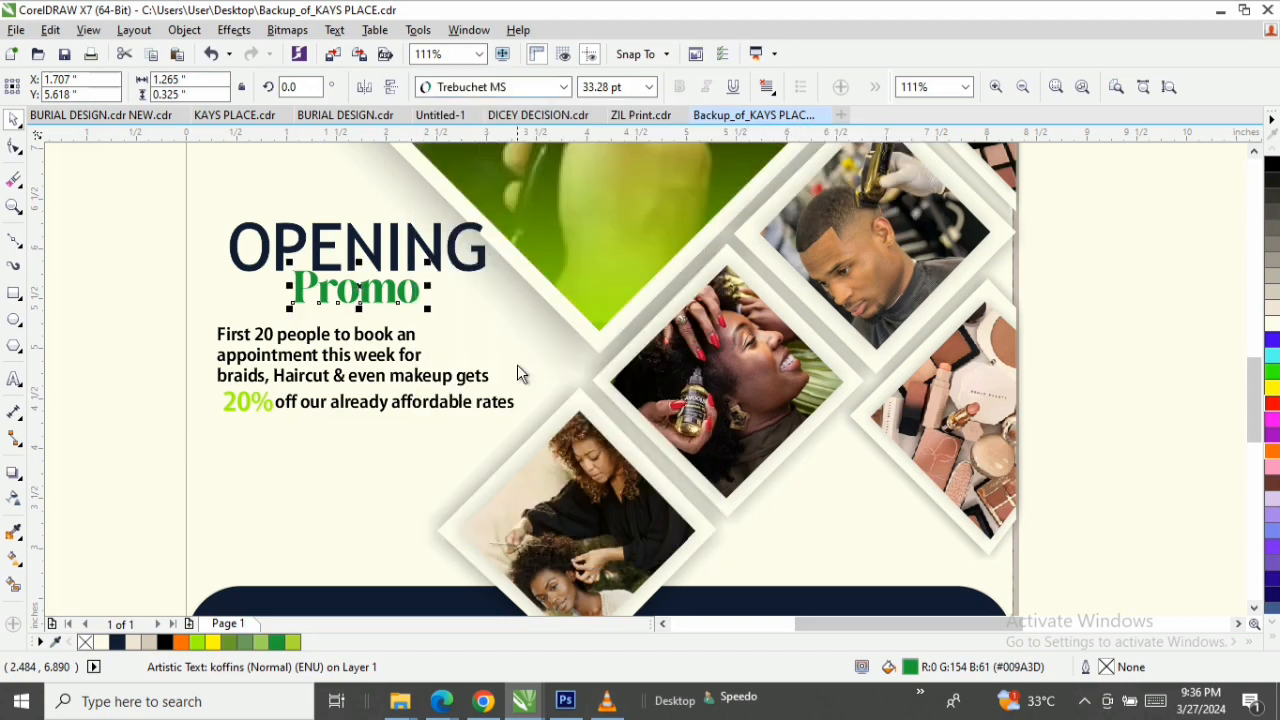
pyautogui.click(334, 31)
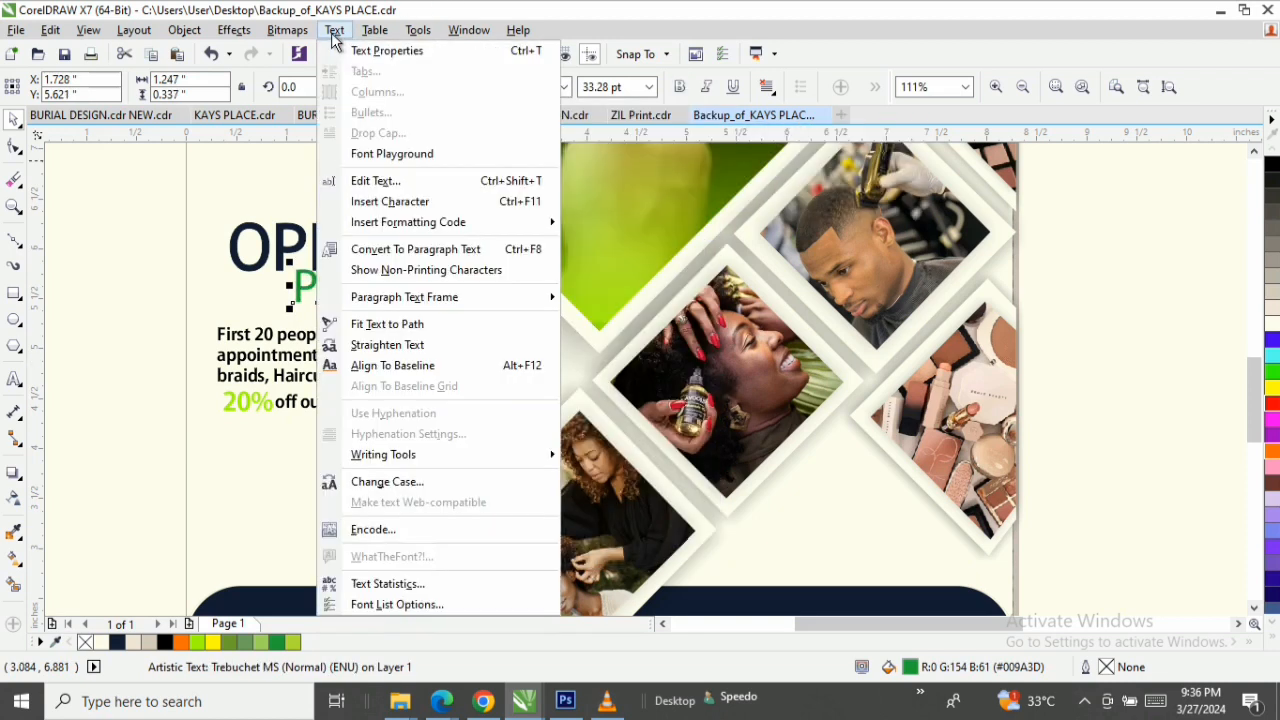
pyautogui.click(388, 482)
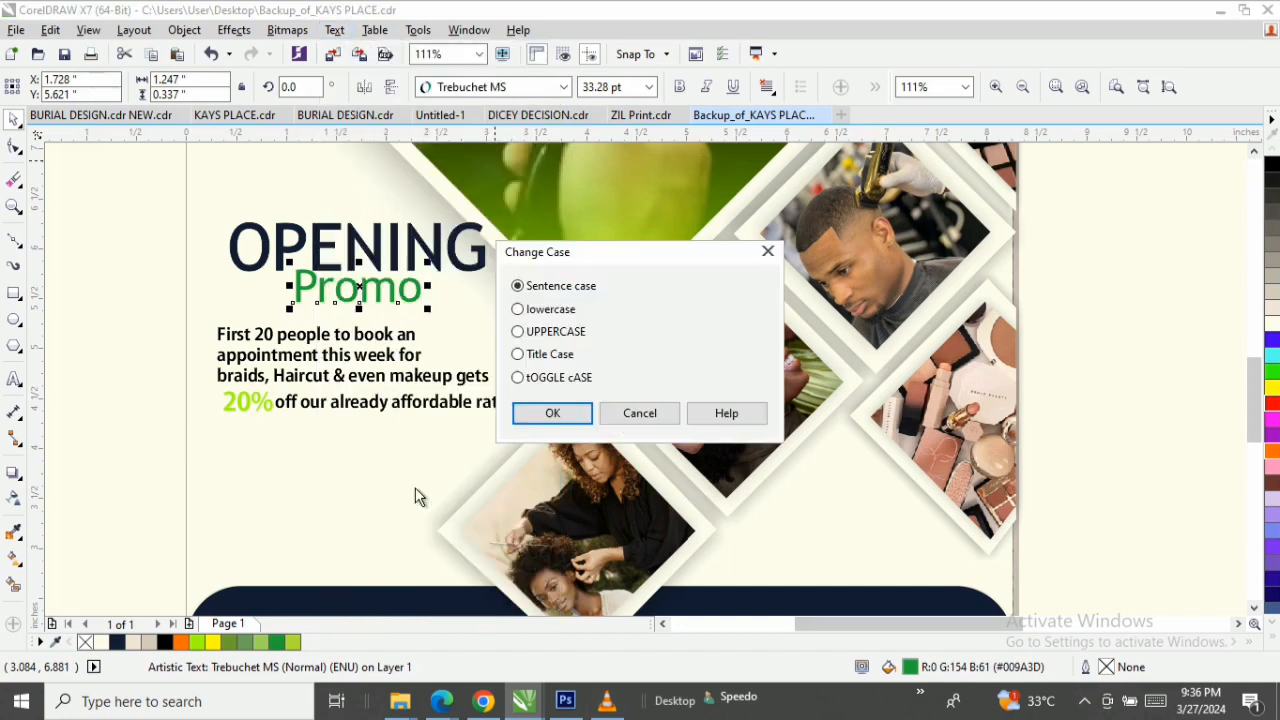
pyautogui.click(563, 335)
pyautogui.click(562, 414)
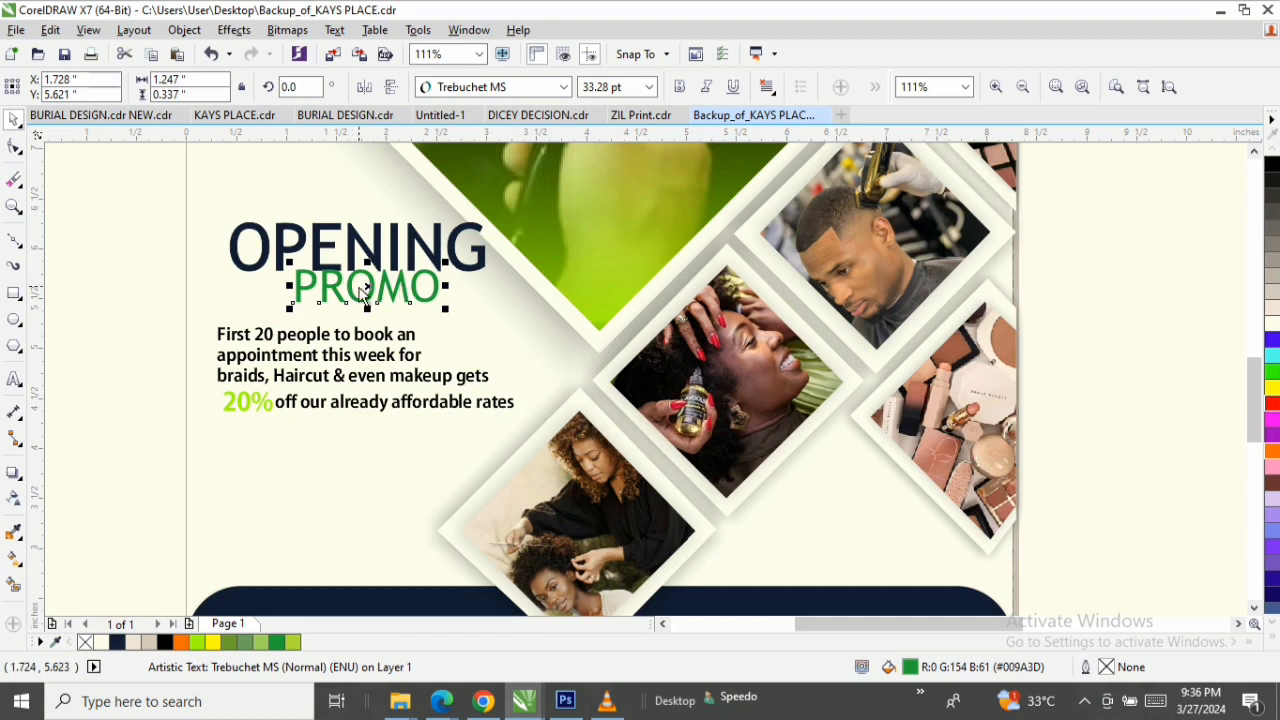
# Place PROMO directly beneath OPENING with their left edges aligned, and move the 20% offer text down to leave a gap.
pyautogui.moveTo(362, 290); pyautogui.dragTo(304, 297)
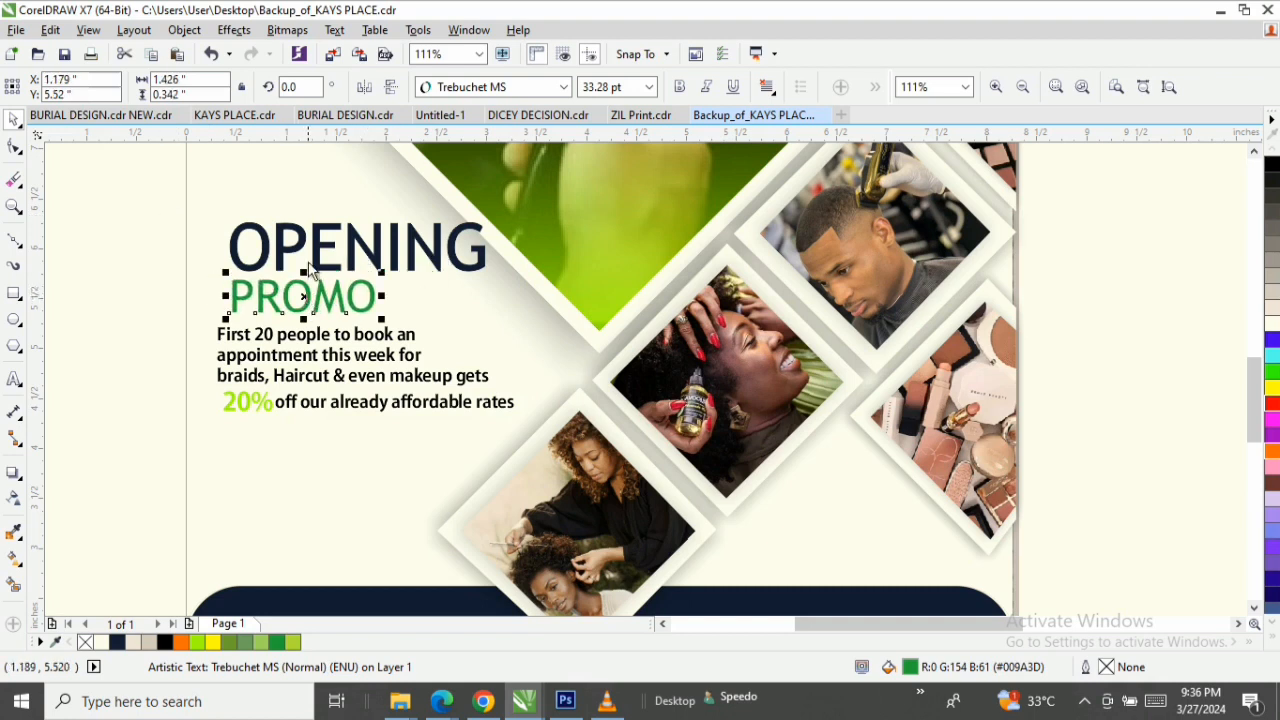
pyautogui.keyDown('shift'); pyautogui.click(287, 258); pyautogui.keyUp('shift')
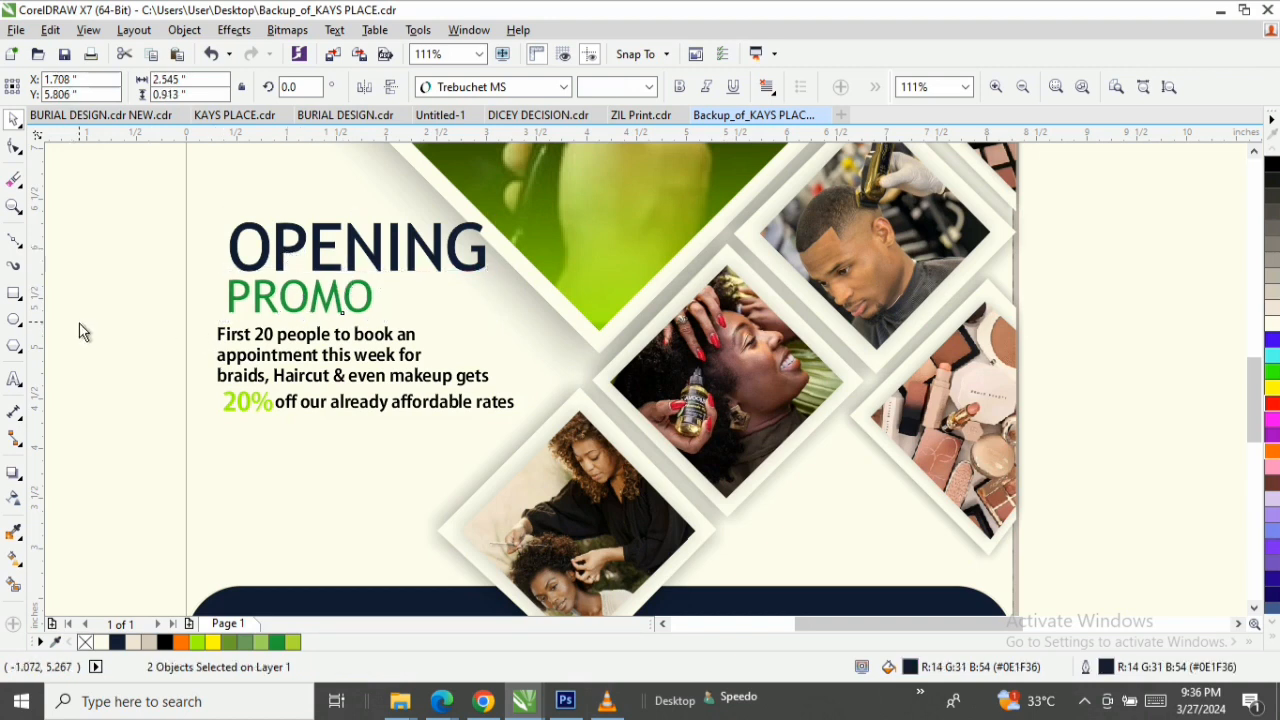
pyautogui.moveTo(80, 318); pyautogui.dragTo(535, 403)
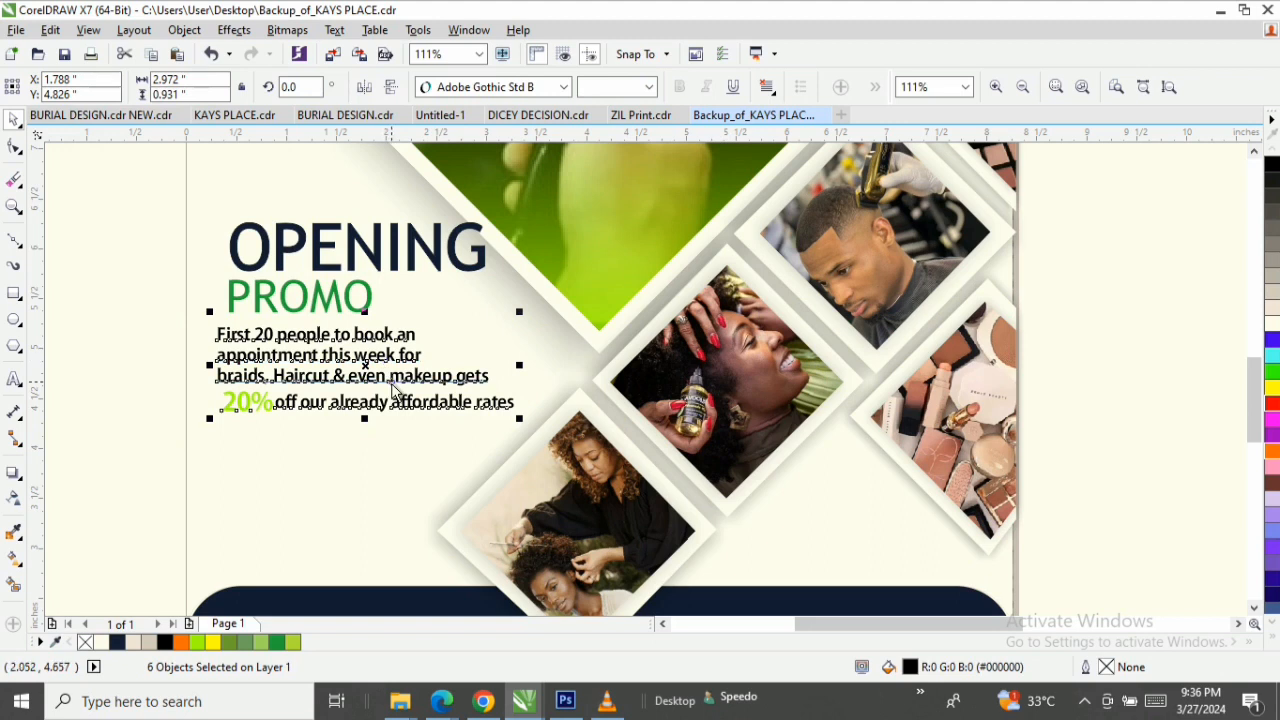
pyautogui.moveTo(386, 380); pyautogui.dragTo(386, 425)
pyautogui.click(120, 200)
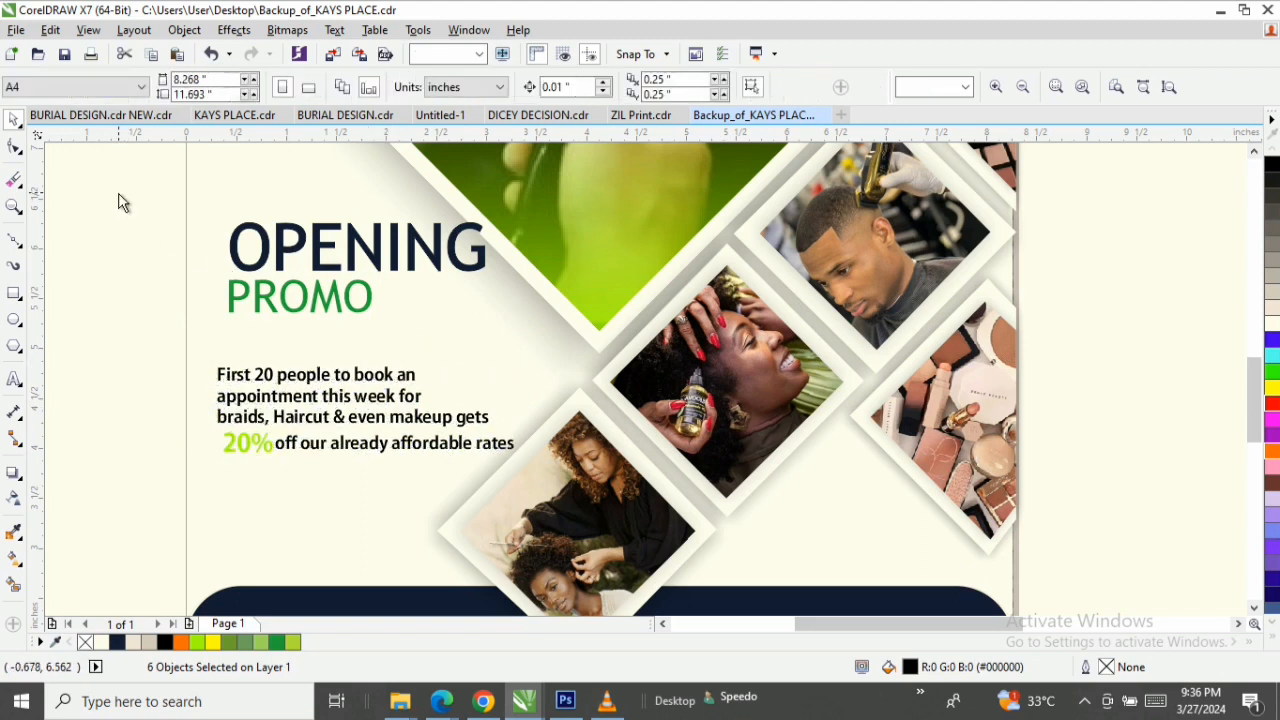
# Scale OPENING and PROMO together to about 2.15 by 0.77 inches and move them slightly down toward the offer text.
pyautogui.moveTo(120, 200); pyautogui.dragTo(454, 332)
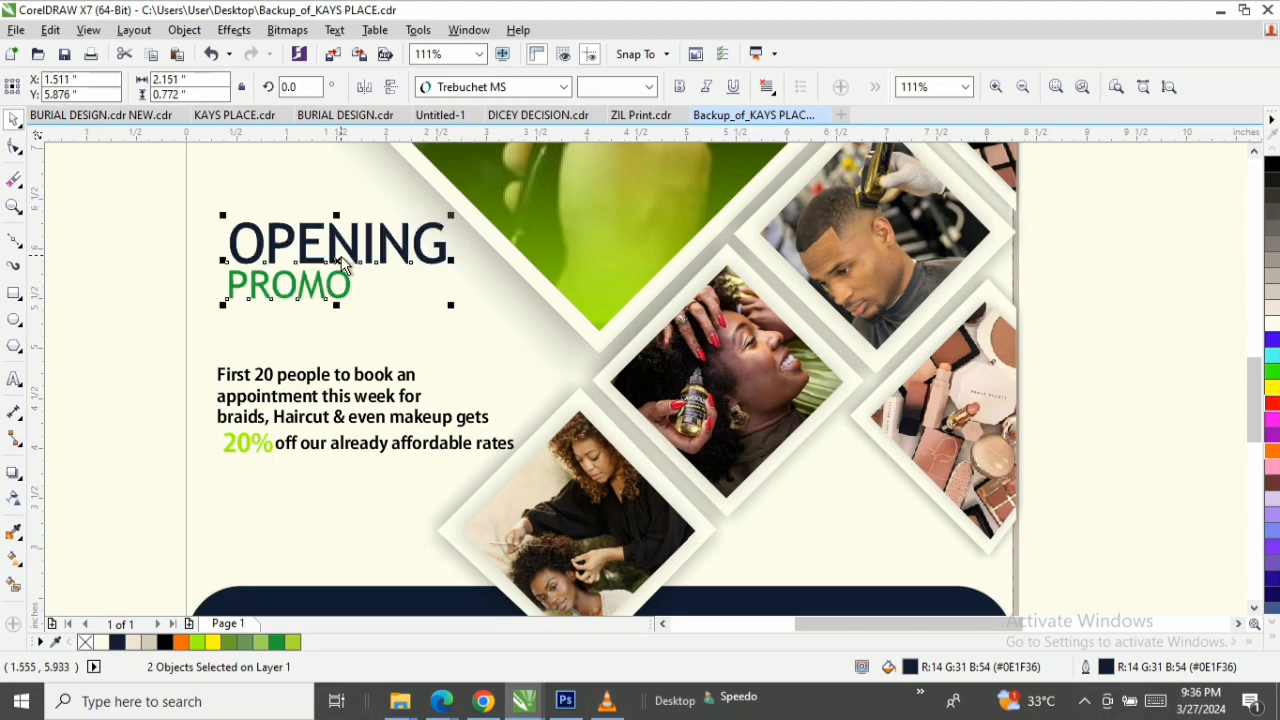
pyautogui.moveTo(342, 262); pyautogui.dragTo(336, 280)
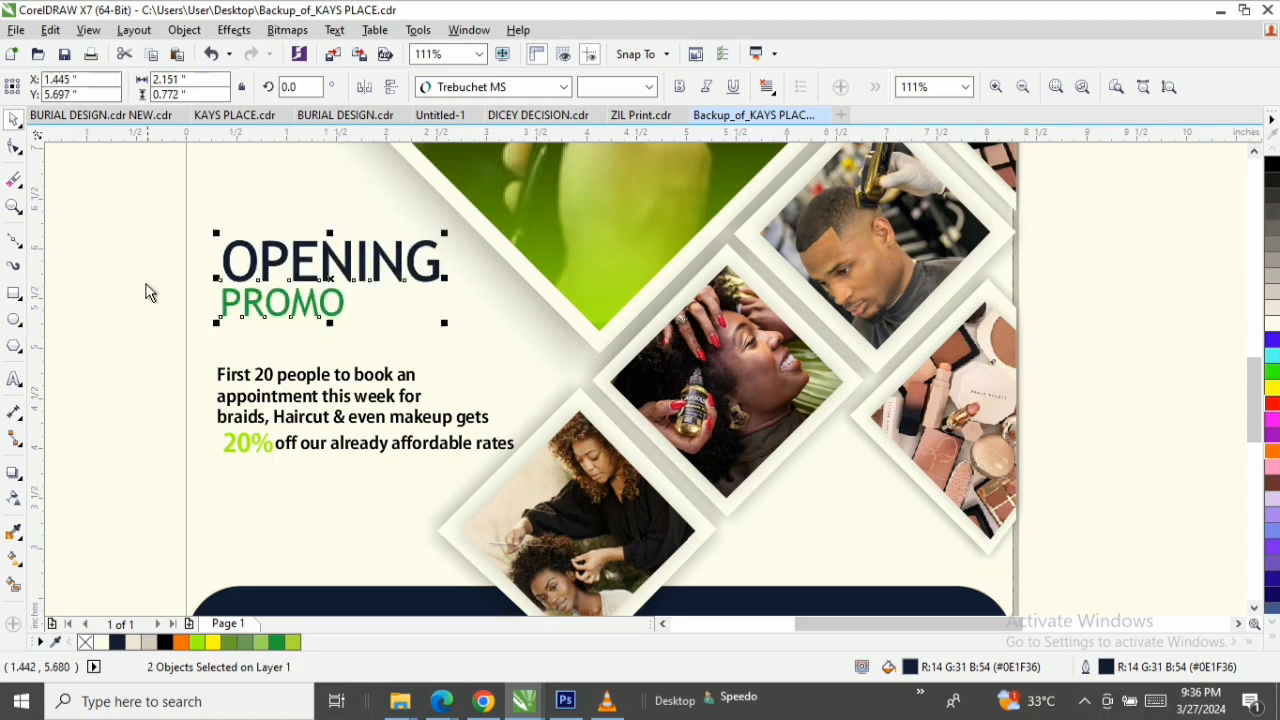
# Draw a horizontal line about 2.75 inches long under PROMO, starting at the word's left edge.
pyautogui.click(14, 245)
pyautogui.click(75, 237)
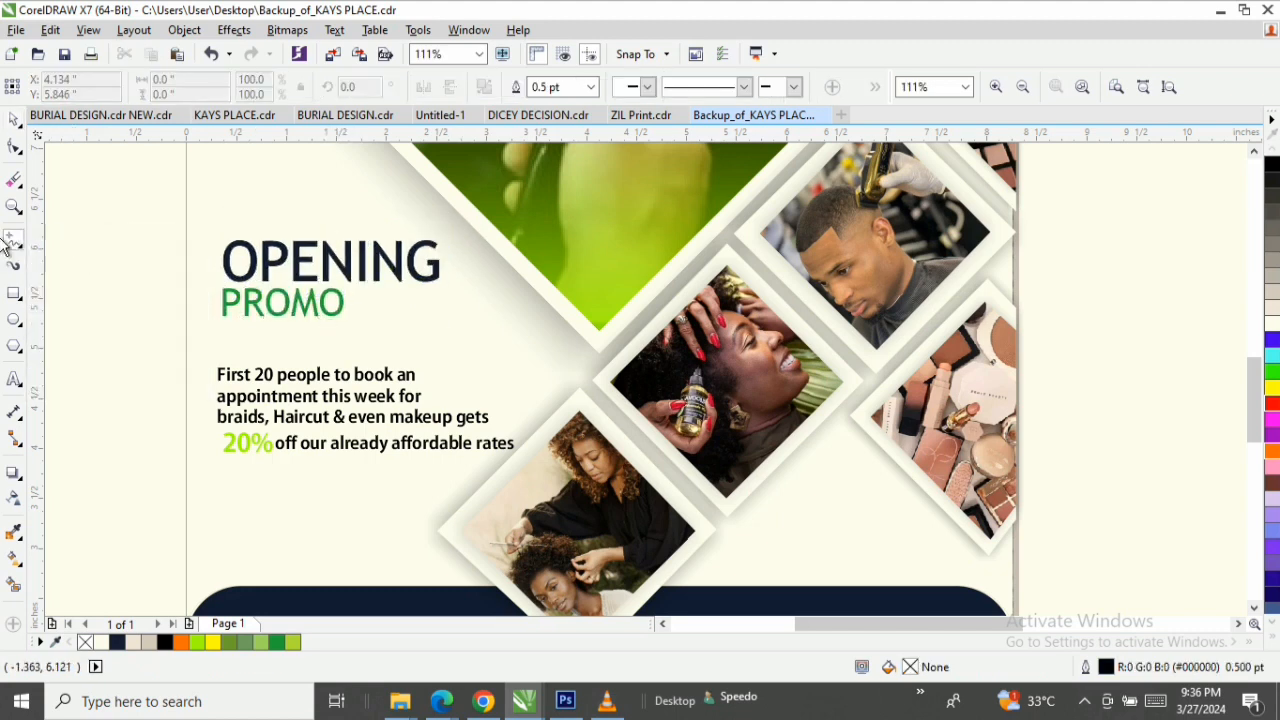
pyautogui.click(14, 245)
pyautogui.click(80, 257)
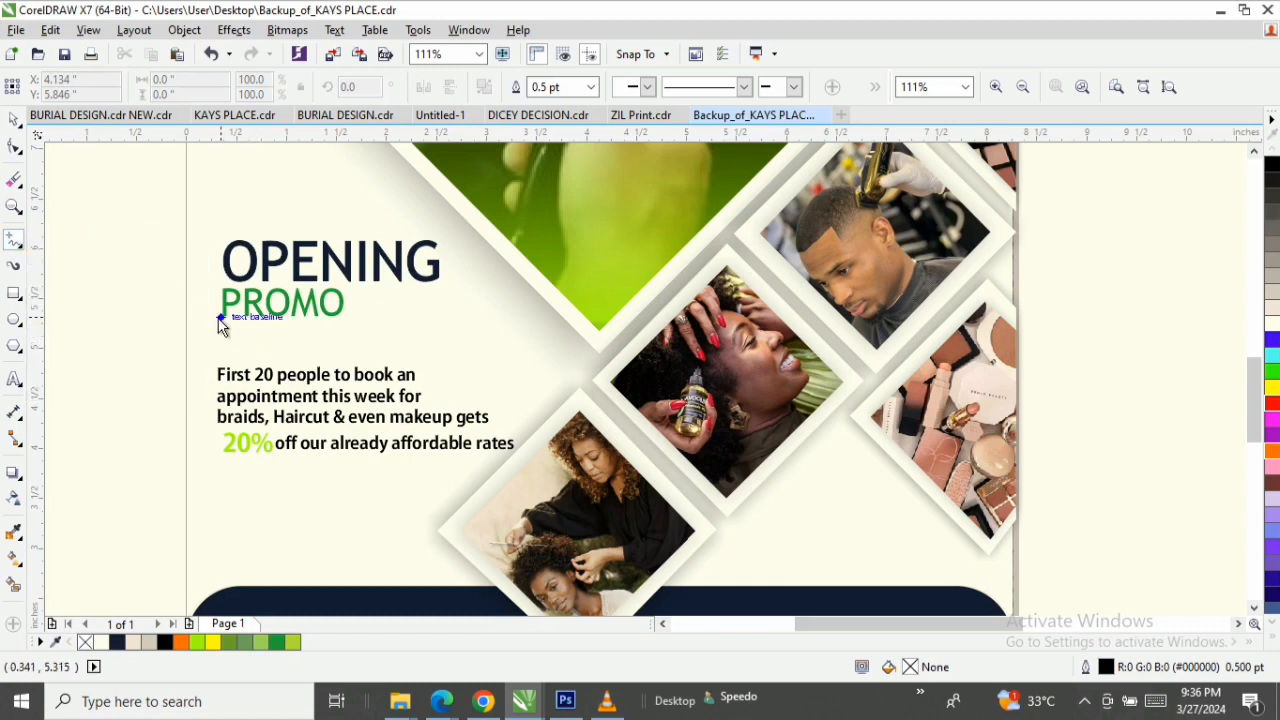
pyautogui.moveTo(222, 330); pyautogui.dragTo(500, 343)
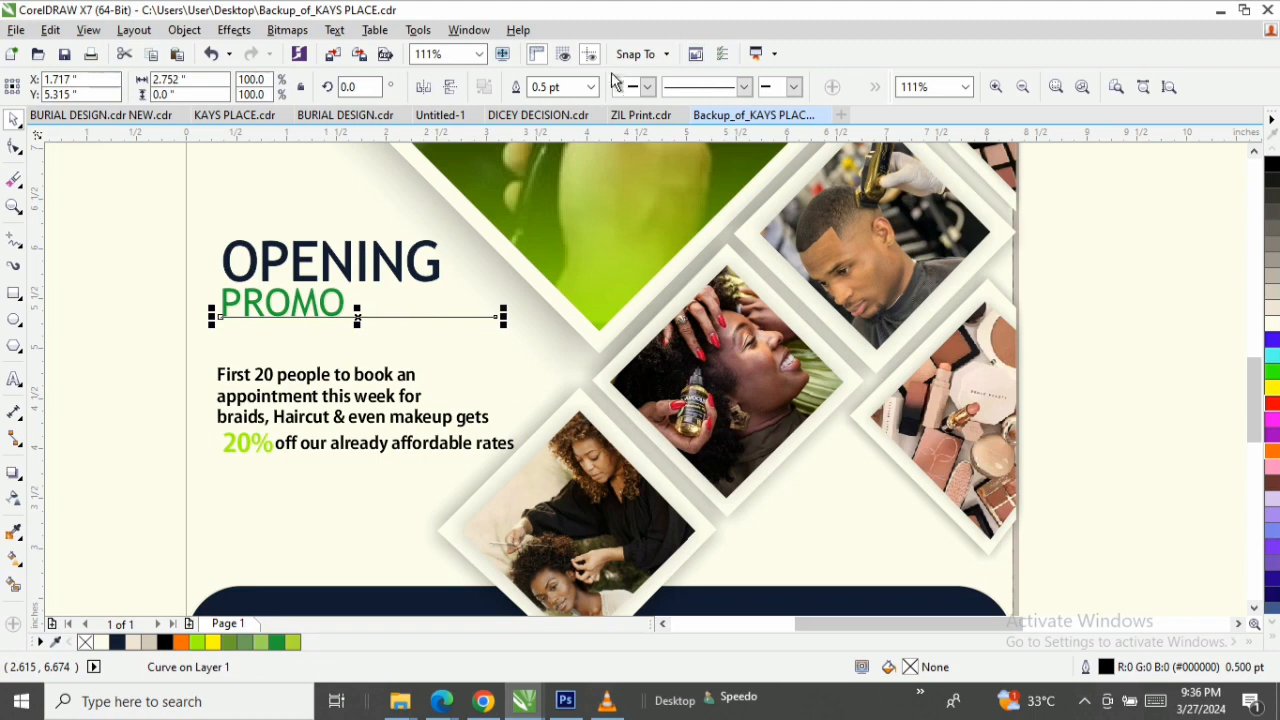
# Set the line's thickness to 0.75 pt and move it slightly below the PROMO baseline.
pyautogui.click(586, 89)
pyautogui.click(590, 88)
pyautogui.click(552, 165)
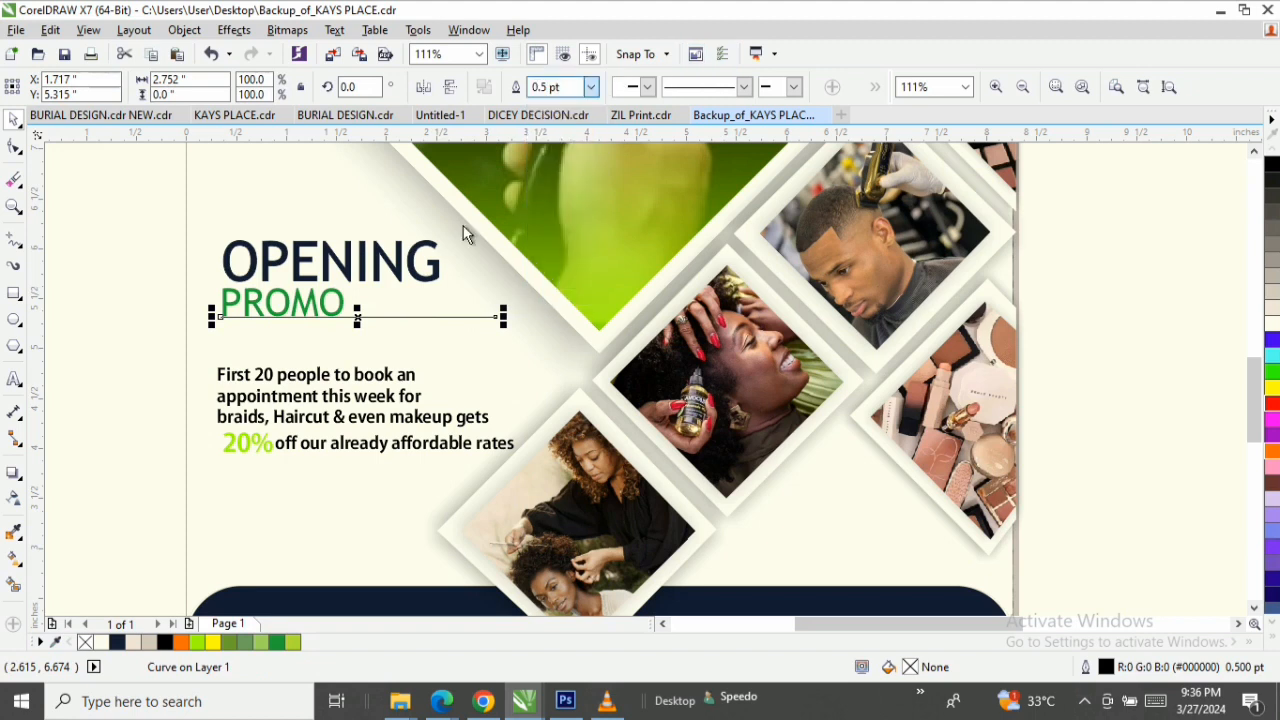
pyautogui.press('F2')
pyautogui.moveTo(160, 237); pyautogui.dragTo(461, 381)
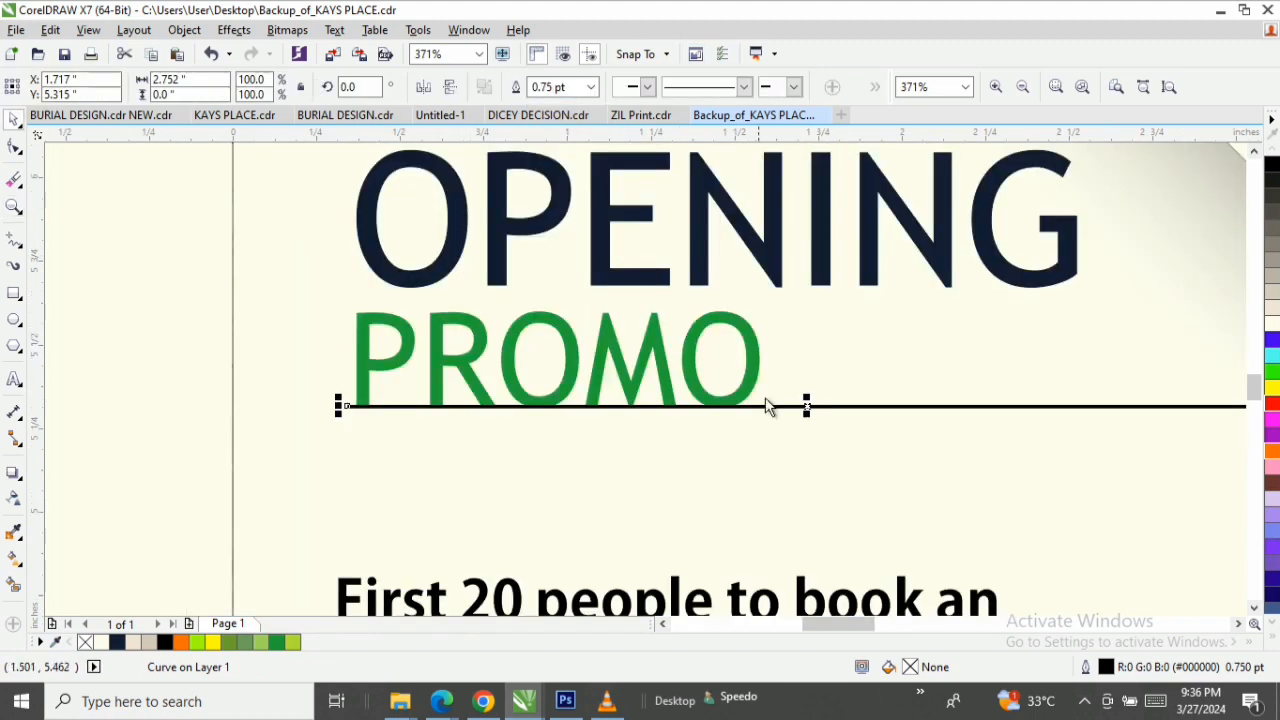
pyautogui.moveTo(817, 405); pyautogui.dragTo(817, 428)
pyautogui.press('F3')
pyautogui.press('space')
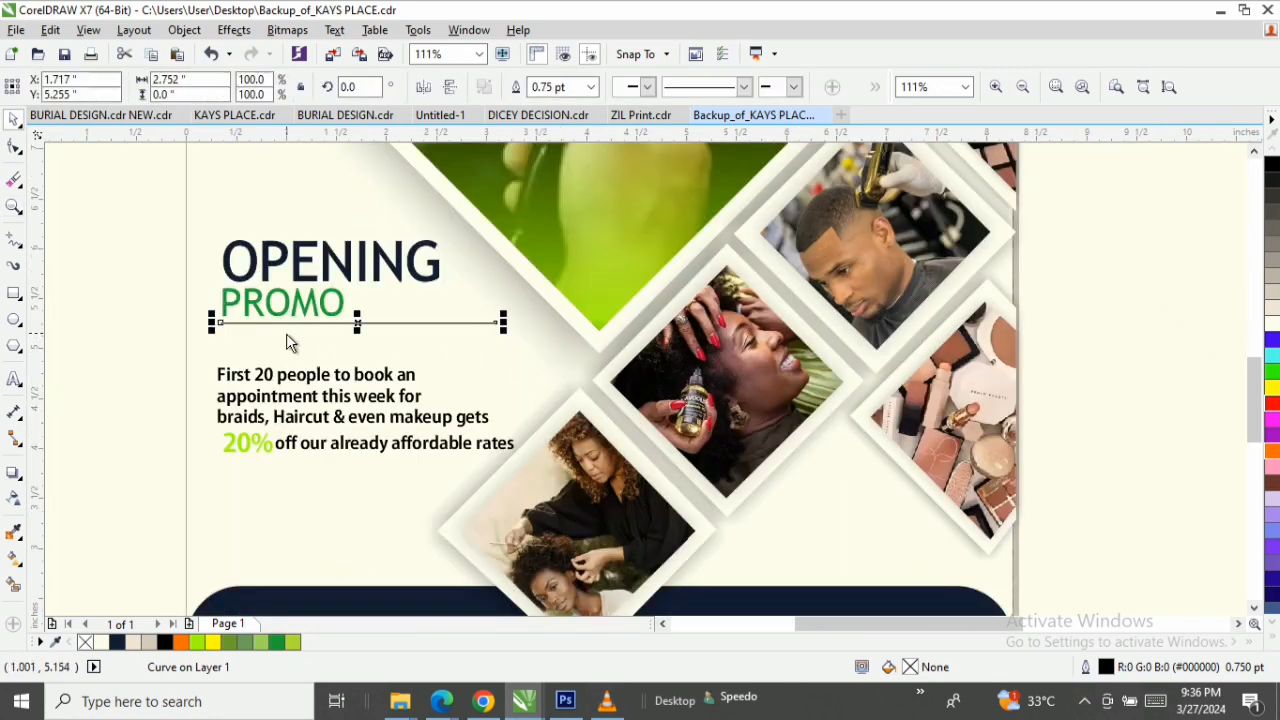
# Give the PROMO text a green (#009A3D) fill and matching outline, and enlarge it slightly.
pyautogui.click(338, 310)
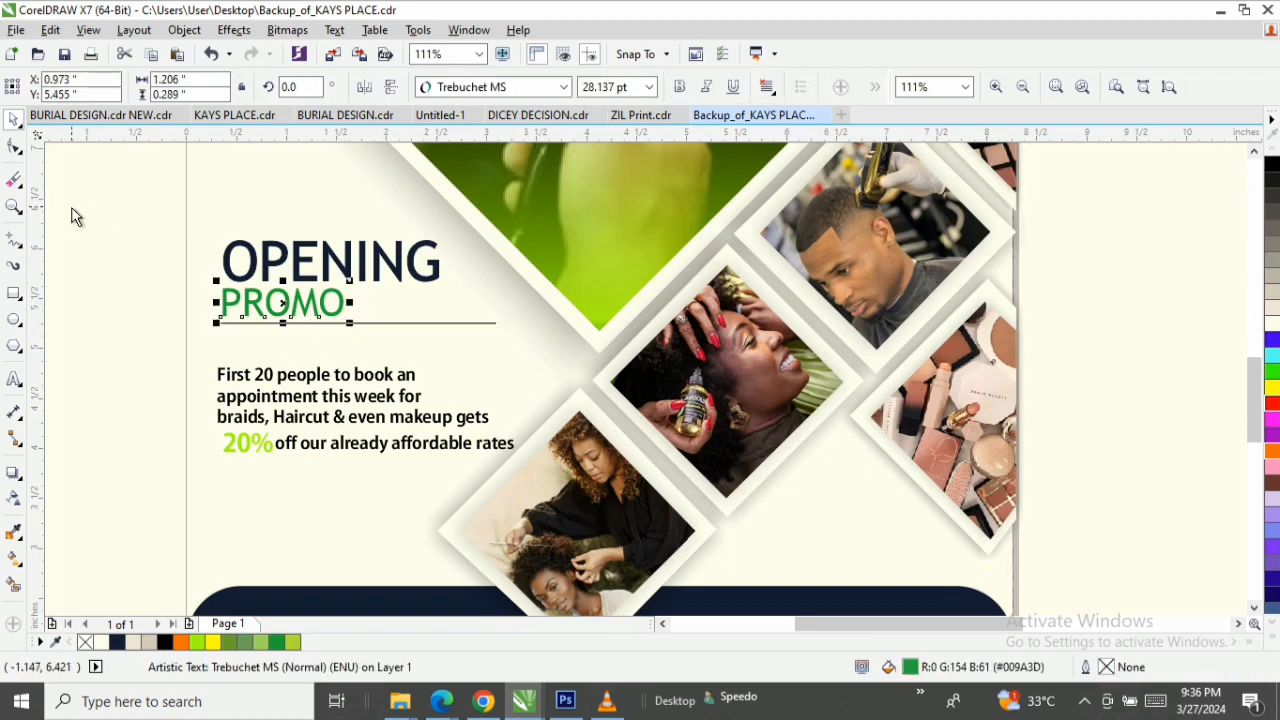
pyautogui.click(1271, 372)
pyautogui.rightClick(1271, 372)
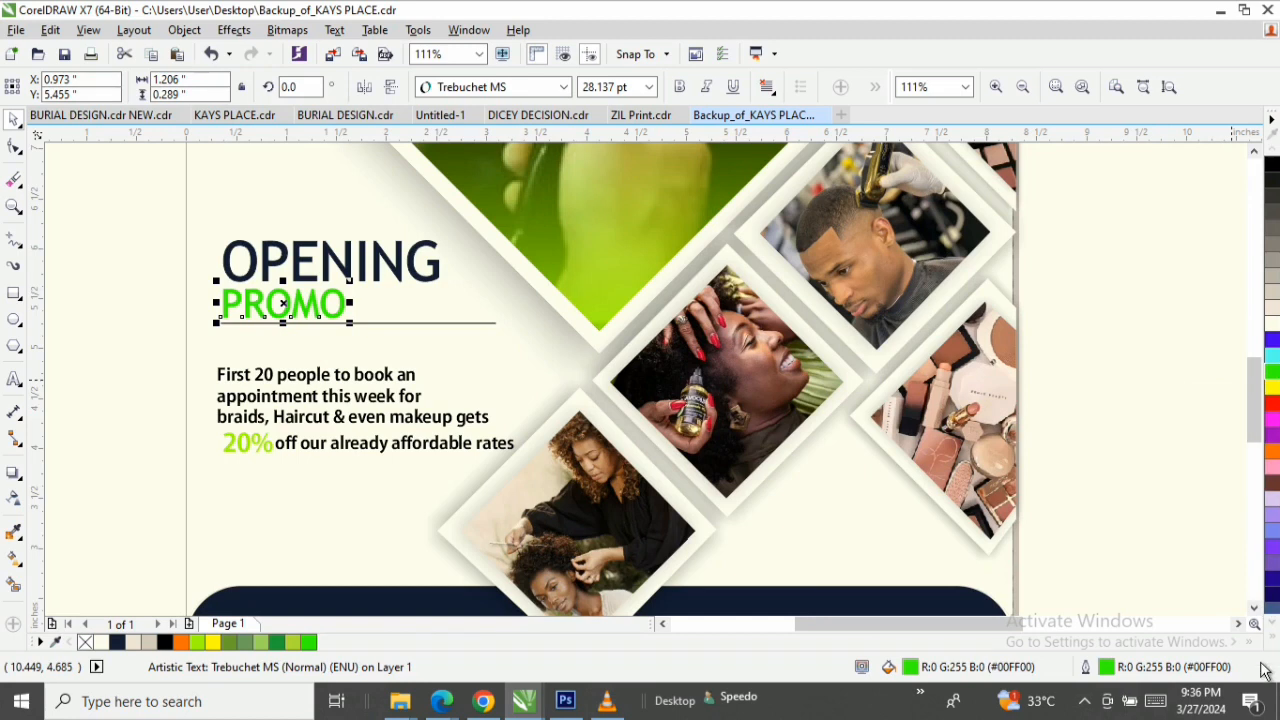
pyautogui.click(279, 642)
pyautogui.rightClick(279, 642)
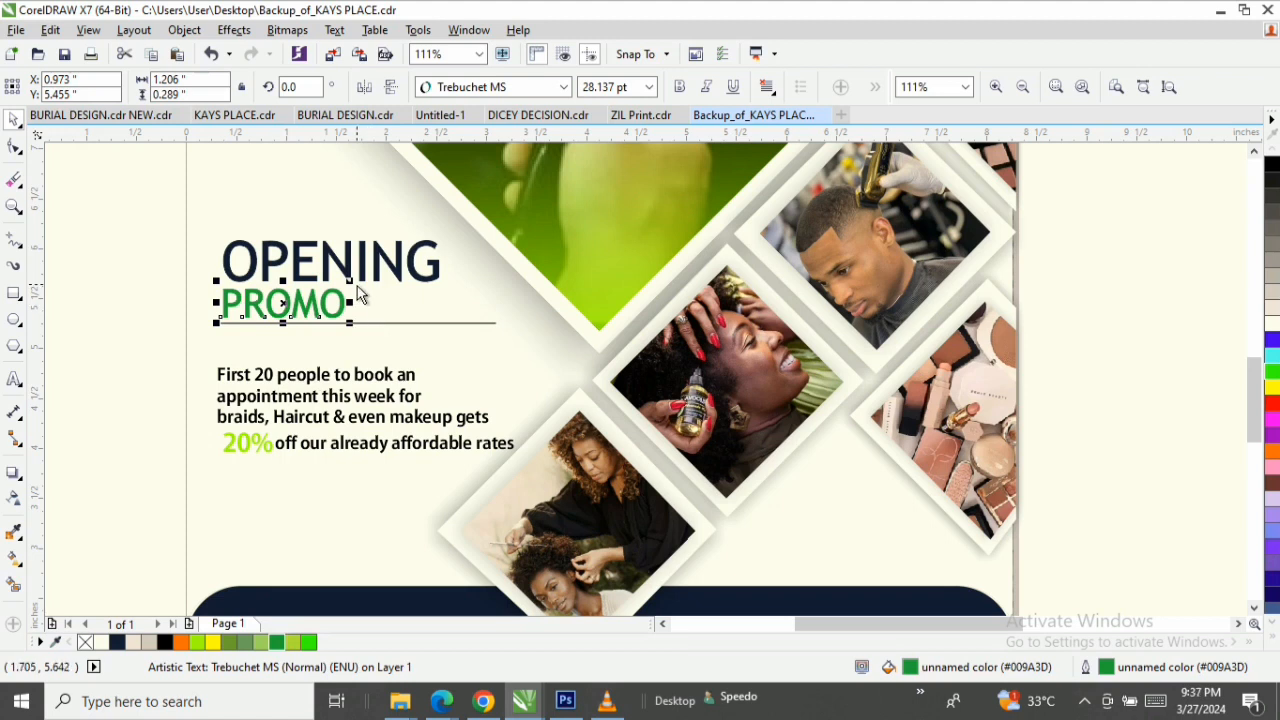
pyautogui.moveTo(350, 286)
pyautogui.mouseDown()
pyautogui.moveTo(363, 294)
pyautogui.moveTo(357, 280)
pyautogui.mouseUp()
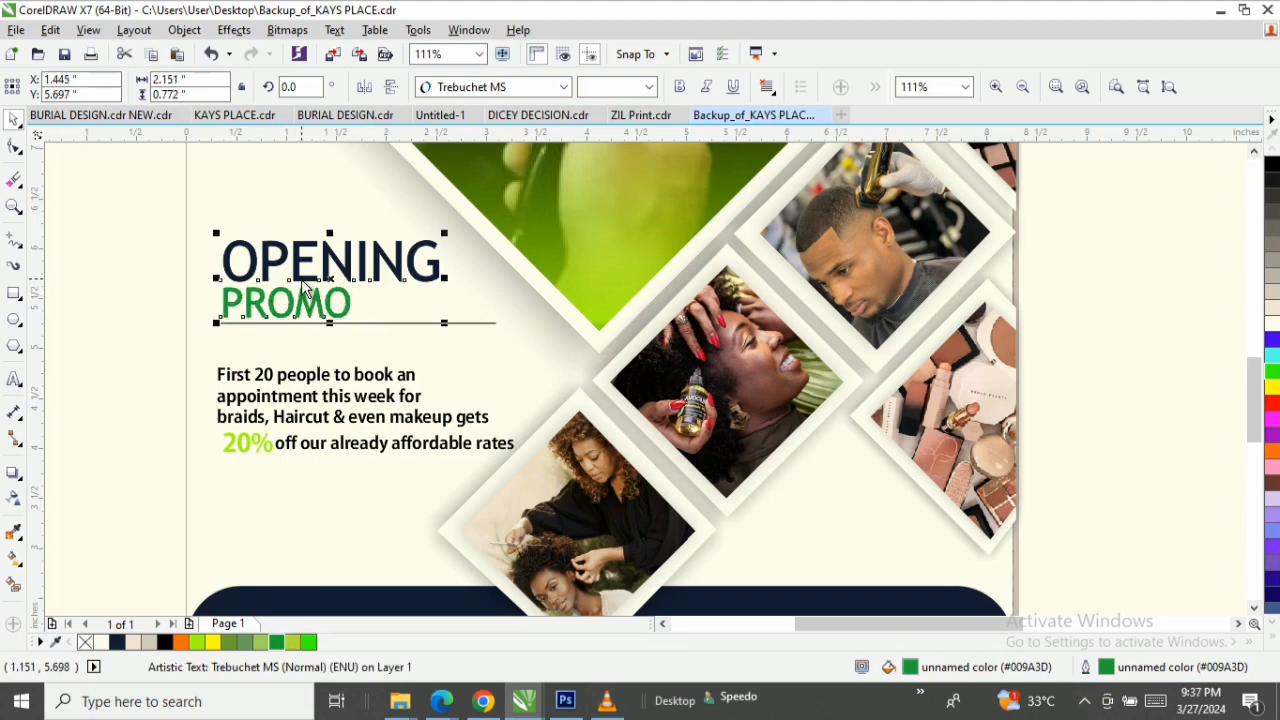
# Move the first three offer lines up beneath the PROMO underline, stacking them closely and nudging them slightly left.
pyautogui.keyDown('shift'); pyautogui.click(304, 282); pyautogui.keyUp('shift')
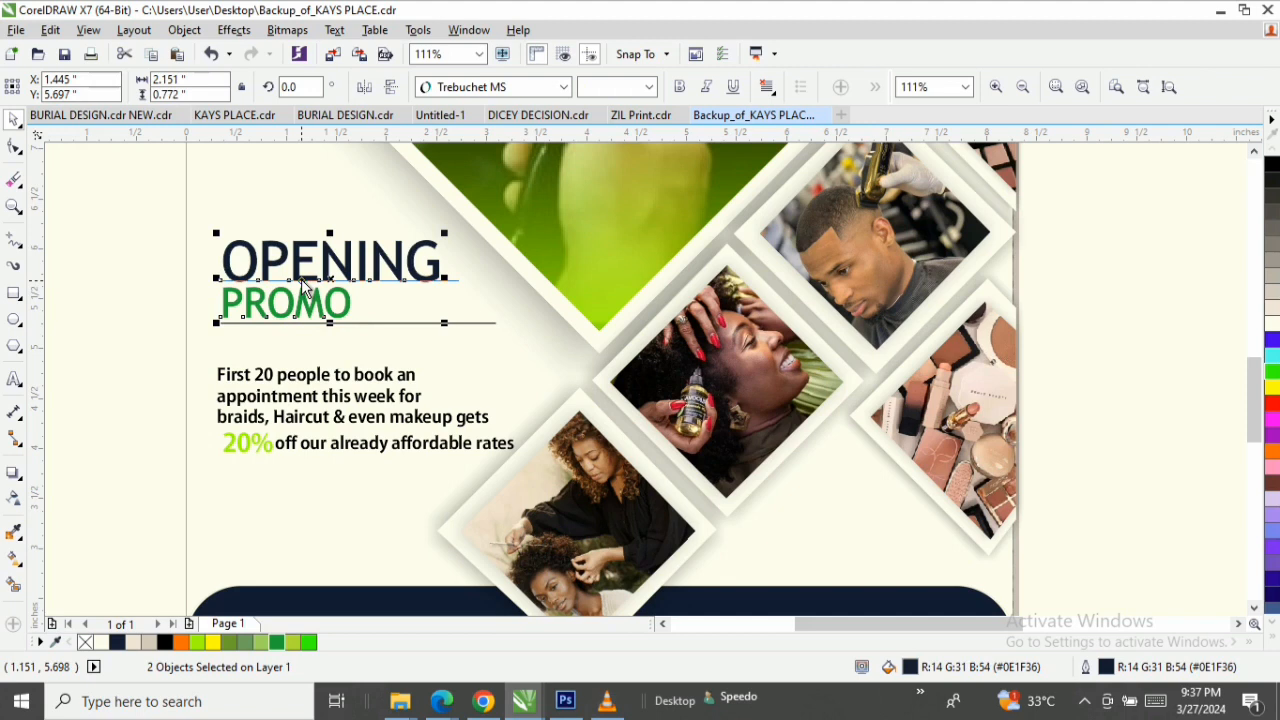
pyautogui.click(95, 402)
pyautogui.click(224, 375)
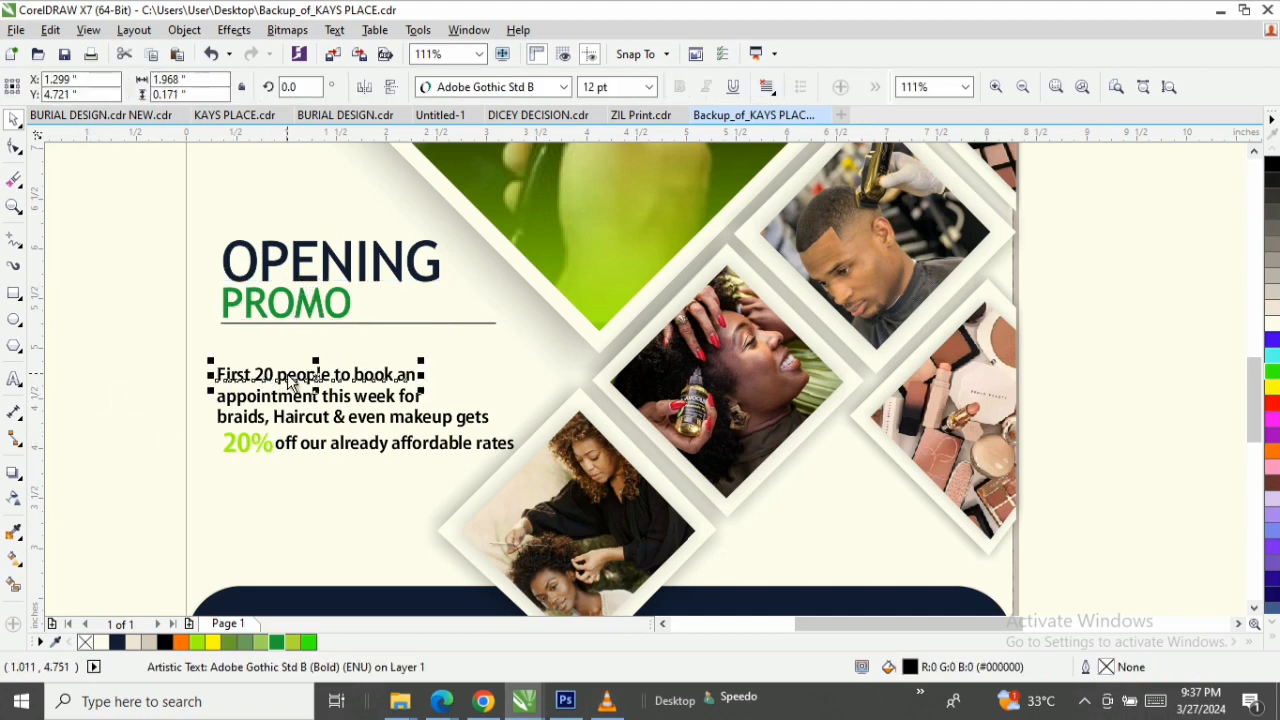
pyautogui.moveTo(288, 382); pyautogui.dragTo(340, 361)
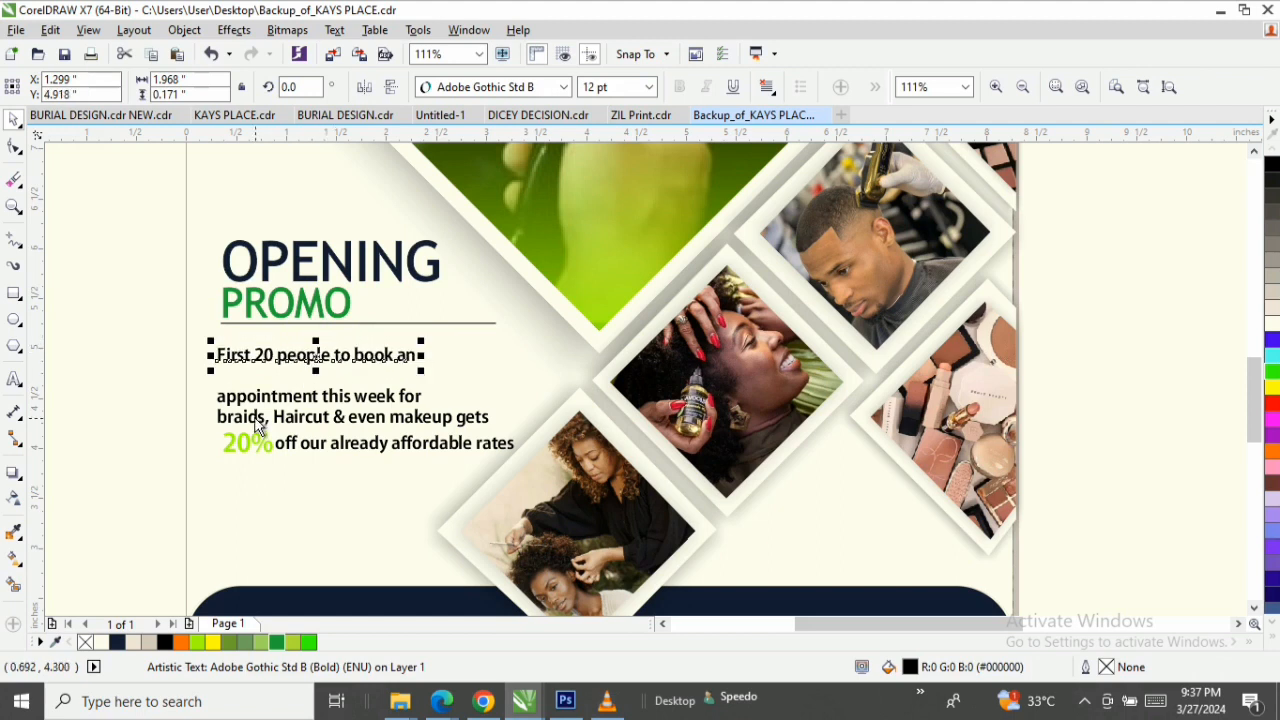
pyautogui.click(255, 400)
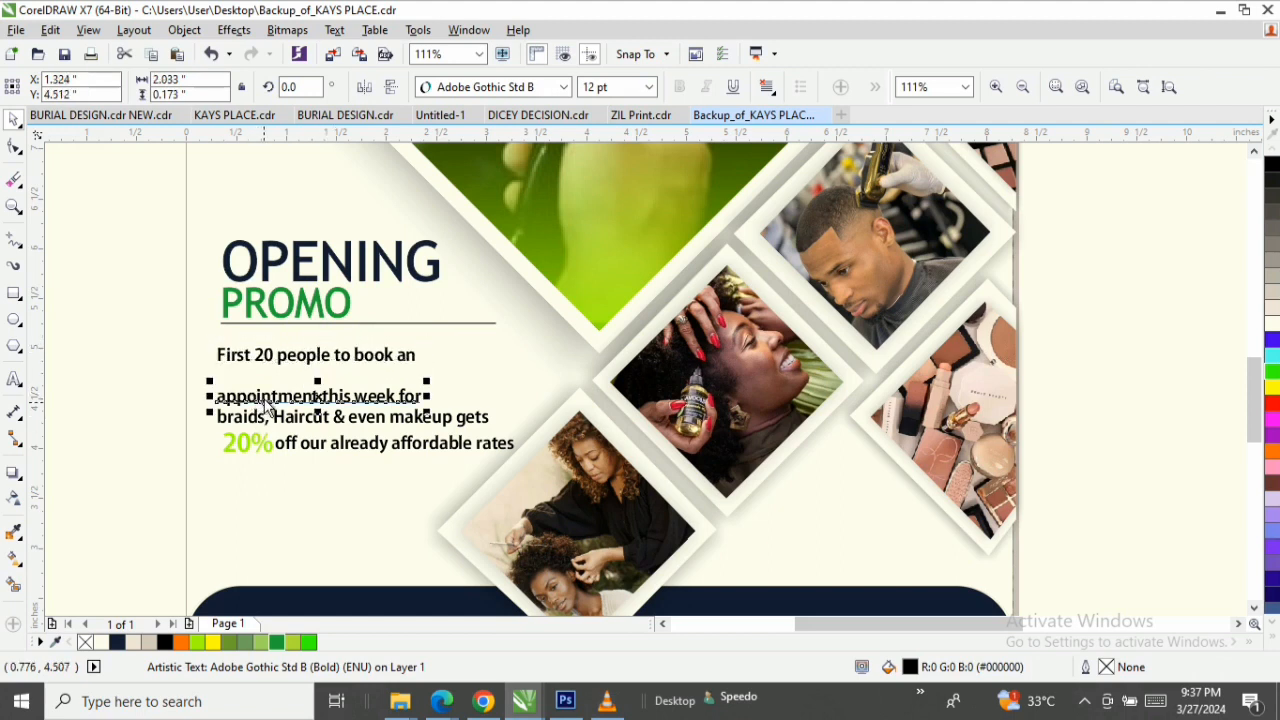
pyautogui.moveTo(265, 403); pyautogui.dragTo(262, 380)
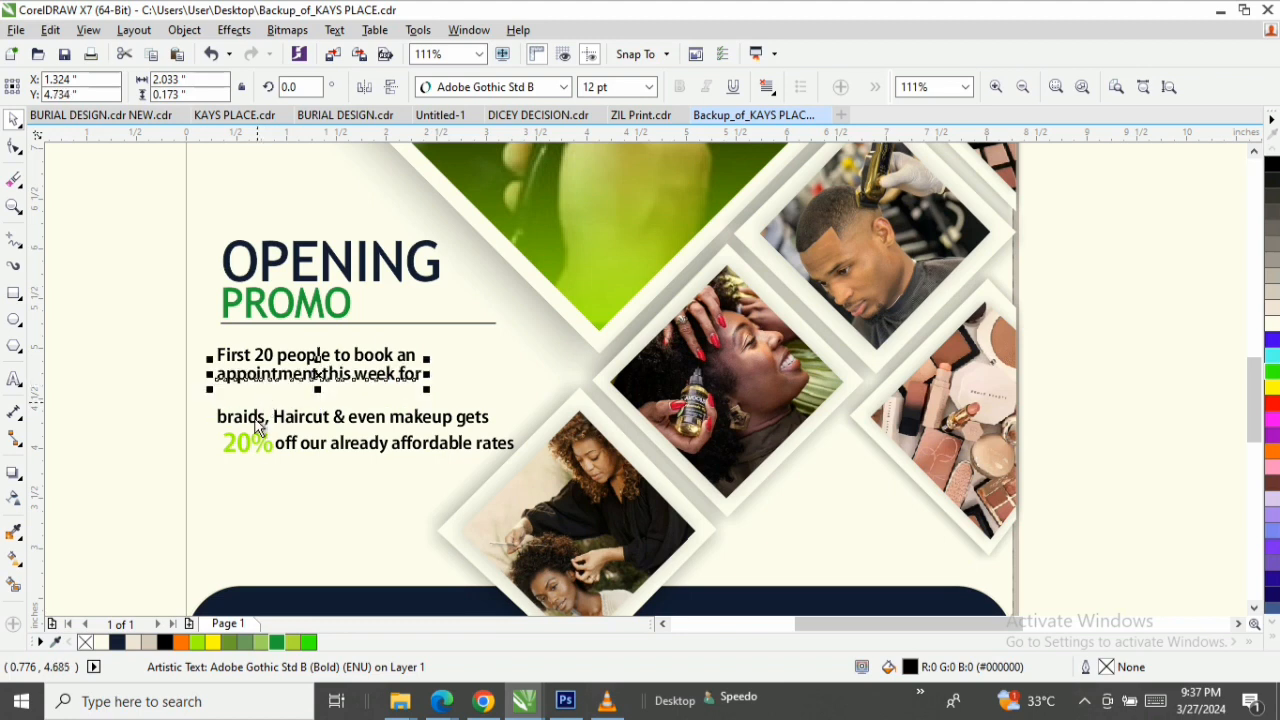
pyautogui.click(368, 420)
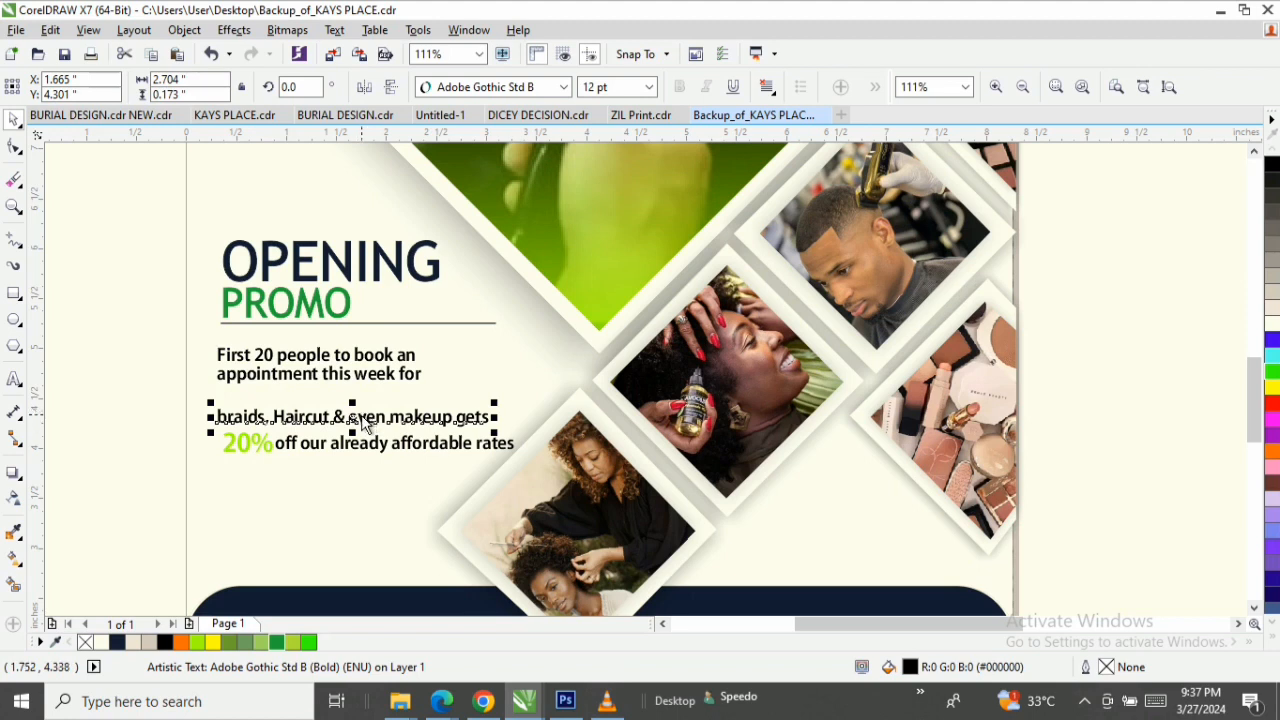
pyautogui.moveTo(365, 424)
pyautogui.mouseDown()
pyautogui.moveTo(366, 384)
pyautogui.moveTo(362, 401)
pyautogui.mouseUp()
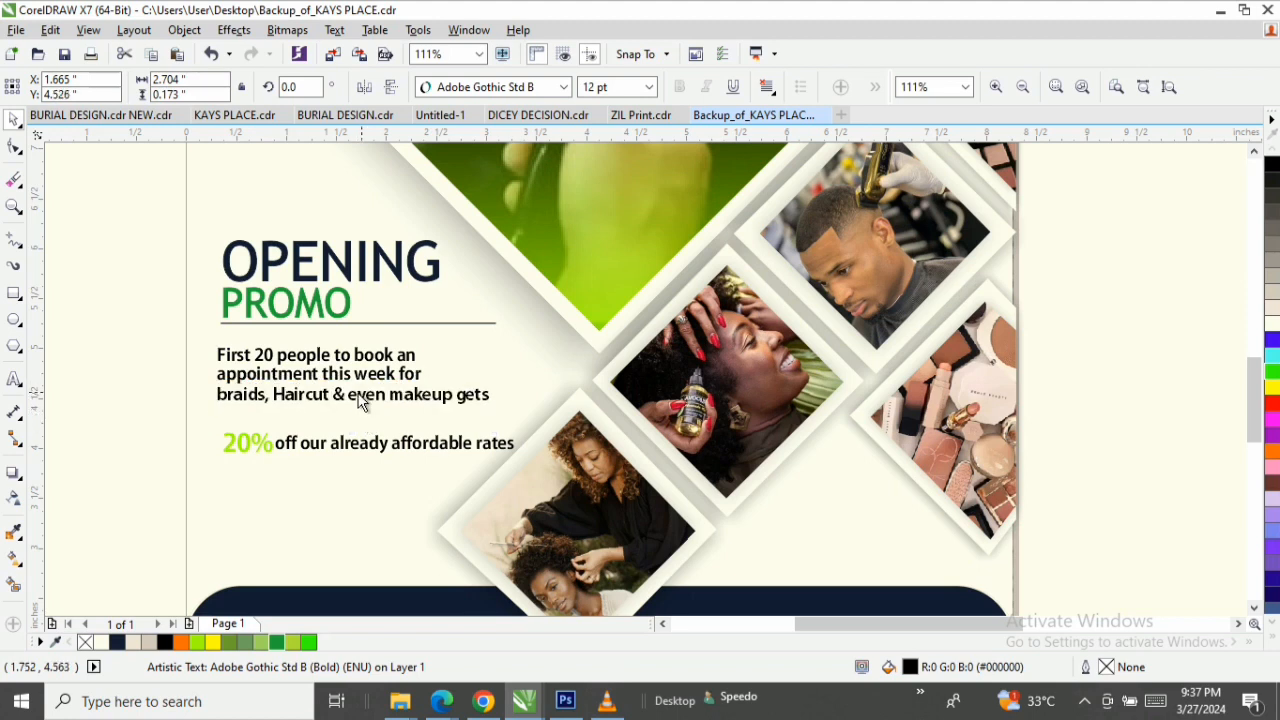
pyautogui.moveTo(122, 352); pyautogui.dragTo(583, 425)
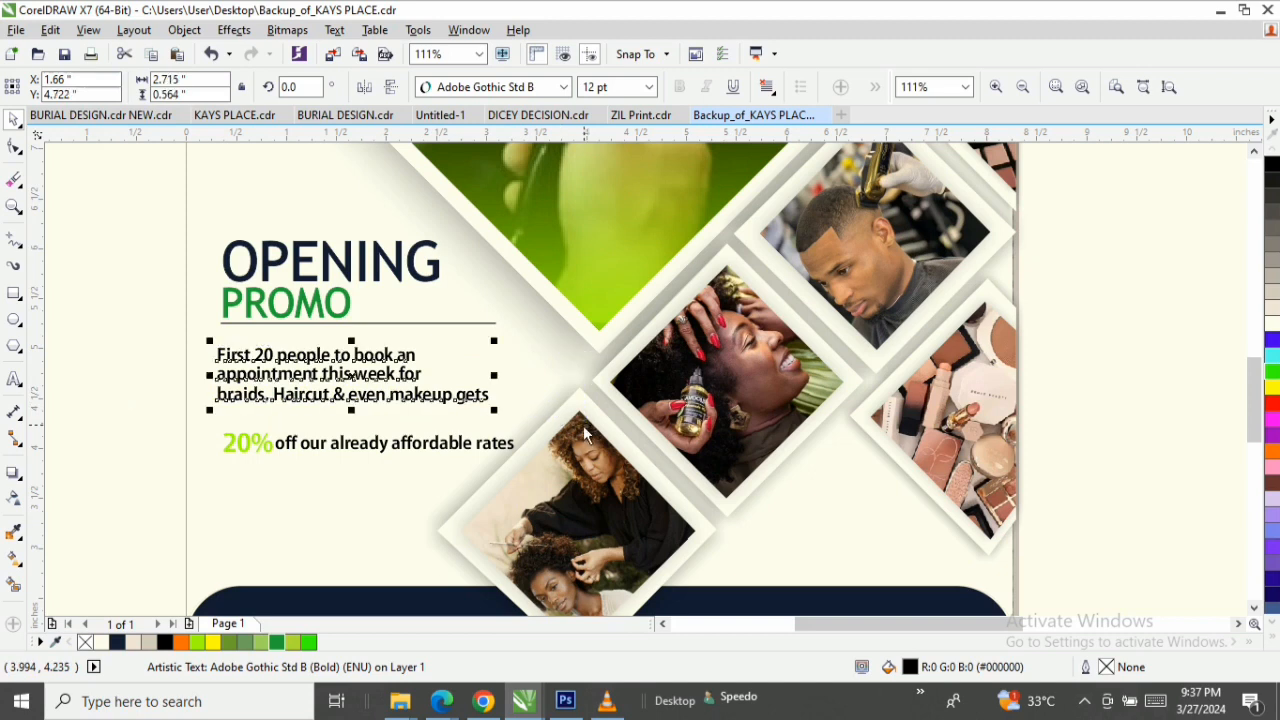
# Draw a circle about 0.256 inches in diameter and place it around the number 20 in the first offer line.
pyautogui.press('z')
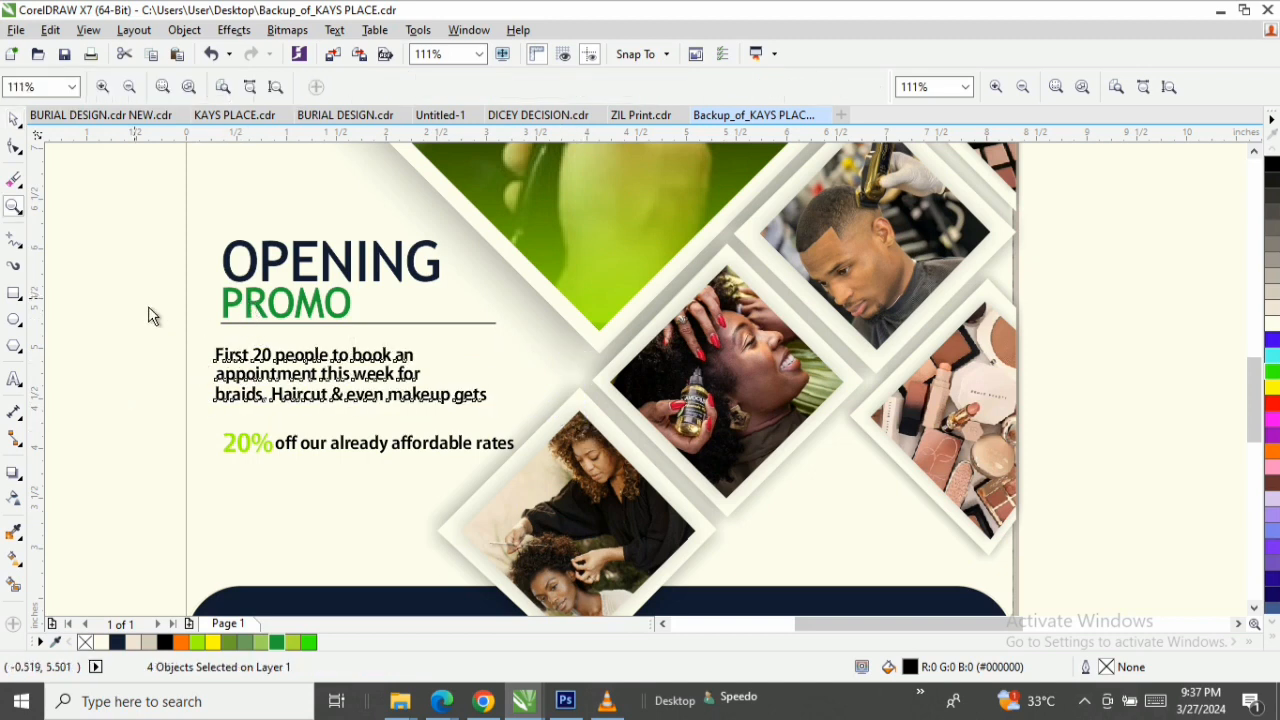
pyautogui.moveTo(134, 298); pyautogui.dragTo(690, 464)
pyautogui.press('space')
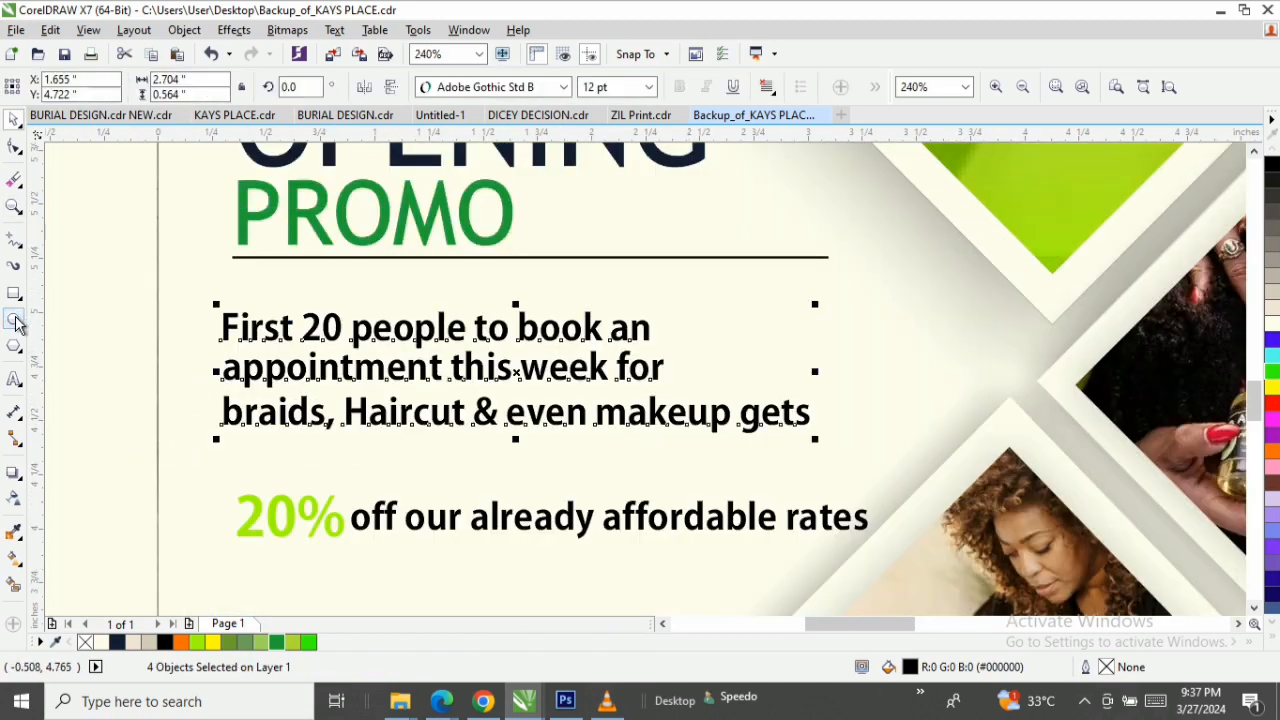
pyautogui.click(15, 320)
pyautogui.moveTo(103, 317)
pyautogui.mouseDown()
pyautogui.moveTo(163, 357)
pyautogui.moveTo(157, 371)
pyautogui.mouseUp()
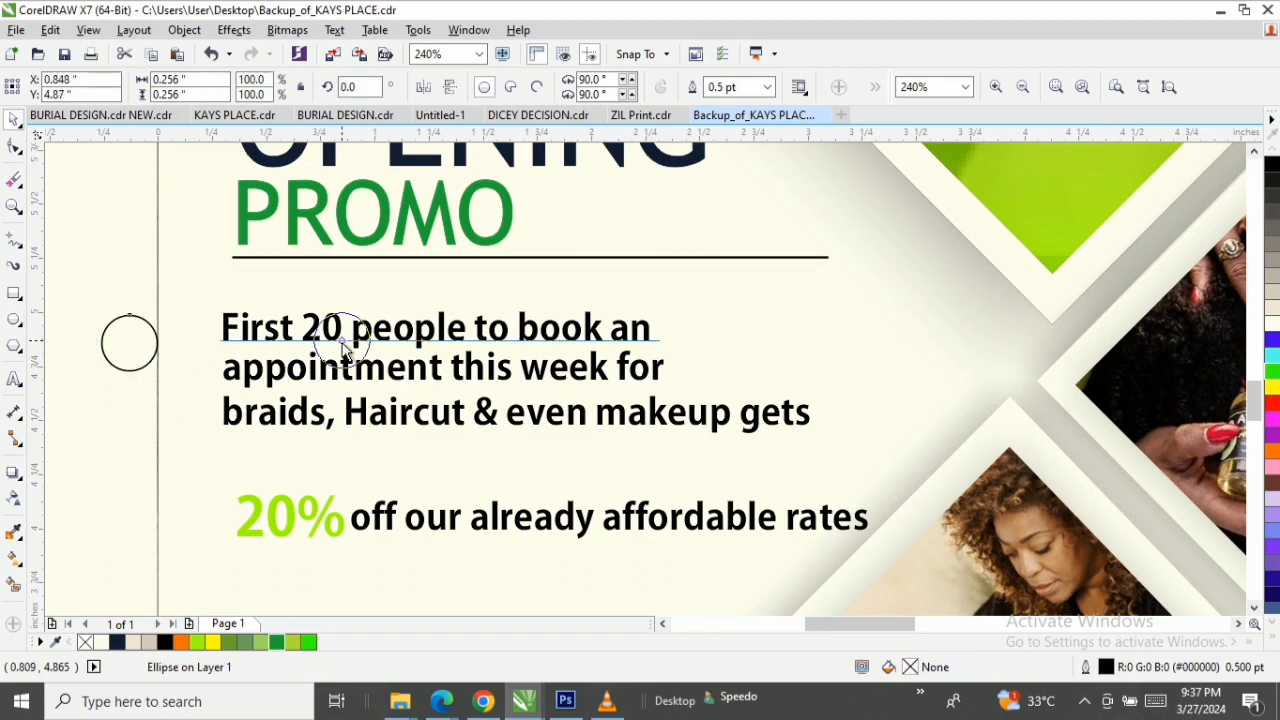
pyautogui.moveTo(345, 352); pyautogui.dragTo(323, 340)
pyautogui.press('z')
pyautogui.moveTo(208, 279); pyautogui.dragTo(510, 381)
pyautogui.press('space')
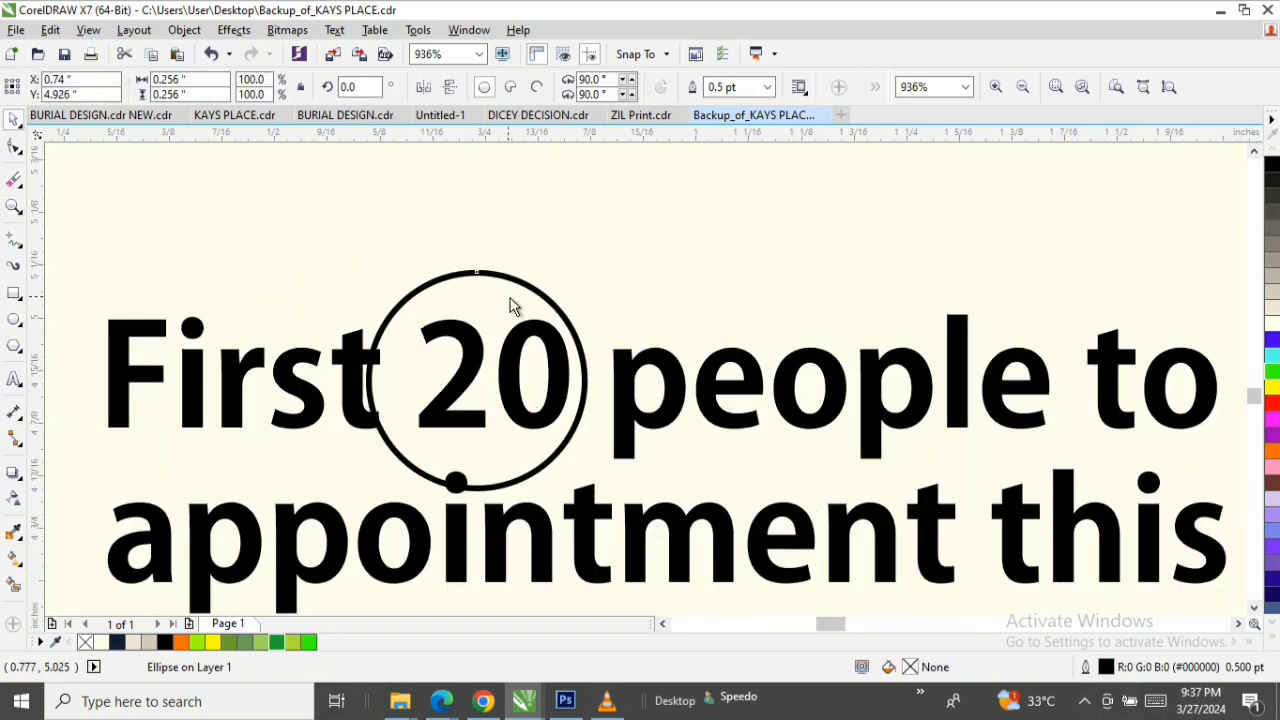
pyautogui.moveTo(510, 305); pyautogui.dragTo(524, 302)
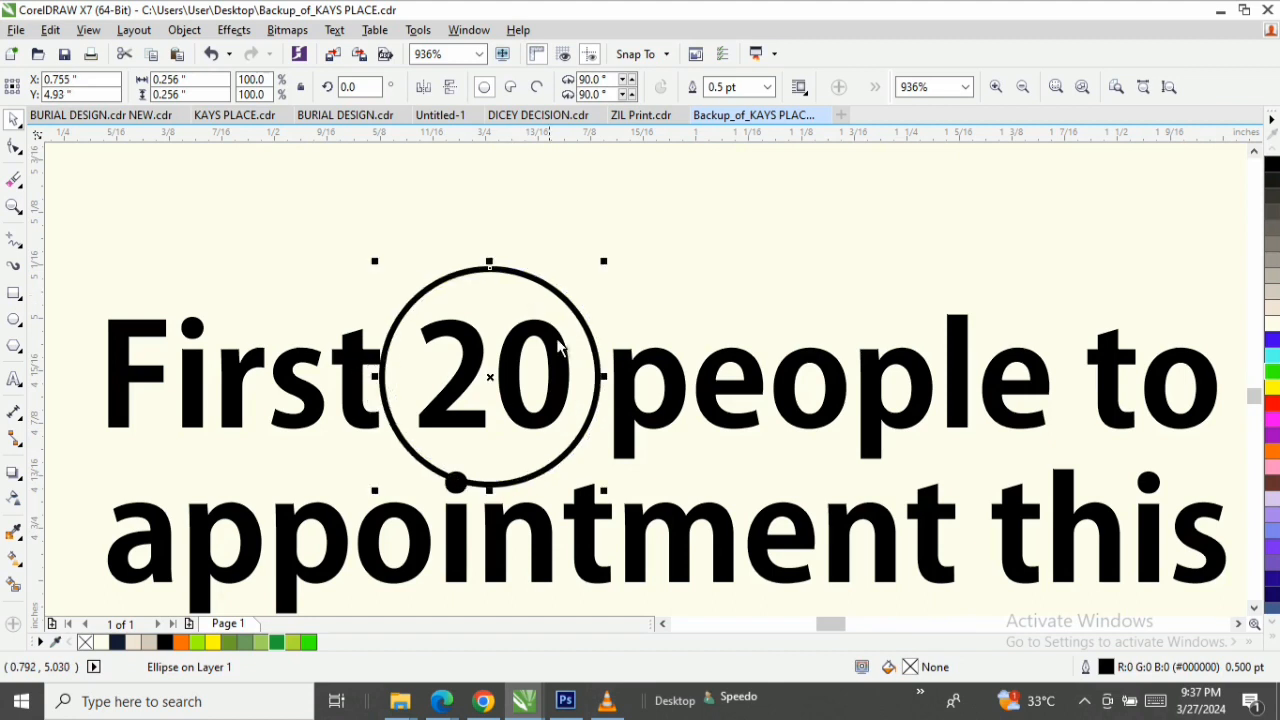
# Add an extra space after 20 in the first offer line and shift the circle slightly right around the number.
pyautogui.doubleClick(615, 398)
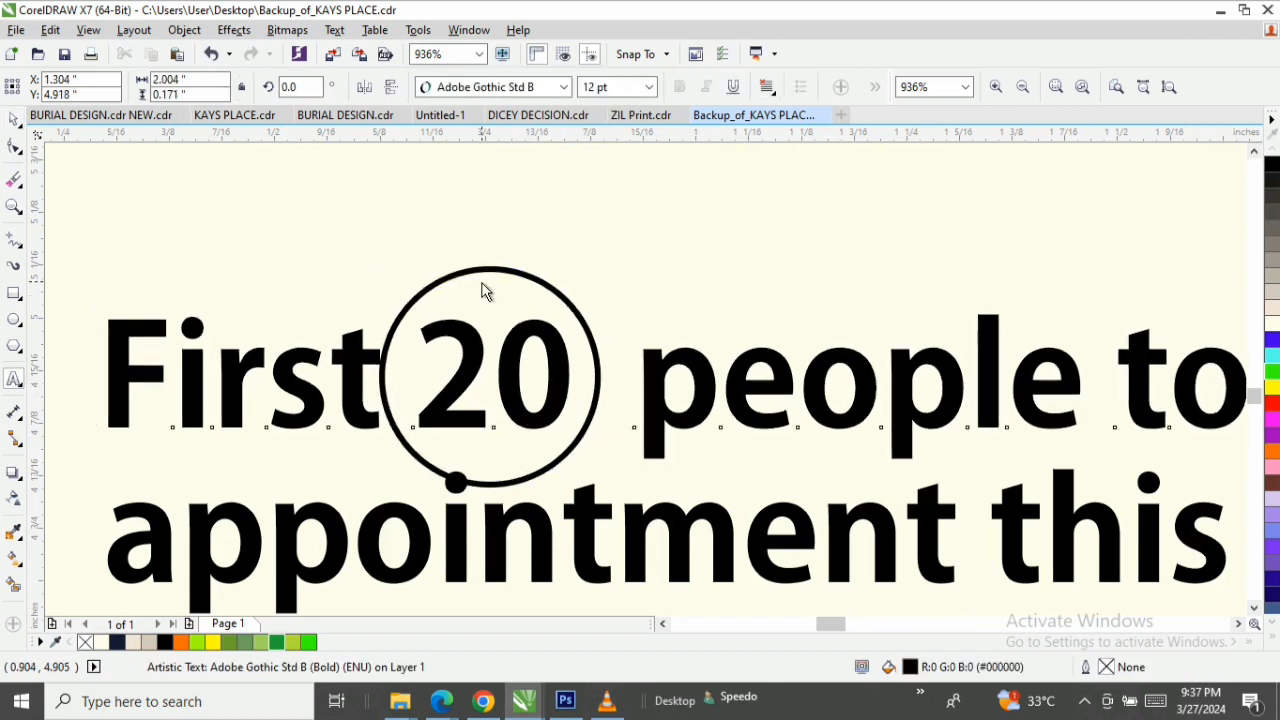
pyautogui.hotkey('ctrl', 'space')
pyautogui.moveTo(499, 271); pyautogui.dragTo(512, 276)
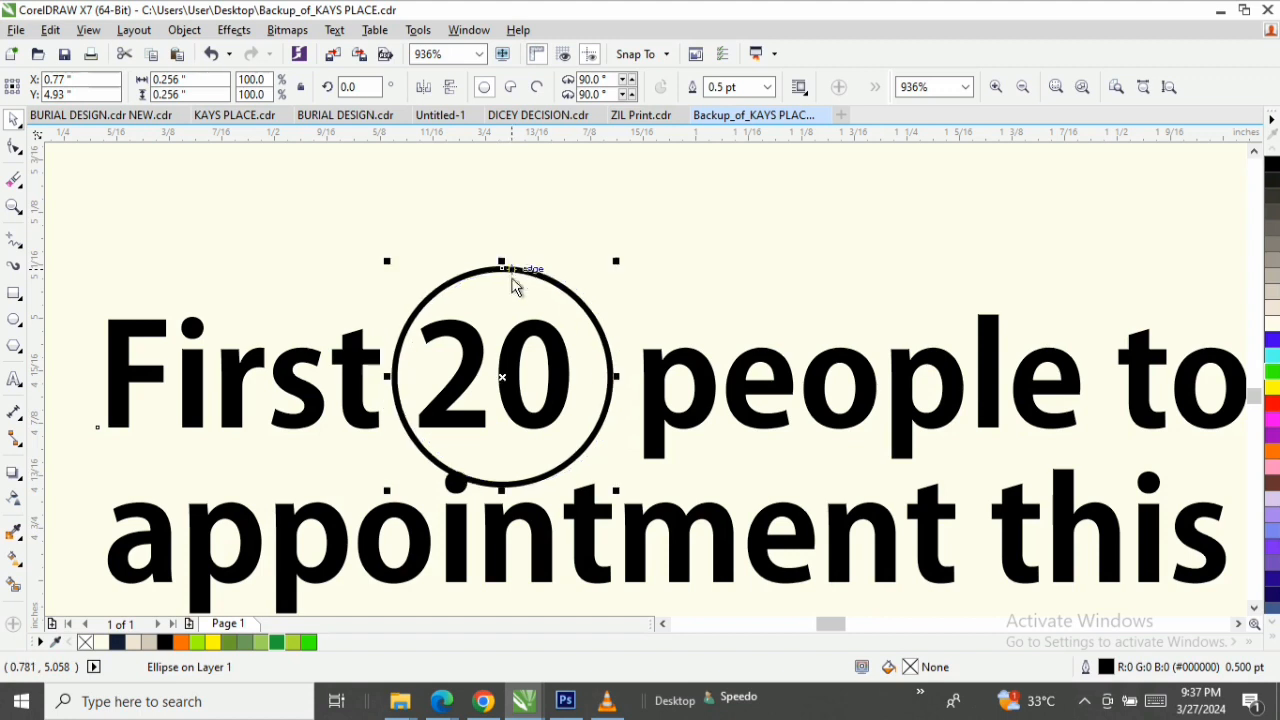
# Fill the circle around 20 with the green sampled from PROMO (#009A3D) and remove its outline.
pyautogui.press('F3')
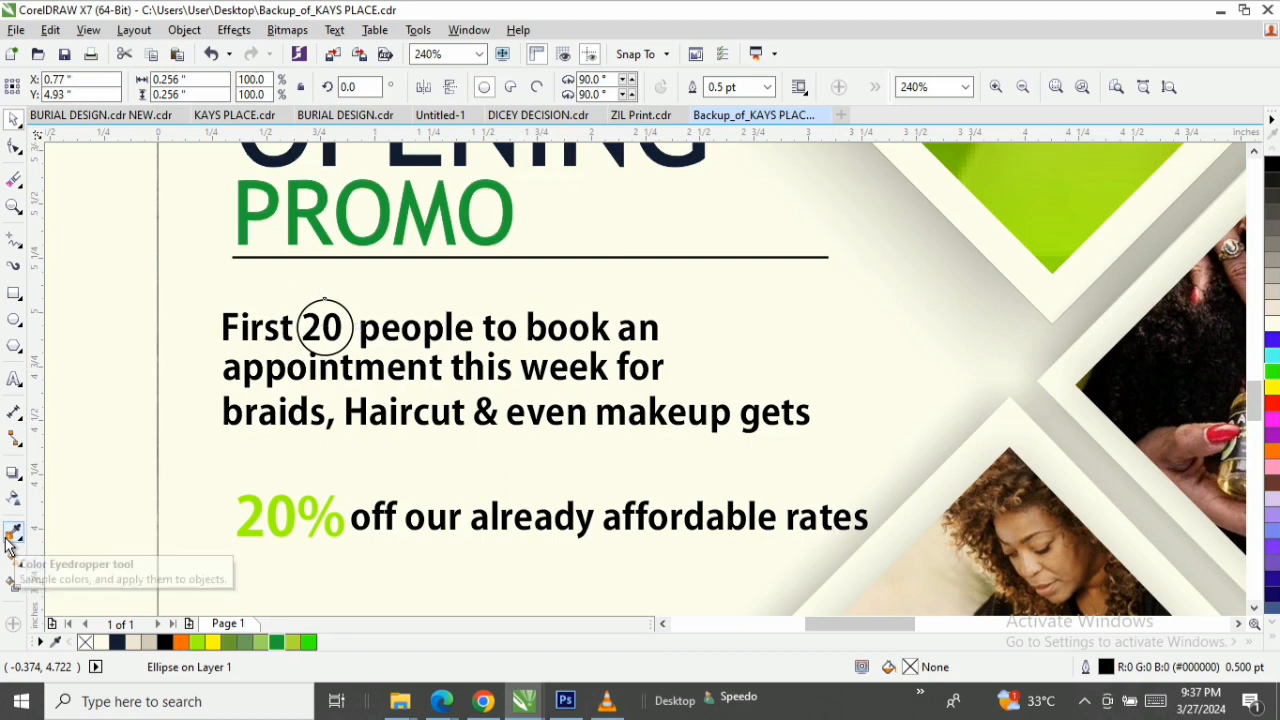
pyautogui.click(10, 540)
pyautogui.click(322, 252)
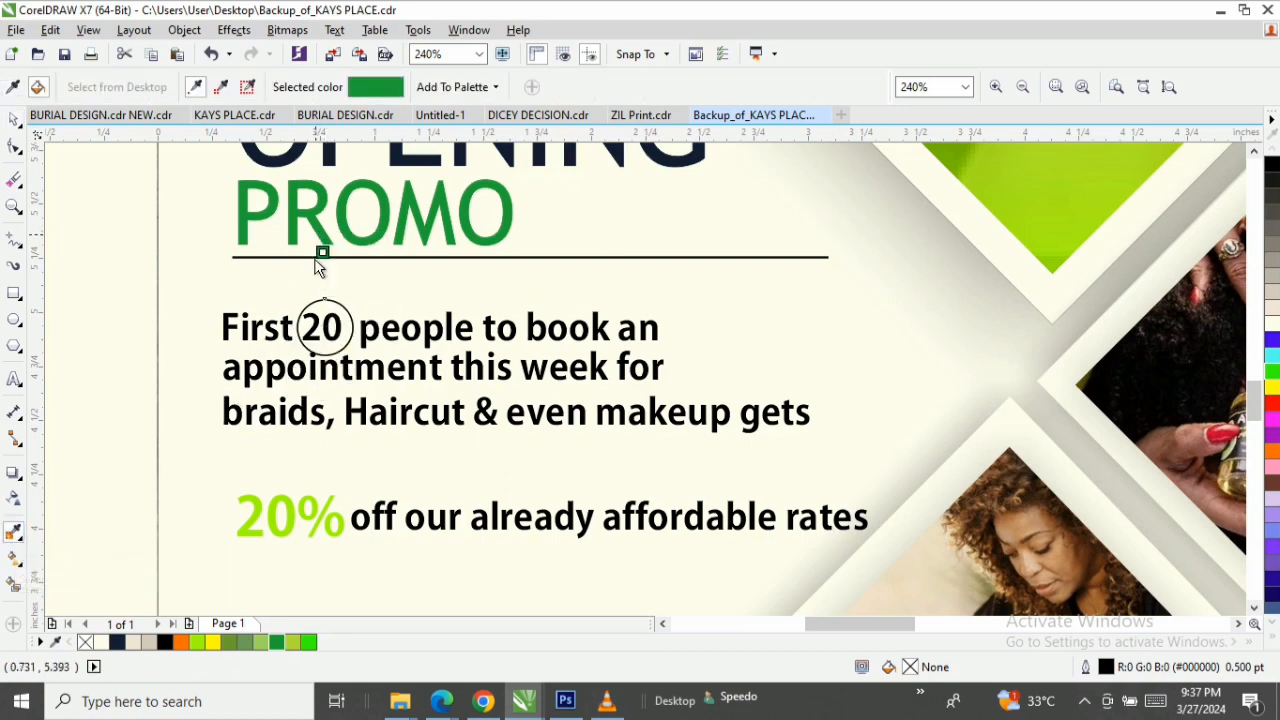
pyautogui.click(328, 320)
pyautogui.press('space')
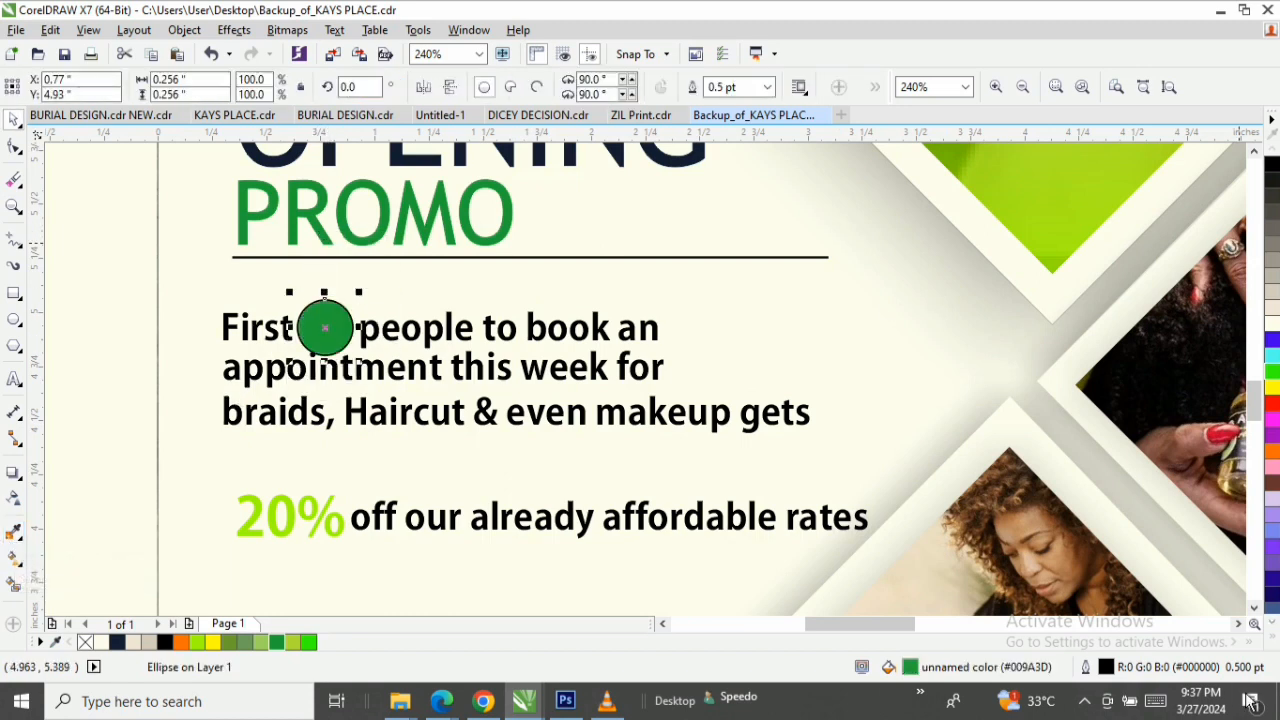
pyautogui.click(1272, 626)
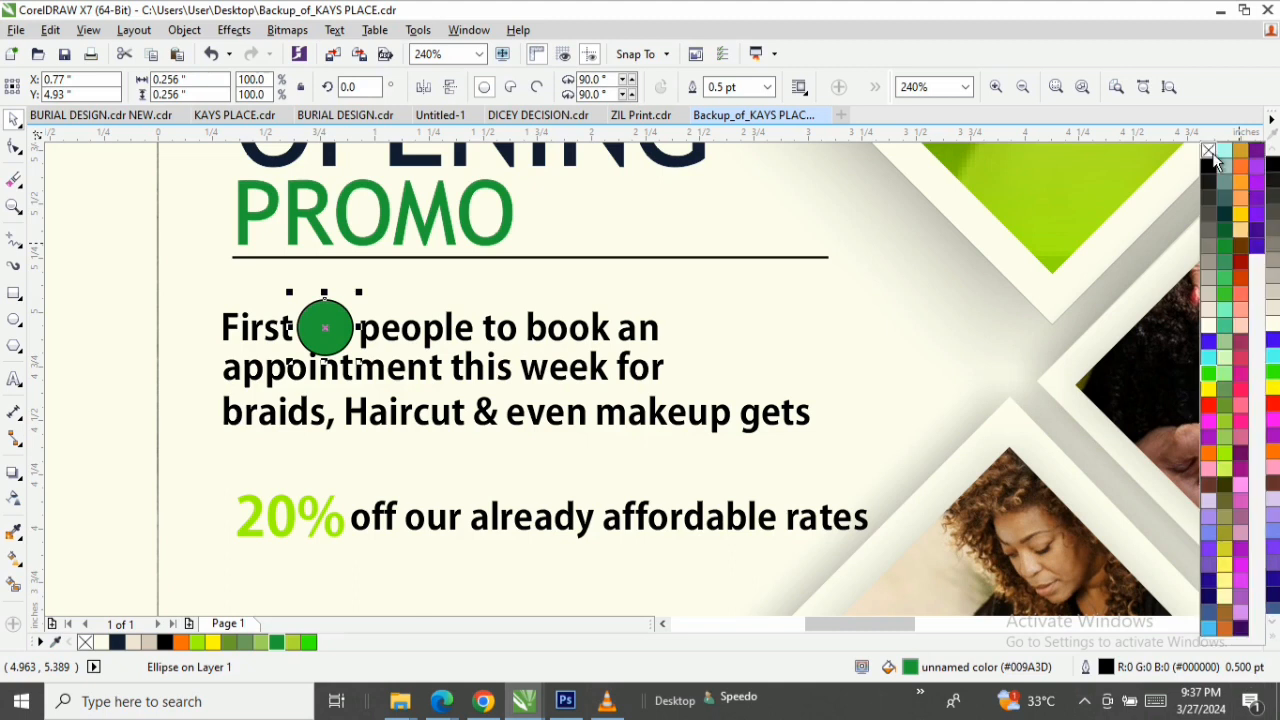
# Bring the first offer line in front of the green circle and recolour only its number 20 to pale cream.
pyautogui.press('z')
pyautogui.click(128, 280)
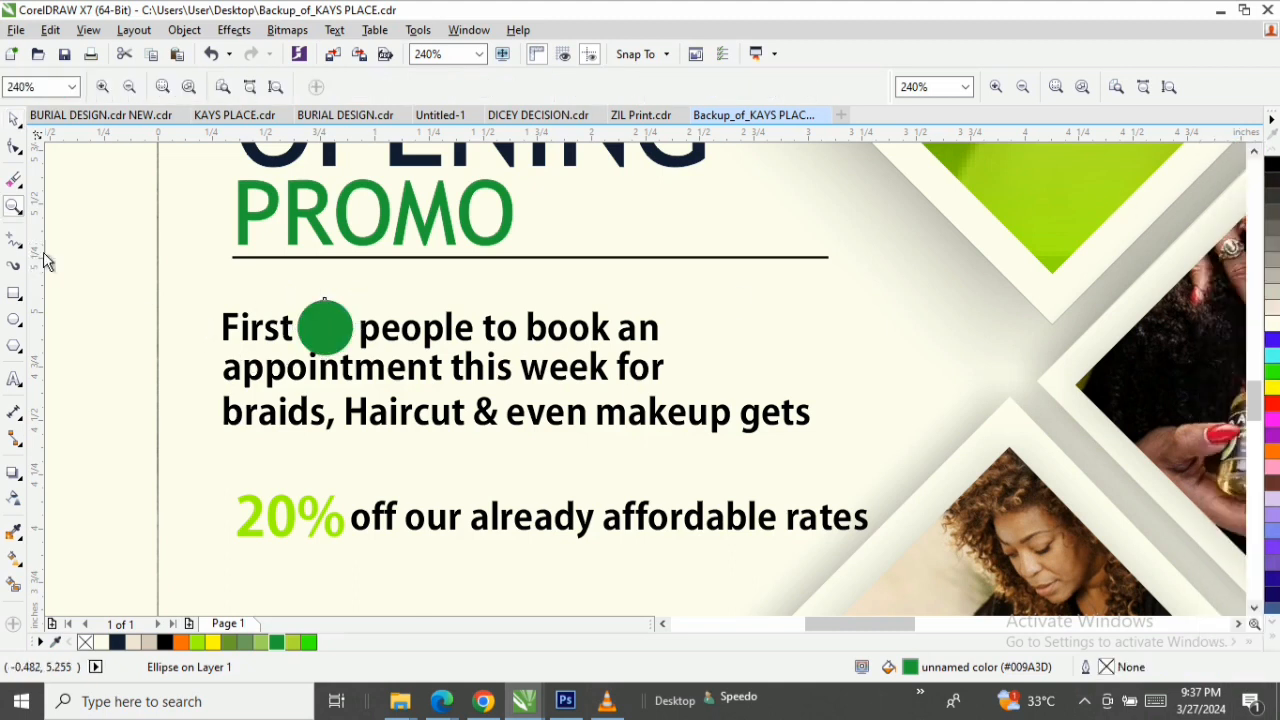
pyautogui.moveTo(114, 266); pyautogui.dragTo(795, 408)
pyautogui.press('space')
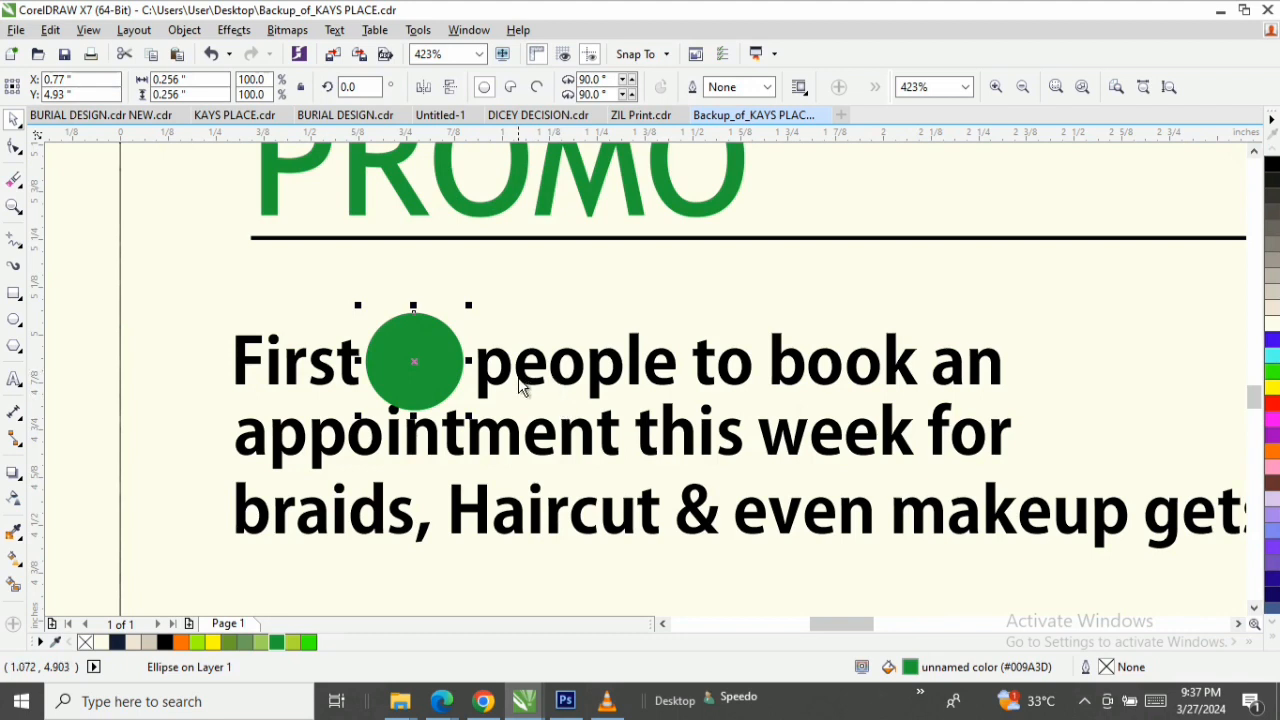
pyautogui.click(518, 377)
pyautogui.hotkey('shift', 'pageup')
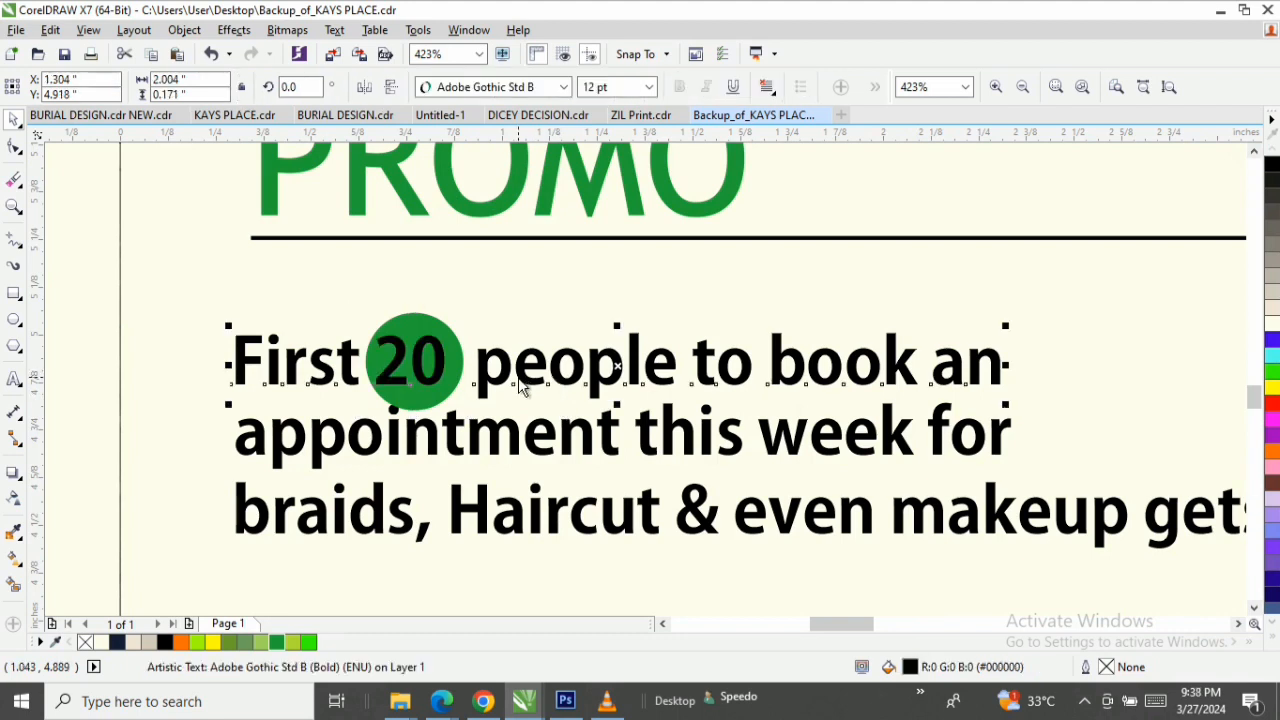
pyautogui.doubleClick(444, 364)
pyautogui.moveTo(444, 364); pyautogui.dragTo(368, 374)
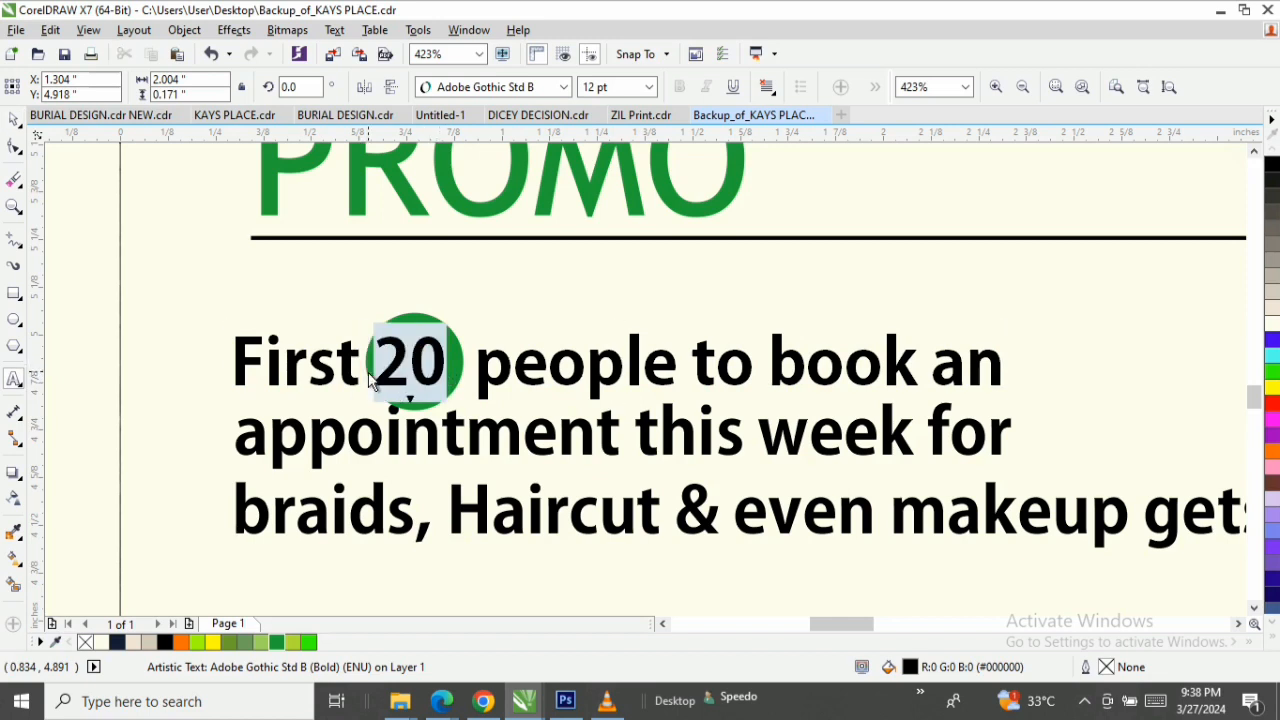
pyautogui.click(1273, 324)
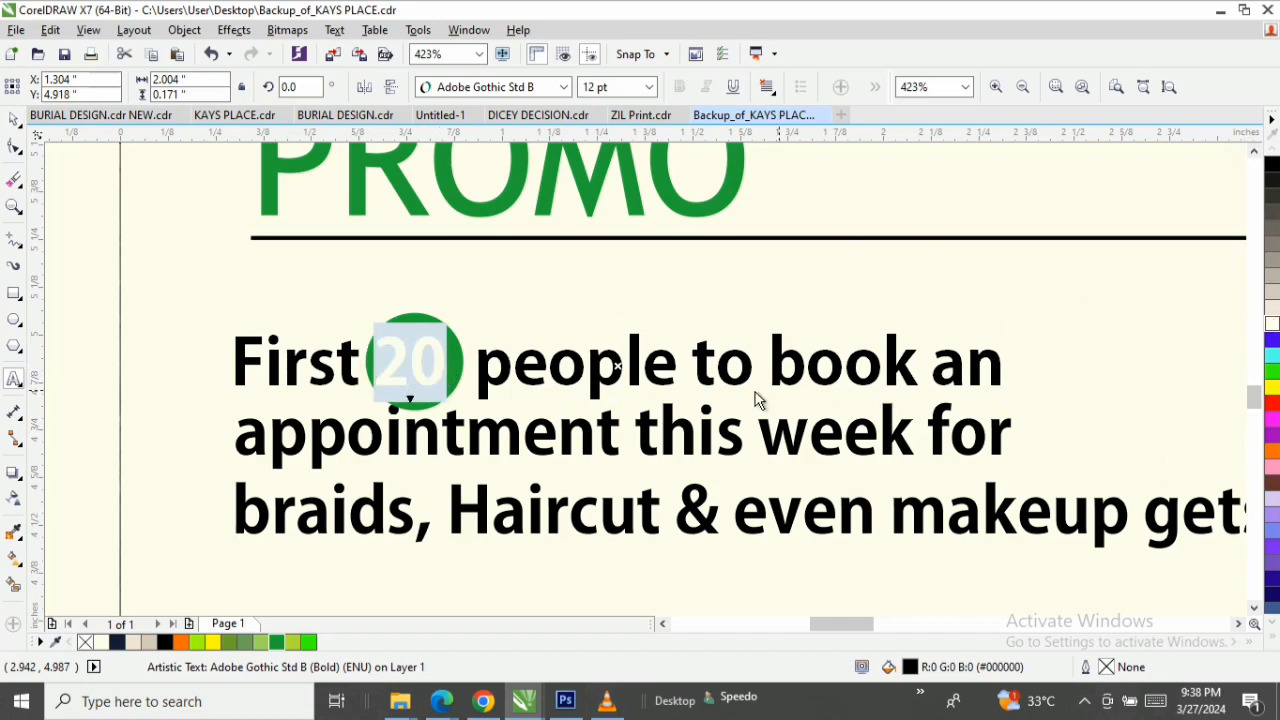
pyautogui.hotkey('ctrl', 'space')
# Nudge the green circle to centre it behind 20 and even out the vertical spacing of the second and third offer lines.
pyautogui.click(460, 365)
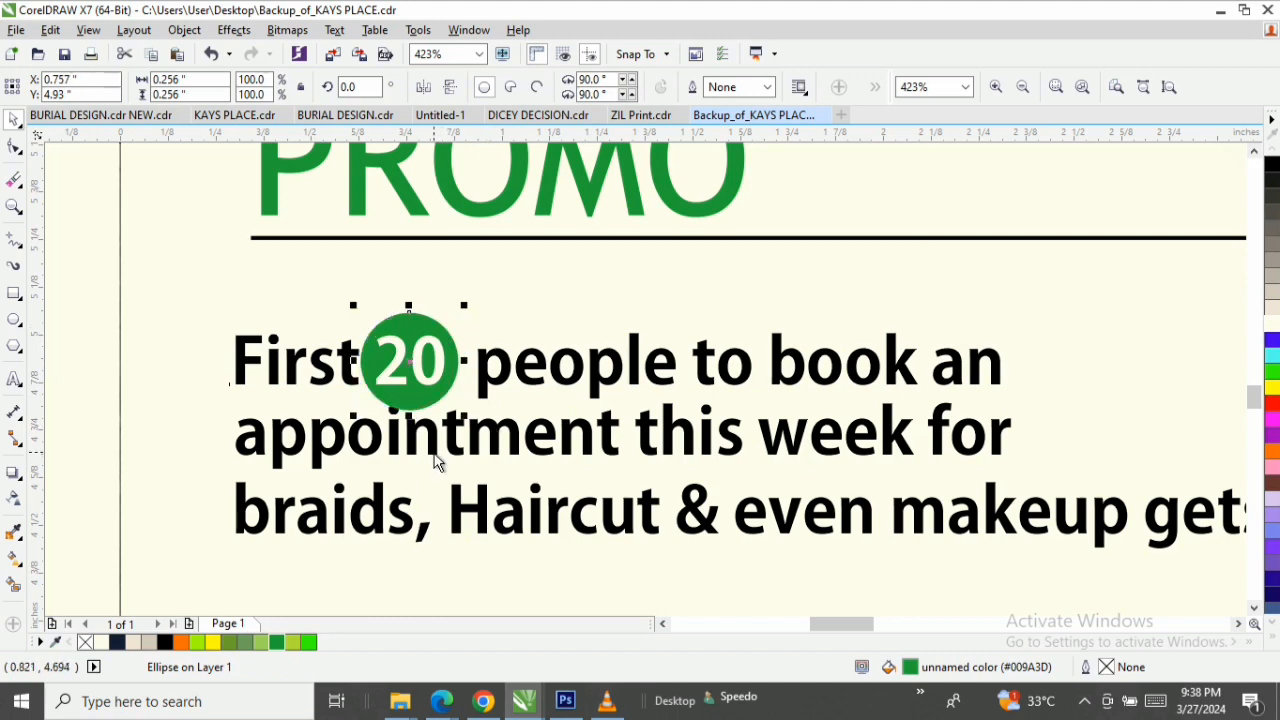
pyautogui.moveTo(428, 426); pyautogui.dragTo(434, 441)
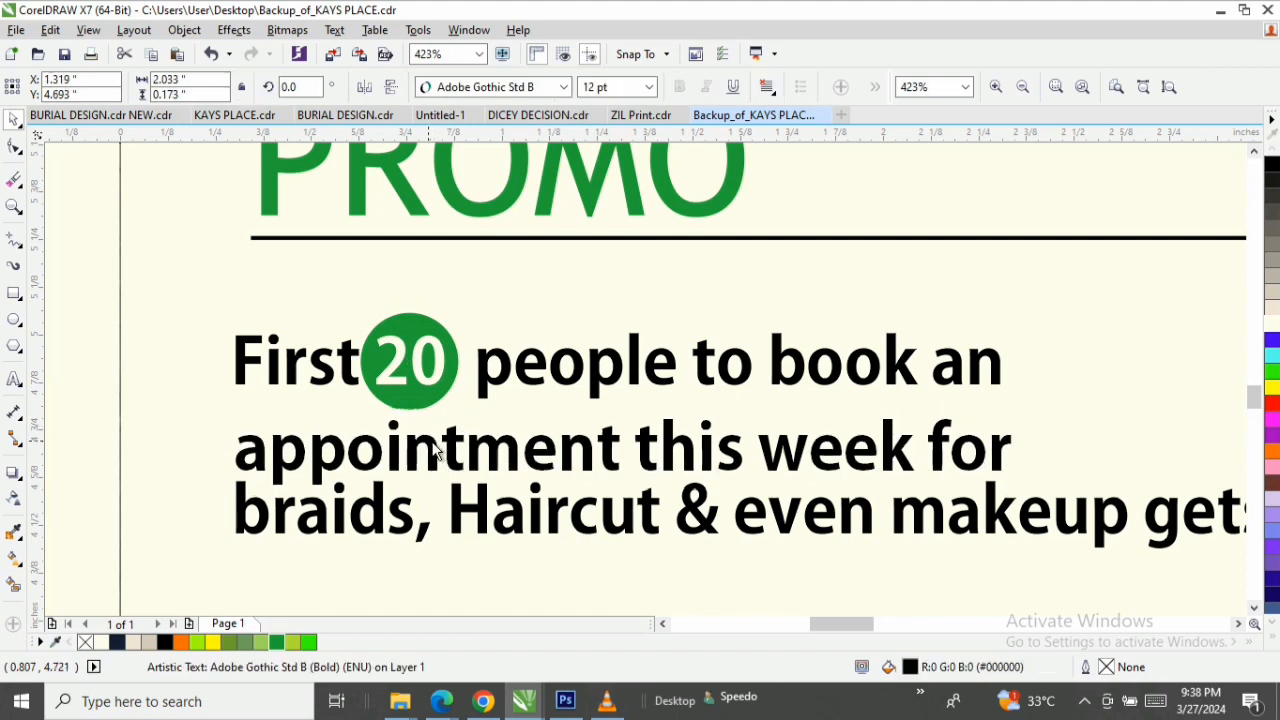
pyautogui.moveTo(428, 408)
pyautogui.mouseDown()
pyautogui.moveTo(423, 418)
pyautogui.moveTo(421, 405)
pyautogui.mouseUp()
pyautogui.click(435, 462)
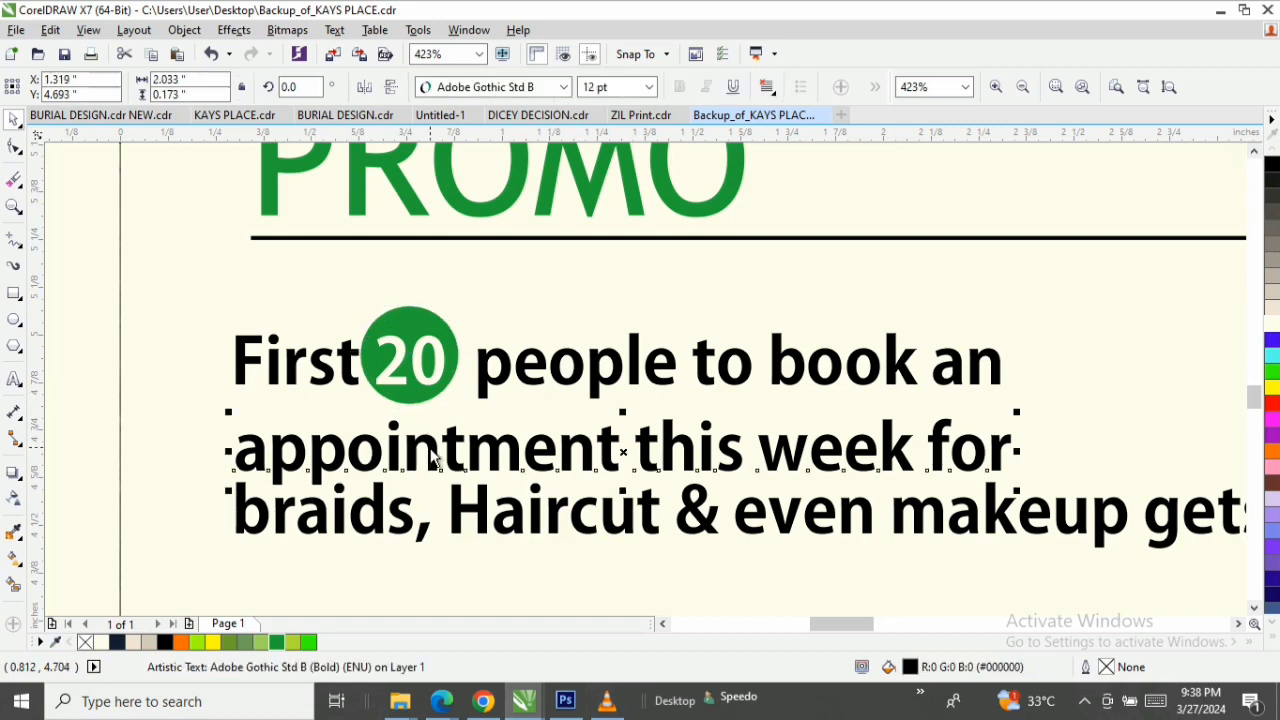
pyautogui.moveTo(435, 462); pyautogui.dragTo(434, 443)
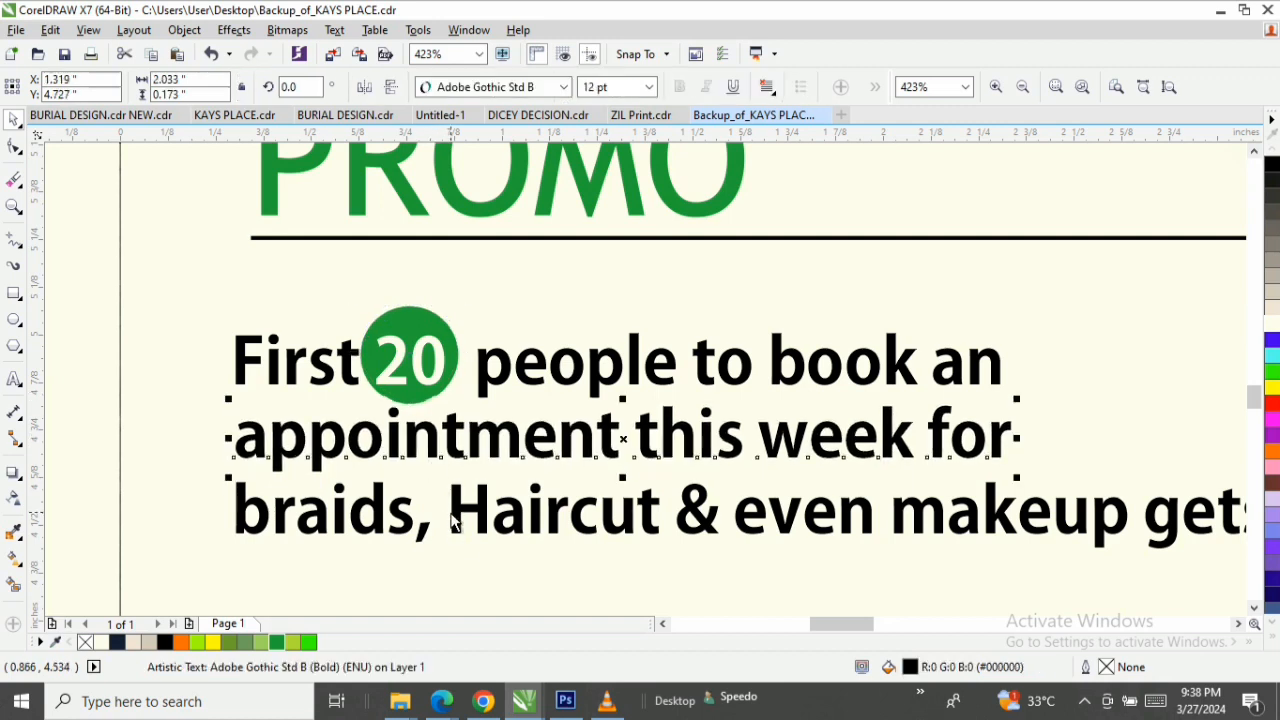
pyautogui.moveTo(455, 514); pyautogui.dragTo(457, 508)
# Move the 20% text directly under the "braids, Haircut" line, enlarge it to about 0.94 by 0.37 inches and fill it black.
pyautogui.press('z')
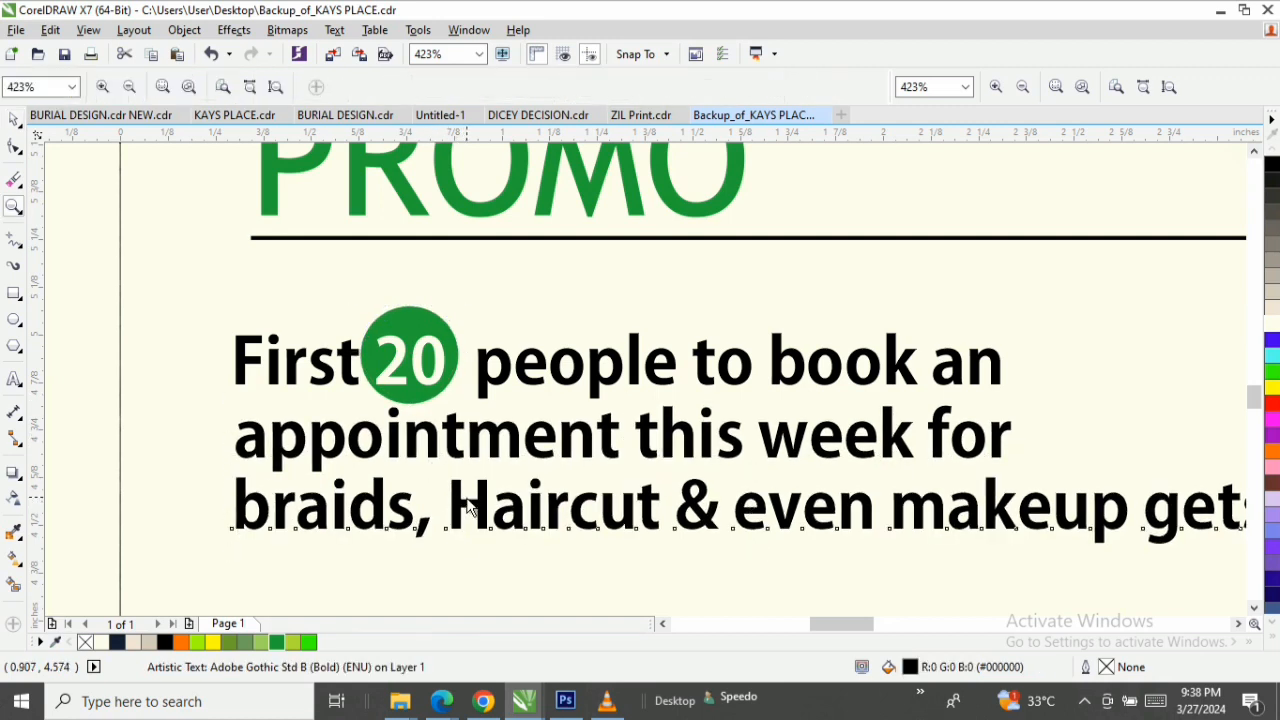
pyautogui.rightClick(468, 501)
pyautogui.press('space')
pyautogui.click(339, 517)
pyautogui.click(339, 532)
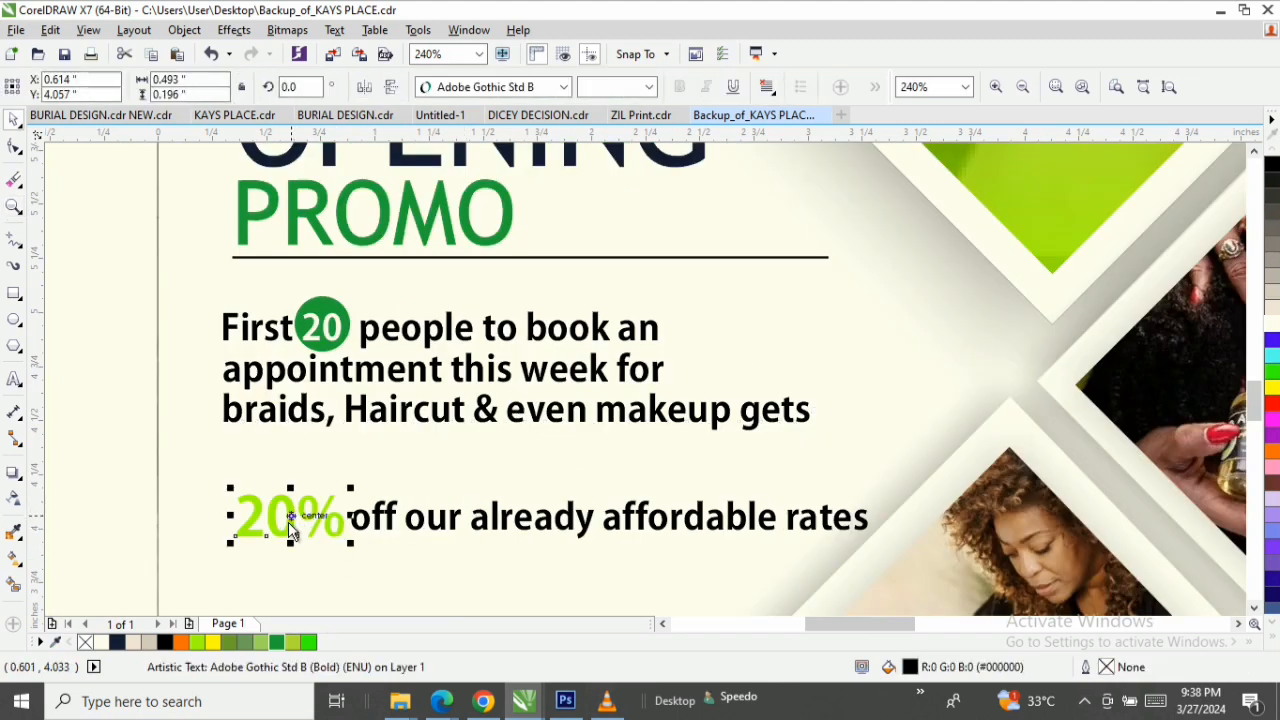
pyautogui.moveTo(288, 522); pyautogui.dragTo(278, 469)
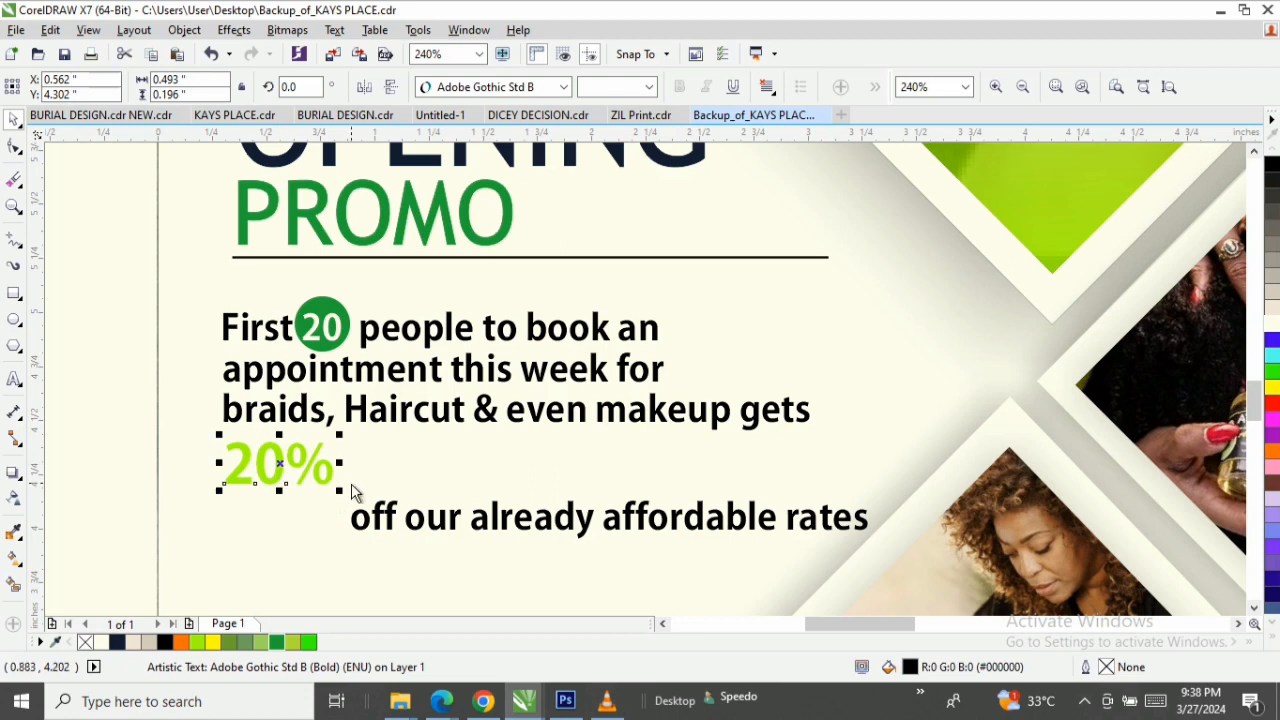
pyautogui.moveTo(343, 500); pyautogui.dragTo(434, 526)
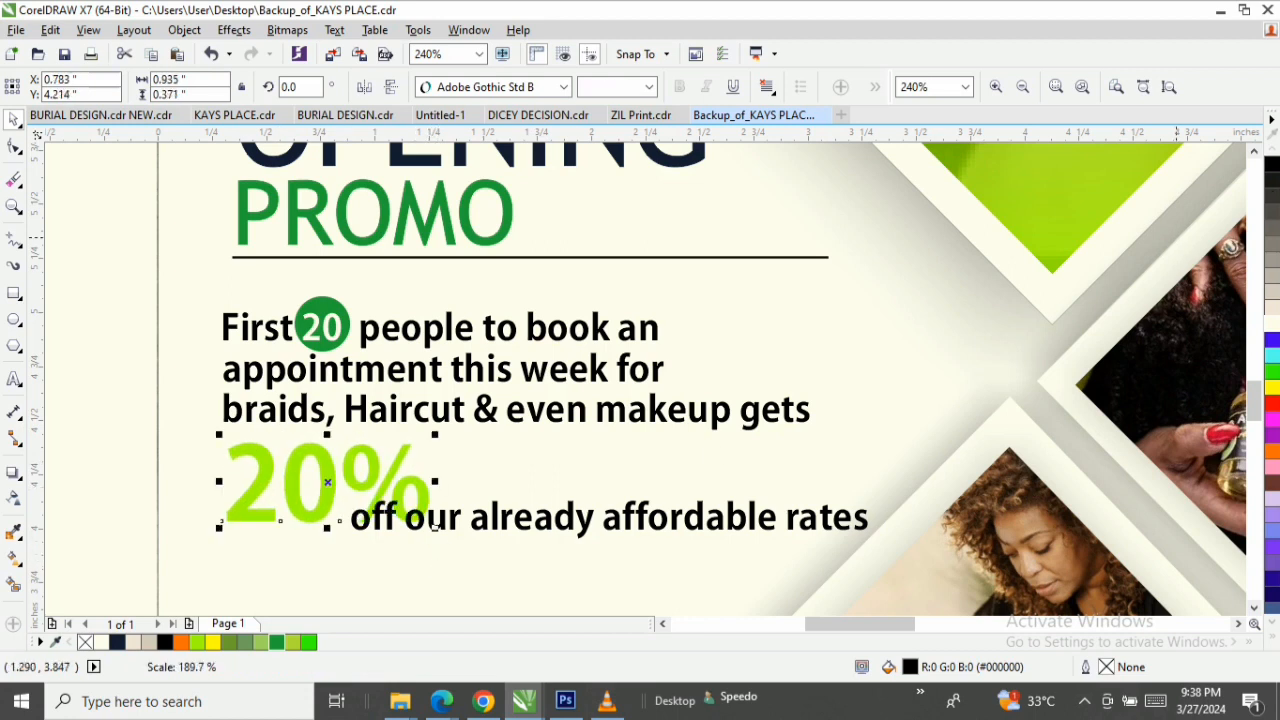
pyautogui.click(1272, 165)
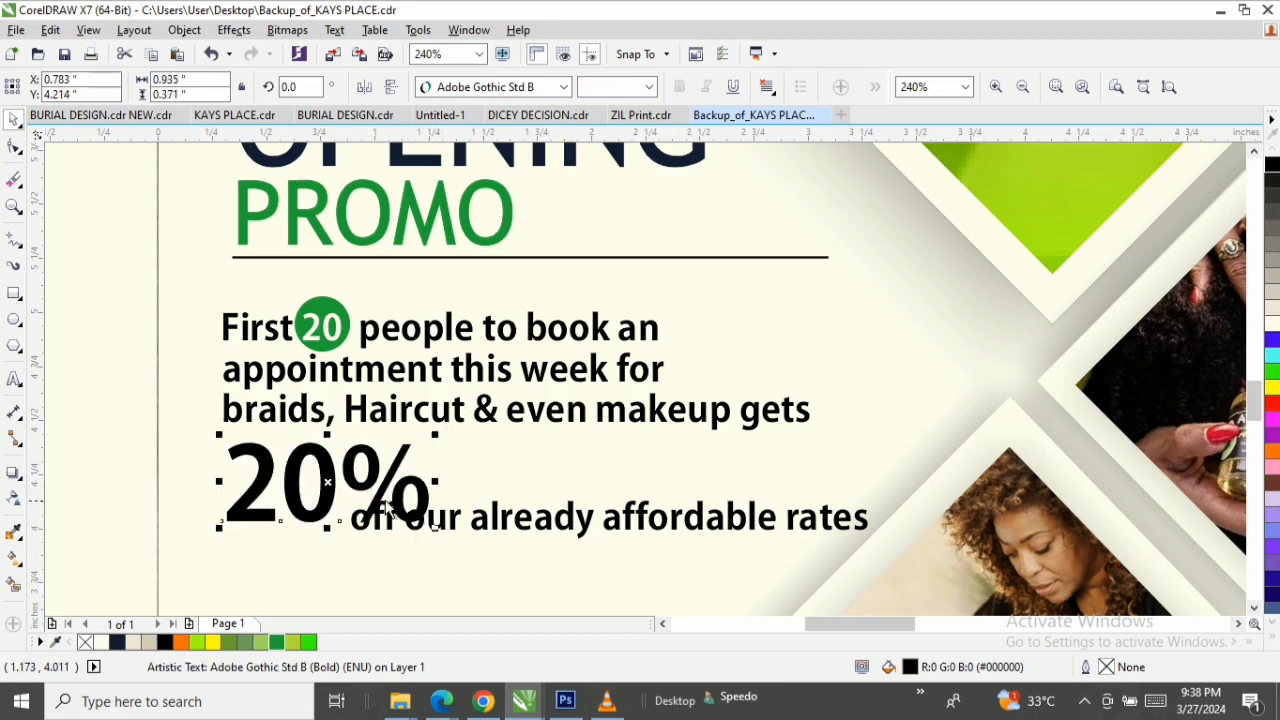
pyautogui.moveTo(330, 480); pyautogui.dragTo(325, 477)
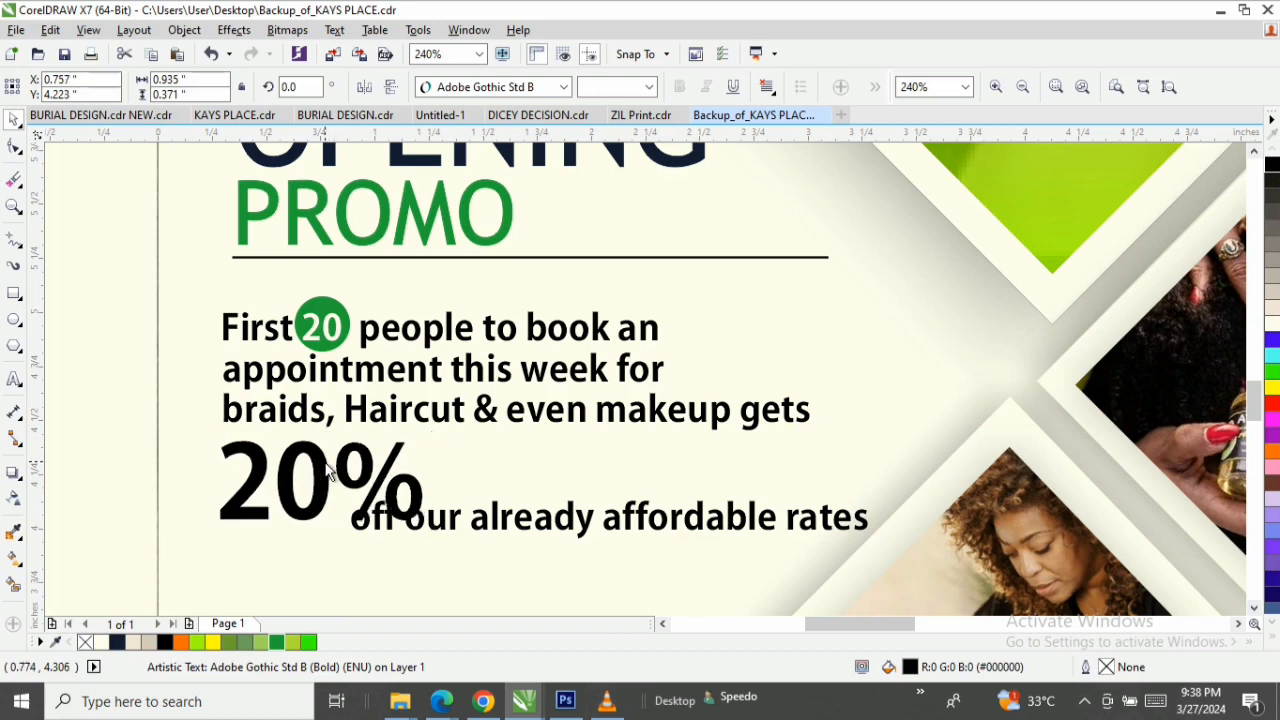
# Move the "off our already affordable rates" text up beside the enlarged 20%, clear of its right edge.
pyautogui.click(566, 528)
pyautogui.press('Delete')
pyautogui.hotkey('ctrl', 'z')
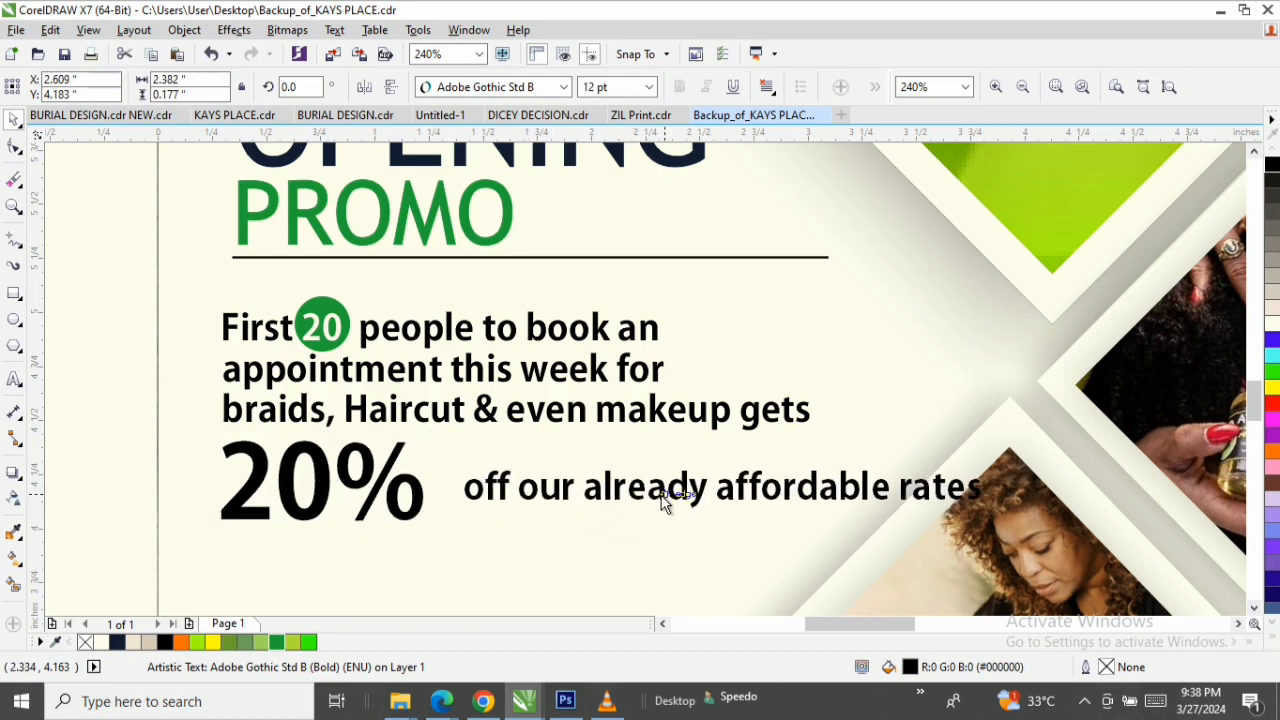
# Break the "off our already affordable rates" text into two lines before "affordable" and fill it red.
pyautogui.doubleClick(720, 495)
pyautogui.press('Return')
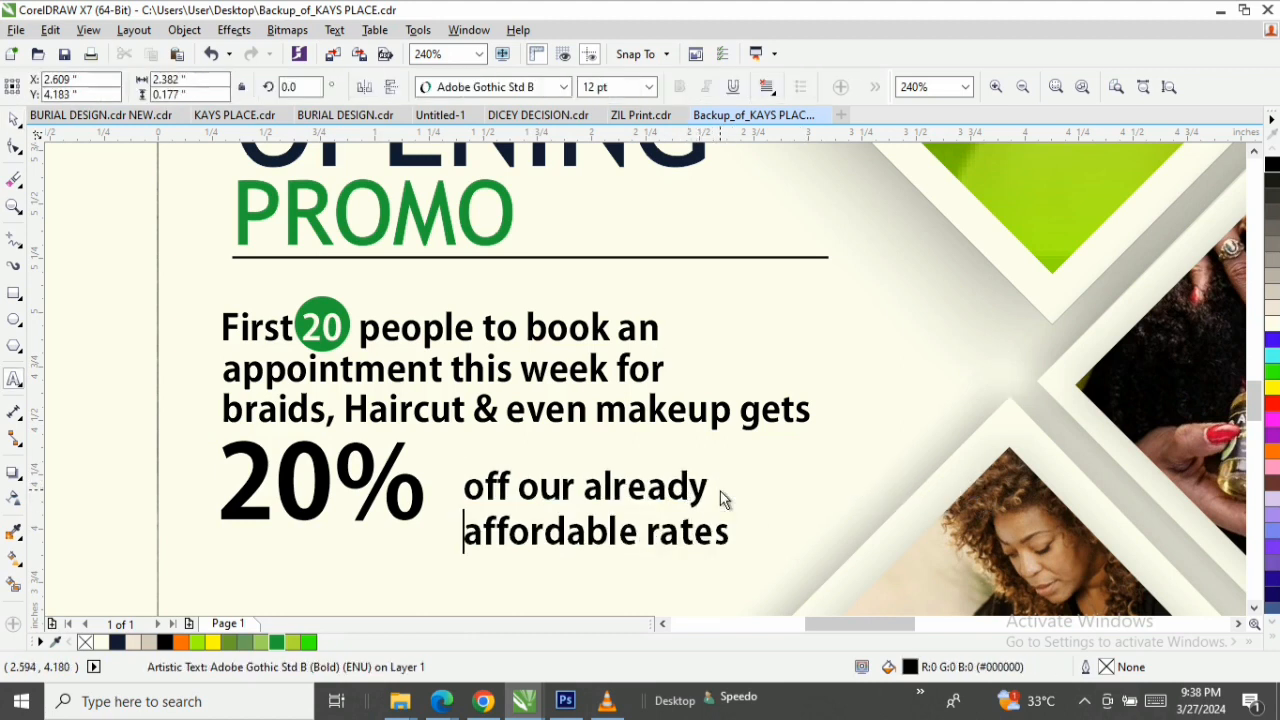
pyautogui.hotkey('ctrl', 'space')
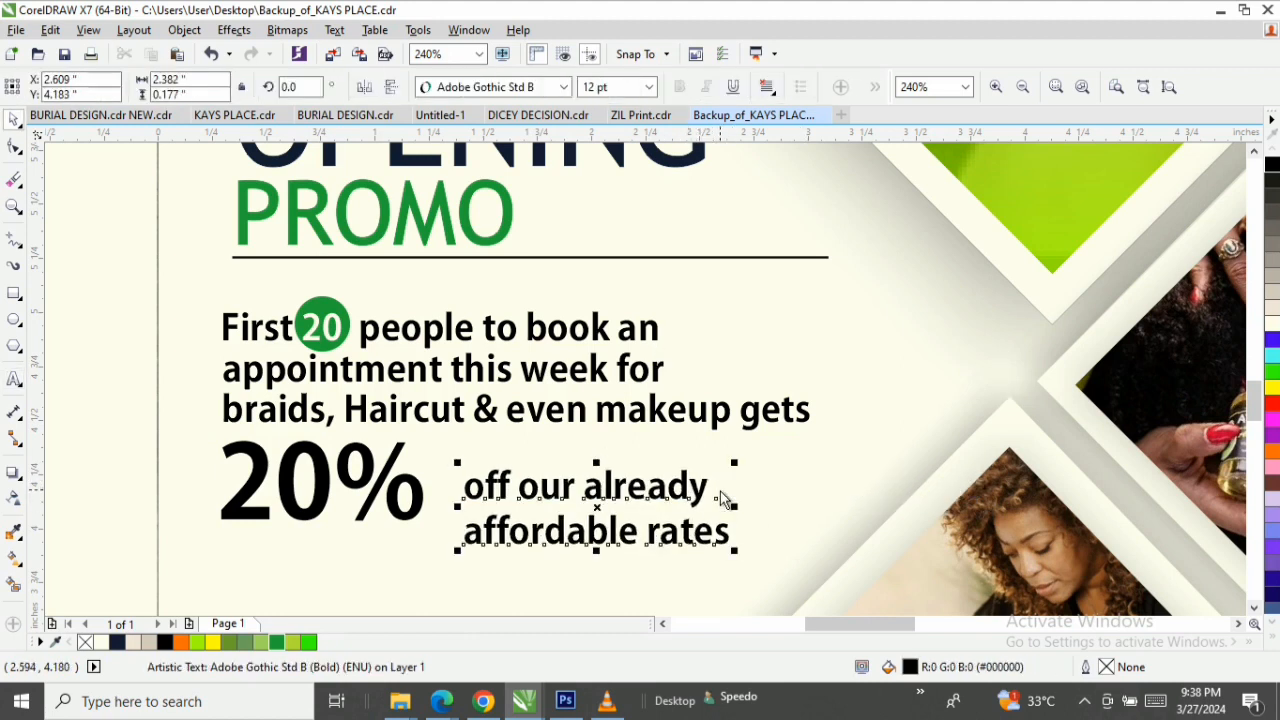
pyautogui.click(1272, 403)
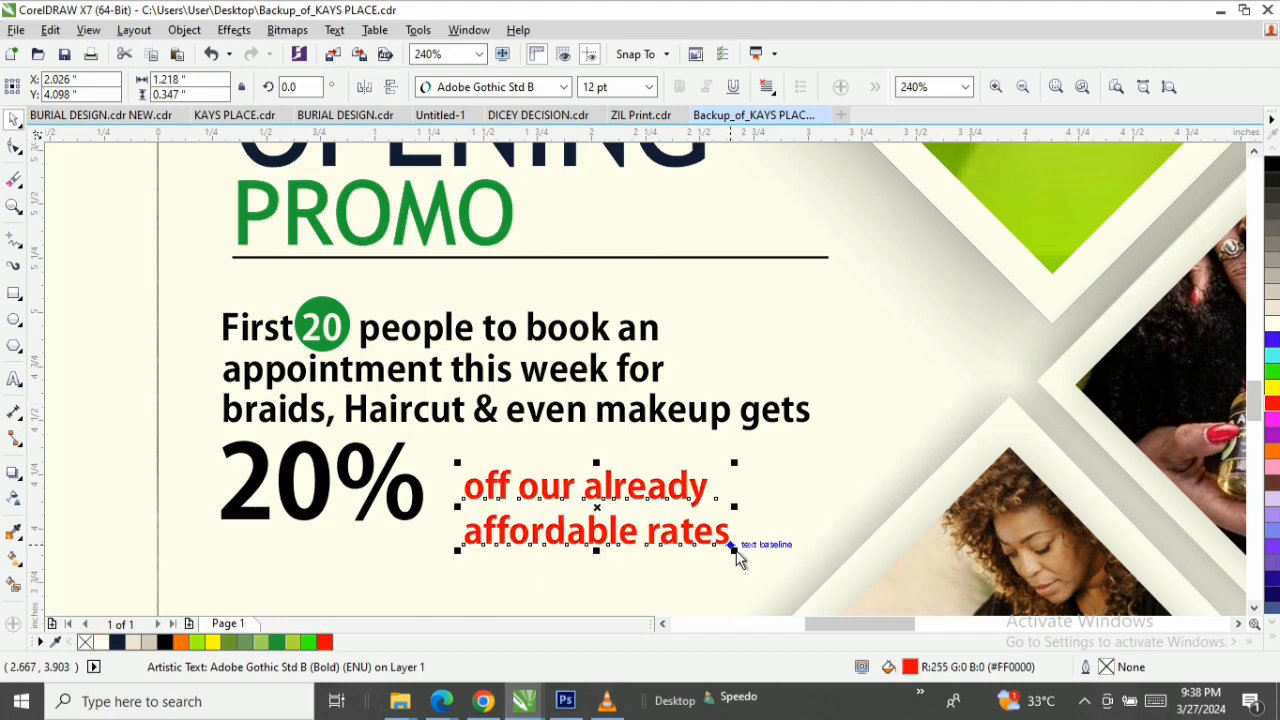
# Shrink the red two-line text to about 10.4 pt and move it closer to the 20%, level with its height.
pyautogui.moveTo(736, 550); pyautogui.dragTo(699, 541)
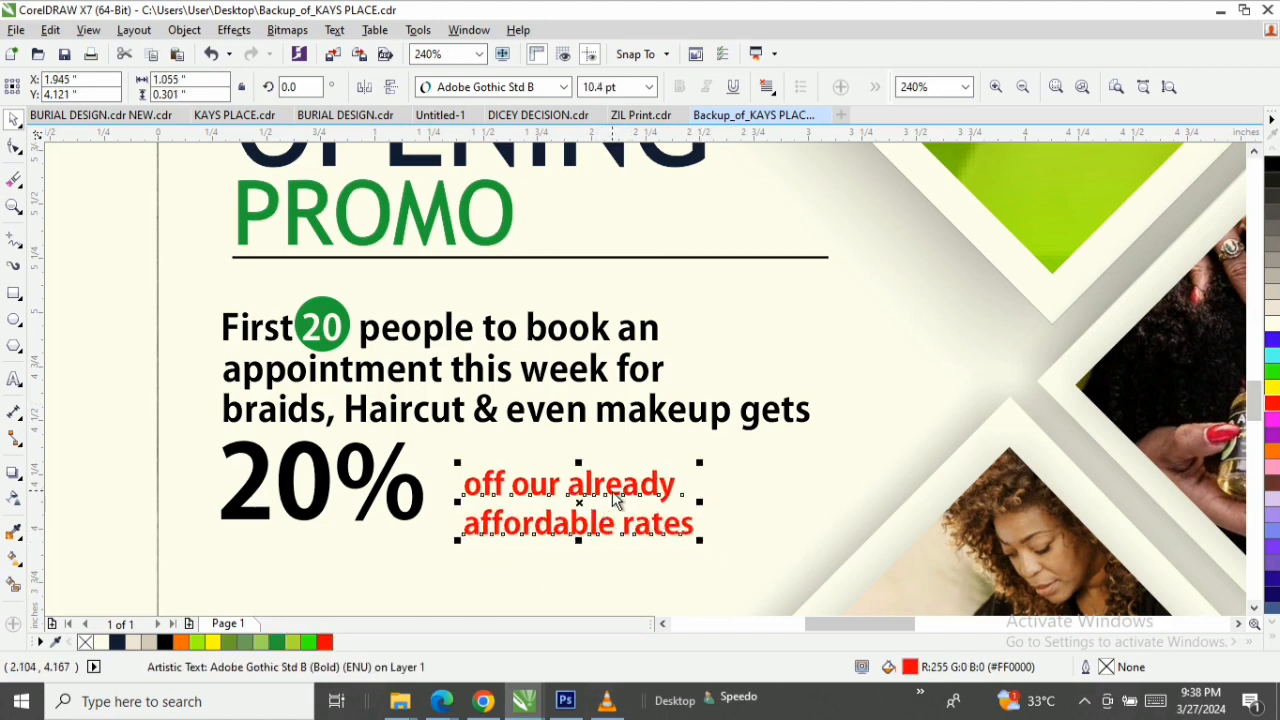
pyautogui.moveTo(590, 508); pyautogui.dragTo(559, 495)
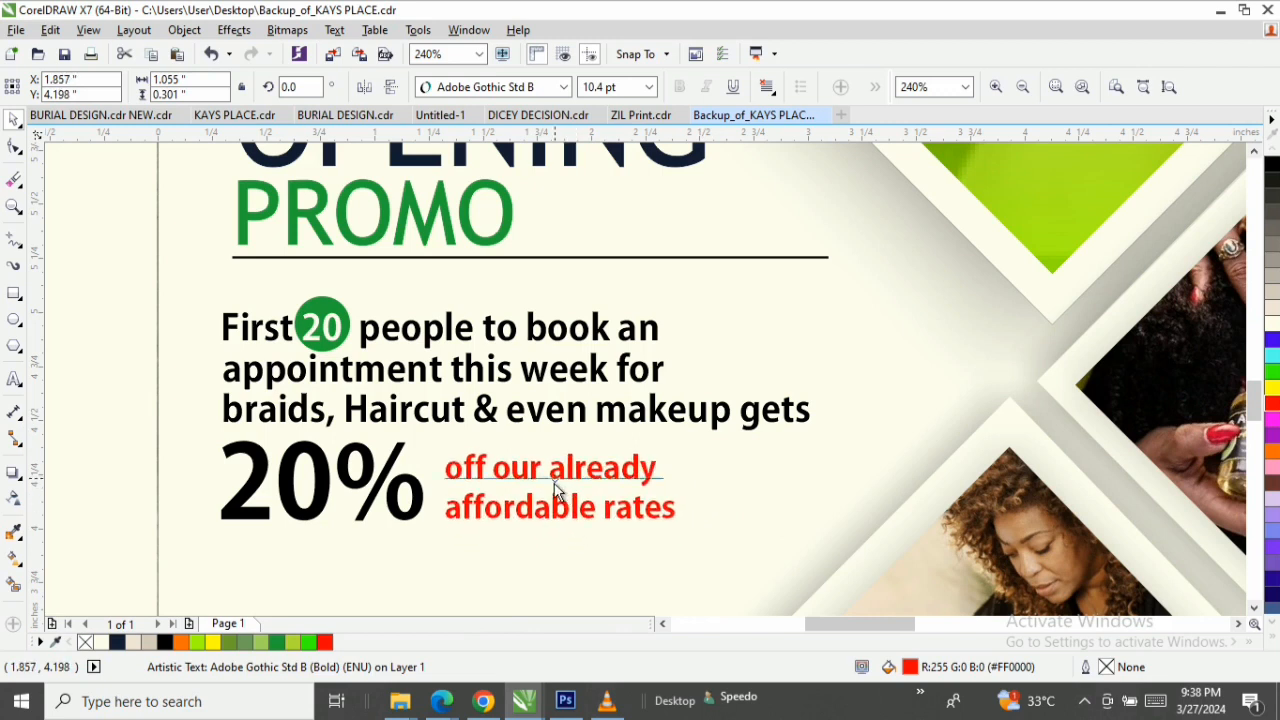
# Select the OPENING PROMO heading with the whole offer block, enlarge it together to about 3.07 by 2.24 inches and shift it slightly down.
pyautogui.press('z')
pyautogui.rightClick(554, 484)
pyautogui.press('space')
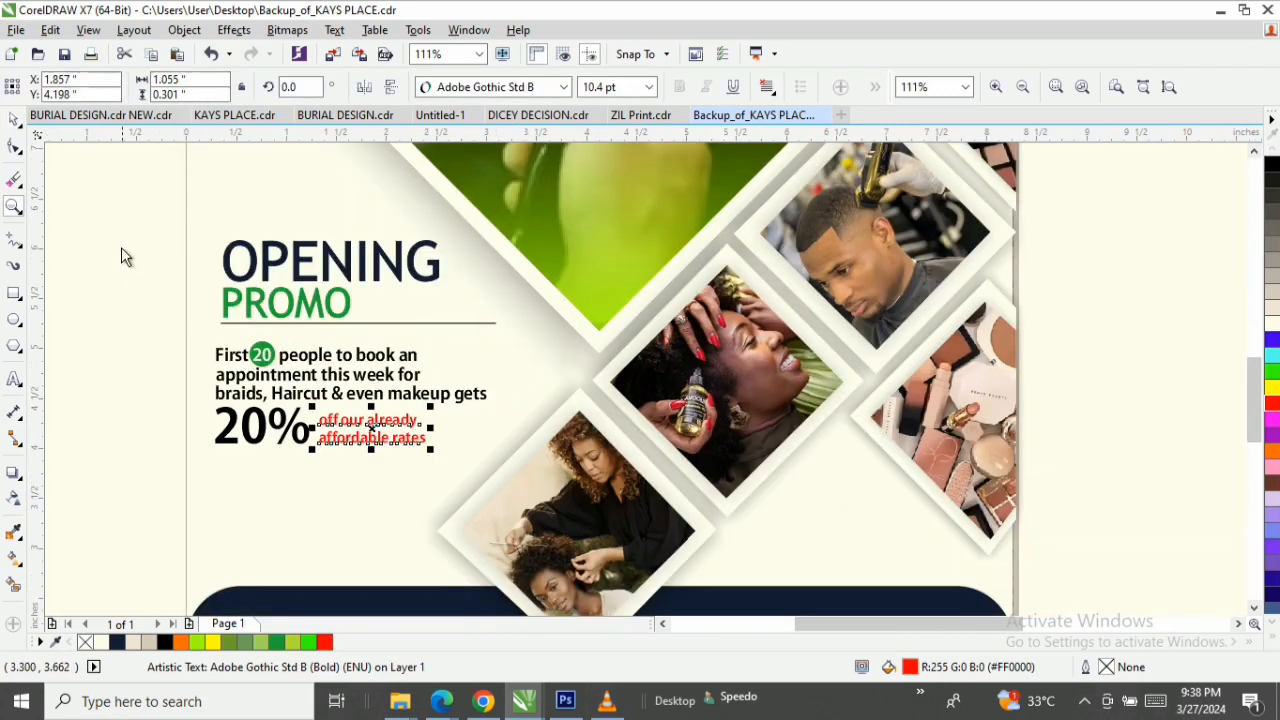
pyautogui.moveTo(200, 225); pyautogui.dragTo(506, 456)
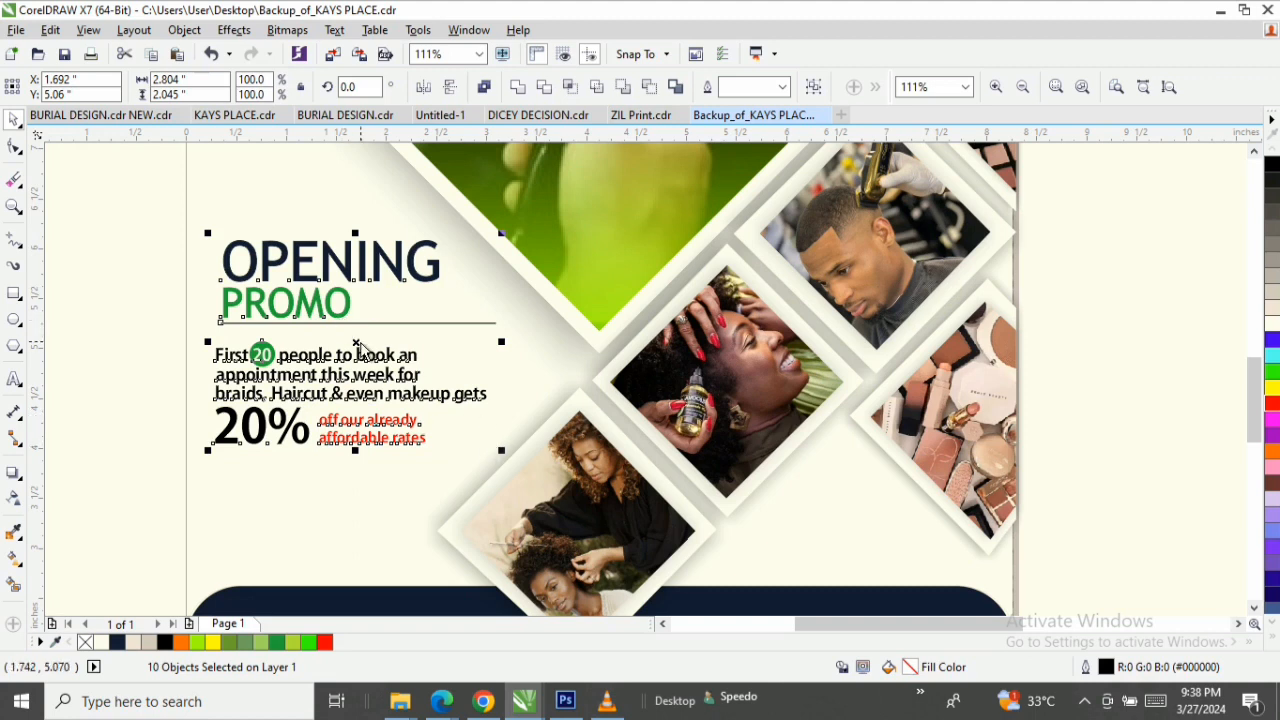
pyautogui.moveTo(362, 350); pyautogui.dragTo(362, 362)
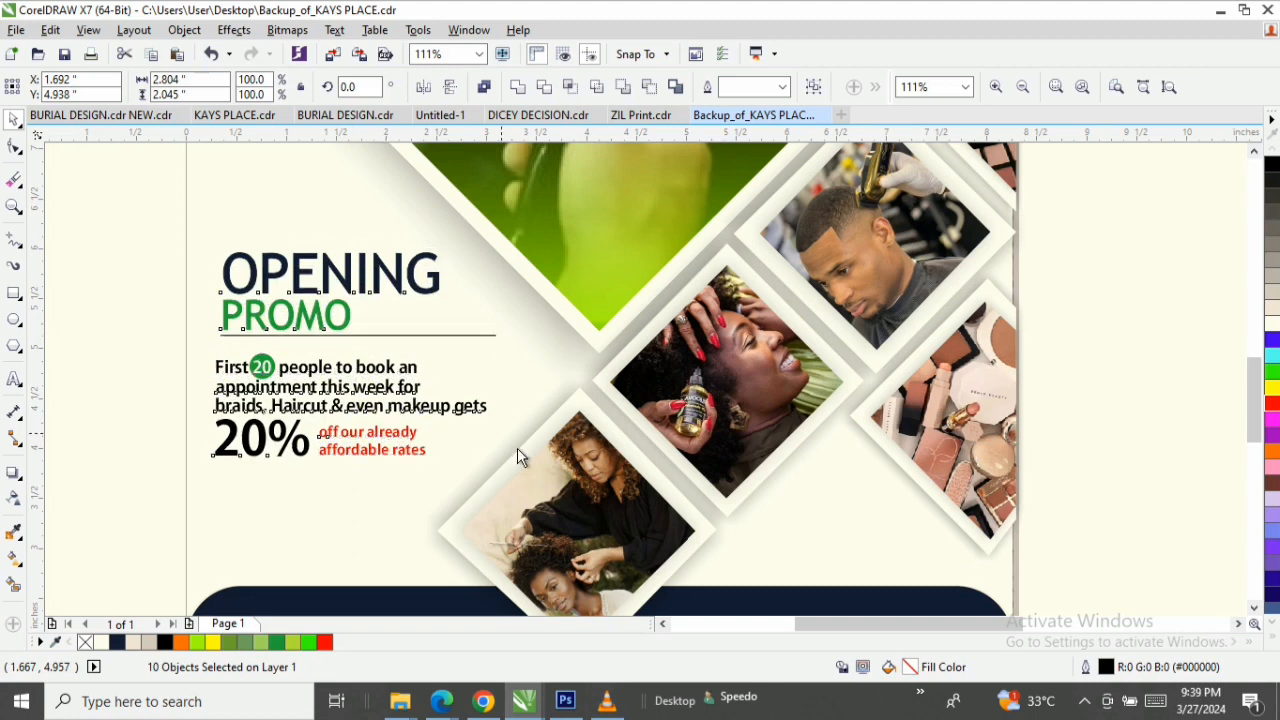
pyautogui.moveTo(503, 470); pyautogui.dragTo(530, 497)
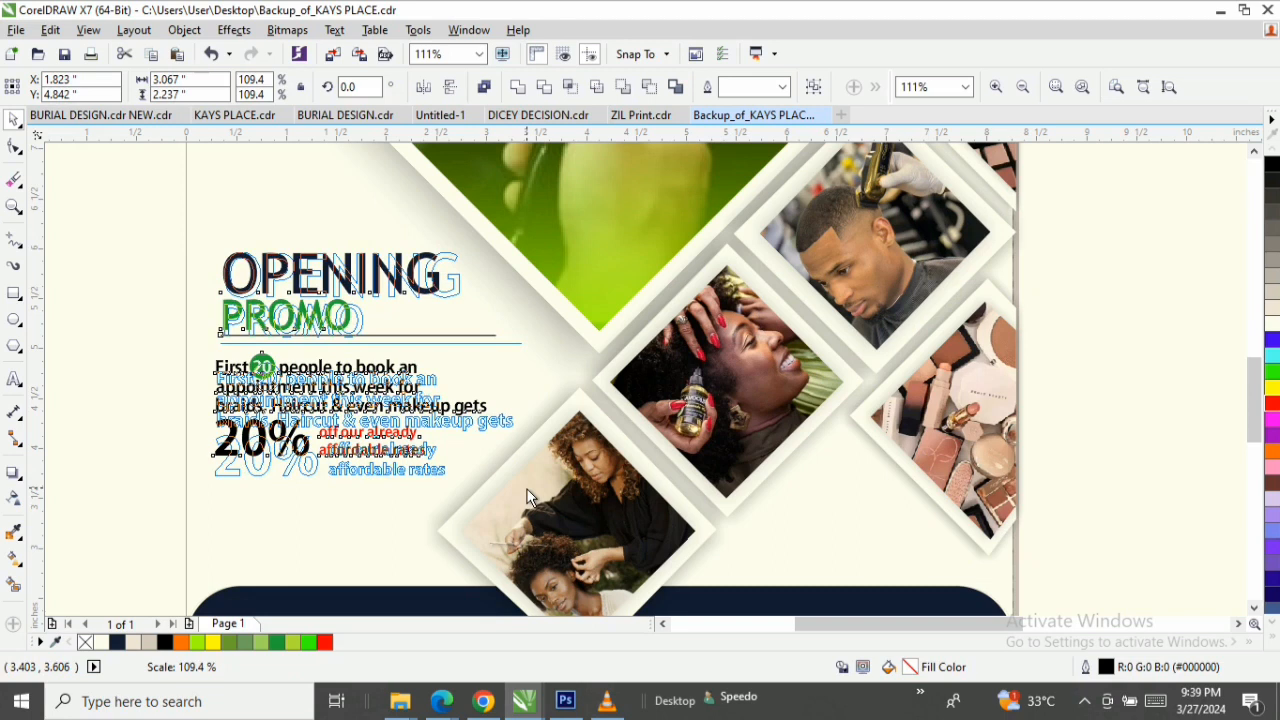
pyautogui.press('Escape')
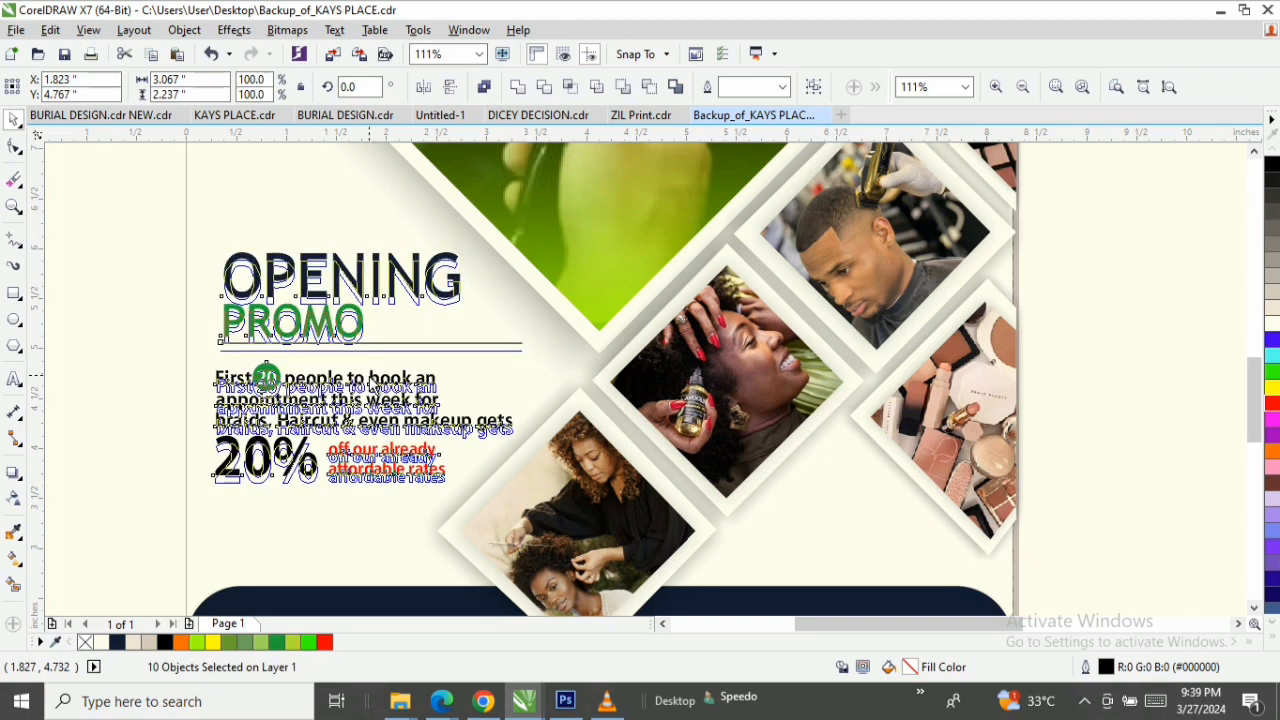
pyautogui.press('Down')
# Start a new artistic text object just above the navy panel's upper-left corner with the first line NOW OPEN.
pyautogui.press('z')
pyautogui.press('F3')
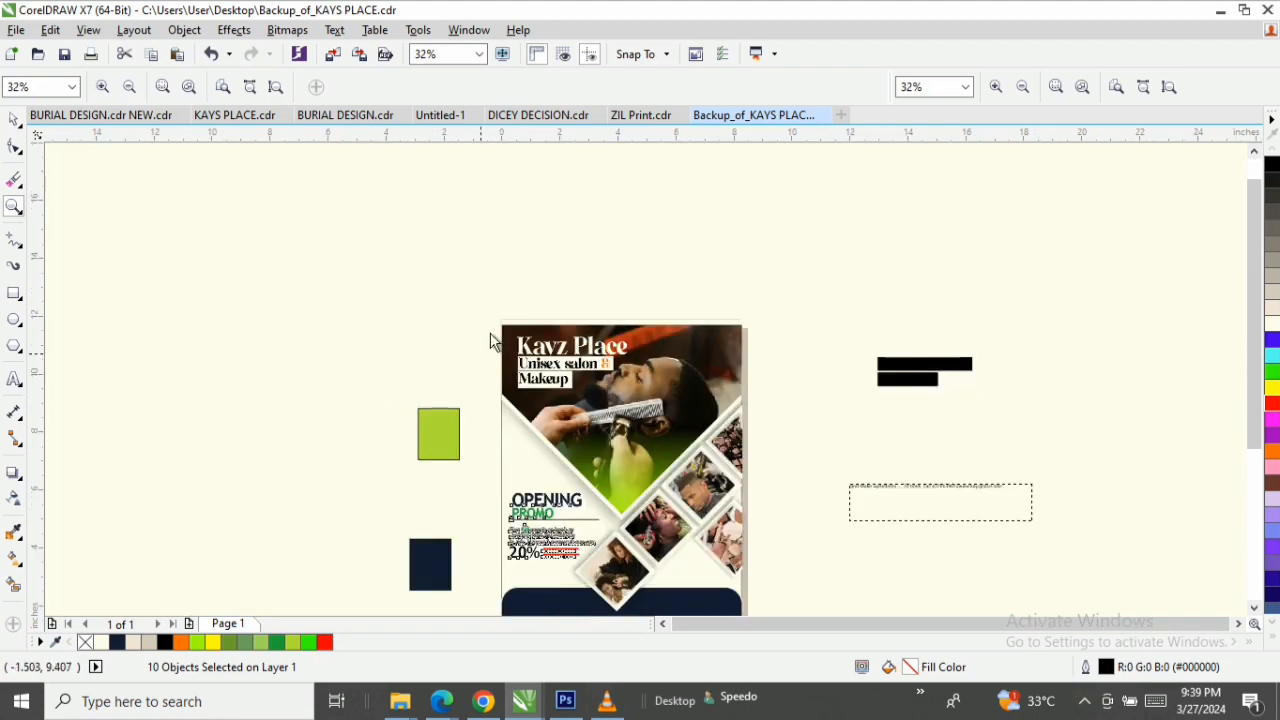
pyautogui.click(277, 90)
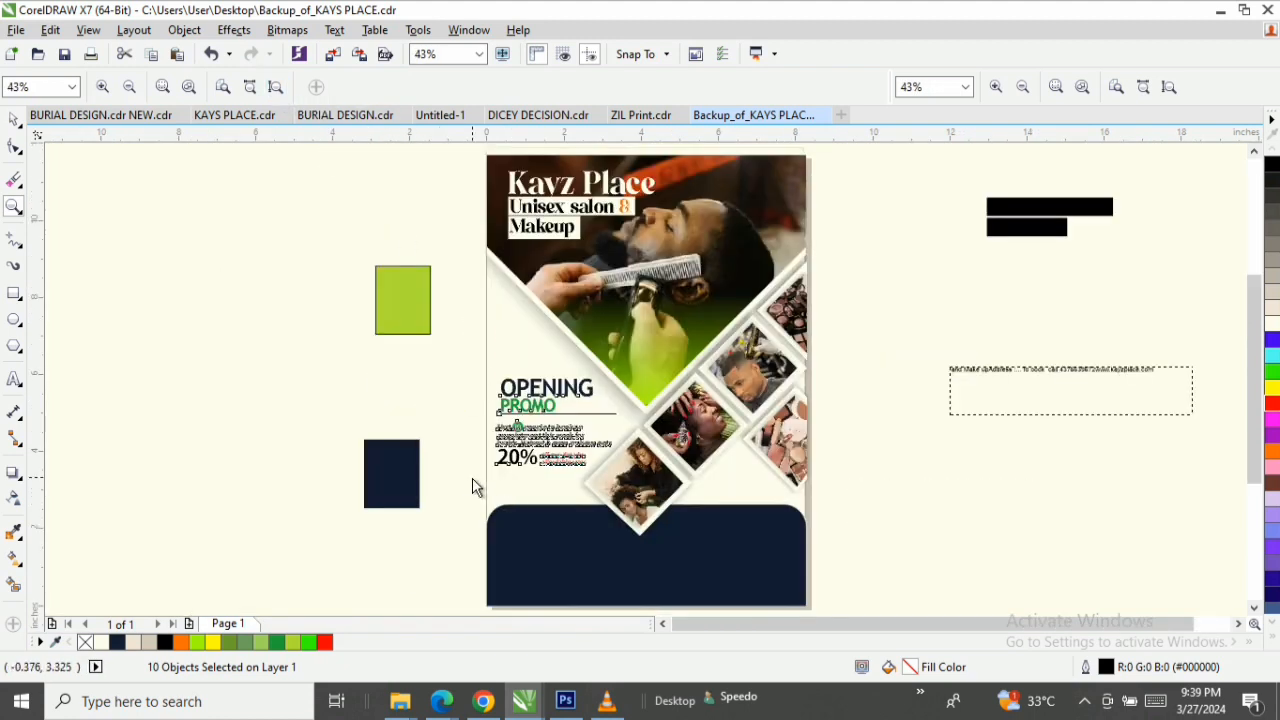
pyautogui.press('space')
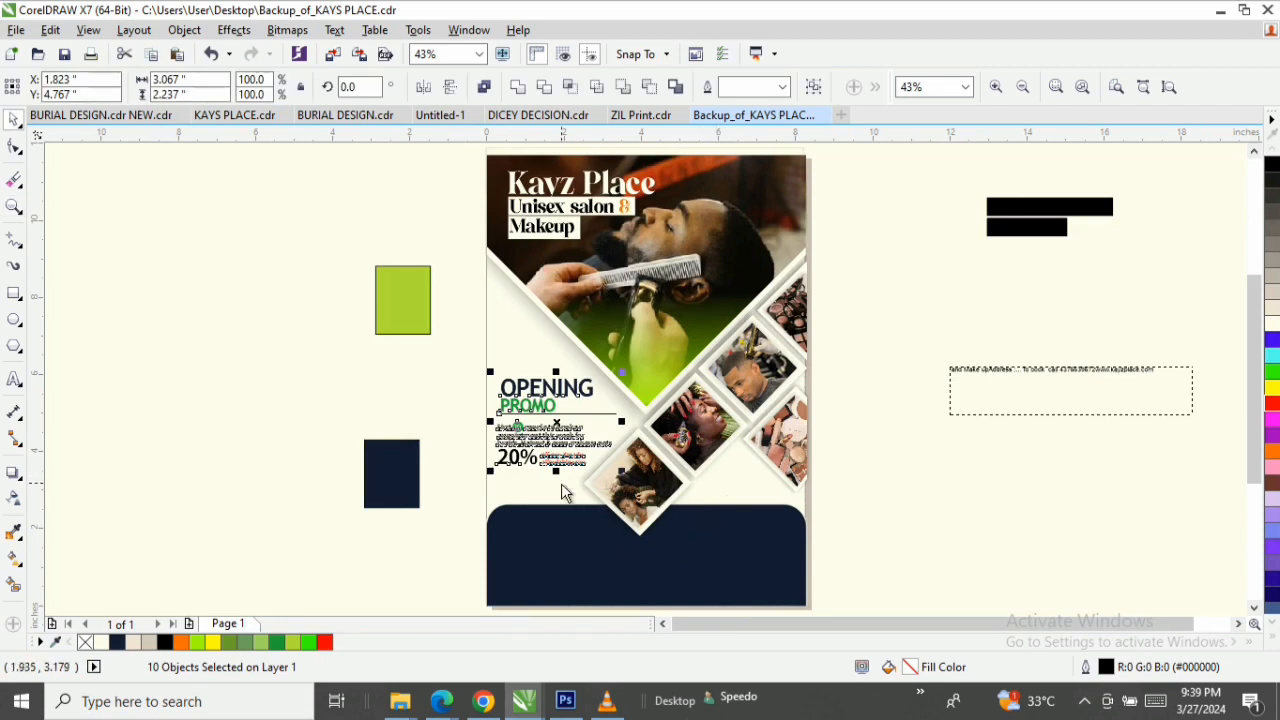
pyautogui.press('space')
pyautogui.moveTo(460, 472); pyautogui.dragTo(820, 566)
pyautogui.press('space')
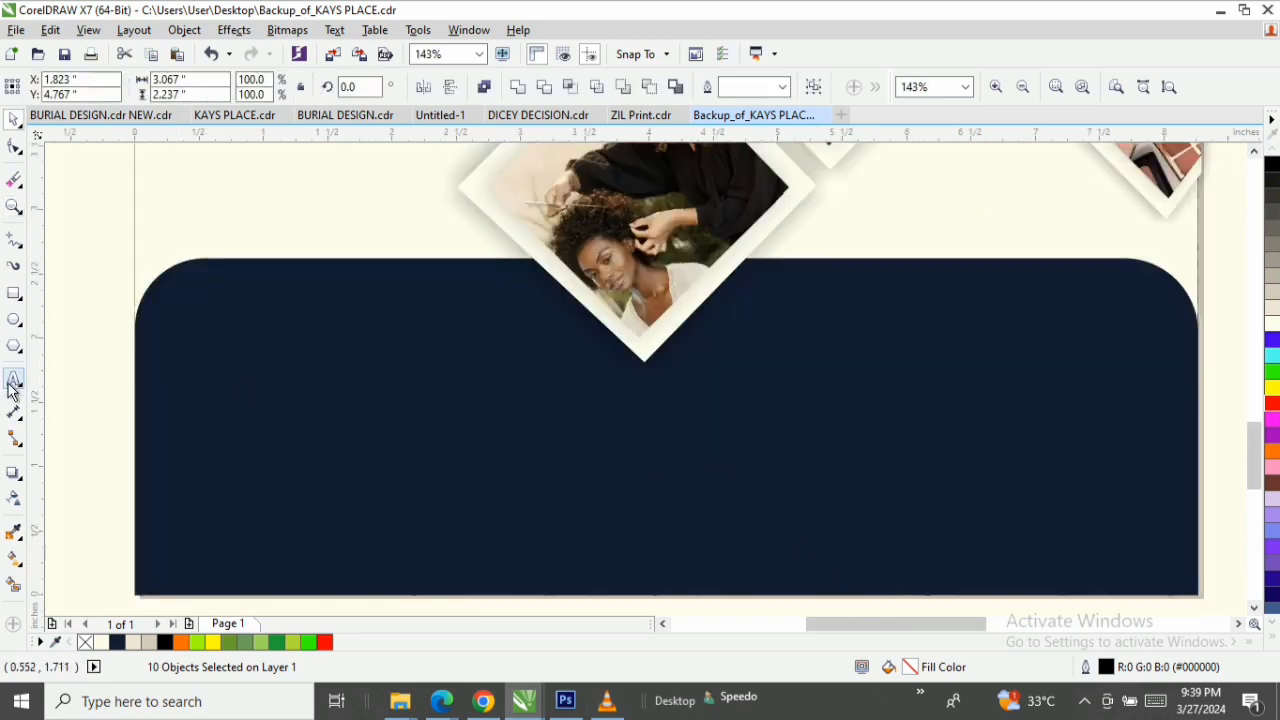
pyautogui.click(13, 382)
pyautogui.click(94, 232)
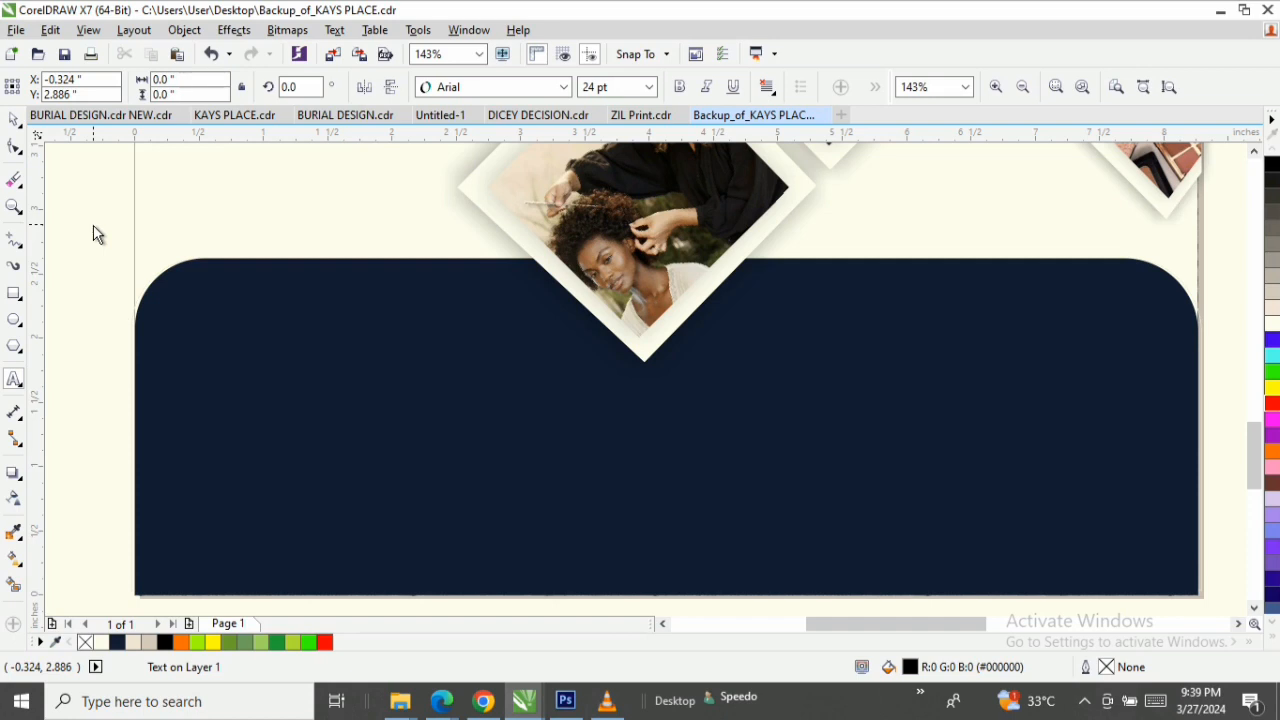
pyautogui.write('n')
pyautogui.press('BackSpace')
pyautogui.write('NO')
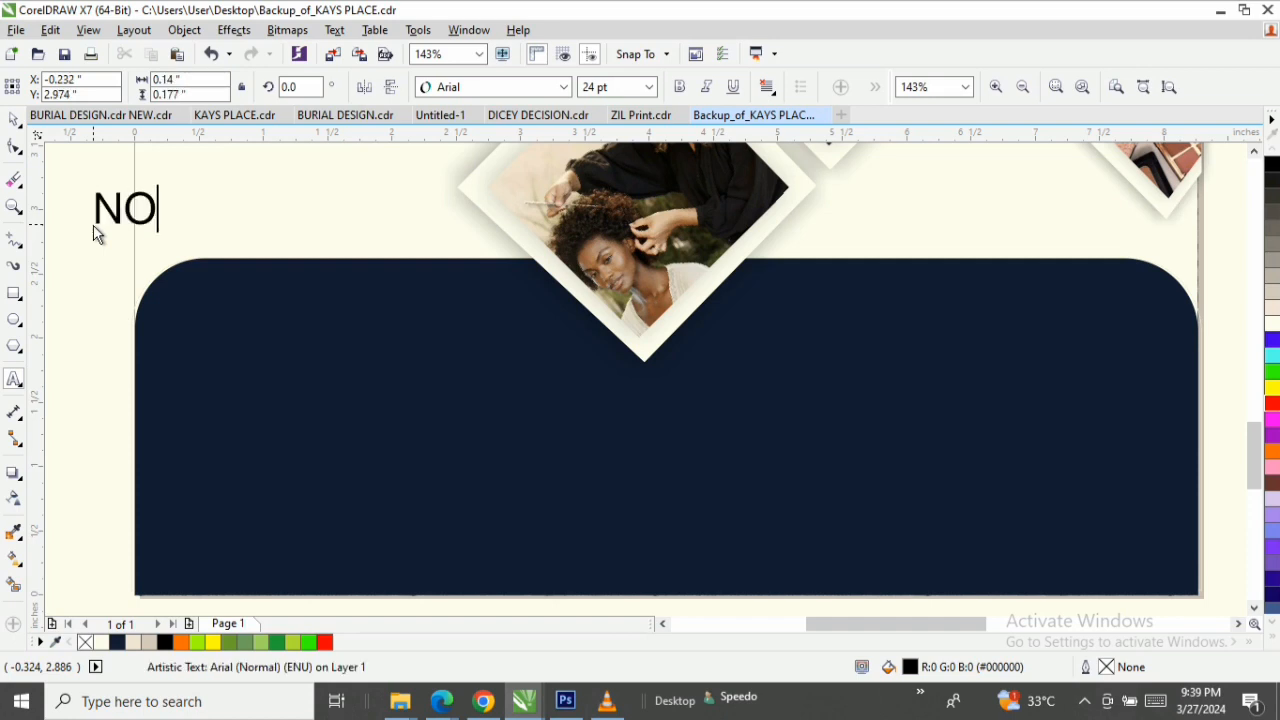
pyautogui.write('W OPEN')
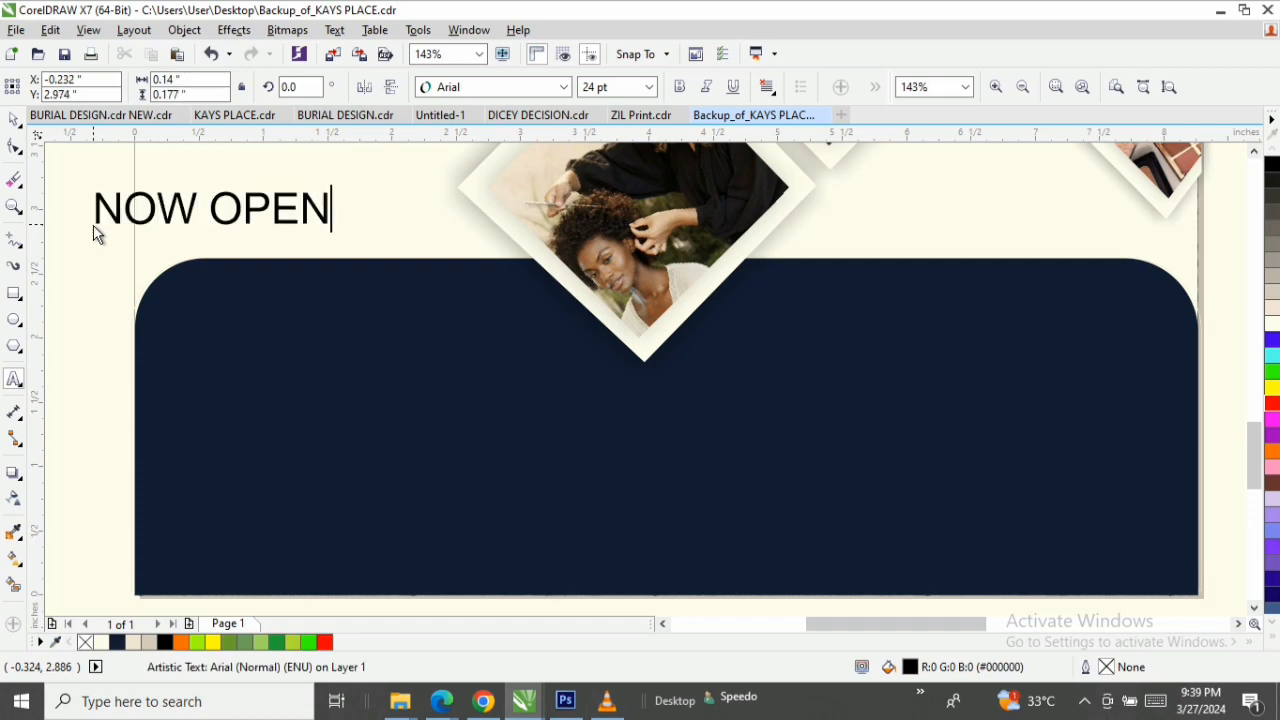
# Add the salon's street address, city and postal code on a line below NOW OPEN.
pyautogui.press('Return')
pyautogui.write('62, Quw')
pyautogui.press('BackSpace')
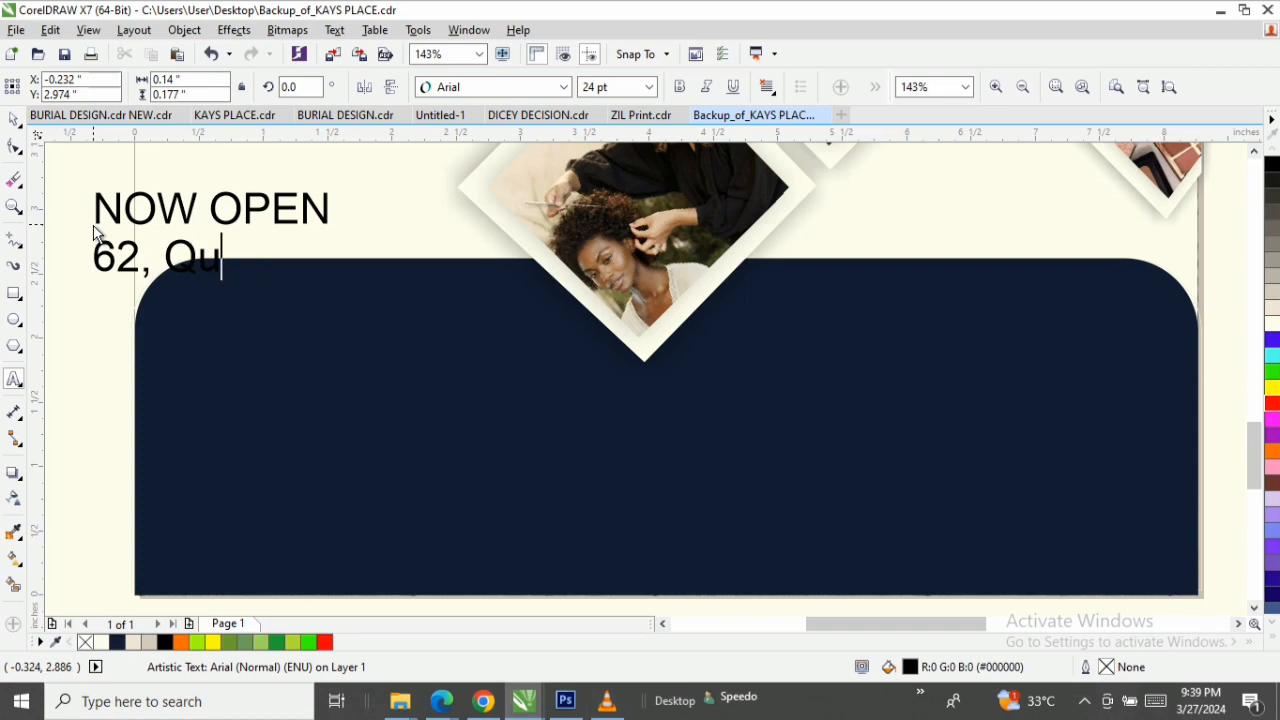
pyautogui.write('een')
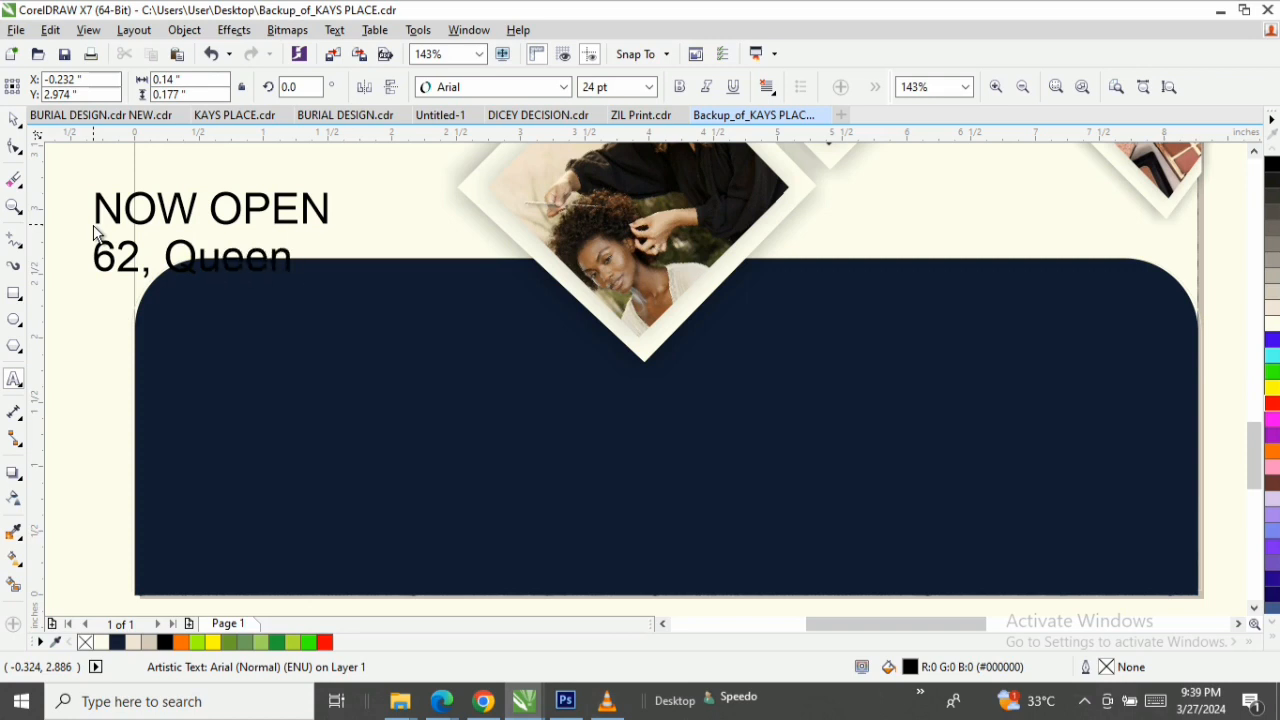
pyautogui.write(' St So')
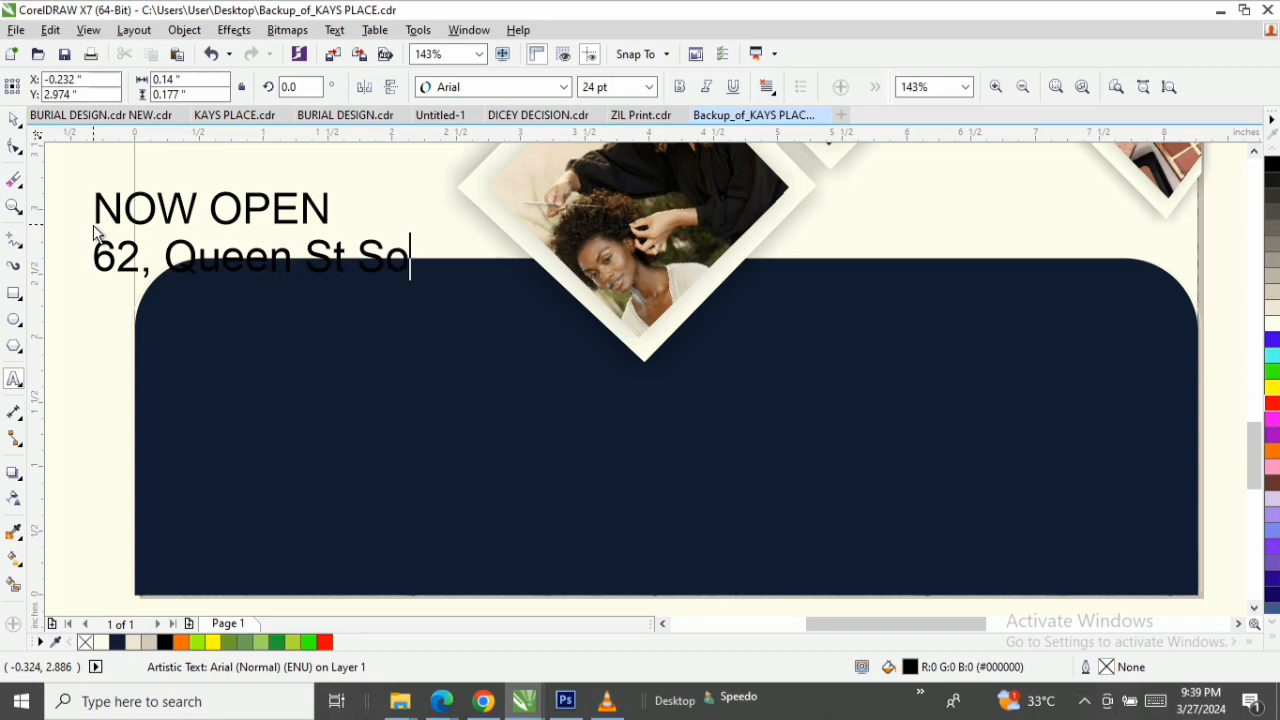
pyautogui.write('uth')
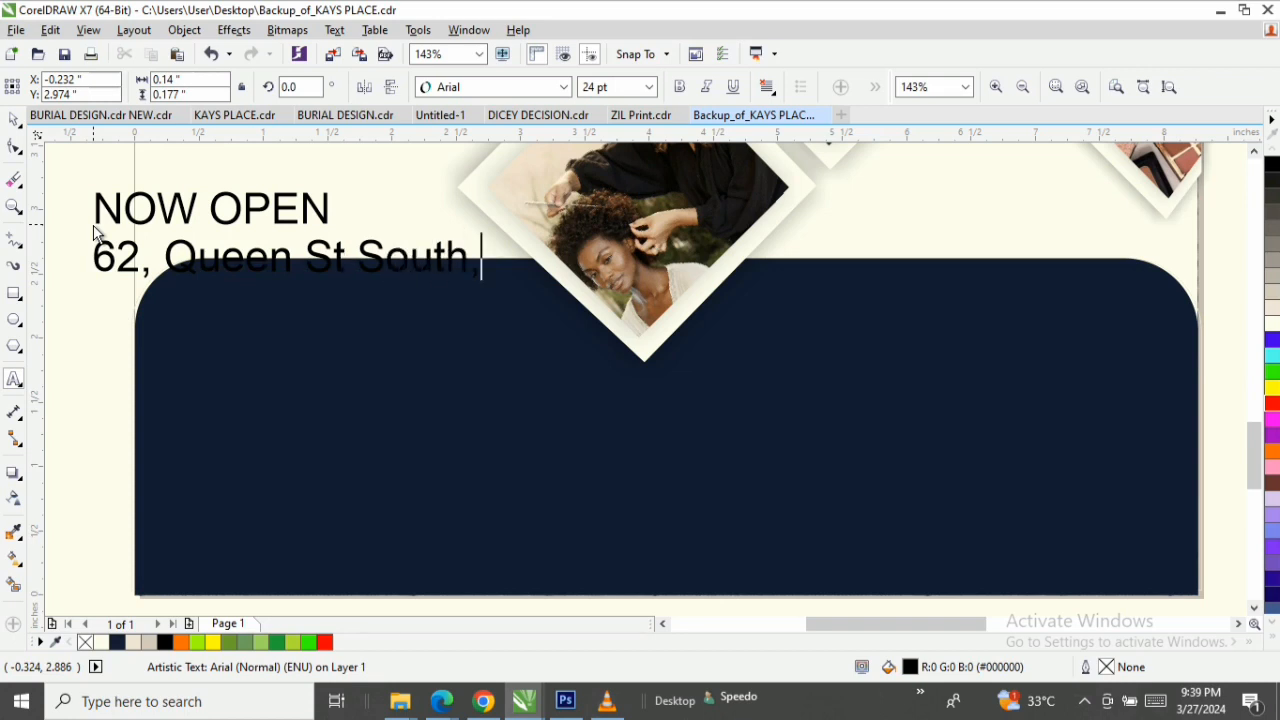
pyautogui.write(', M')
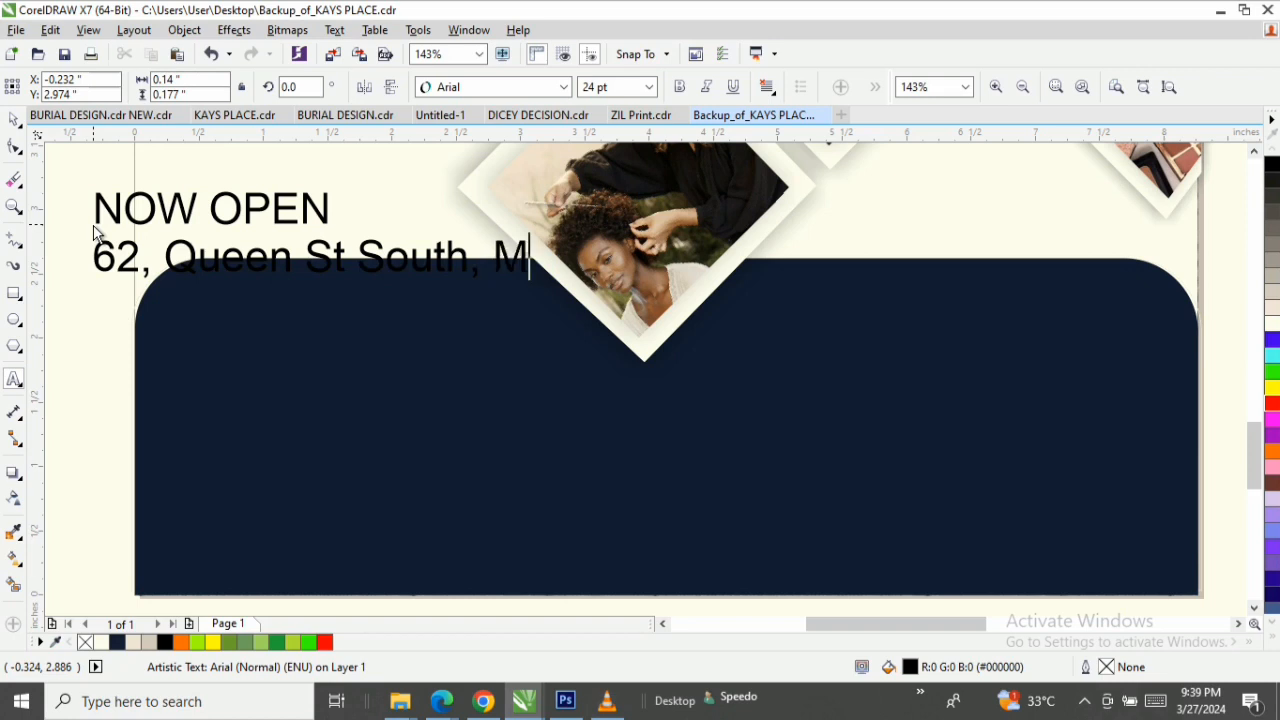
pyautogui.write('issi')
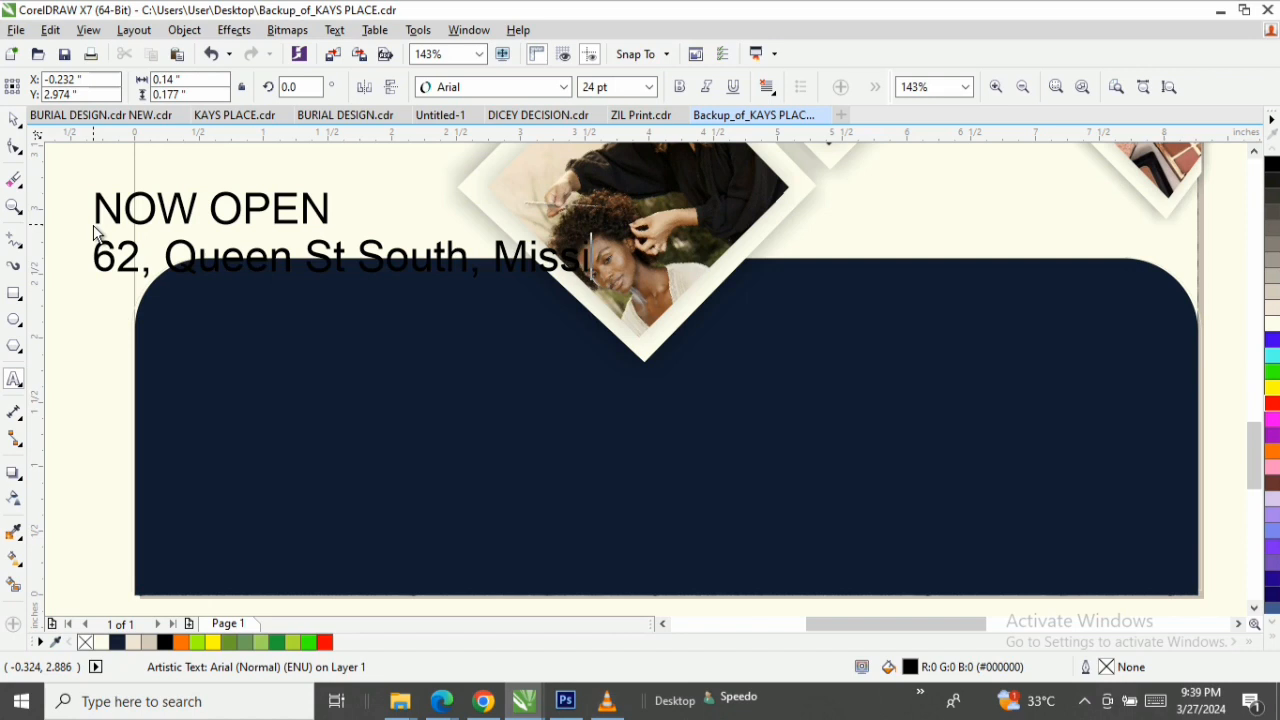
pyautogui.write('ssa')
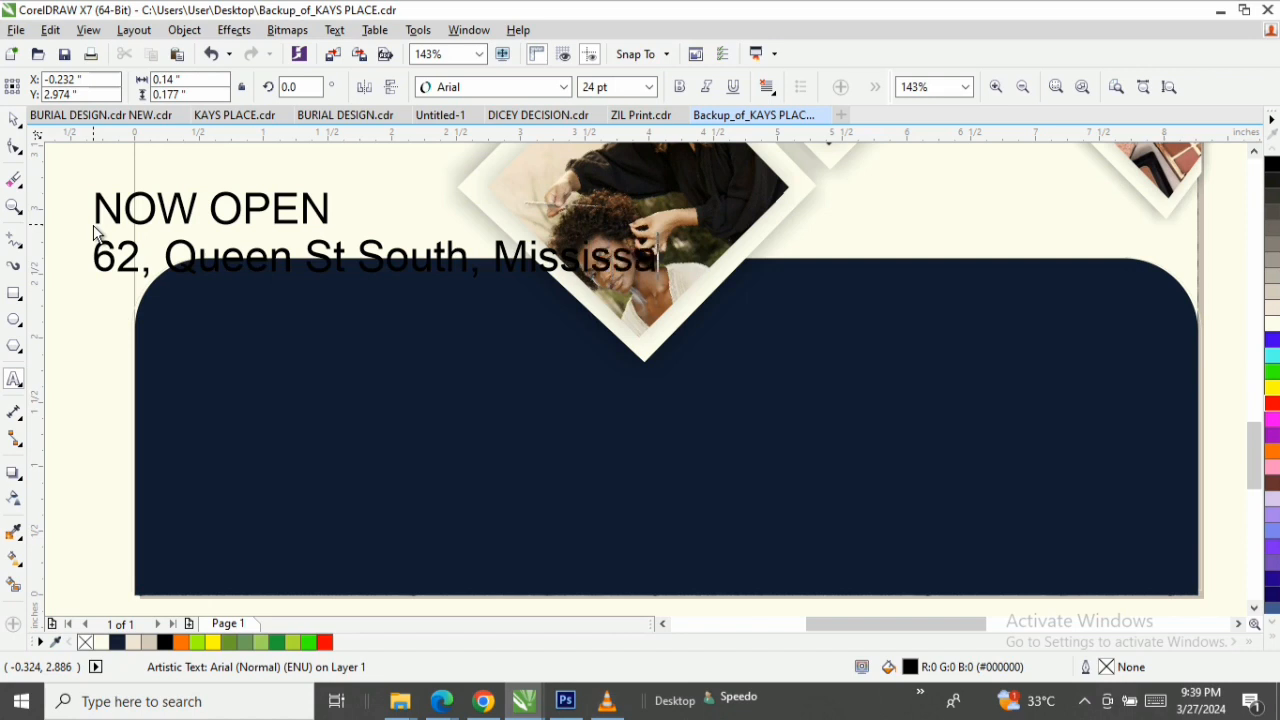
pyautogui.write('ugew')
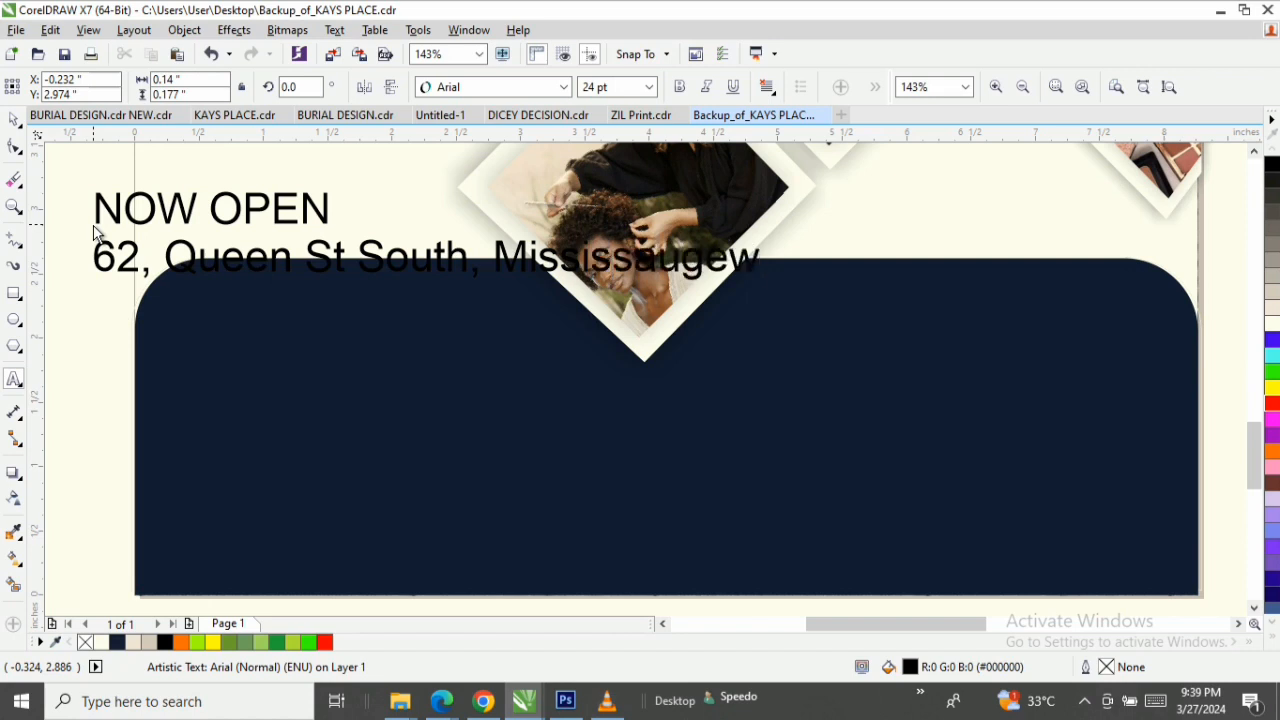
pyautogui.press('BackSpace')
pyautogui.write(',')
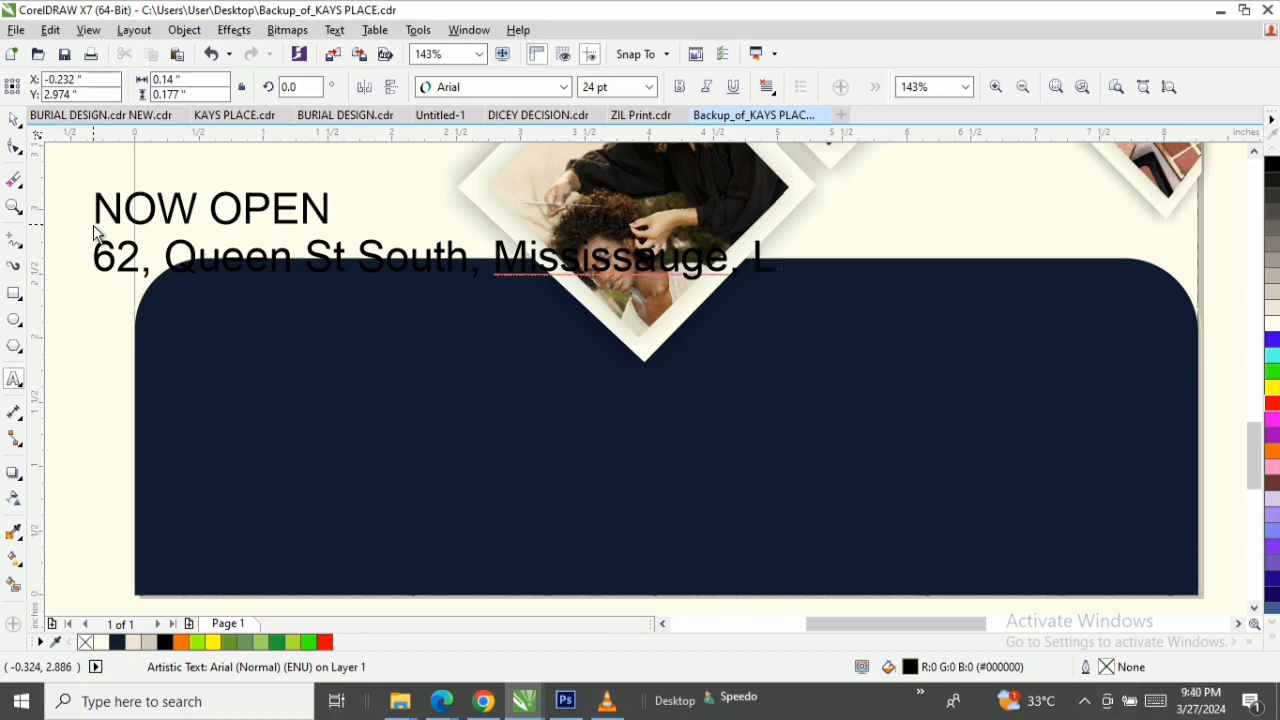
pyautogui.write(' L5M ')
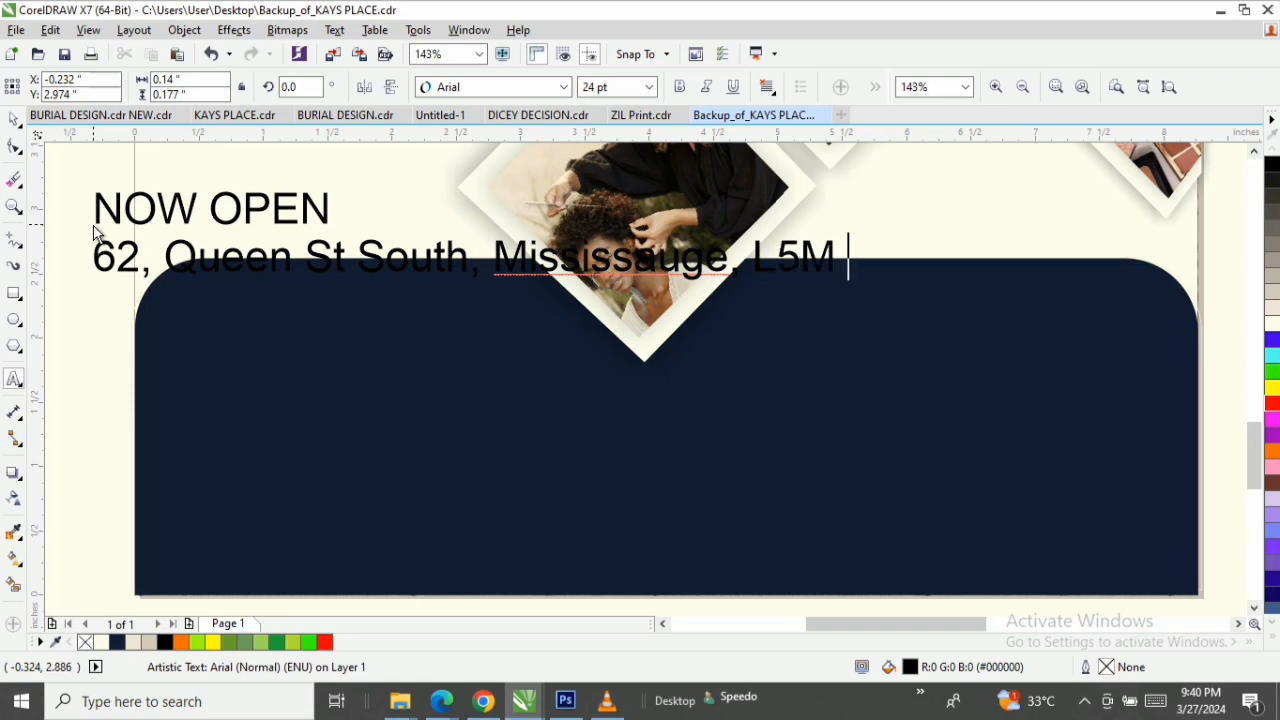
pyautogui.write('1k')
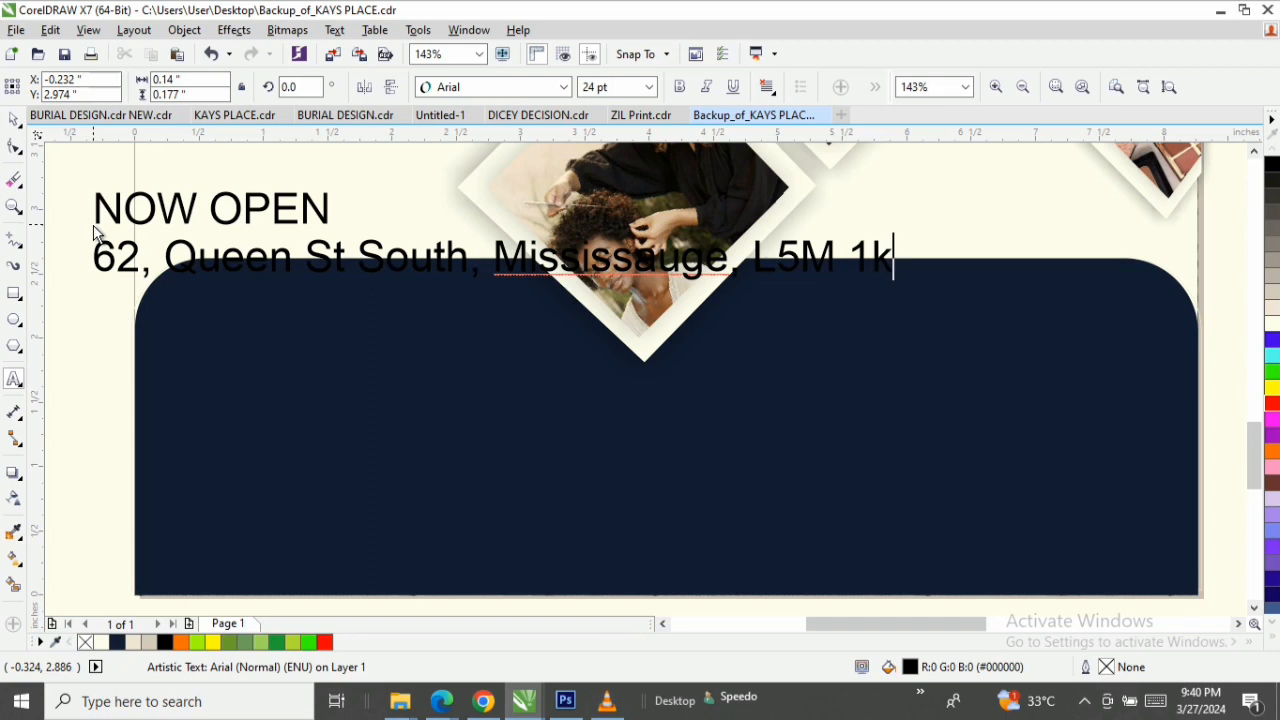
pyautogui.write('4  ')
pyautogui.write('Greater')
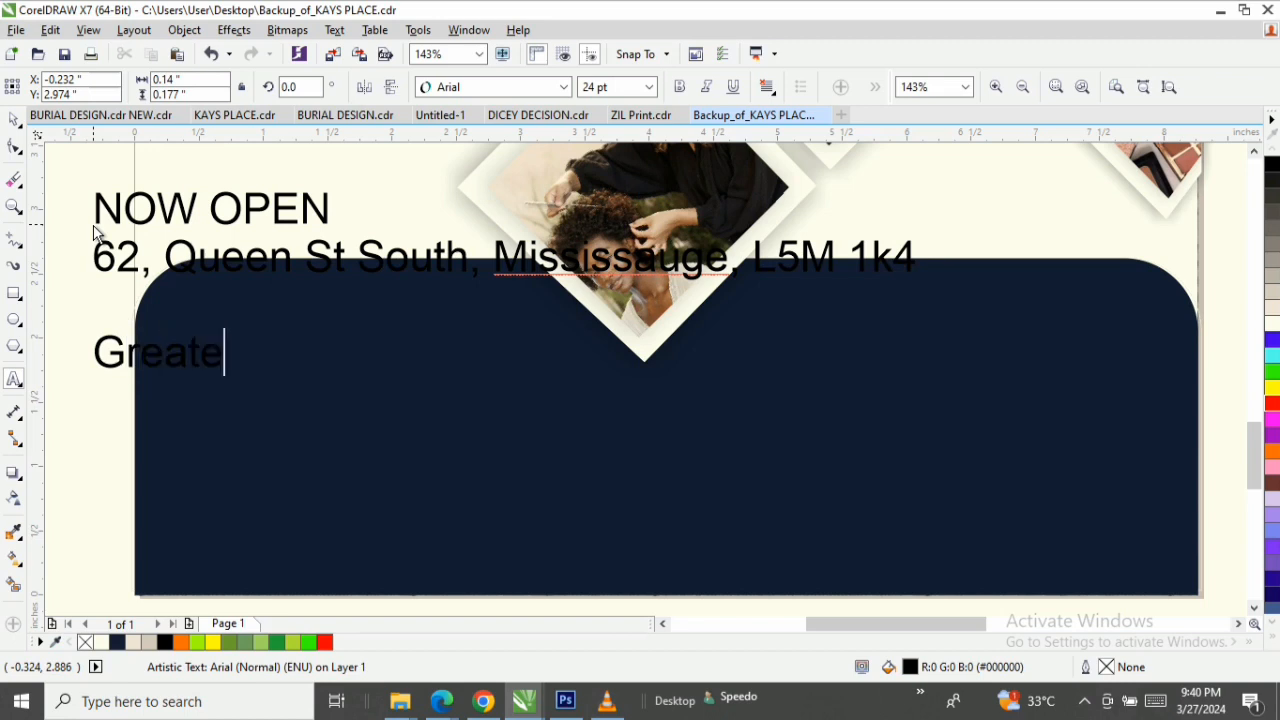
# Add the address's region and country as the last line, separated from the street address by a blank line.
pyautogui.write('Toronto')
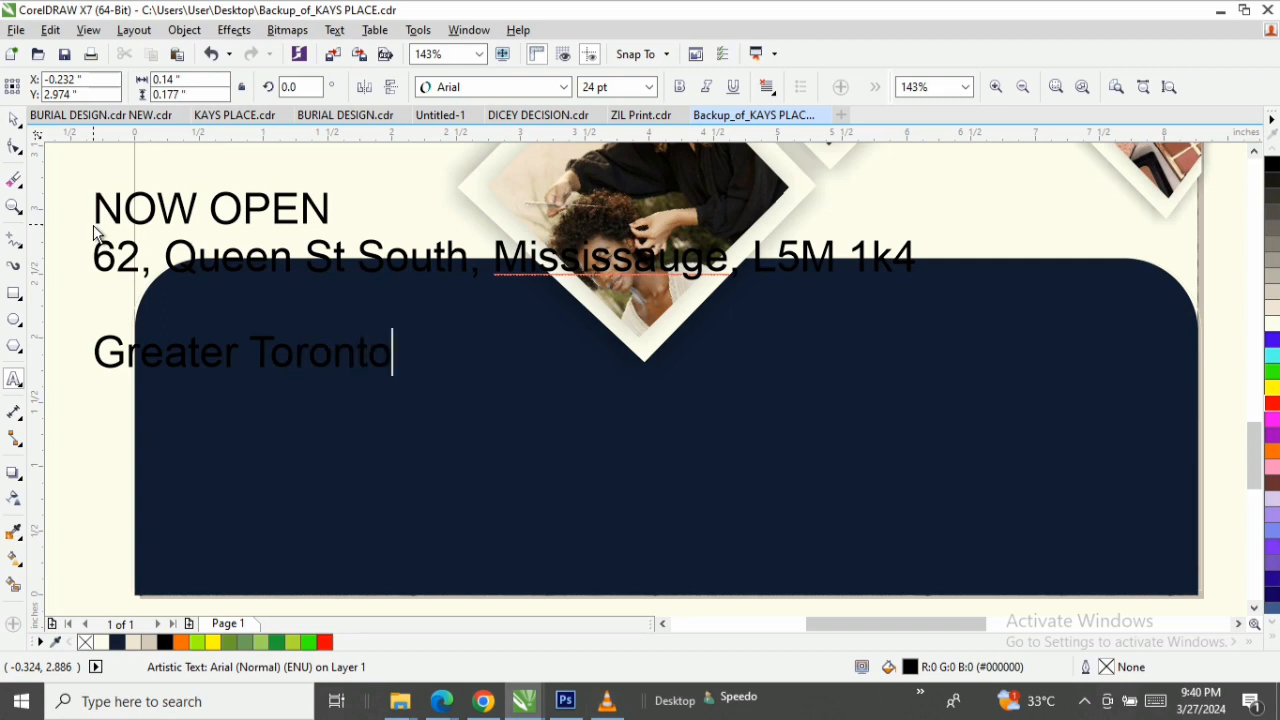
pyautogui.write(', Canada')
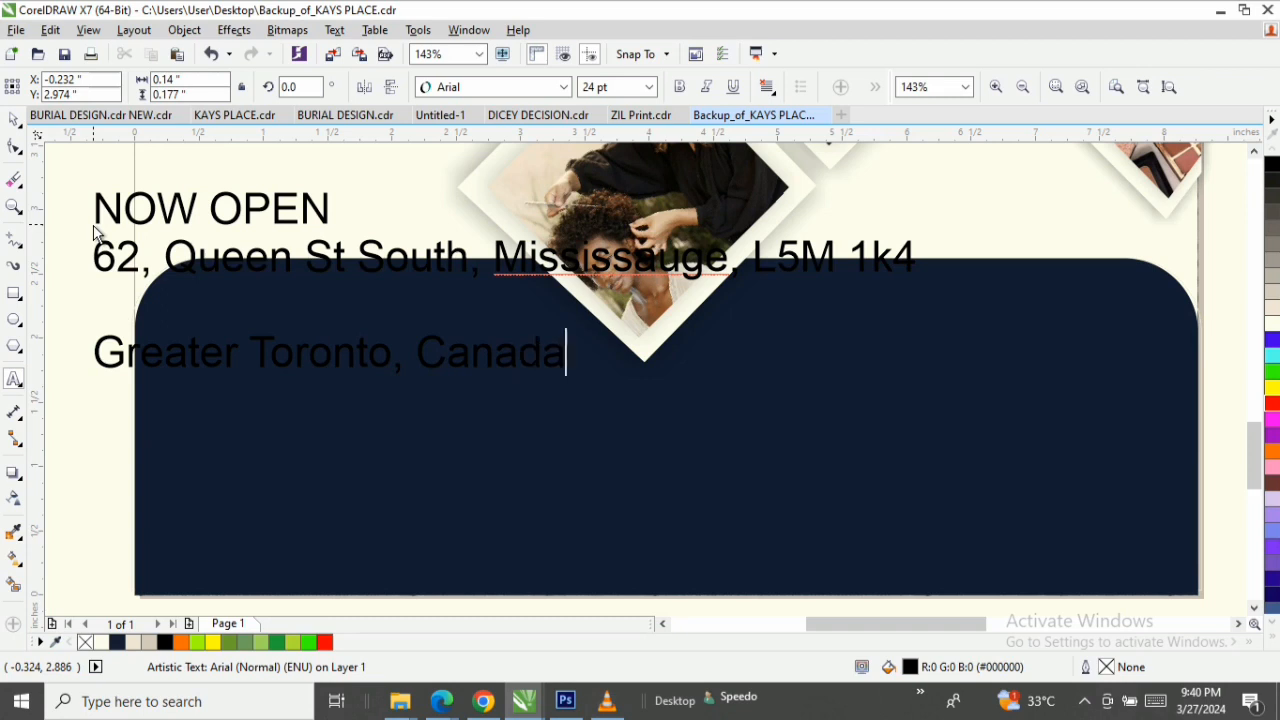